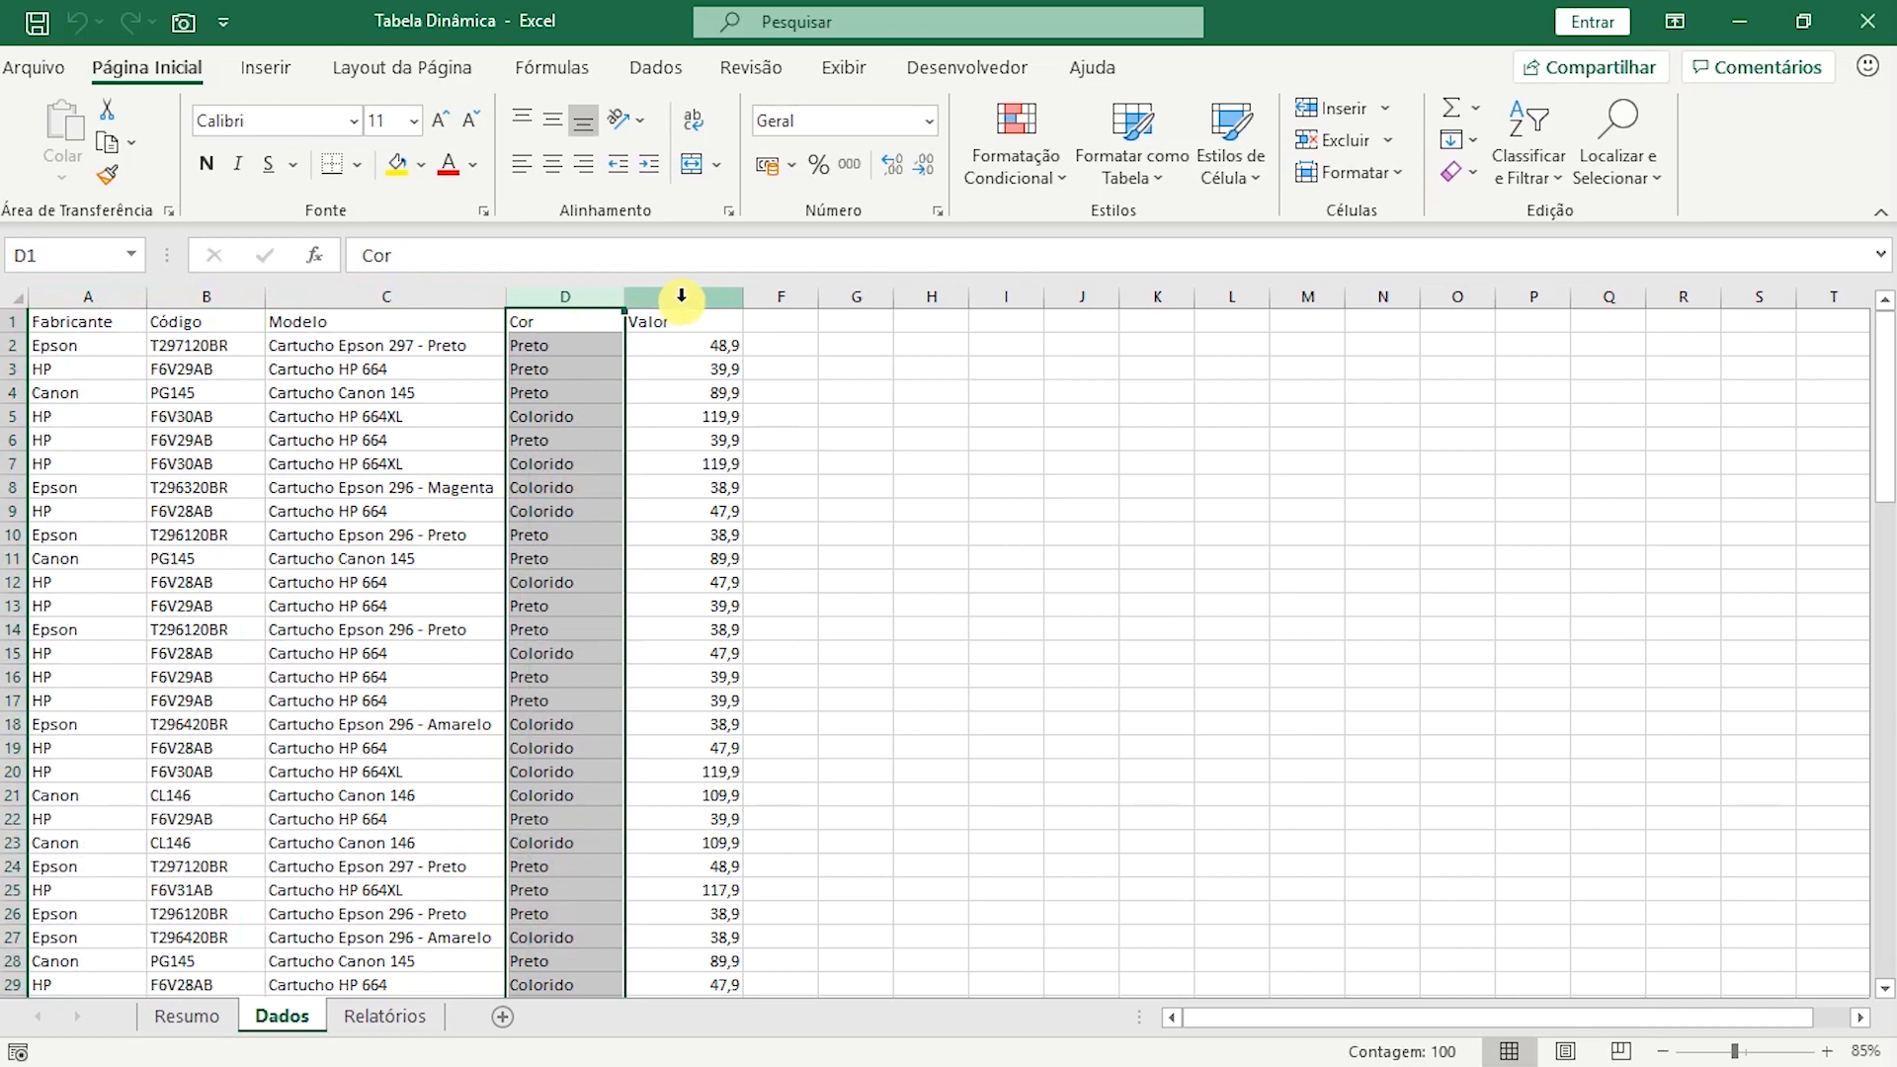
Examine the Fabricante and Cor sales reports on the Relatórios sheet, narrowing the pivot table field list.
key("ctrl+Home")
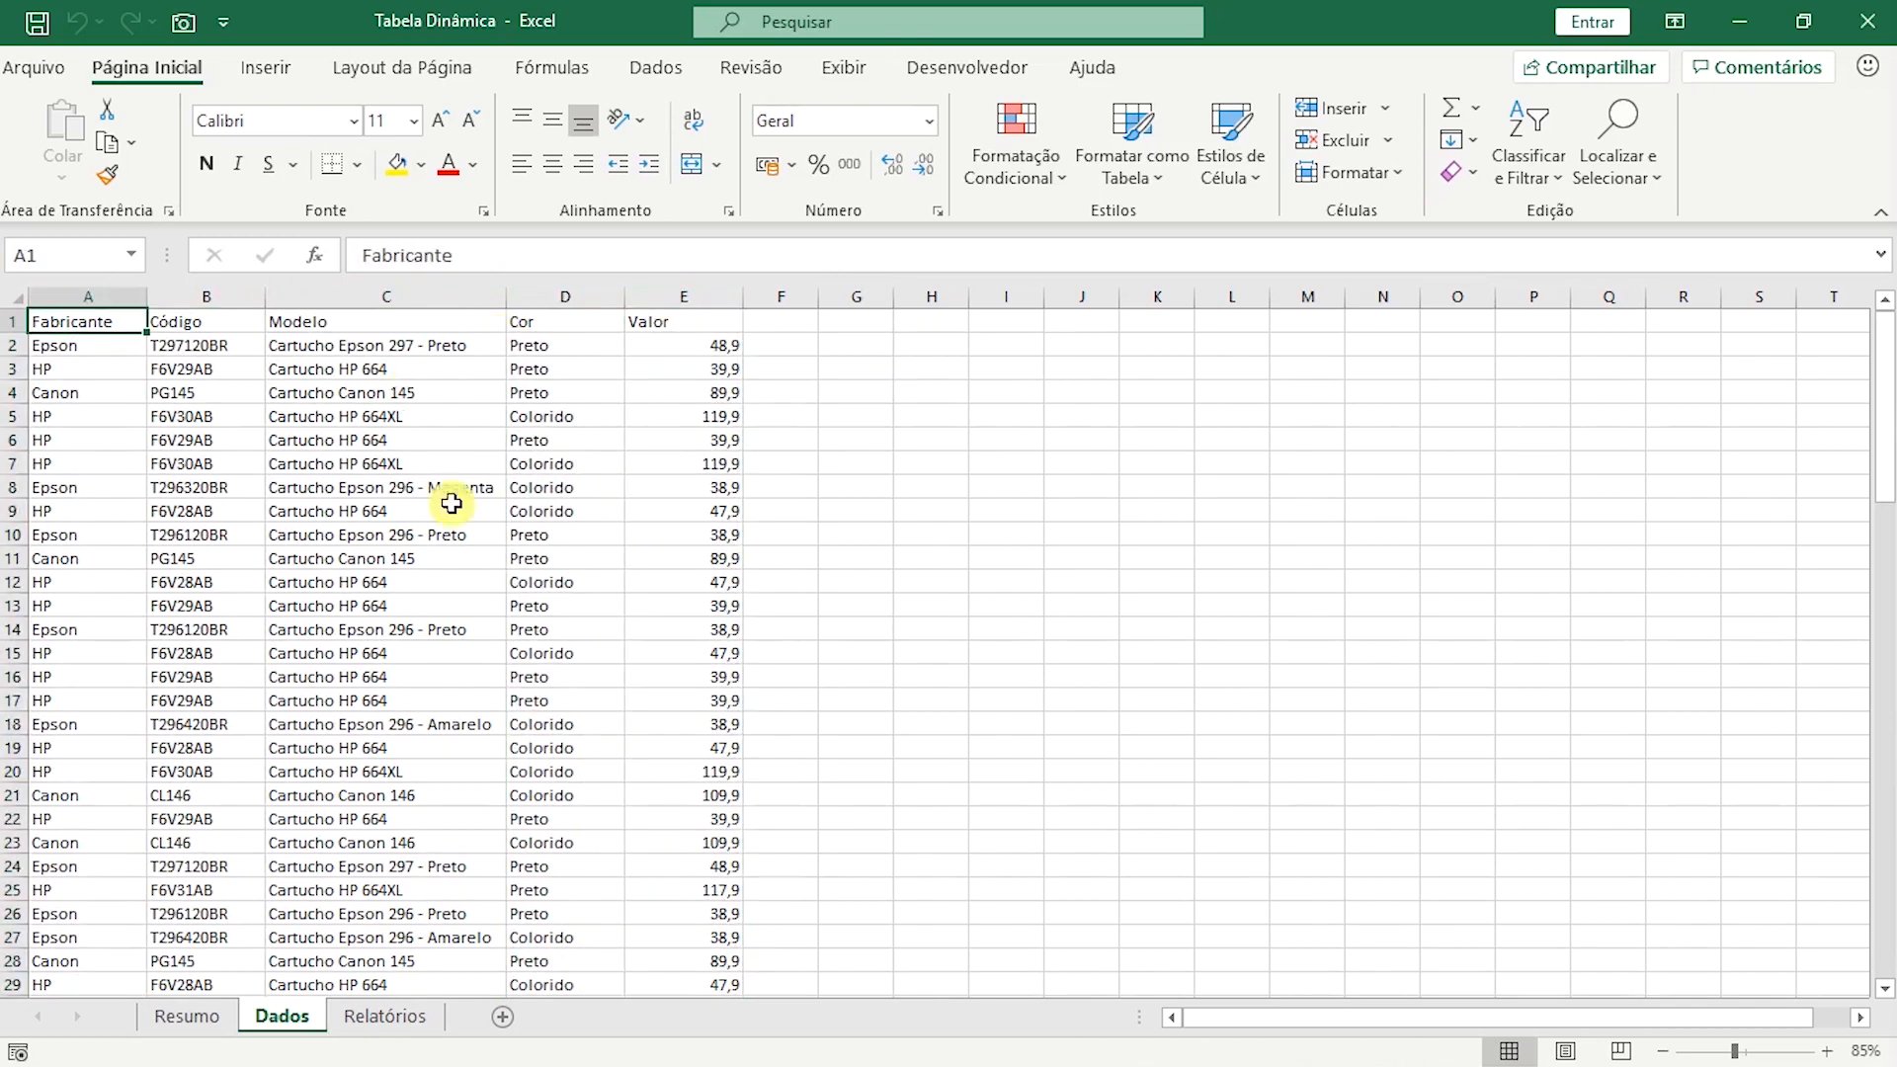
left_click(406, 1019)
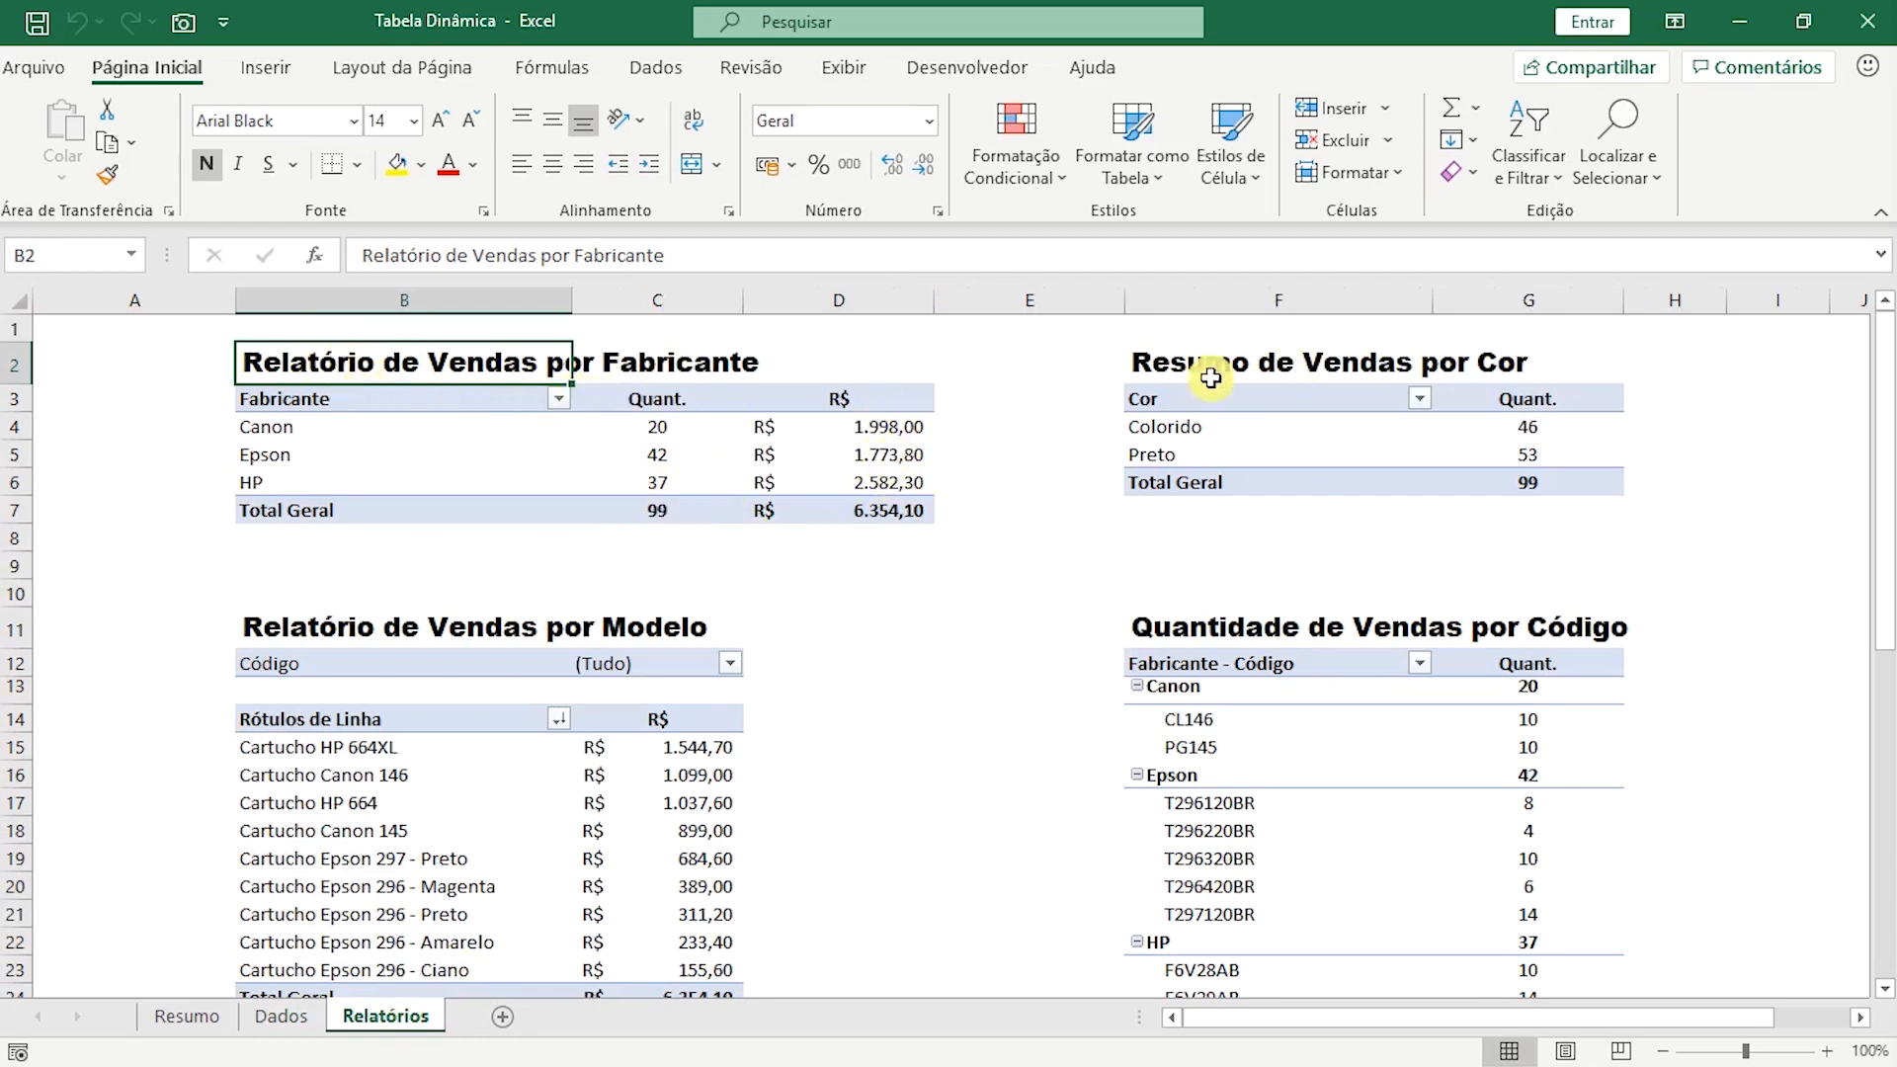
left_click(1560, 427)
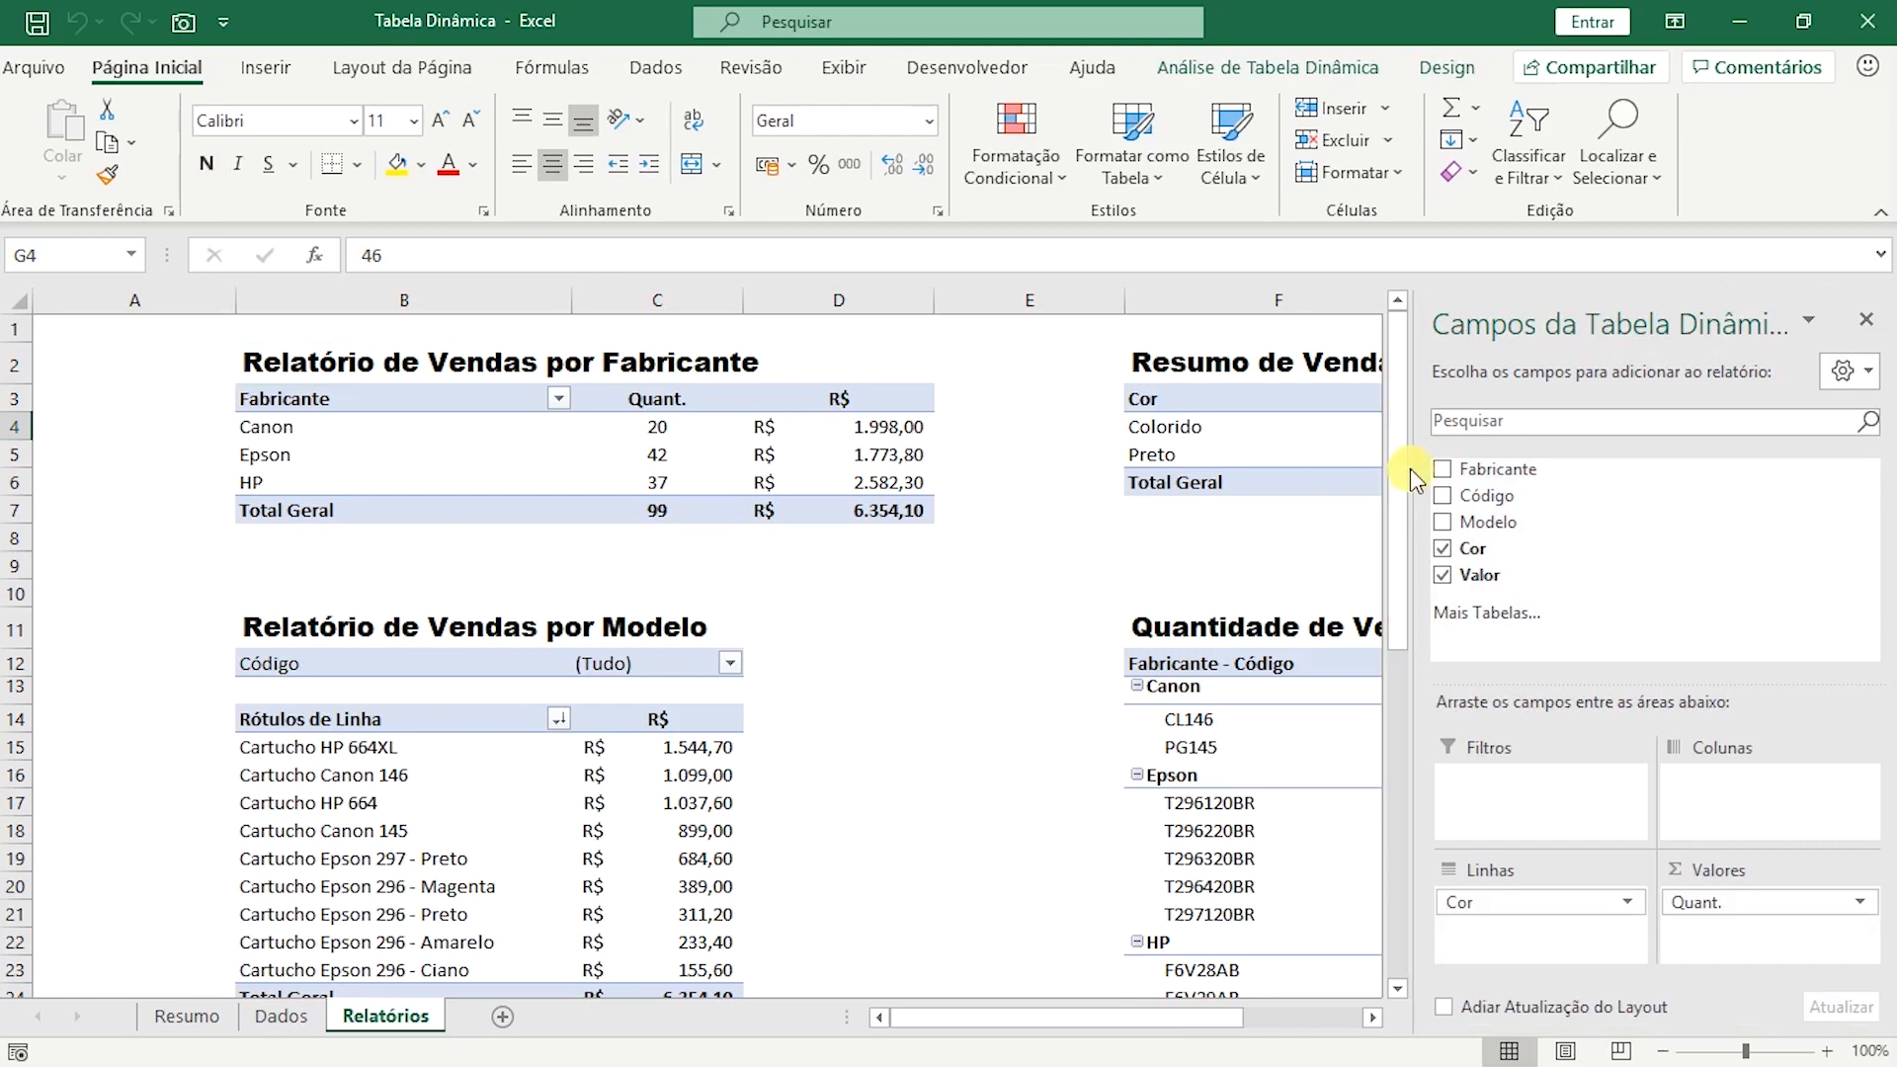
left_click_drag(1415, 481, 1534, 481)
left_click(1453, 454)
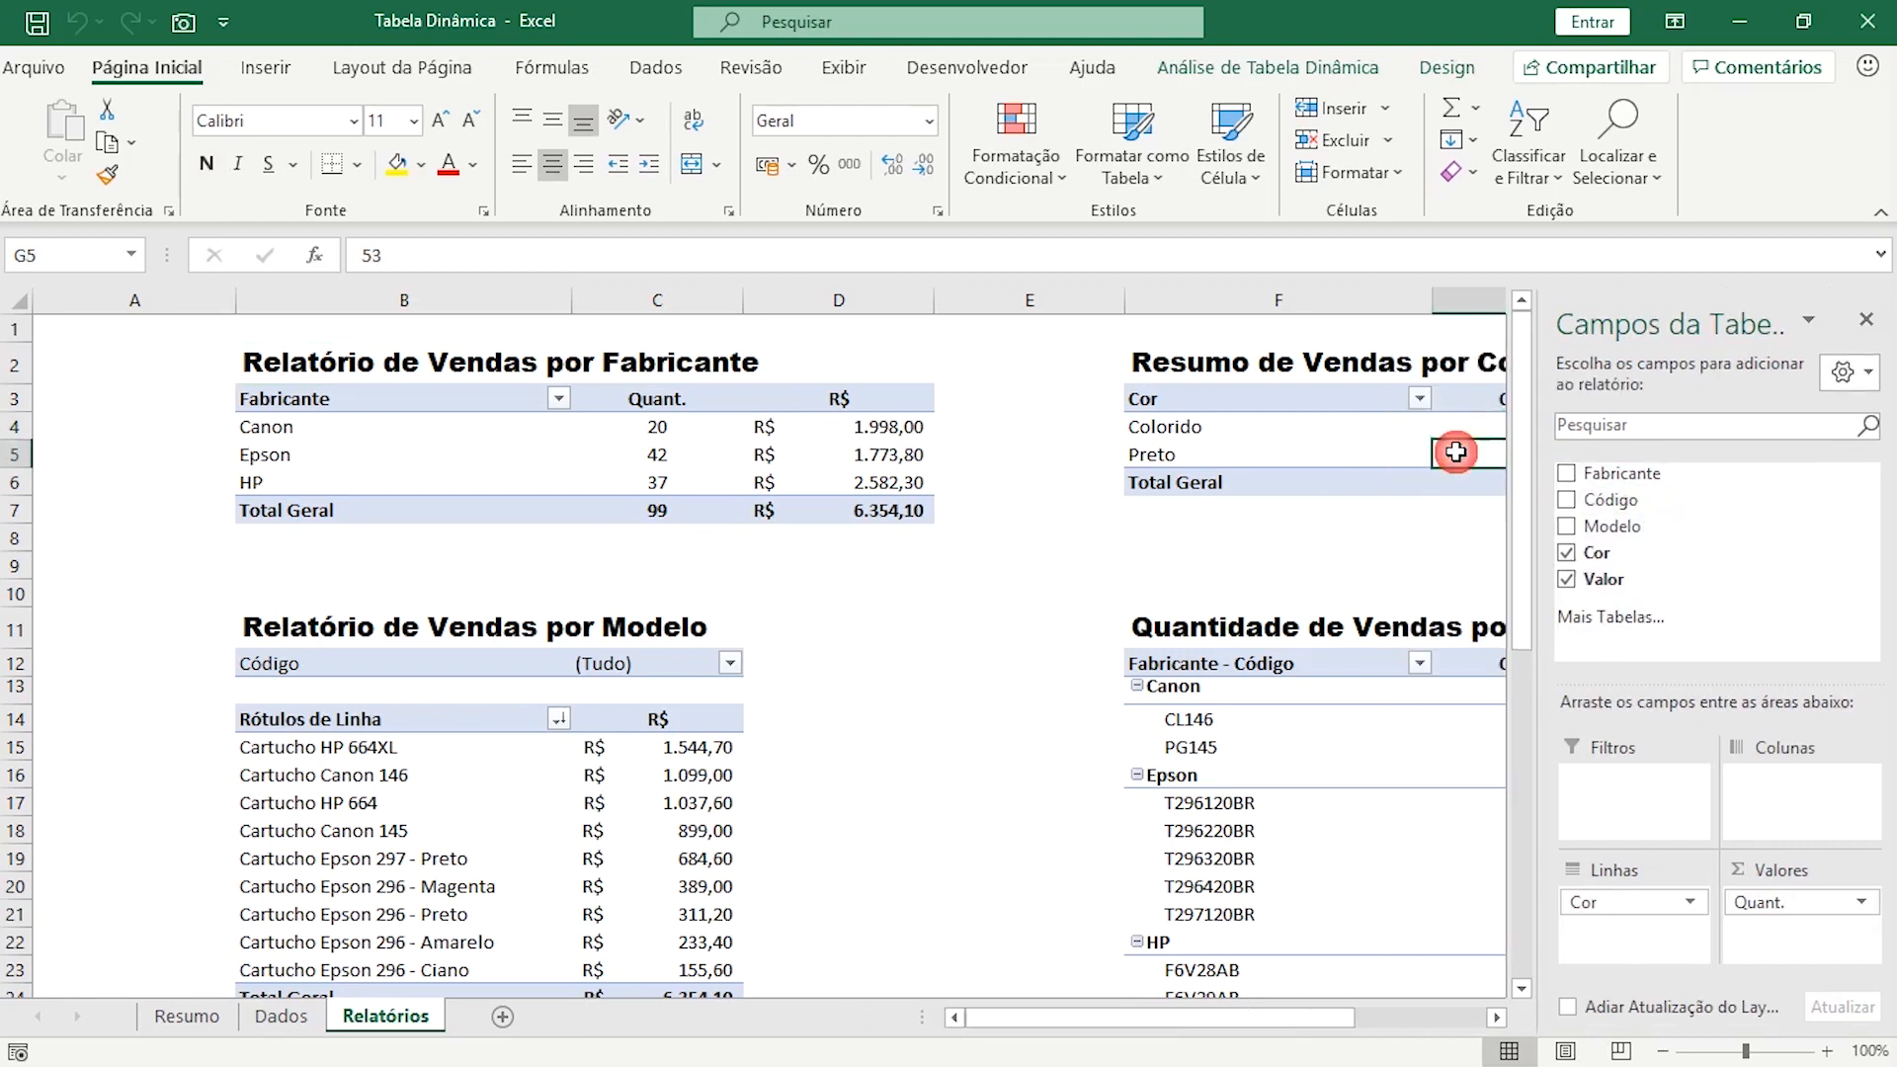
left_click(1389, 558)
scroll(529, 761, "down", 2)
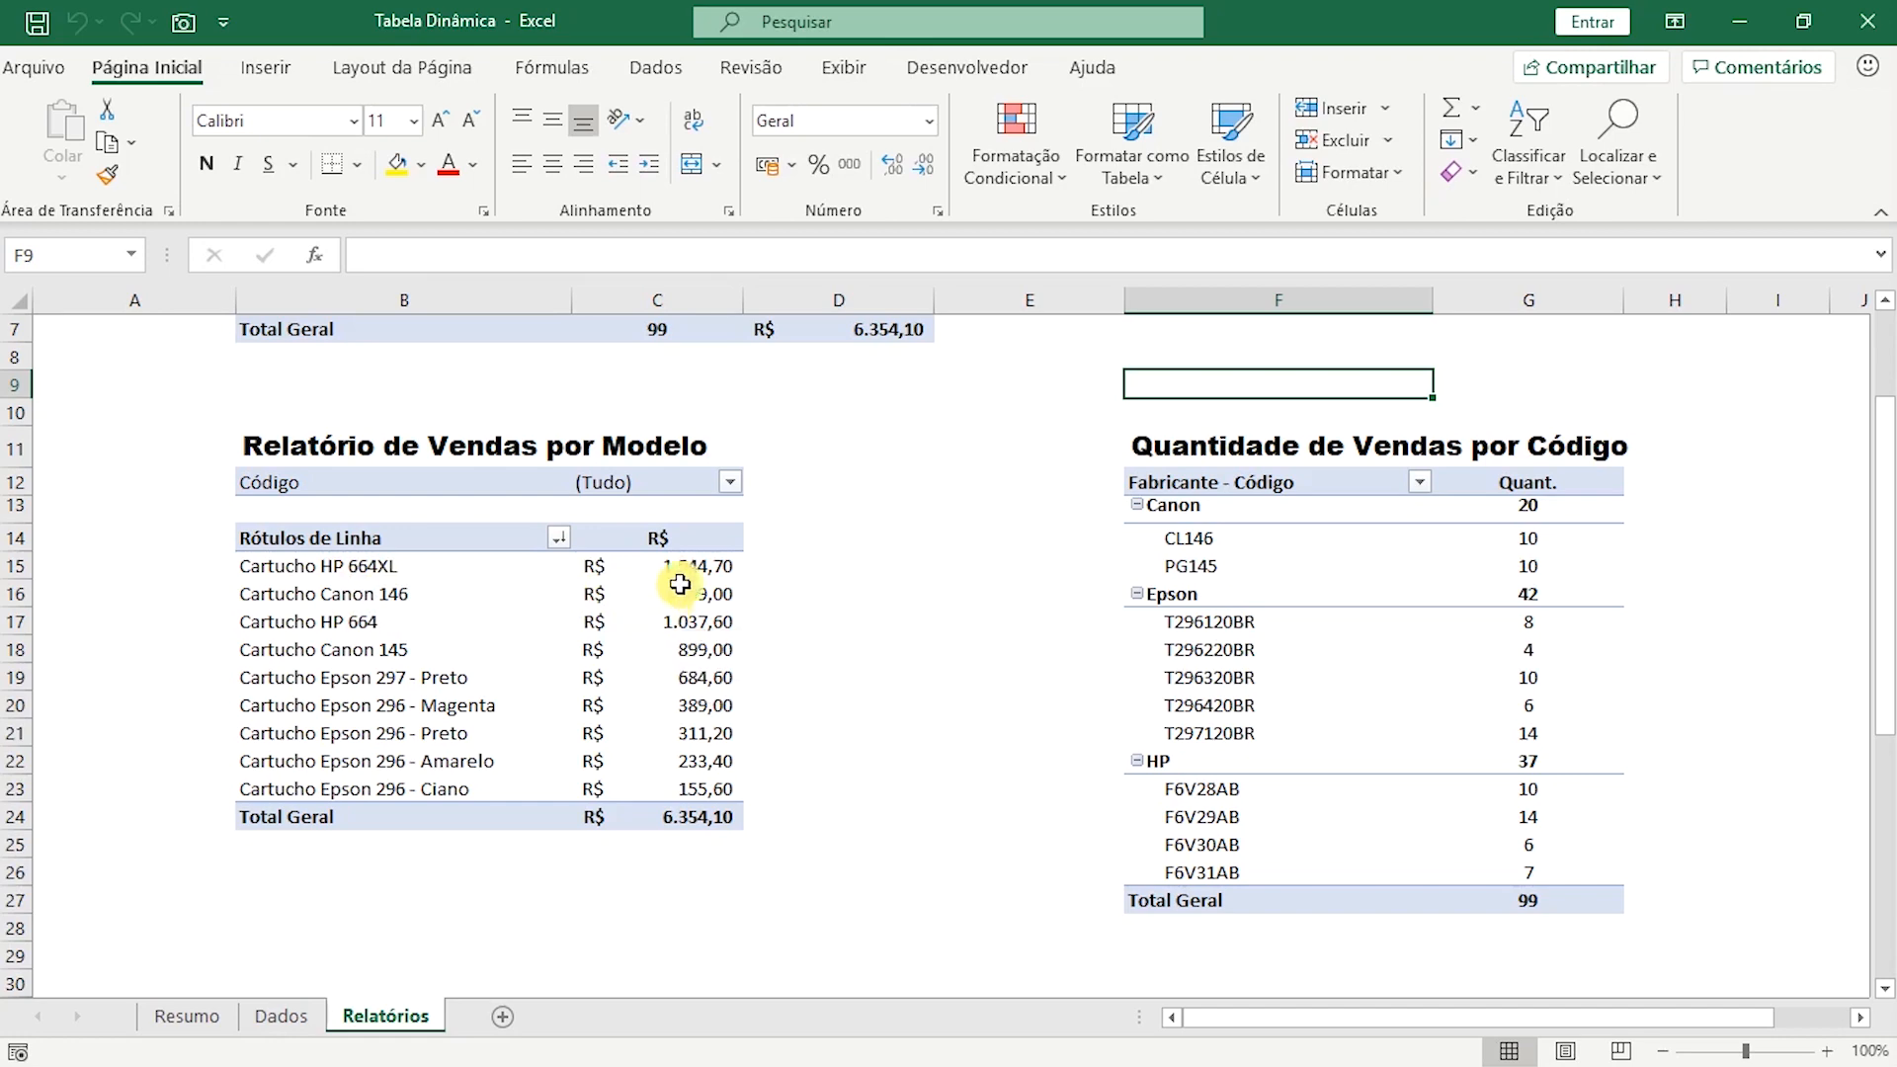
Examine the values in Relatório de Vendas por Modelo and the manufacturer and code rows in Quantidade de Vendas por Código.
left_click_drag(660, 565, 693, 790)
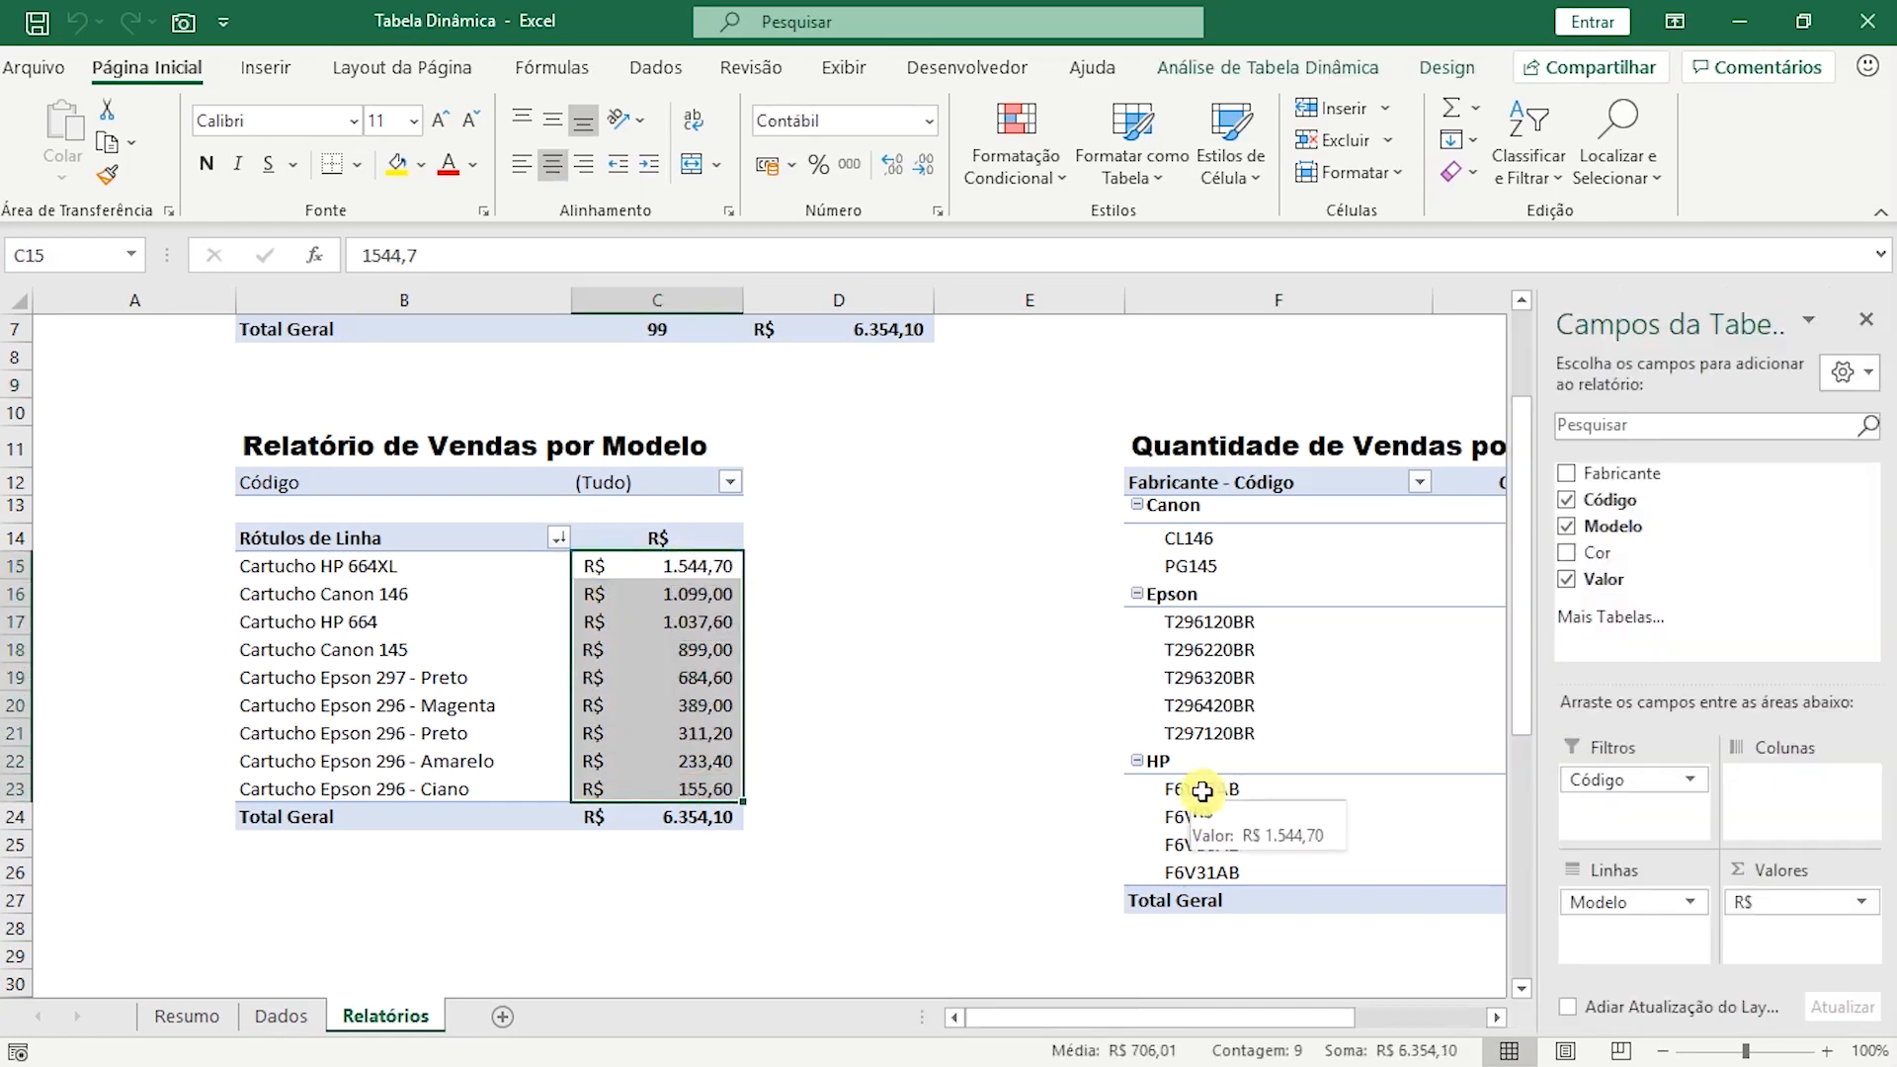
left_click_drag(1205, 1021, 1290, 1022)
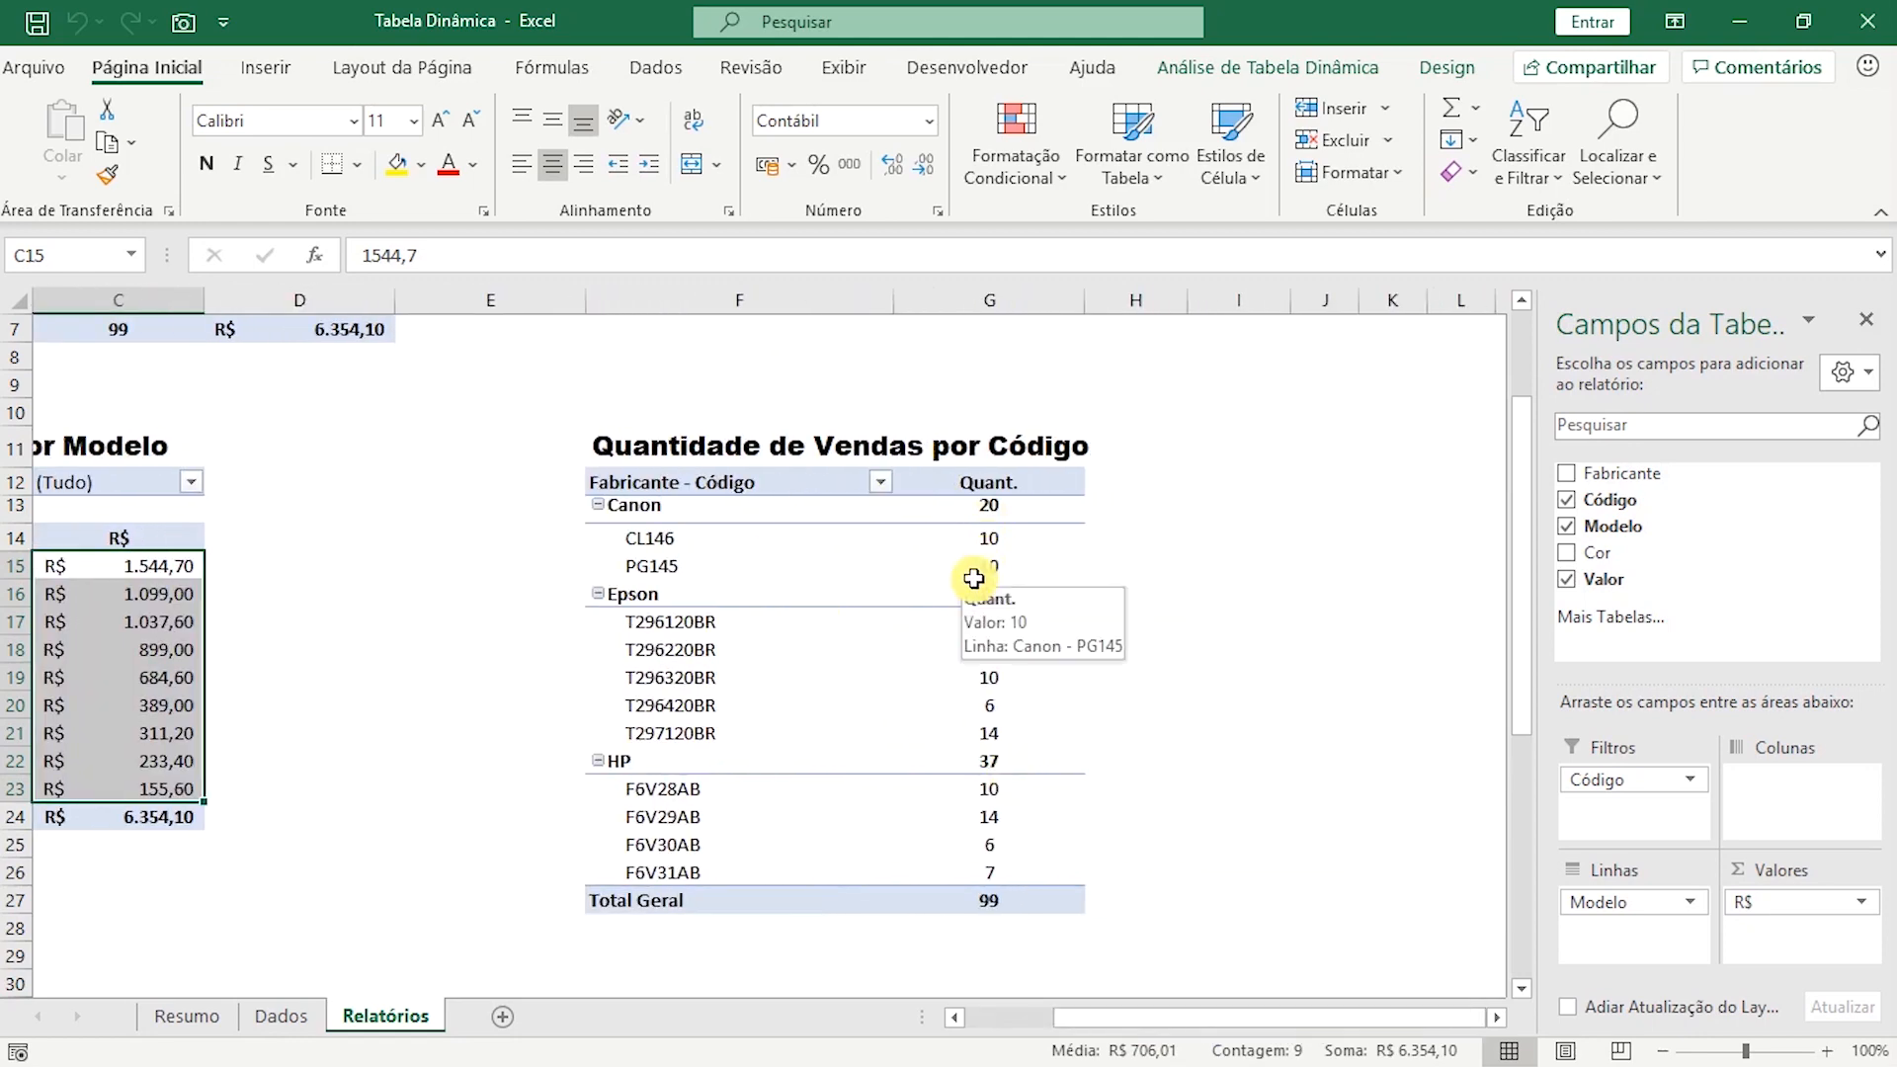
left_click(664, 506)
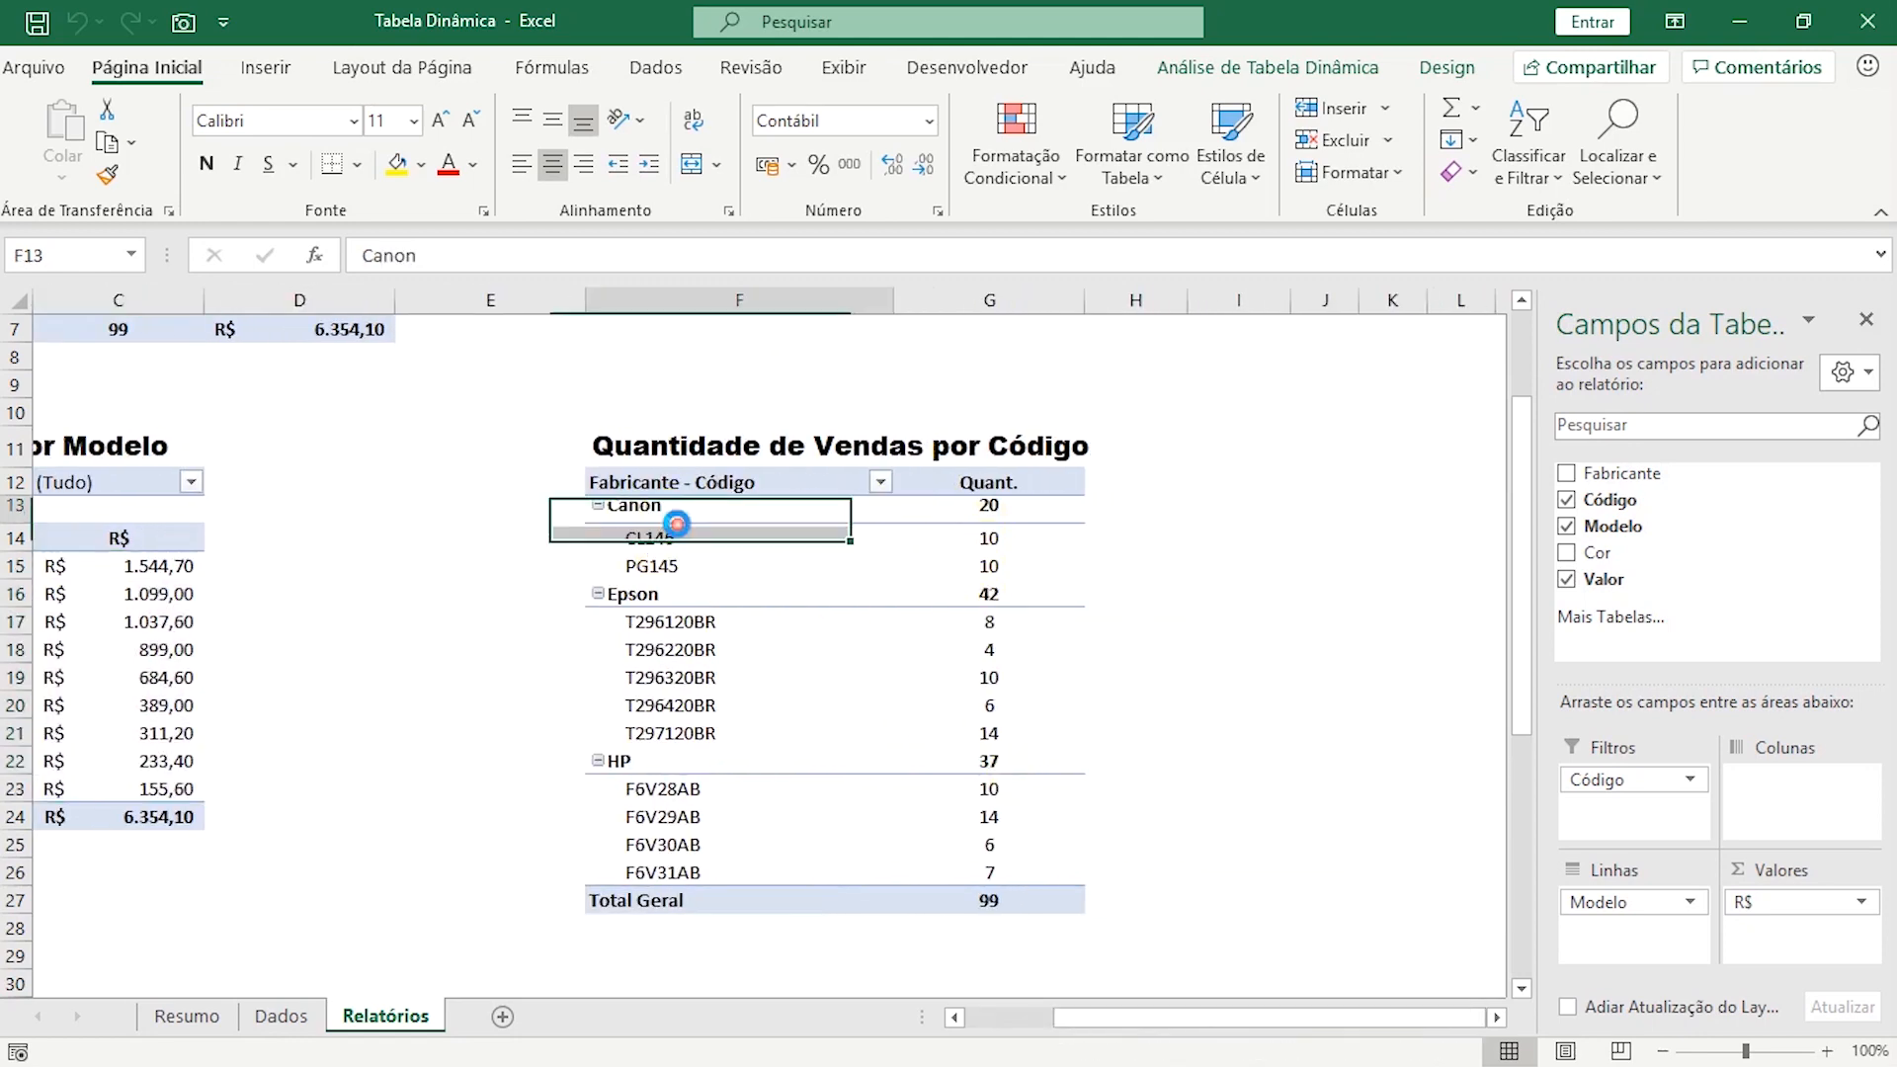
left_click(662, 597)
left_click(647, 763)
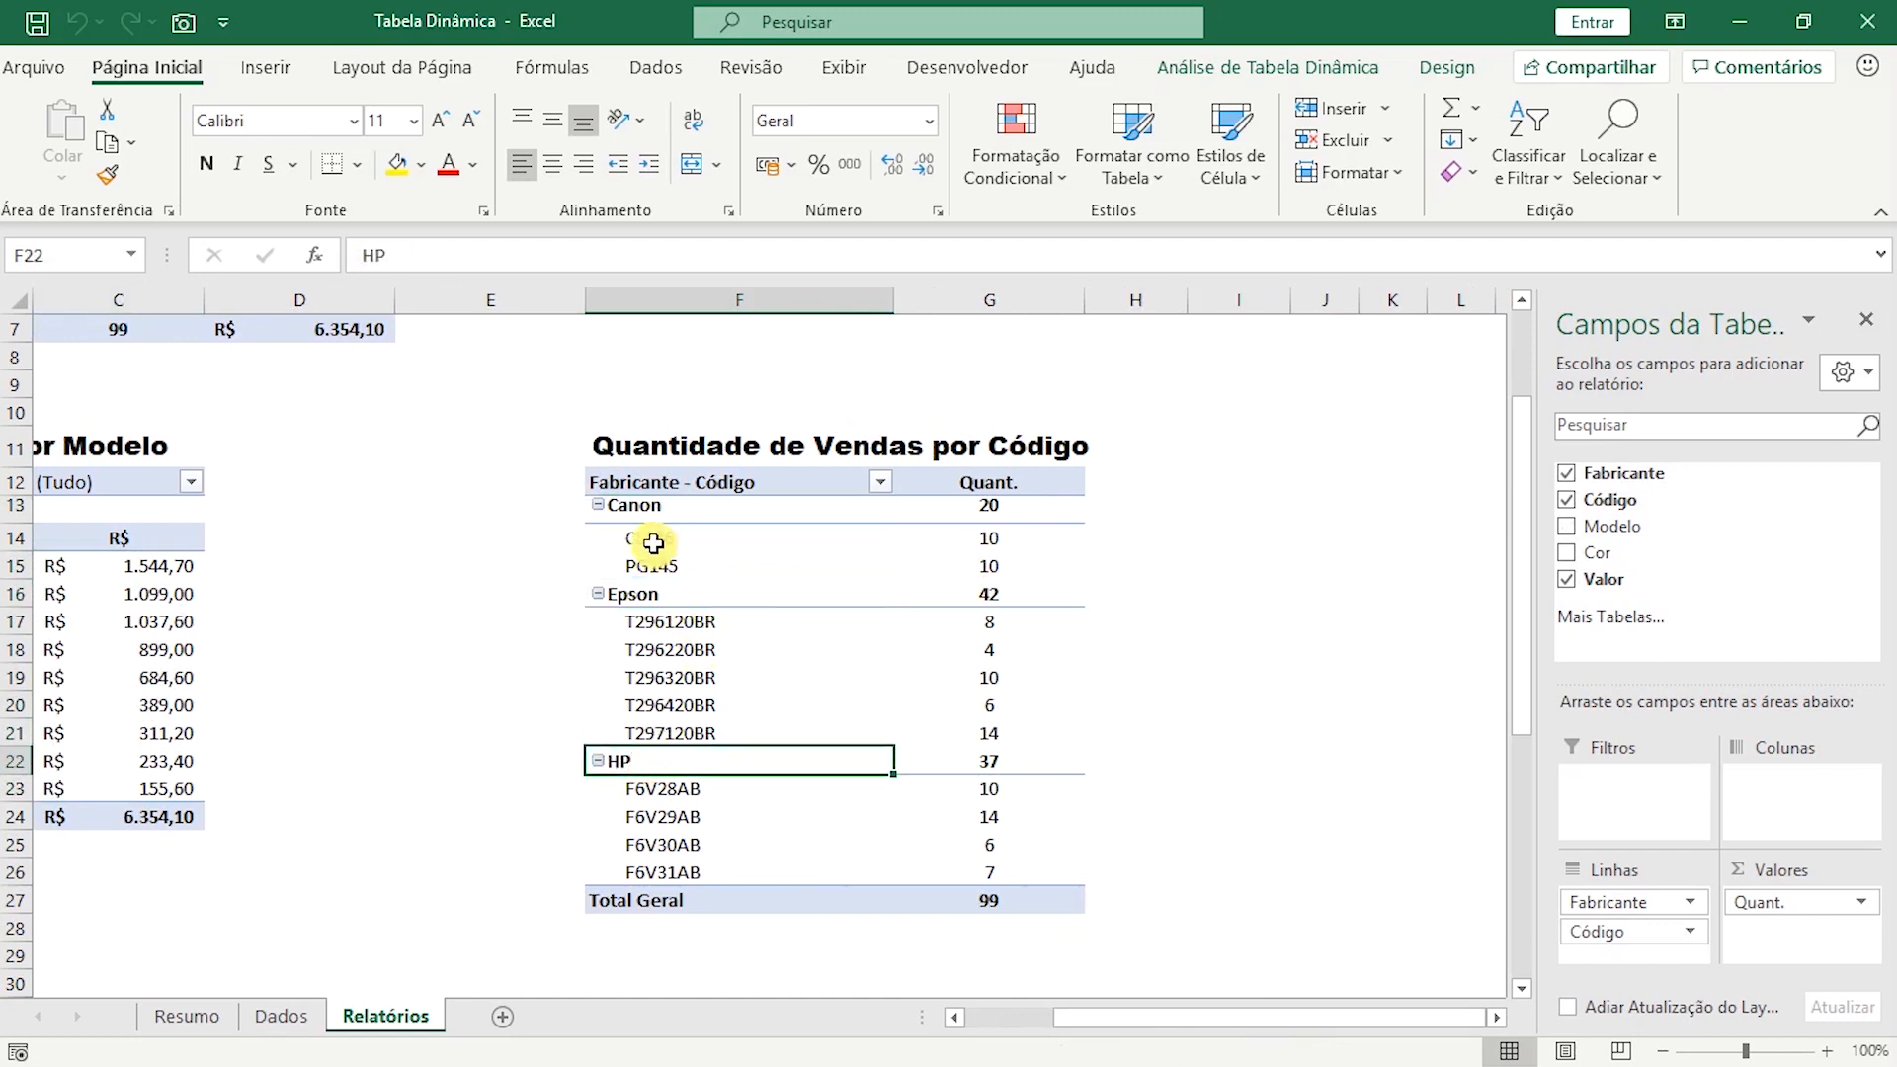
left_click_drag(656, 540, 657, 568)
Examine the models and their Colorido and Preto counts in Relatório de Quantidade de Vendas por Cor.
left_click_drag(1272, 1025, 1103, 1014)
scroll(786, 755, "down", 3)
scroll(787, 755, "down", 3)
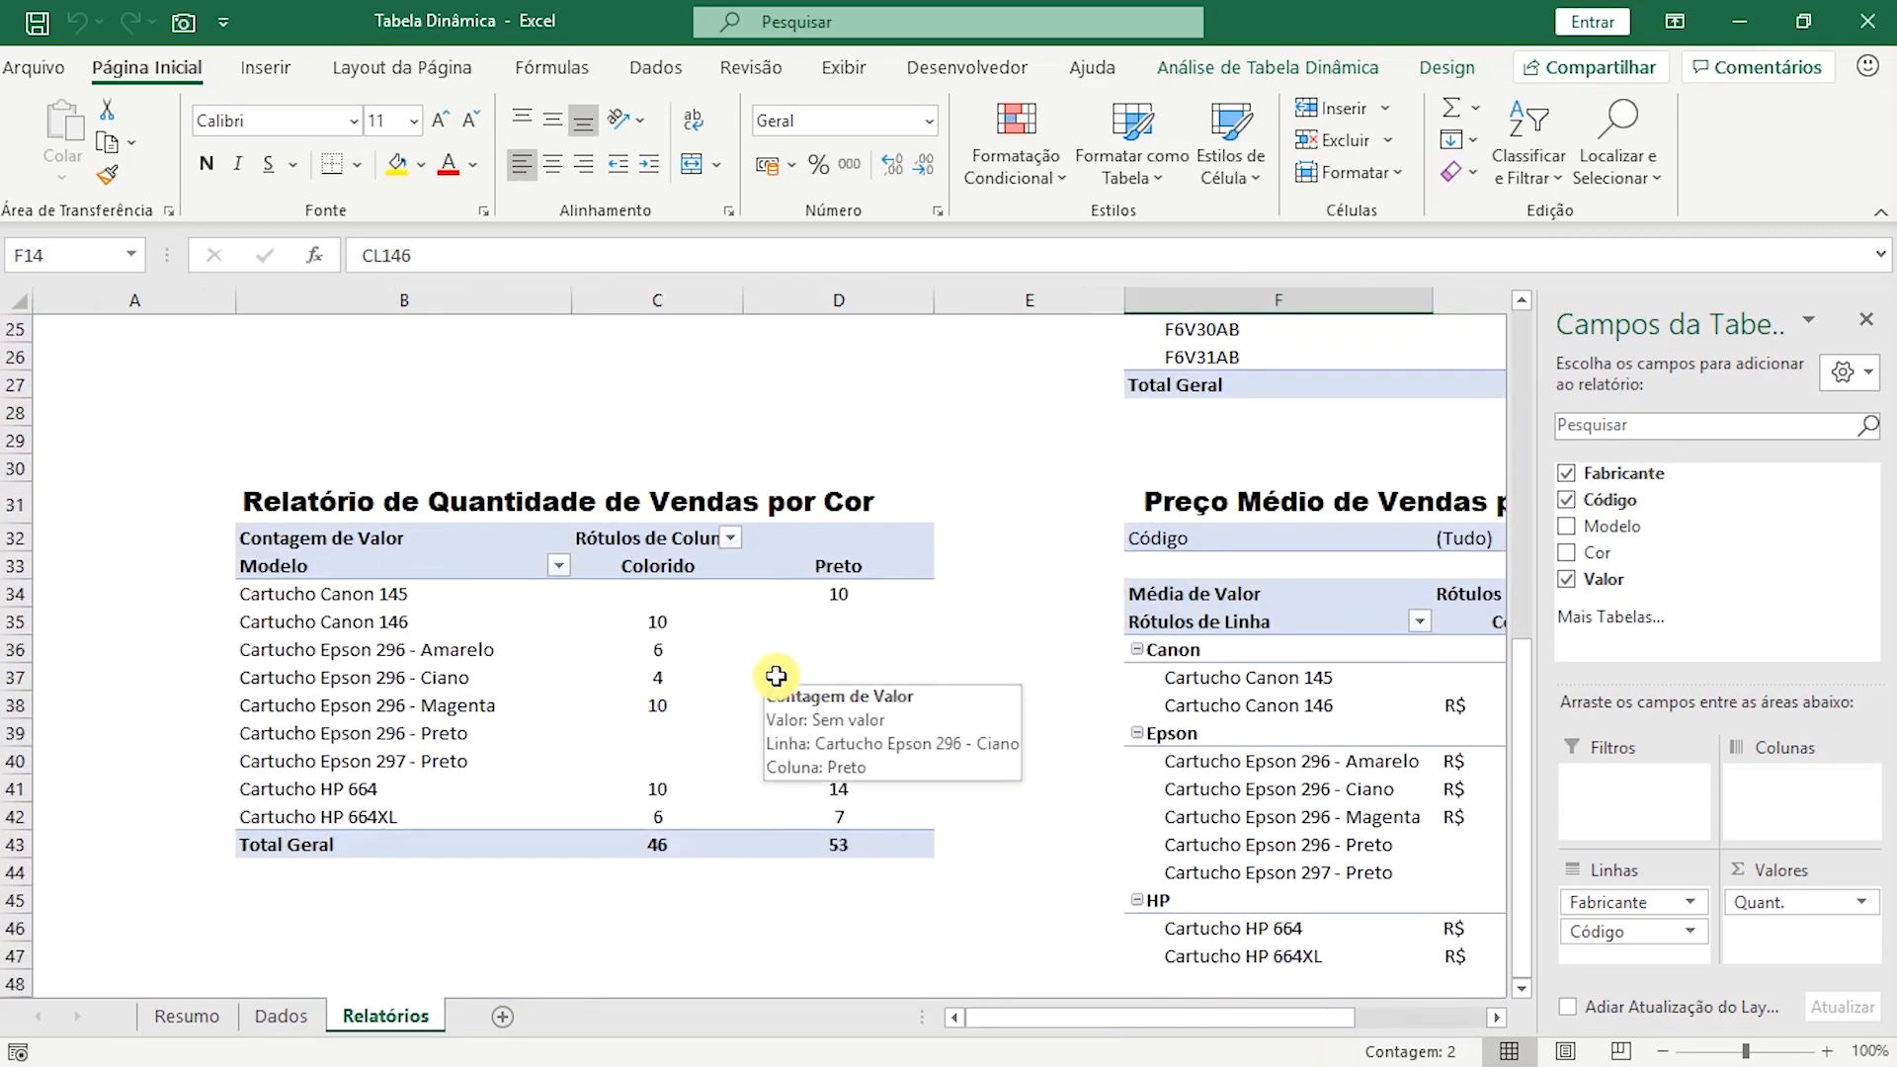
left_click_drag(361, 596, 381, 816)
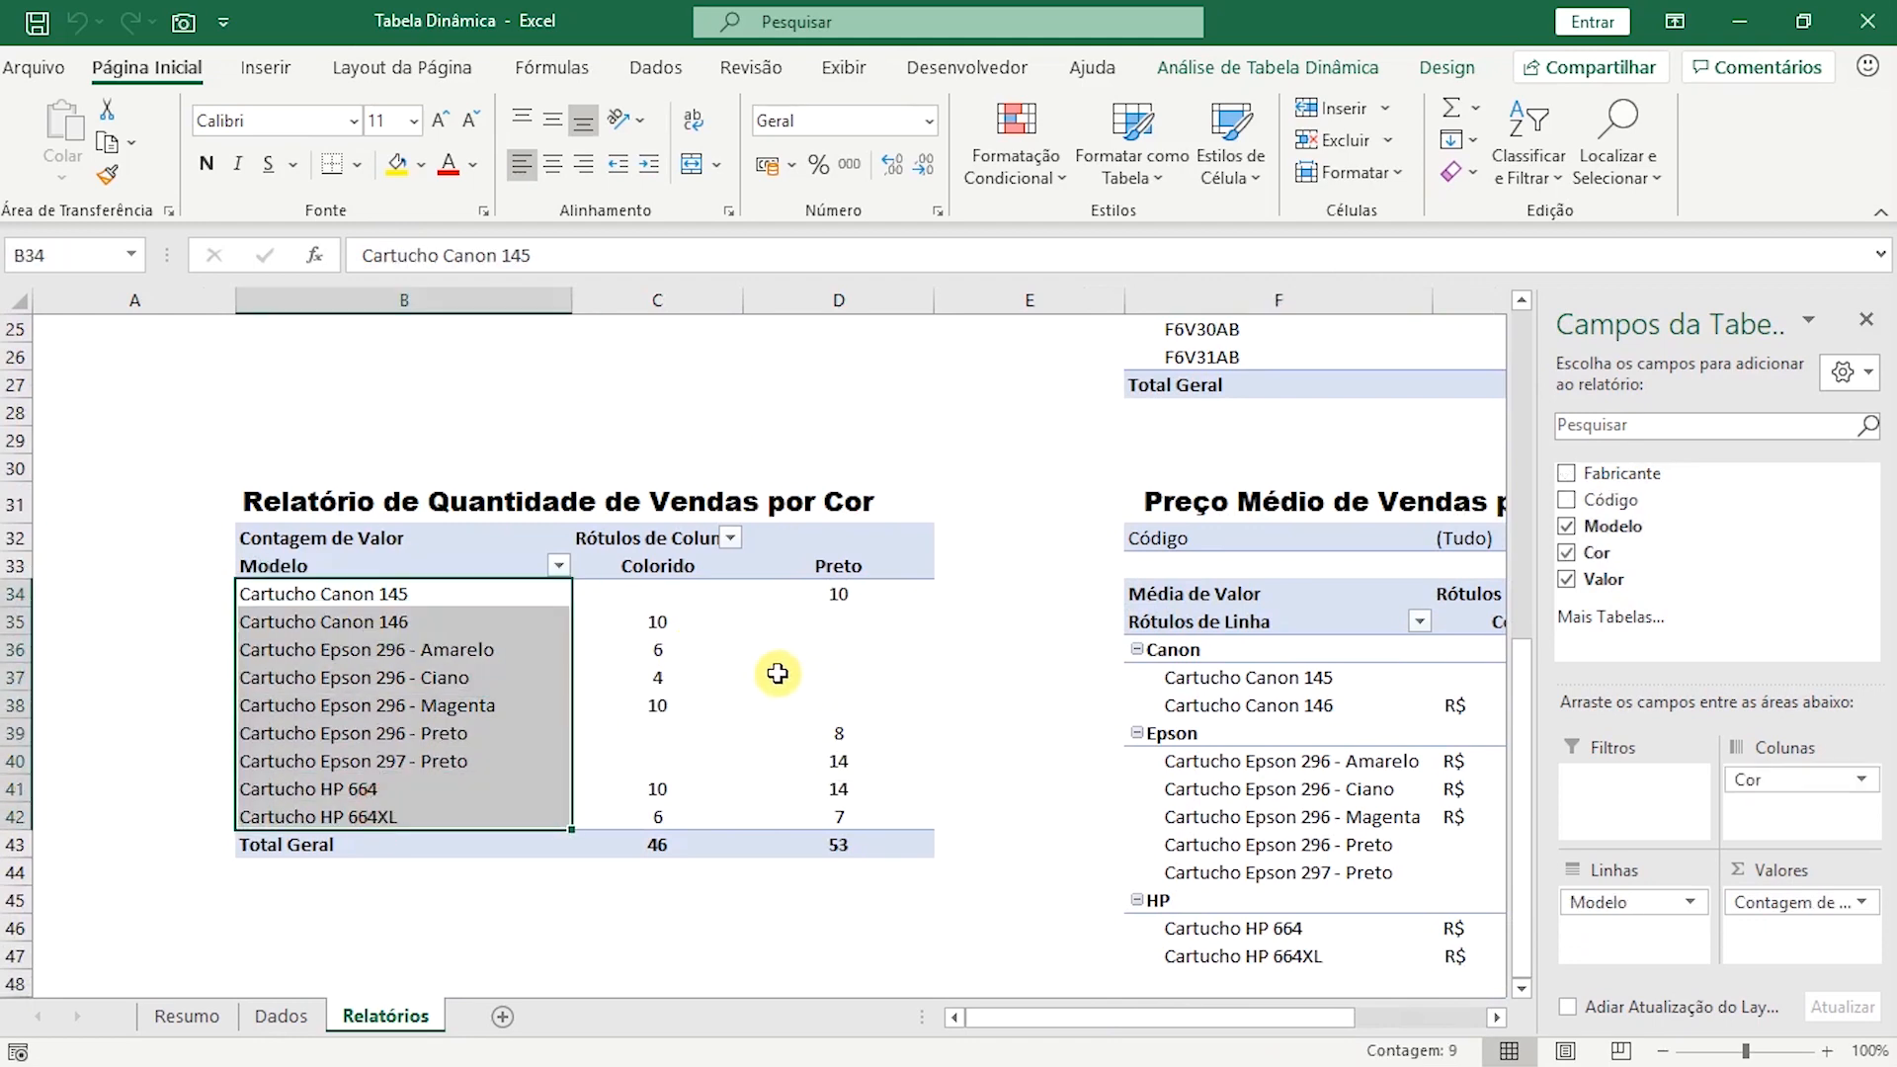
left_click(847, 593)
left_click(647, 626)
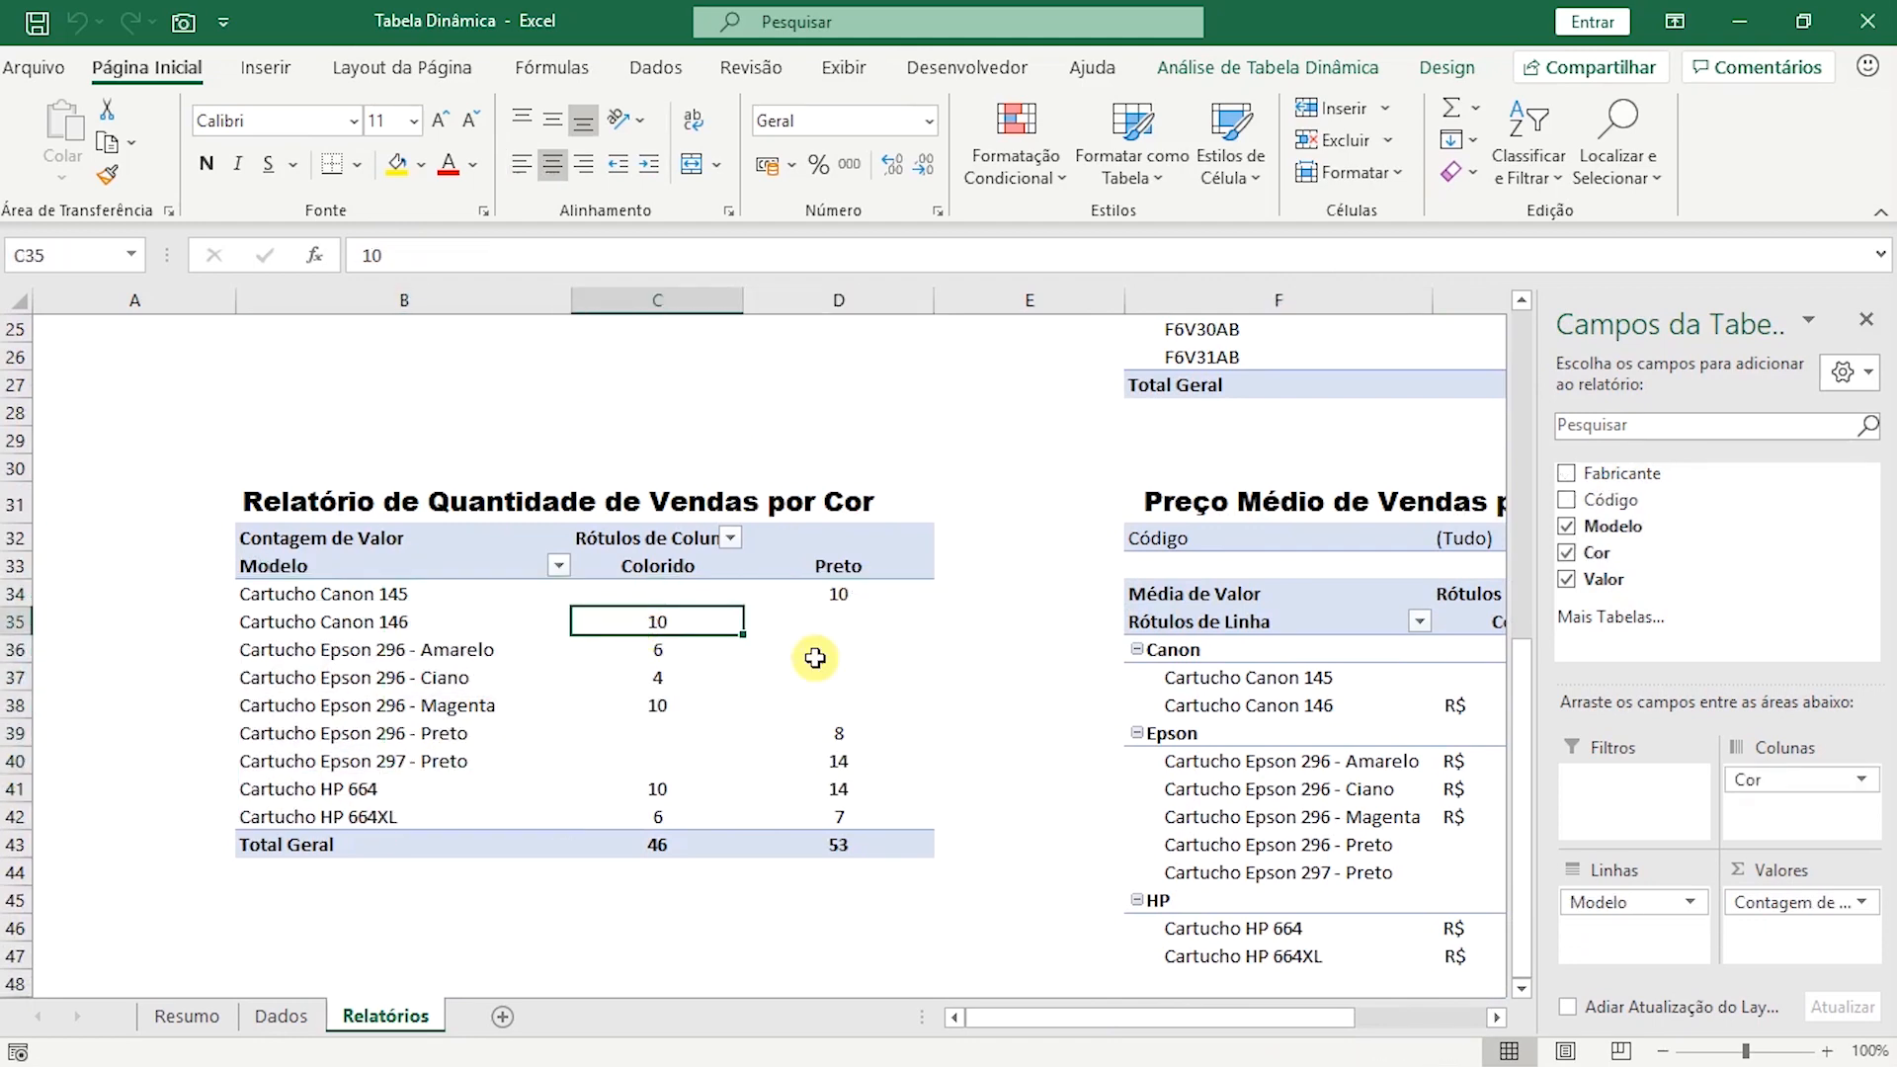
Examine the manufacturers, models and colour columns in the Preço Médio de Vendas por Produto report.
left_click_drag(1110, 1028, 1243, 1018)
scroll(1165, 717, "down", 1)
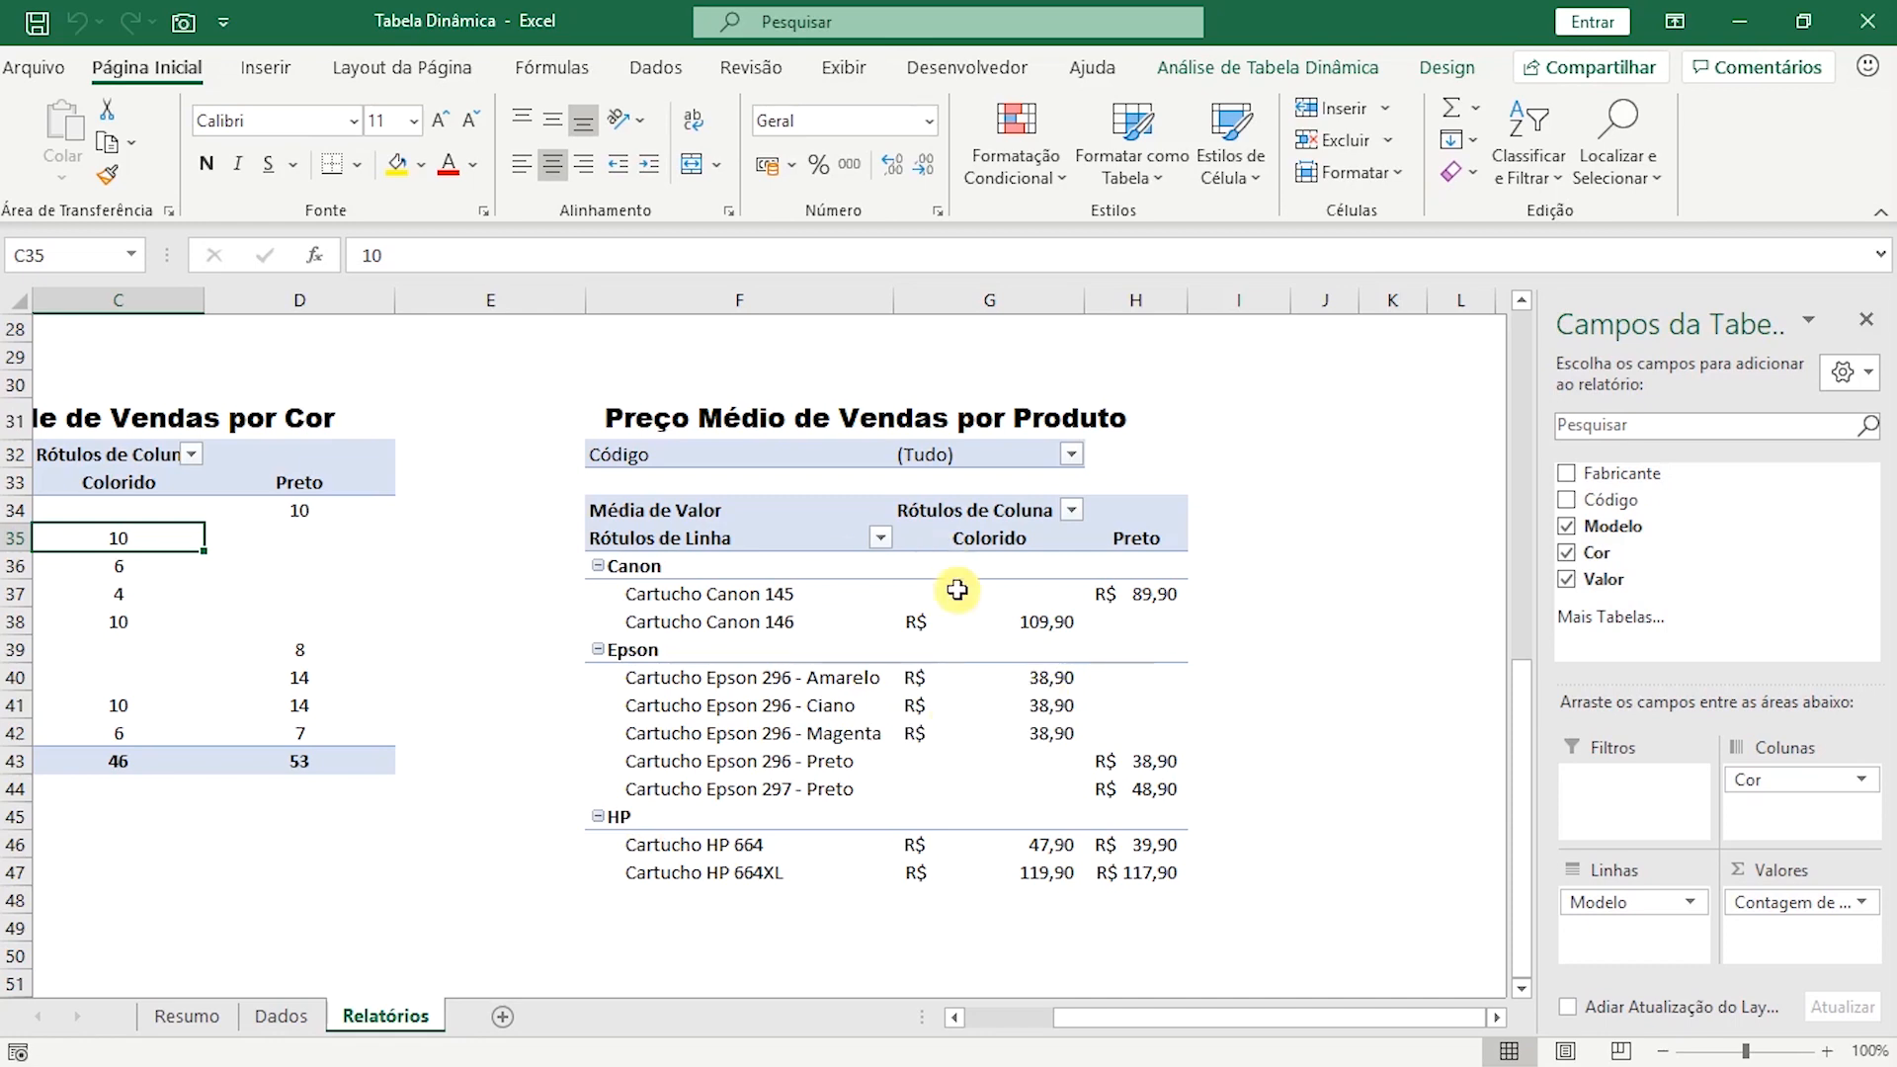
left_click(644, 568)
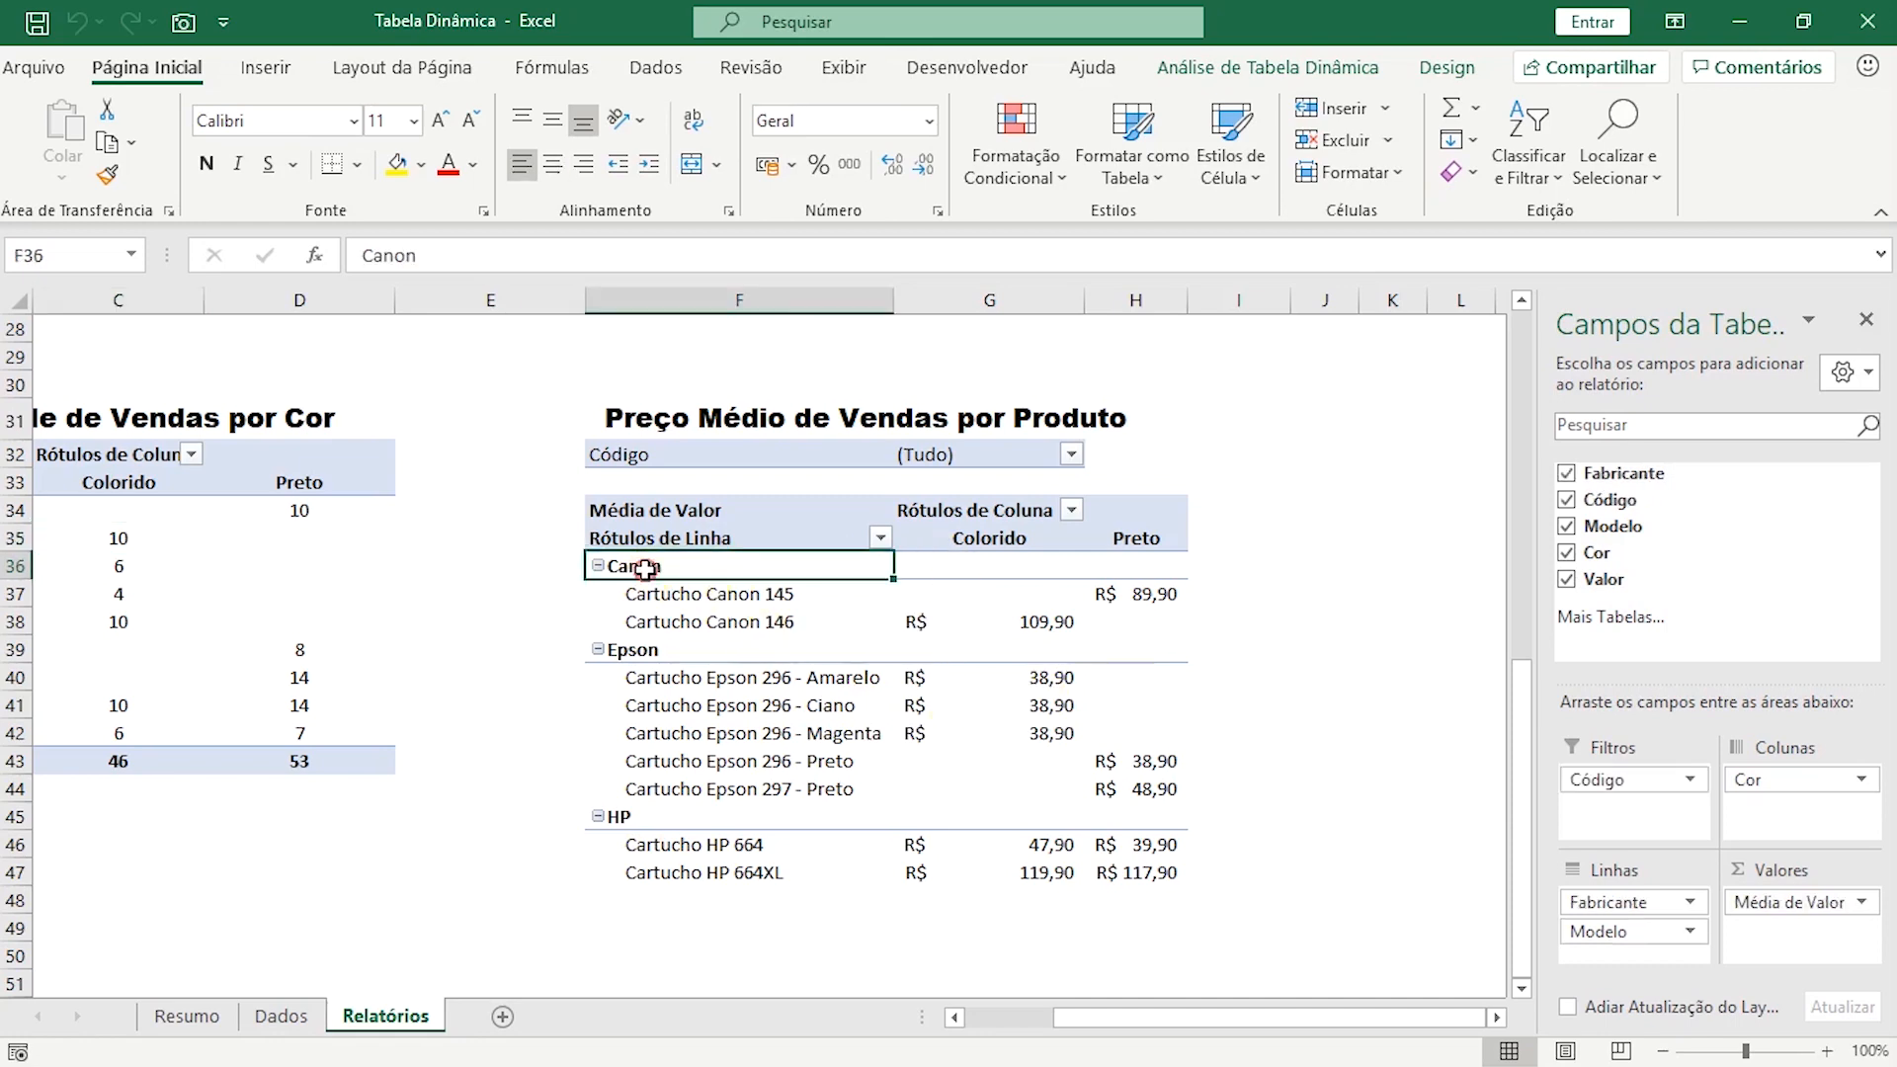
left_click(652, 654)
left_click_drag(697, 596, 696, 622)
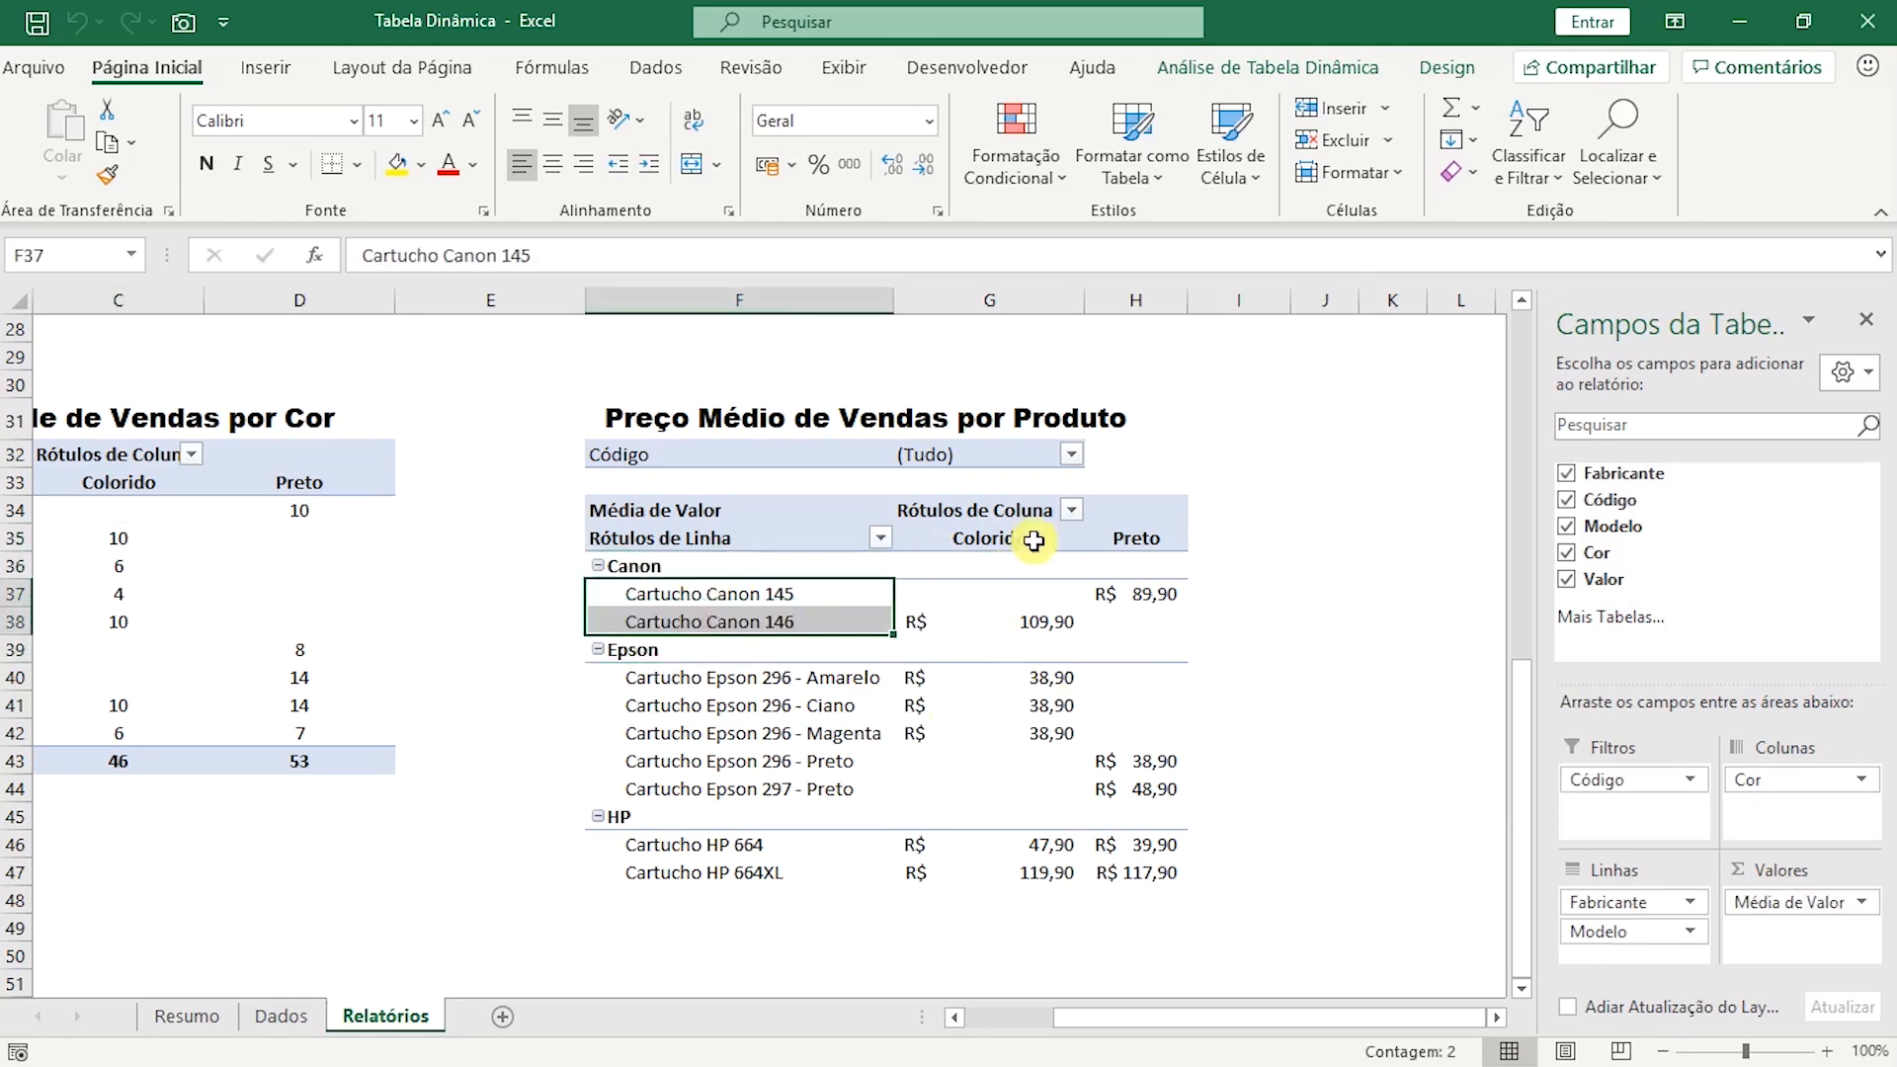
left_click(1016, 542)
left_click(1116, 537)
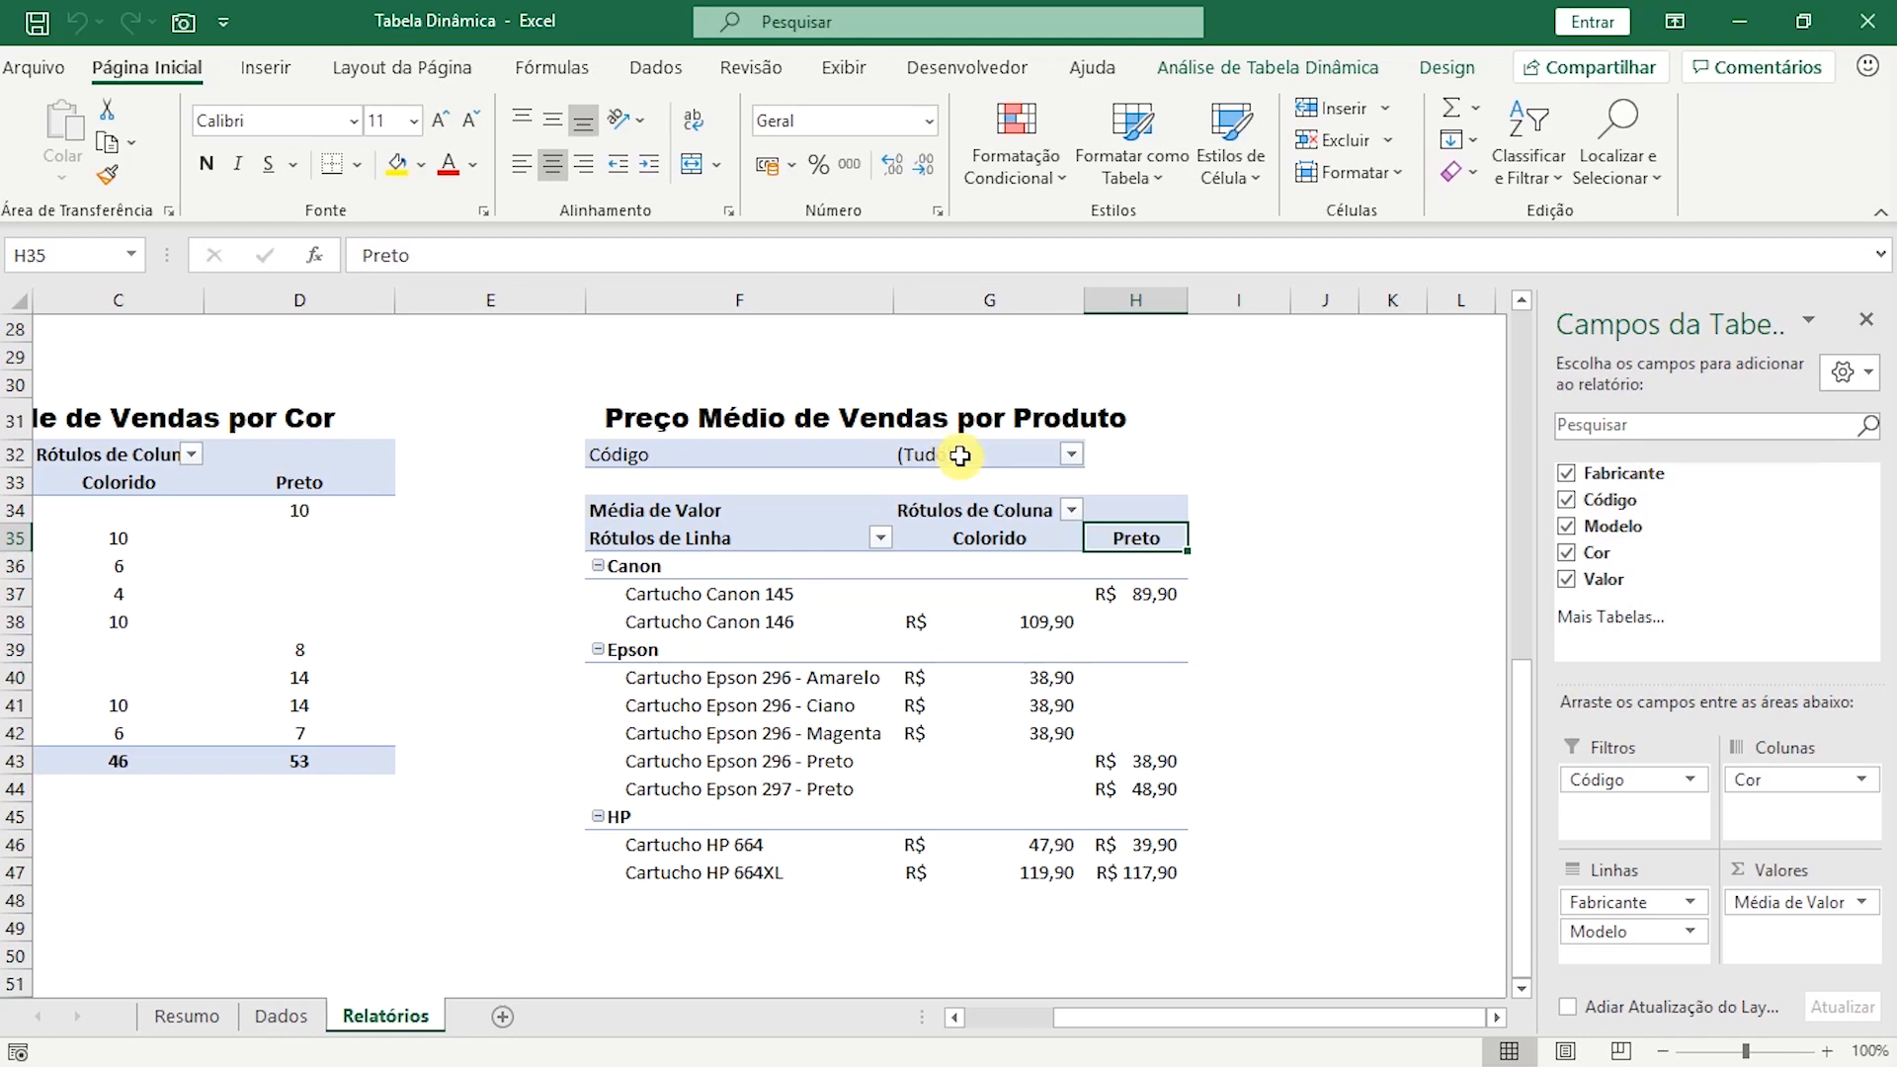
left_click_drag(1165, 1016, 1006, 1023)
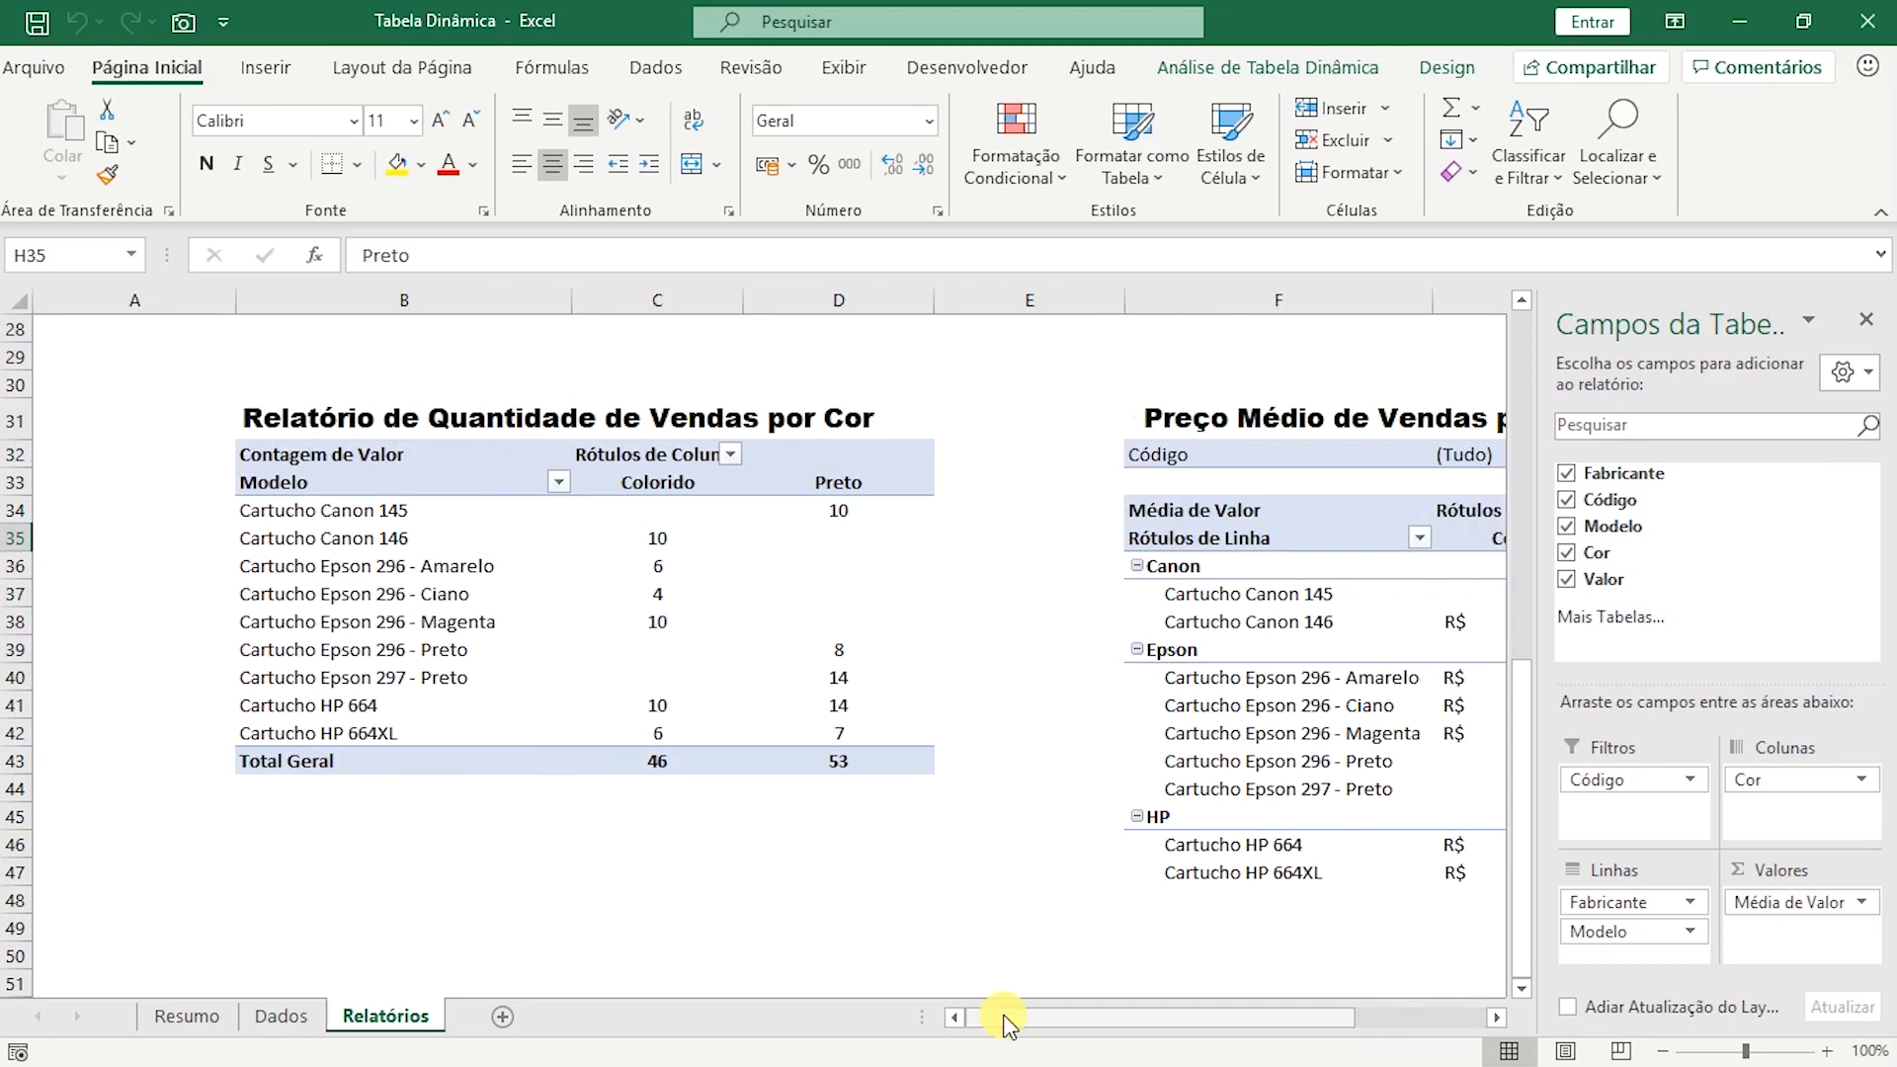
Review the Resumo, Dados and Relatórios sheets in turn.
left_click(188, 1017)
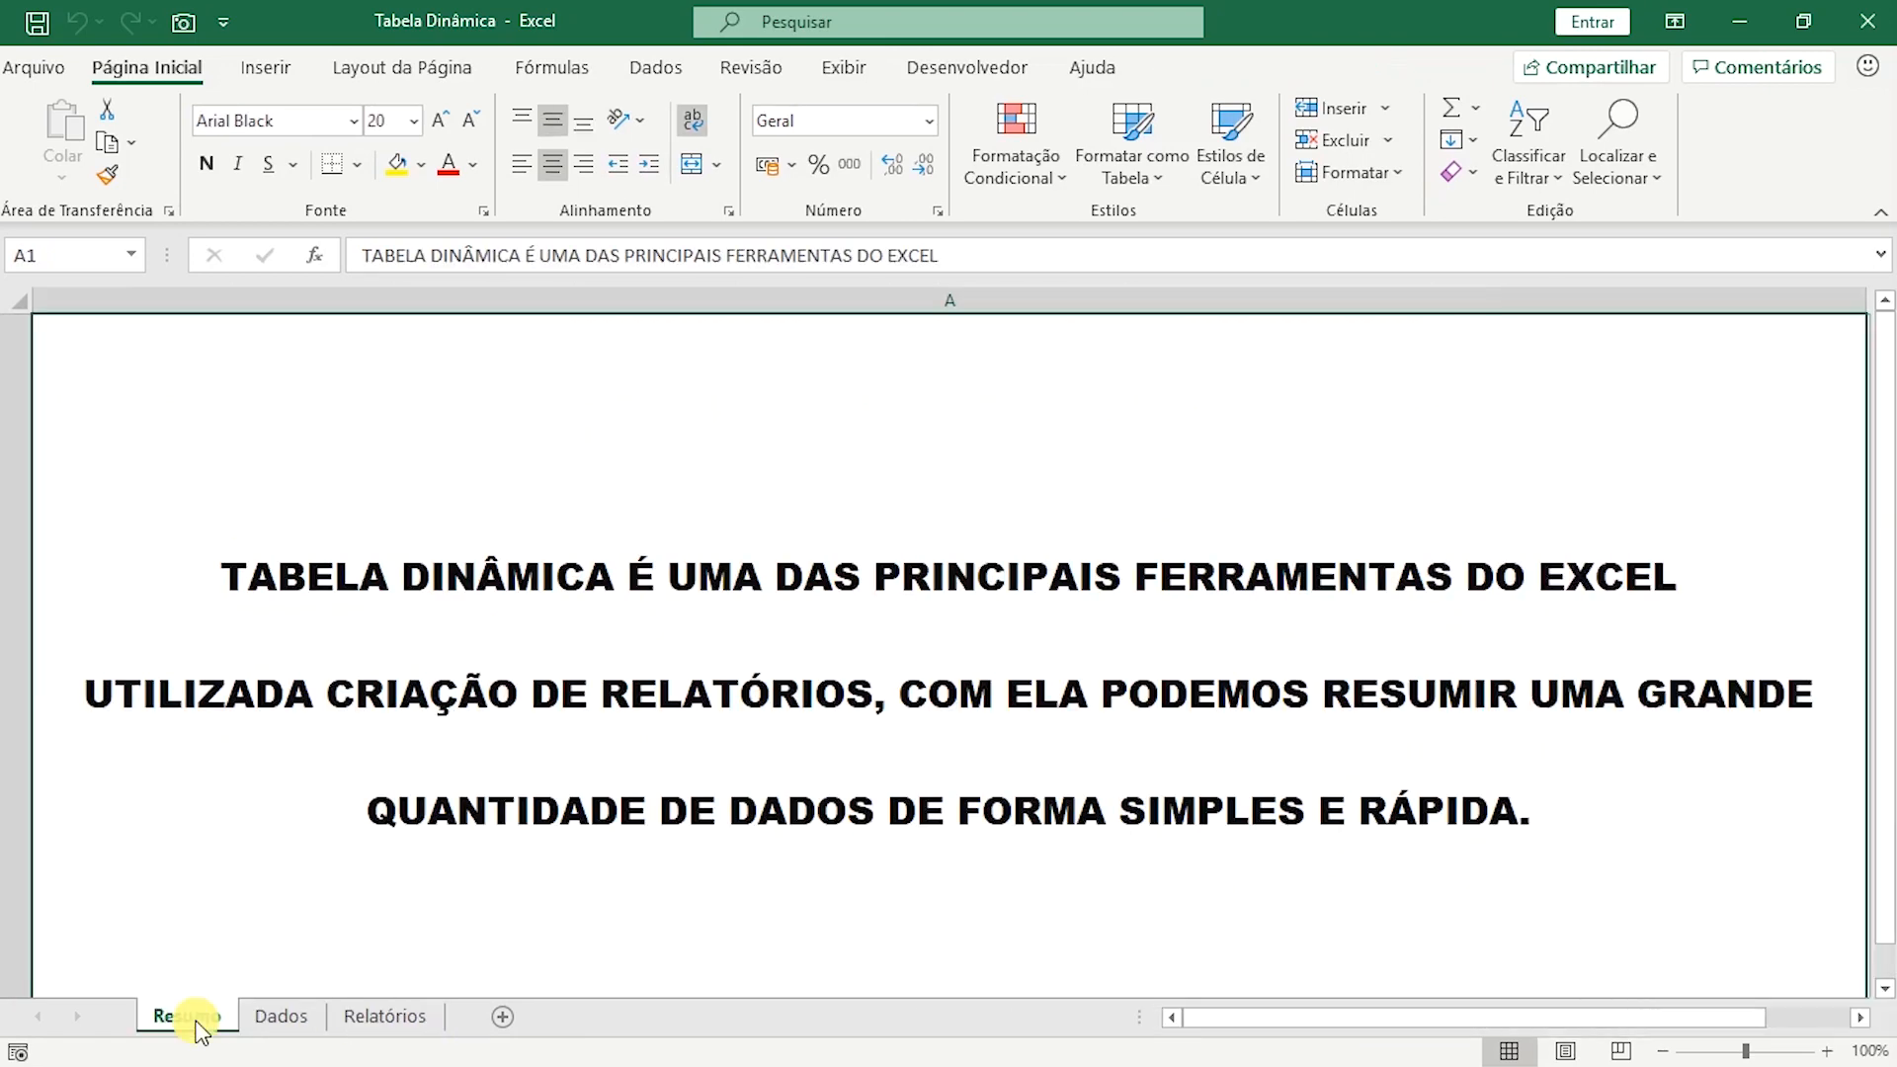
left_click(295, 1024)
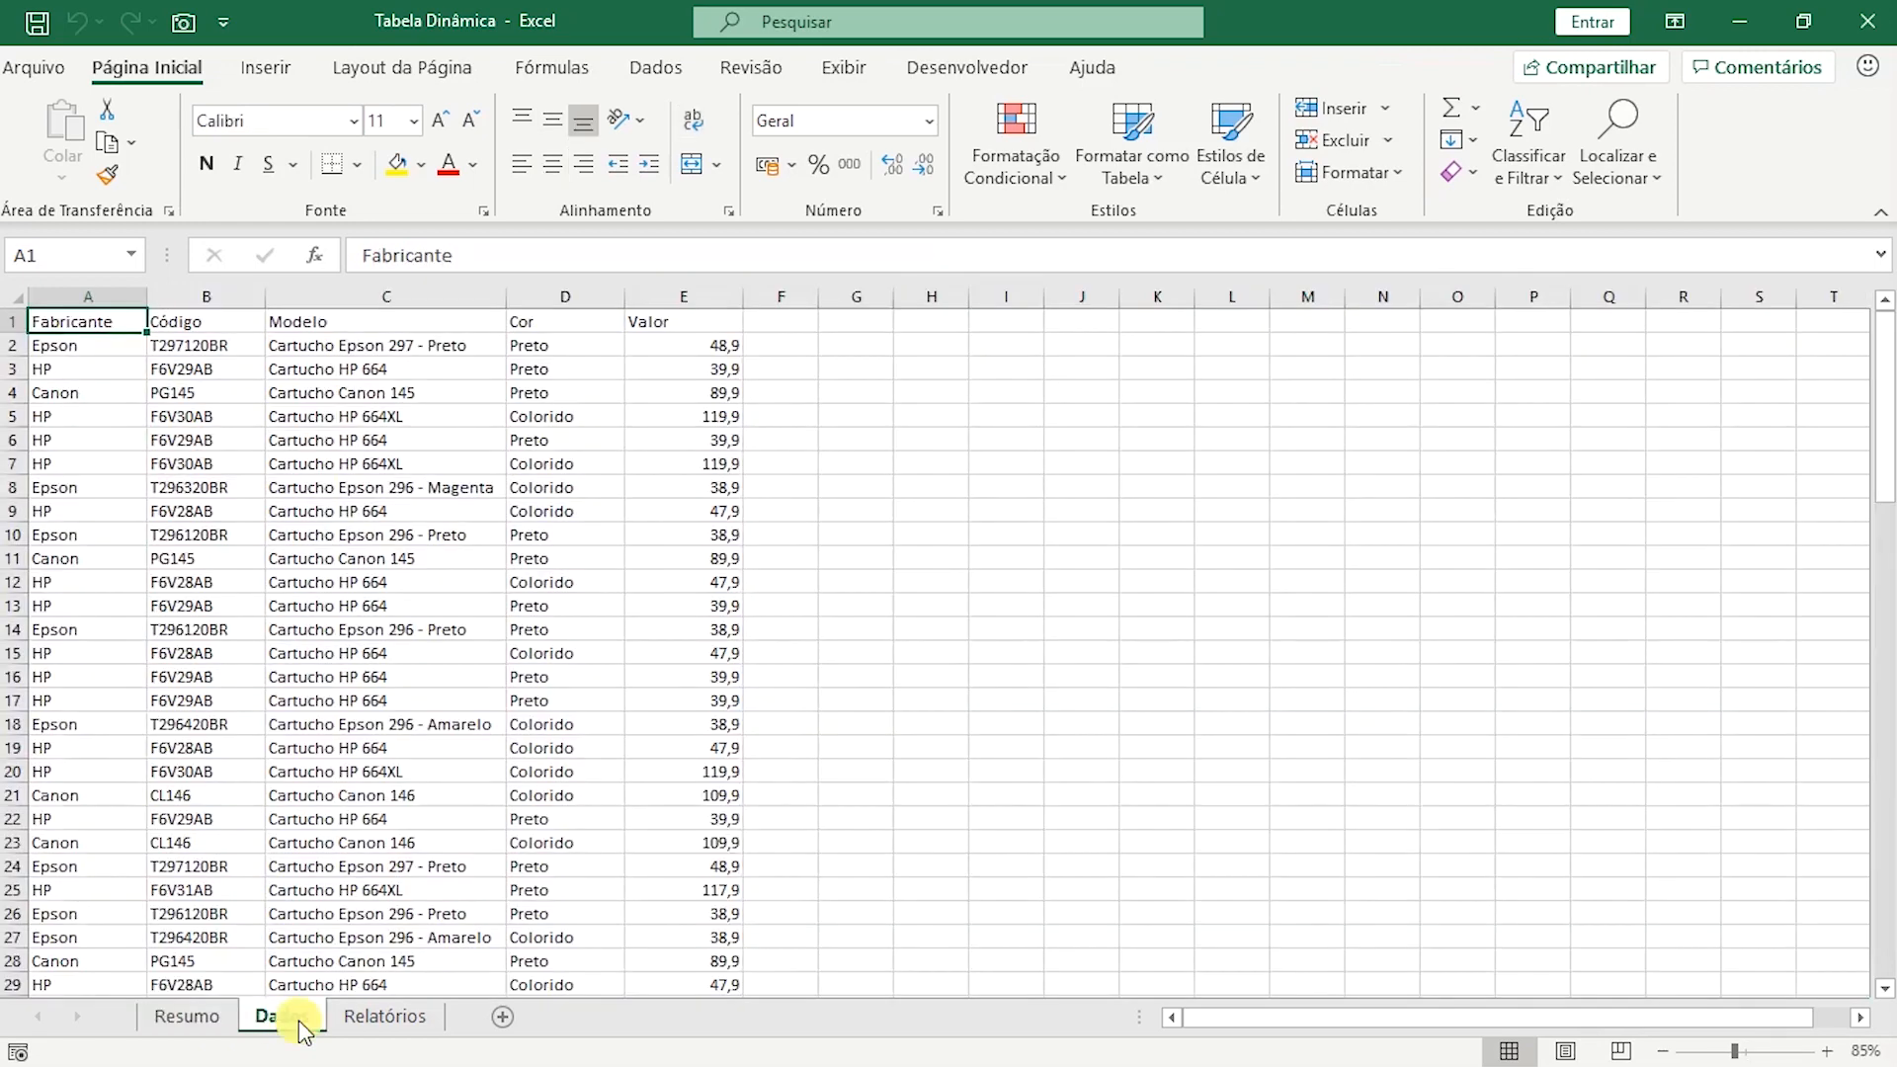
left_click(394, 1019)
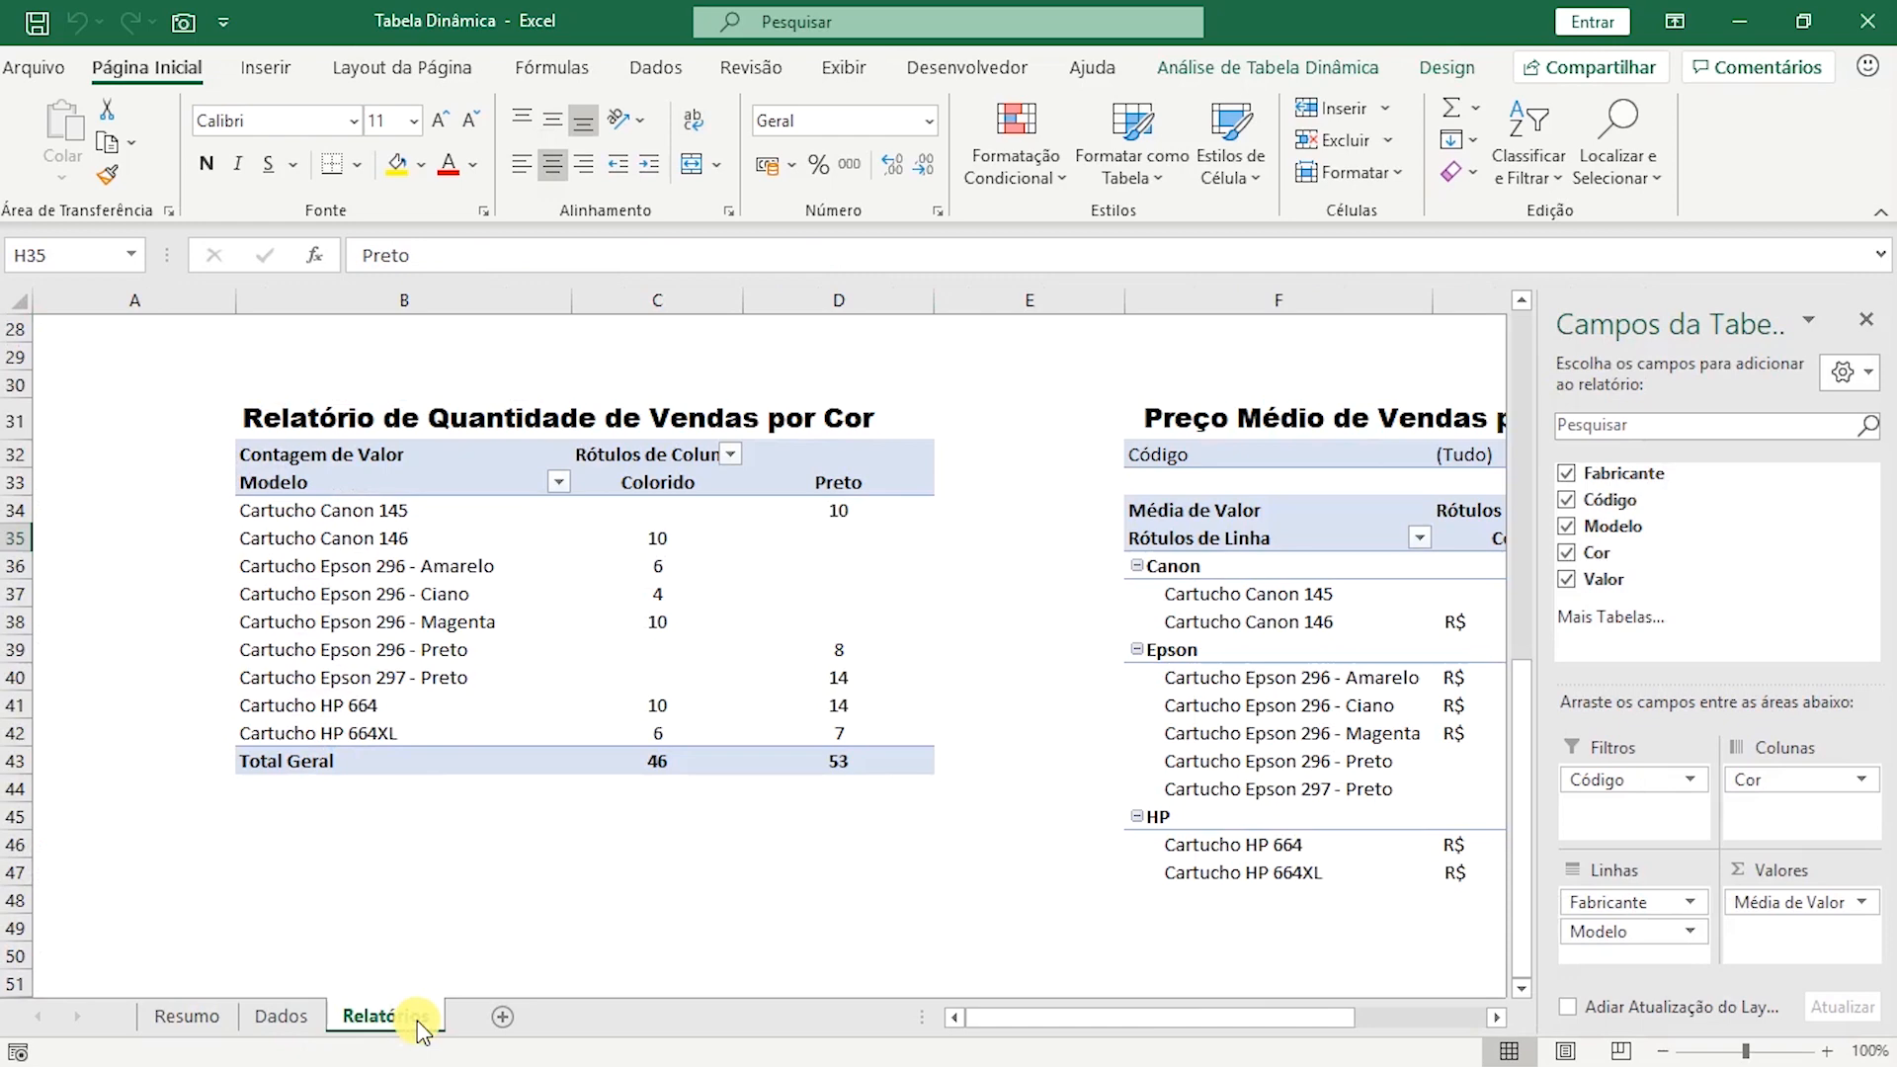
Create a pivot table on a new worksheet from the whole data range A1:E100 of the Dados sheet.
left_click(282, 1018)
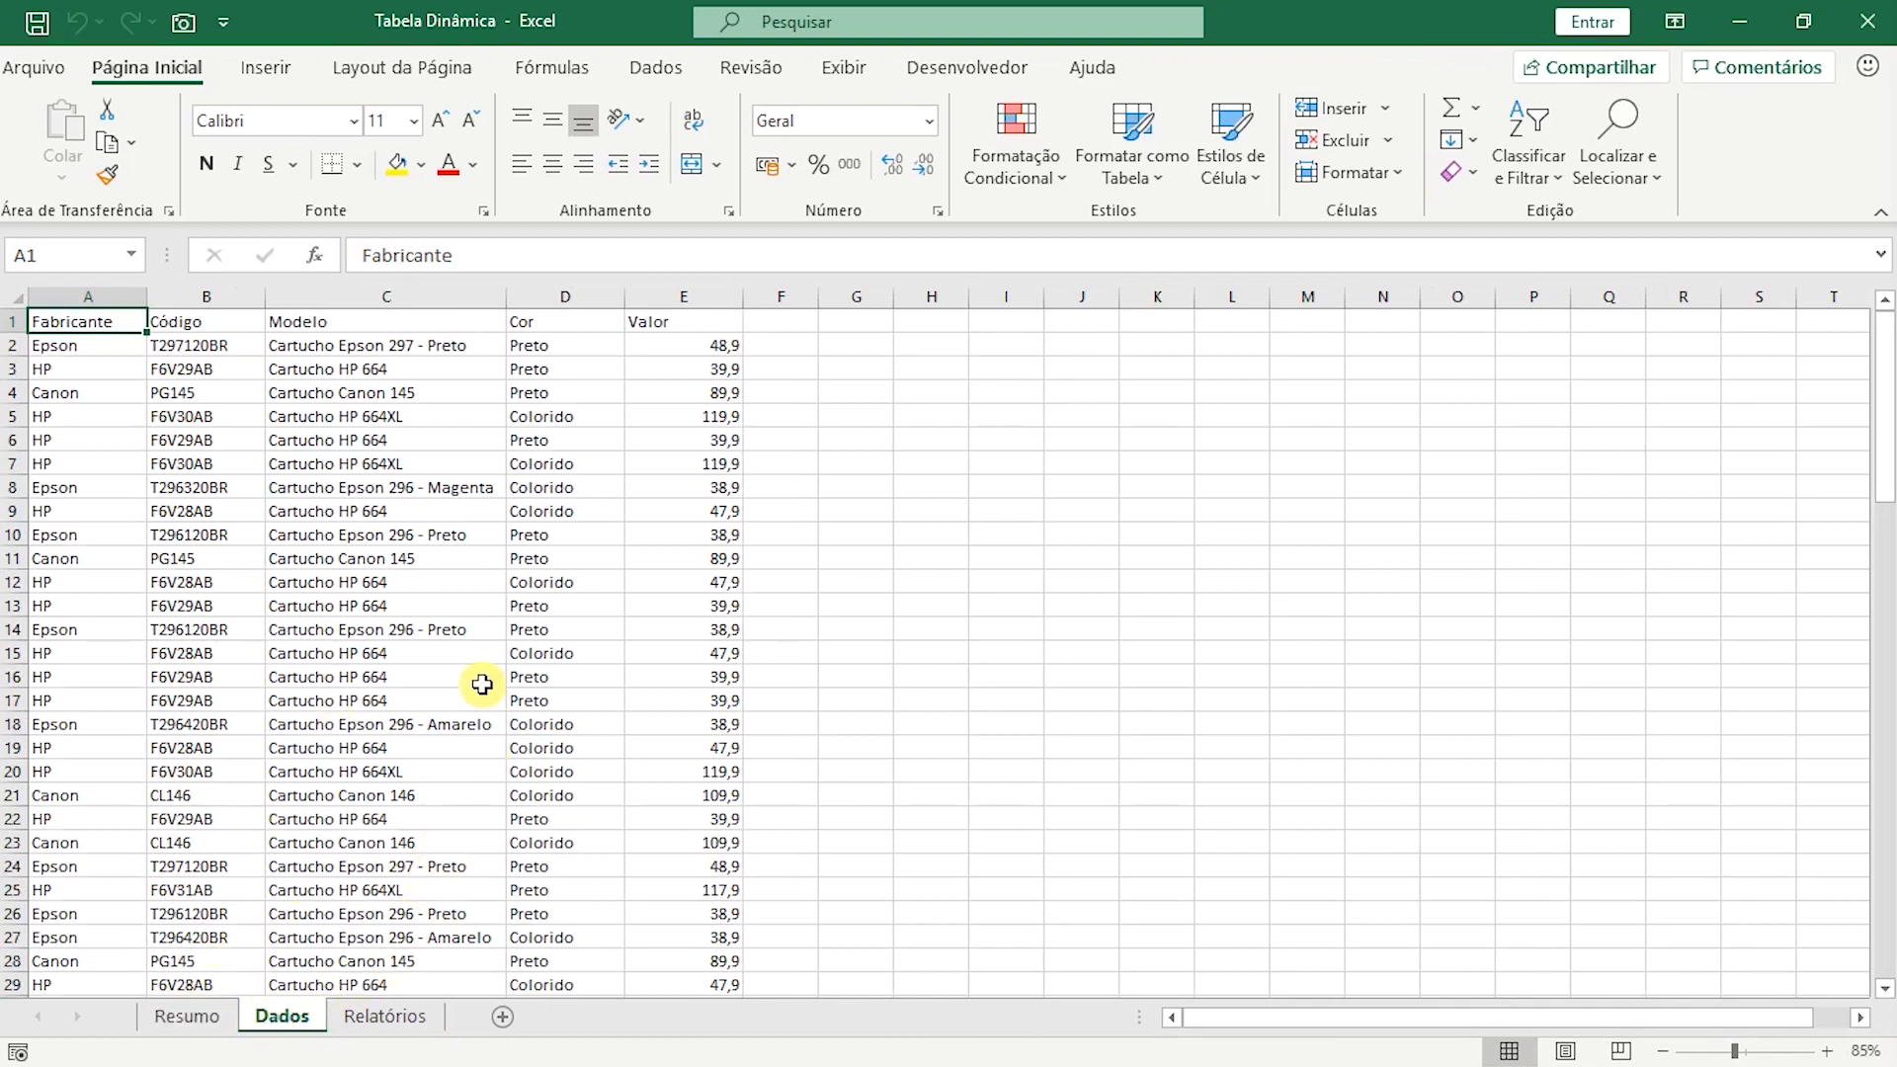
left_click(301, 506)
left_click(336, 586)
left_click(364, 706)
left_click(206, 707)
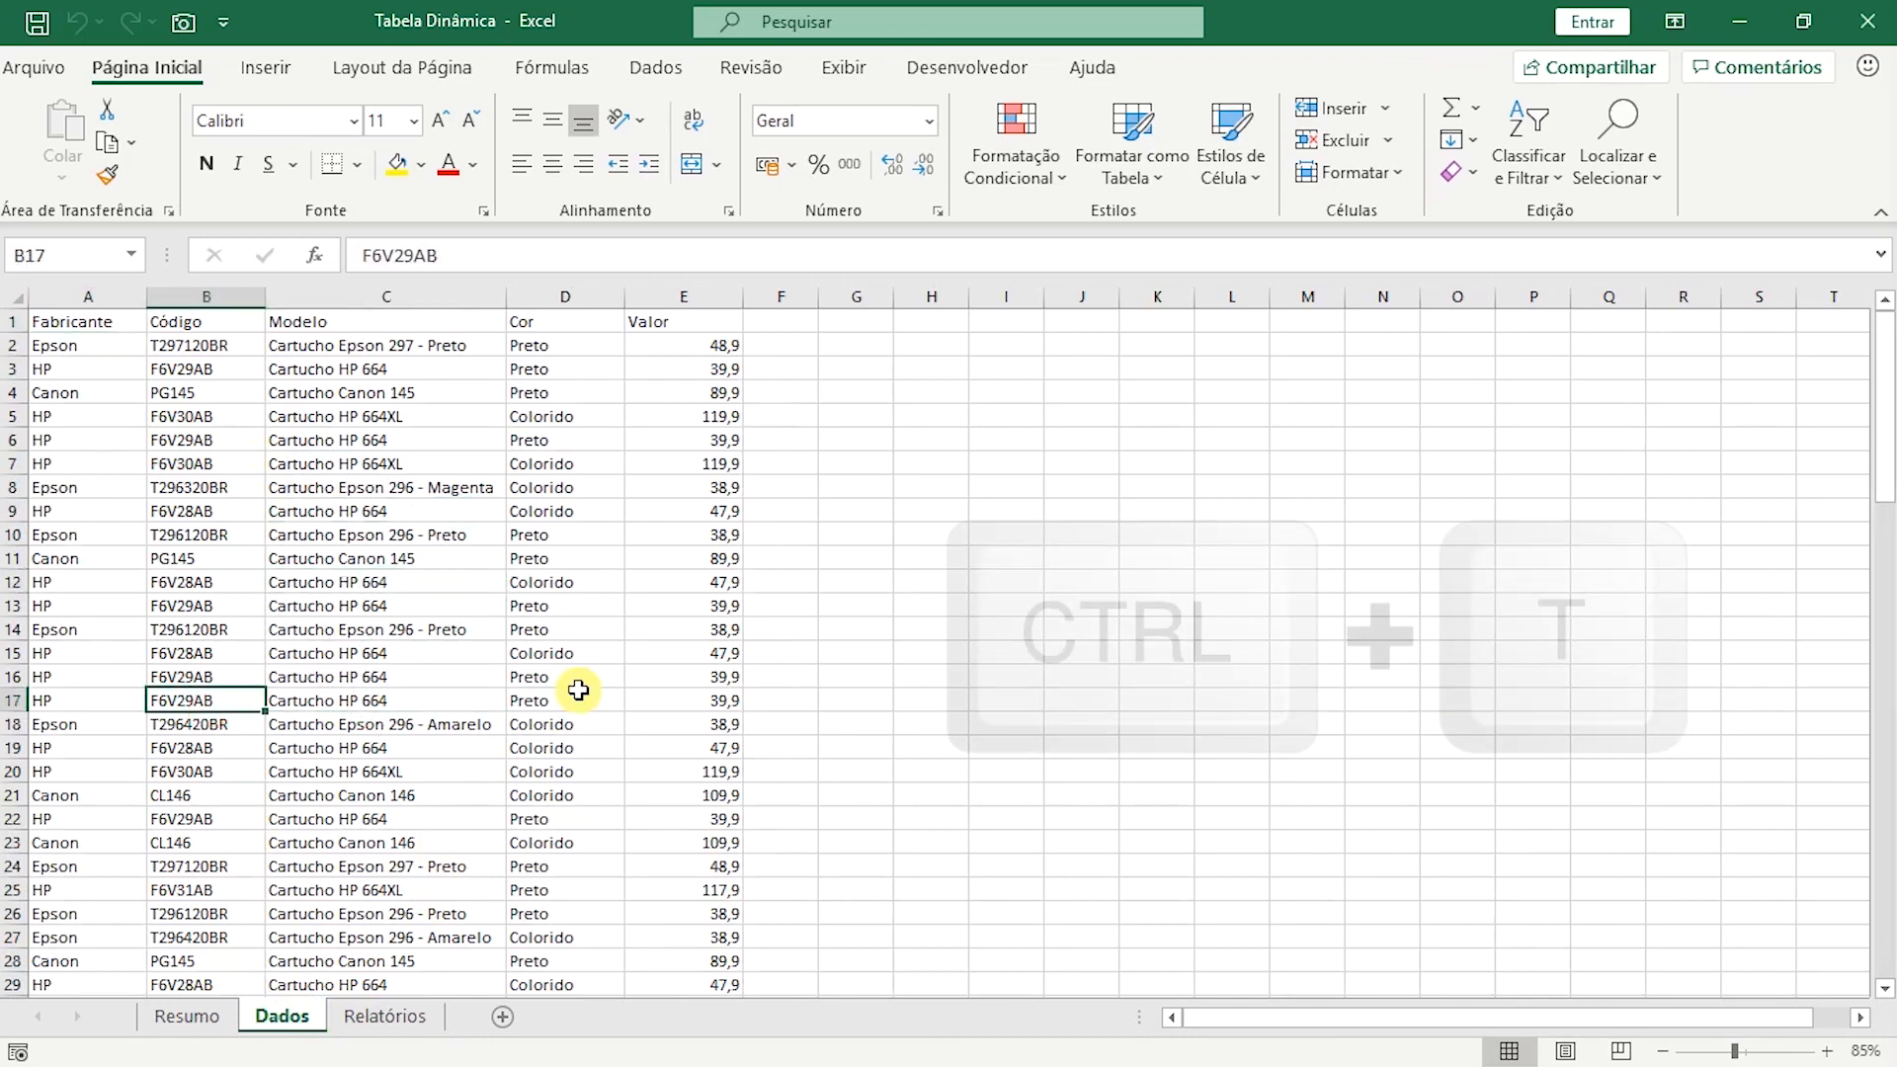
key("ctrl+t")
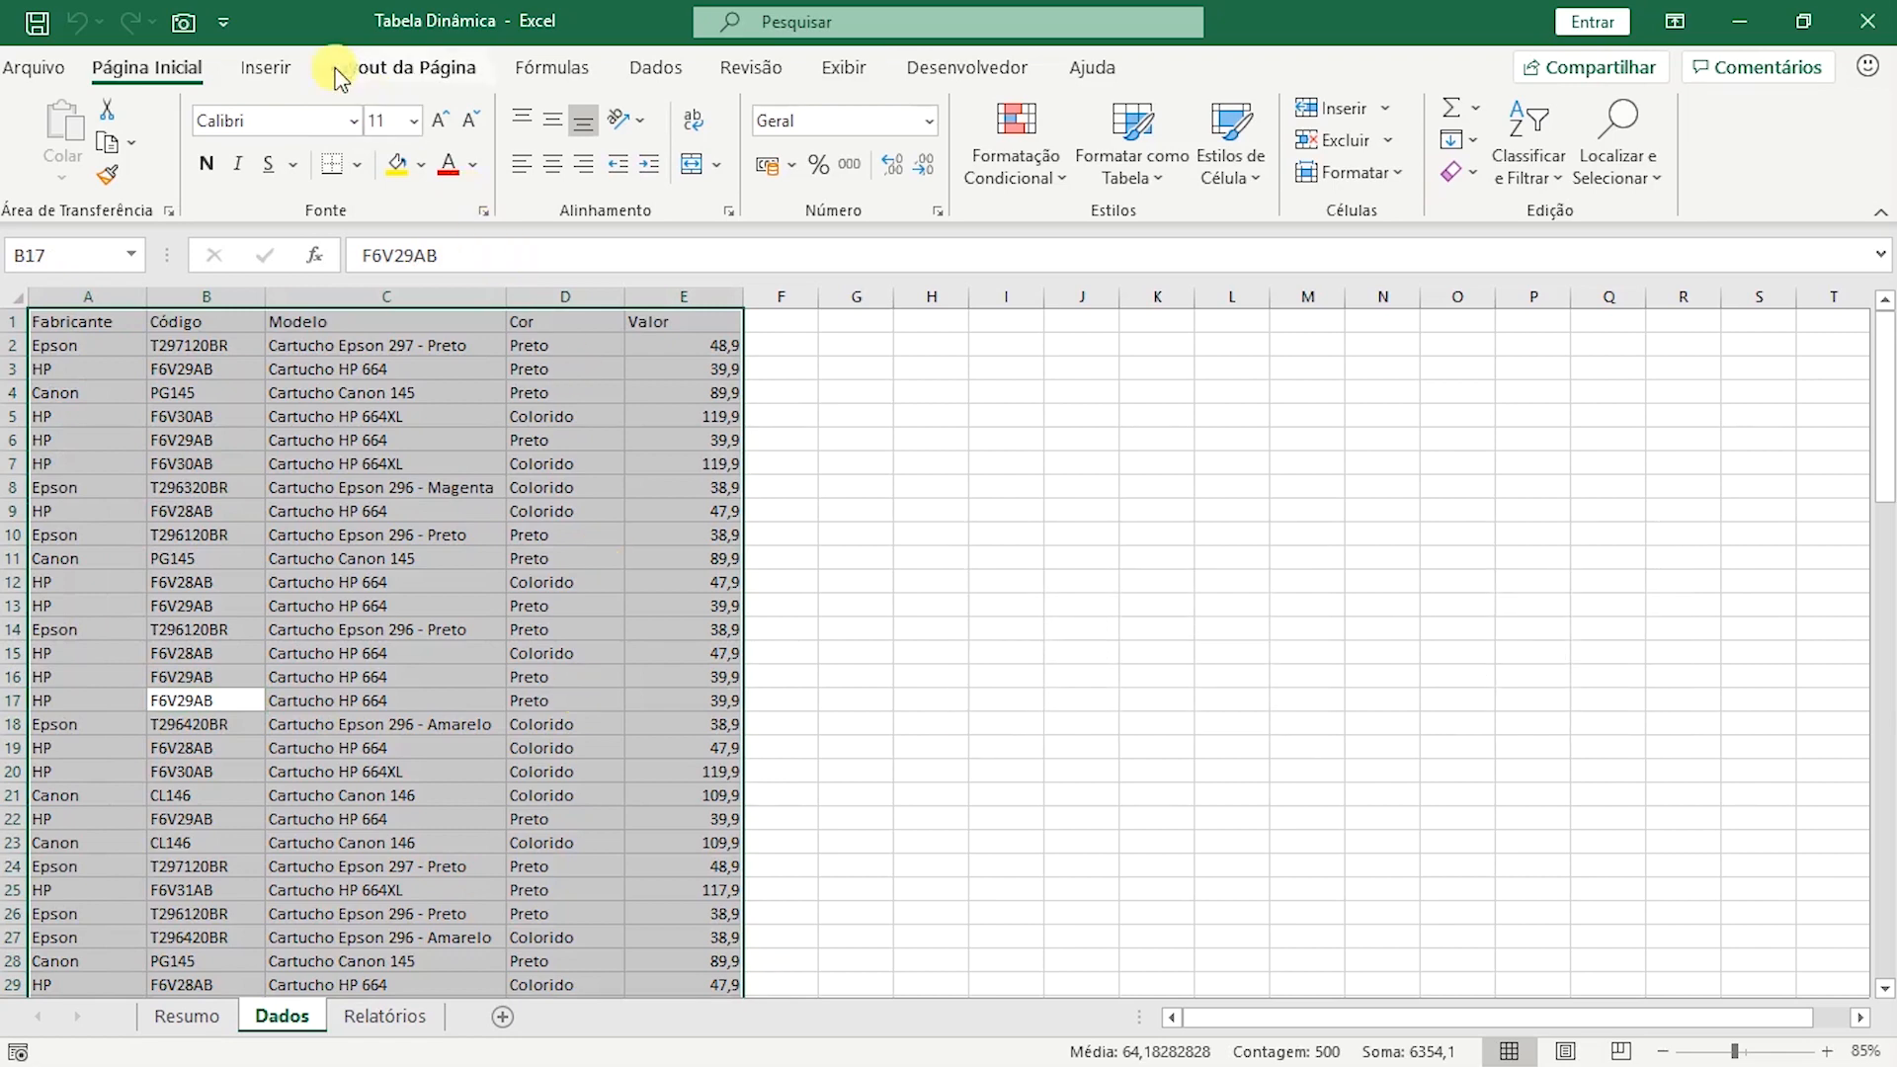
left_click(265, 69)
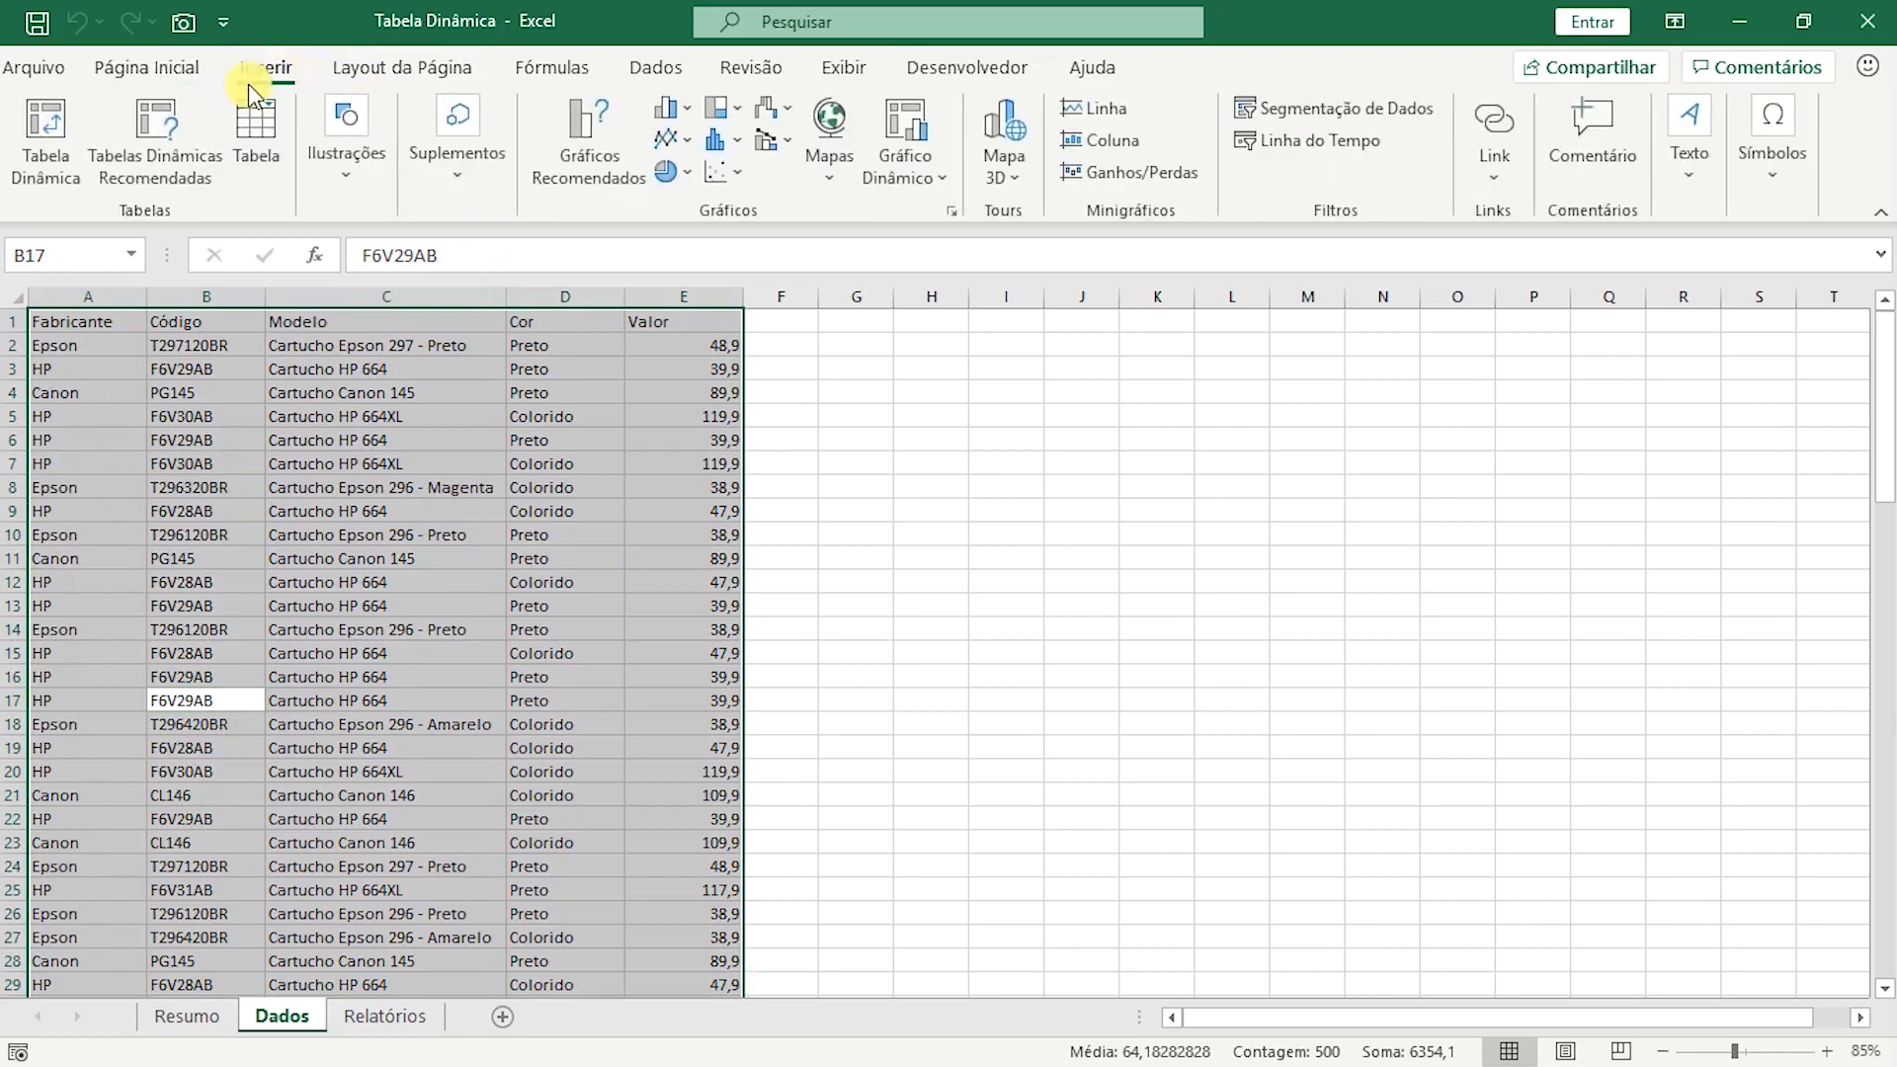
left_click(50, 180)
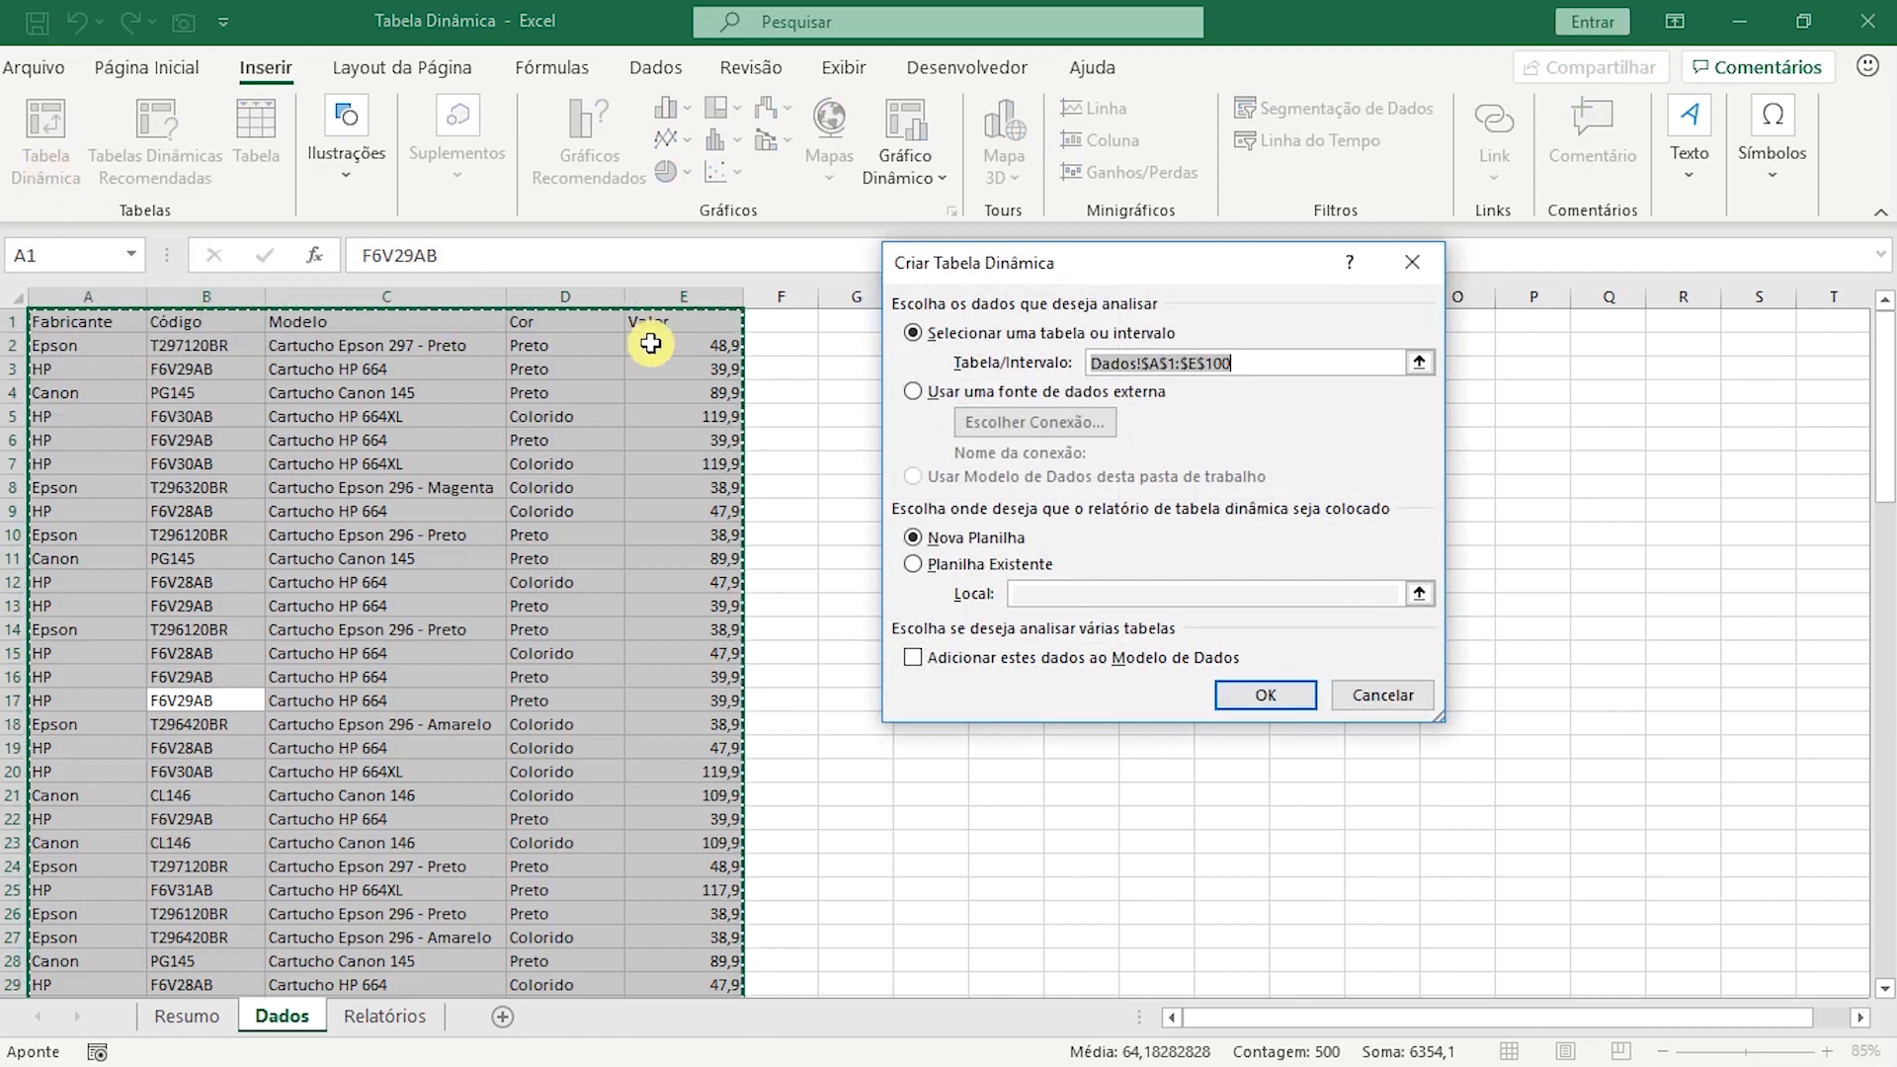
left_click_drag(1101, 265, 1079, 332)
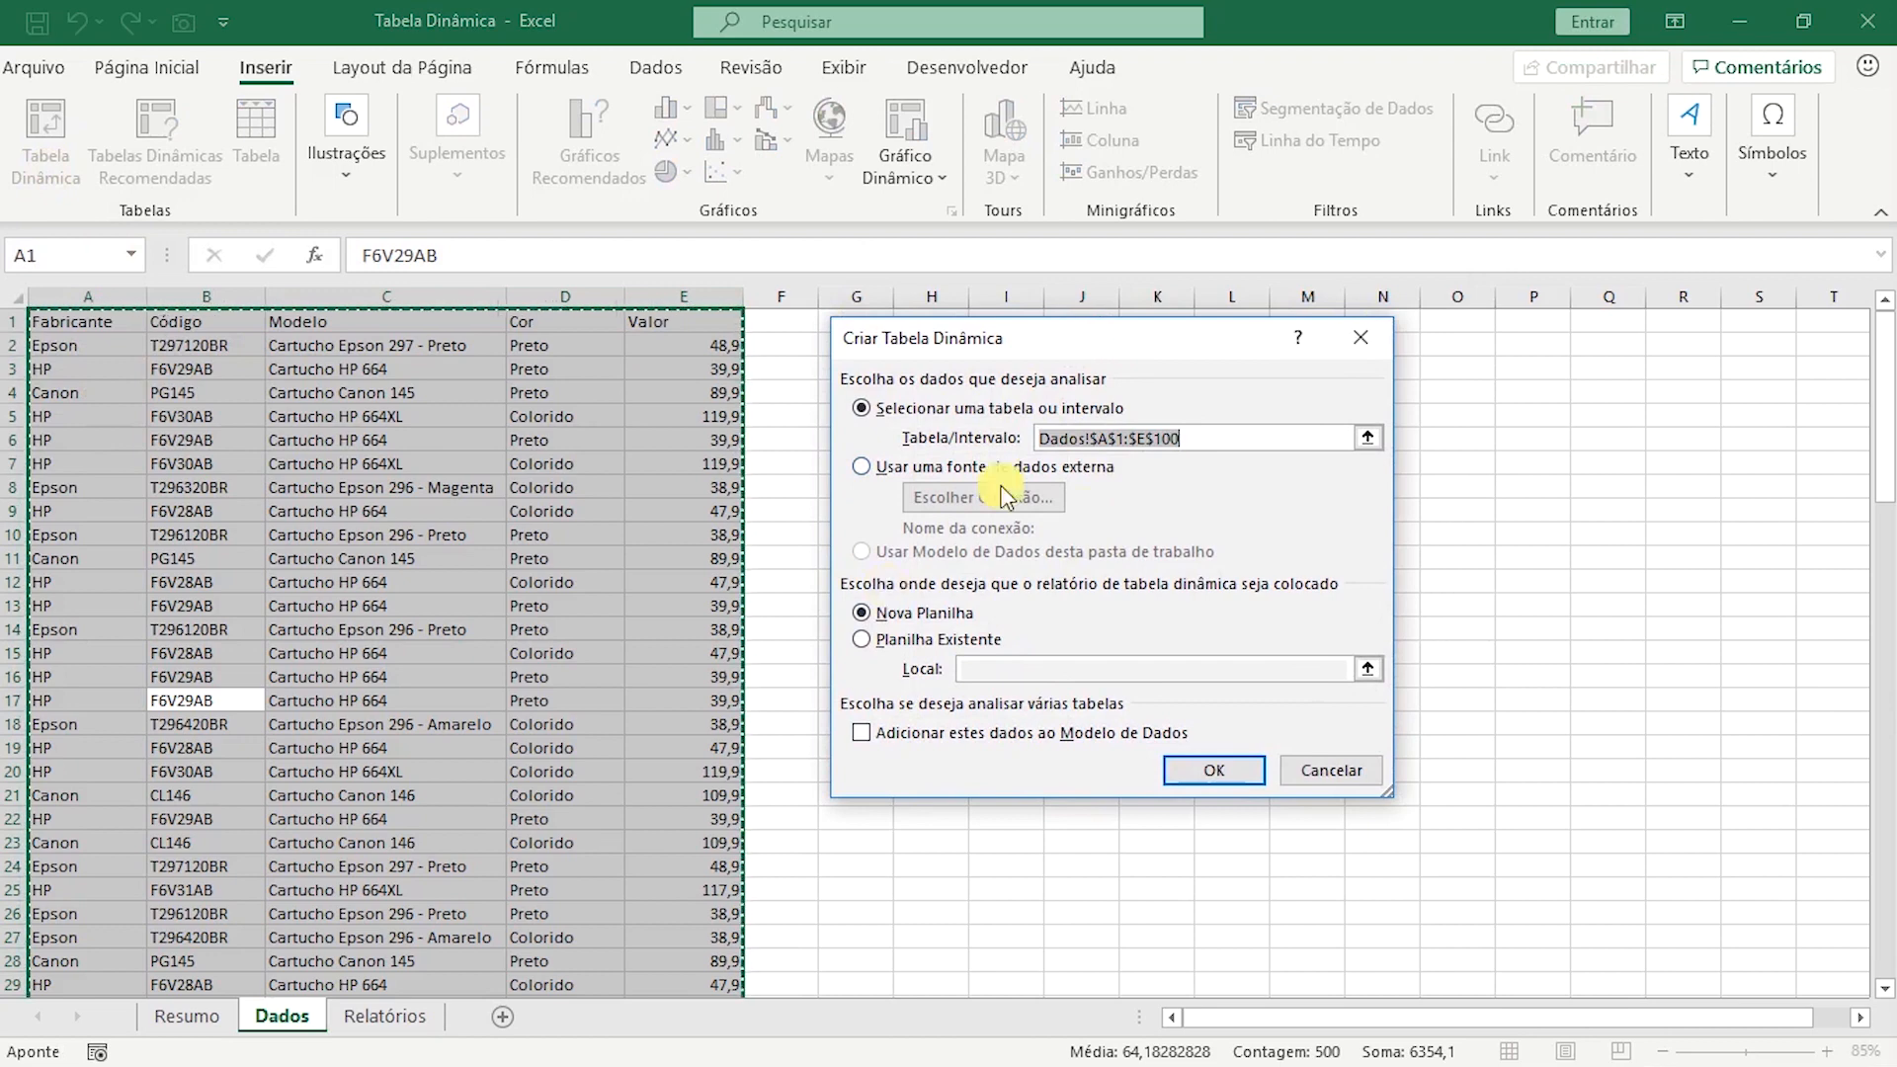
left_click(882, 625)
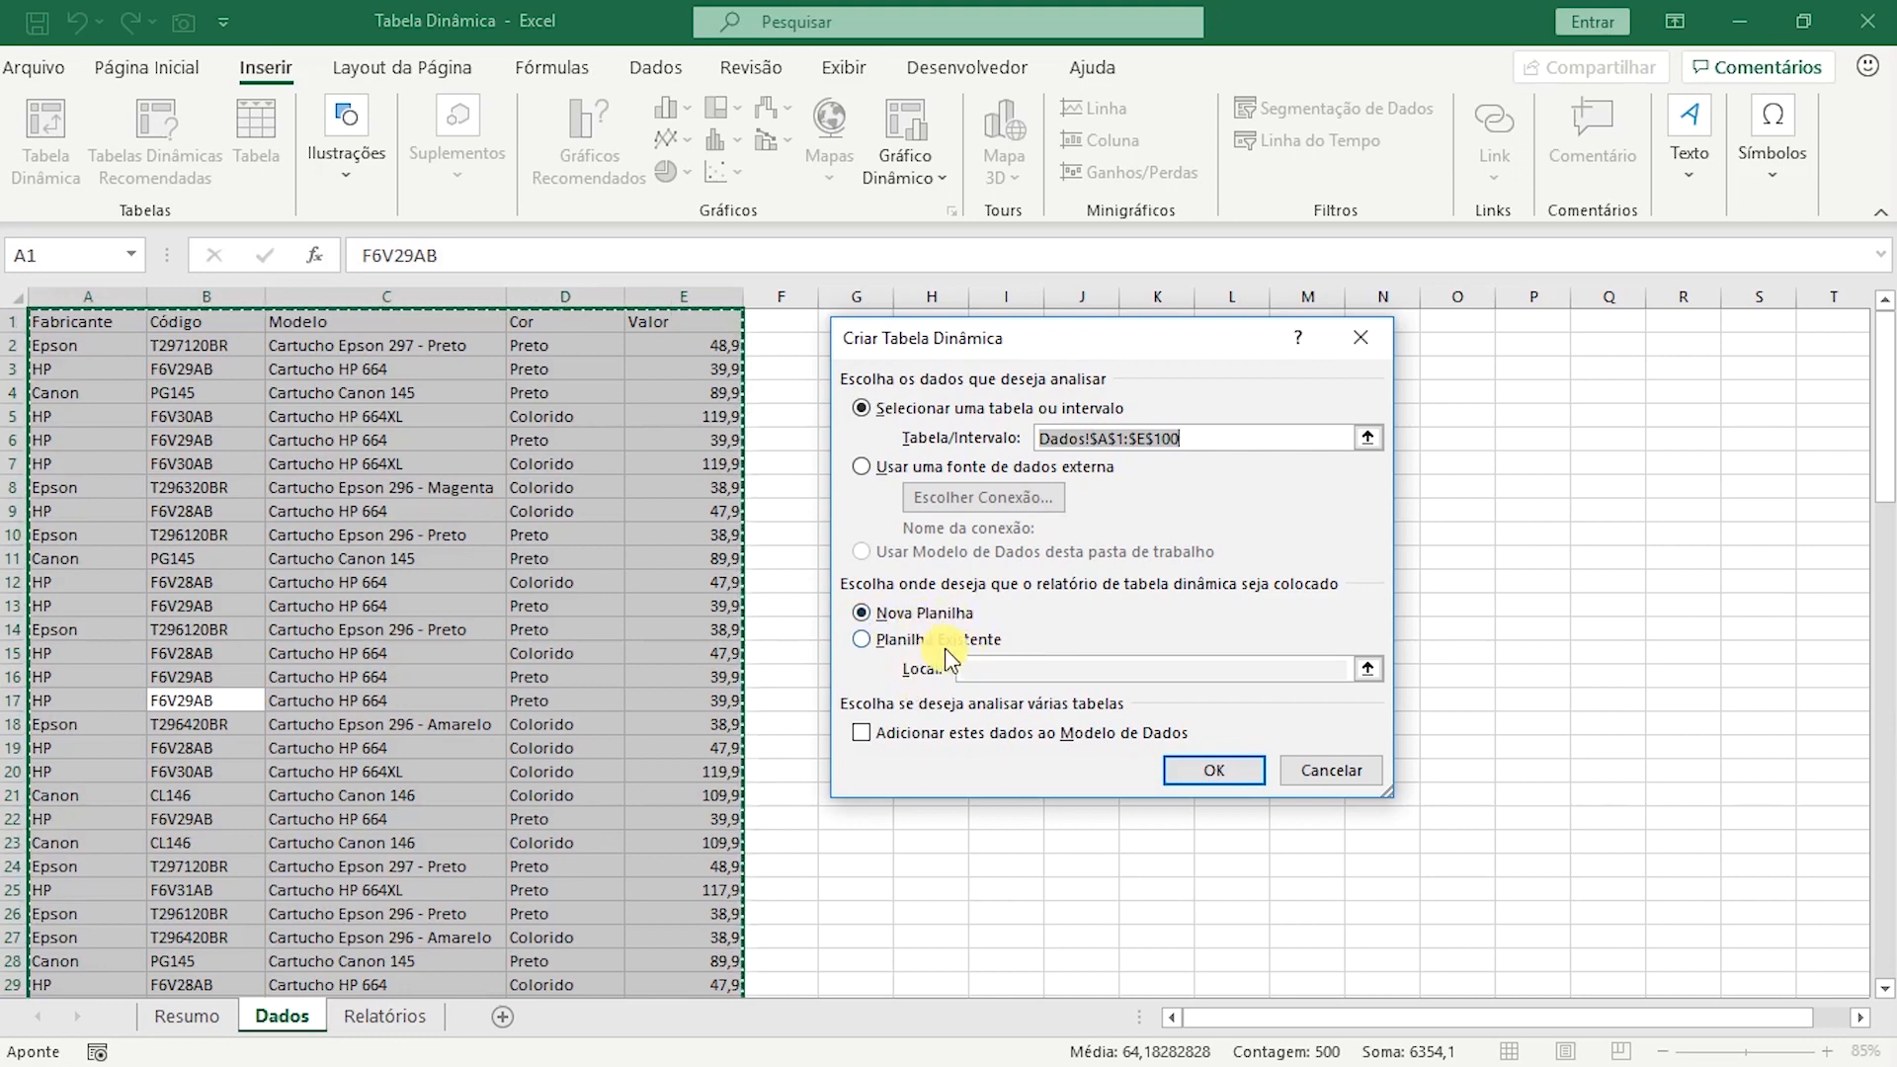
left_click(1219, 770)
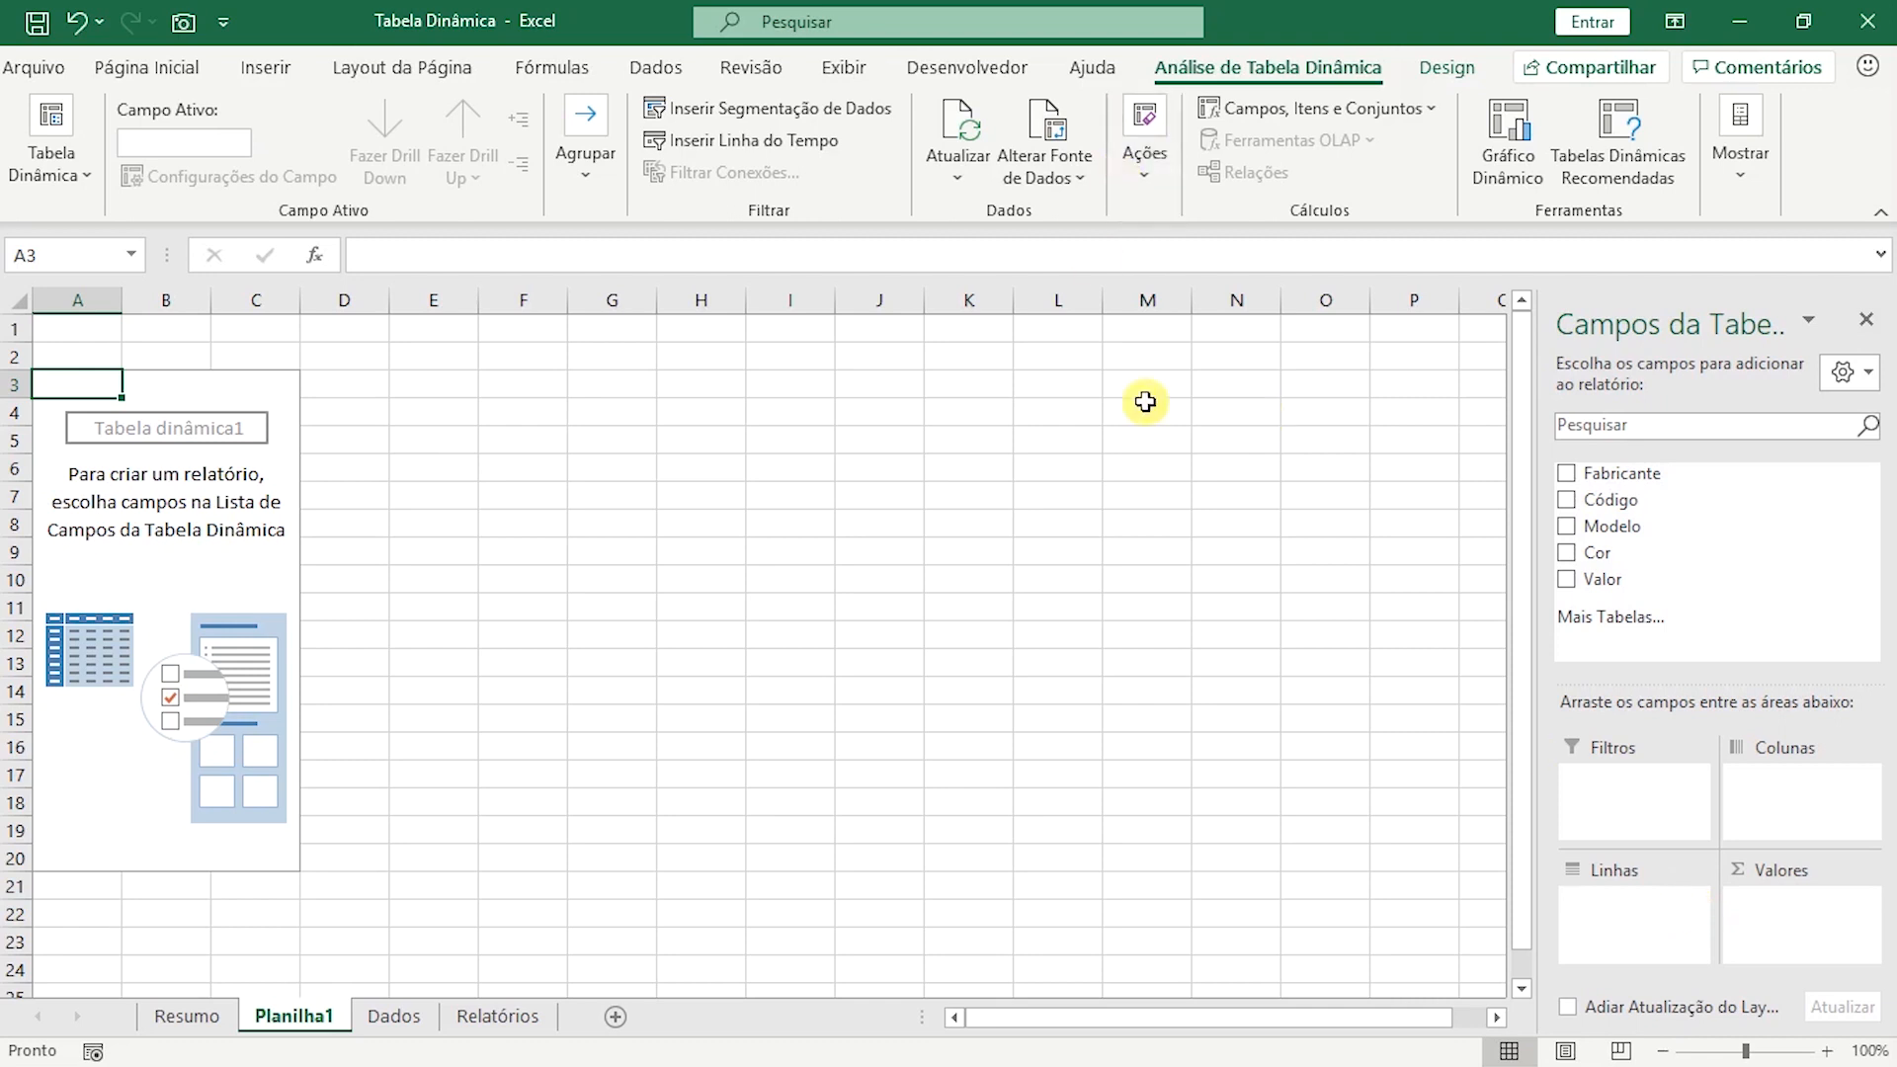
Try out Fabricante, Código, Modelo with Cor, and Valor as pivot table fields, clearing each trial selection.
left_click(1567, 474)
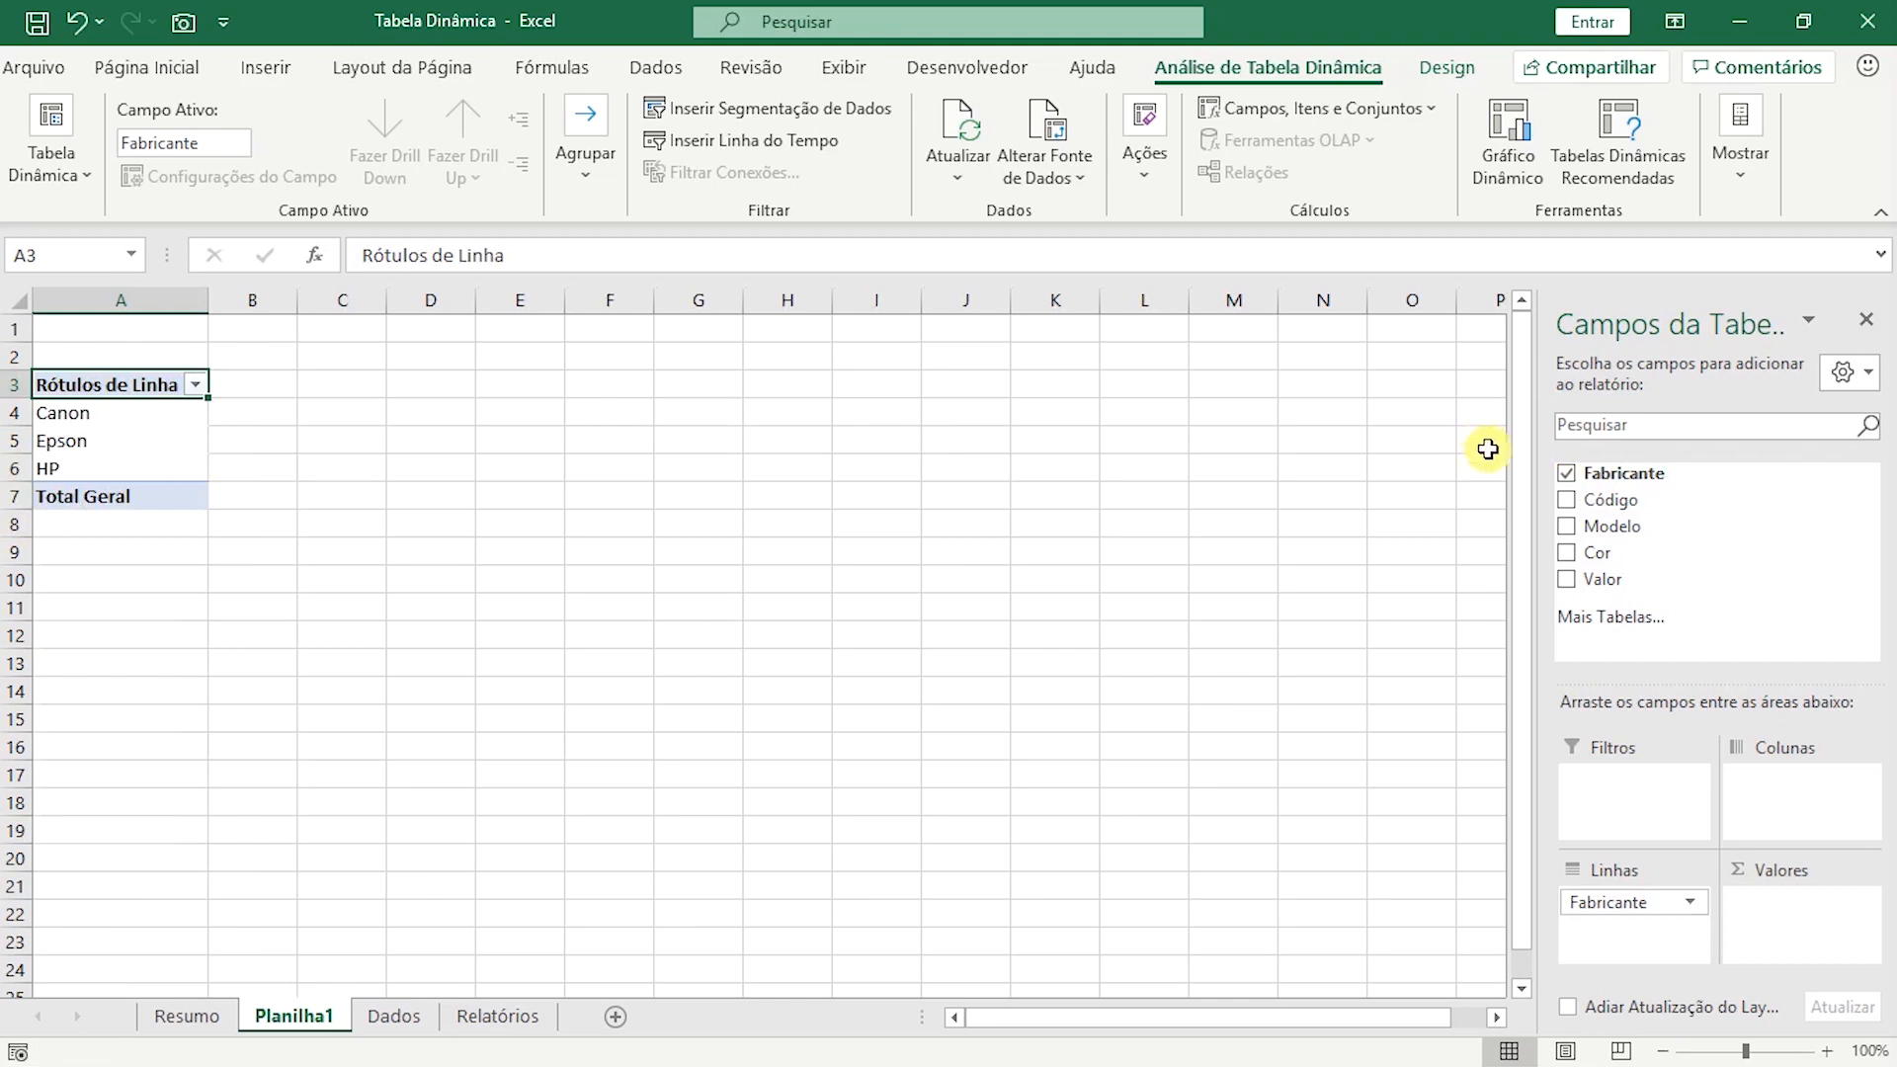
left_click(1566, 474)
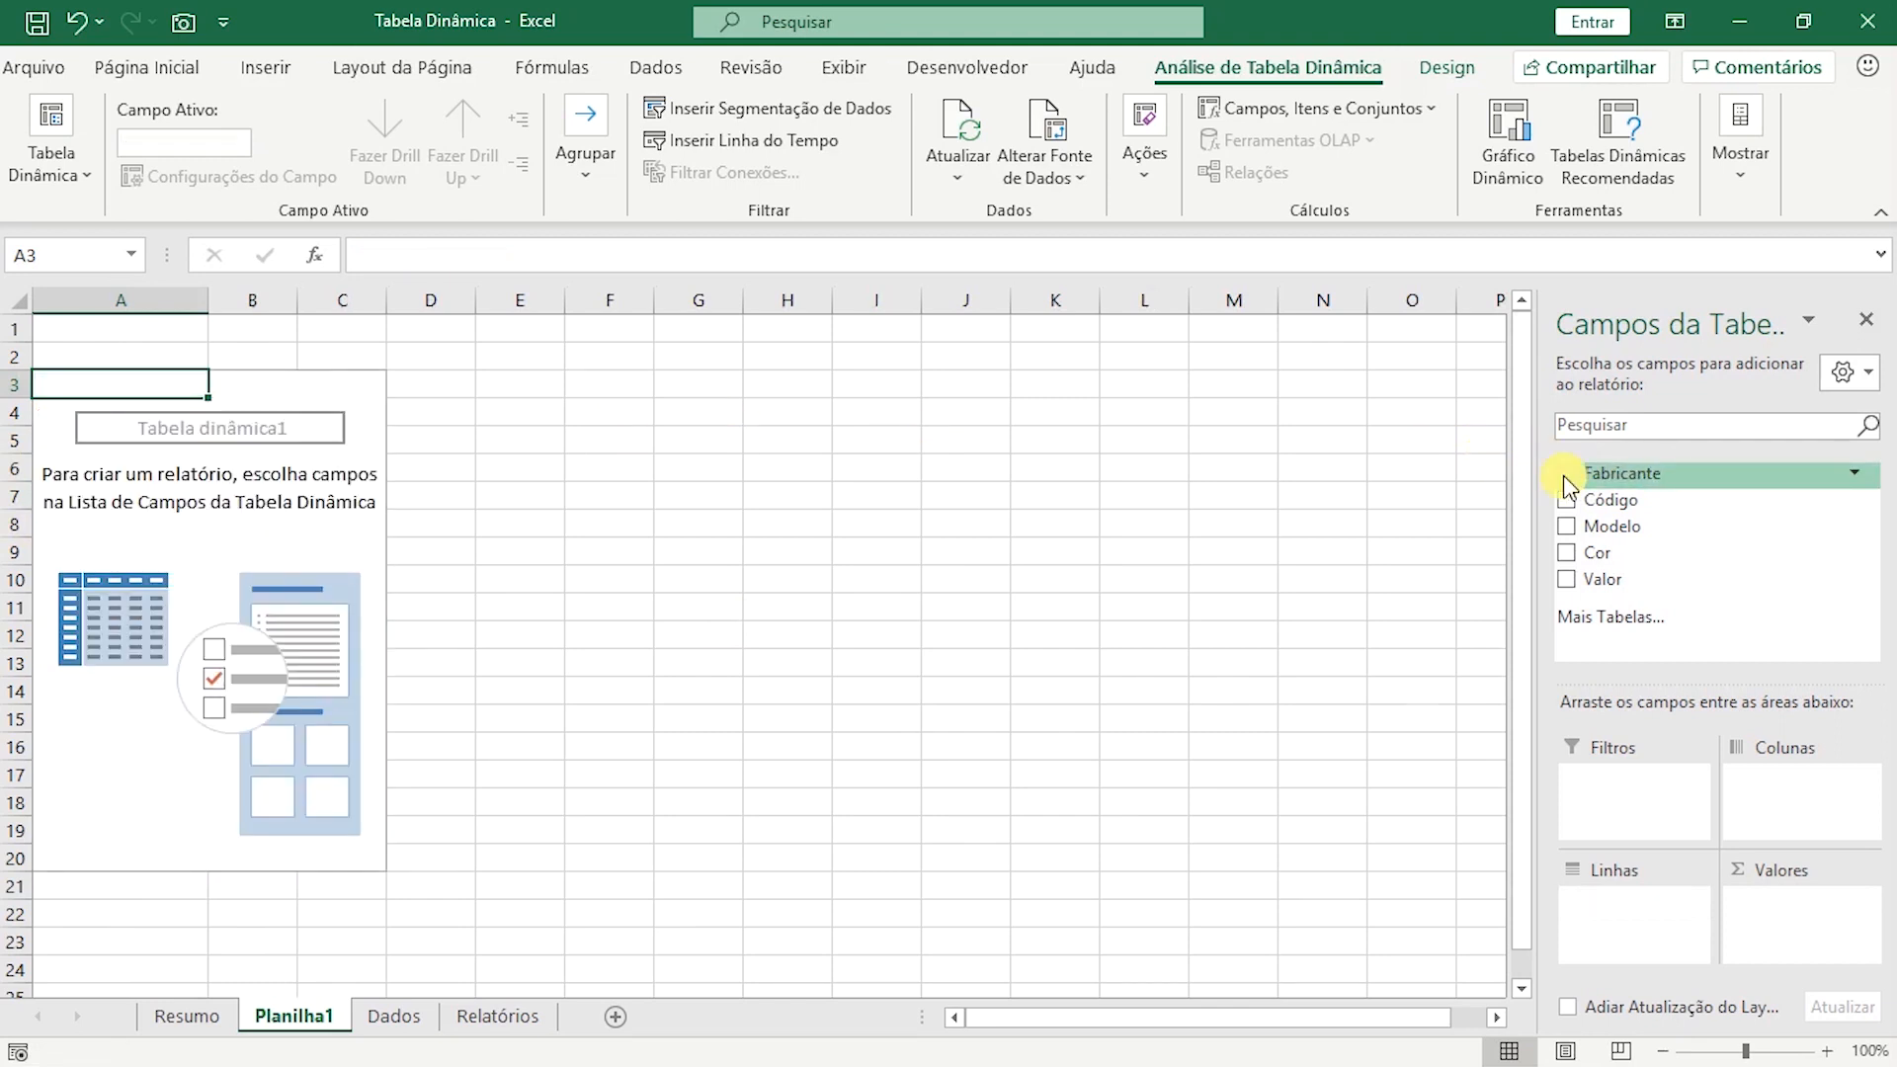
left_click(1566, 501)
left_click(1566, 501)
left_click(1567, 528)
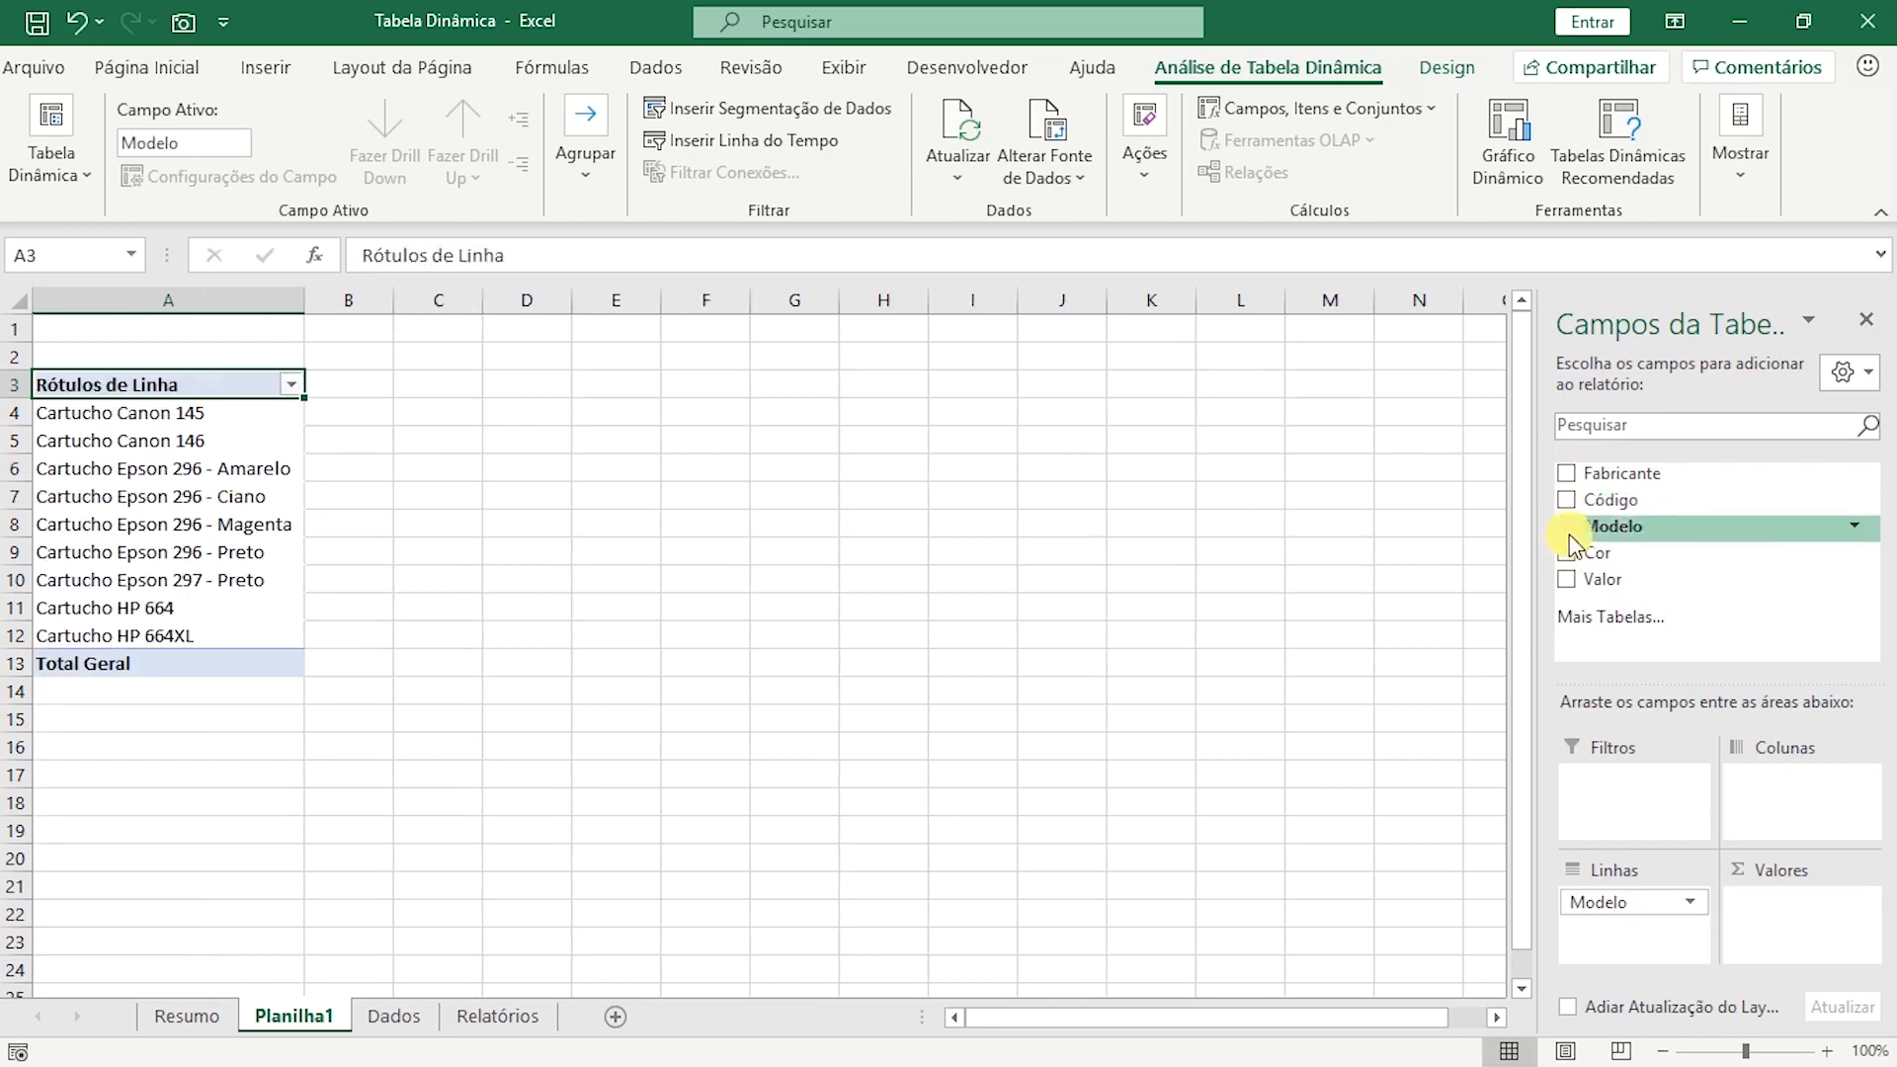
left_click(1566, 555)
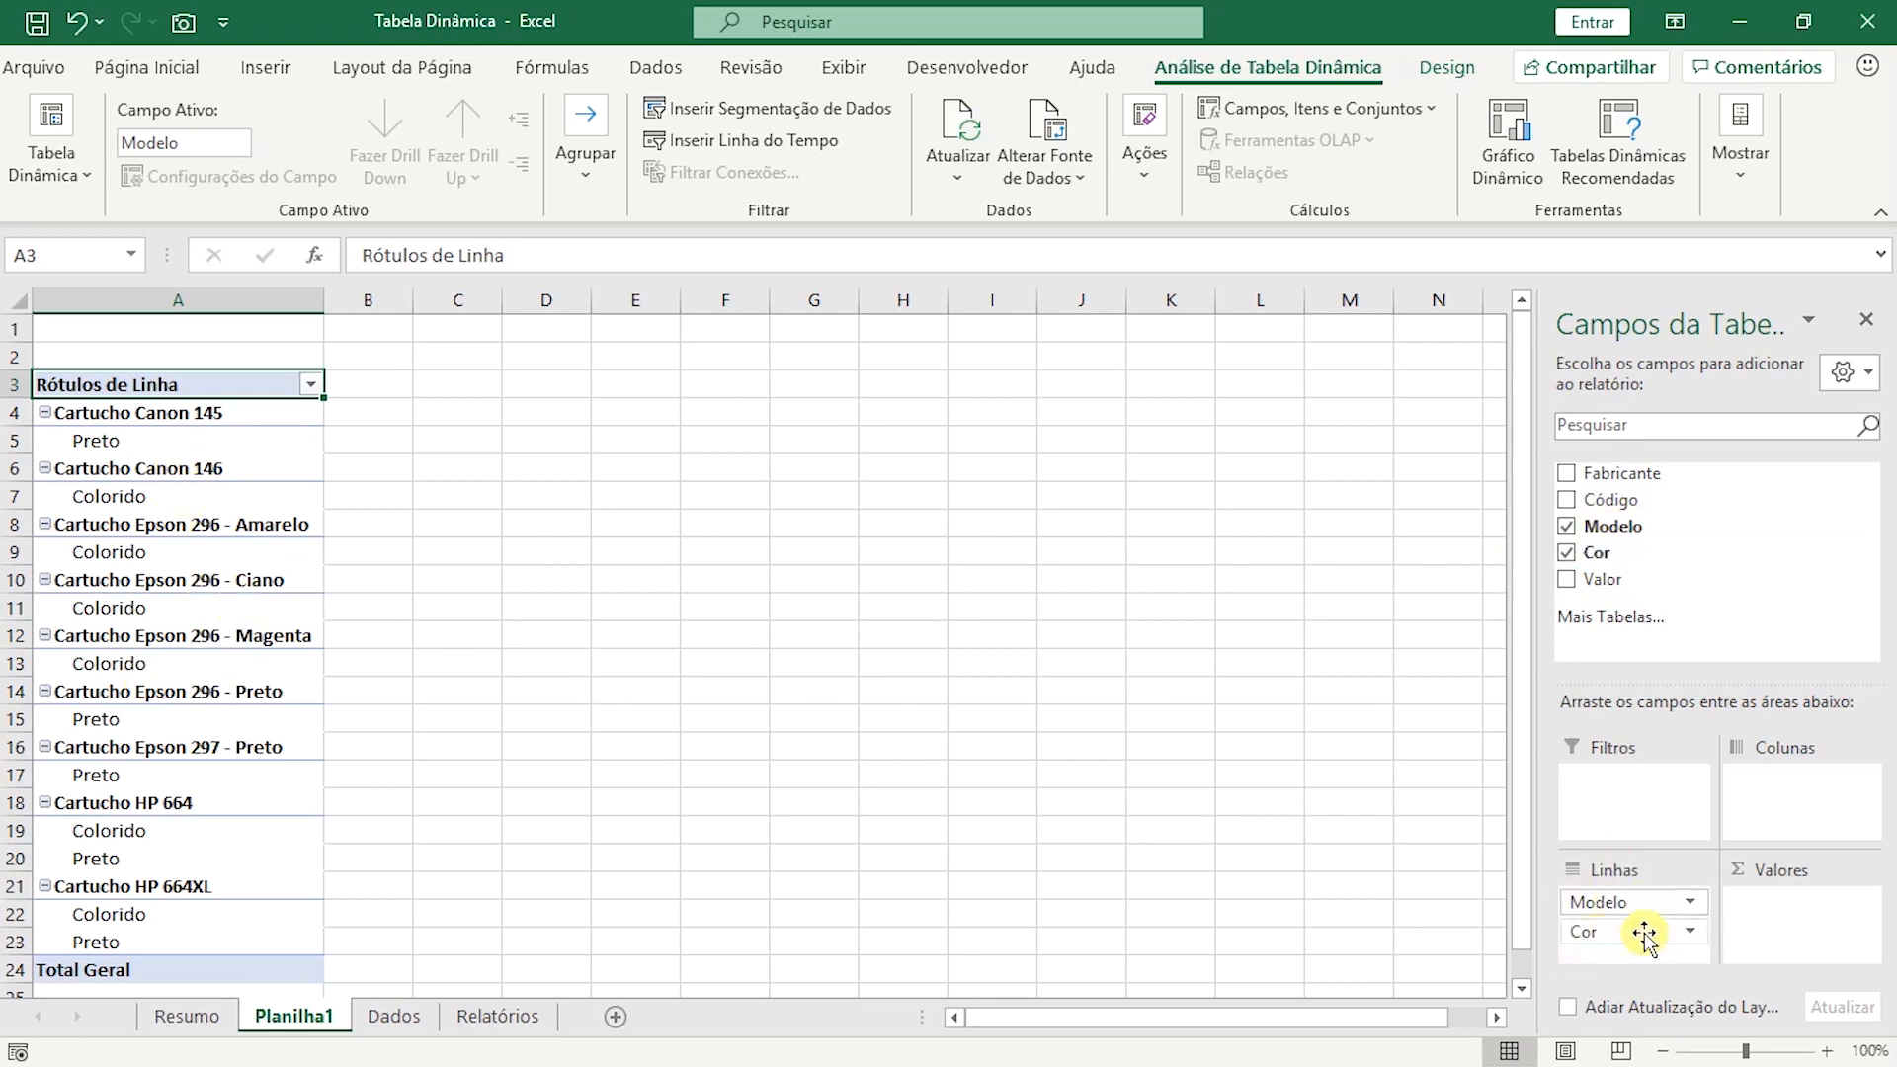
left_click(1569, 525)
left_click(1567, 556)
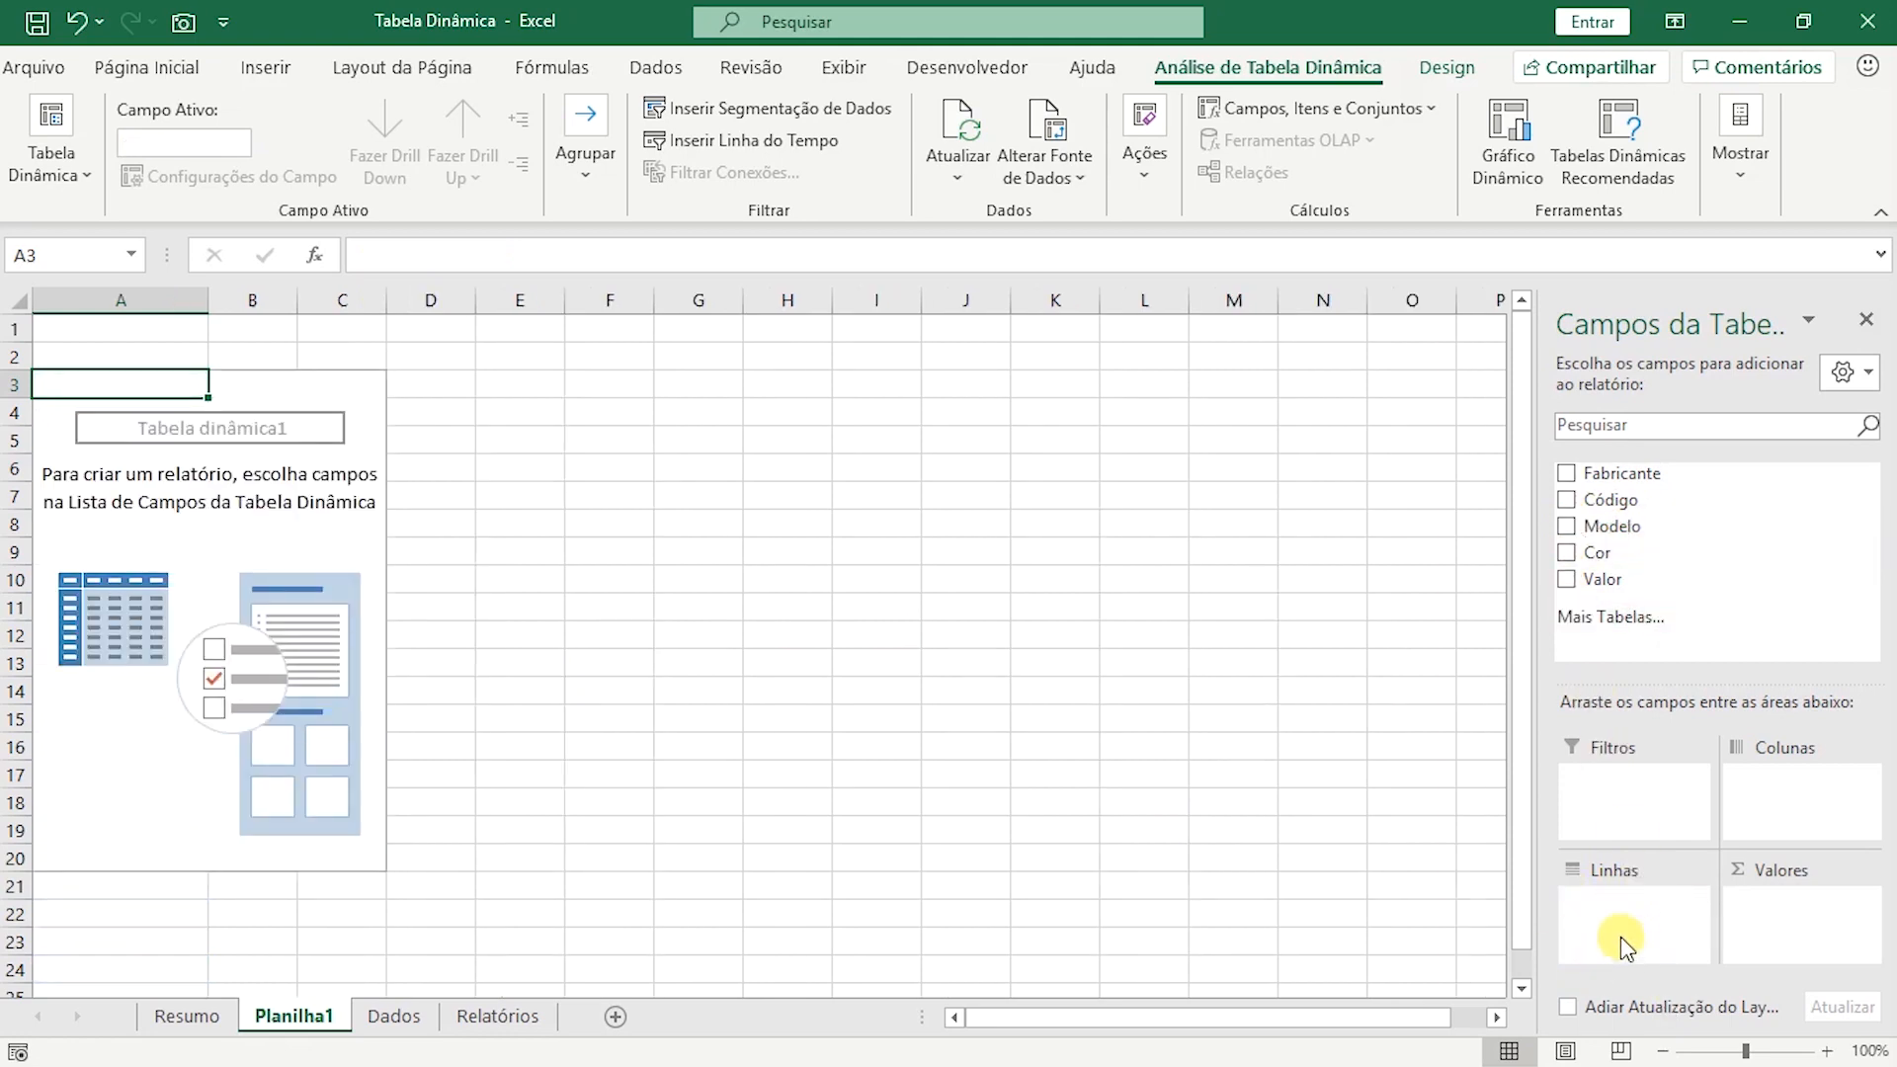
left_click(1566, 580)
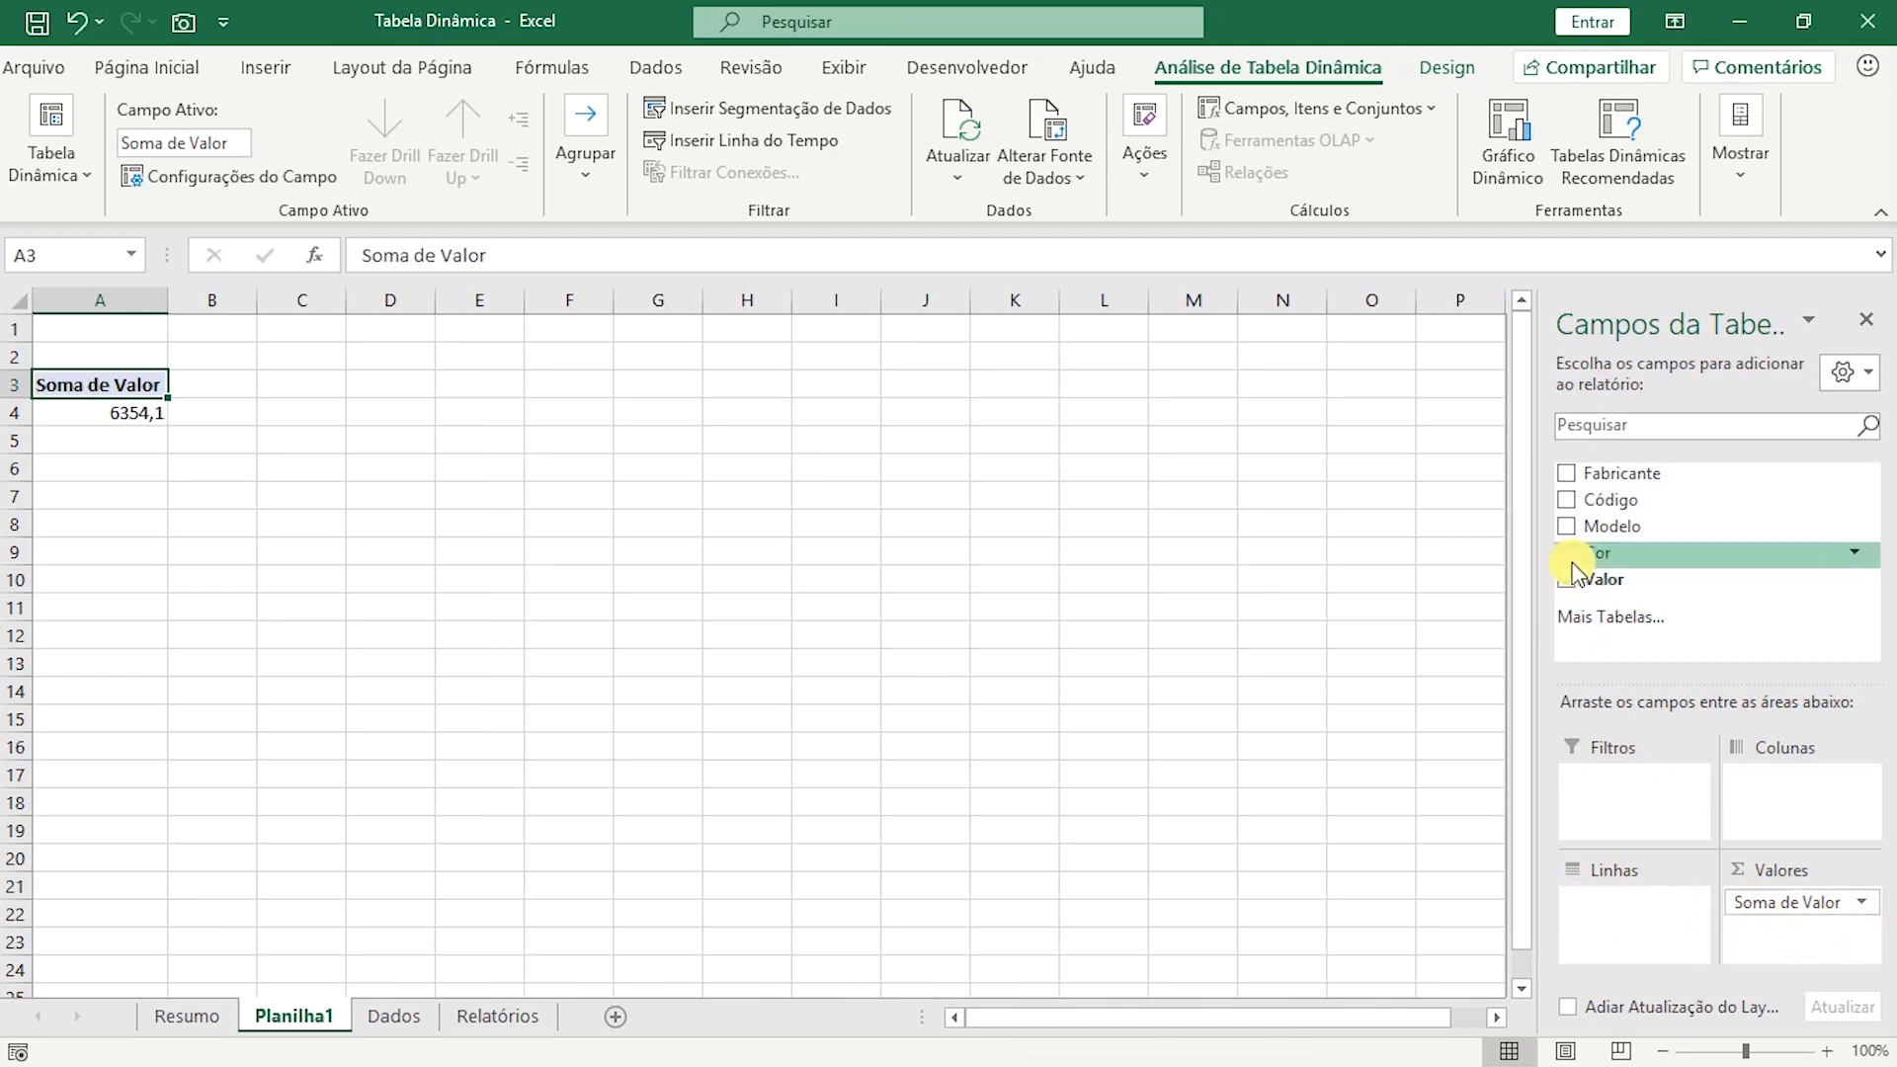
left_click(1561, 583)
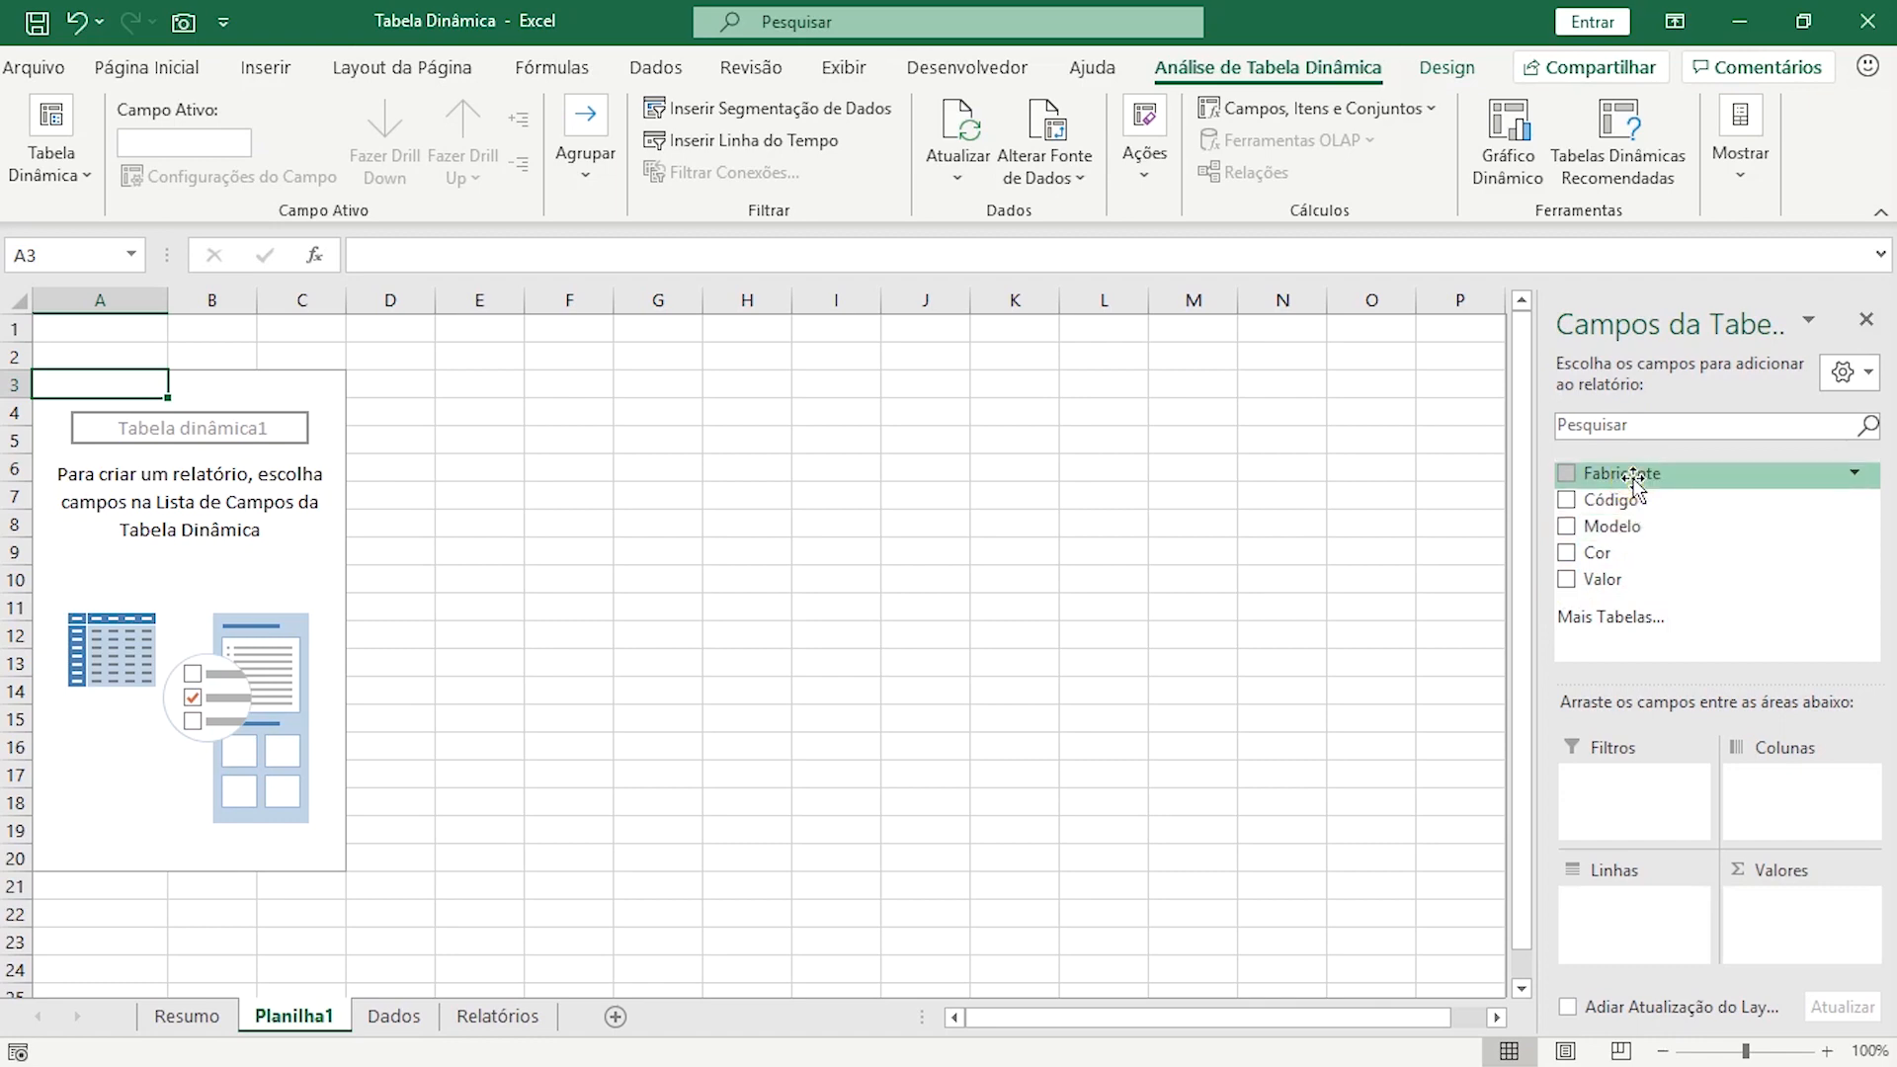
Try a pivot layout with Fabricante as rows, Cor as columns and summed Valor as values, toggling Fabricante off and on again.
left_click_drag(1632, 481, 1578, 905)
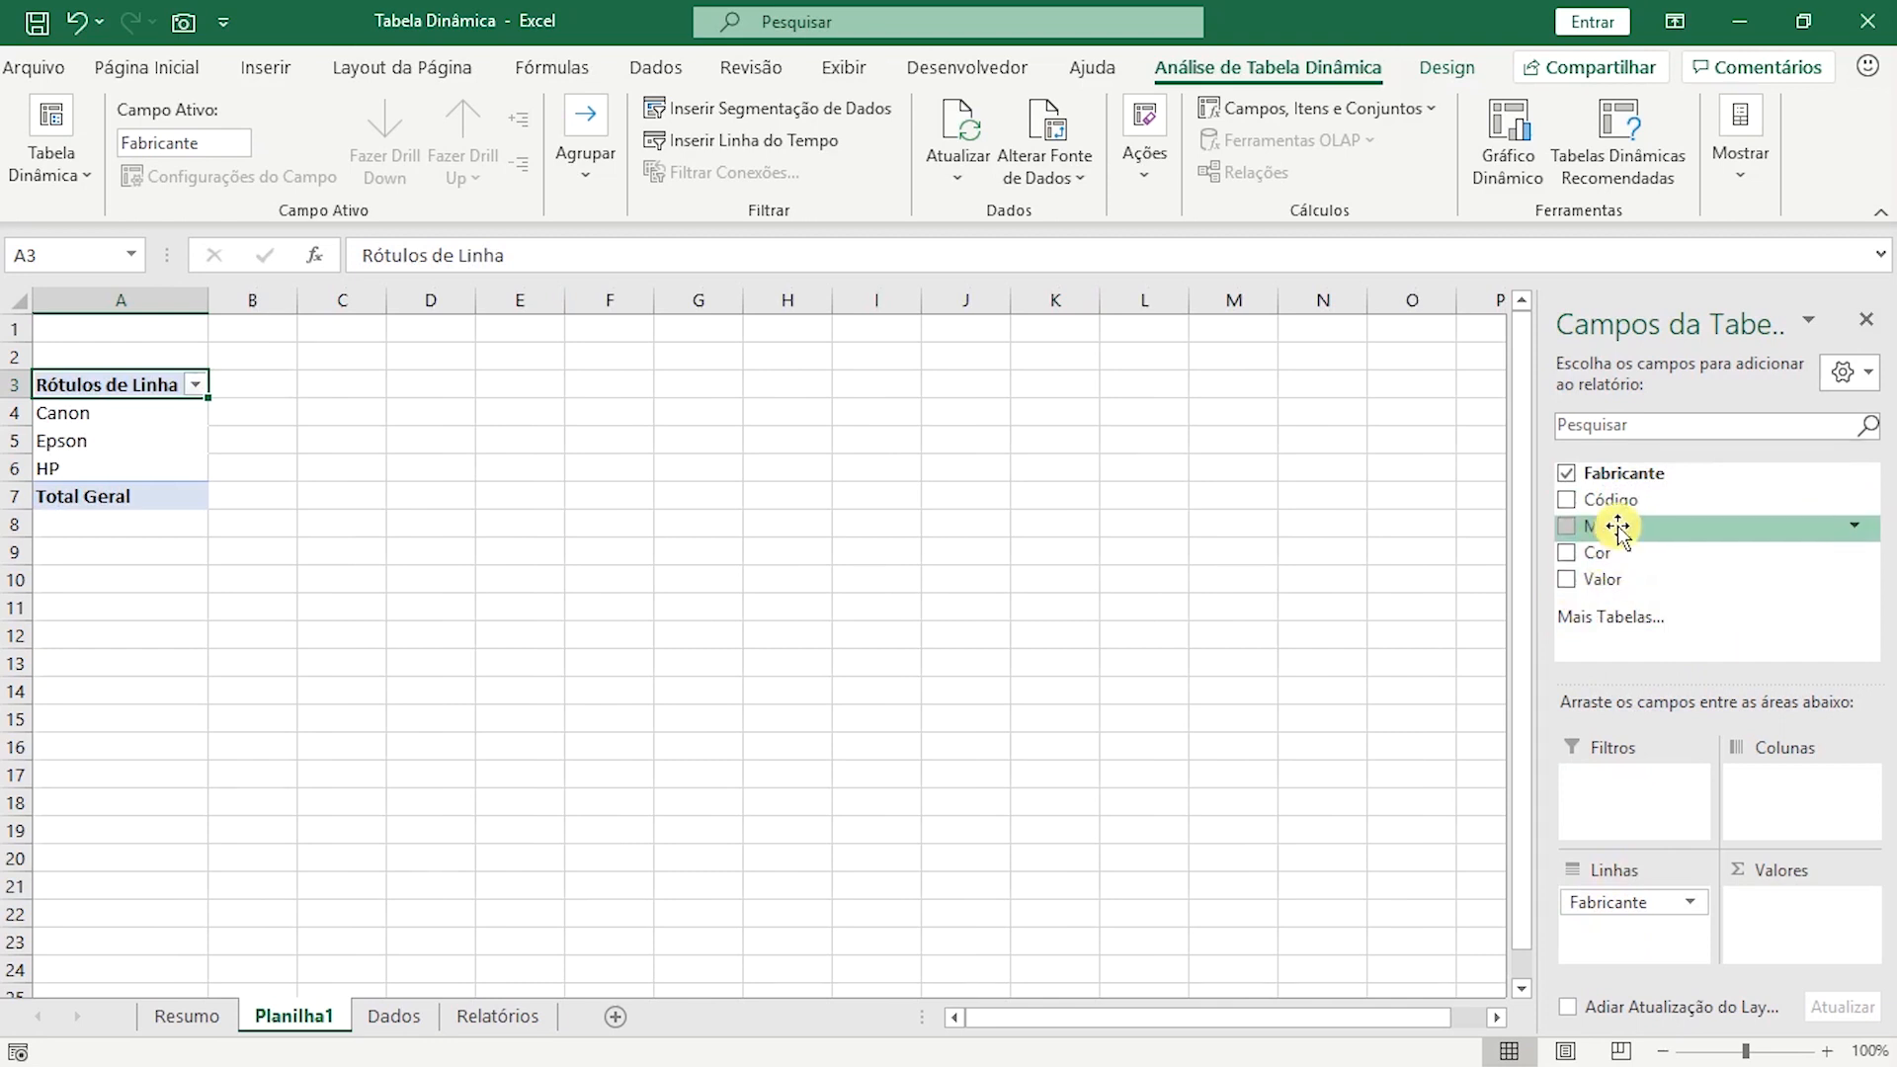
left_click_drag(1605, 555, 1769, 791)
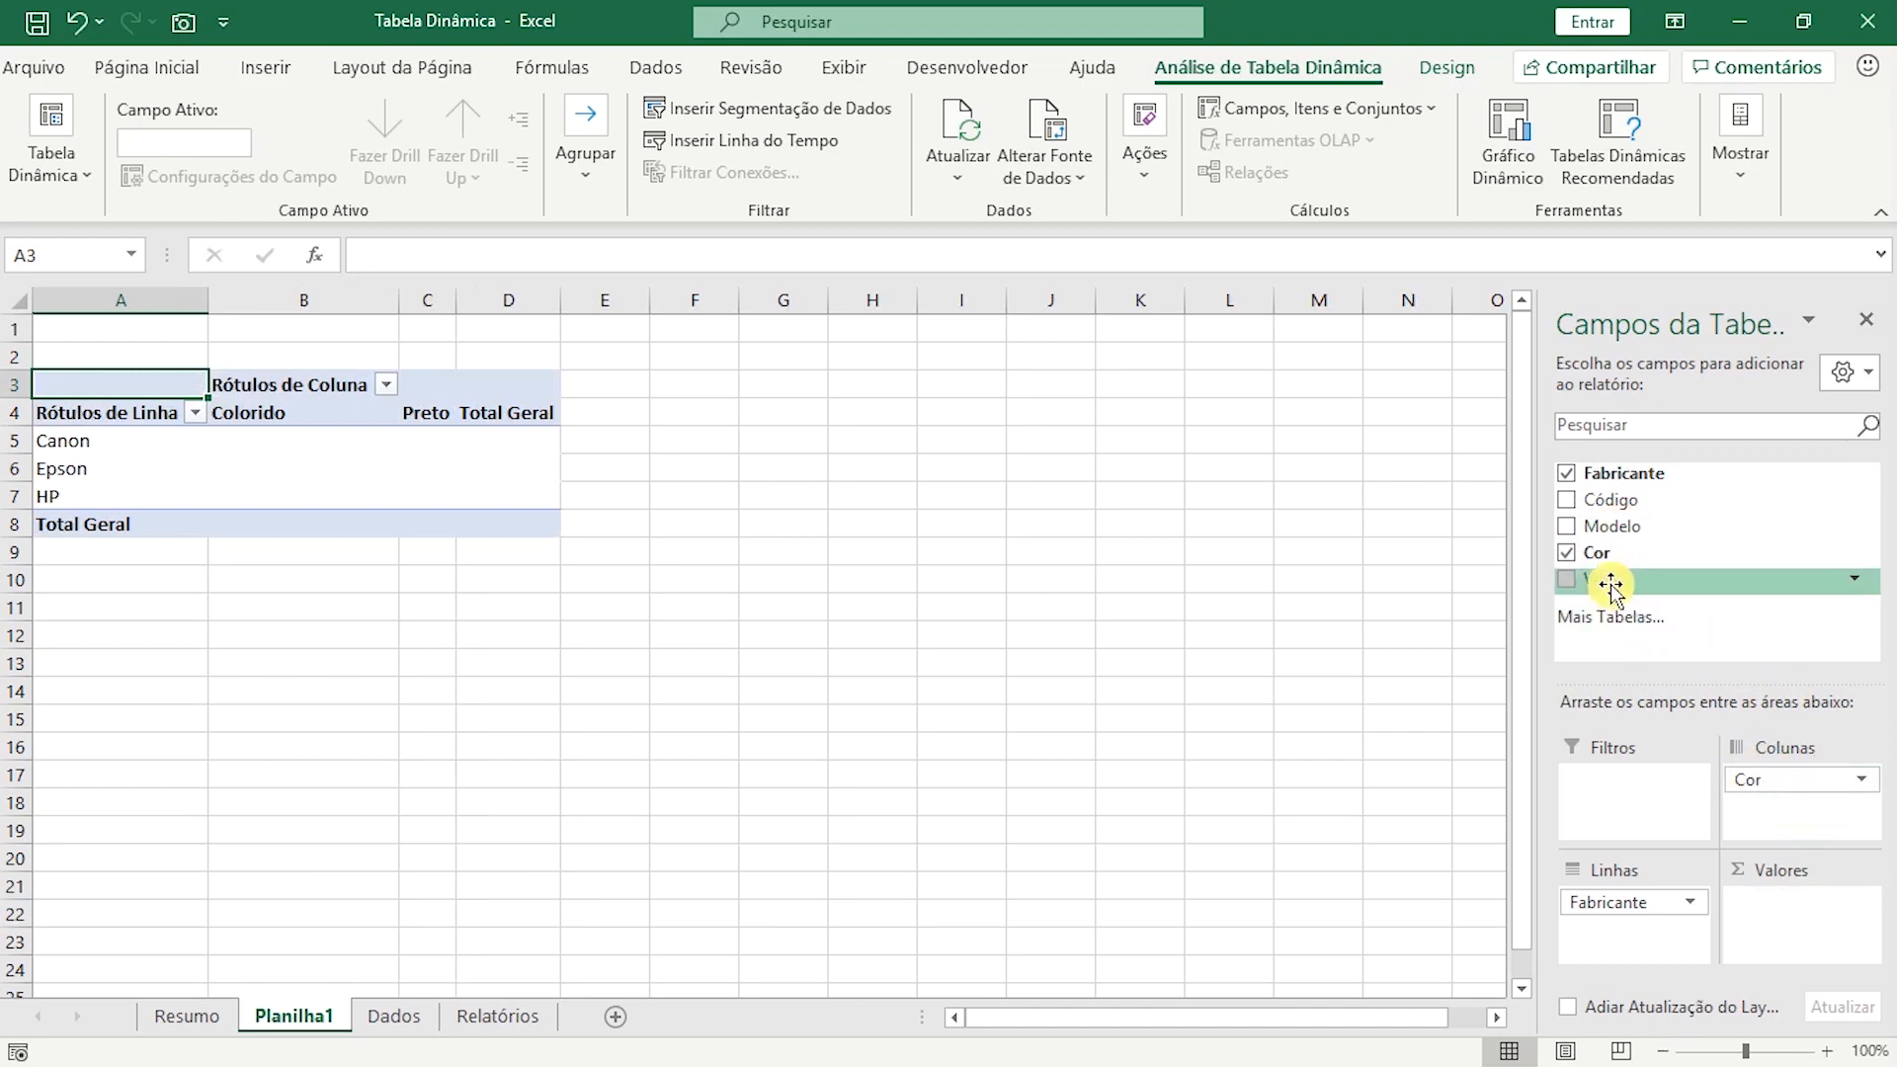
left_click_drag(1611, 585, 1776, 907)
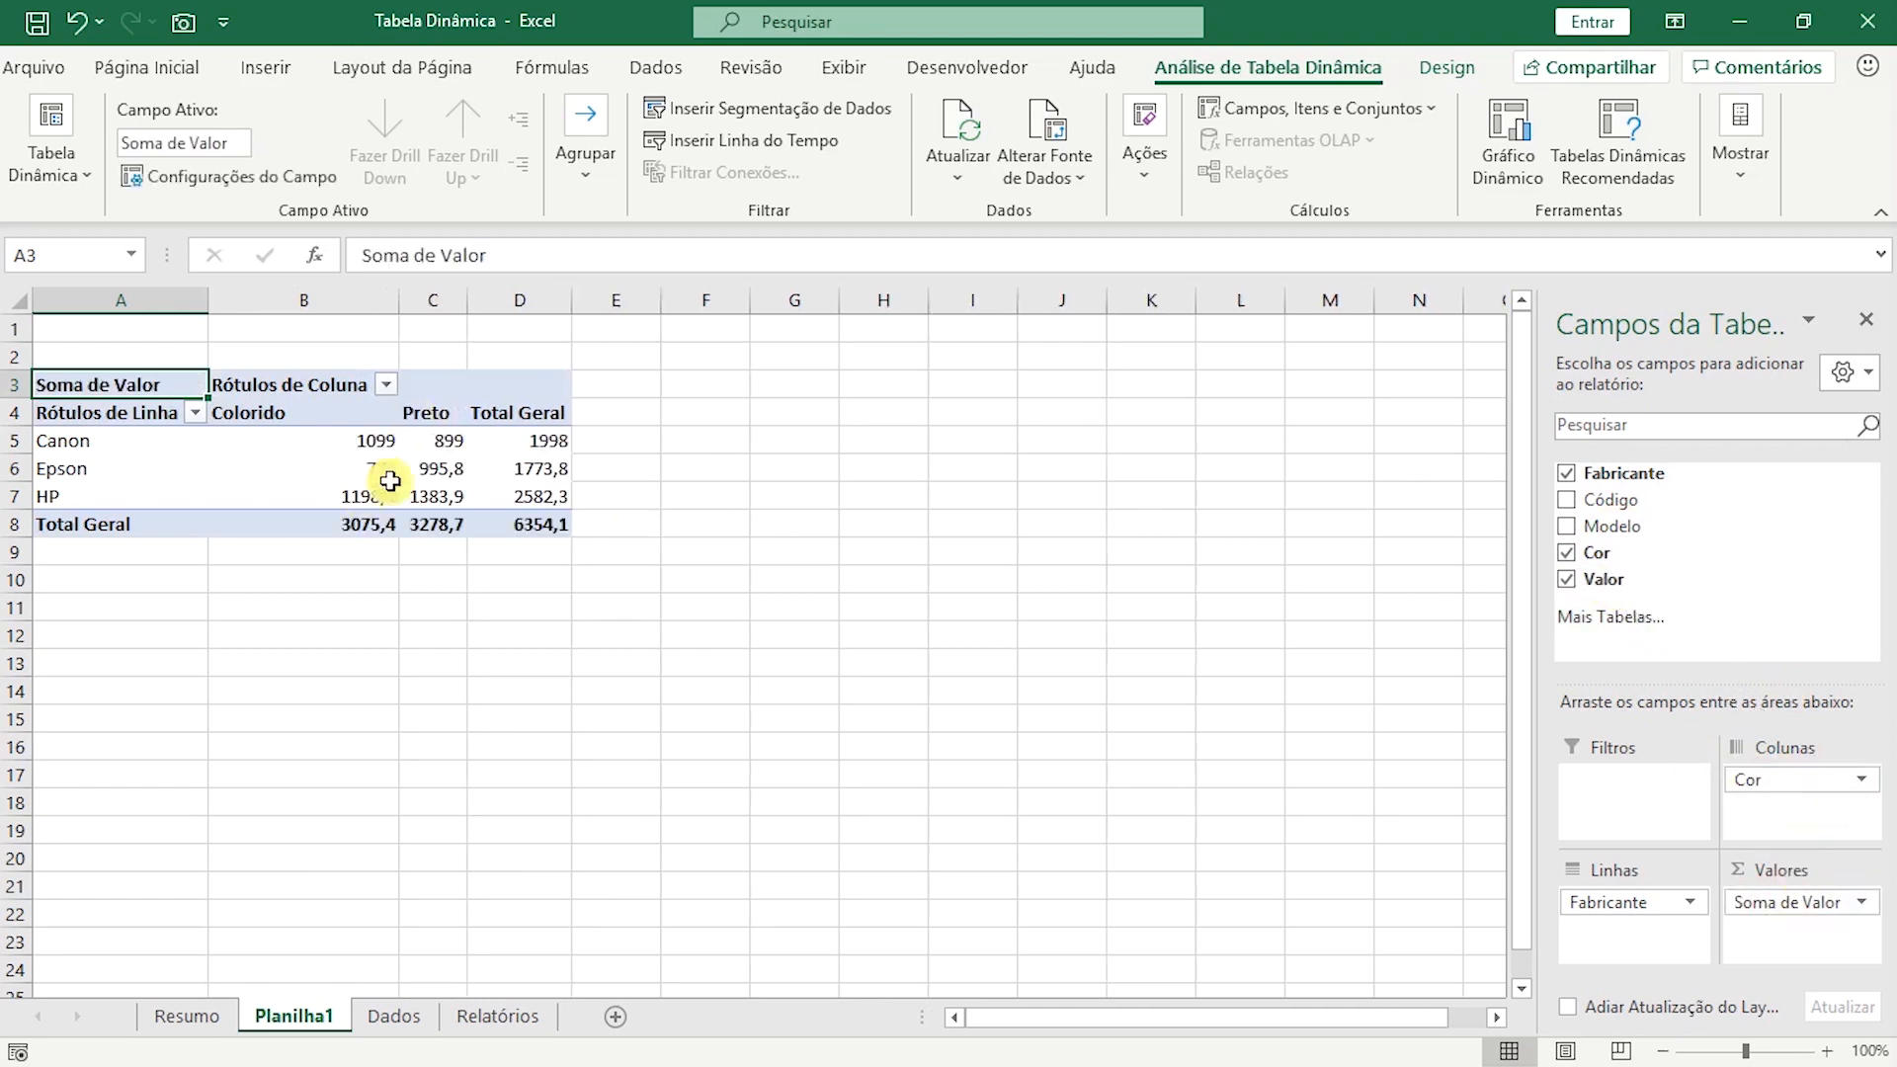
mouse_move(556, 507)
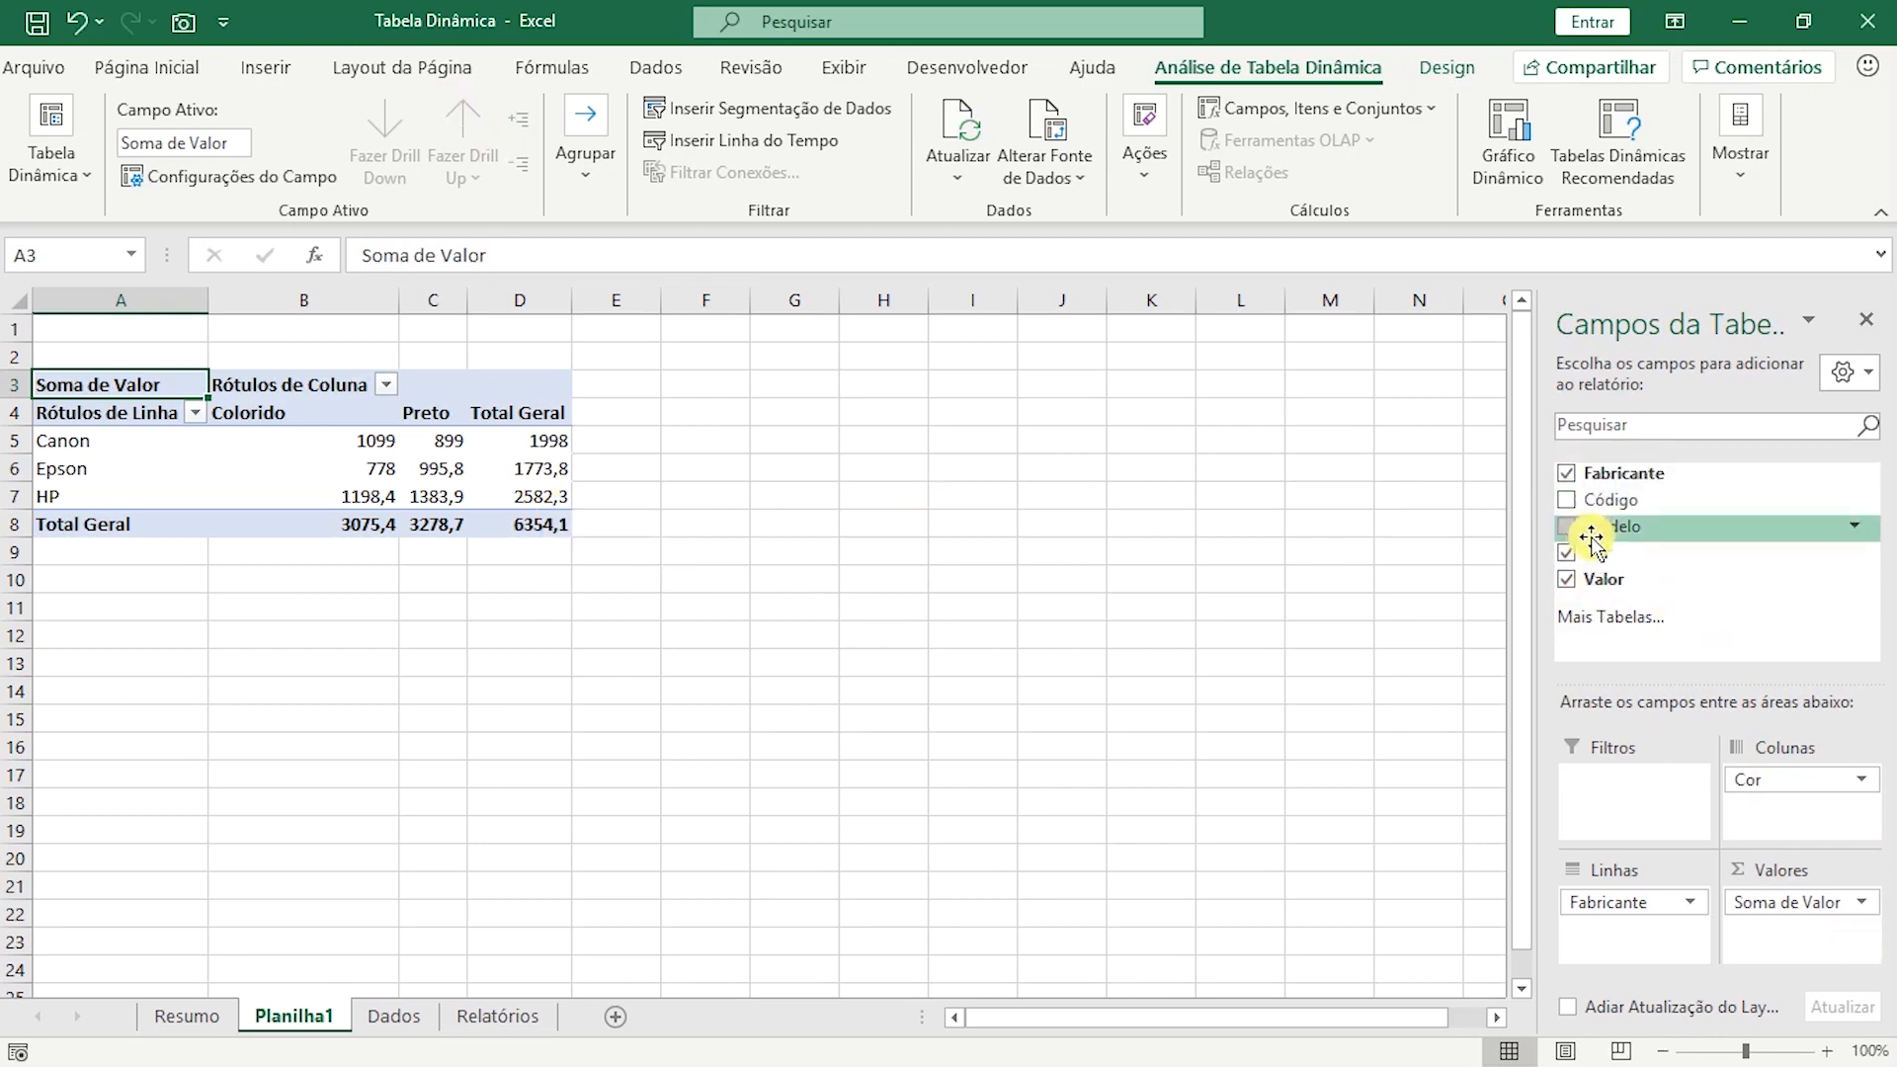
left_click(1566, 474)
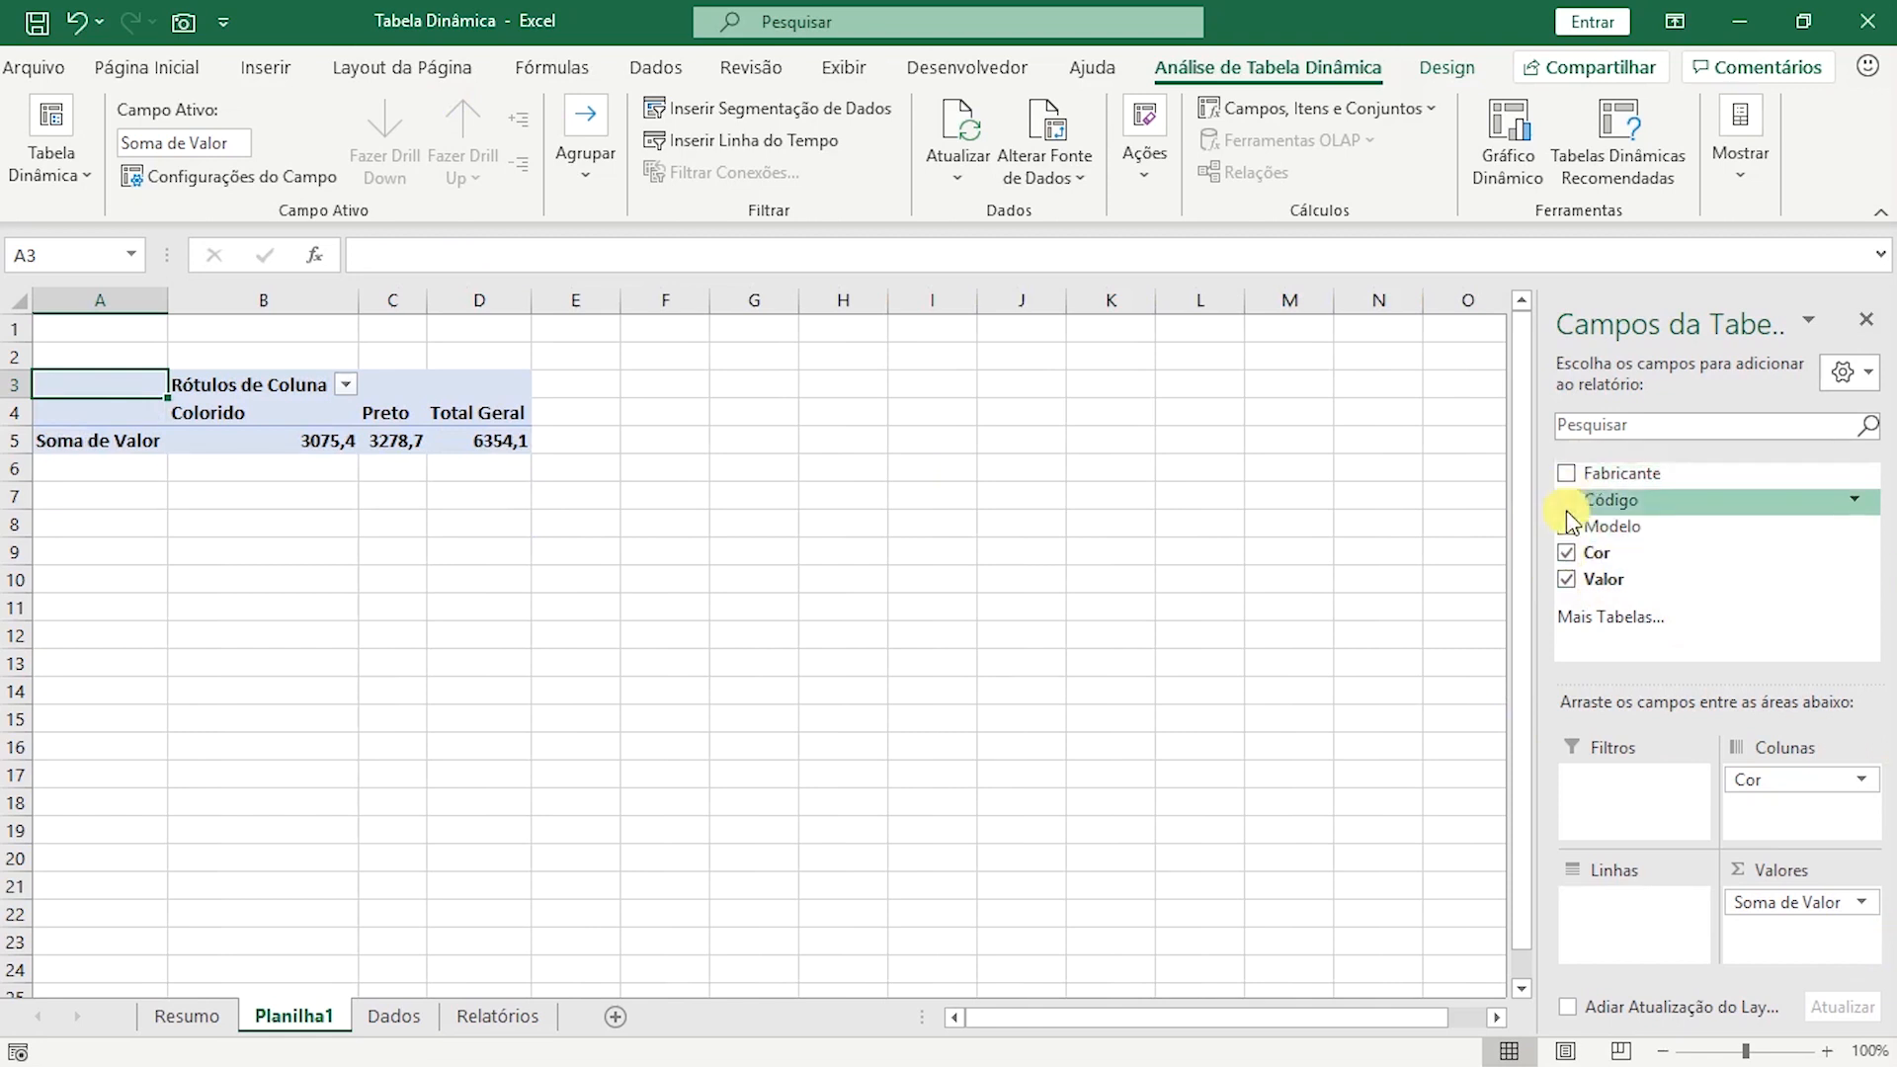
left_click(1566, 473)
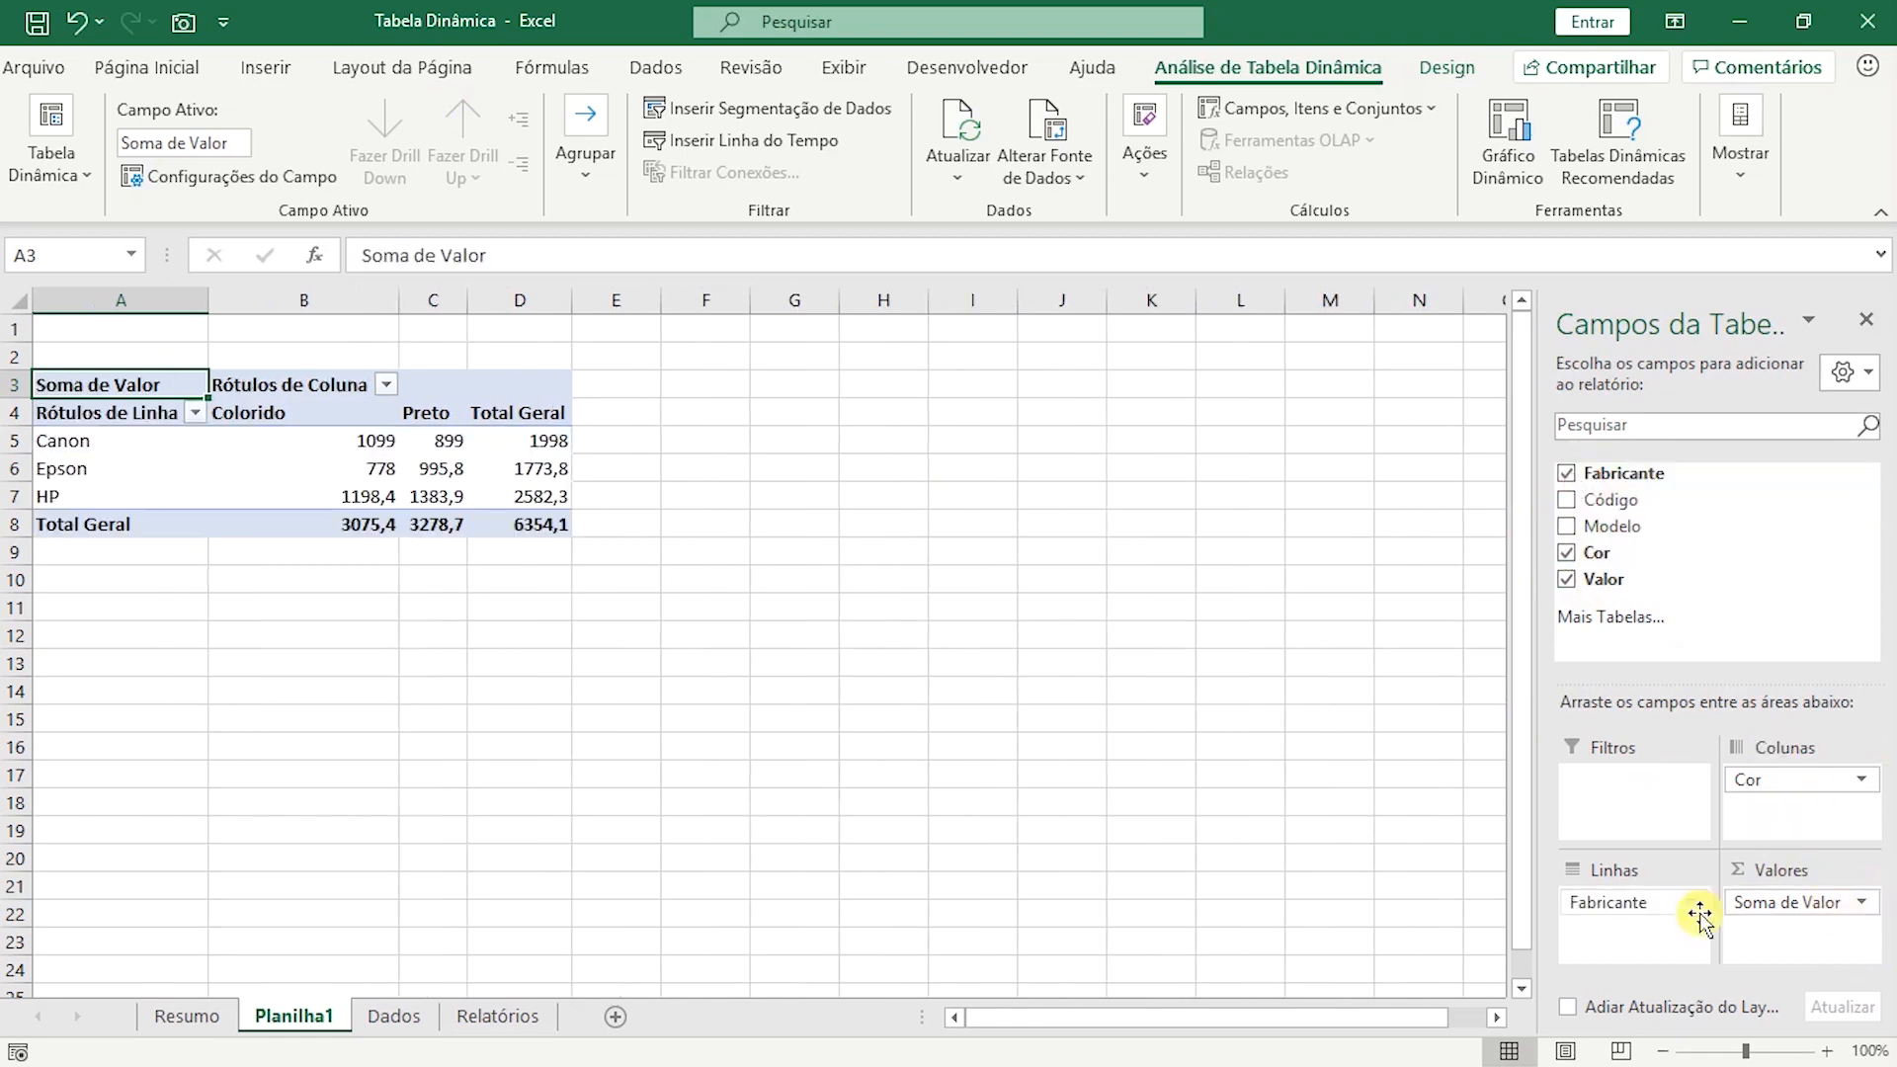
Remove Cor, Fabricante and Soma de Valor from the pivot table layout.
left_click_drag(1808, 780, 1432, 767)
left_click_drag(1625, 921, 1355, 899)
left_click_drag(1779, 903, 1413, 861)
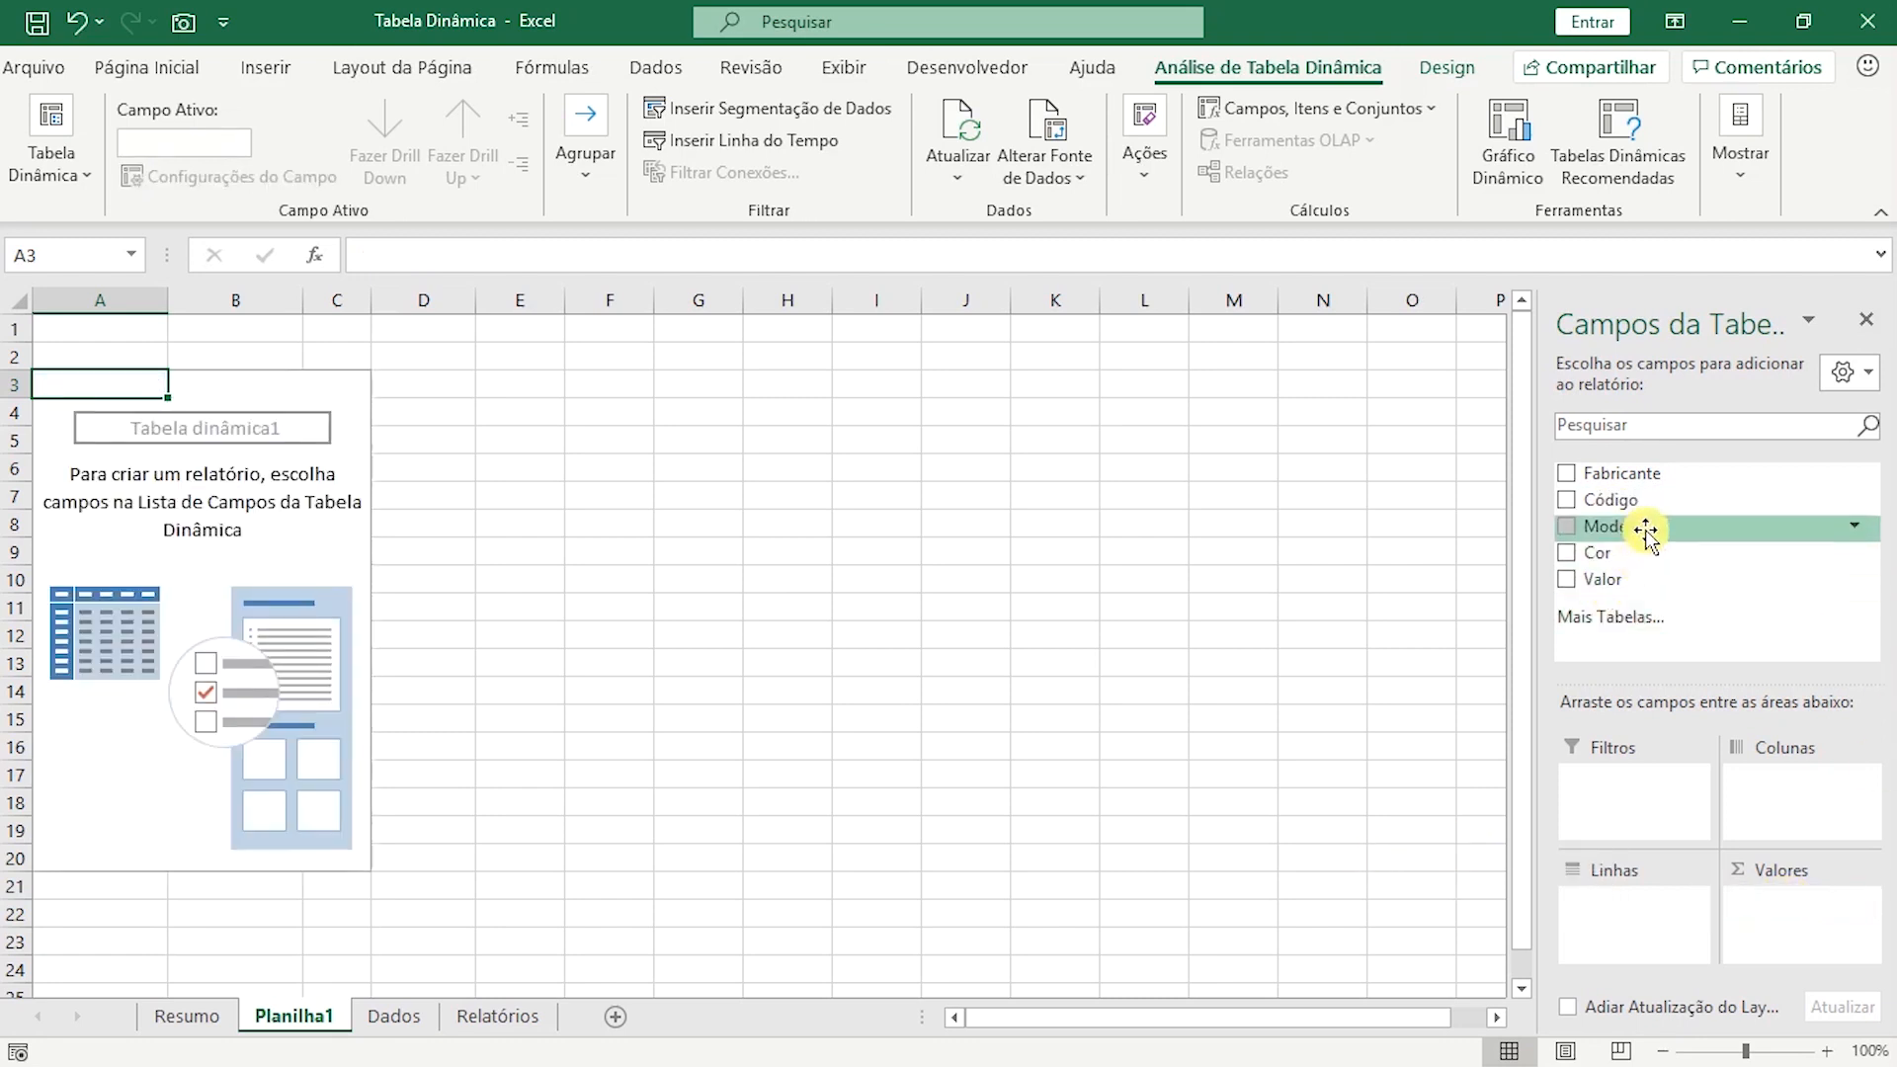
Place Fabricante in the pivot table rows and add Valor to the values twice.
left_click_drag(1633, 478, 1635, 916)
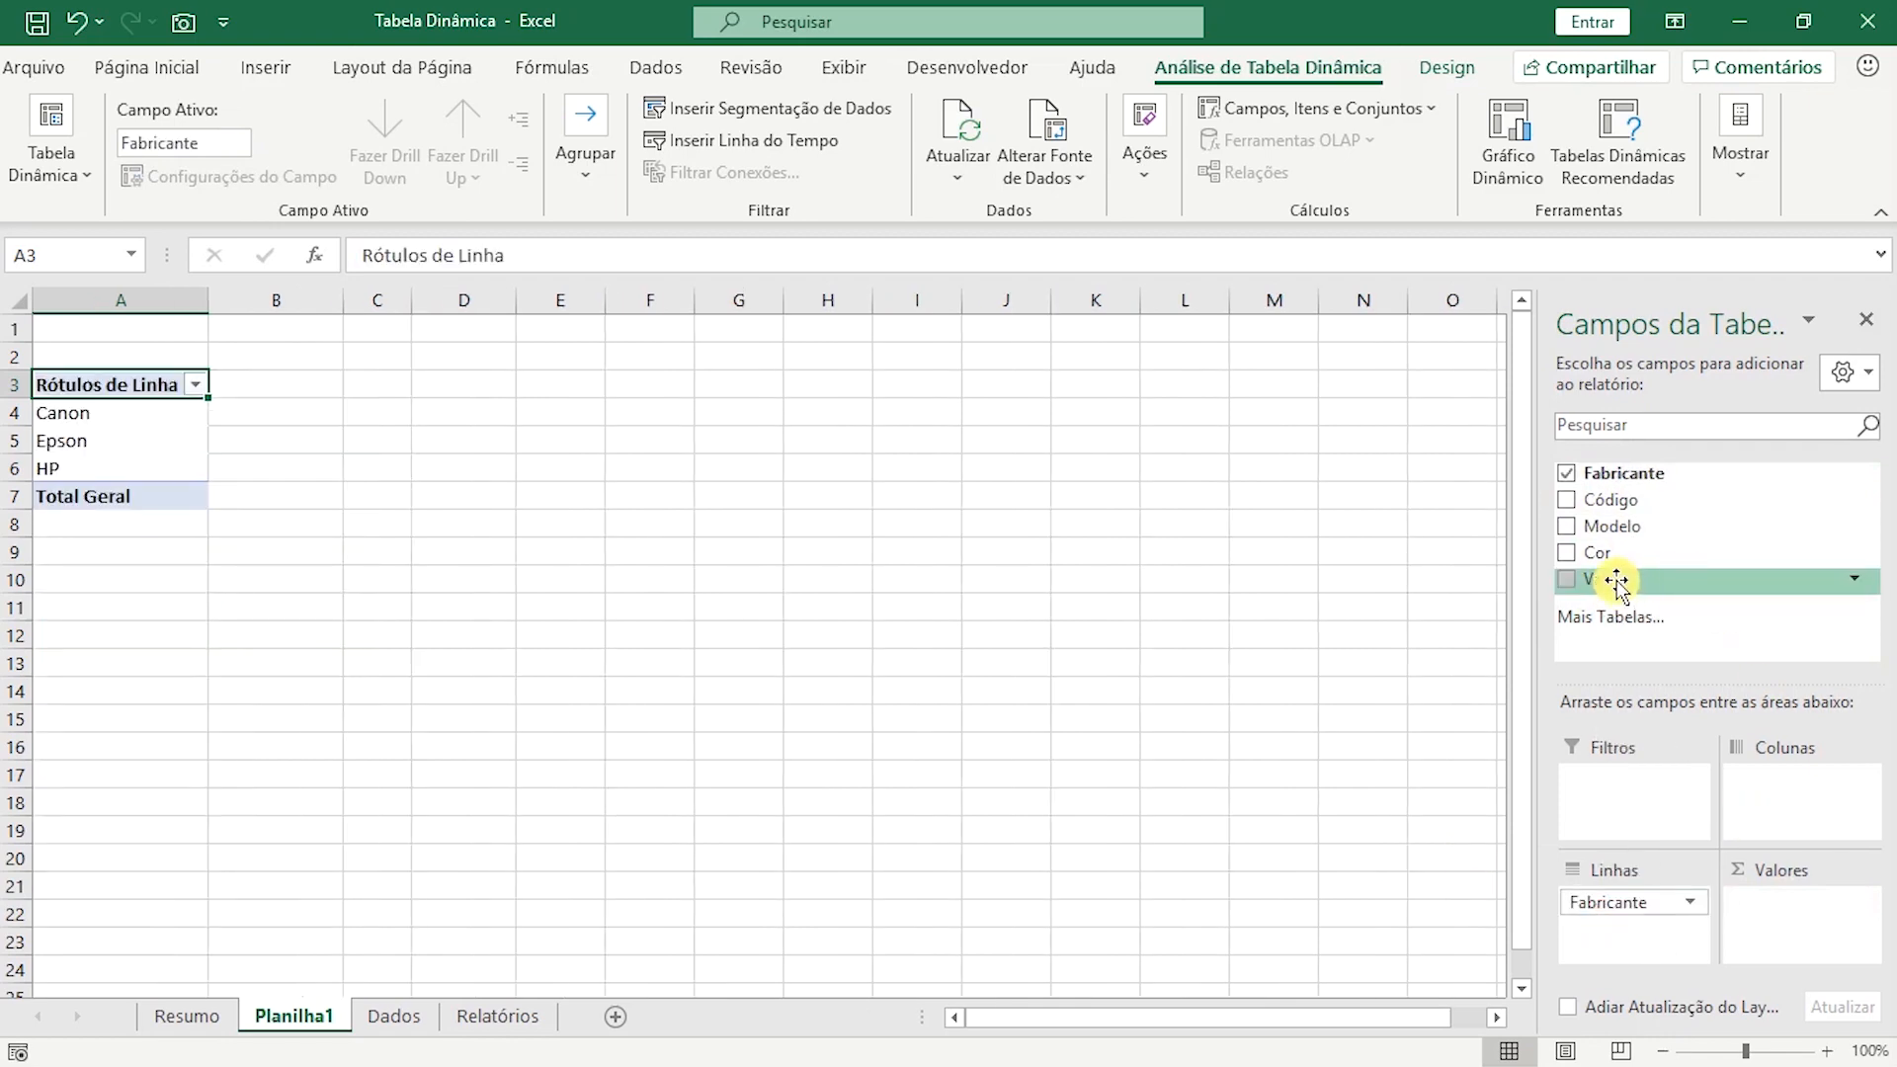
left_click_drag(1617, 583, 1771, 906)
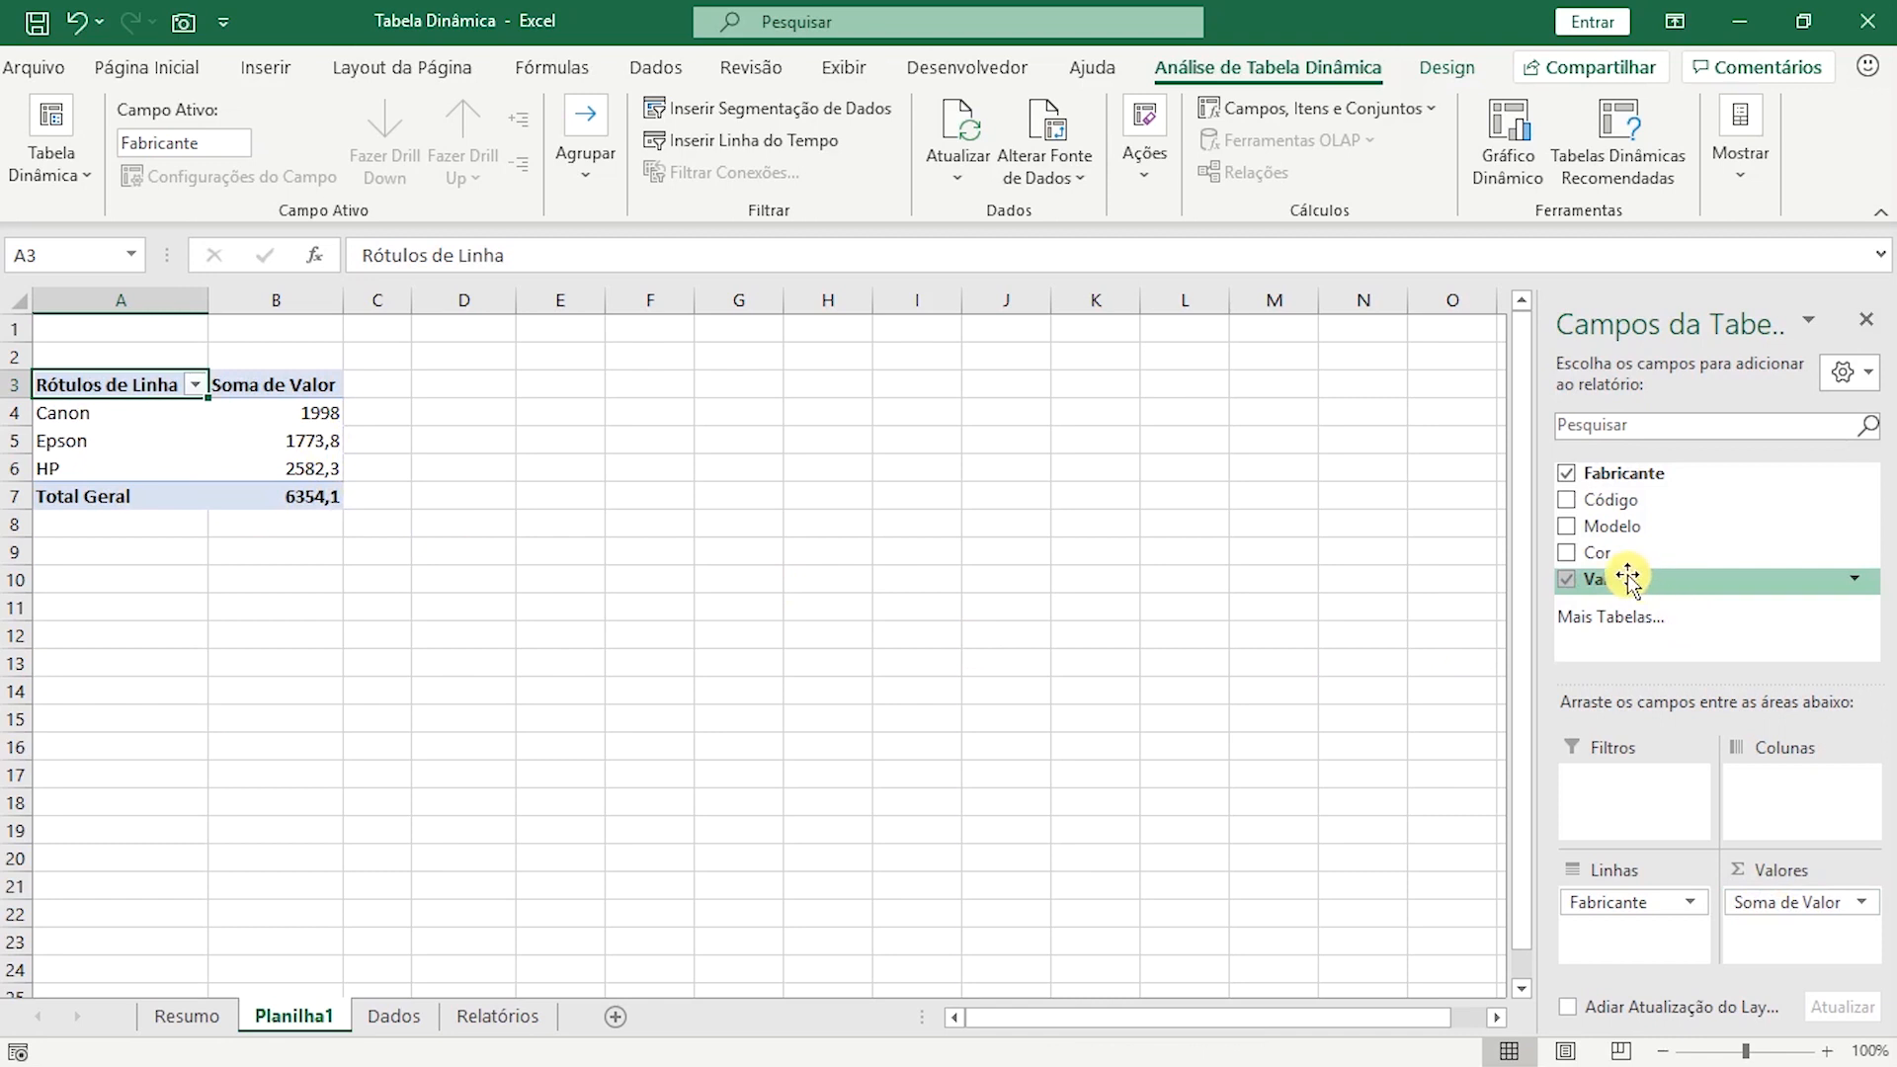
left_click_drag(1626, 581, 1787, 908)
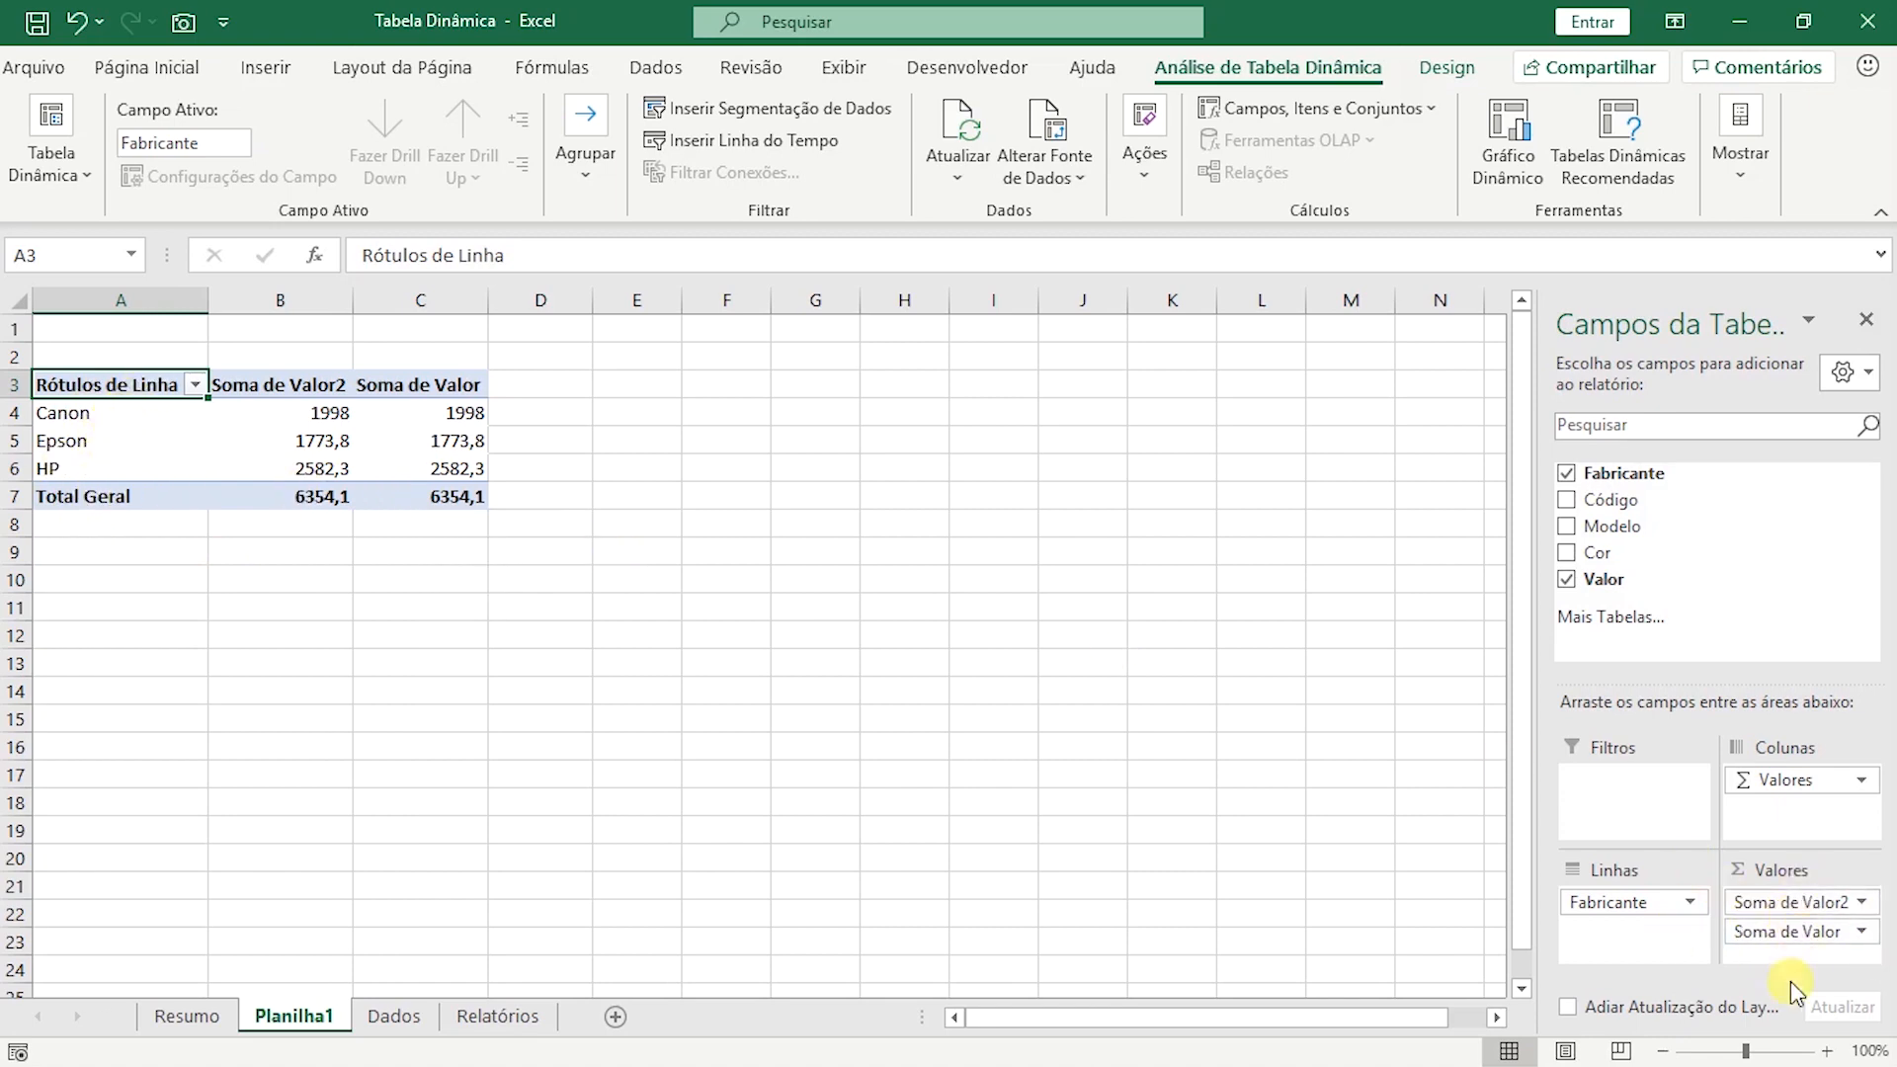
Change the summary calculation of the Soma de Valor2 field to Contagem.
left_click(1862, 907)
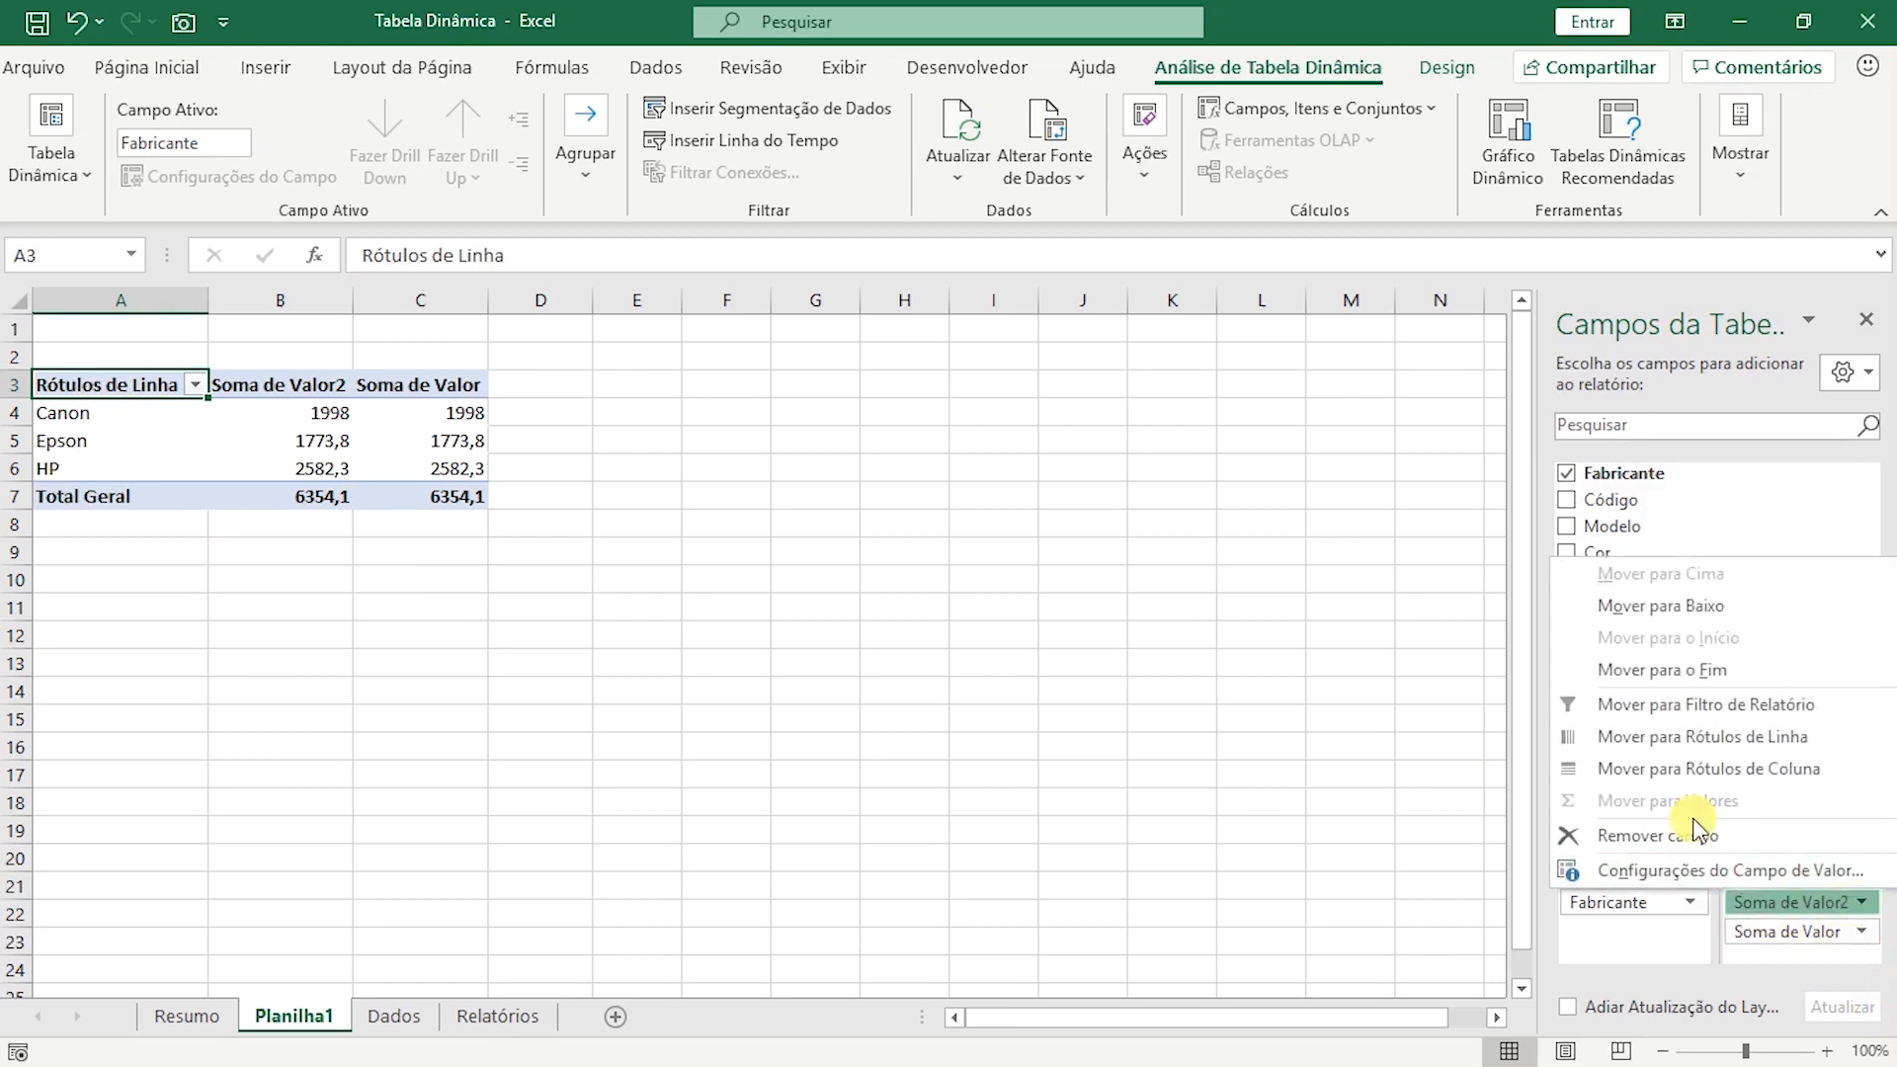
left_click(1651, 871)
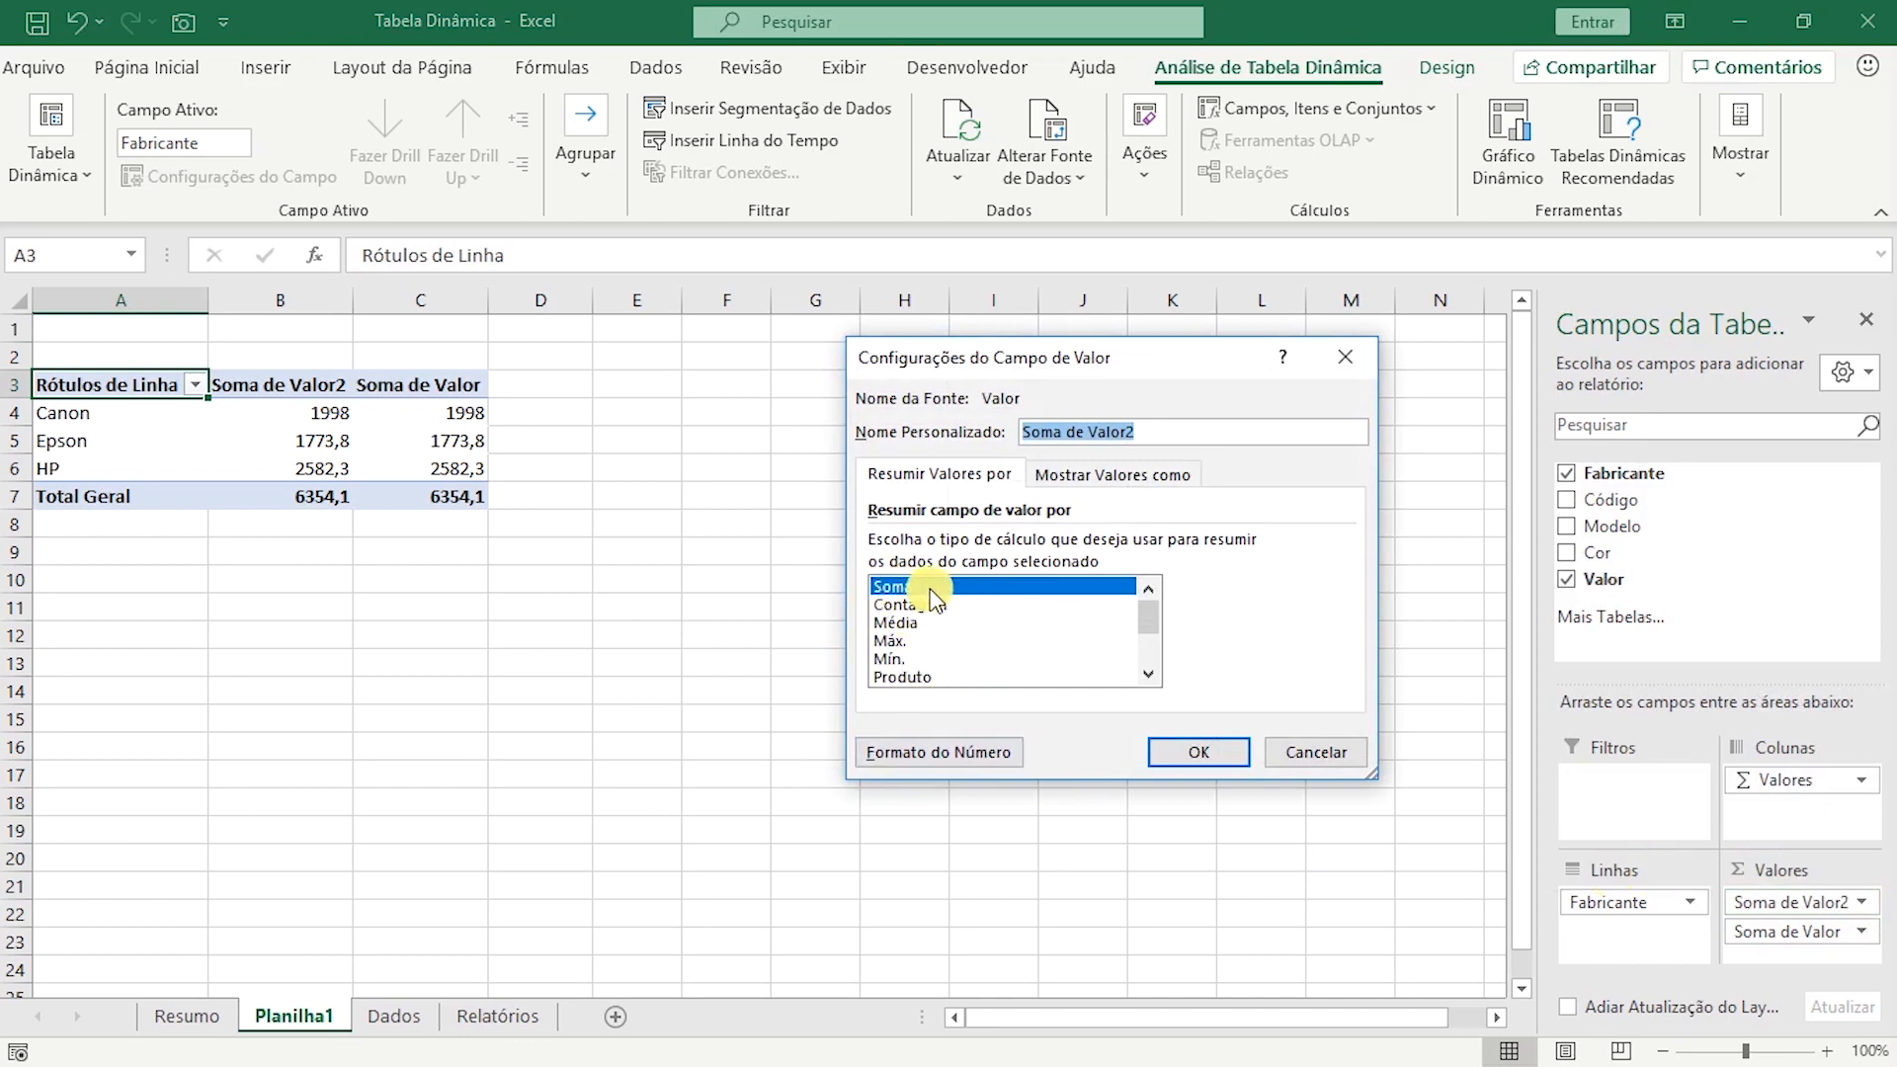
left_click(909, 605)
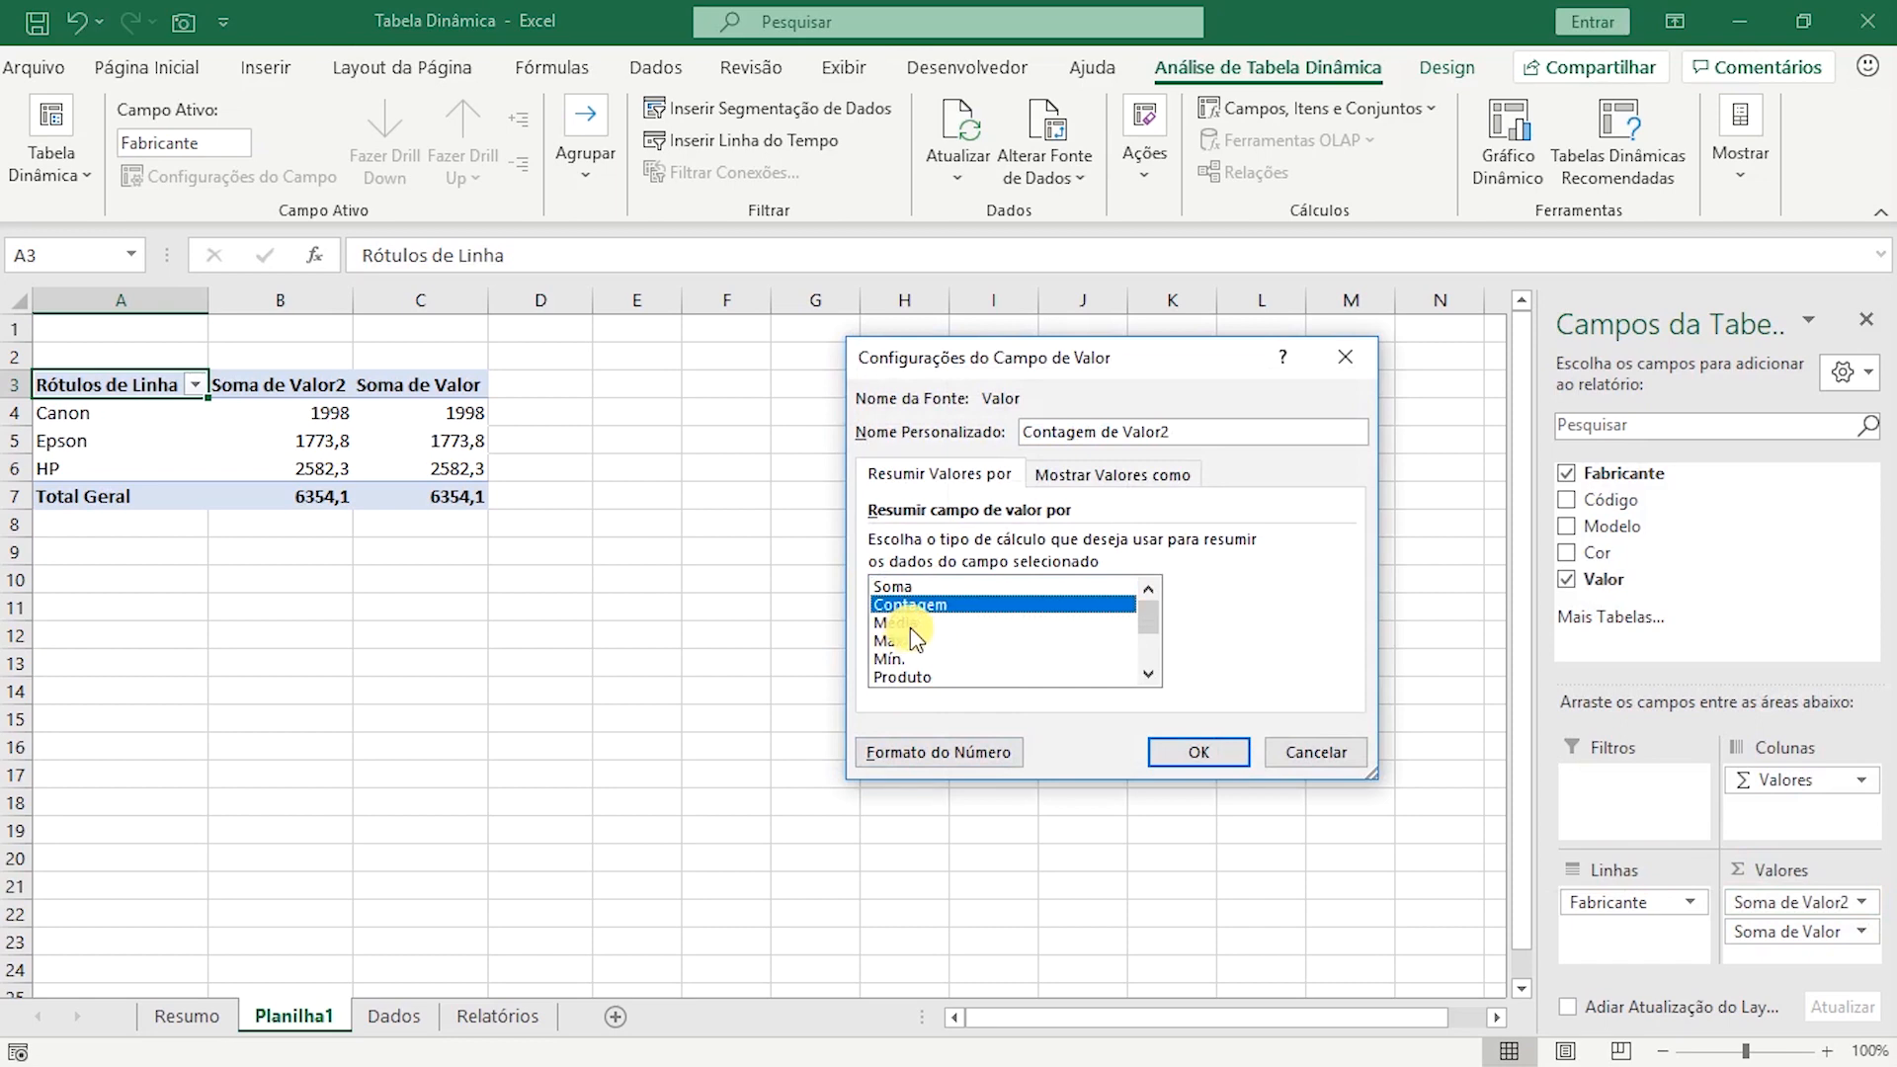
left_click(910, 625)
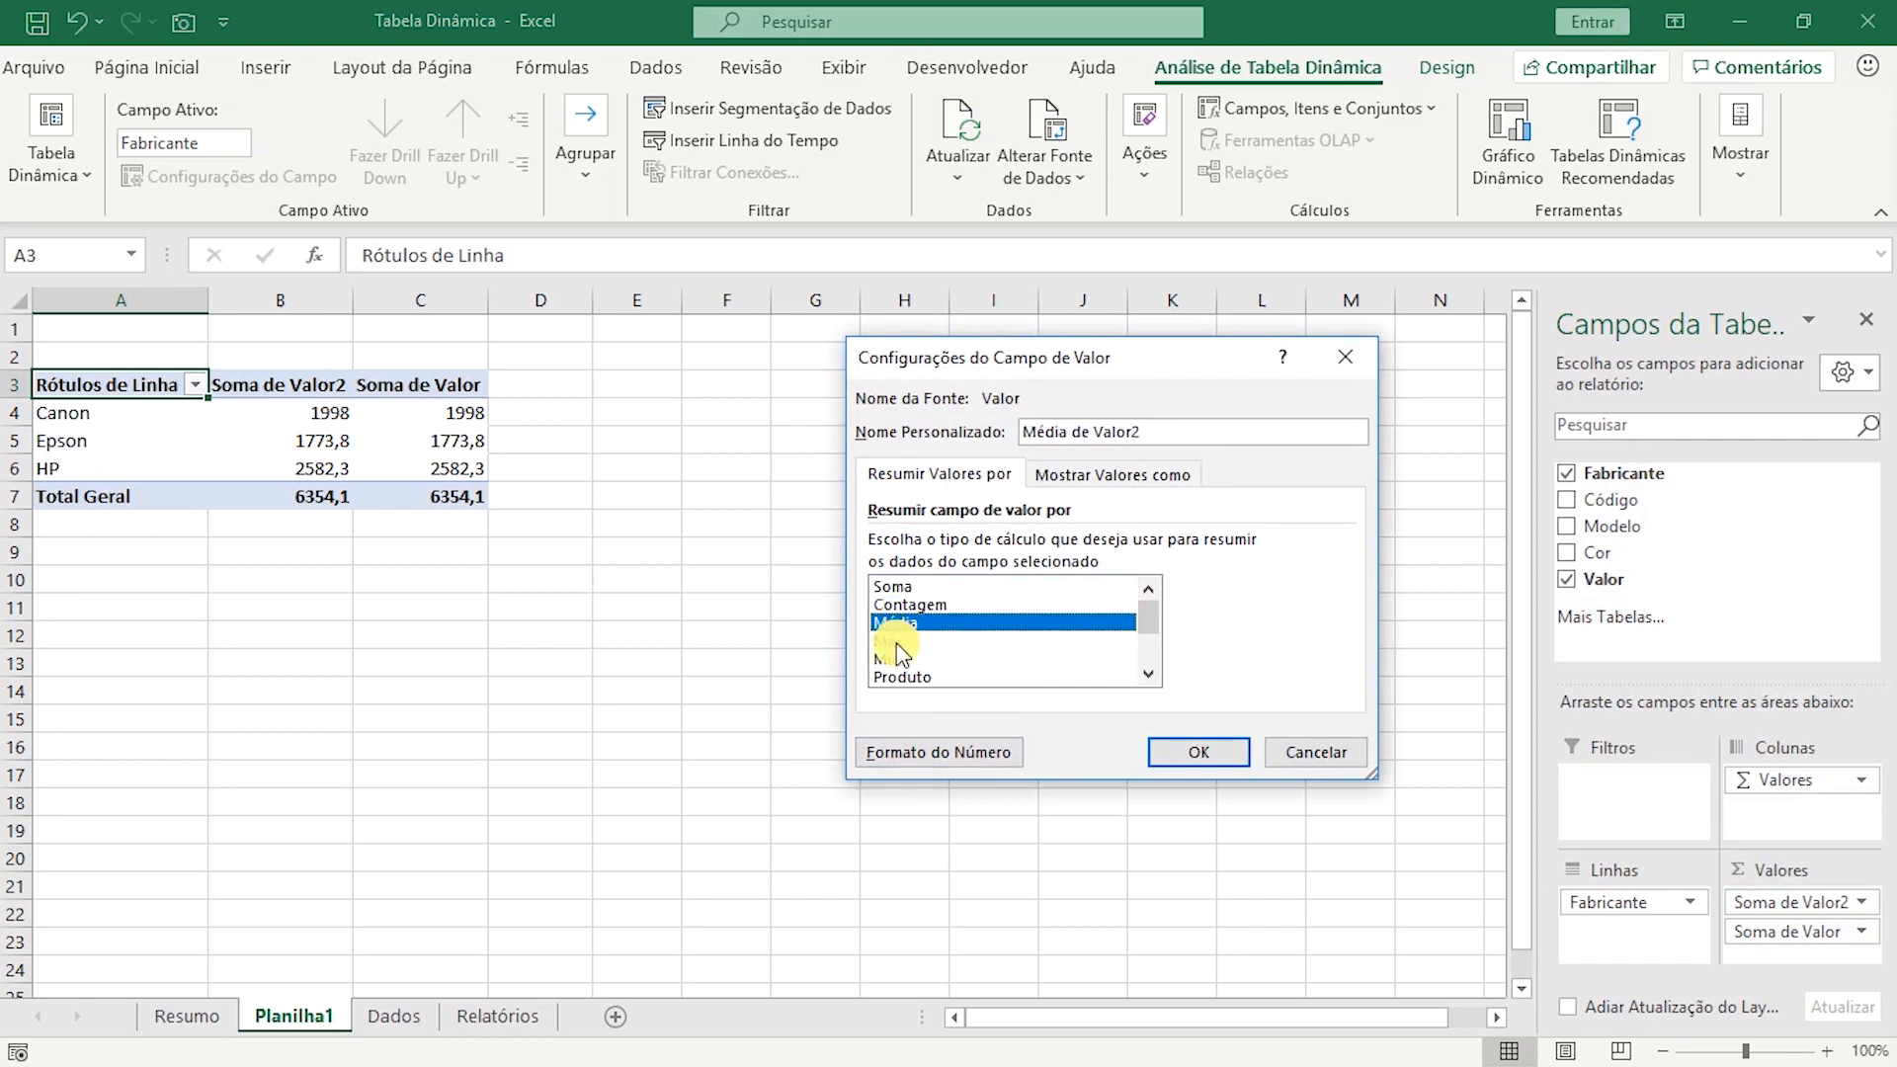
left_click(896, 643)
left_click(897, 659)
mouse_move(1147, 623)
left_mouse_down()
mouse_move(1150, 667)
mouse_move(1141, 601)
left_mouse_up()
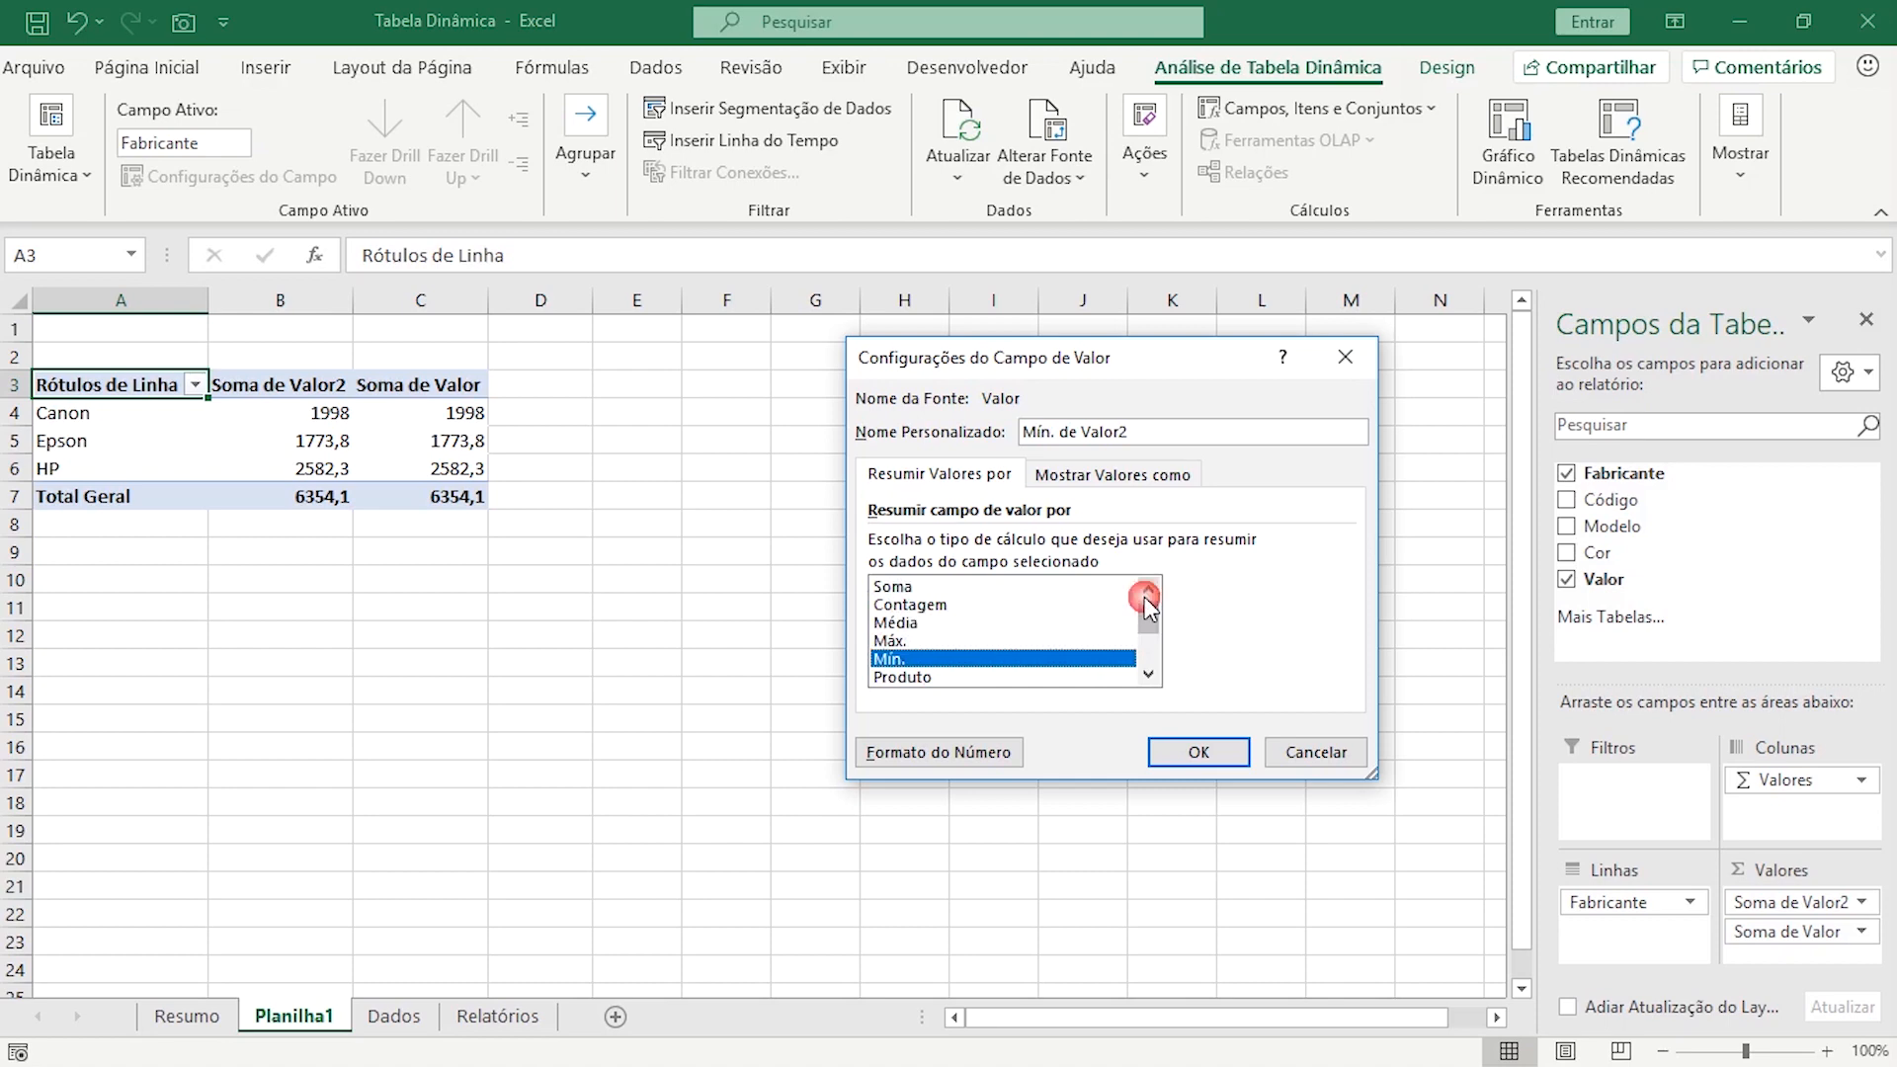
left_click(929, 607)
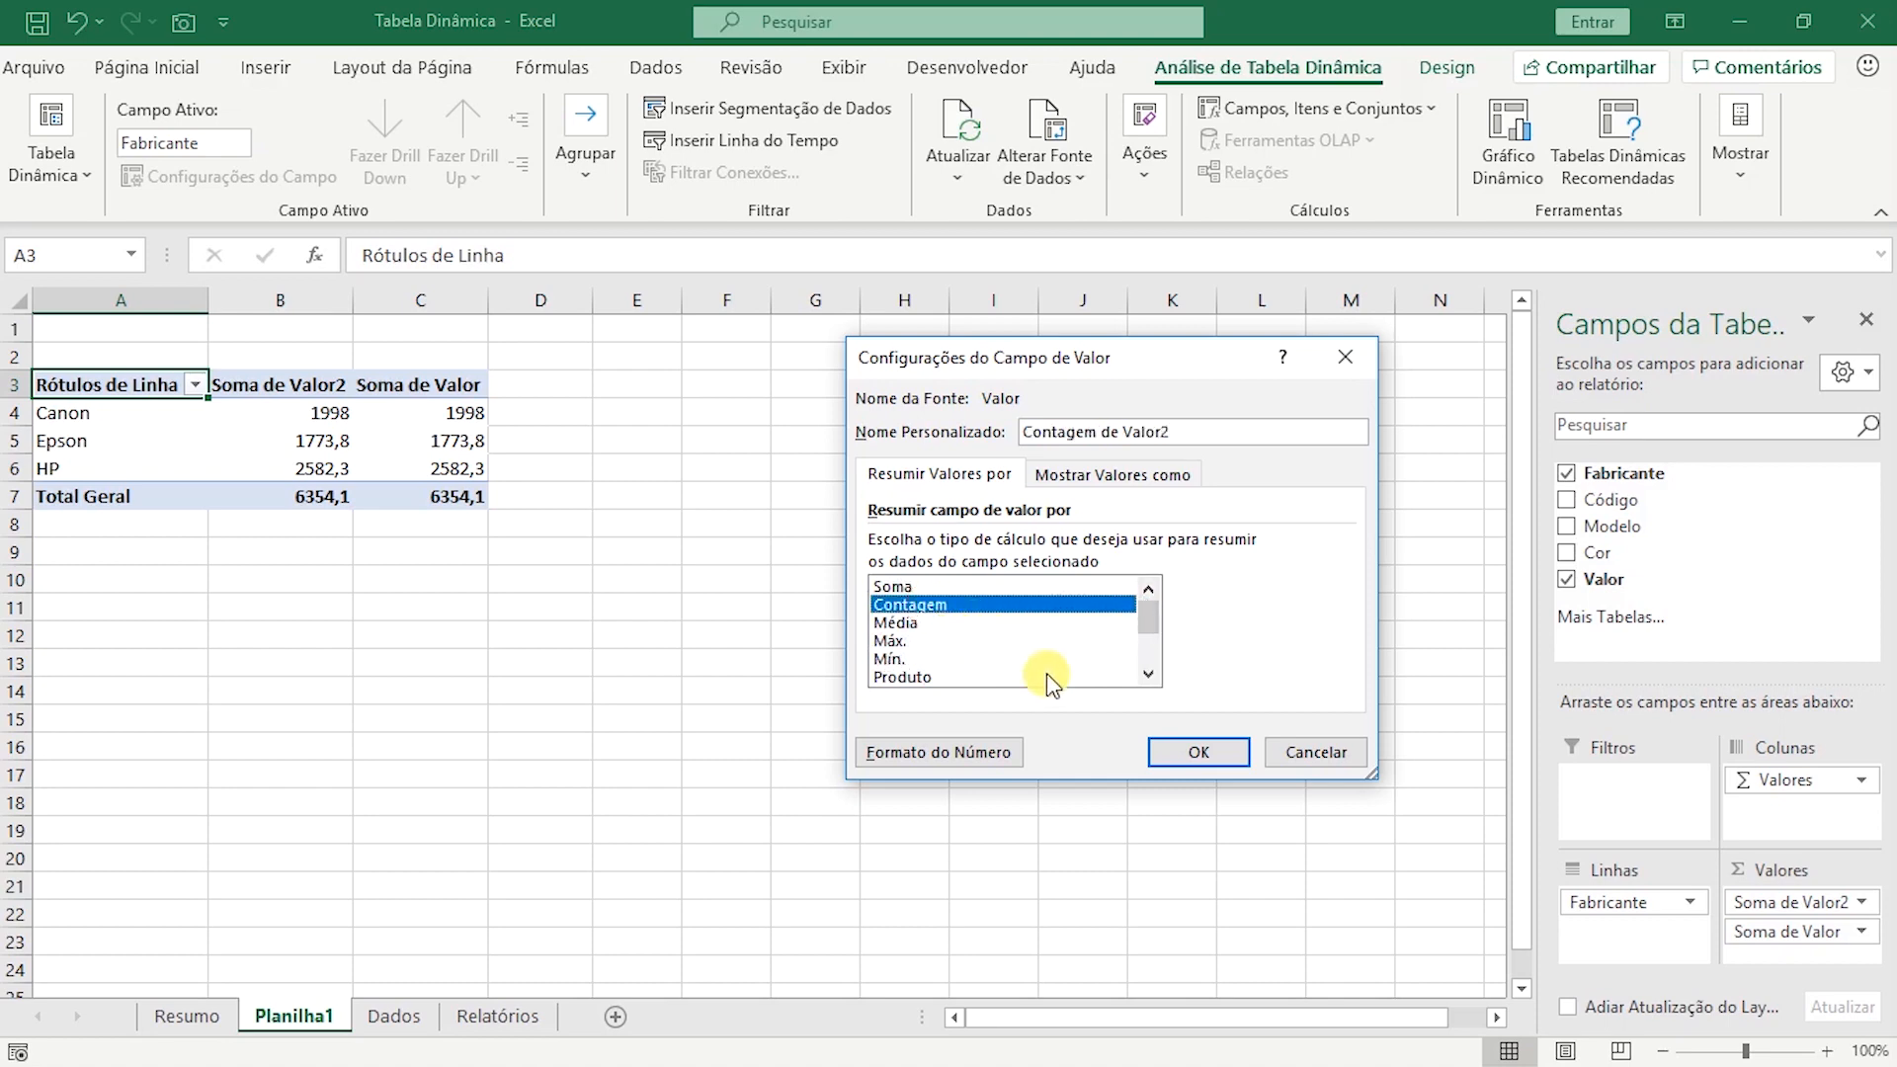
left_click(1195, 756)
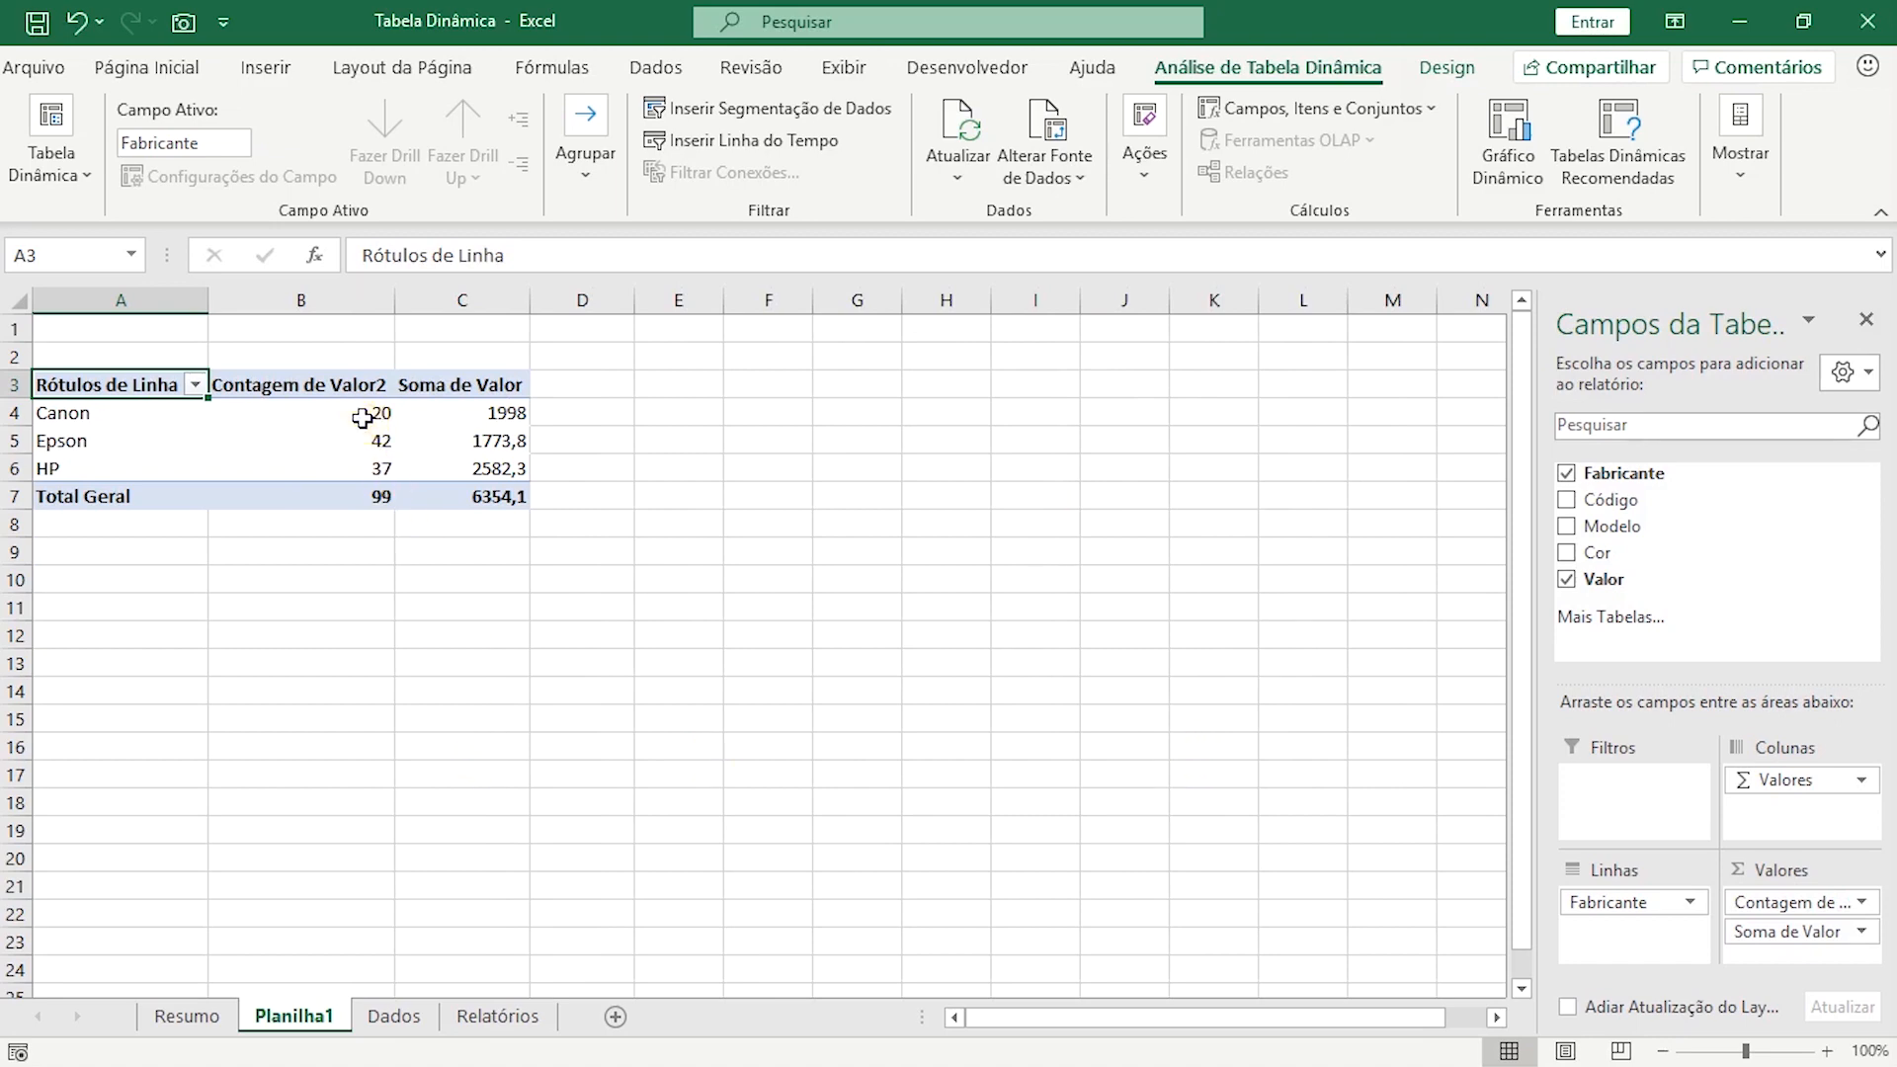
left_click_drag(365, 410, 382, 494)
left_click(495, 436)
left_click_drag(495, 413, 505, 494)
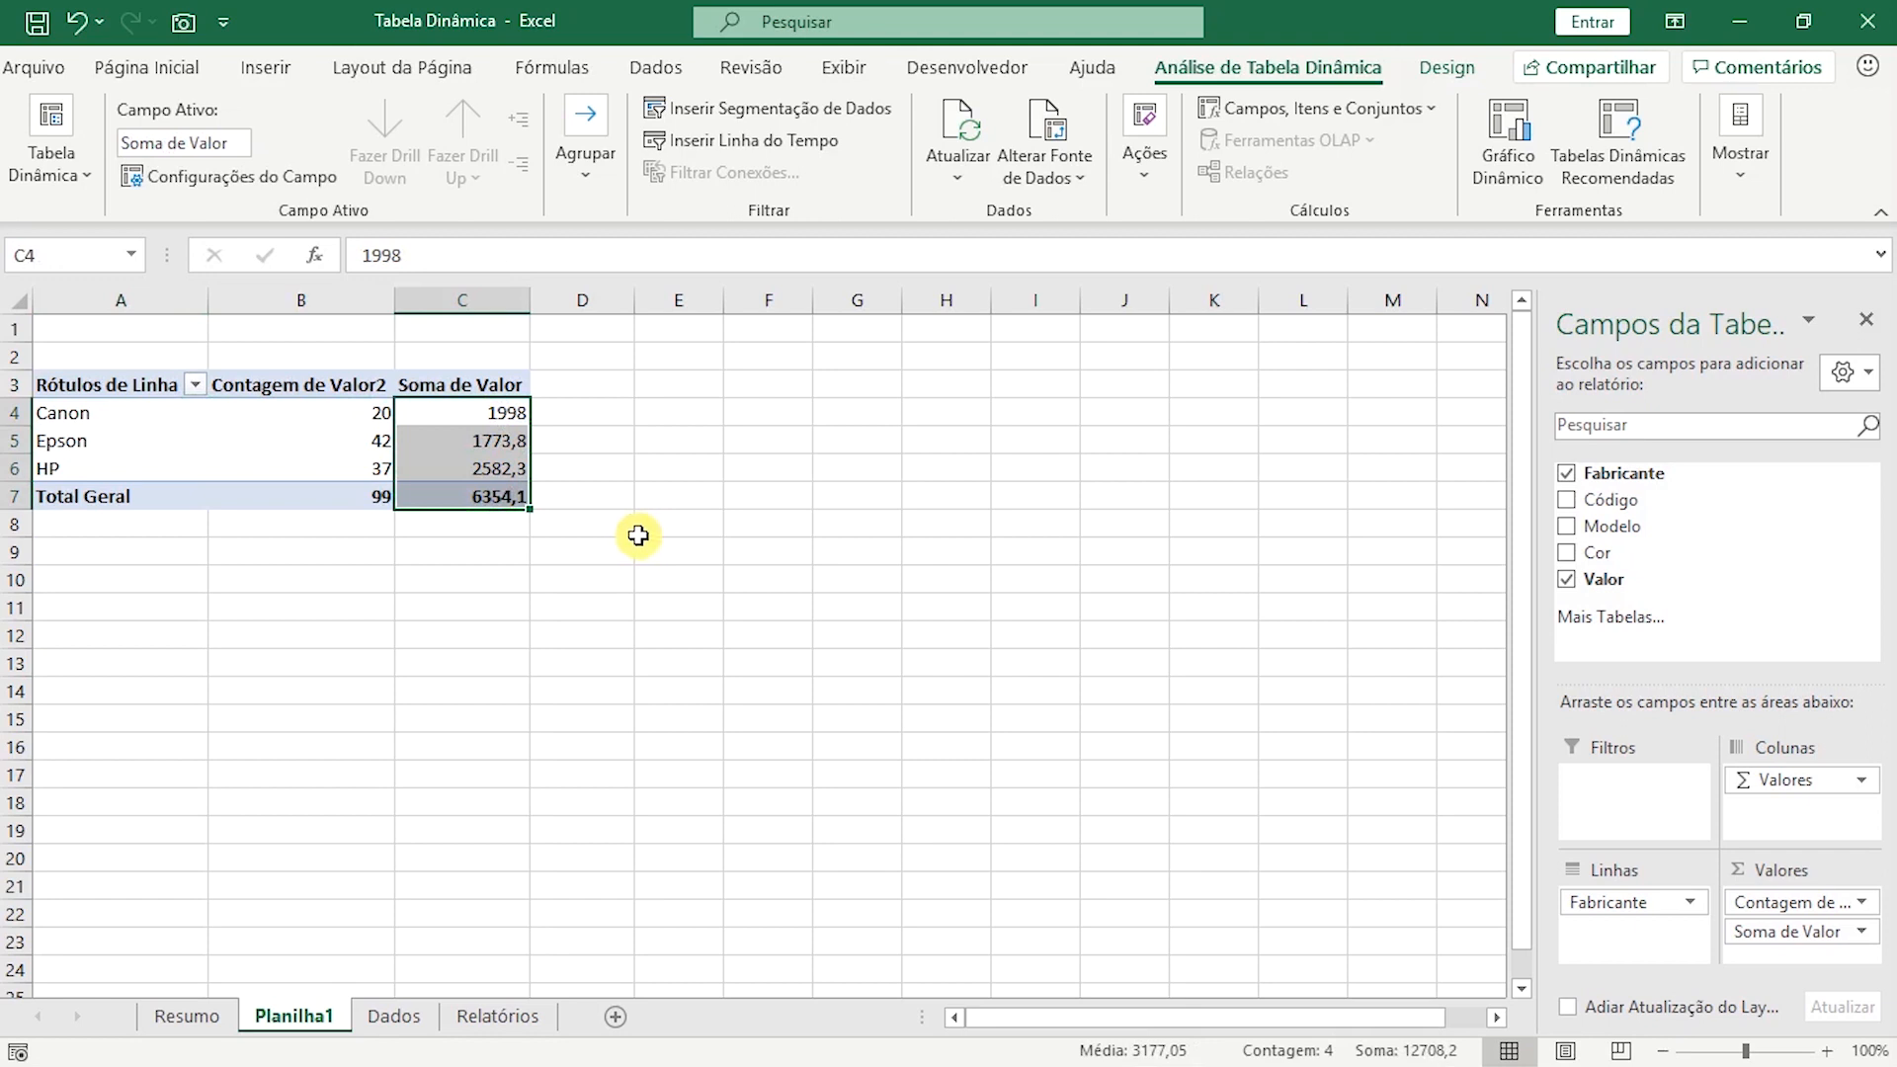
Enter the title "Relatório de Vendas por Fabricante" in cell A2 above the pivot table.
left_click(137, 358)
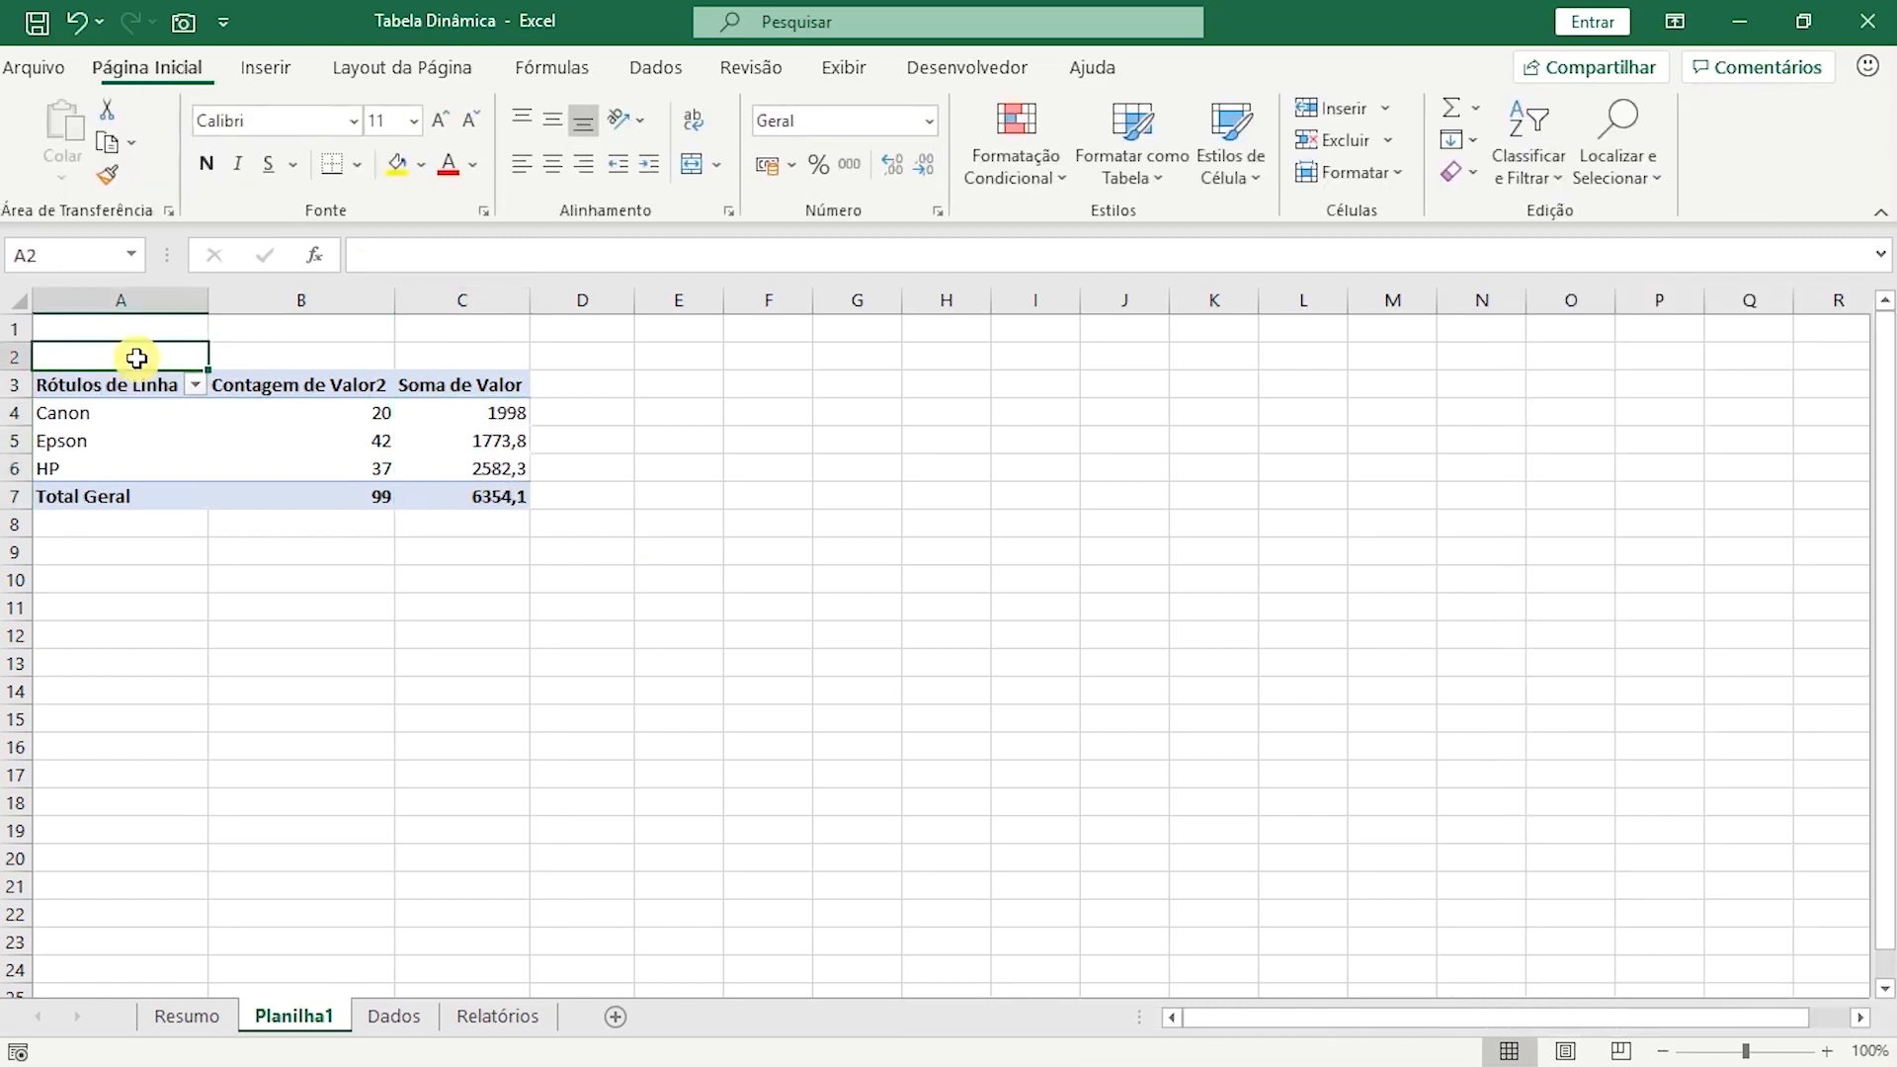
type("Relat")
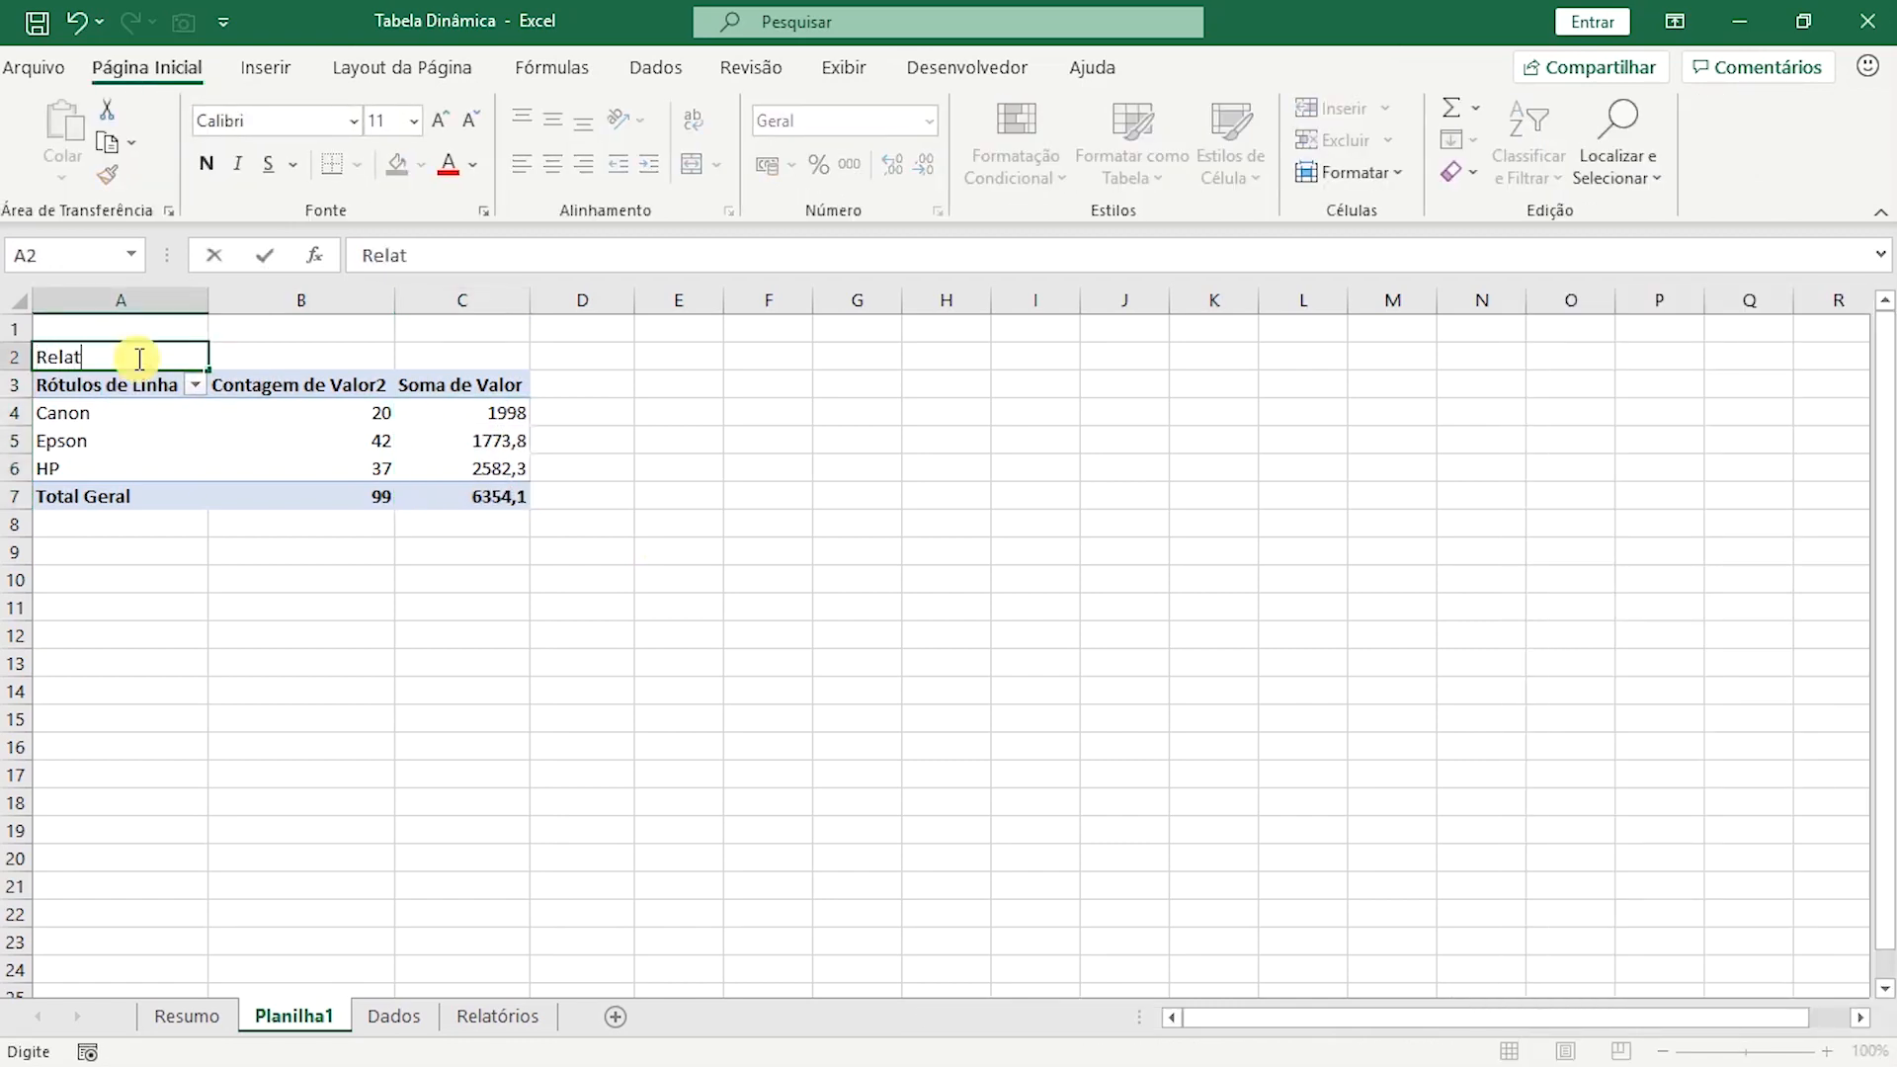
type("ório de Vendas po")
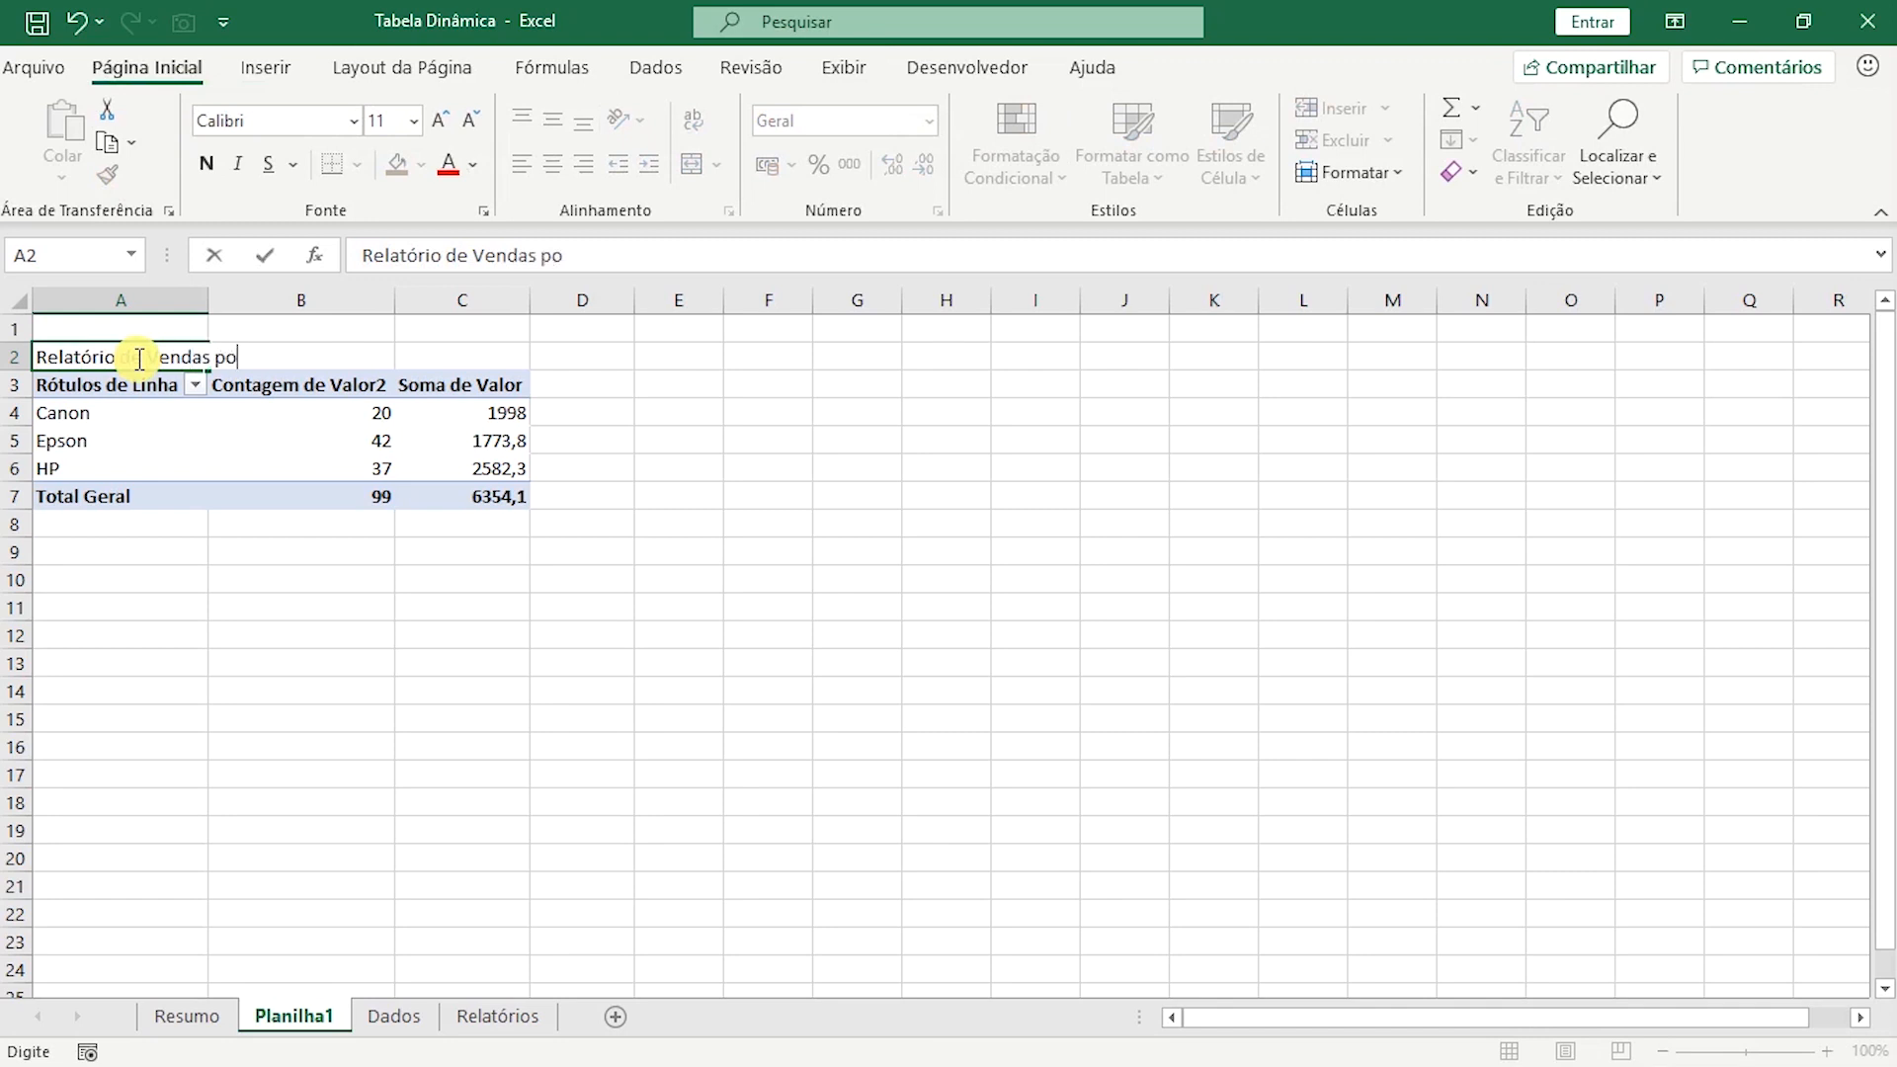
type("r Fabricante")
left_click(317, 632)
Format the report title in A2 with the Arial Black font at size 14.
left_click(124, 365)
left_click(287, 117)
type("Arial")
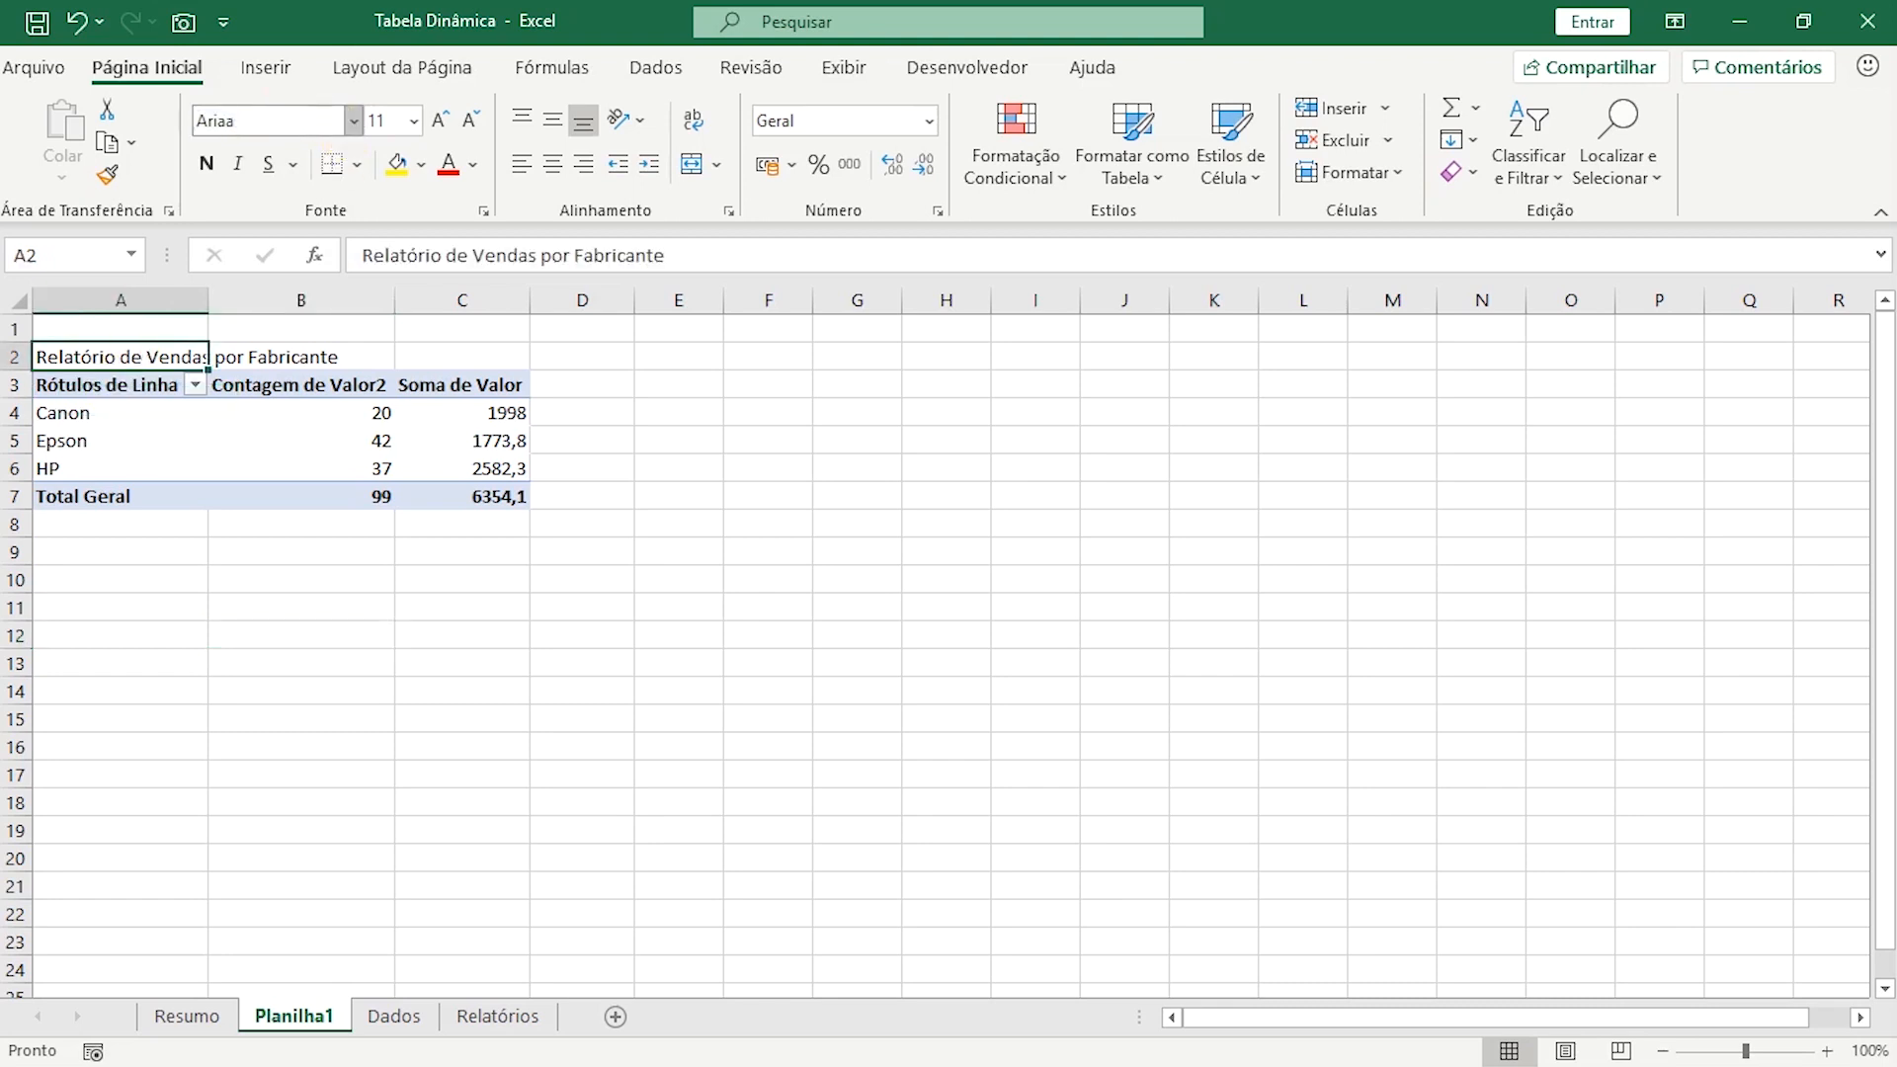
type(" Black")
key("Return")
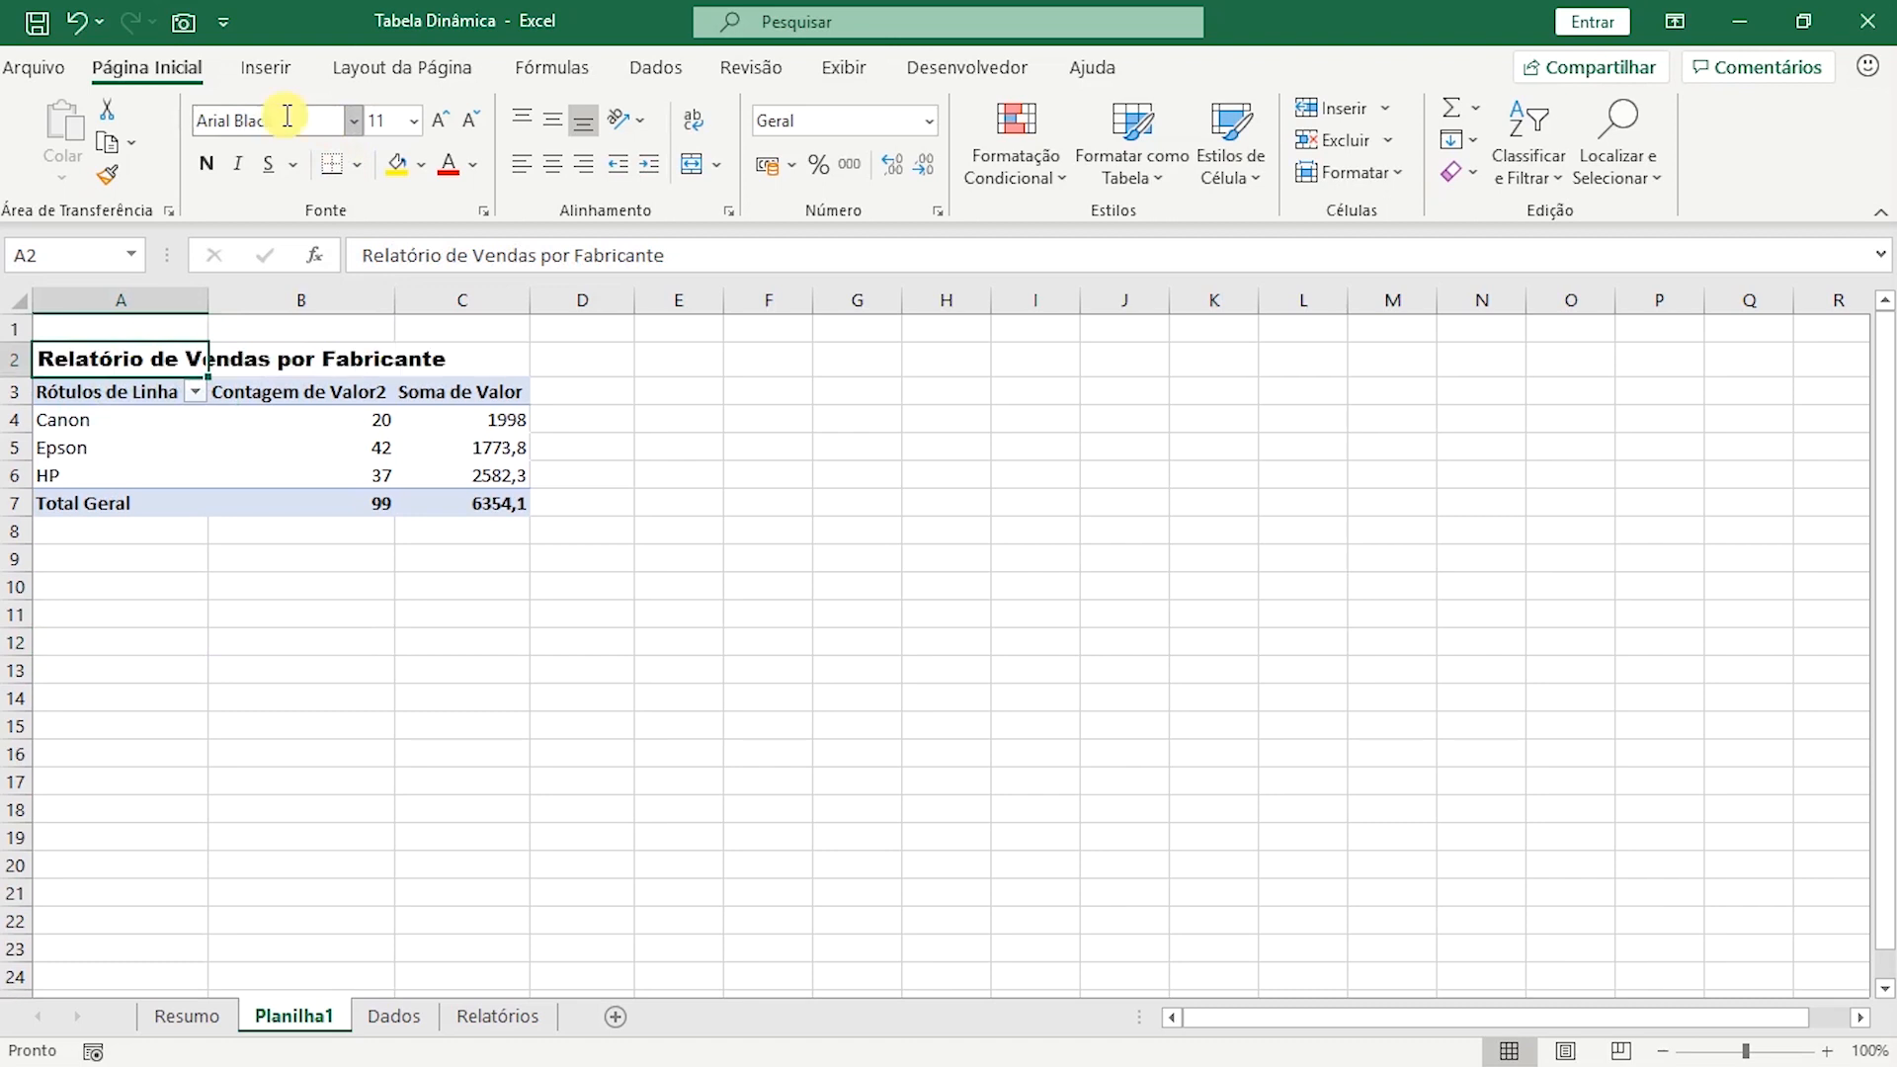
left_click(413, 120)
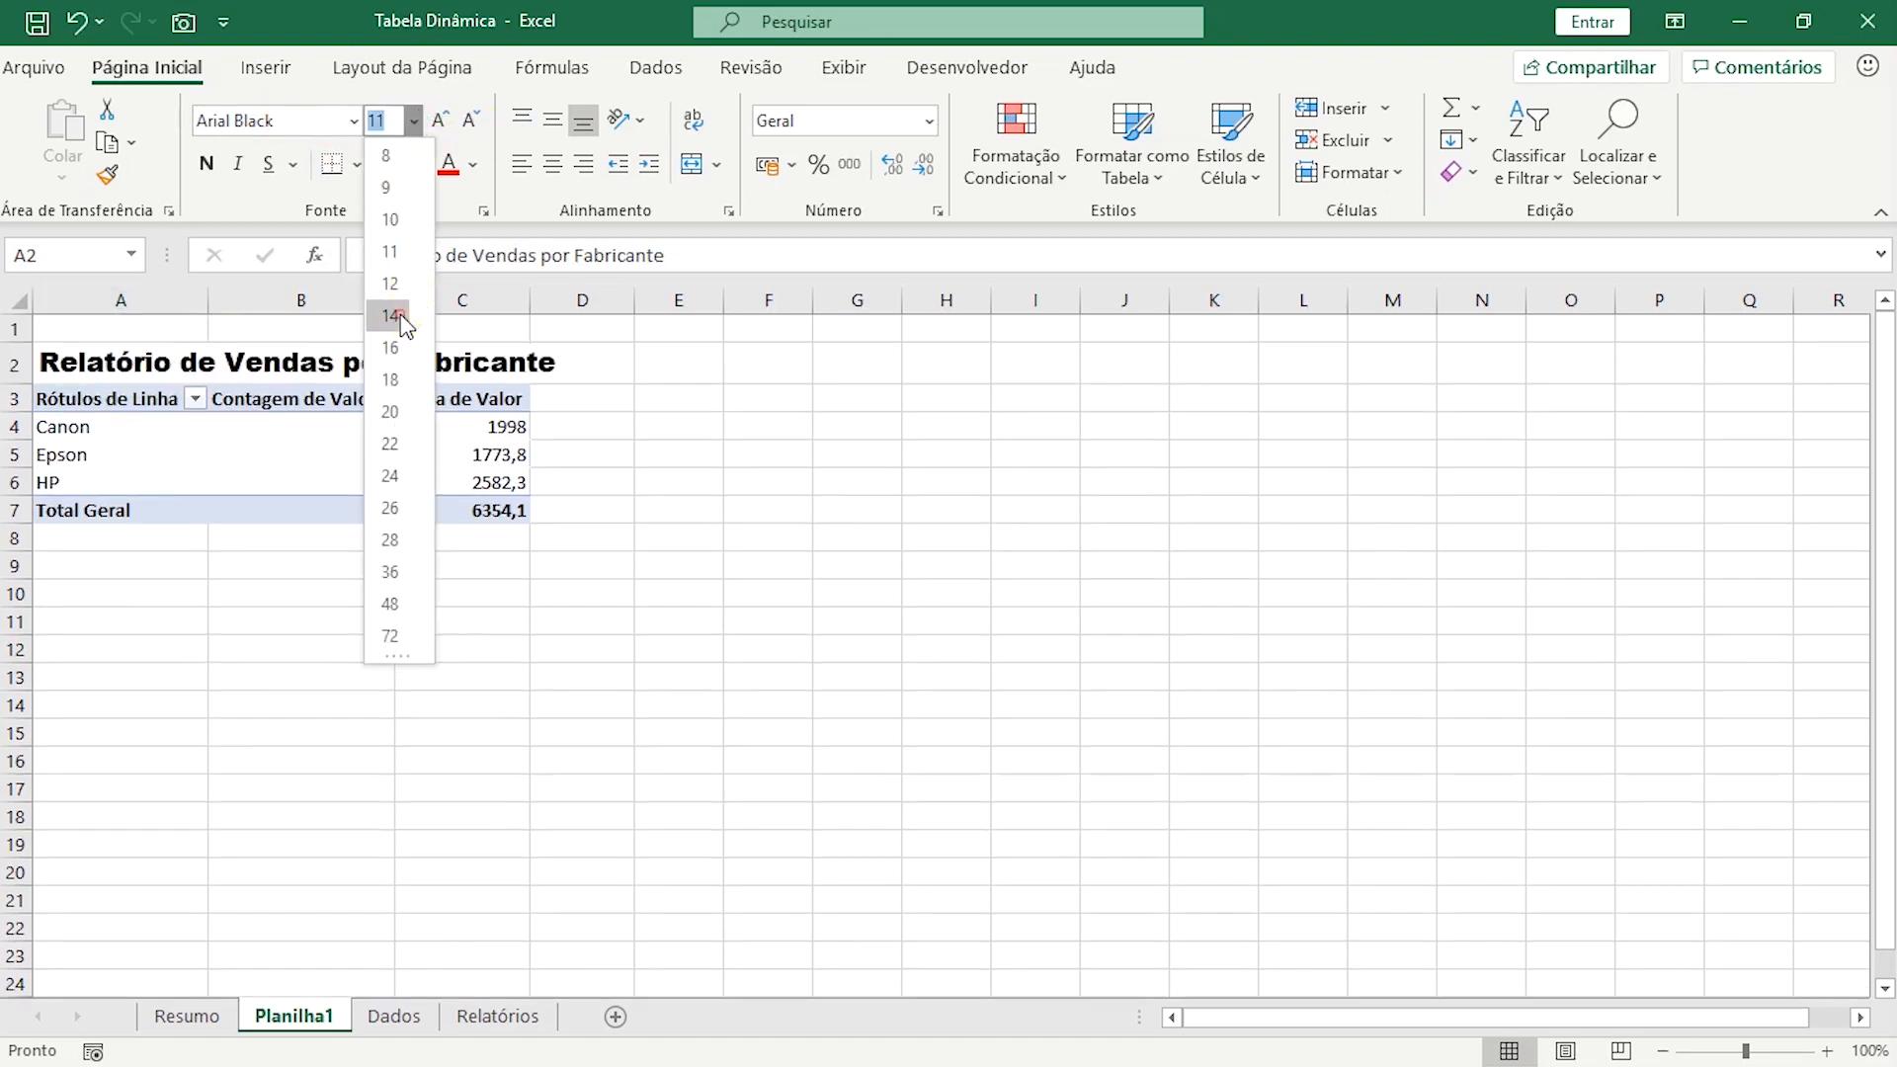
left_click(403, 316)
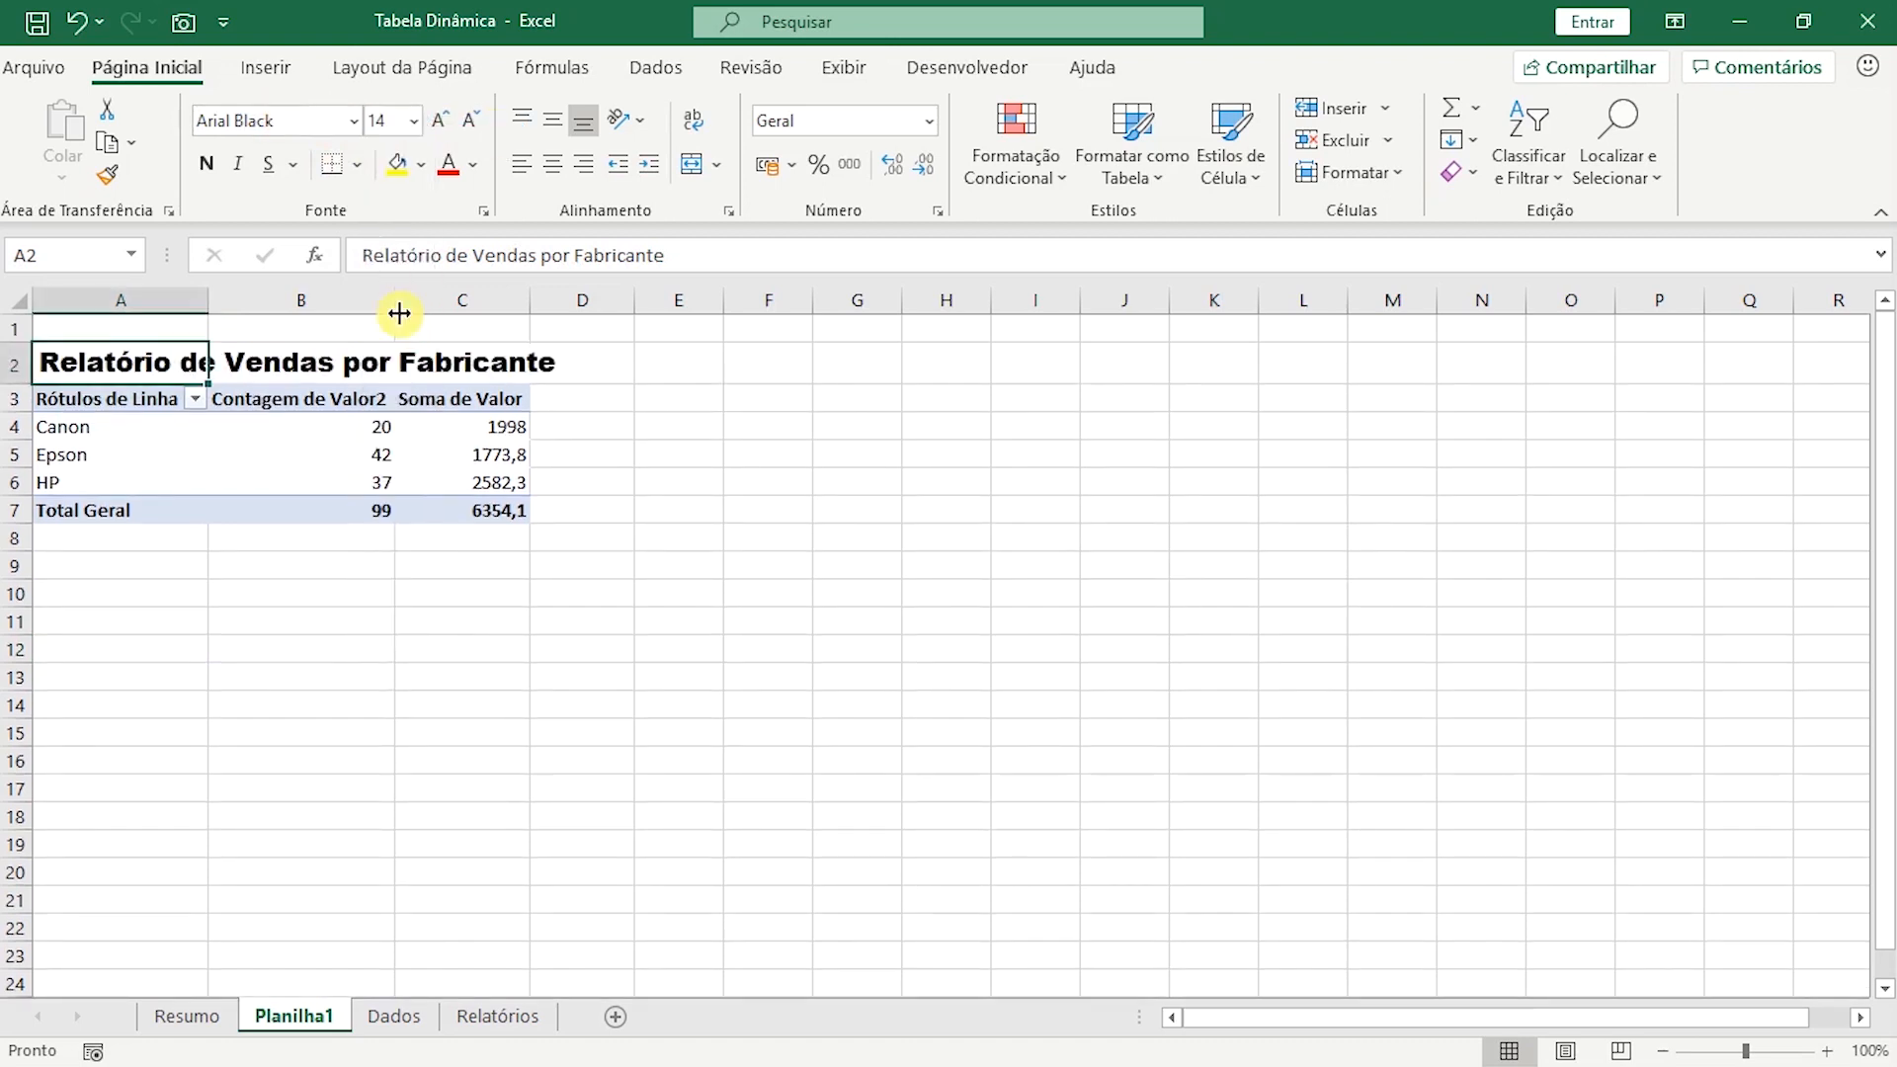
Rename the pivot table headers in A3, B3 and C3 as "Fabricantes", "Quant." and "R$".
left_click(116, 400)
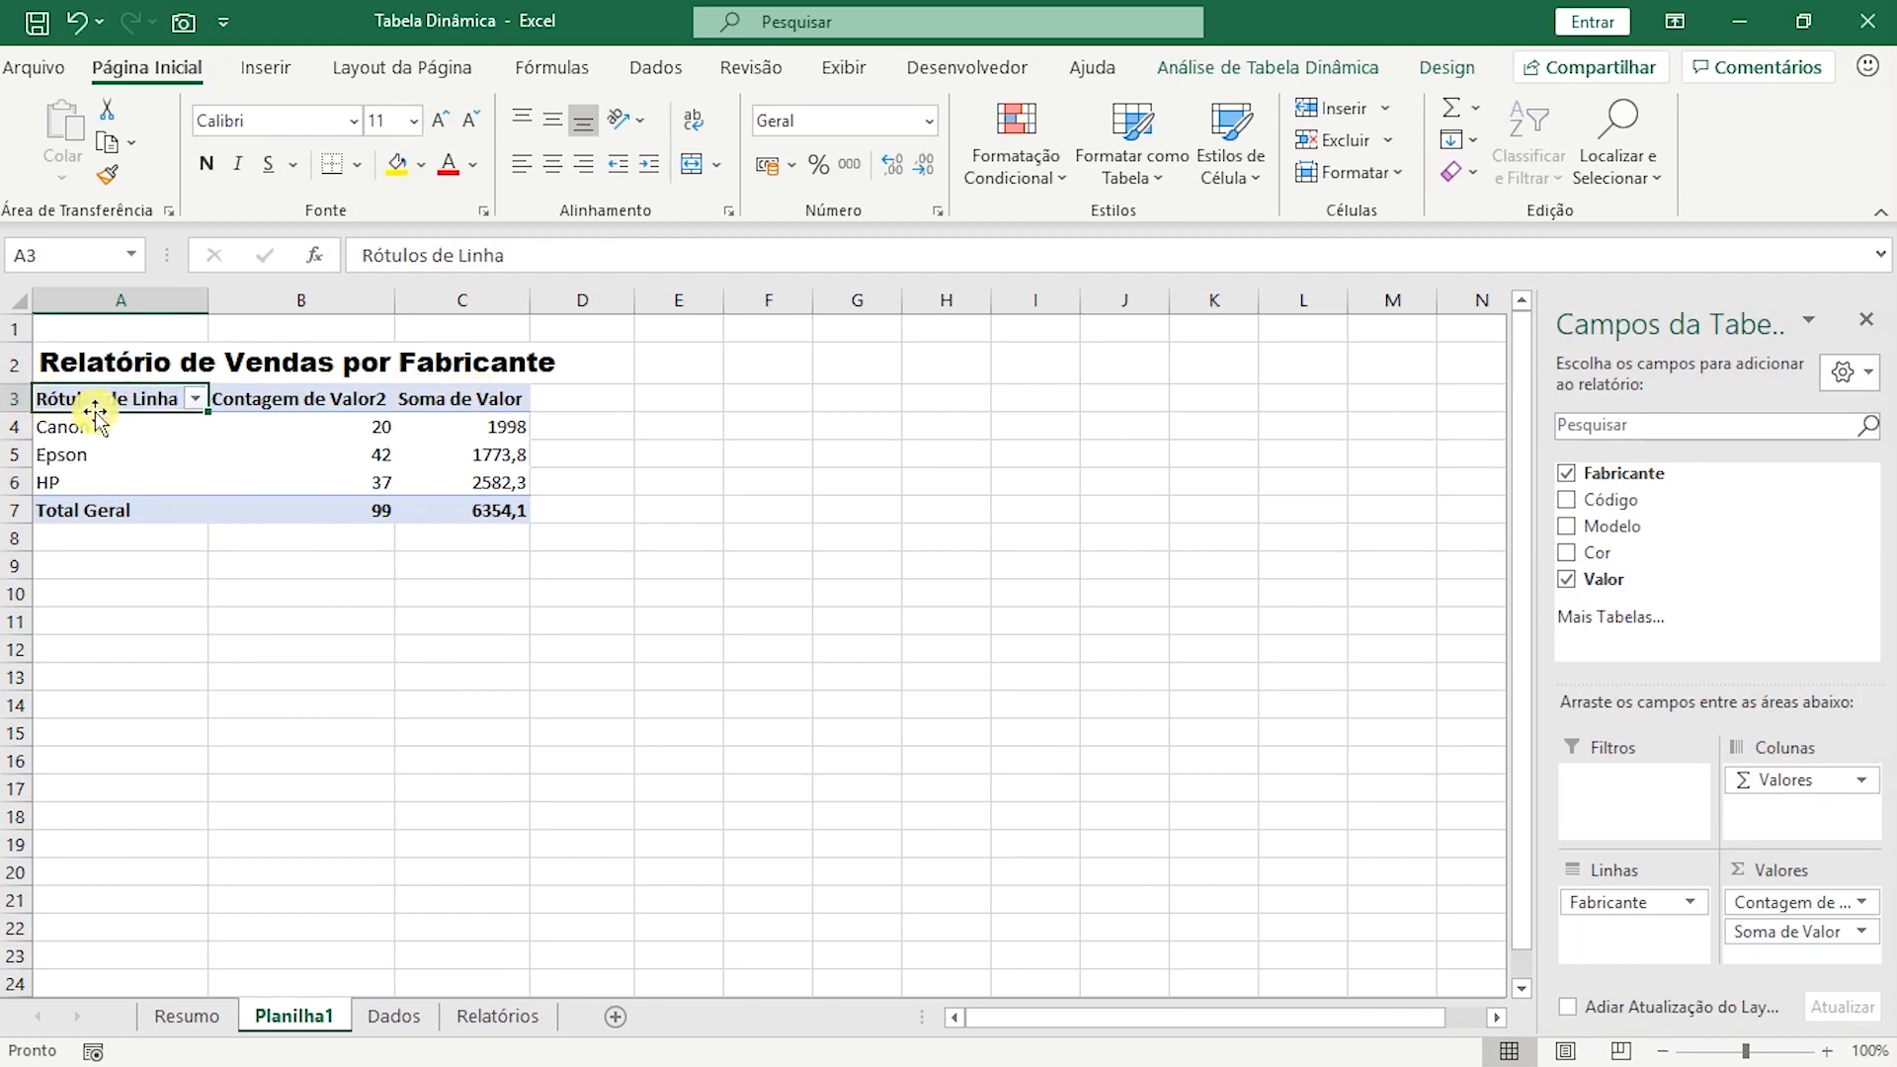
type("Fabricantes")
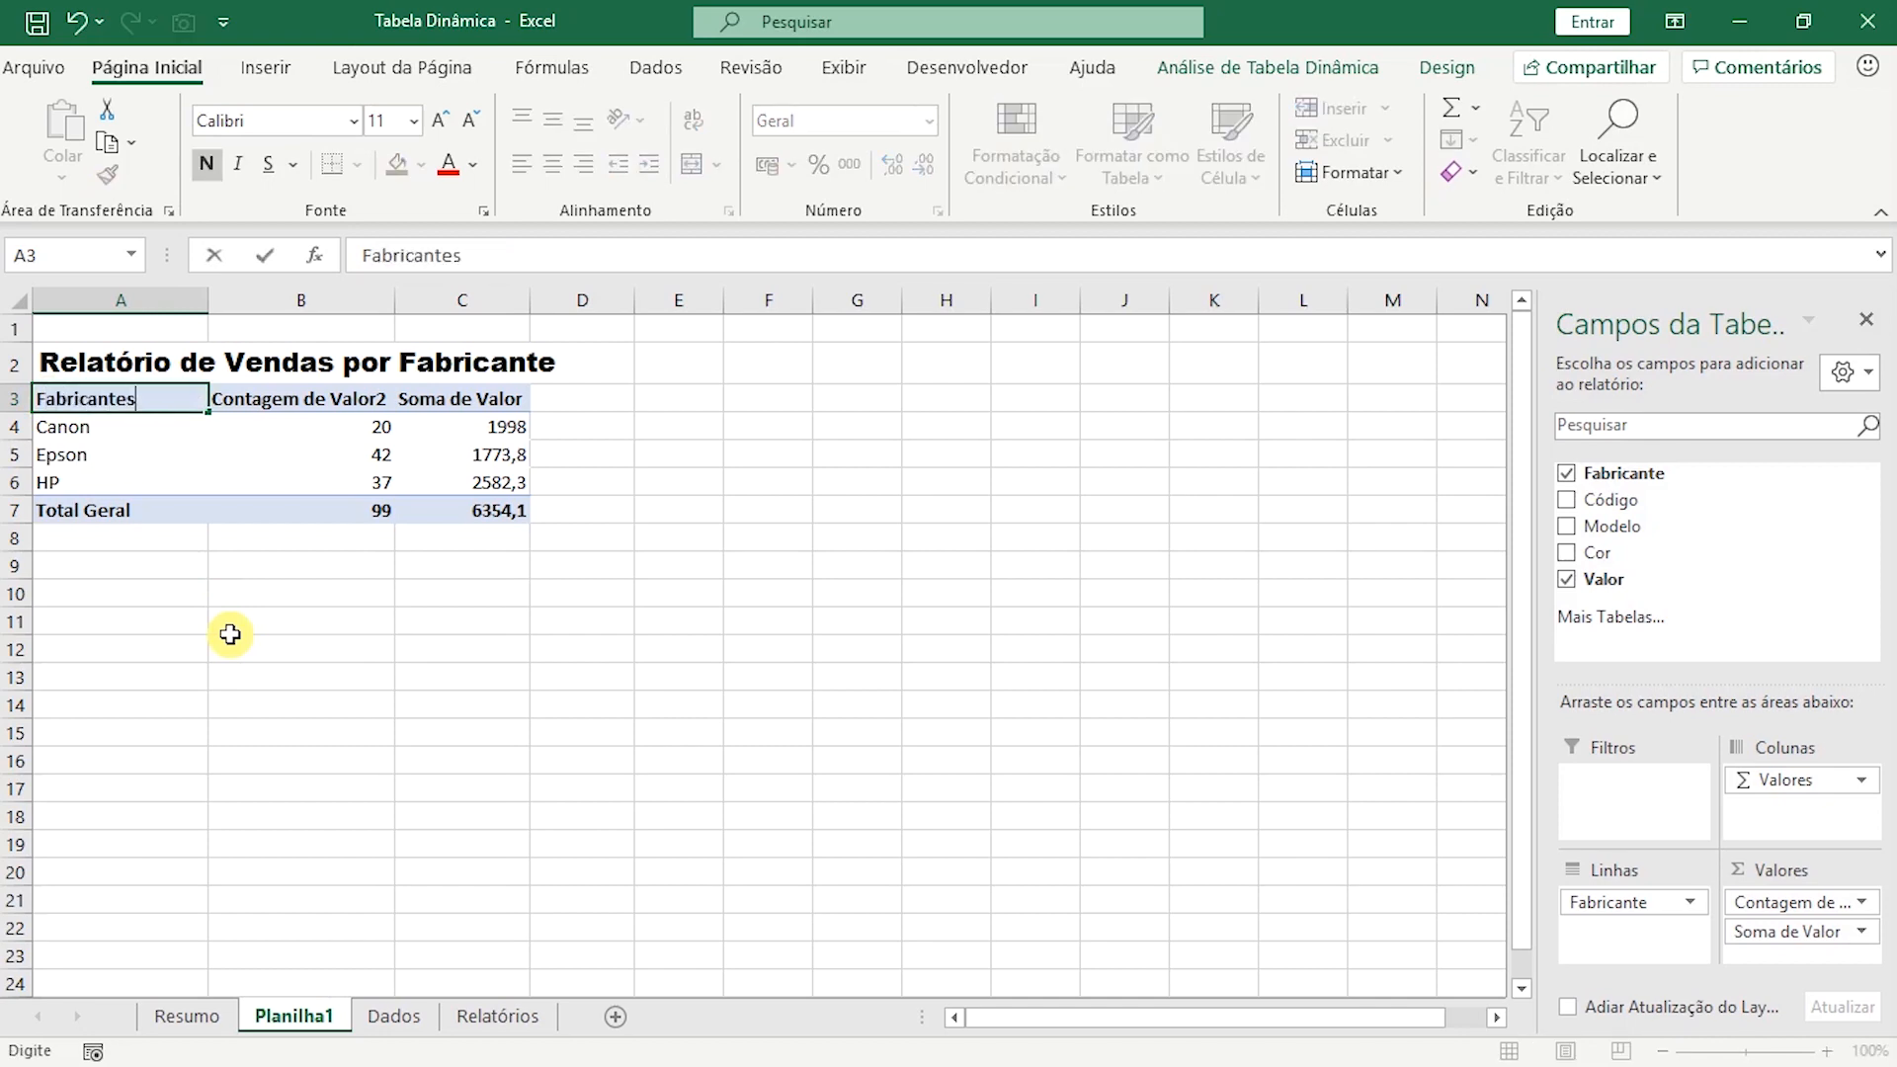
left_click(371, 402)
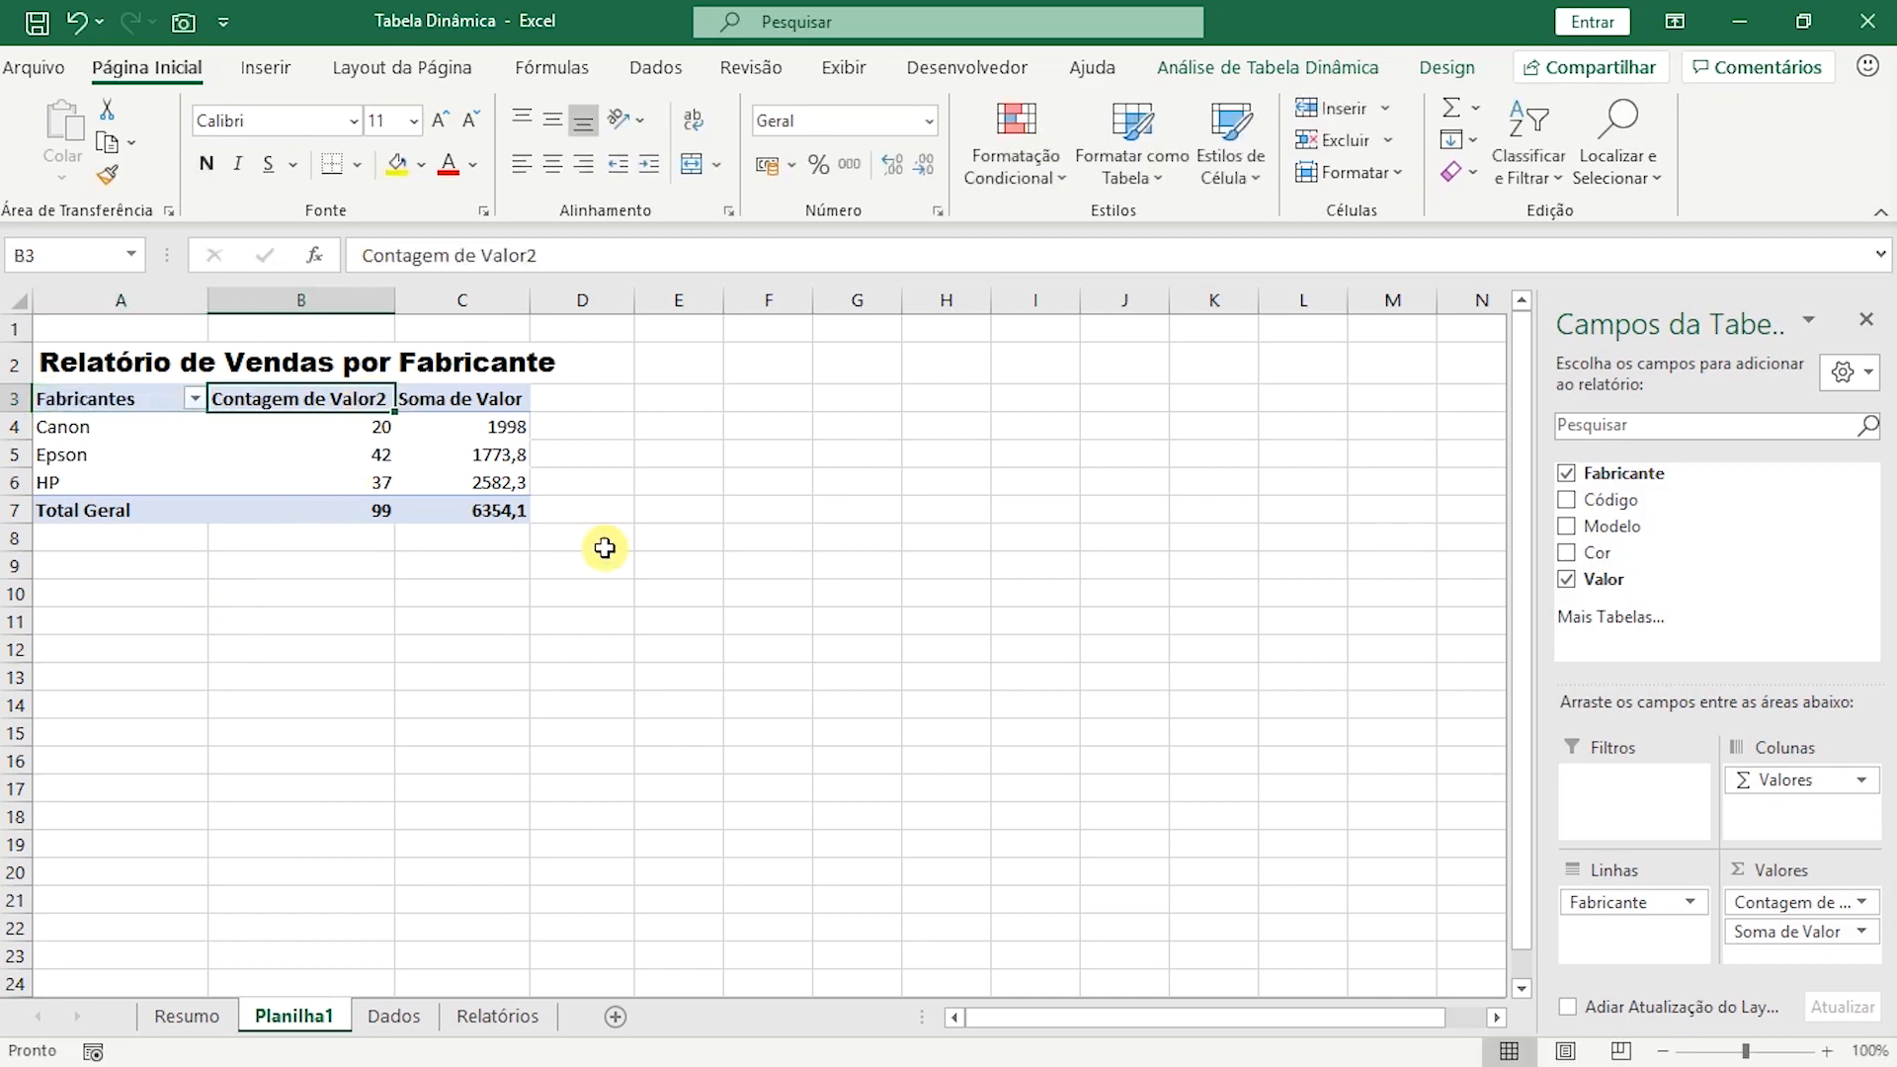
type("Qa")
type("uant.")
key("Tab")
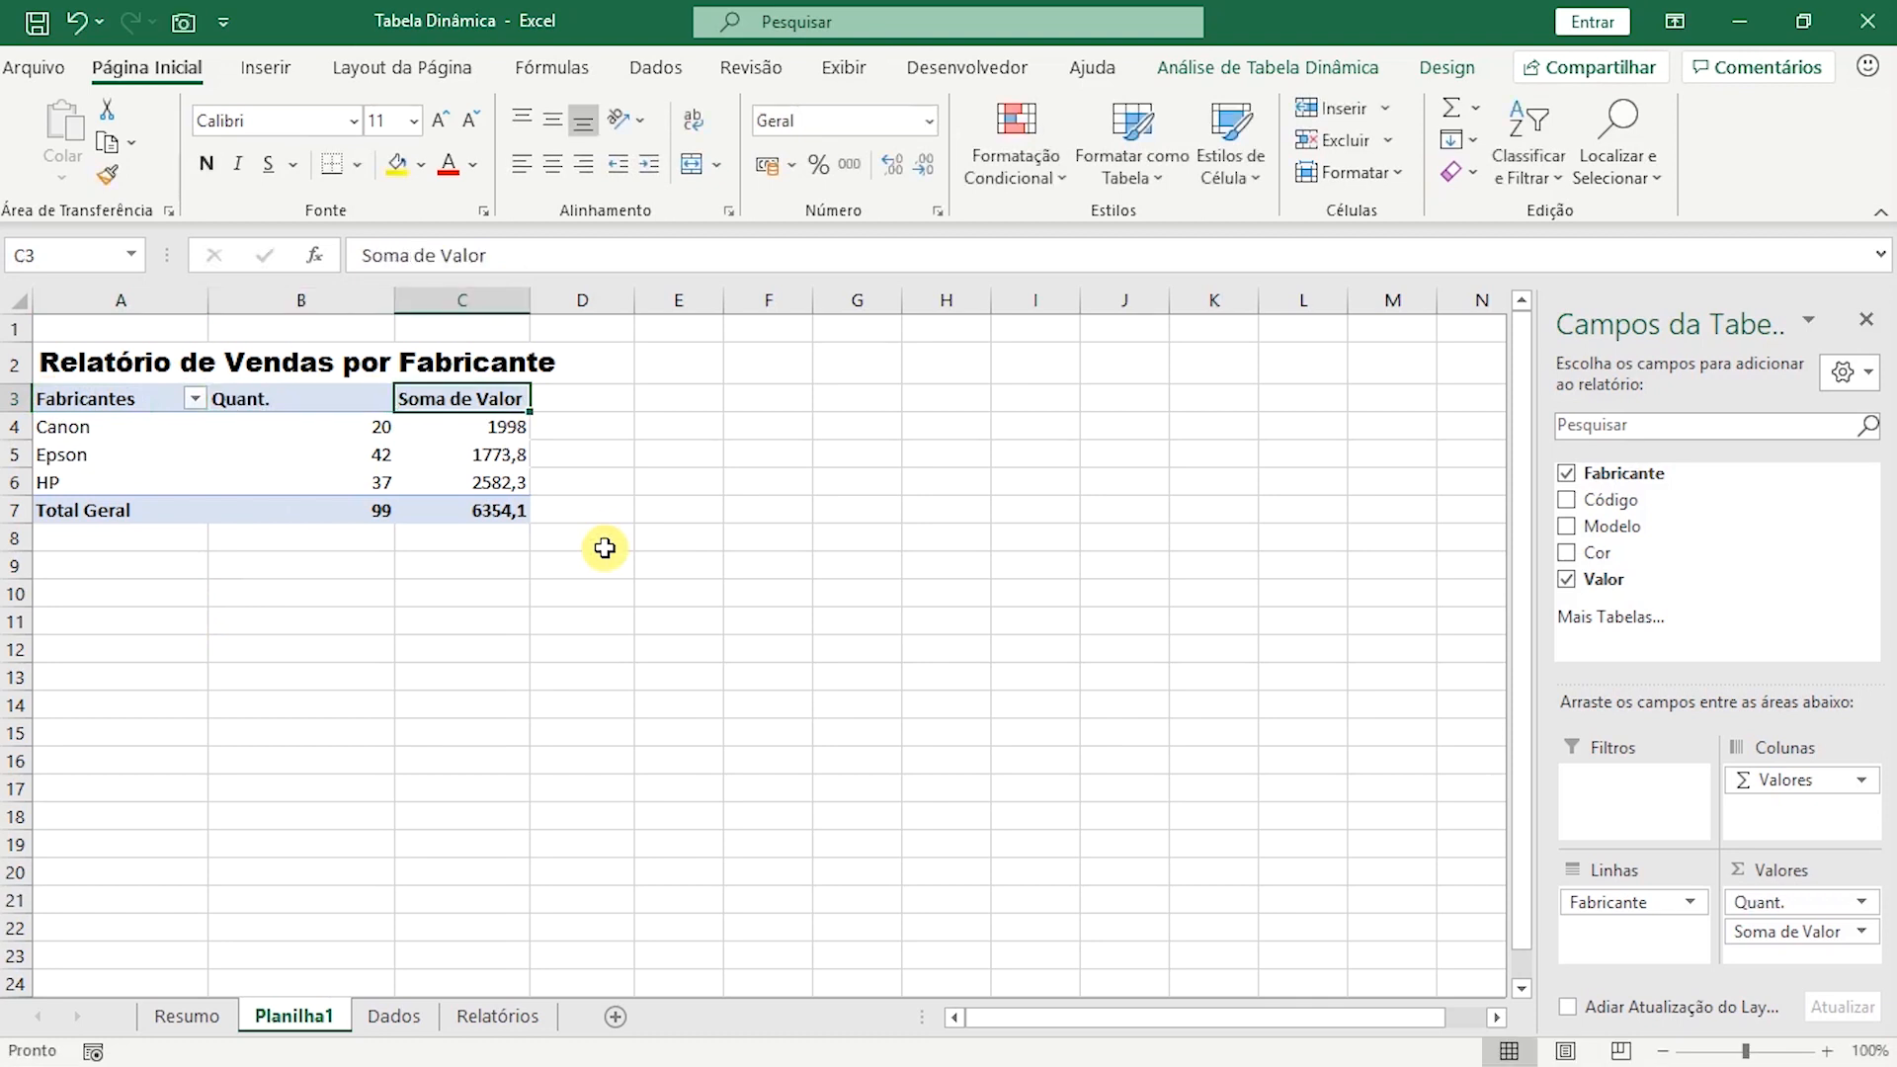
type("R$")
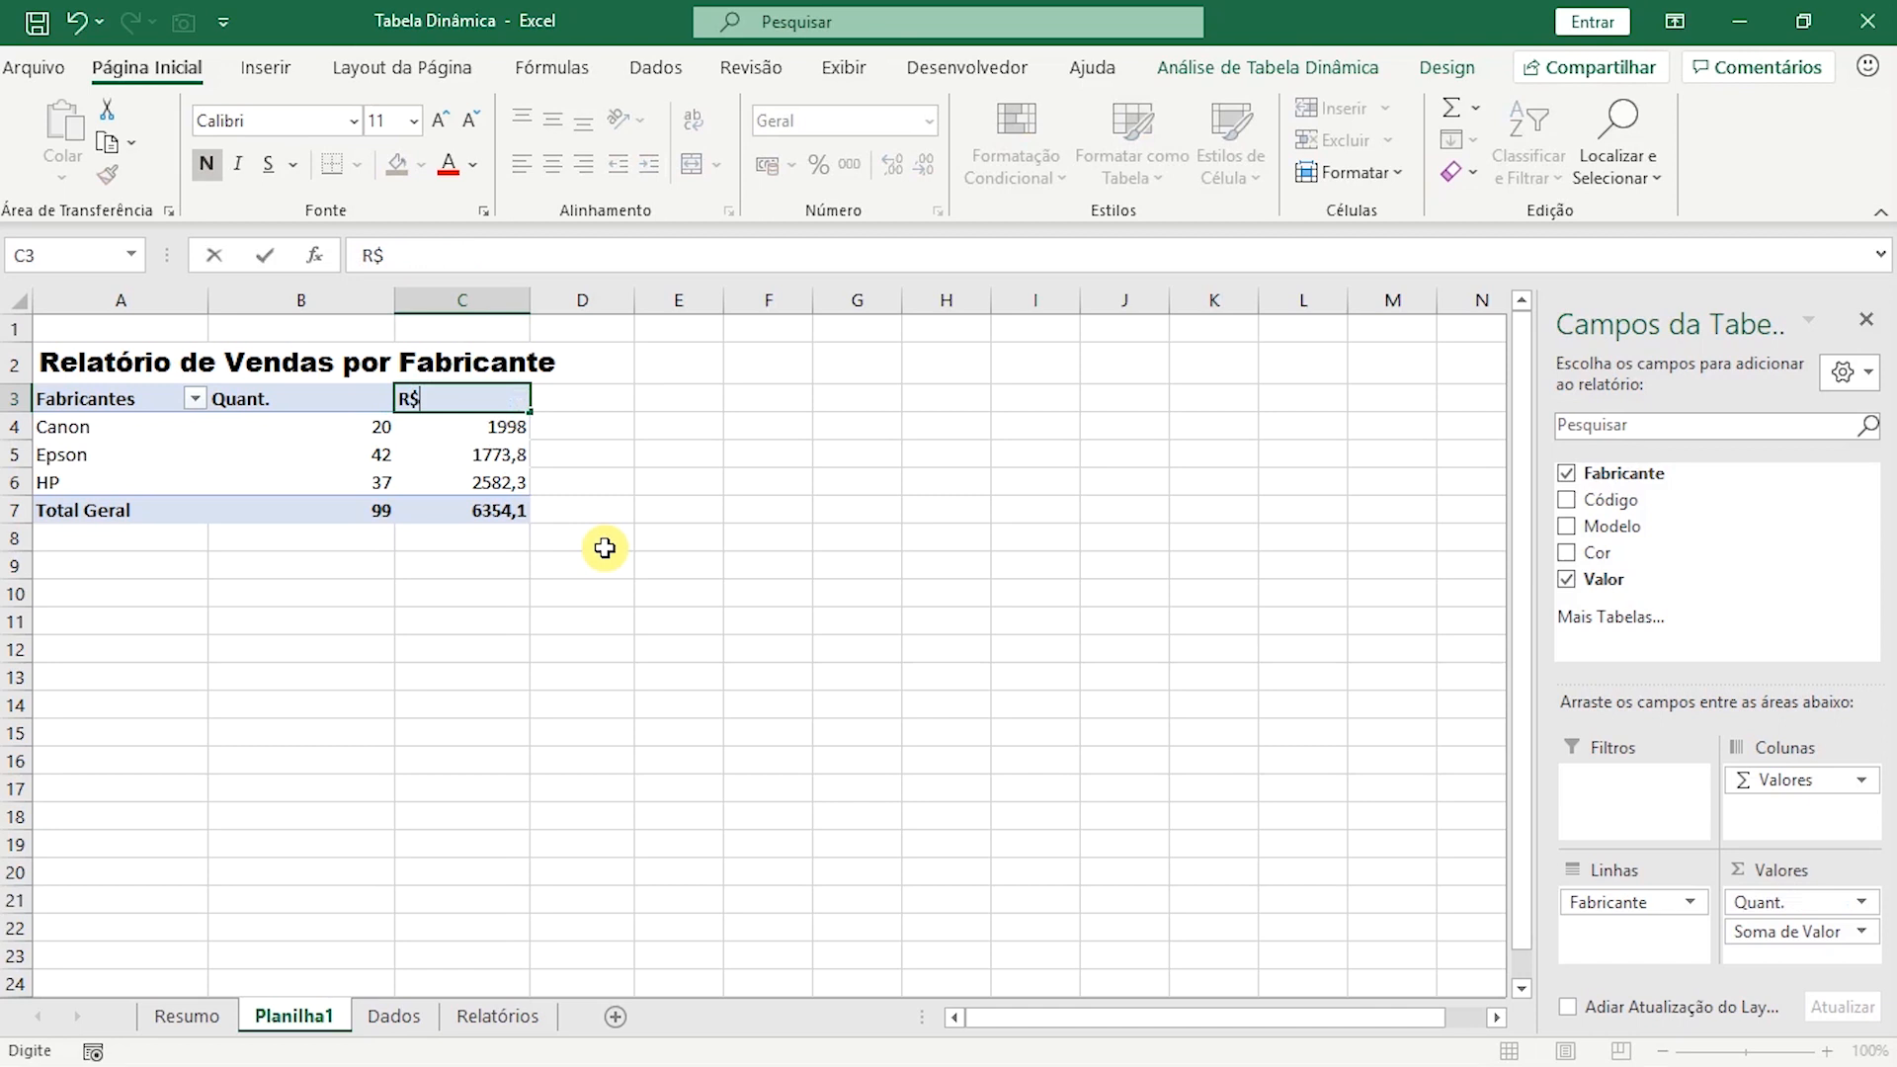
key("Return")
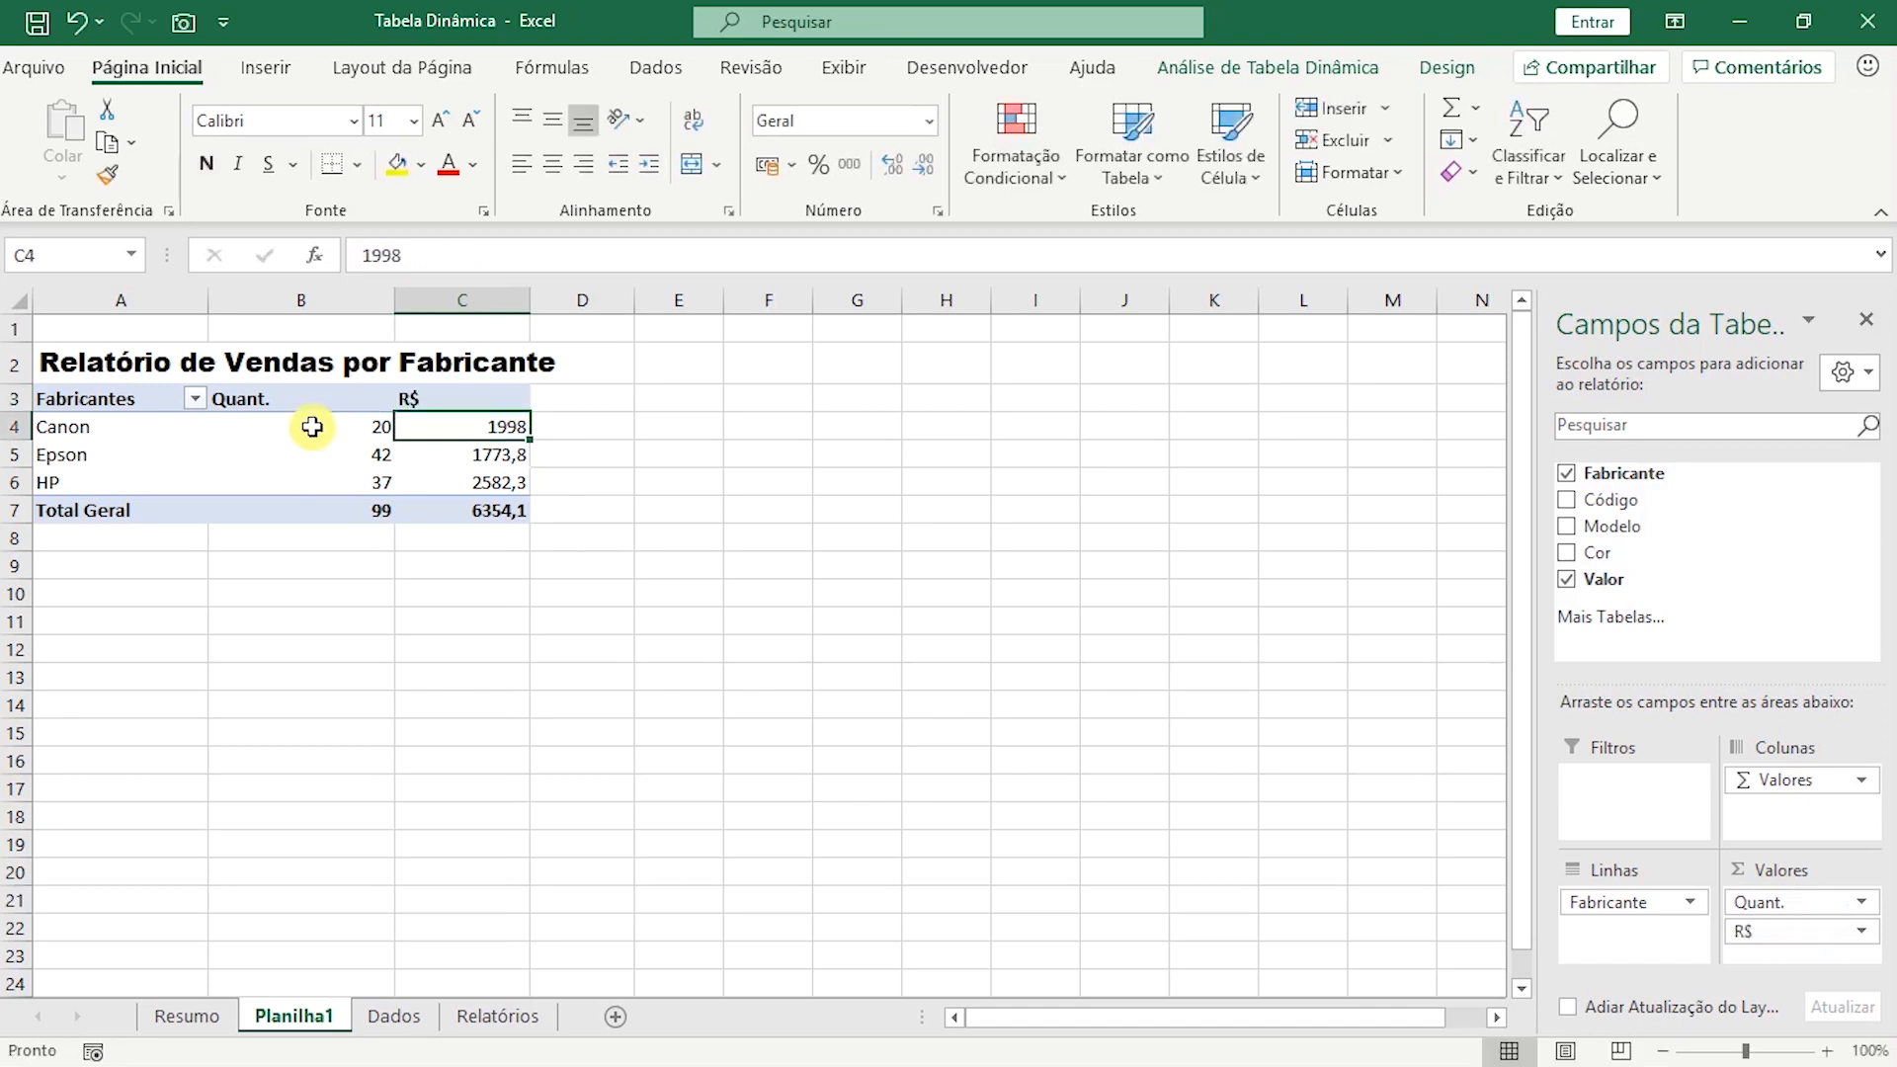
Centre the contents of the Quant. and R$ columns horizontally, from the headers through the grand total row.
left_click(315, 407)
left_click_drag(315, 407, 440, 515)
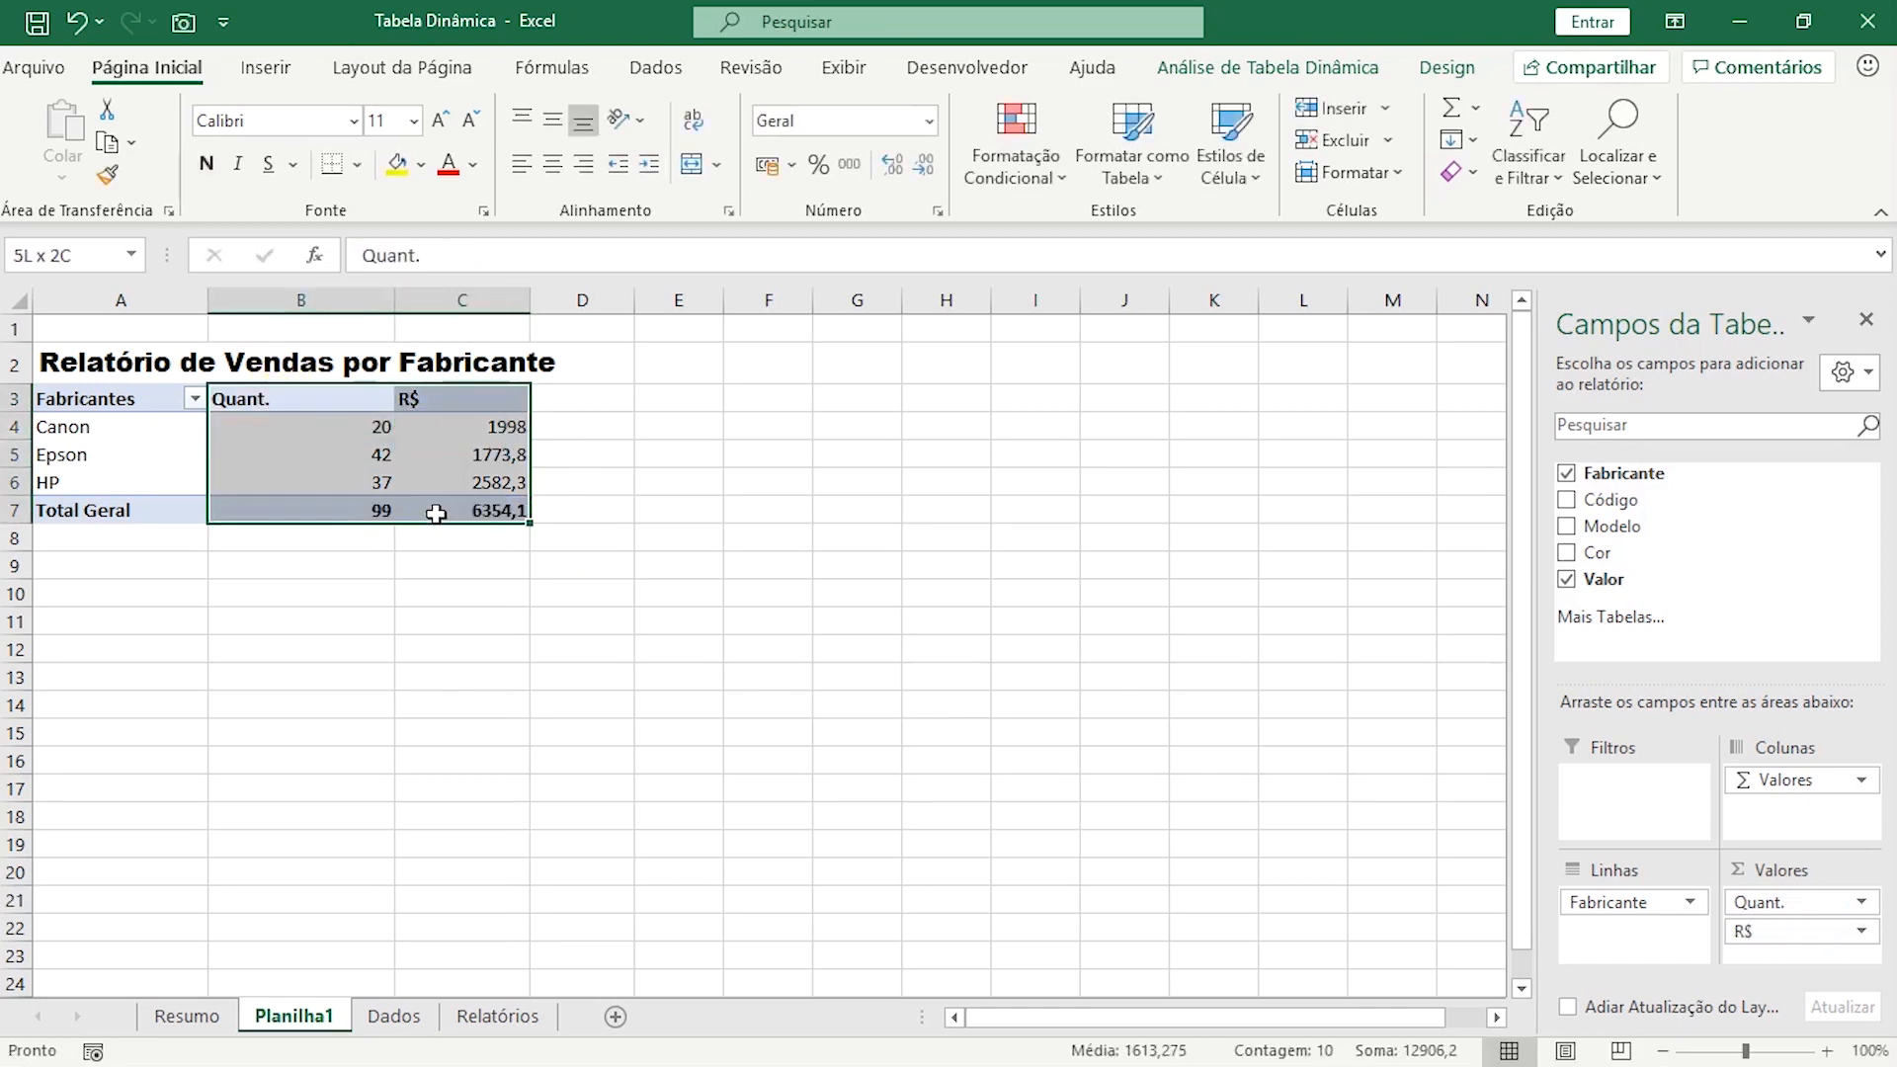
left_click(550, 166)
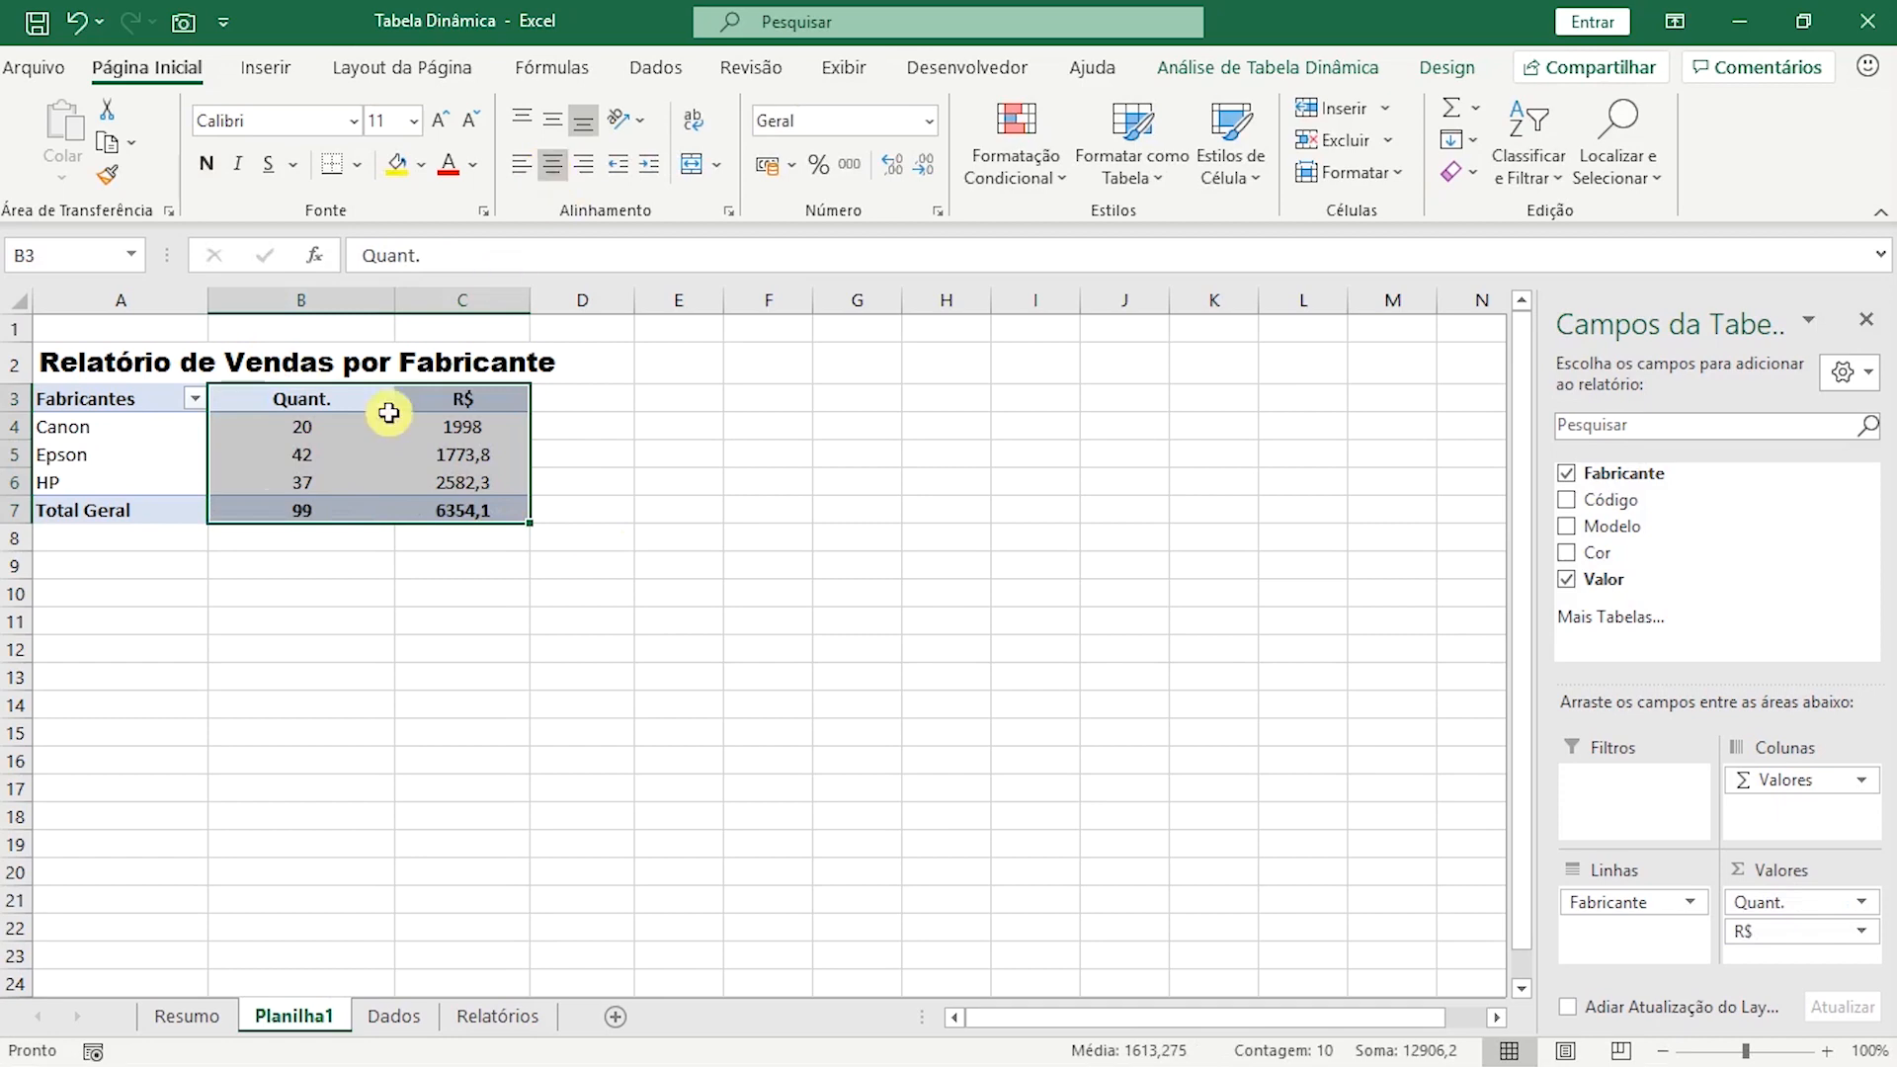
left_click(141, 415)
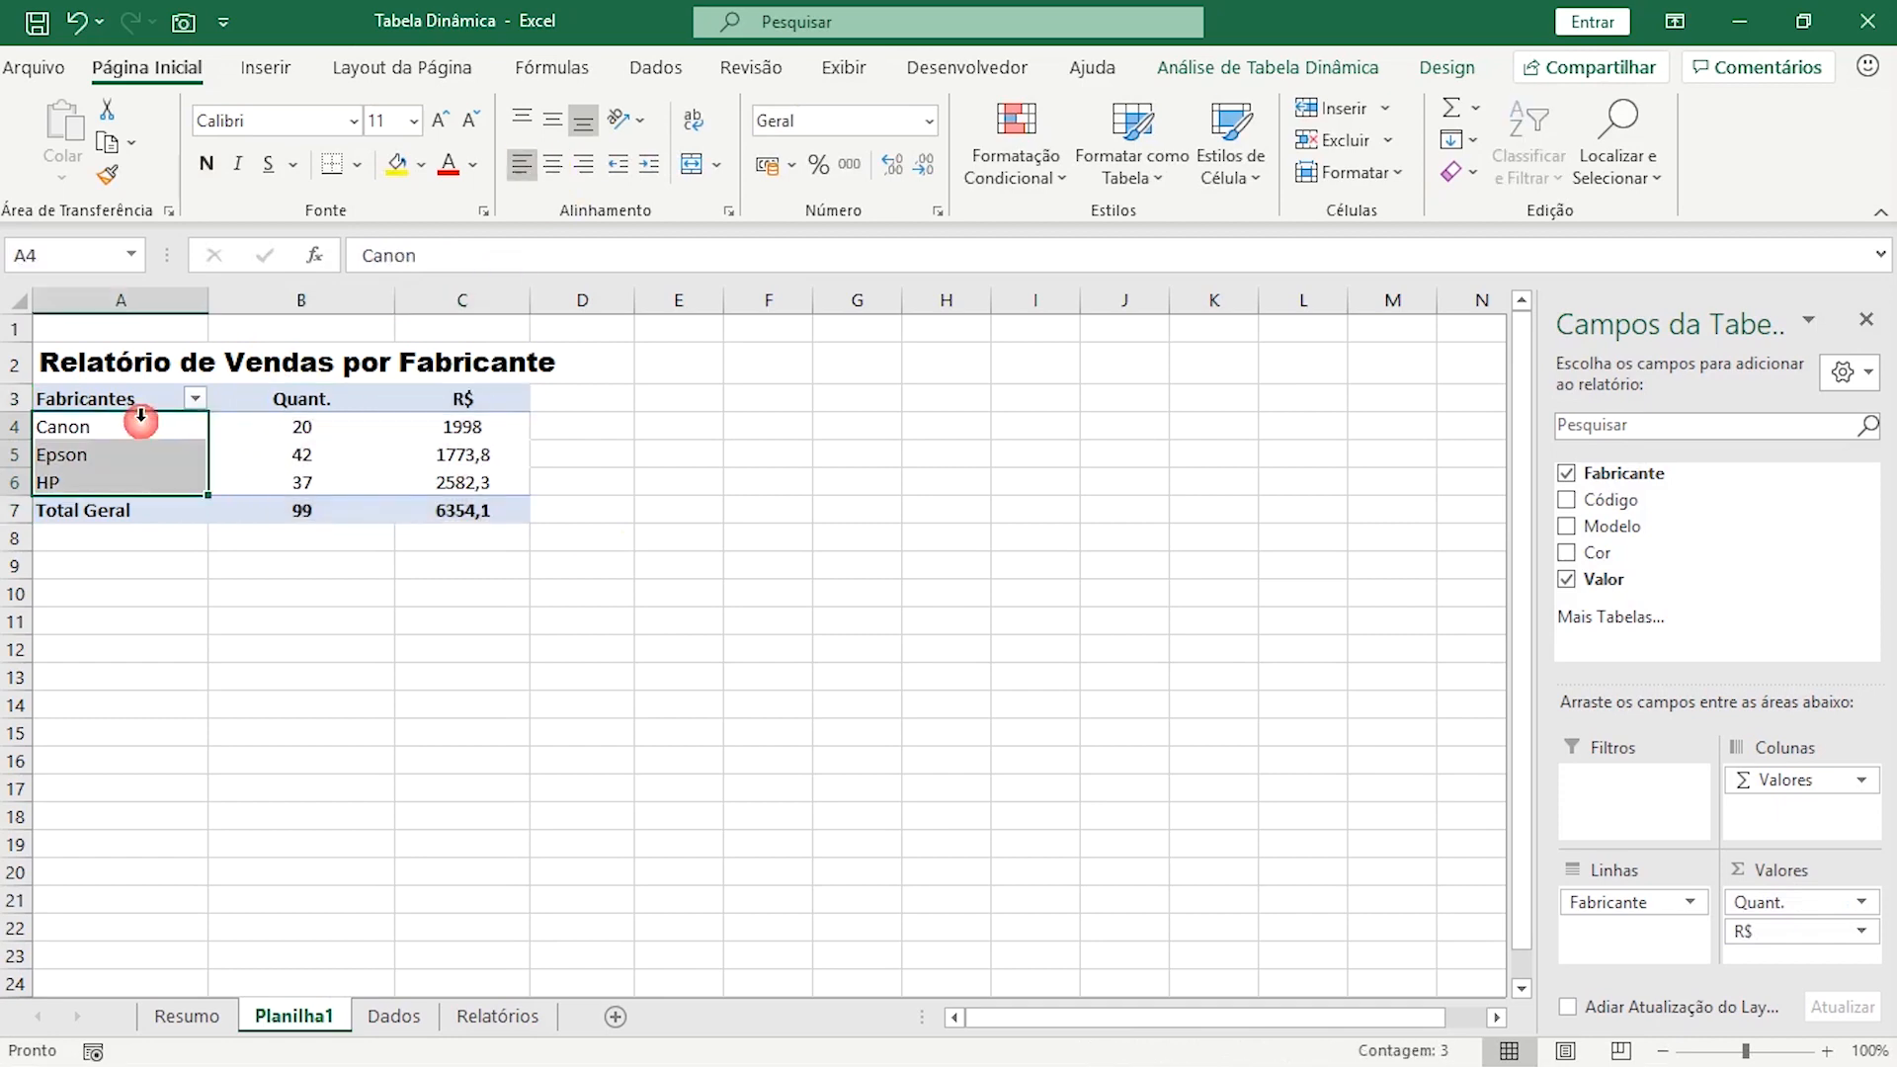
left_click(265, 459)
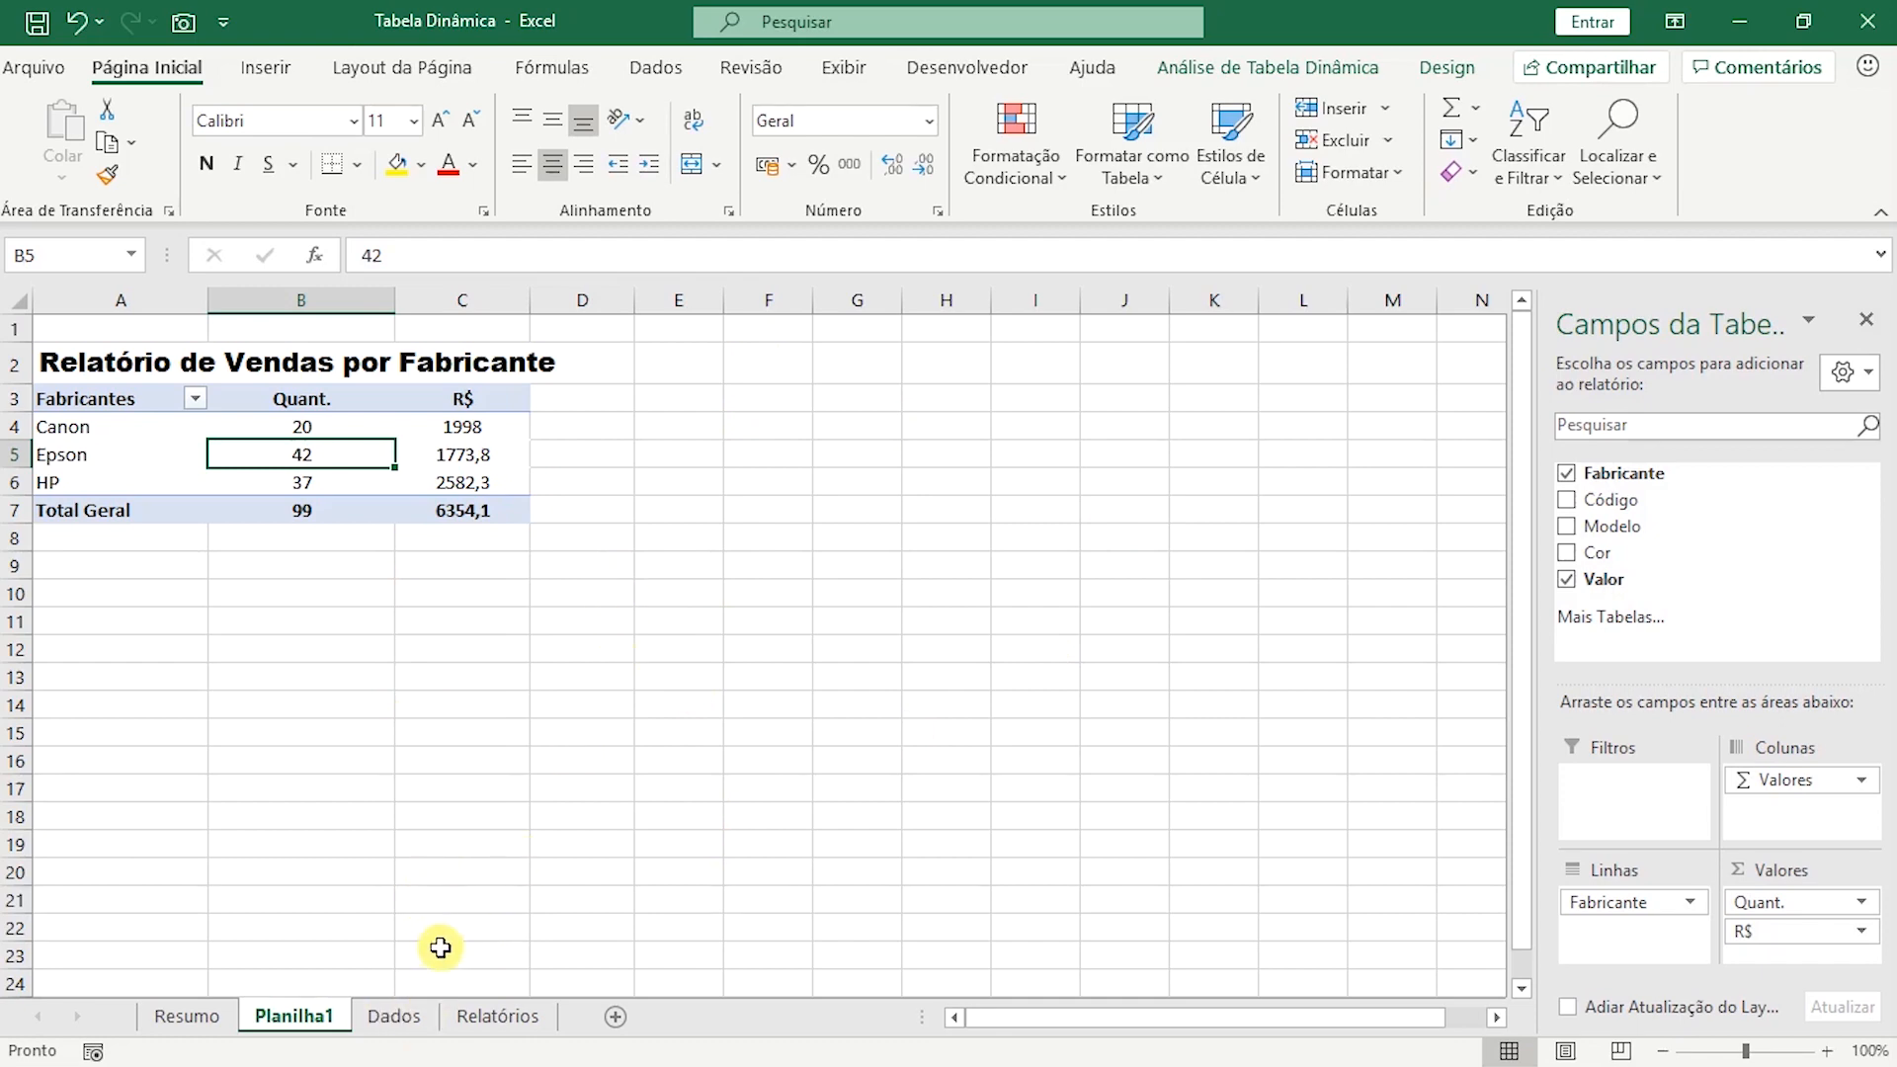
Name the entire printer cartridge data range on the Dados sheet "dados".
left_click(401, 1018)
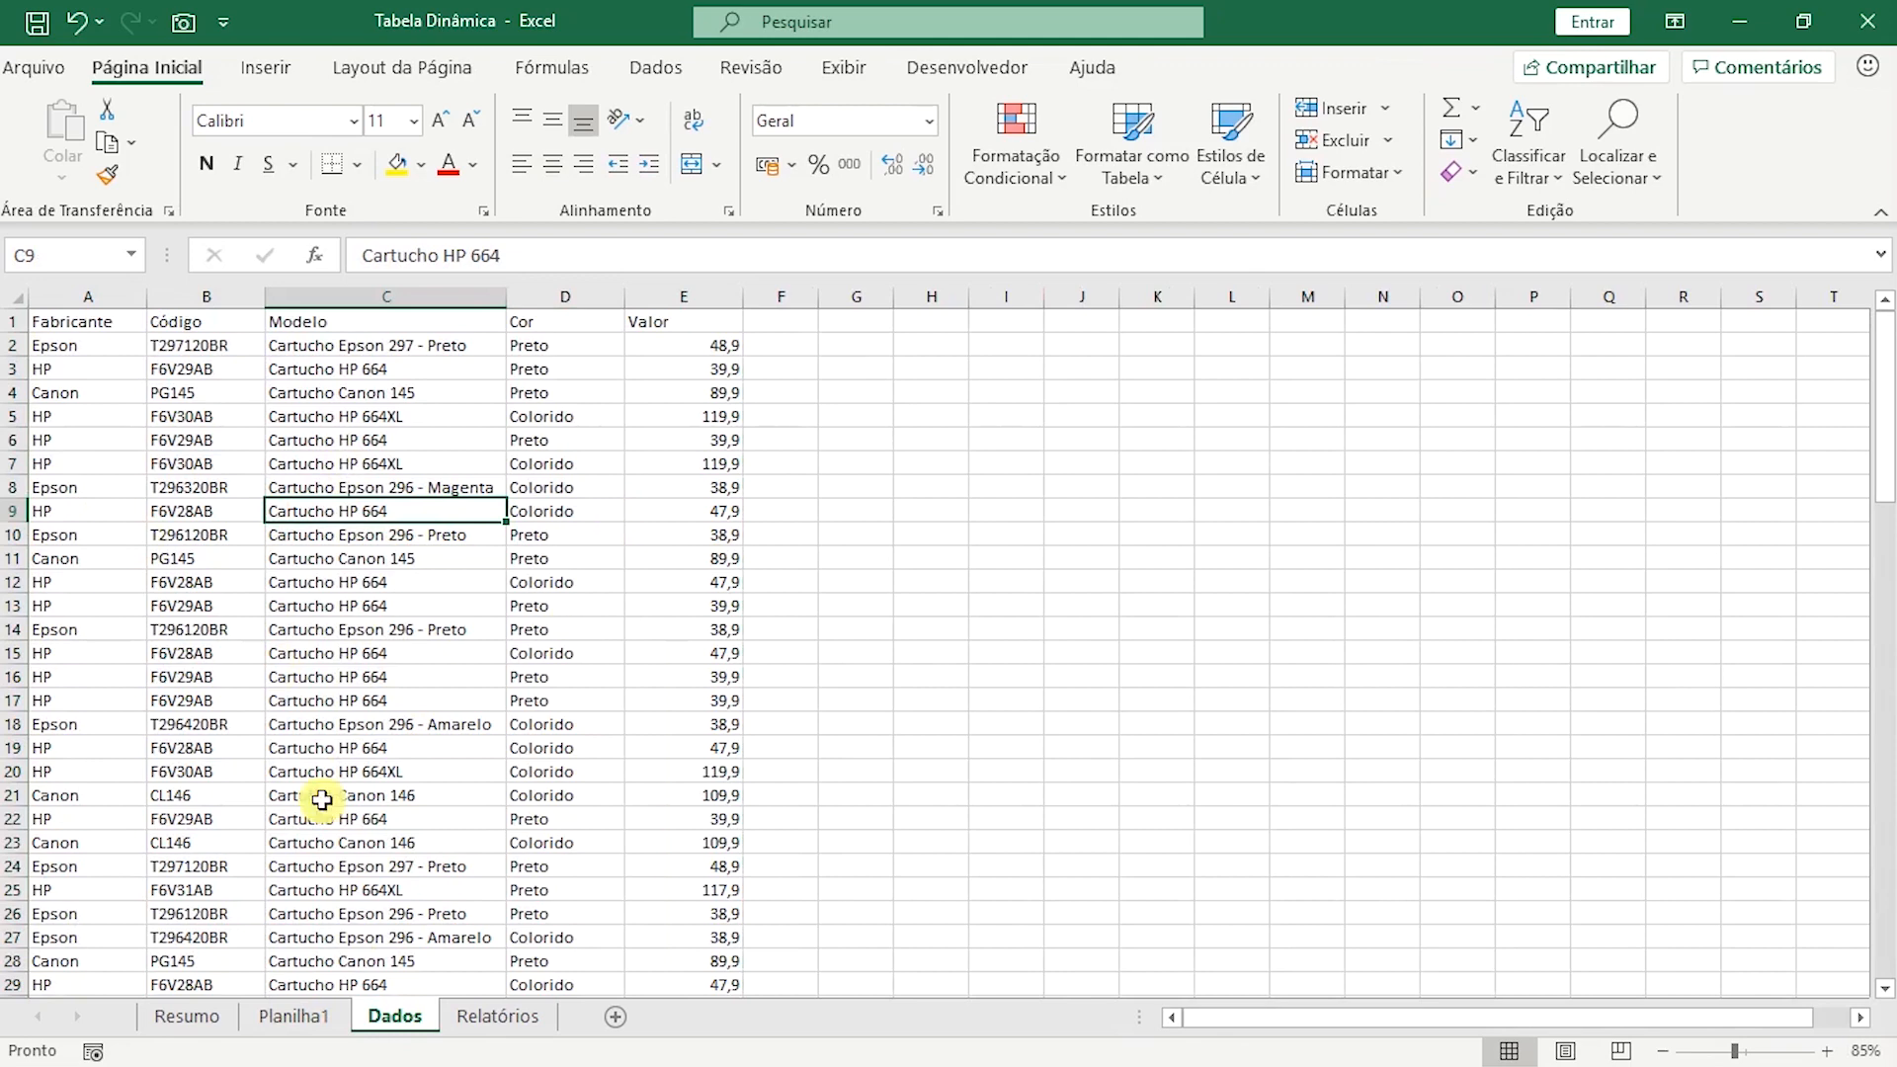
left_click(362, 623)
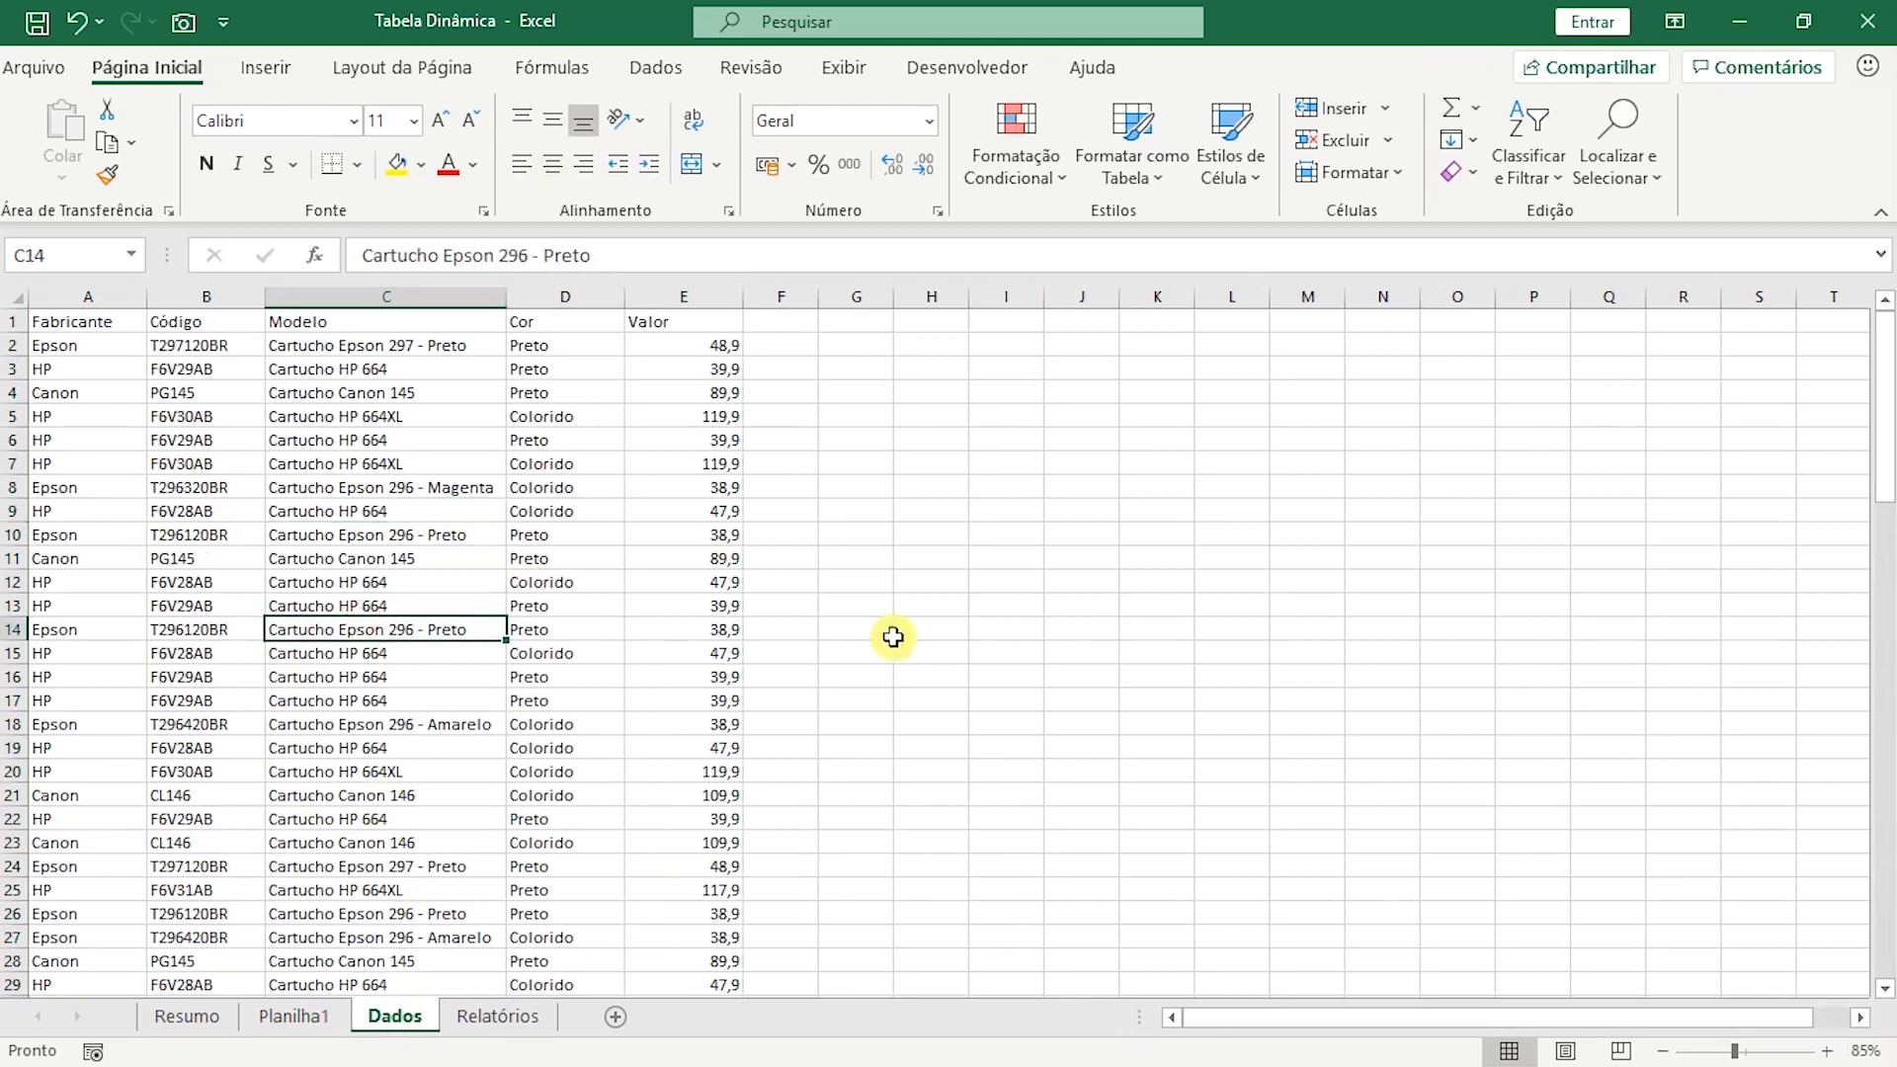
key("ctrl+a")
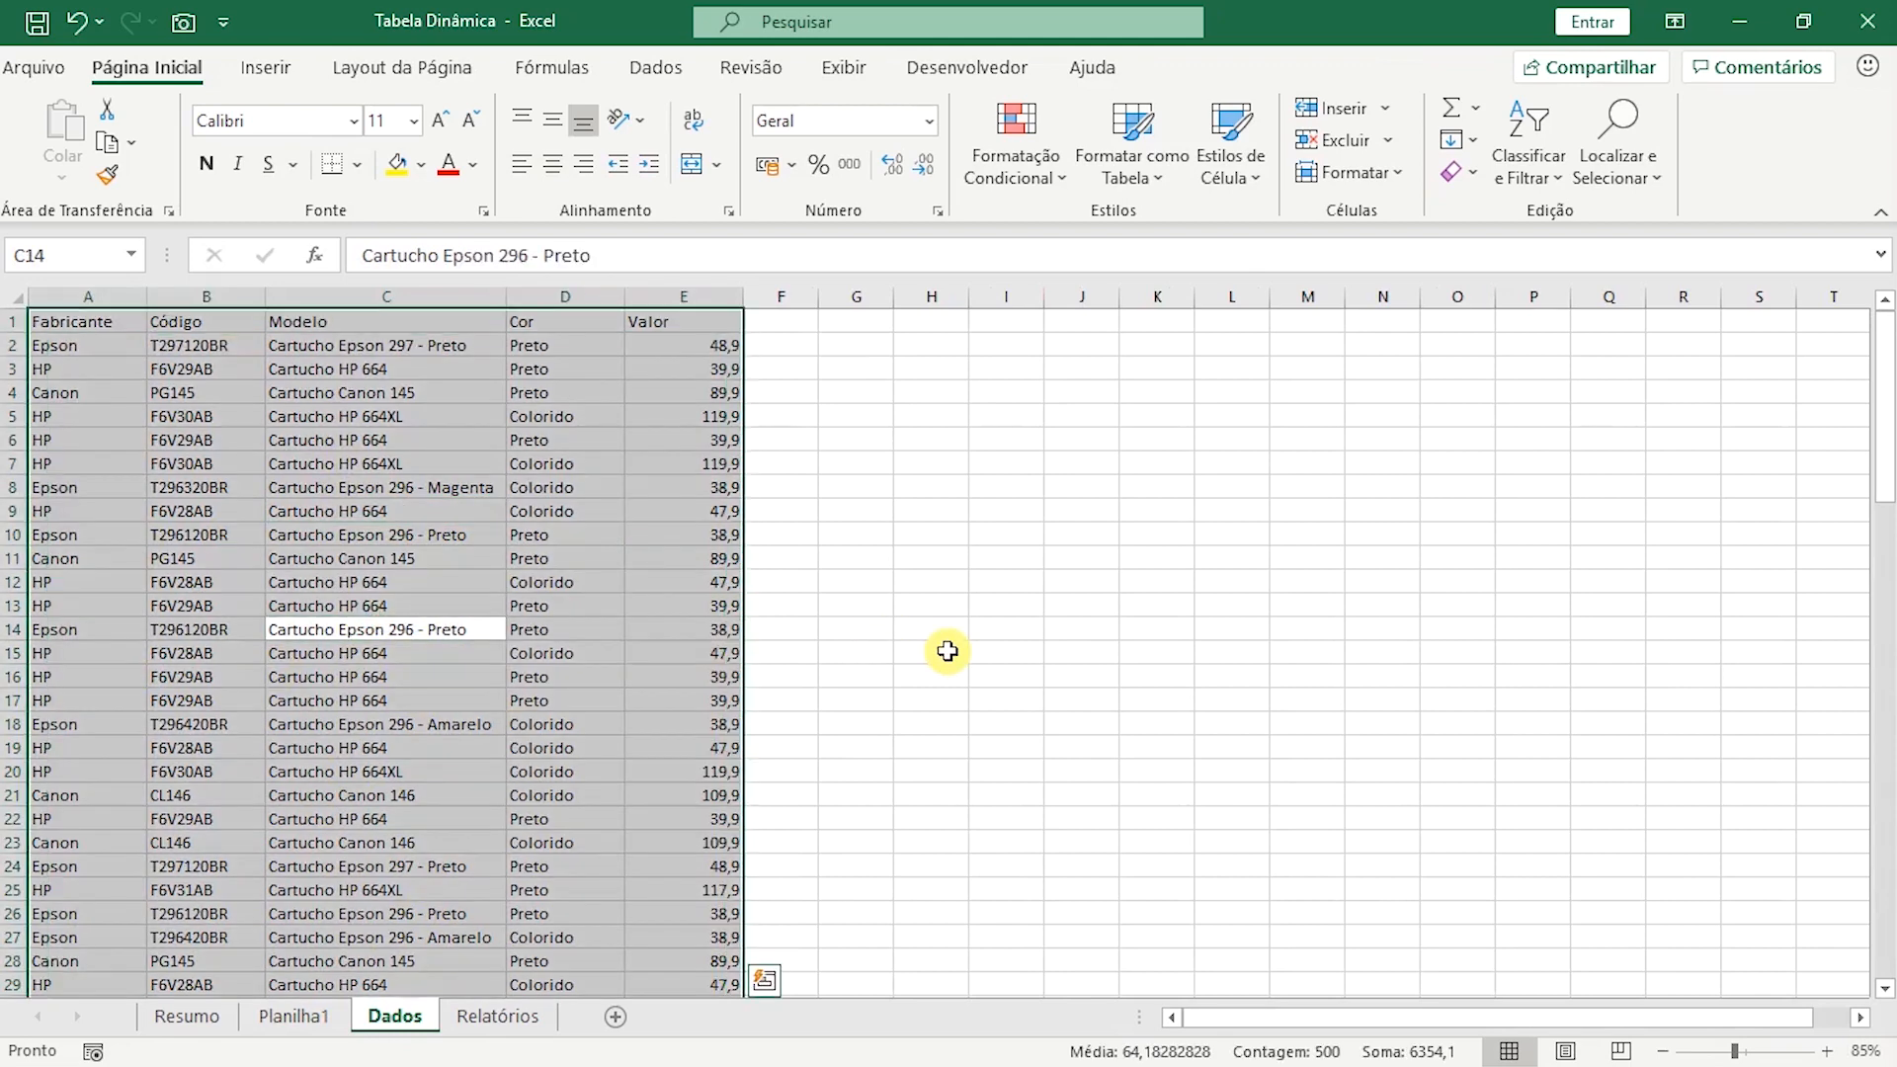
left_click(50, 255)
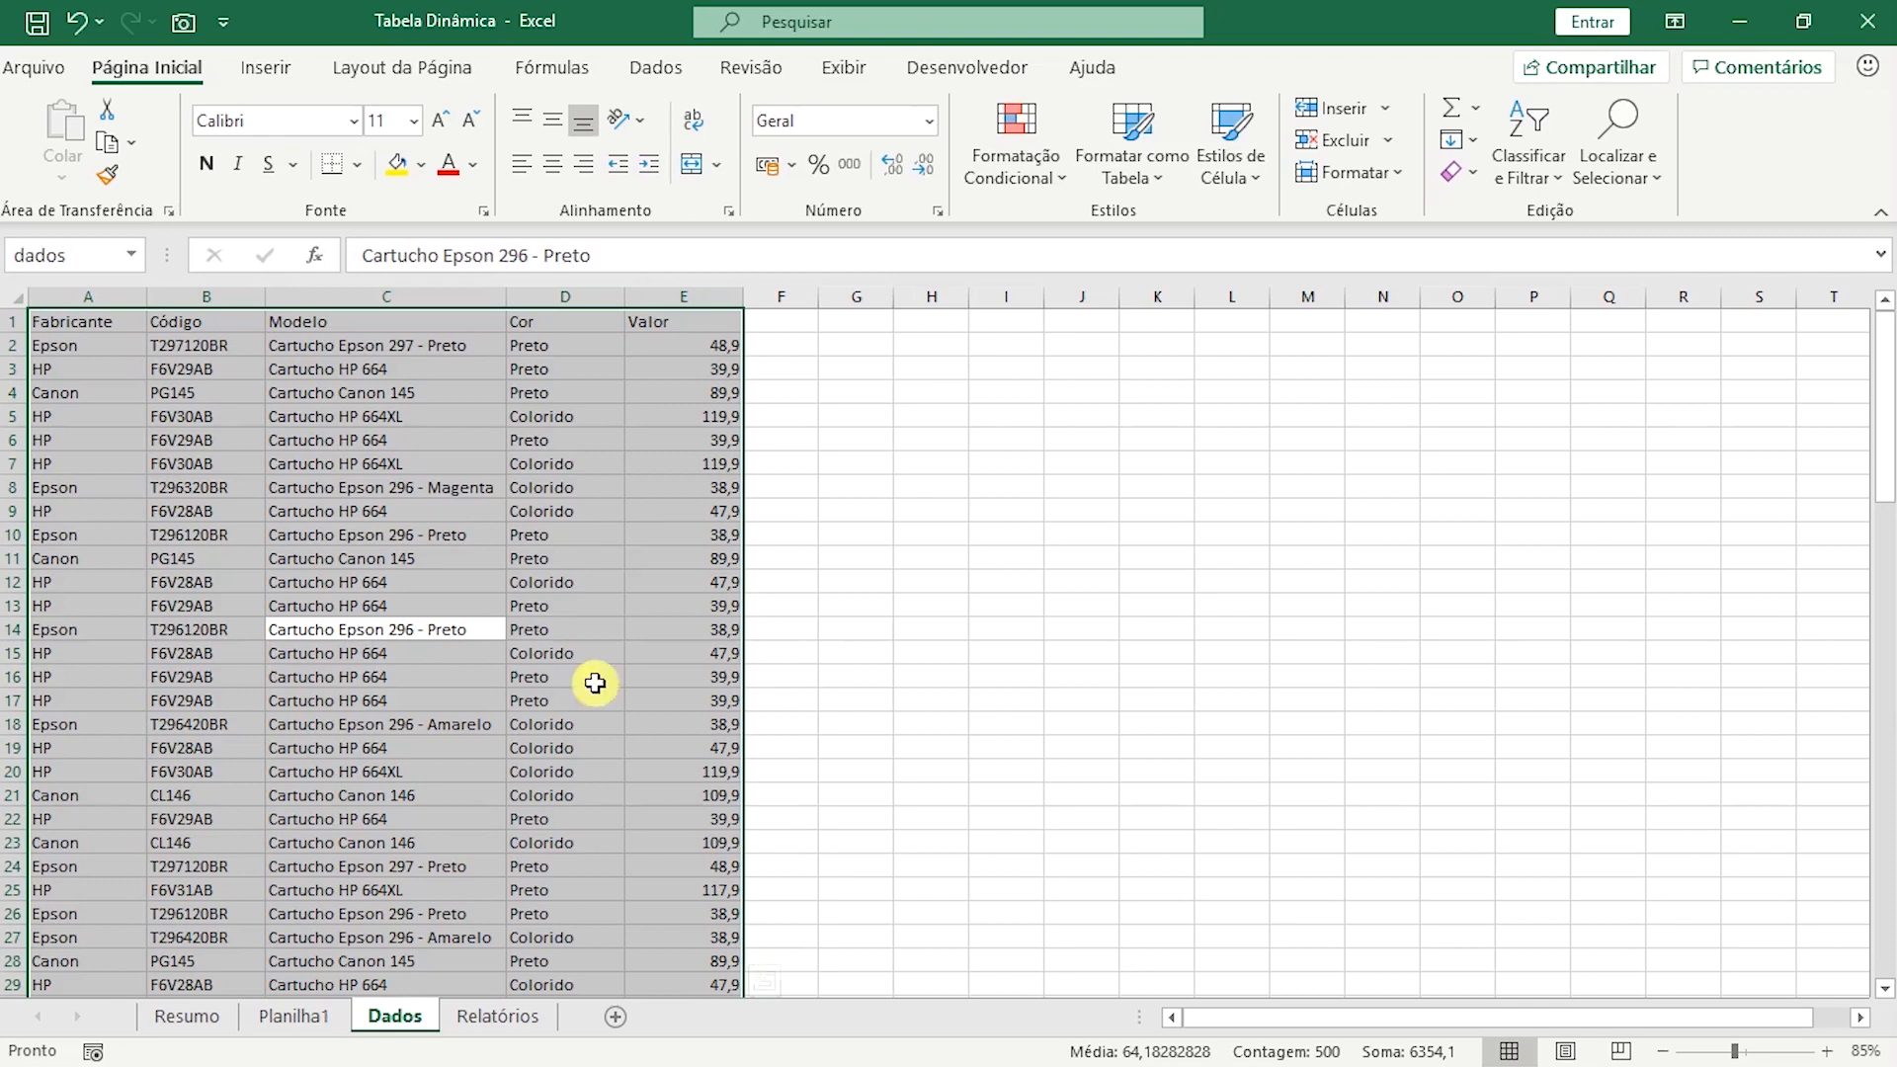
scroll(622, 749, "down", 5)
scroll(614, 741, "up", 5)
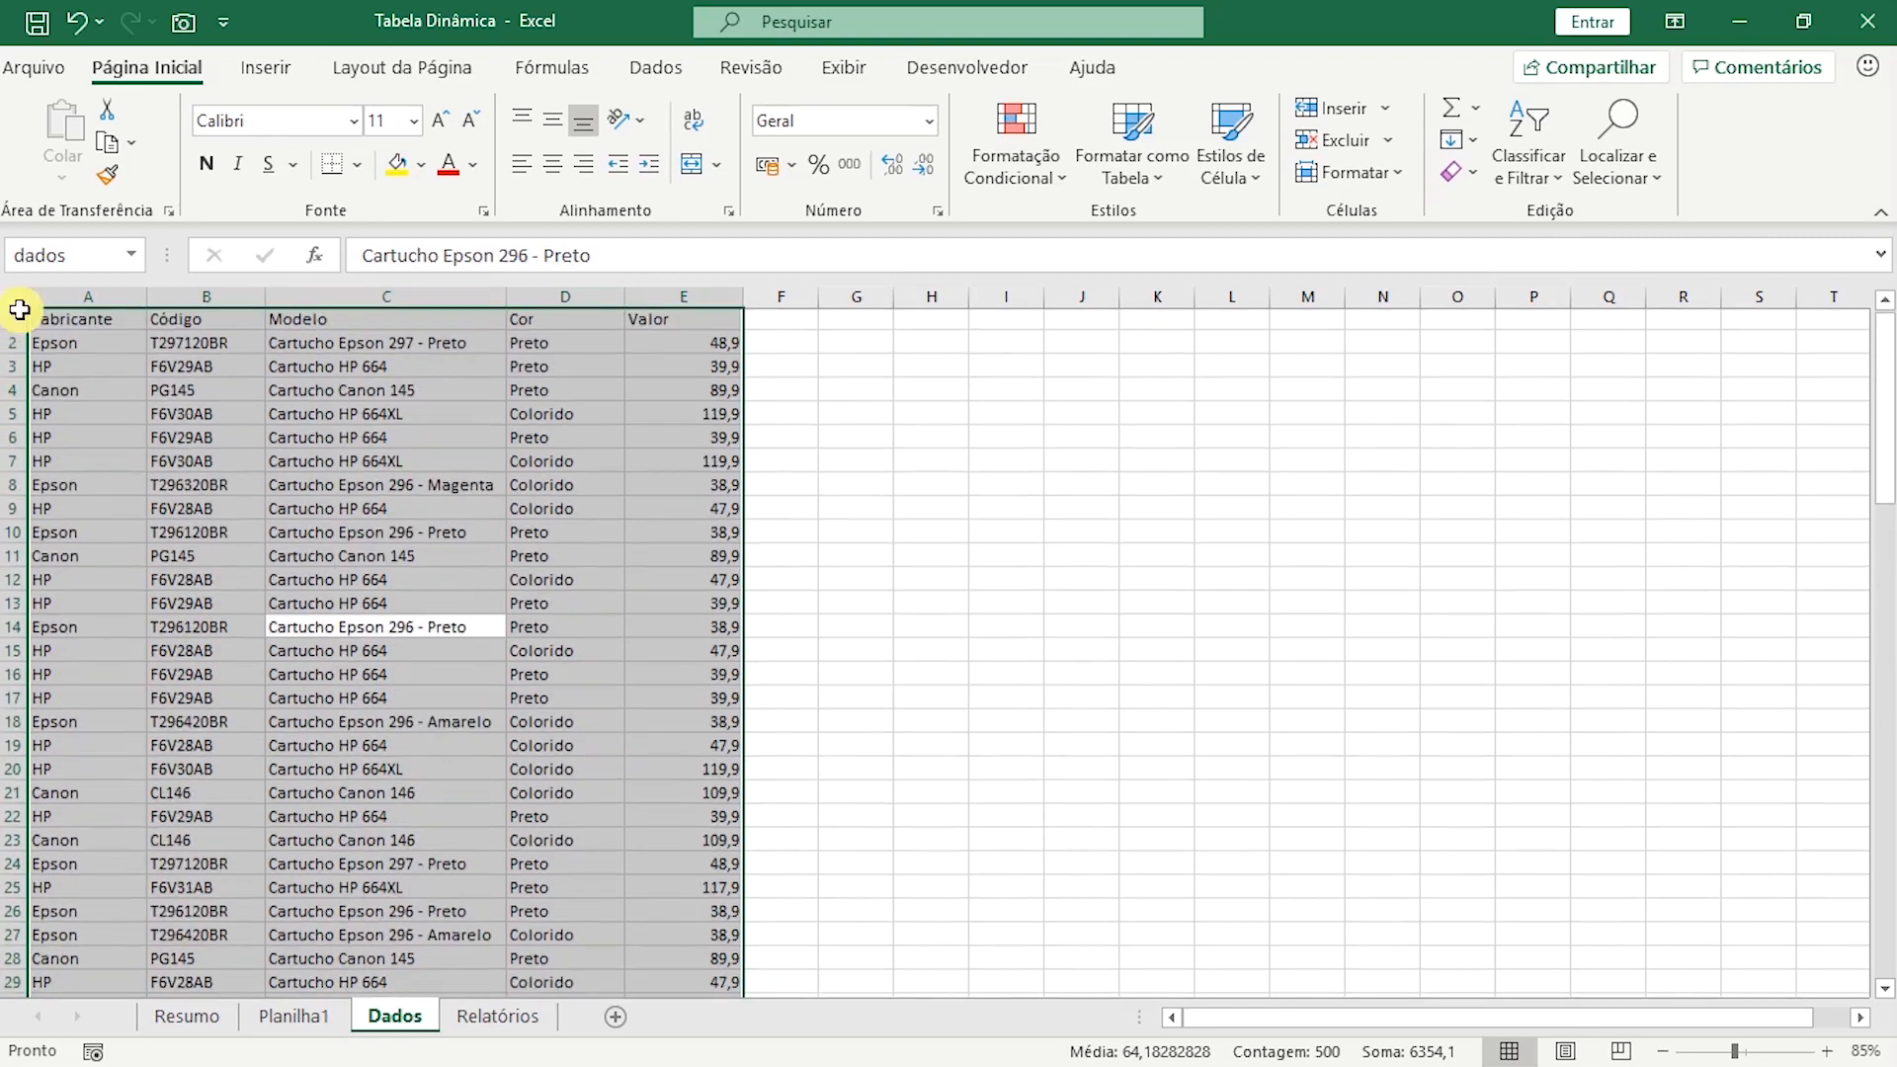
Create a second pivot table from the named range "dados", placed on the existing sheet at Planilha1 cell E3.
left_click(321, 1023)
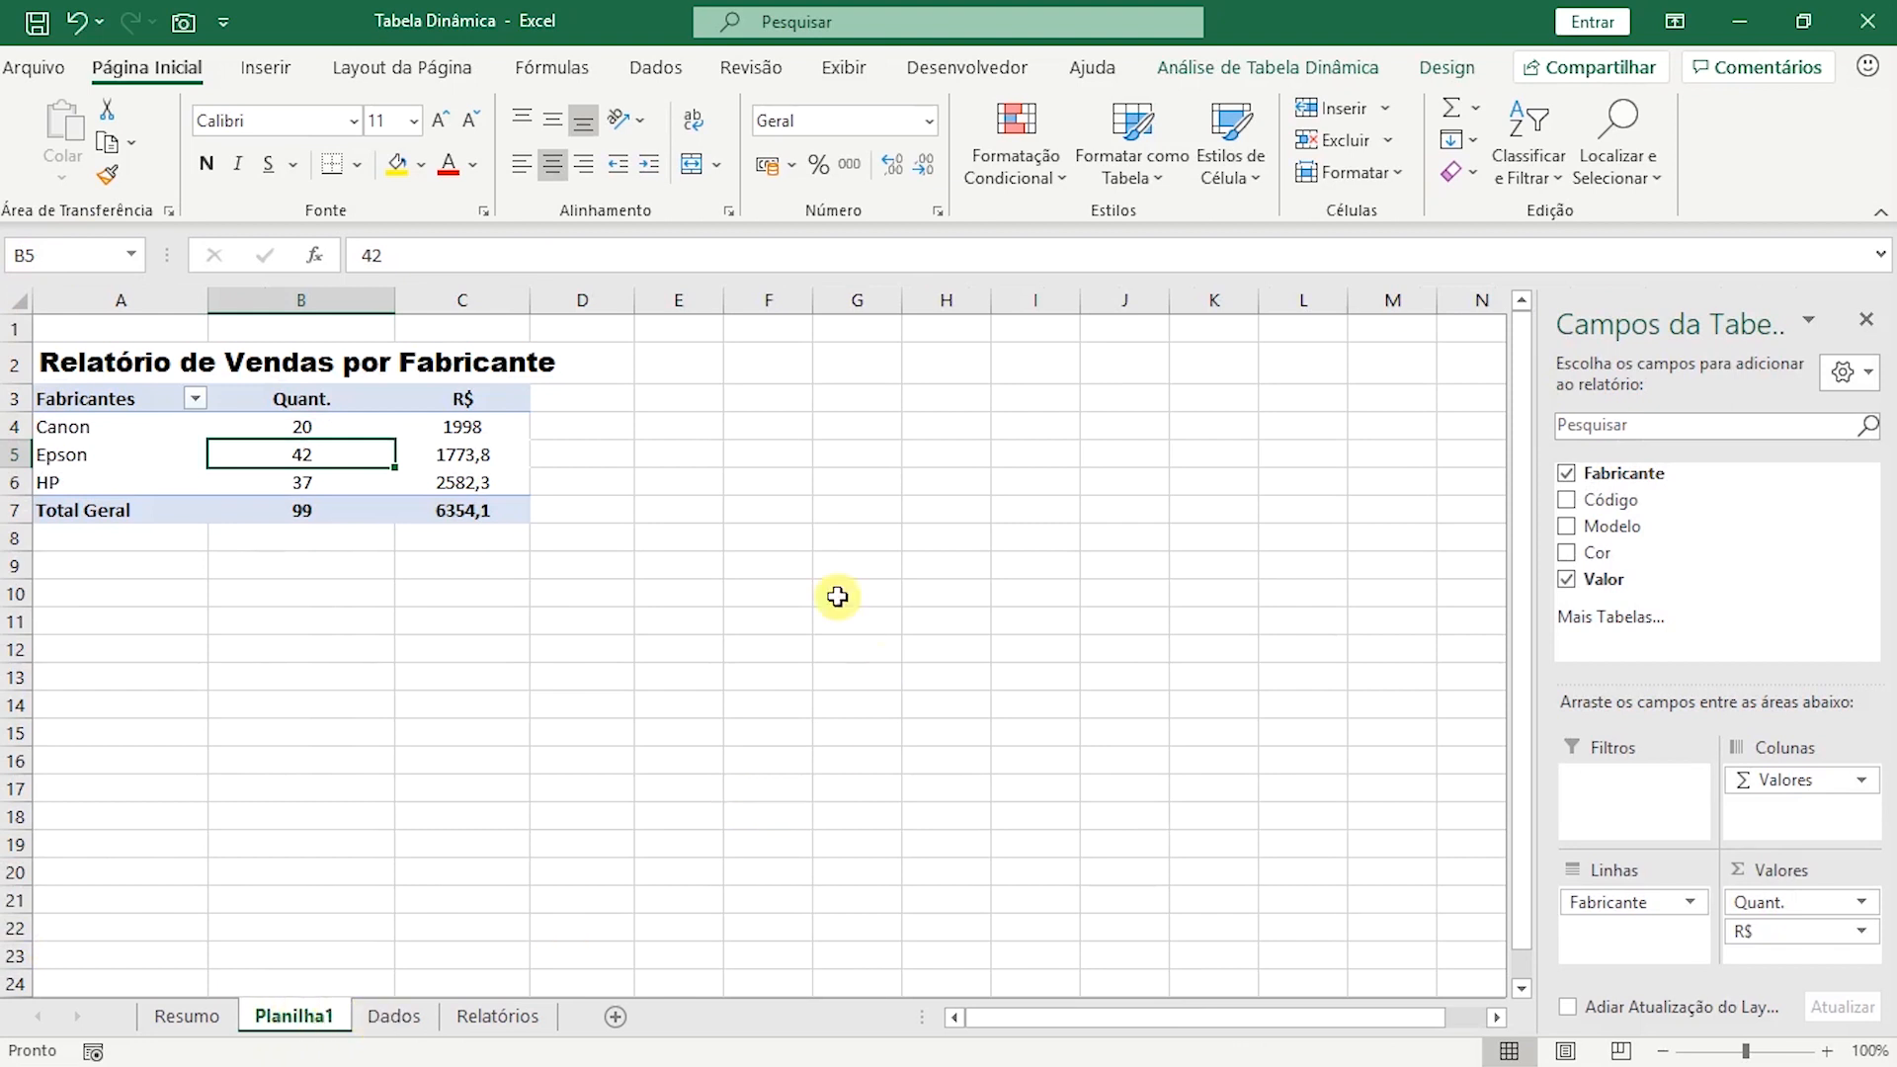
left_click(691, 395)
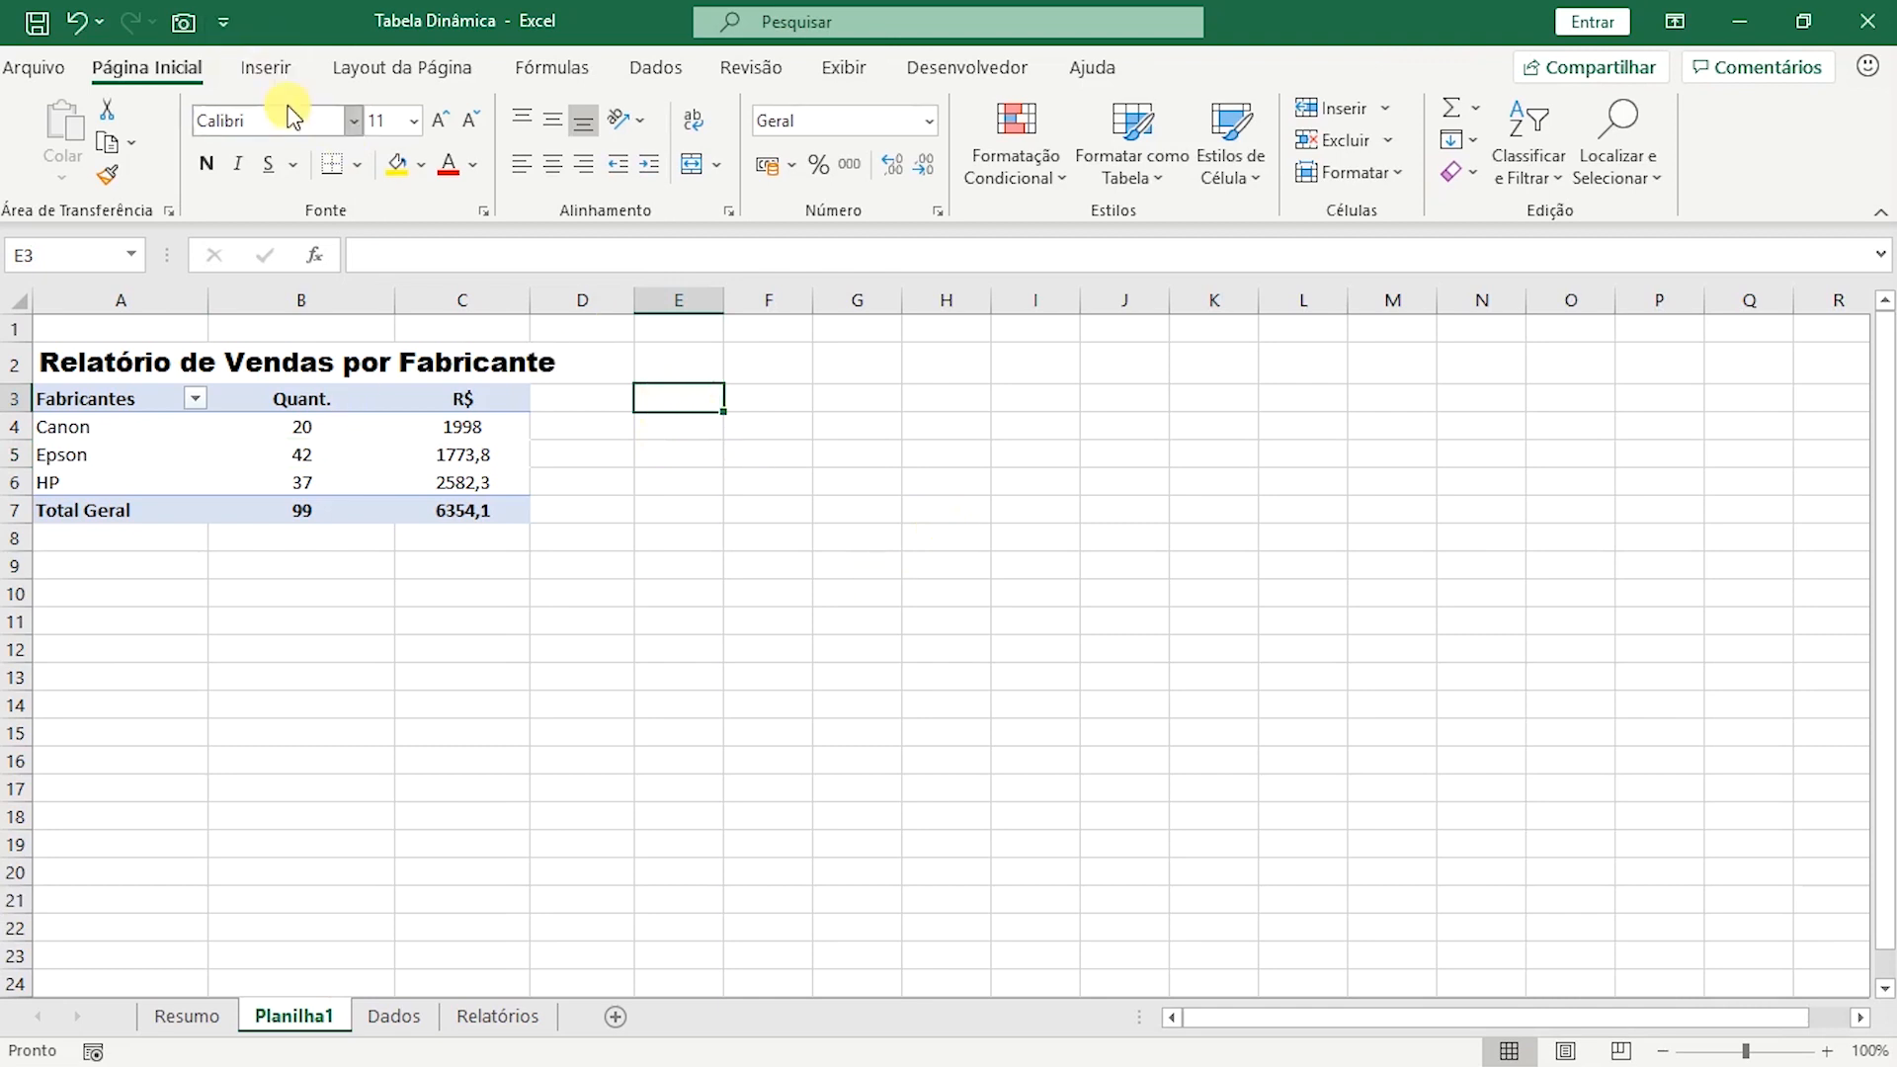
left_click(265, 67)
left_click(46, 138)
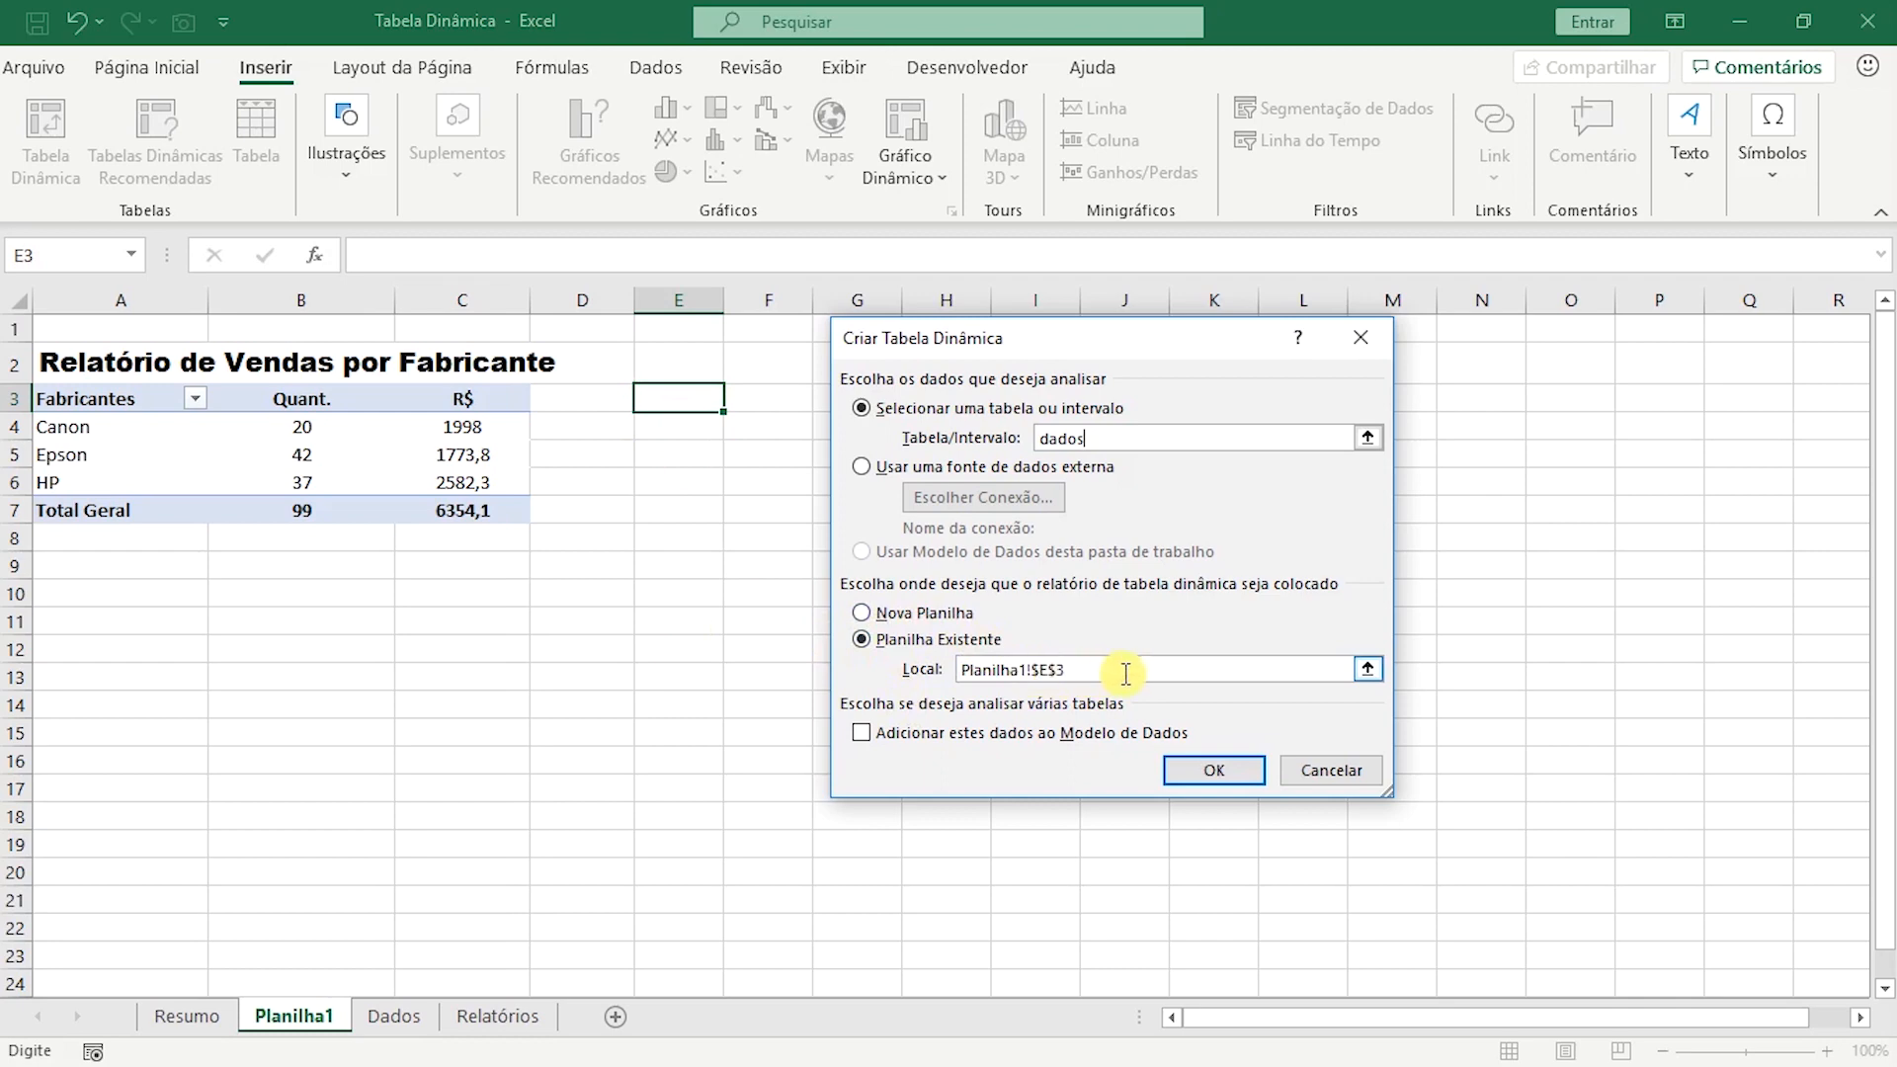
left_click(1087, 671)
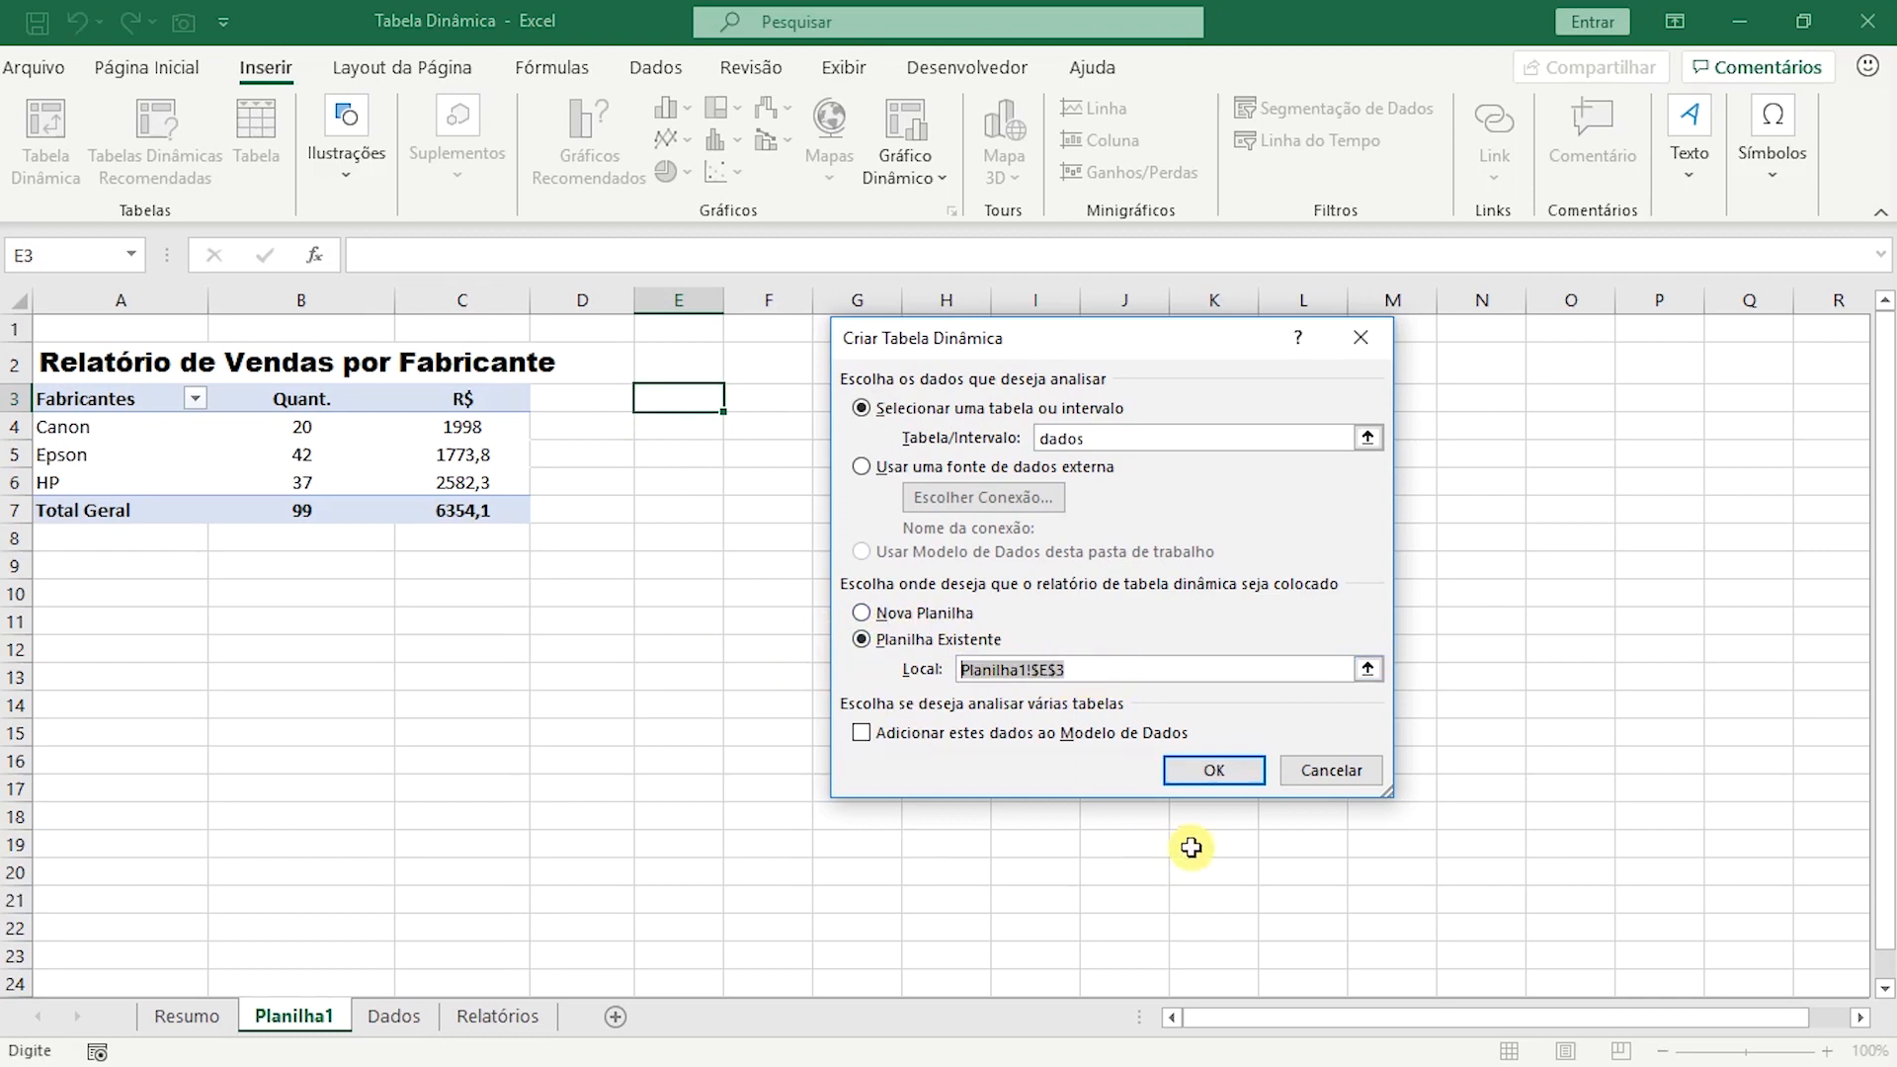
left_click(1224, 774)
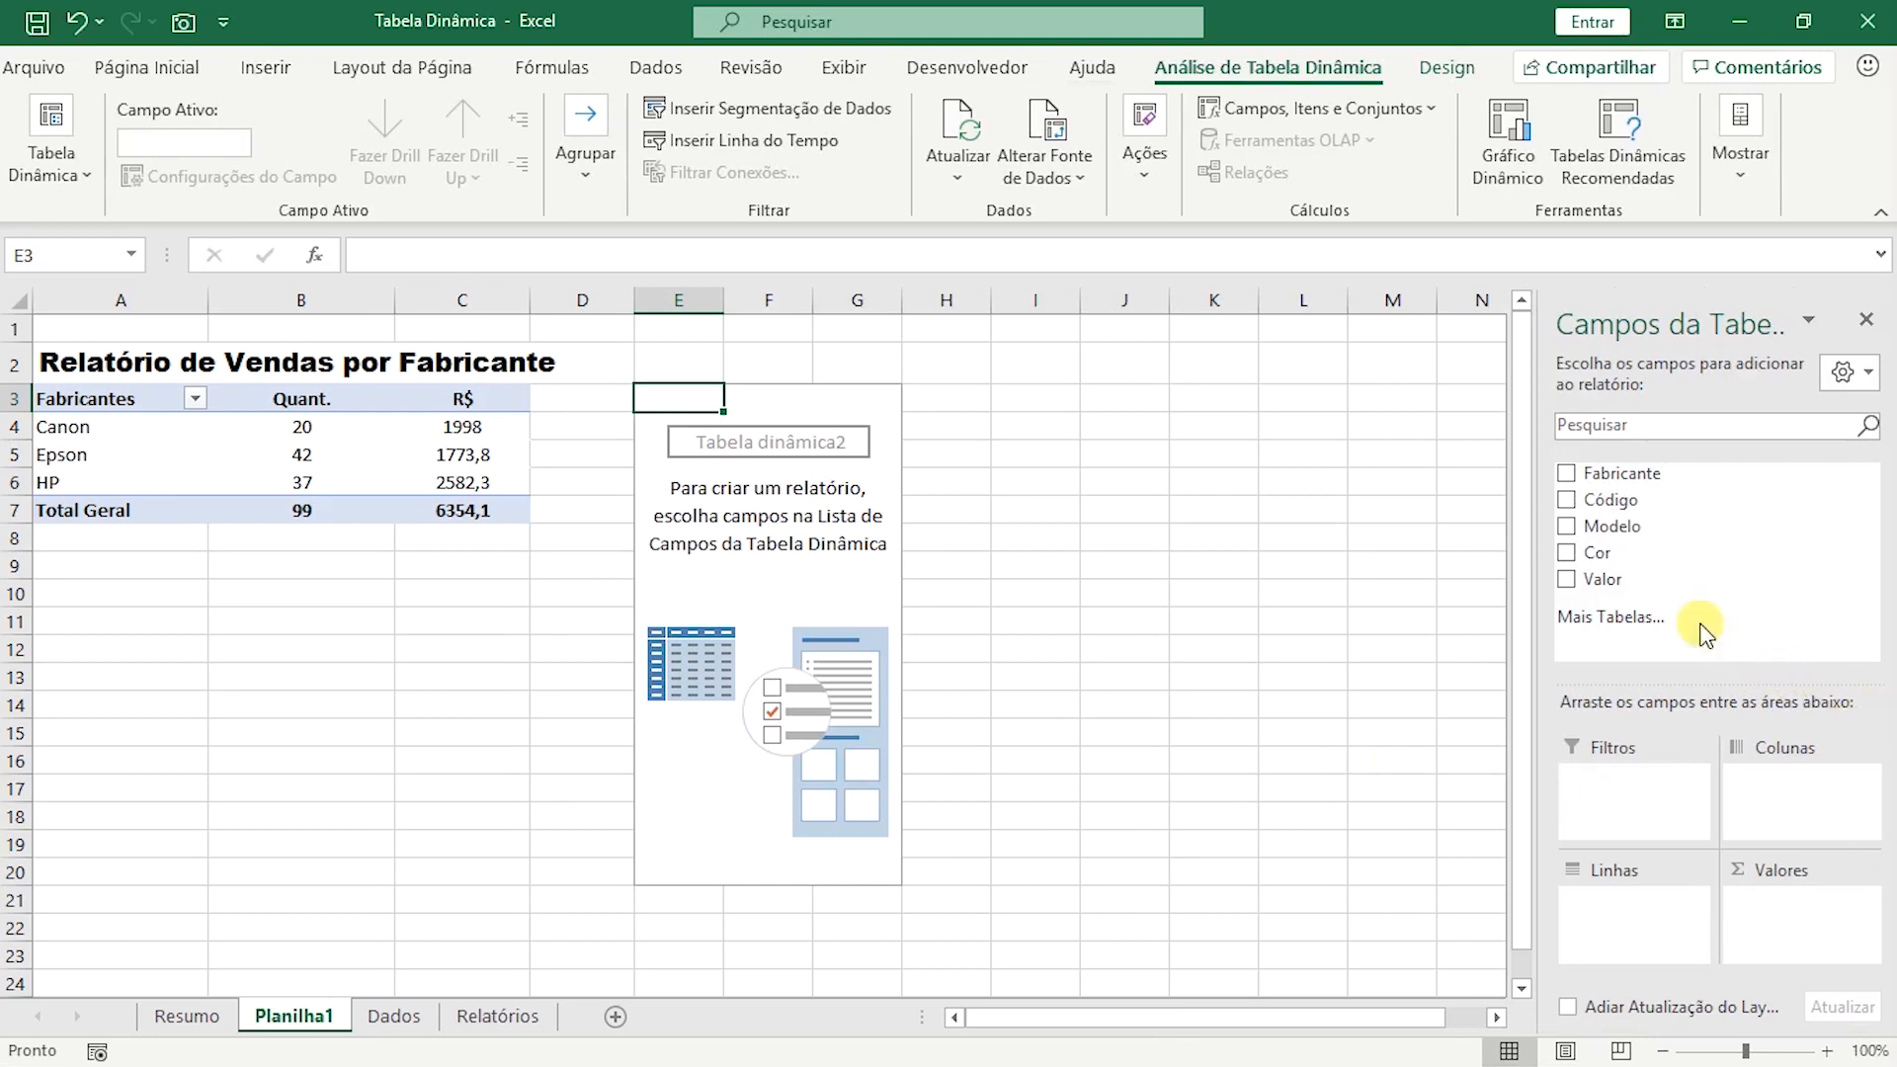
Lay out the new pivot table with Cor as rows and Valor as values, summarised by count (Contagem).
left_click_drag(1617, 558, 1586, 883)
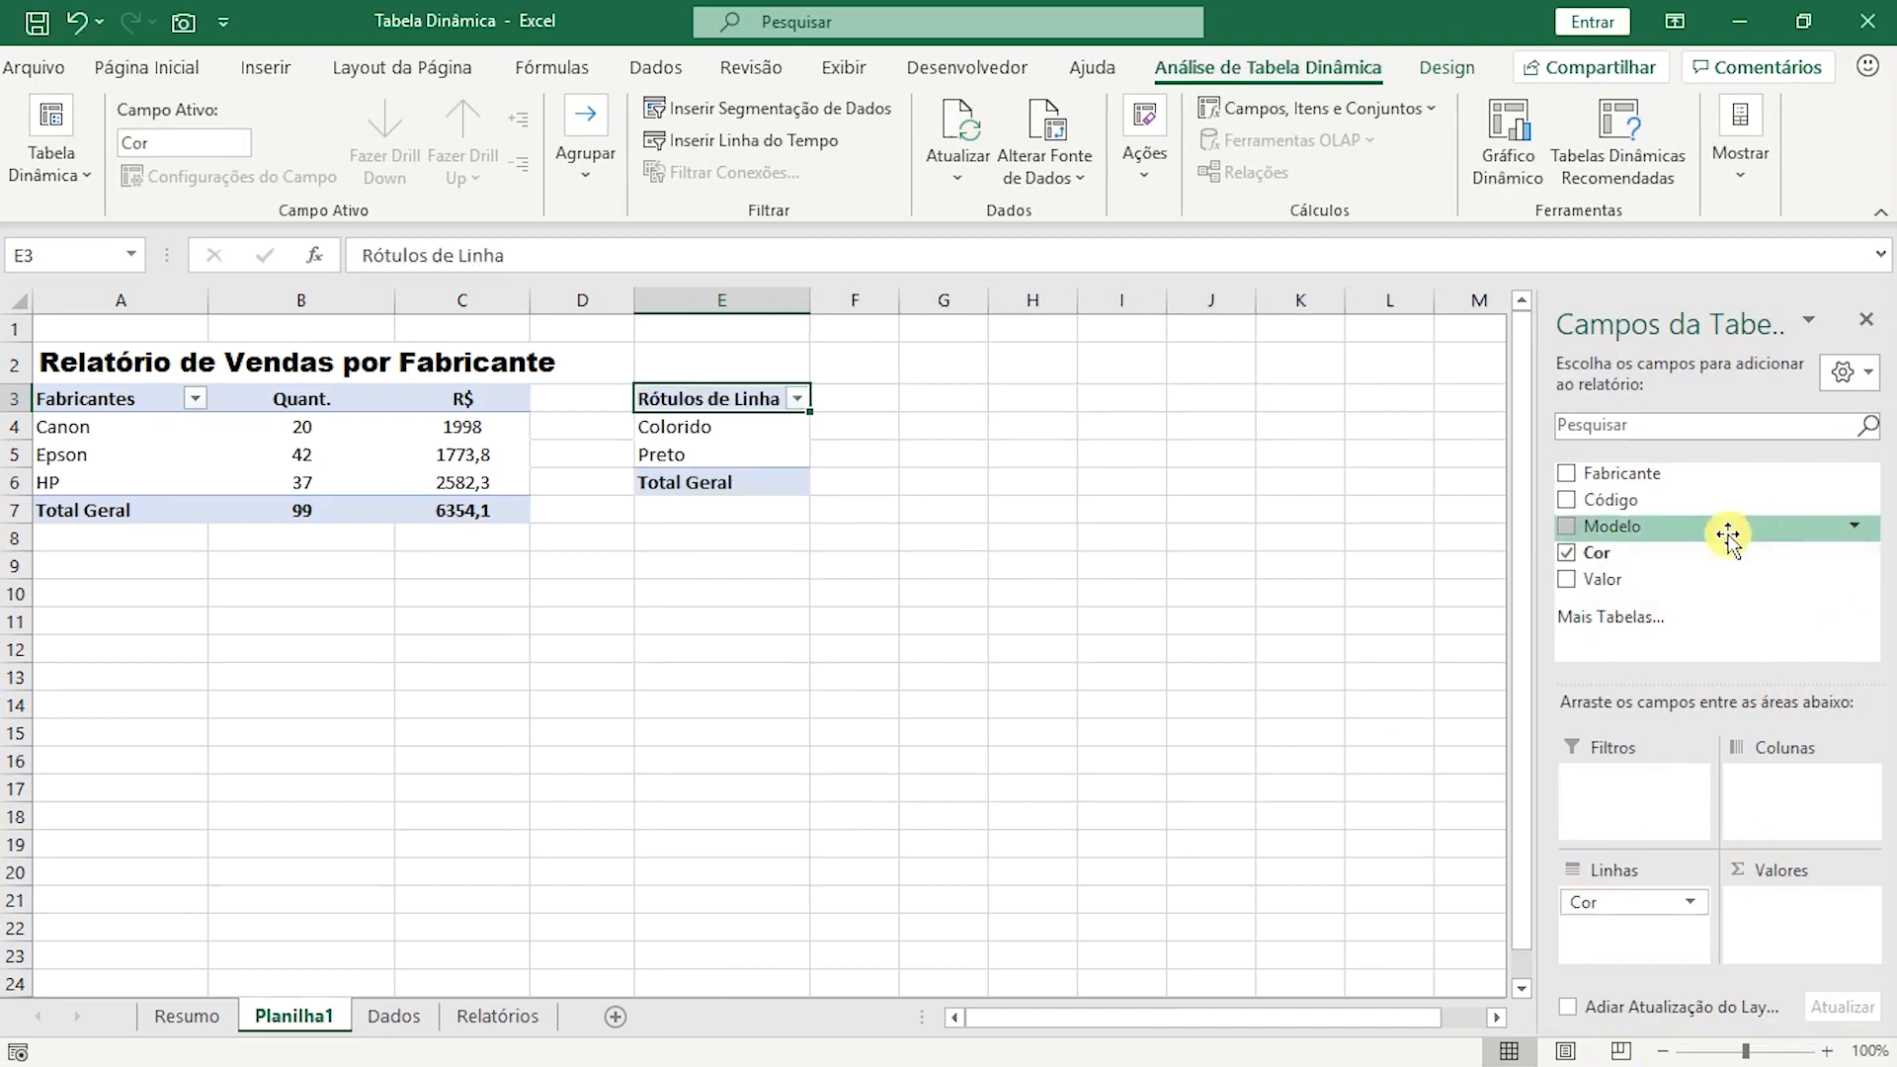
left_click_drag(1602, 581, 1766, 895)
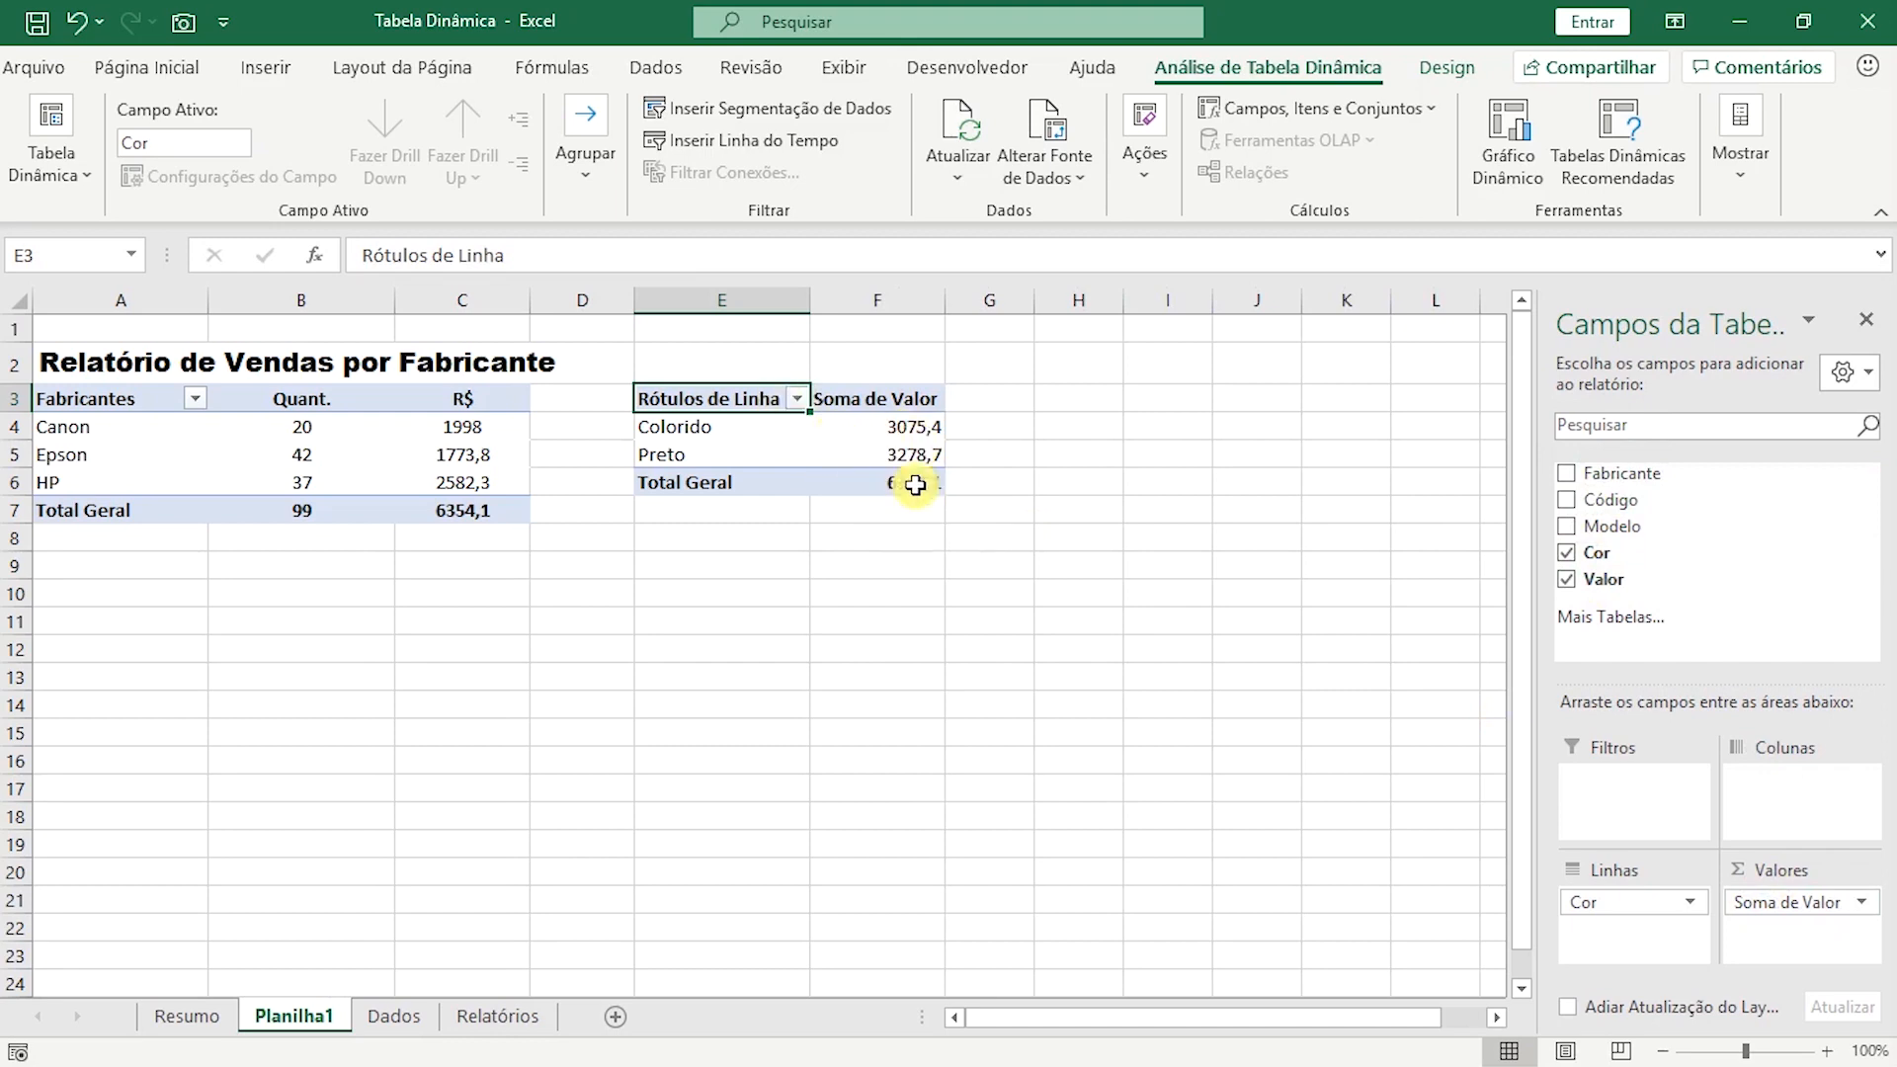
left_click(1848, 907)
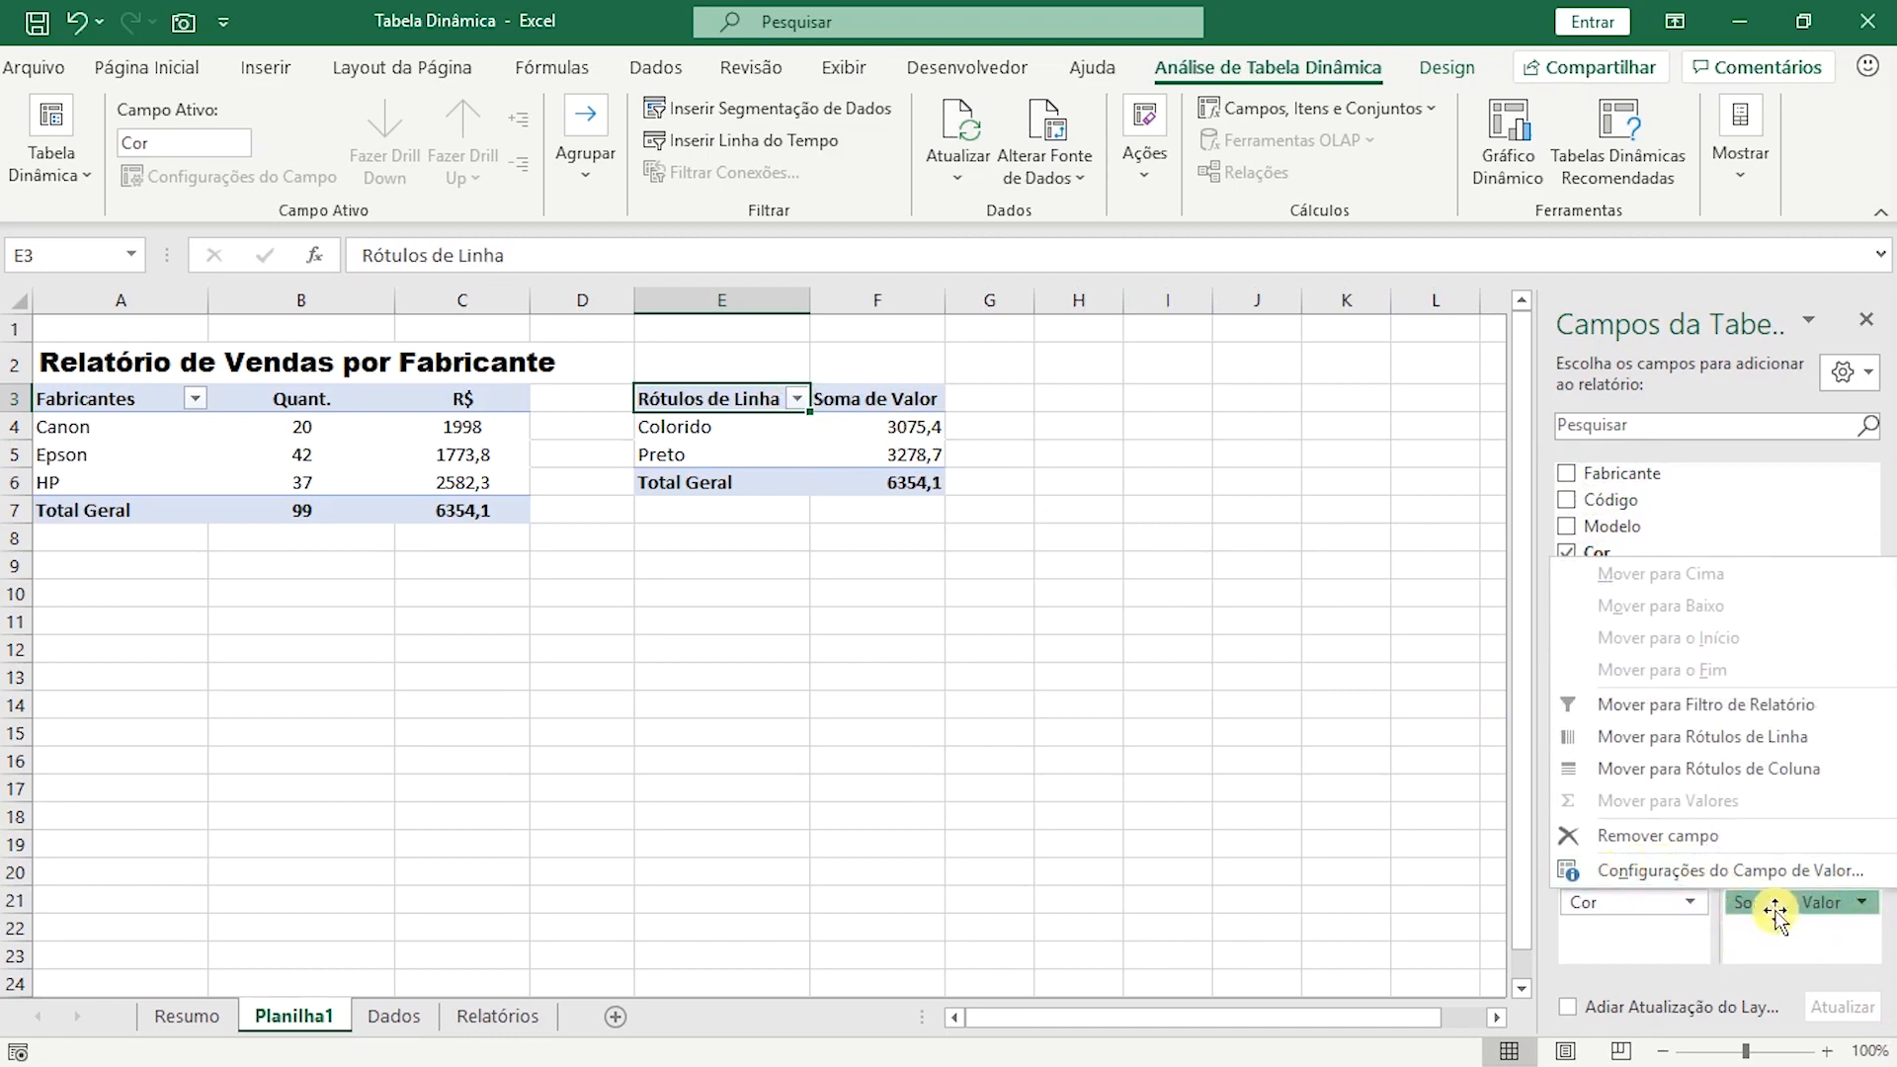
left_click(1791, 870)
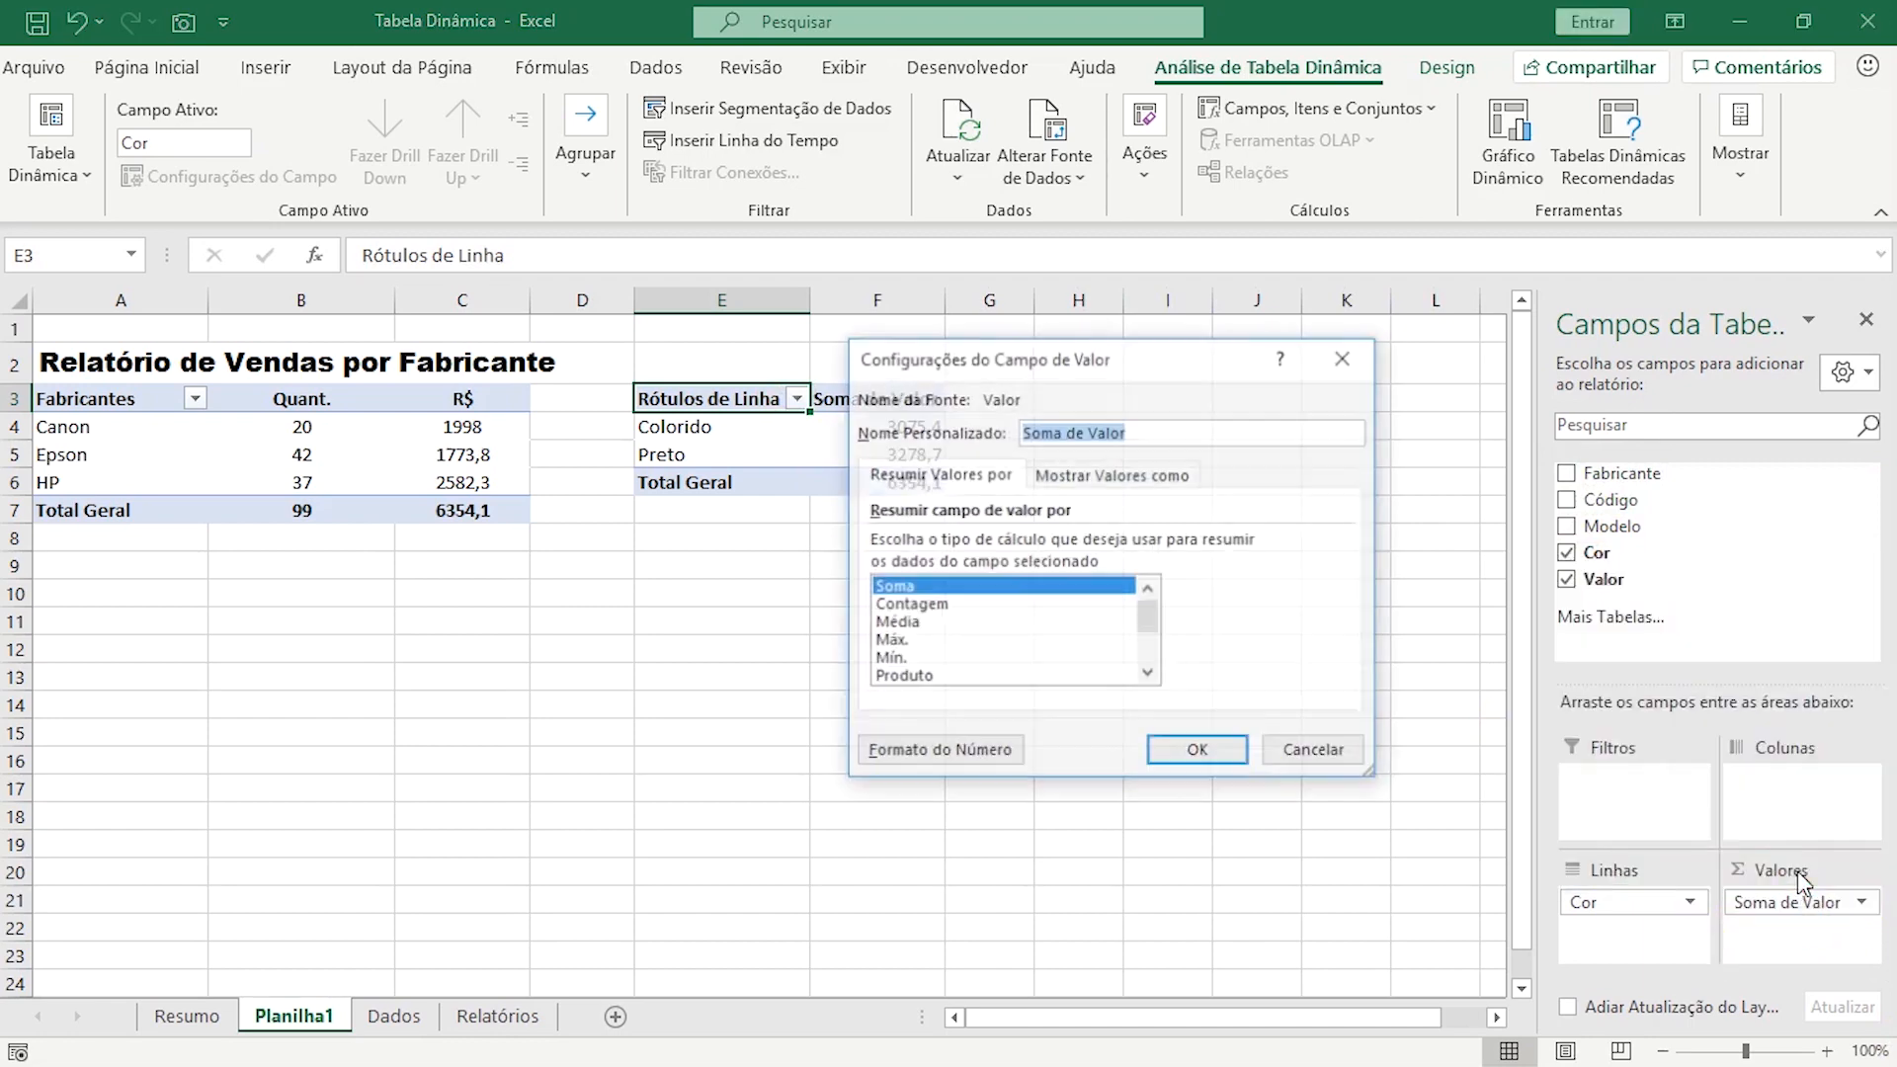
left_click(928, 605)
left_click(1194, 747)
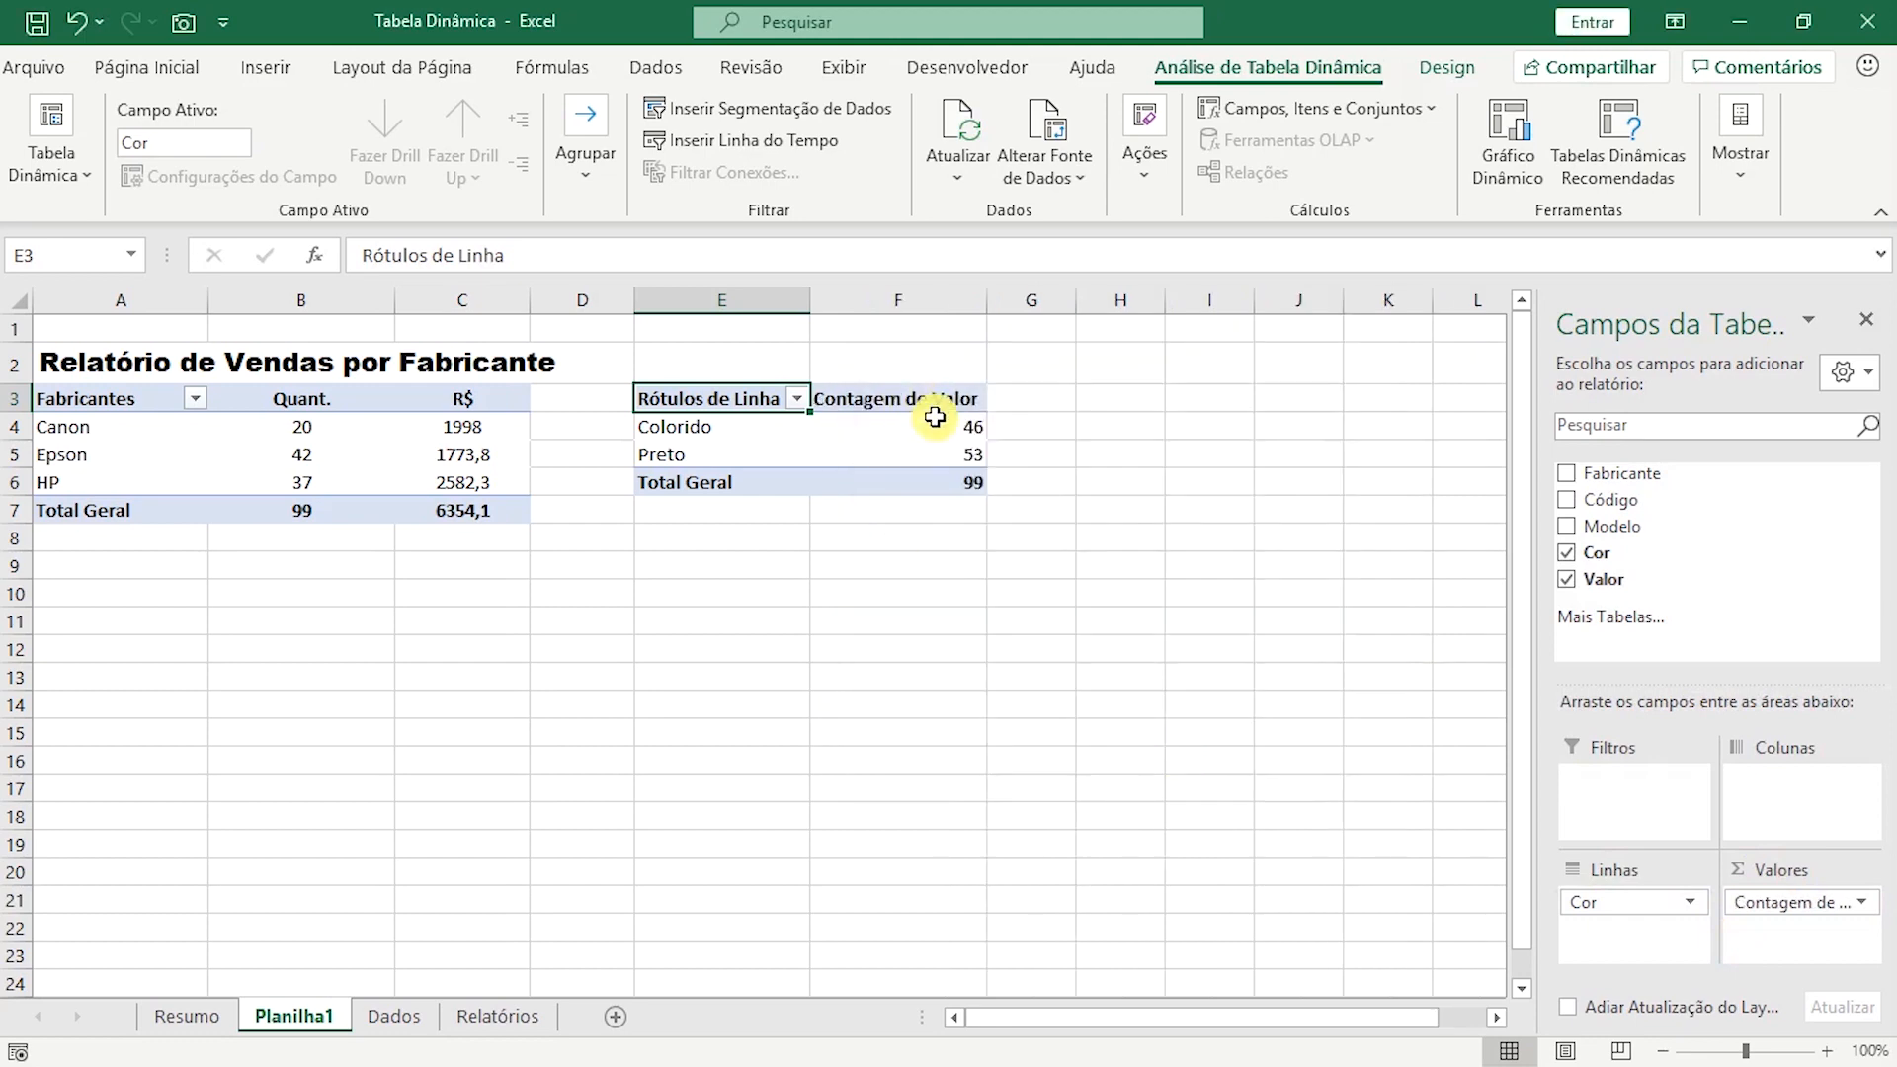
Rename the colour pivot table headers in E3 and F3 as "Cor" and "Quant.".
mouse_move(955, 454)
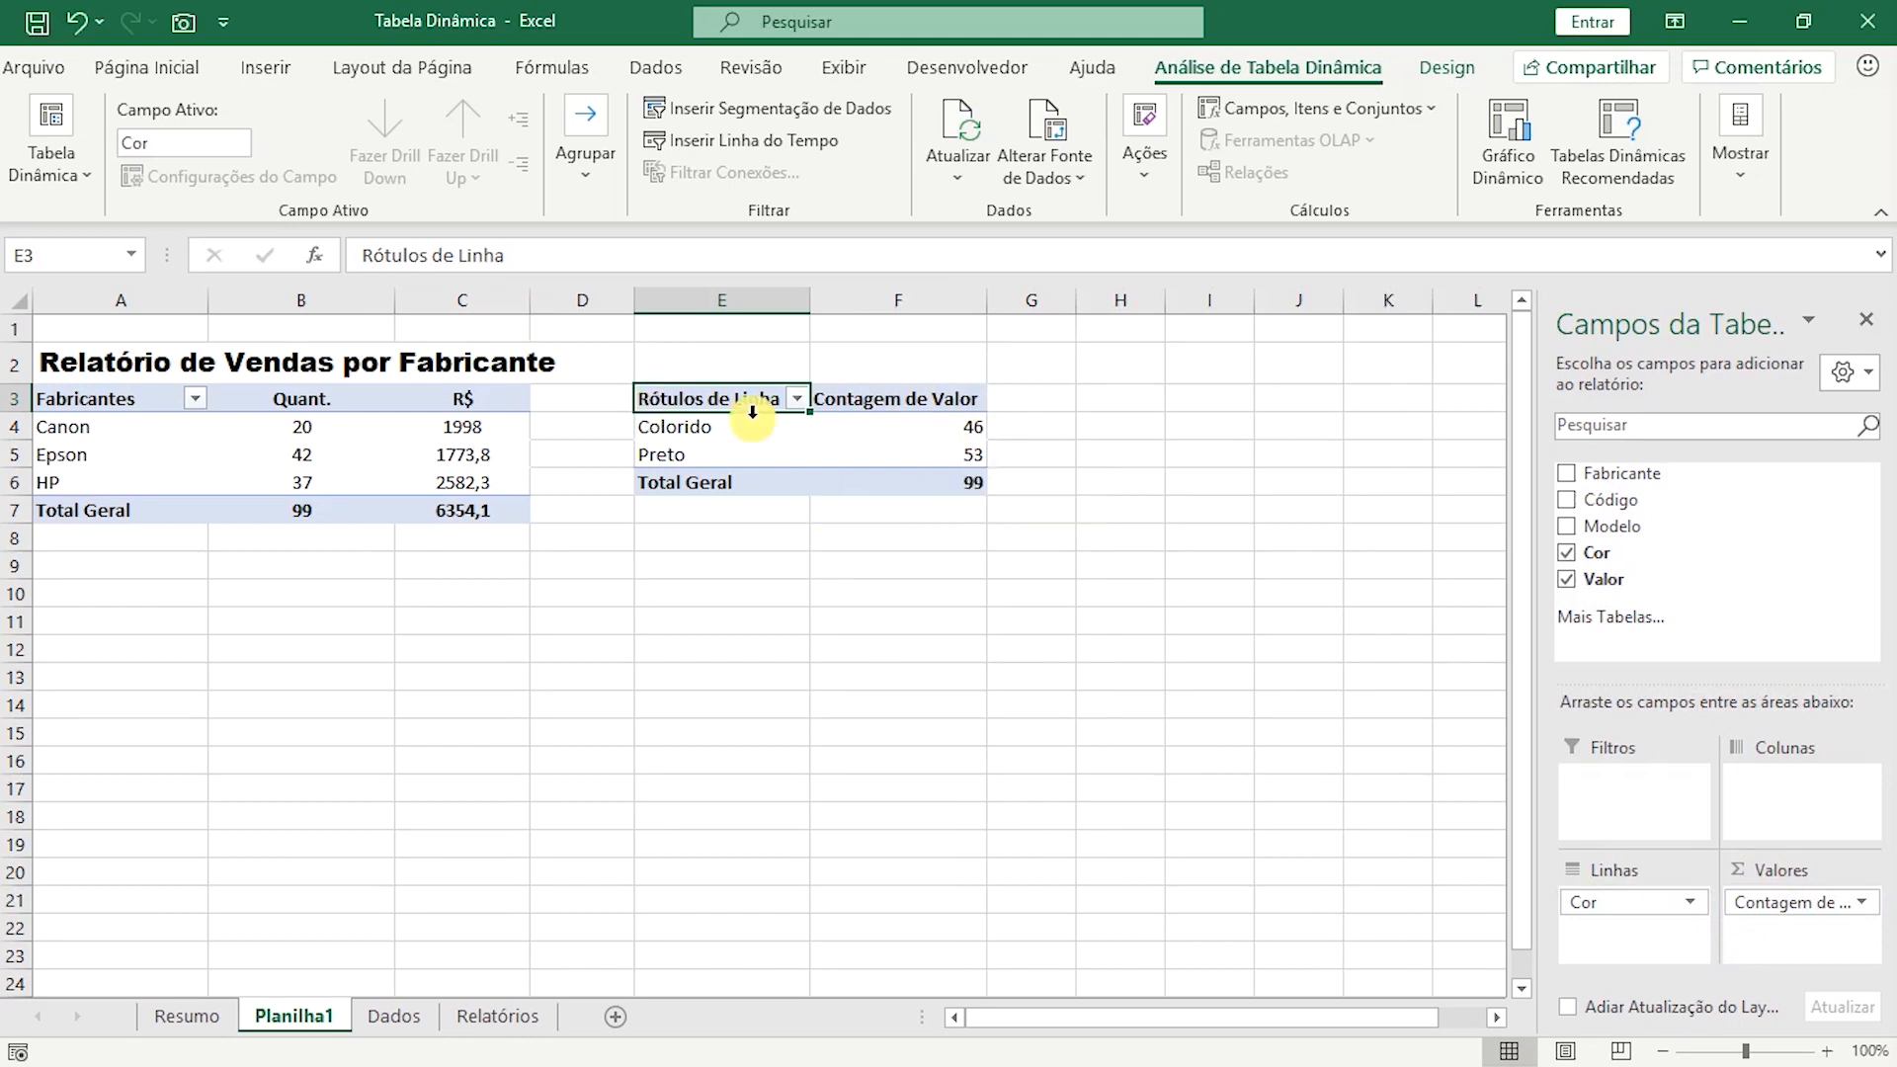
type("Cor")
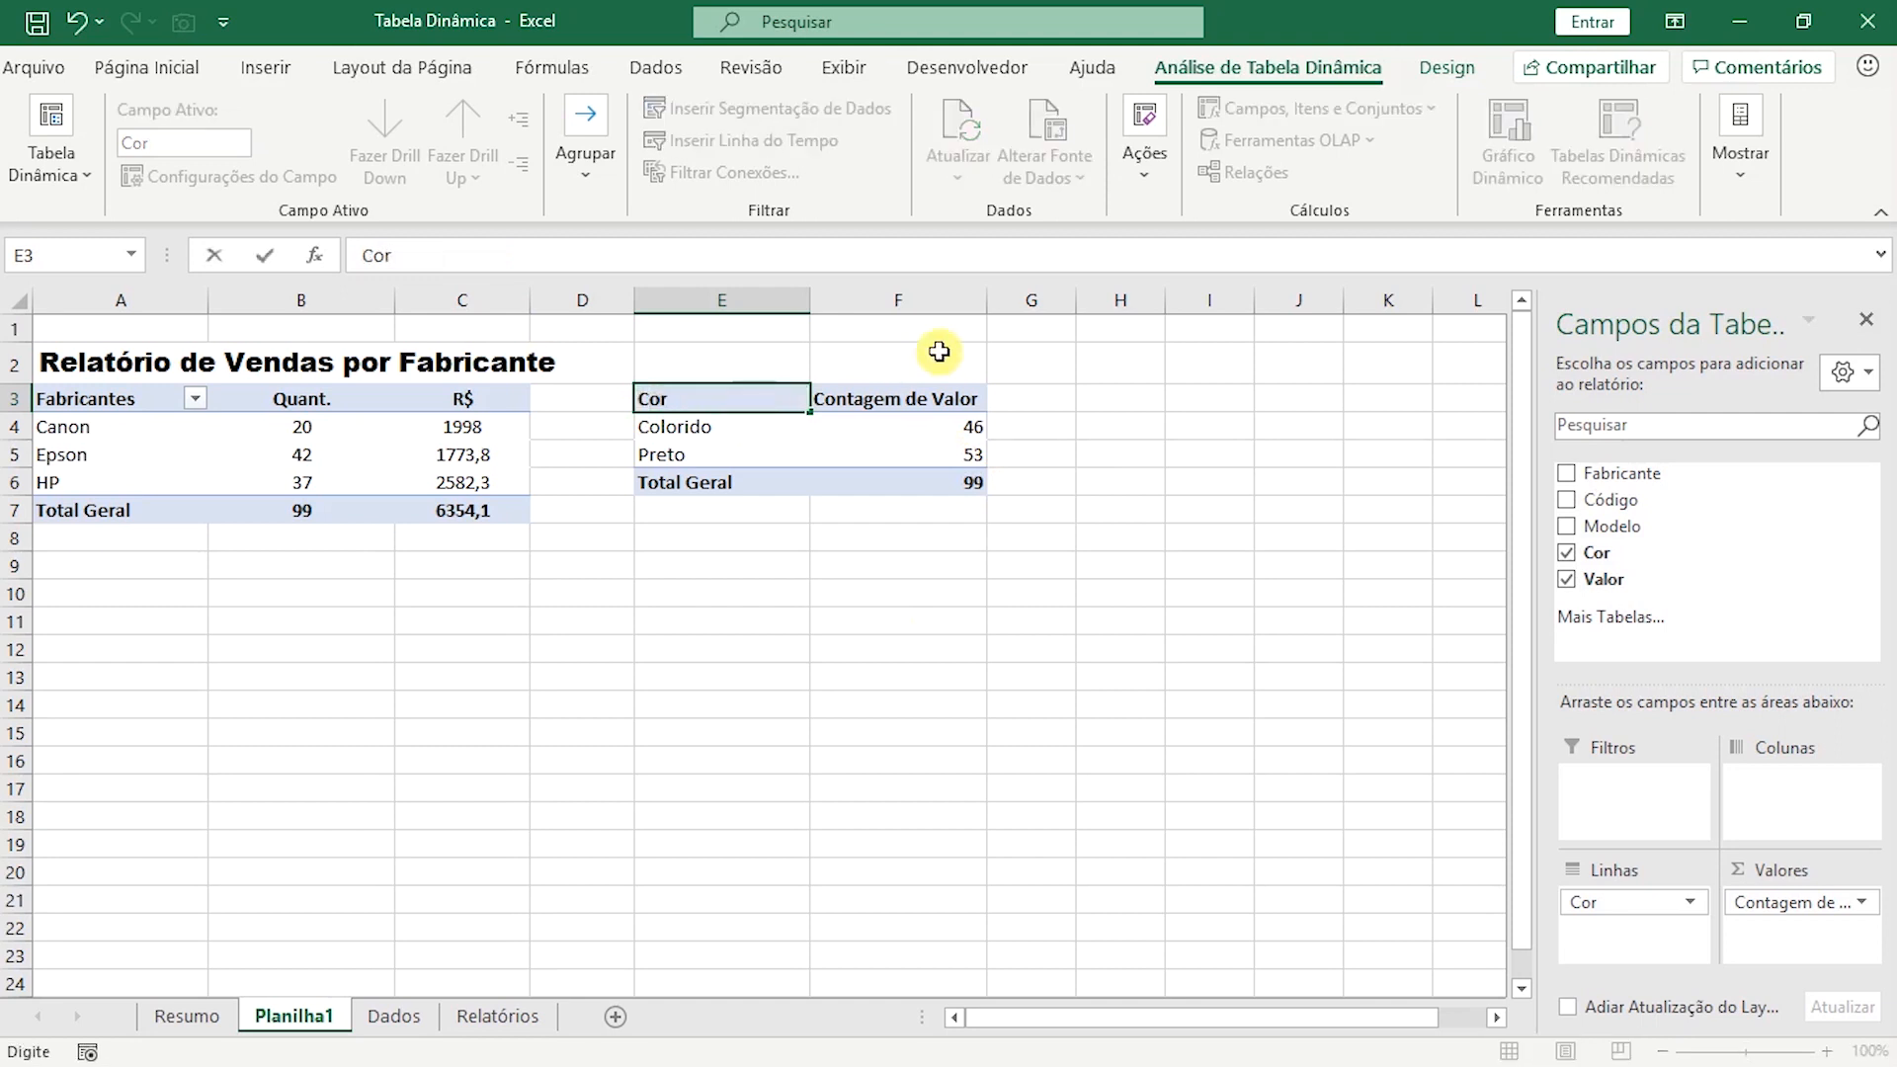
left_click(893, 399)
type("Qau")
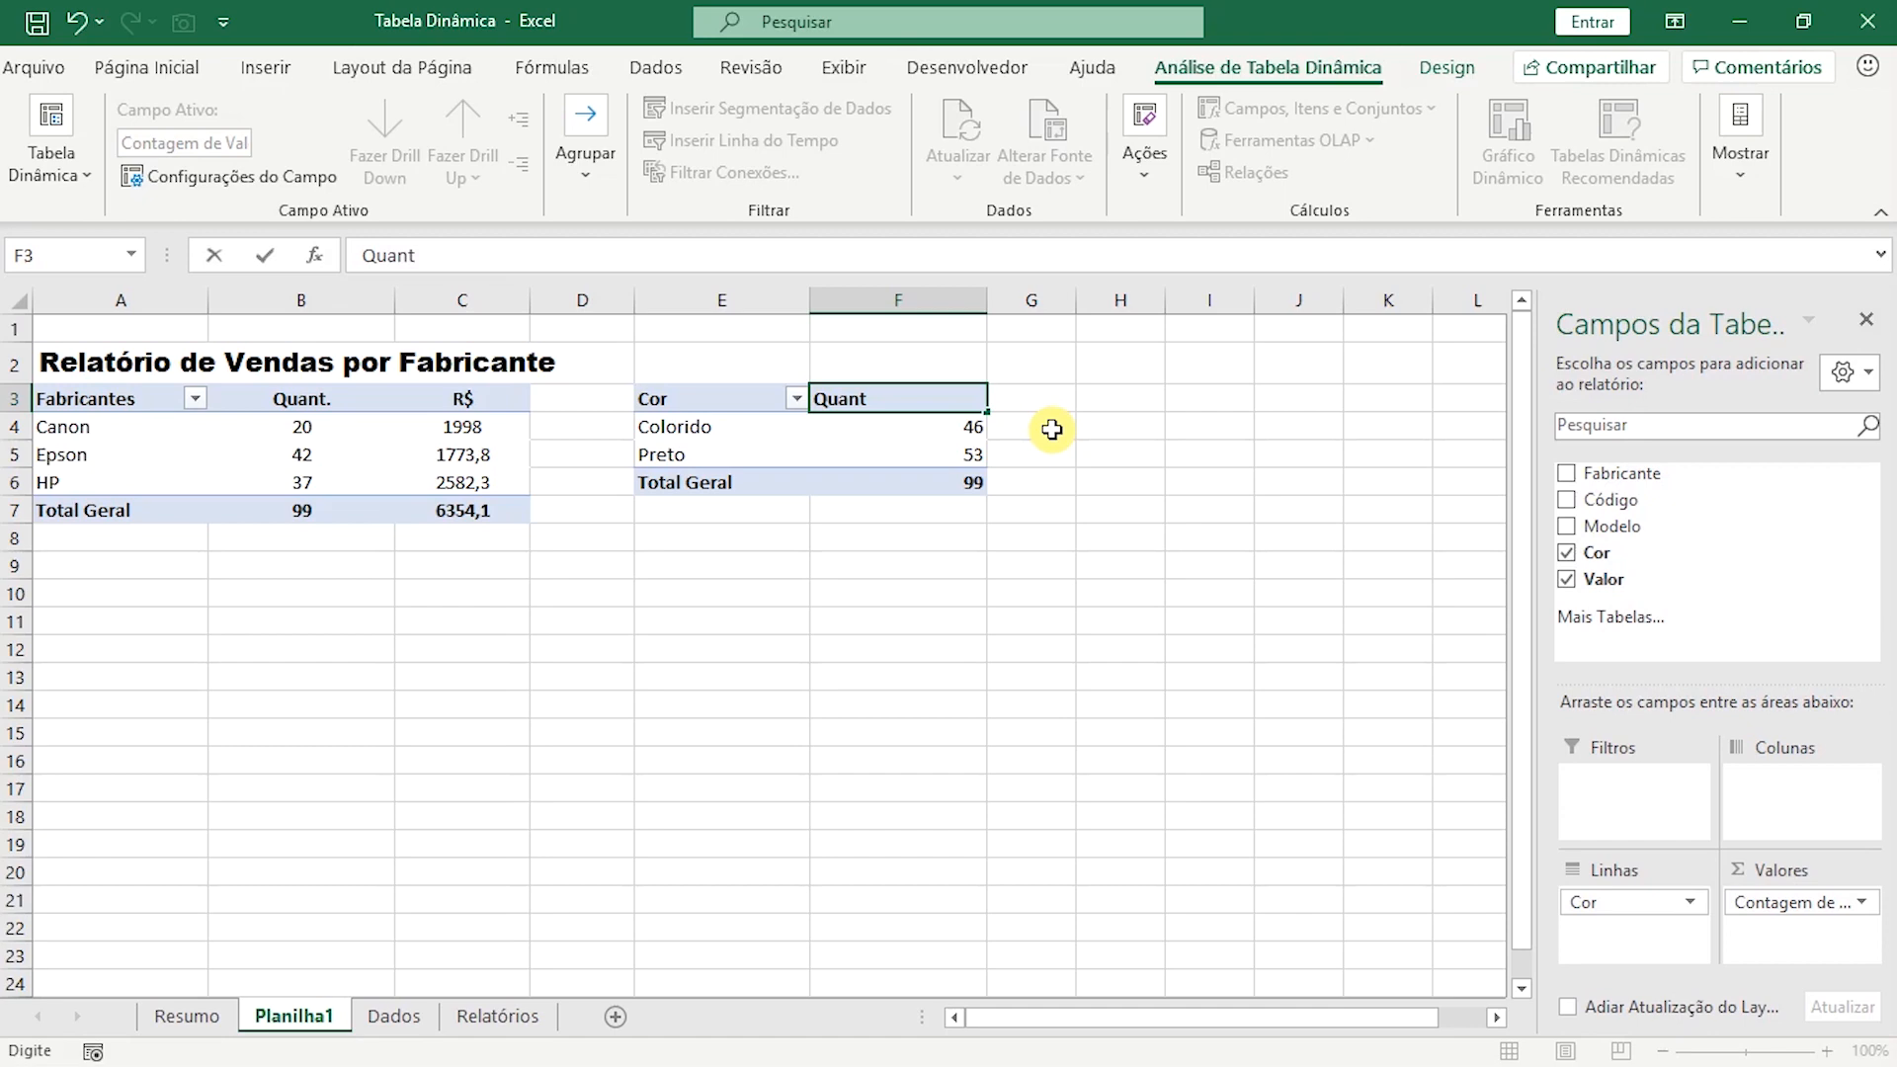
type("nt.")
Centre the colour pivot table's Quant. column horizontally, from header F3 through the grand total in F6.
left_click_drag(940, 402, 936, 481)
left_click(170, 69)
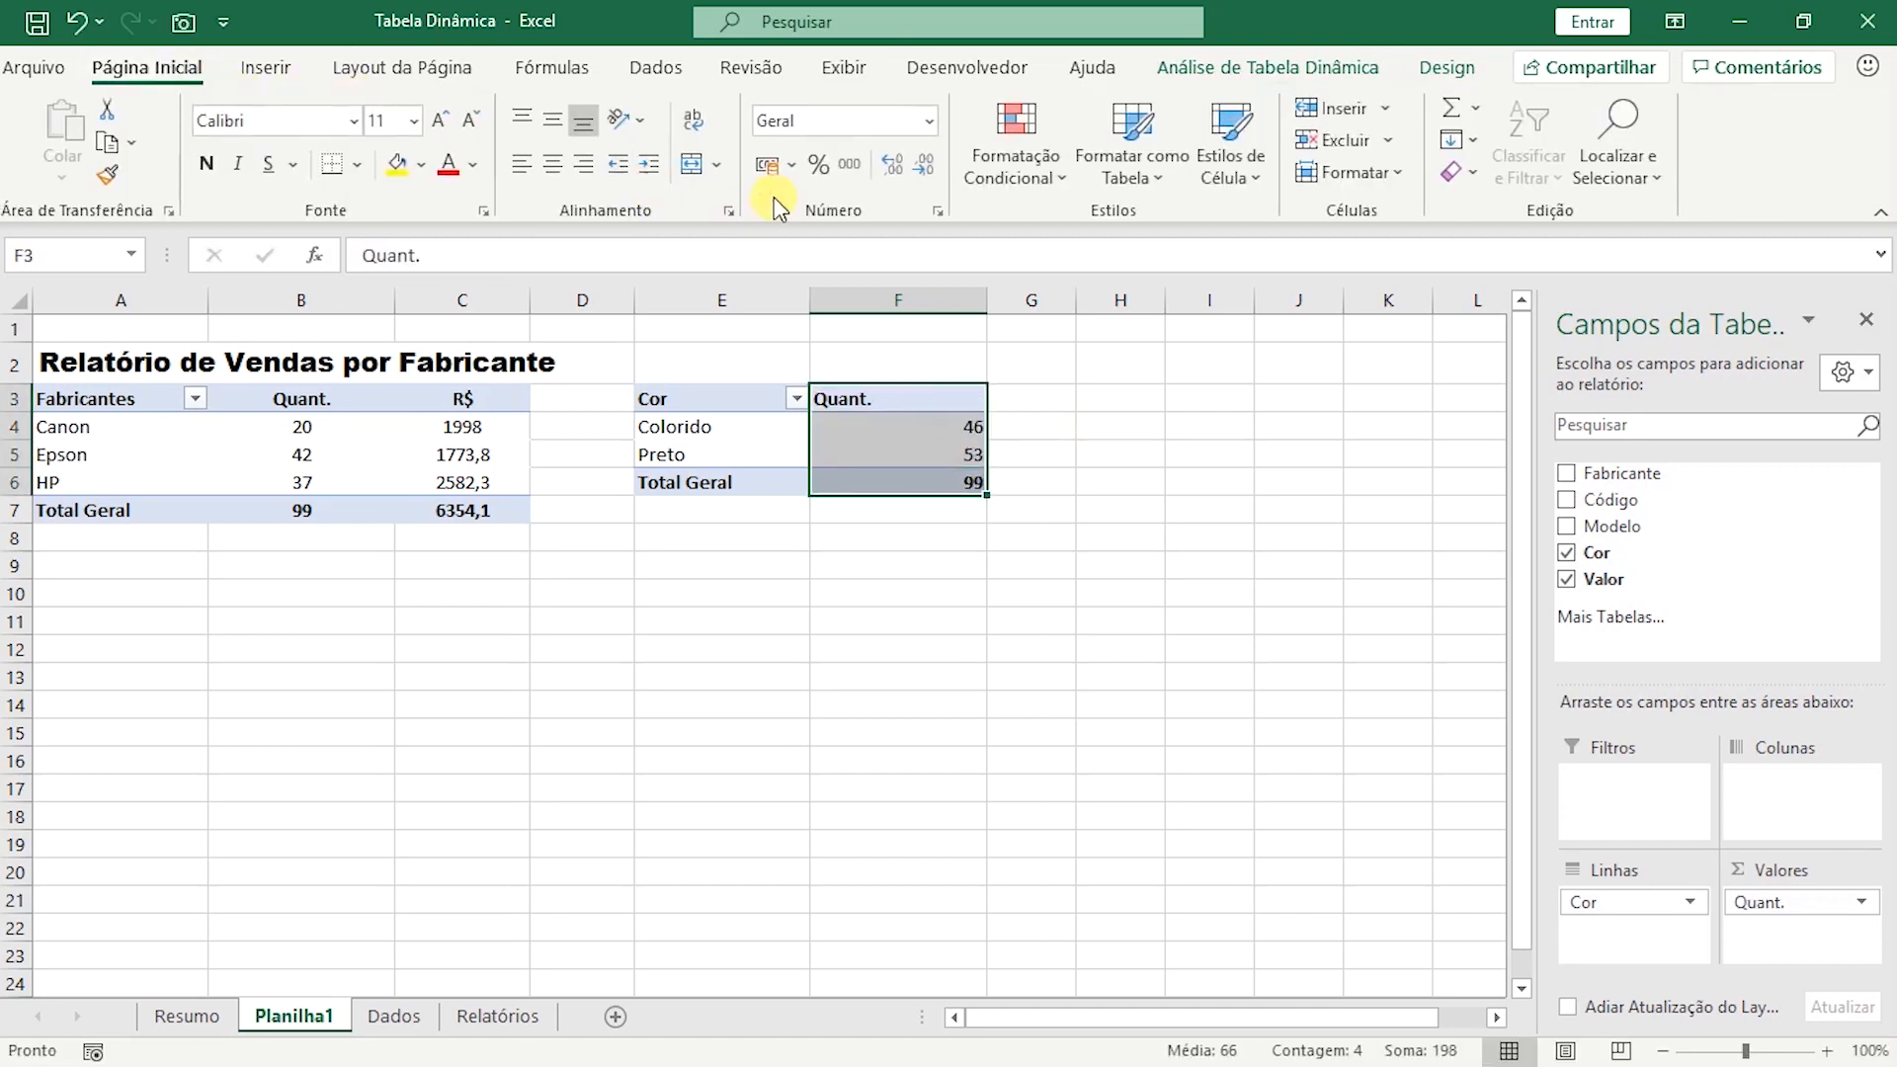
left_click(554, 166)
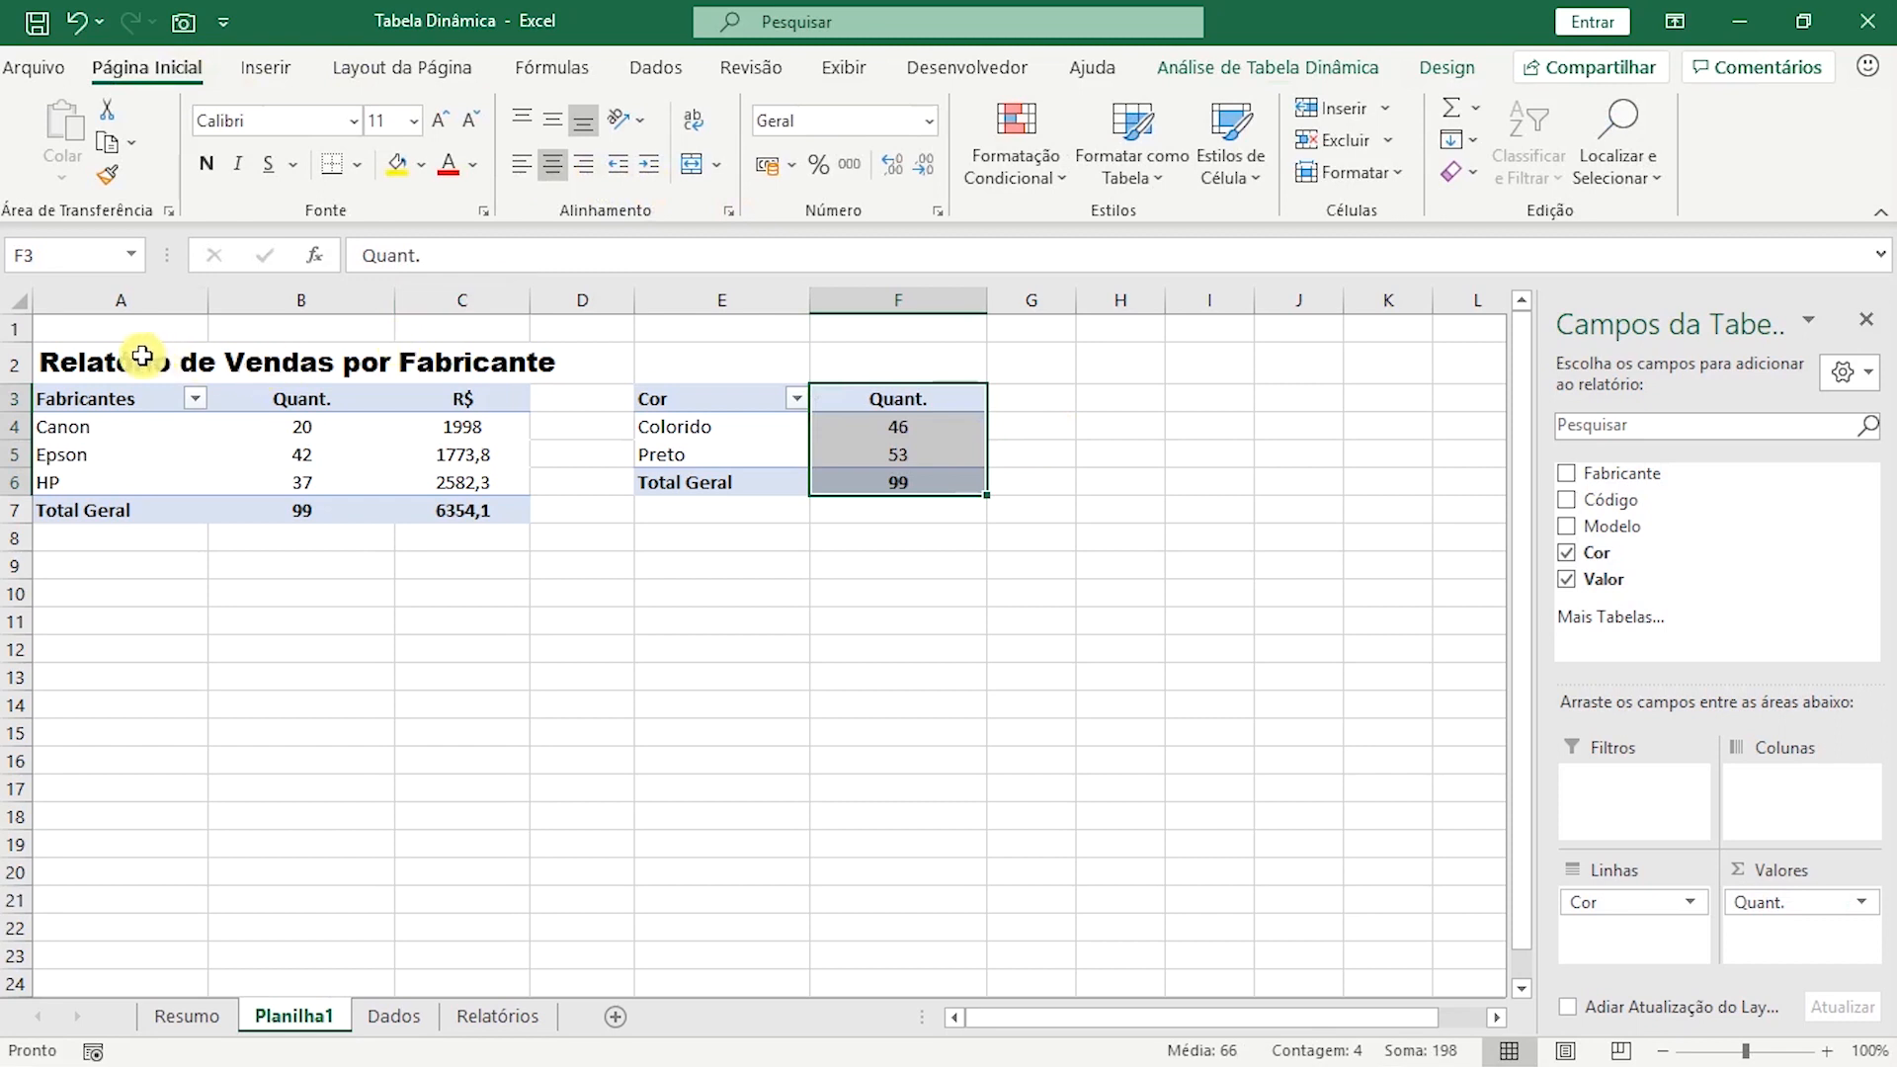
Copy the A2 title to E2 and reword the copy as "Resumo de Vendas por Cor", then widen column D between the reports.
left_click(142, 362)
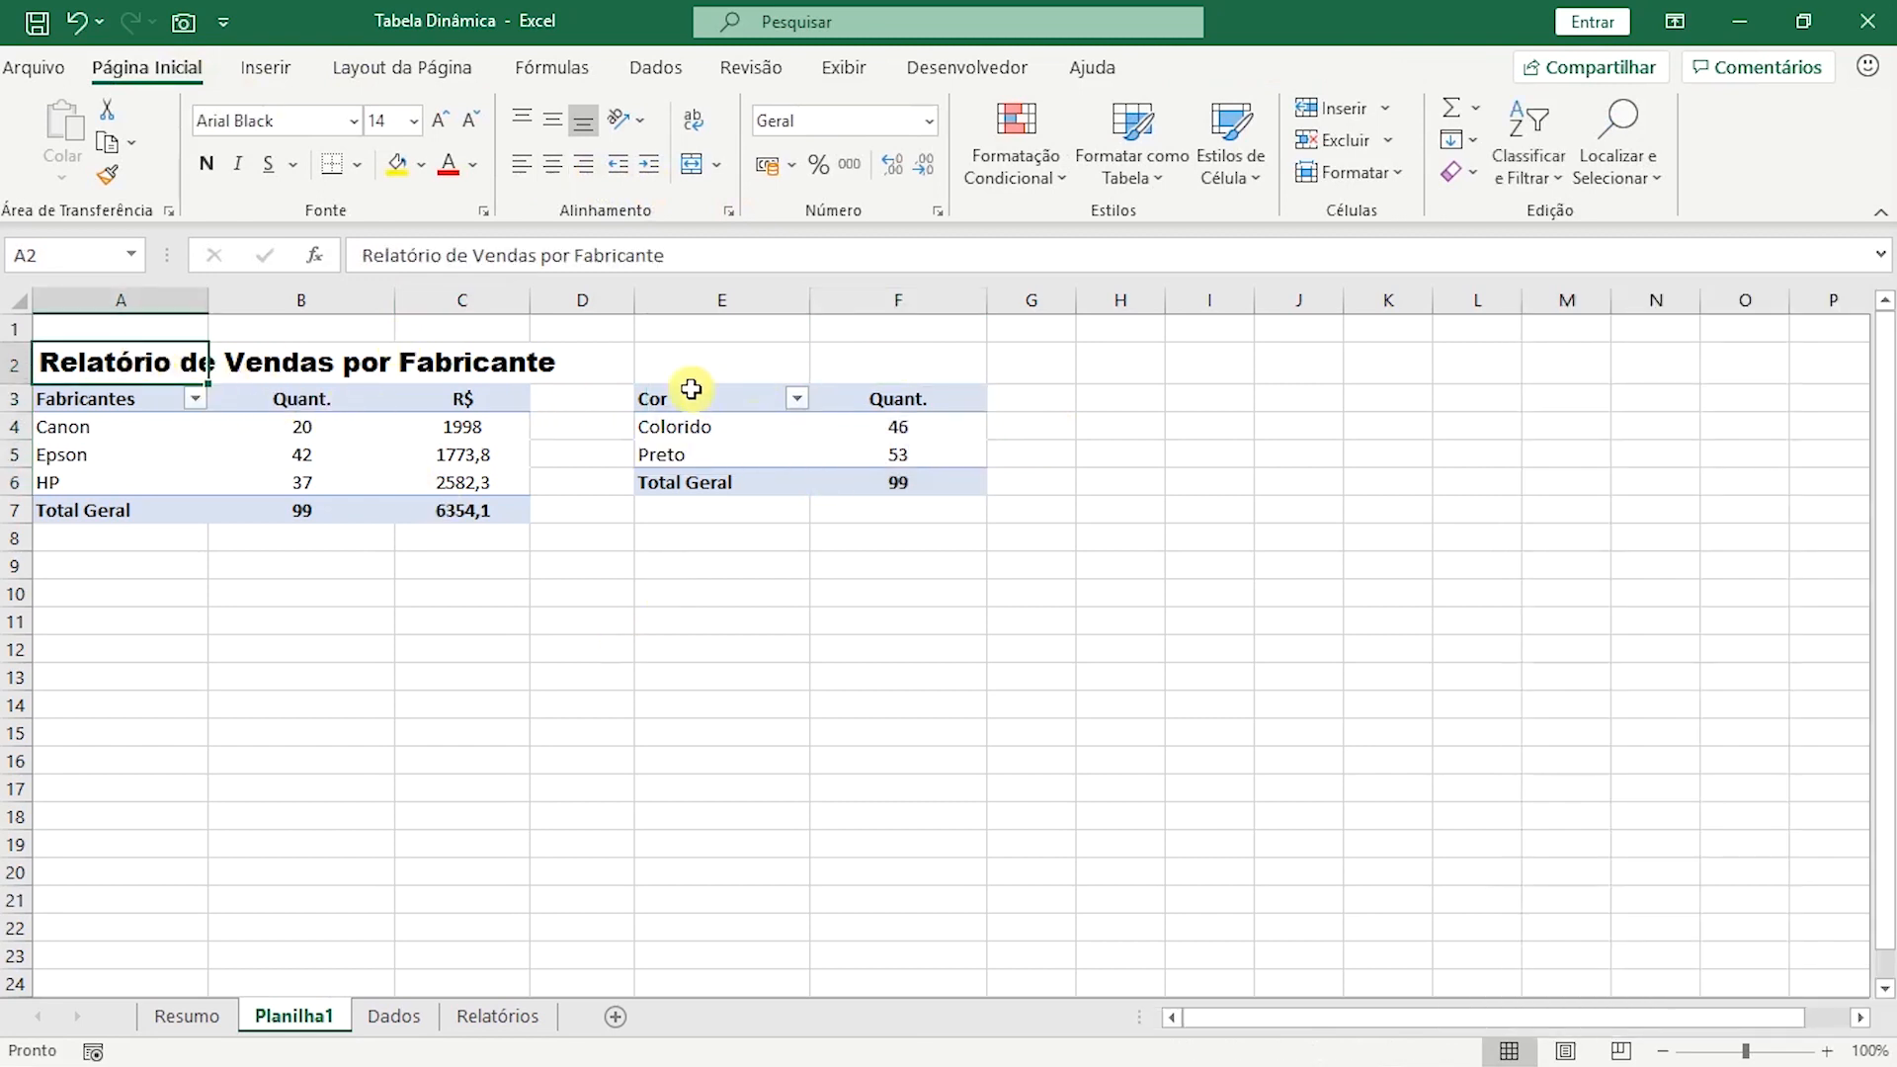
key("ctrl+c")
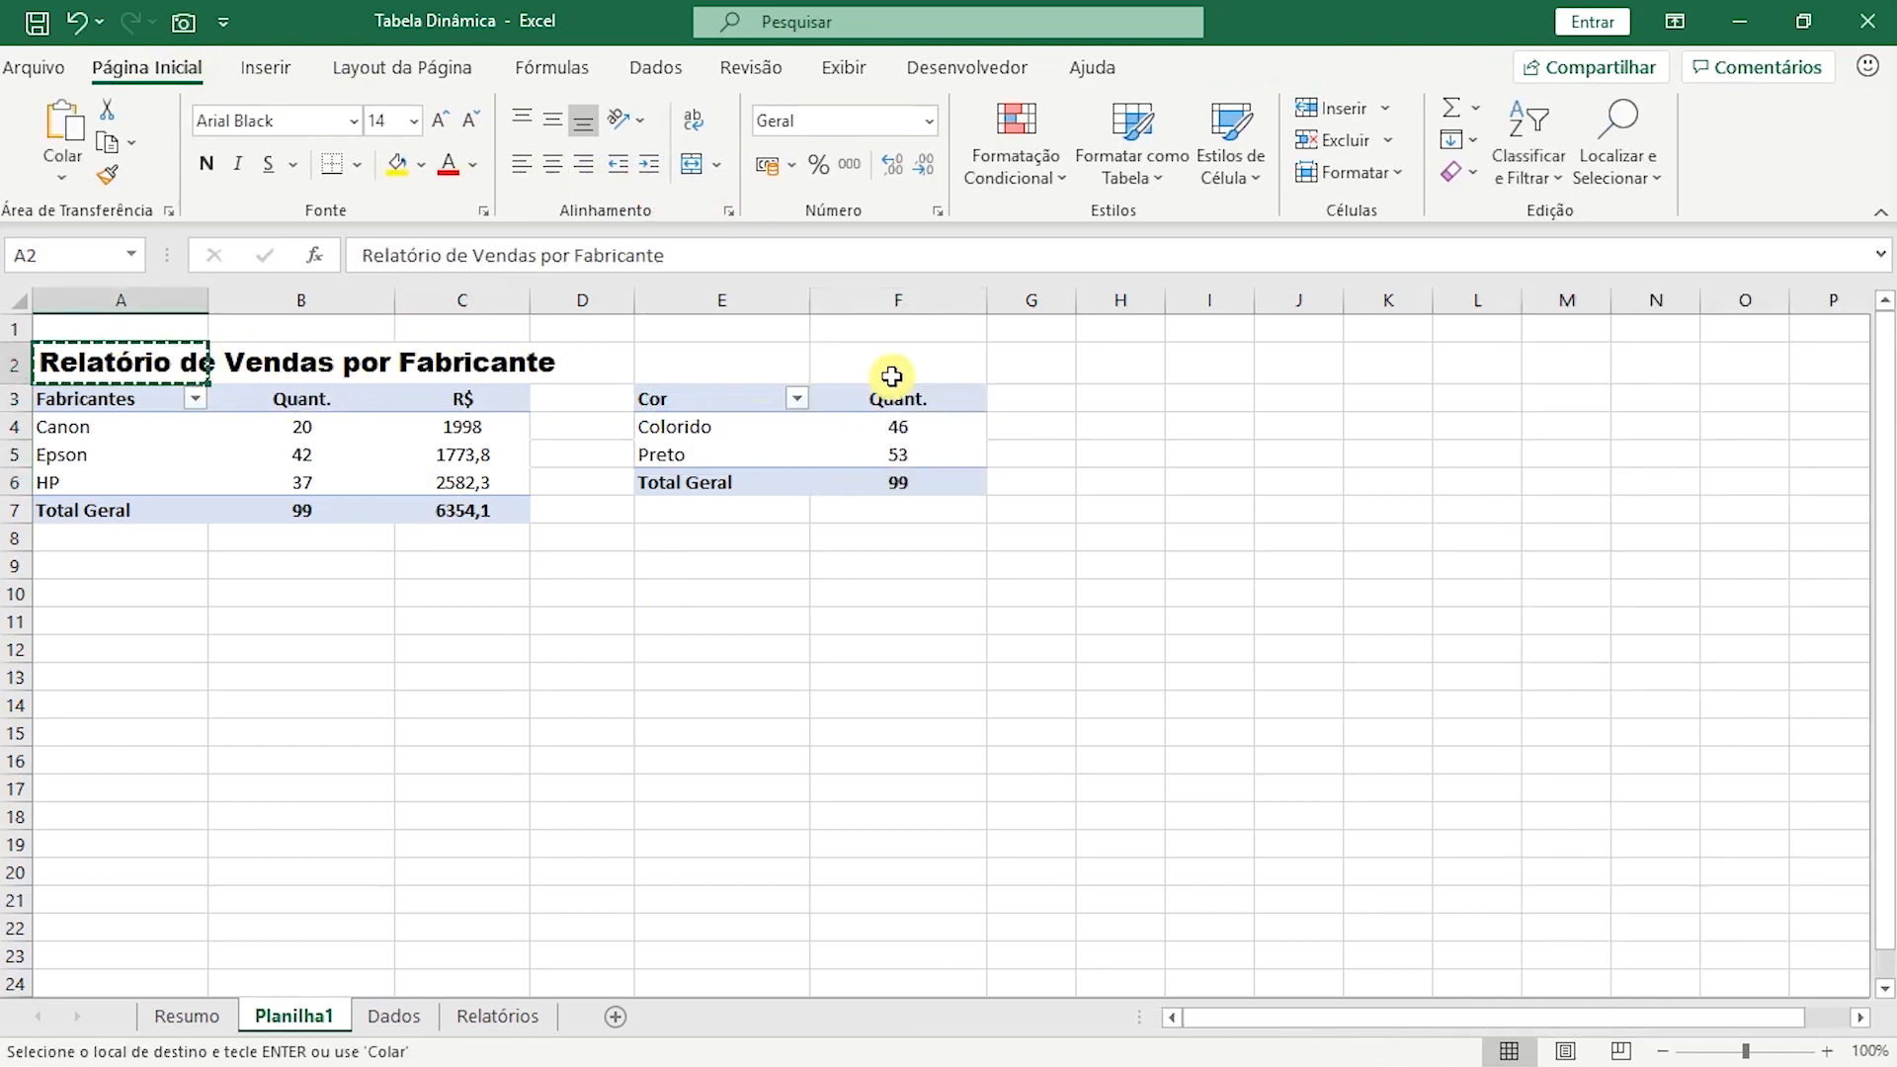
left_click(714, 365)
key("ctrl+v")
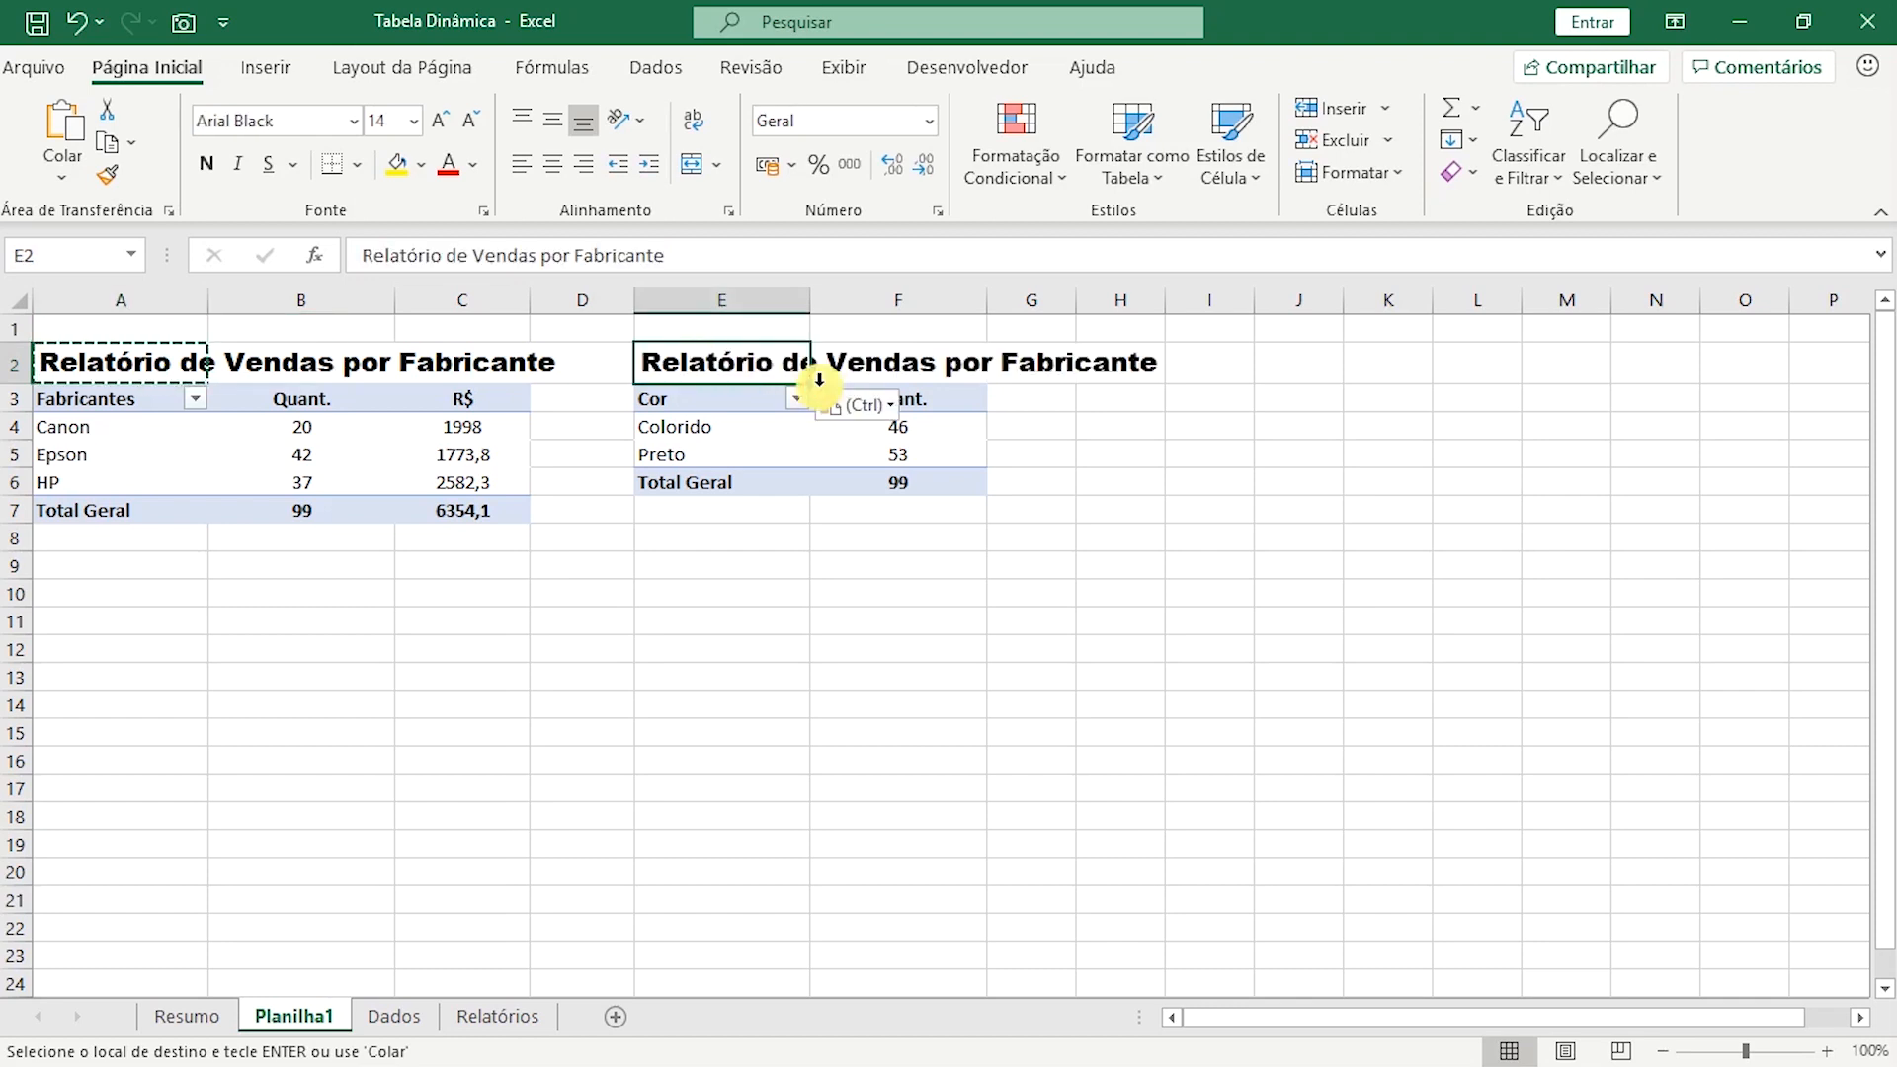
type("Re")
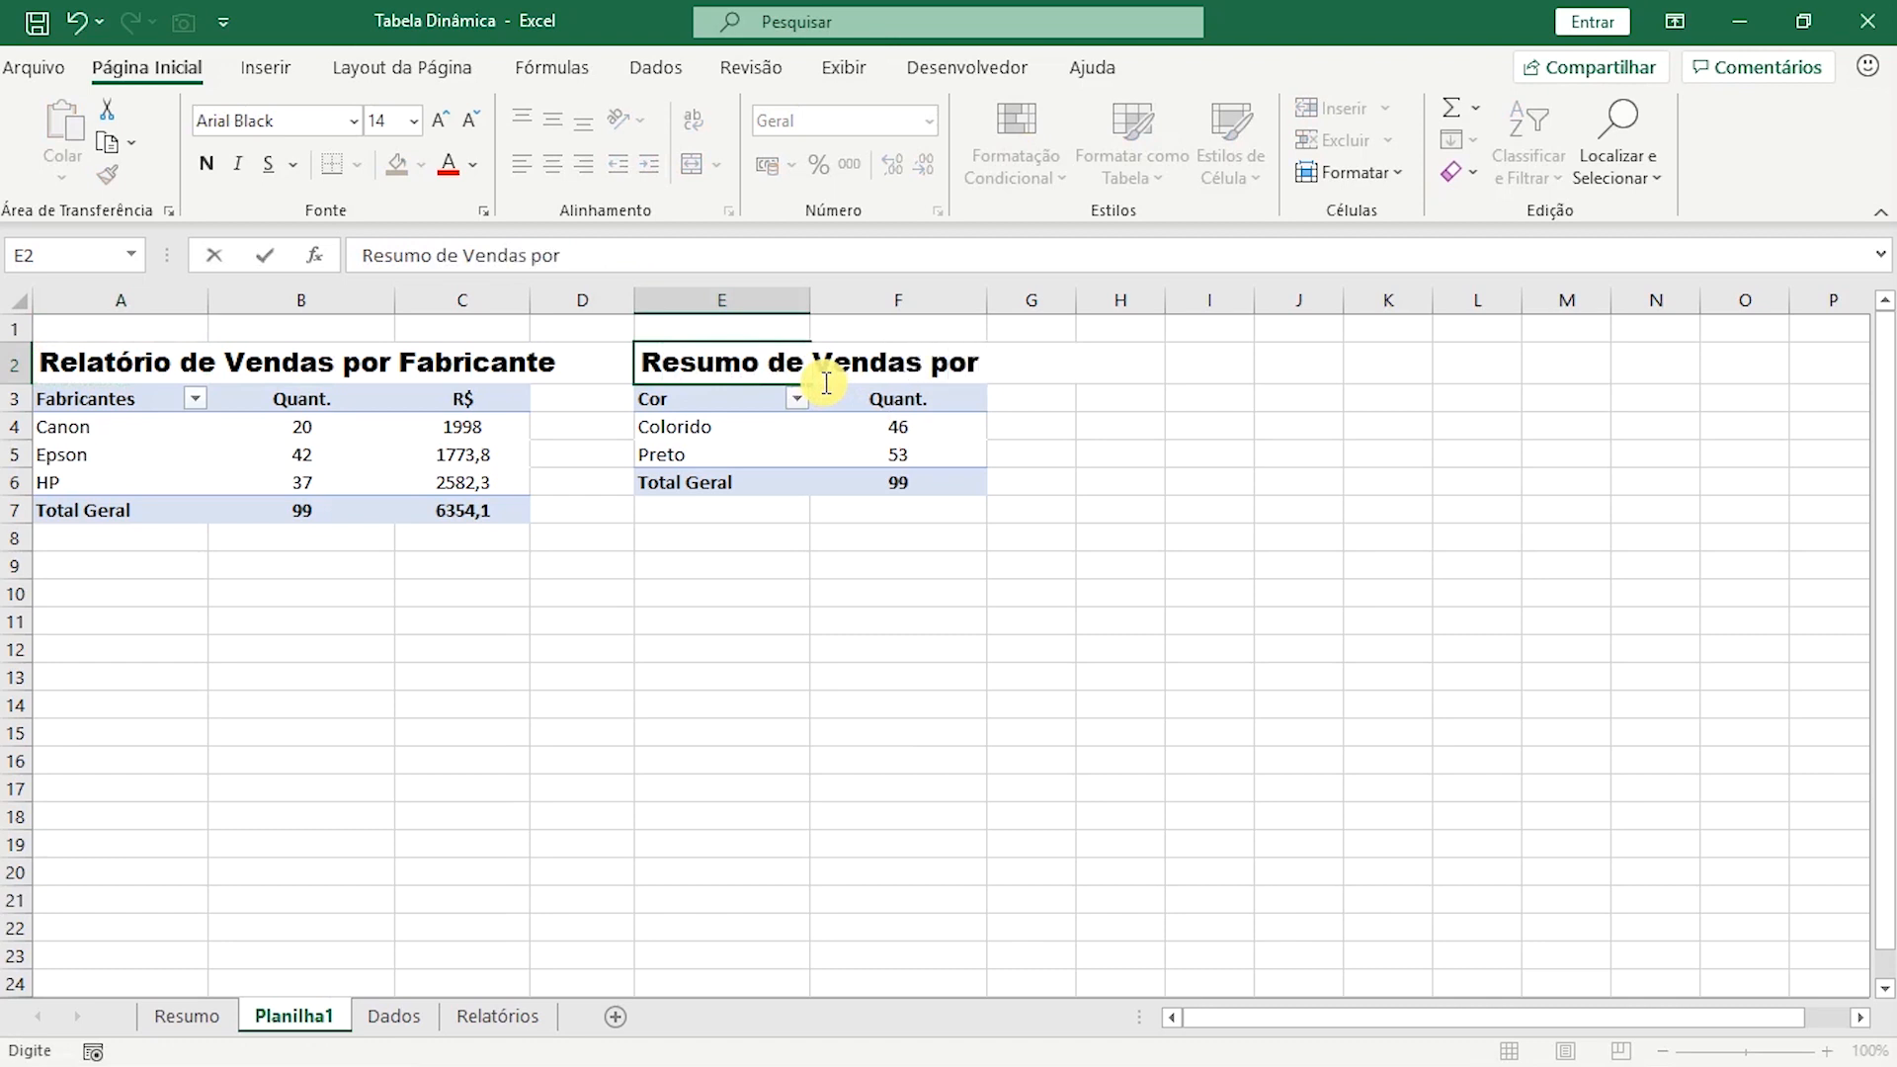
left_click(946, 592)
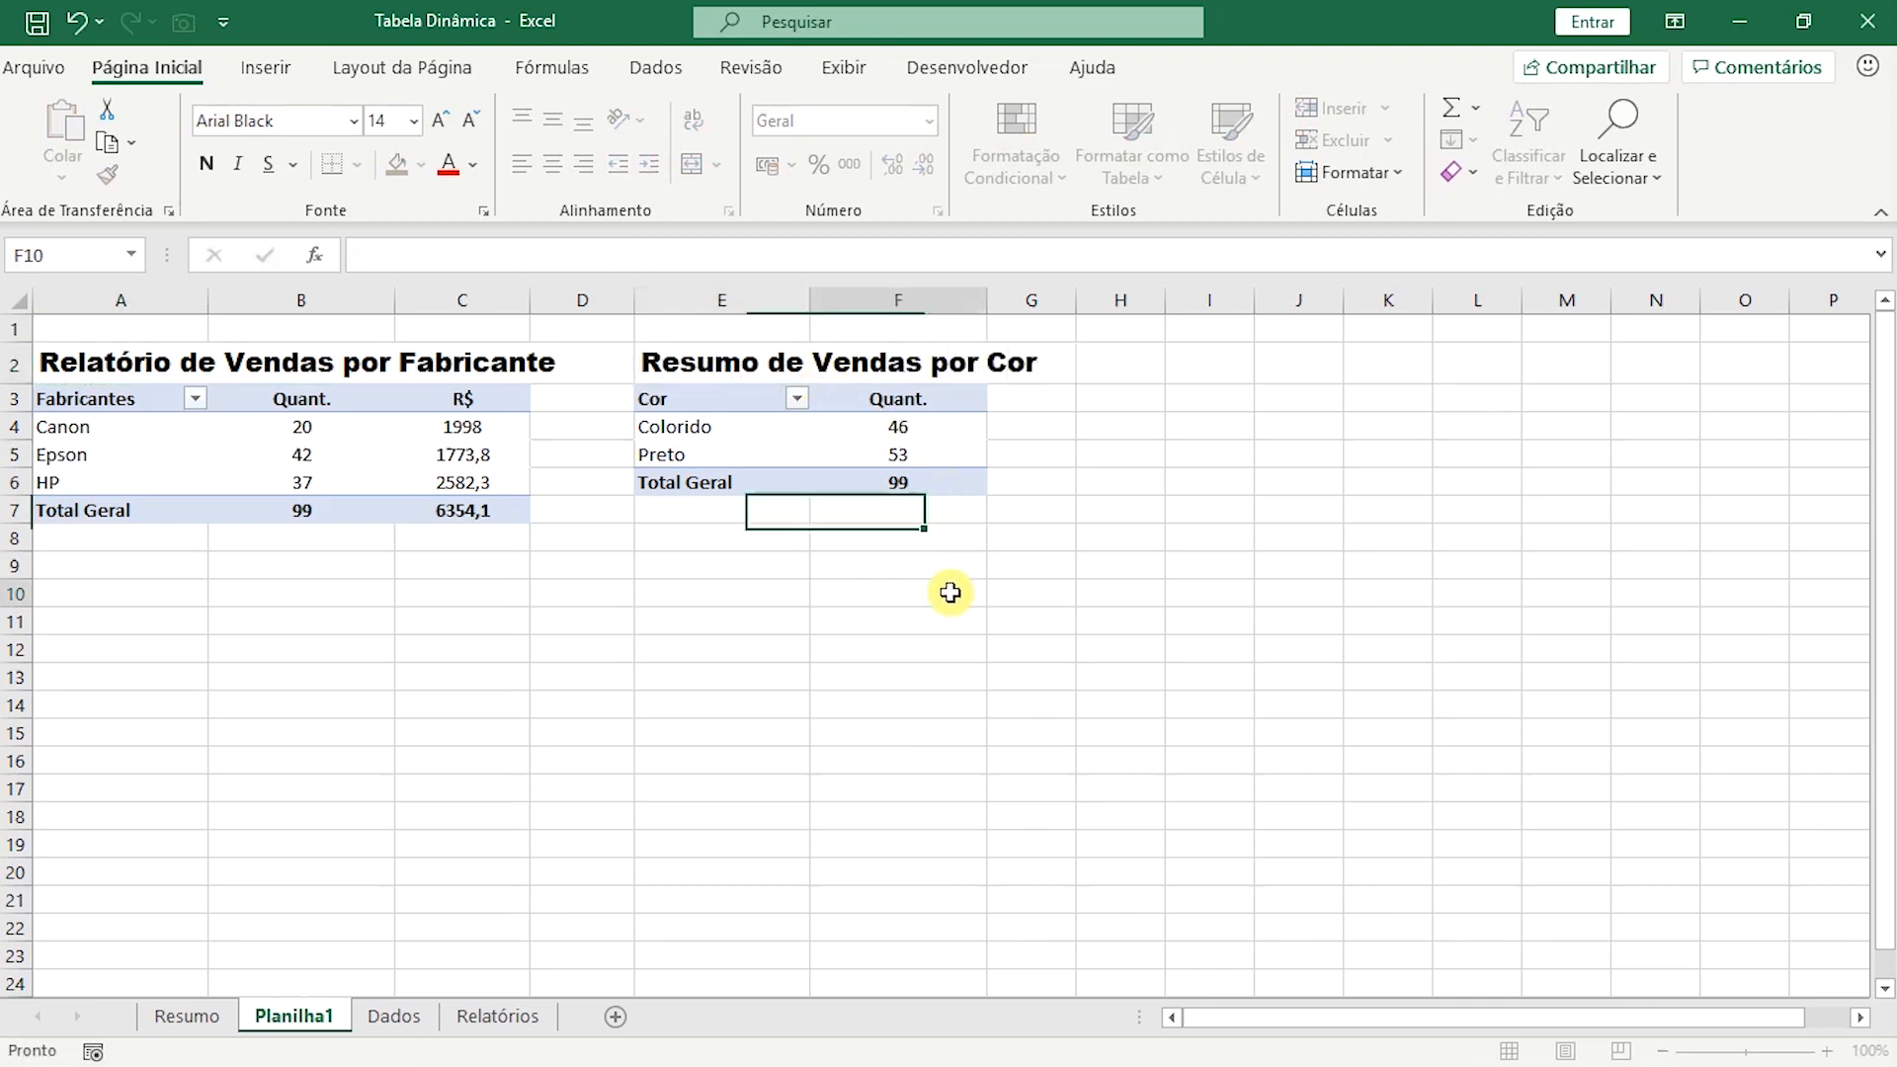
left_click_drag(634, 300, 723, 297)
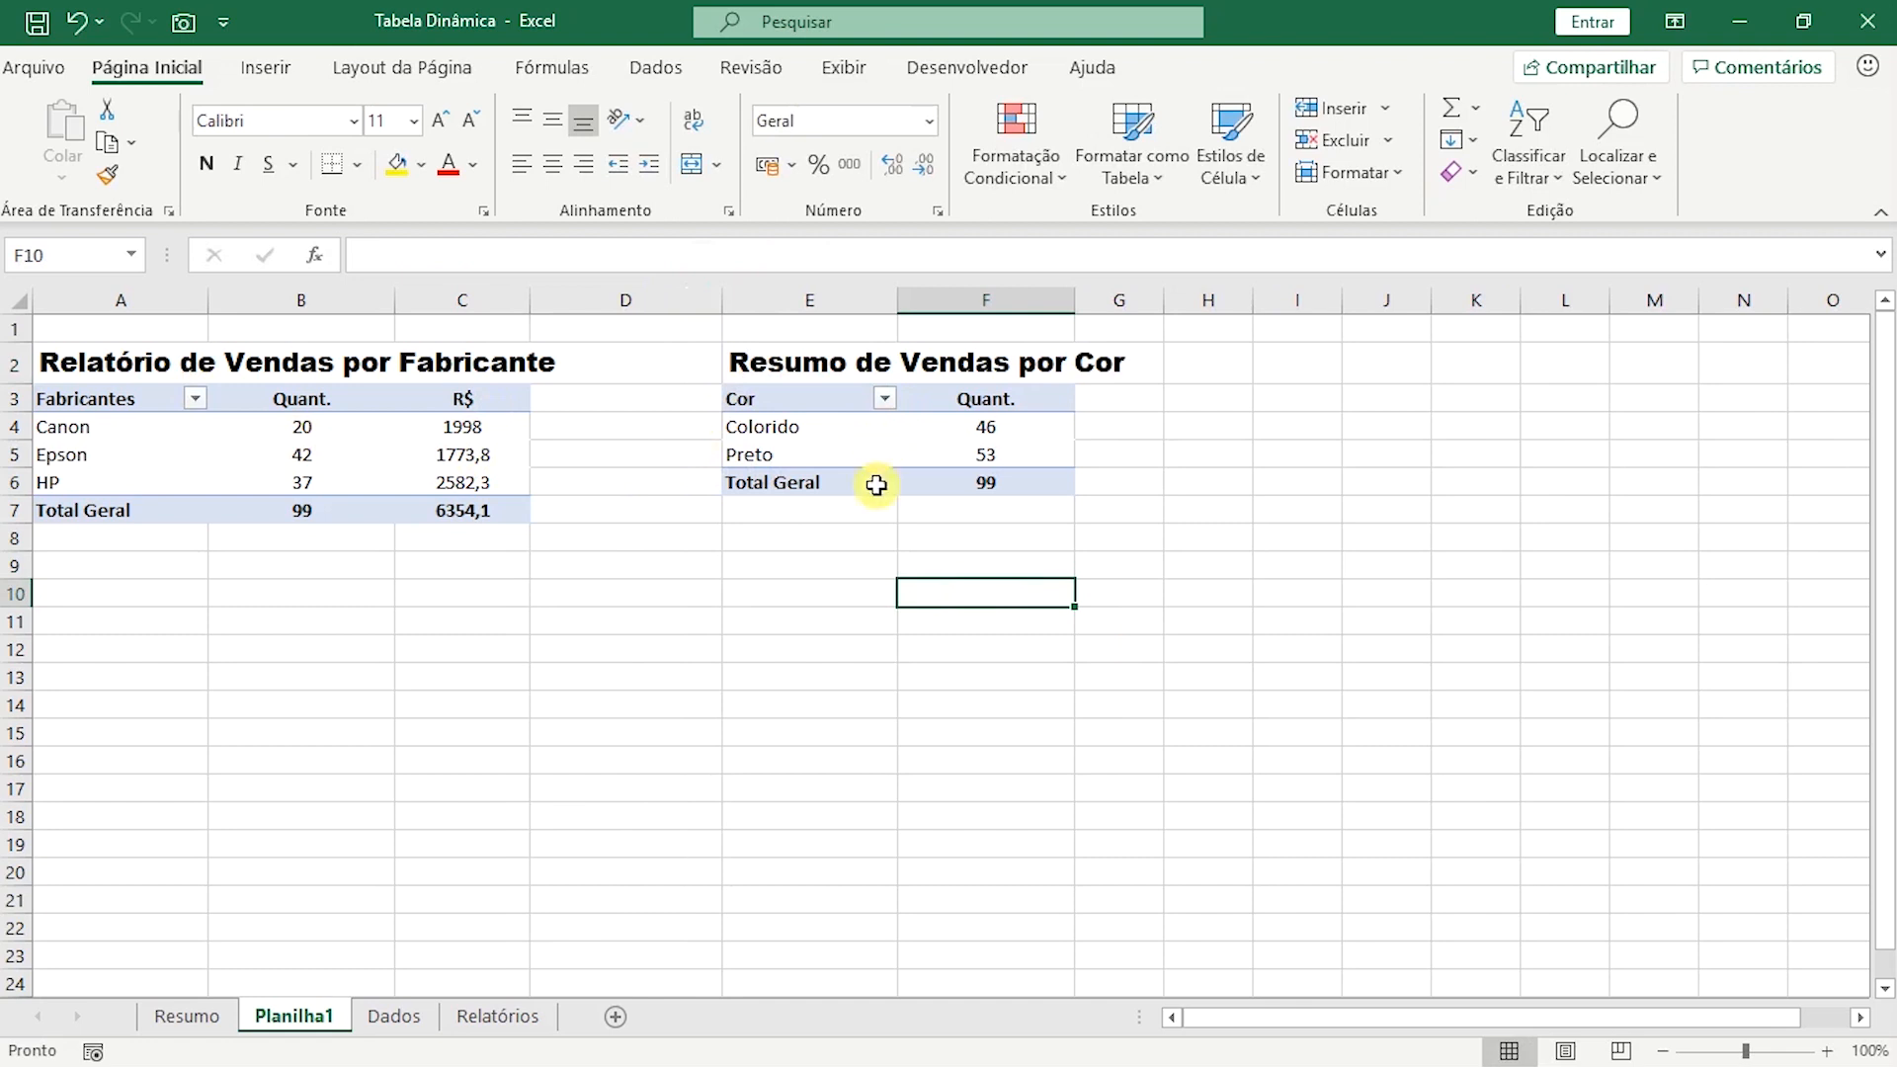
Create a third pivot table from the named range "dados", placed on the existing sheet at Planilha1 cell A16.
left_click(71, 766)
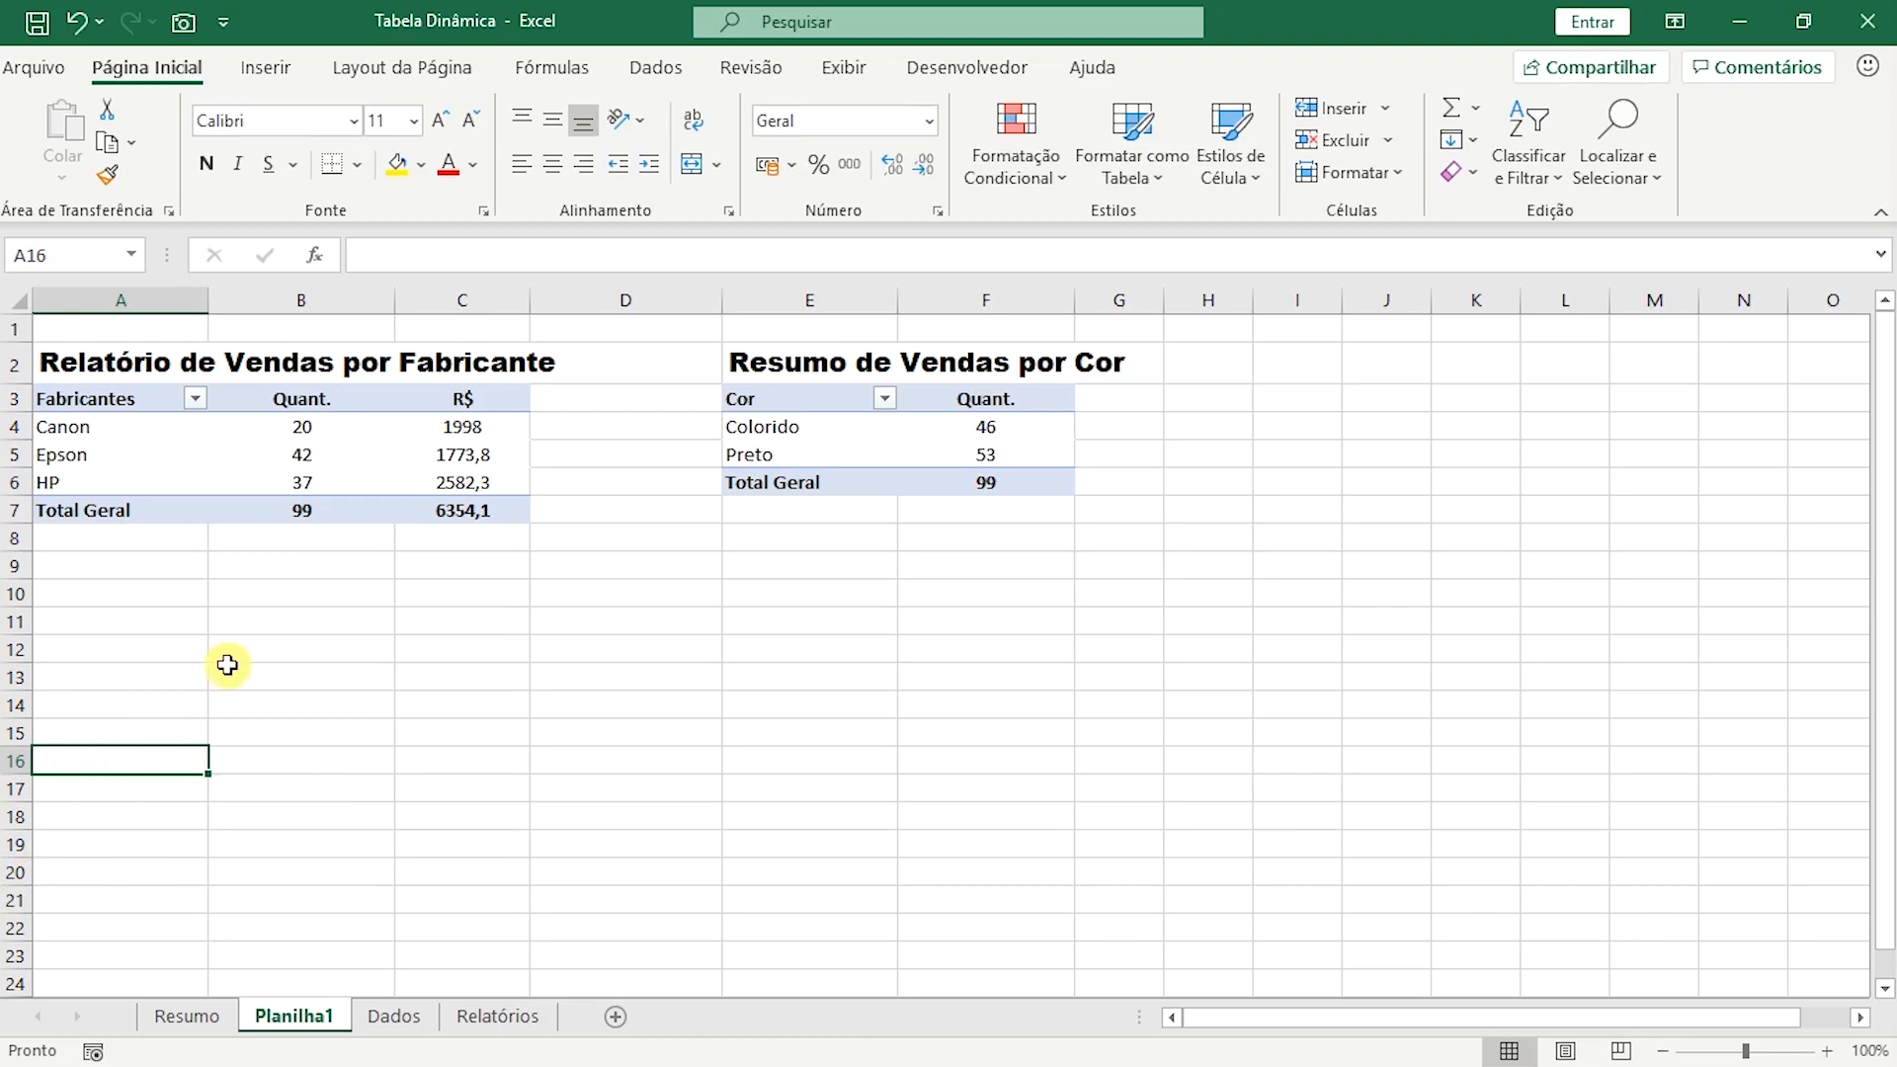
left_click(265, 67)
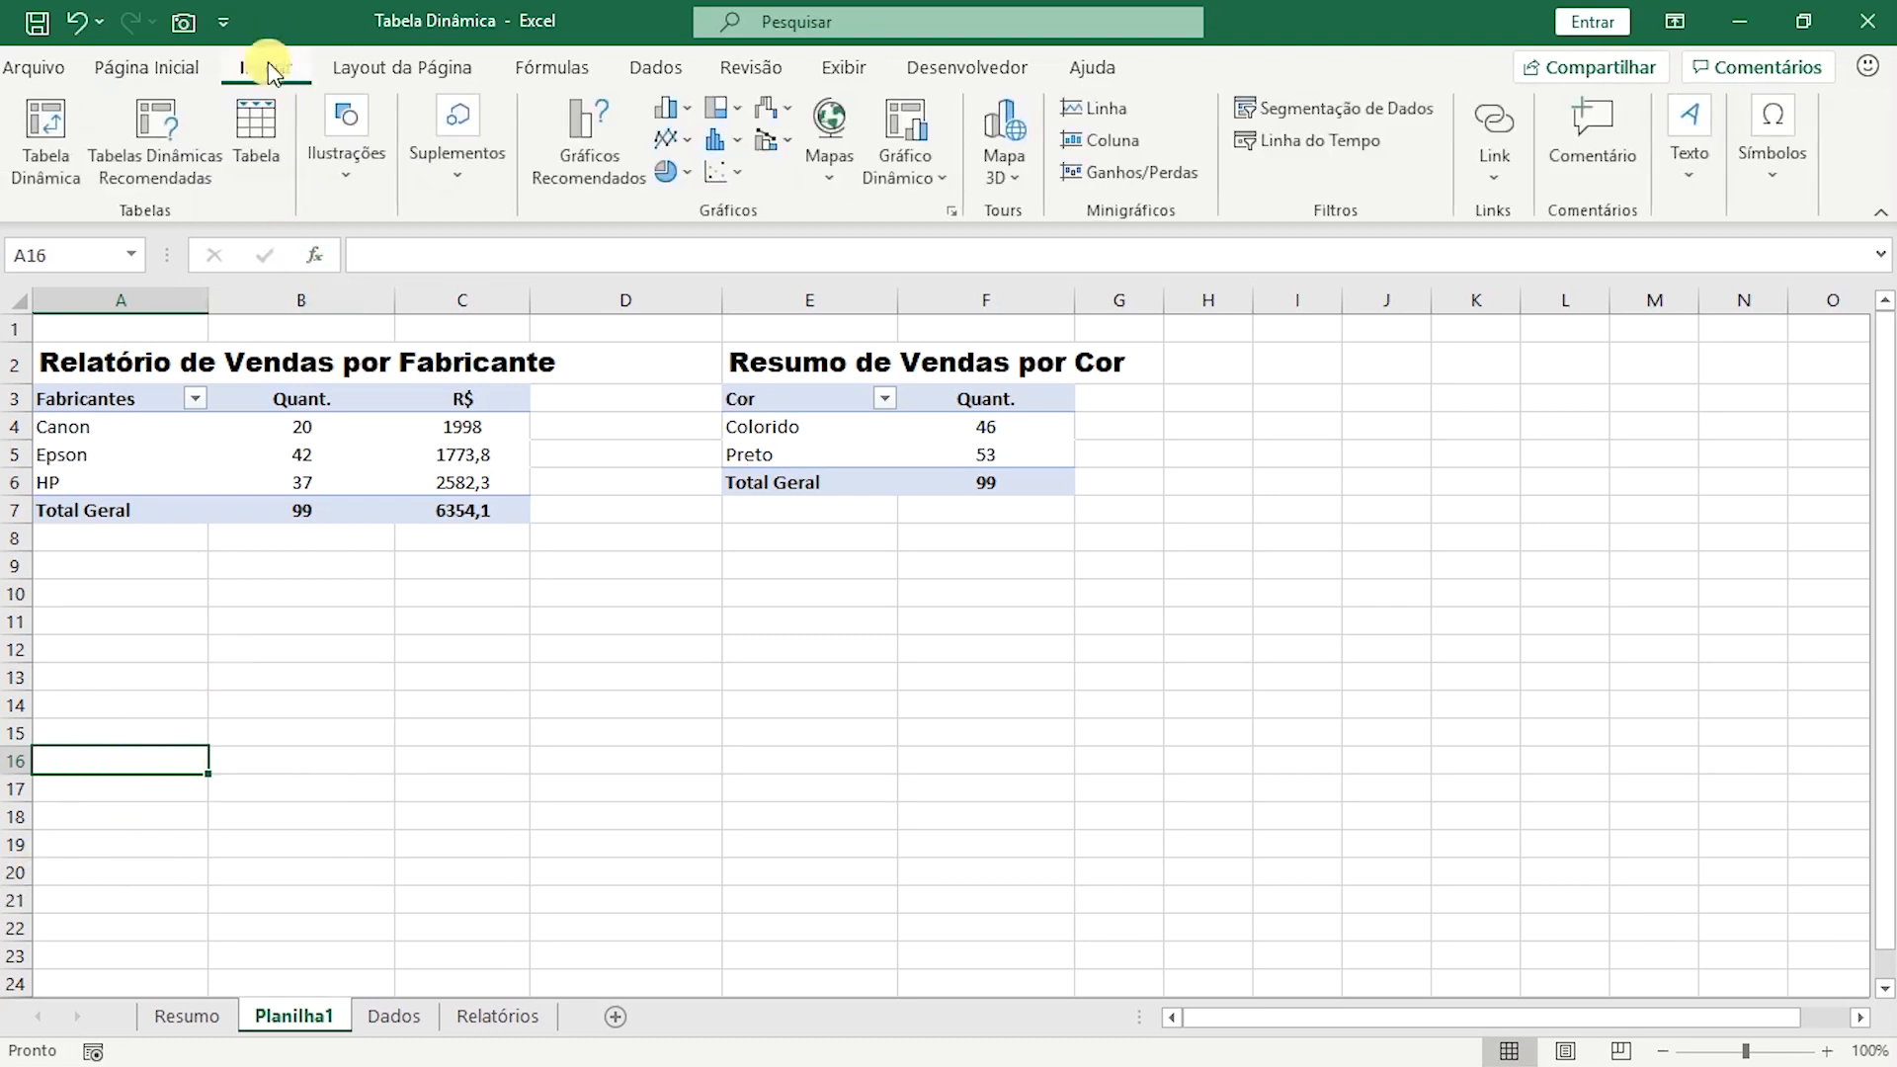
left_click(42, 143)
left_click(1171, 446)
type("dados")
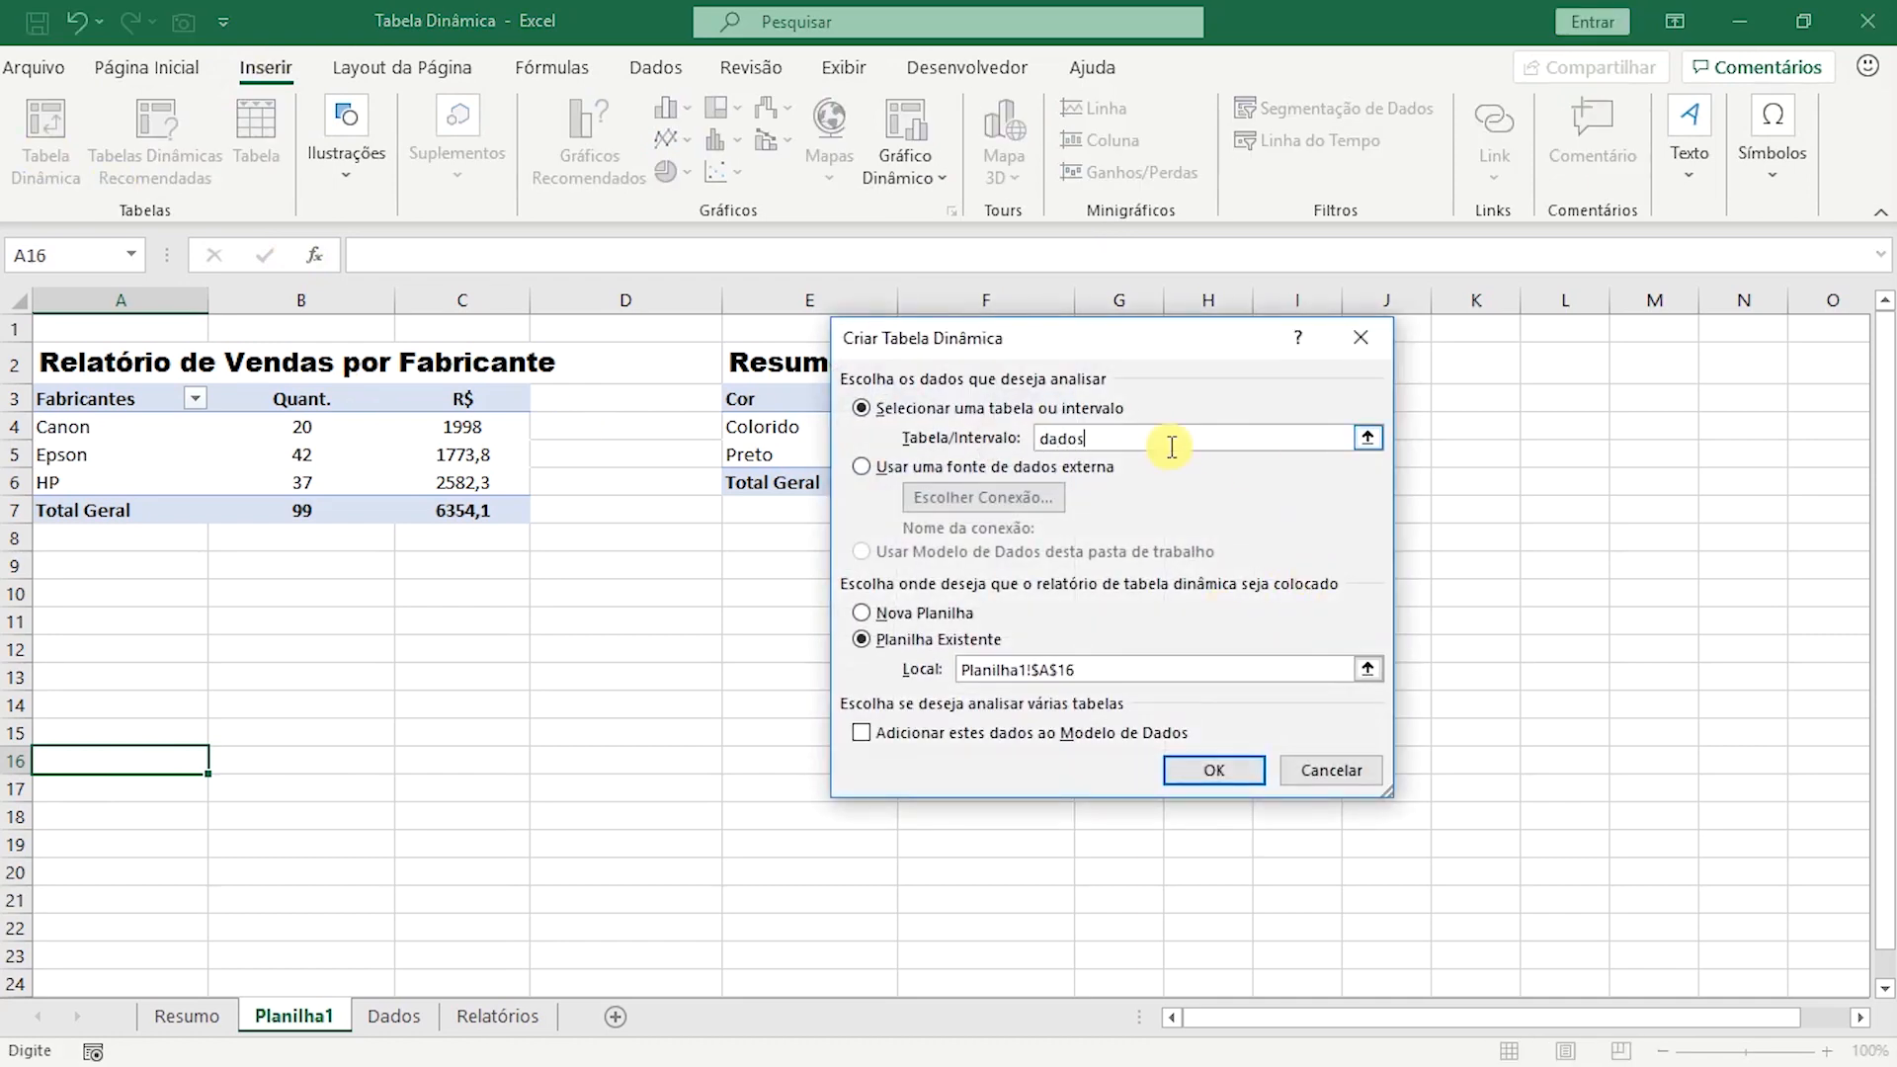
left_click(1092, 669)
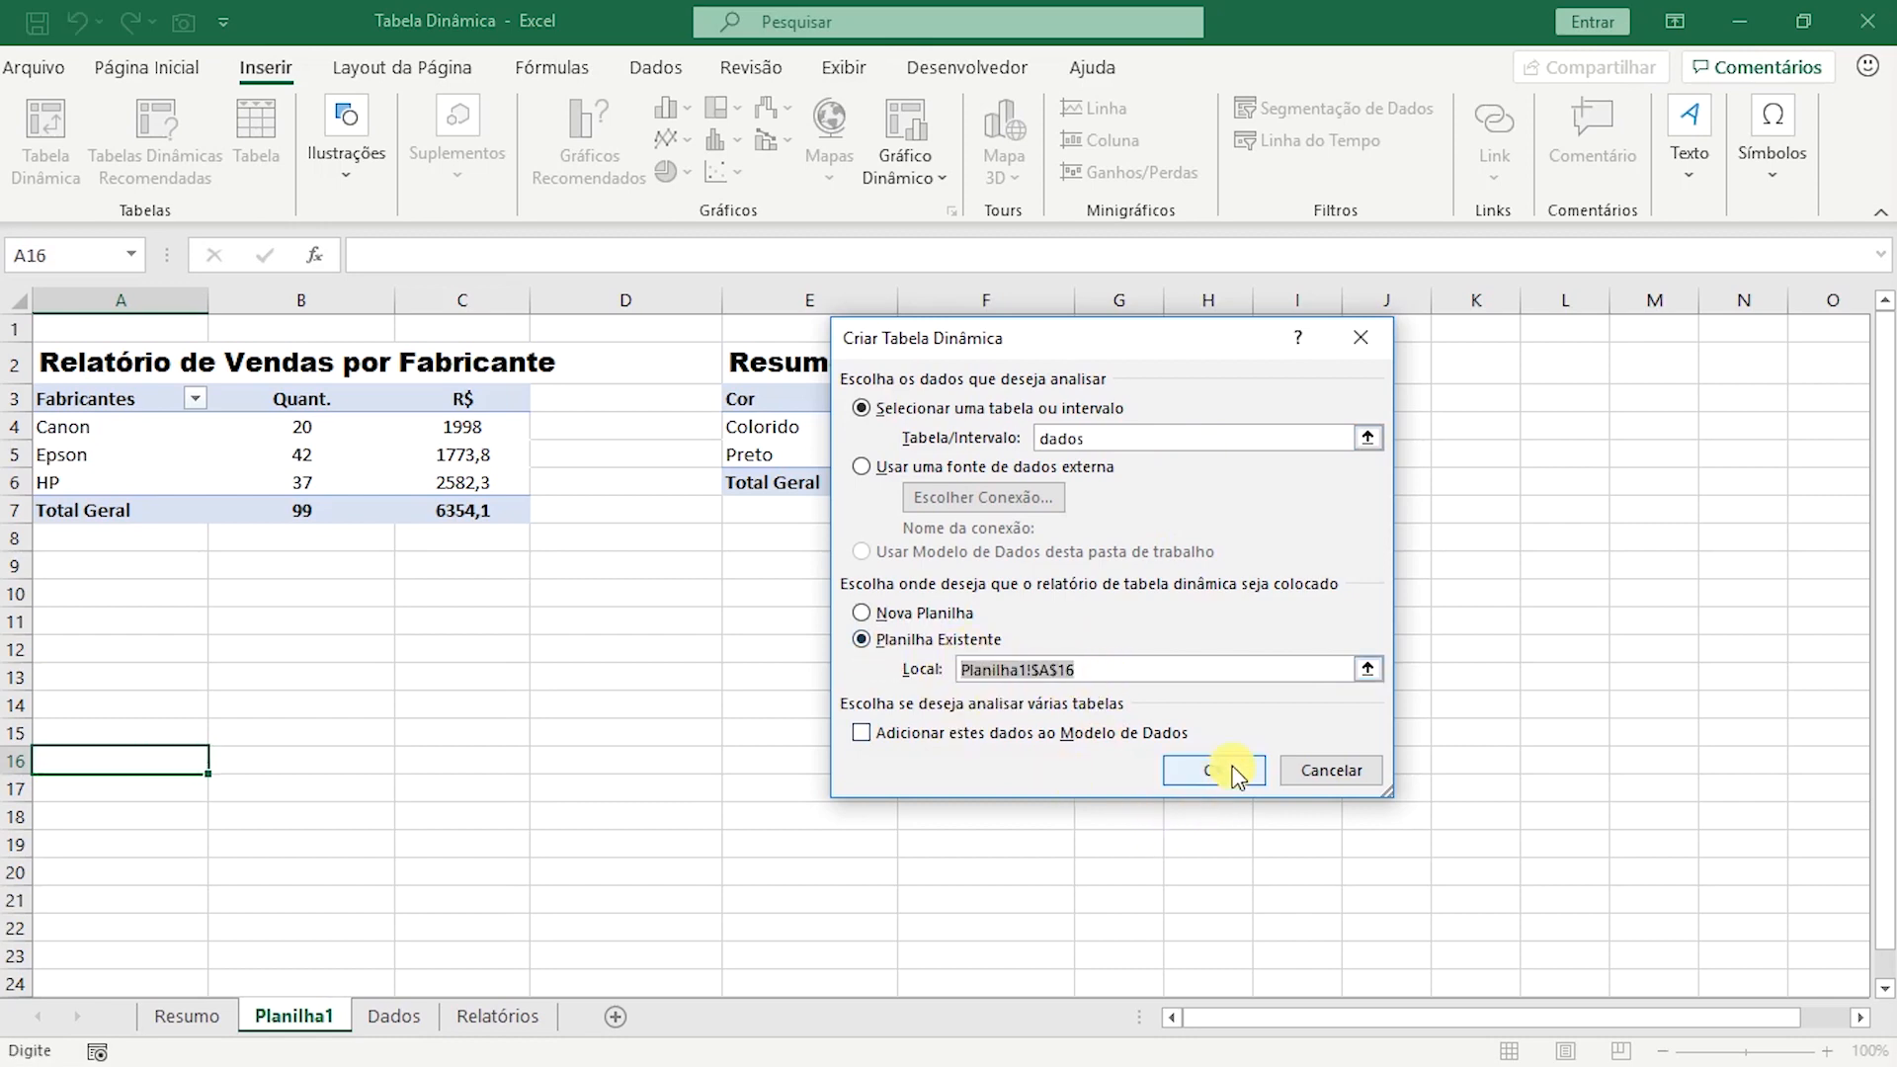
left_click(1213, 770)
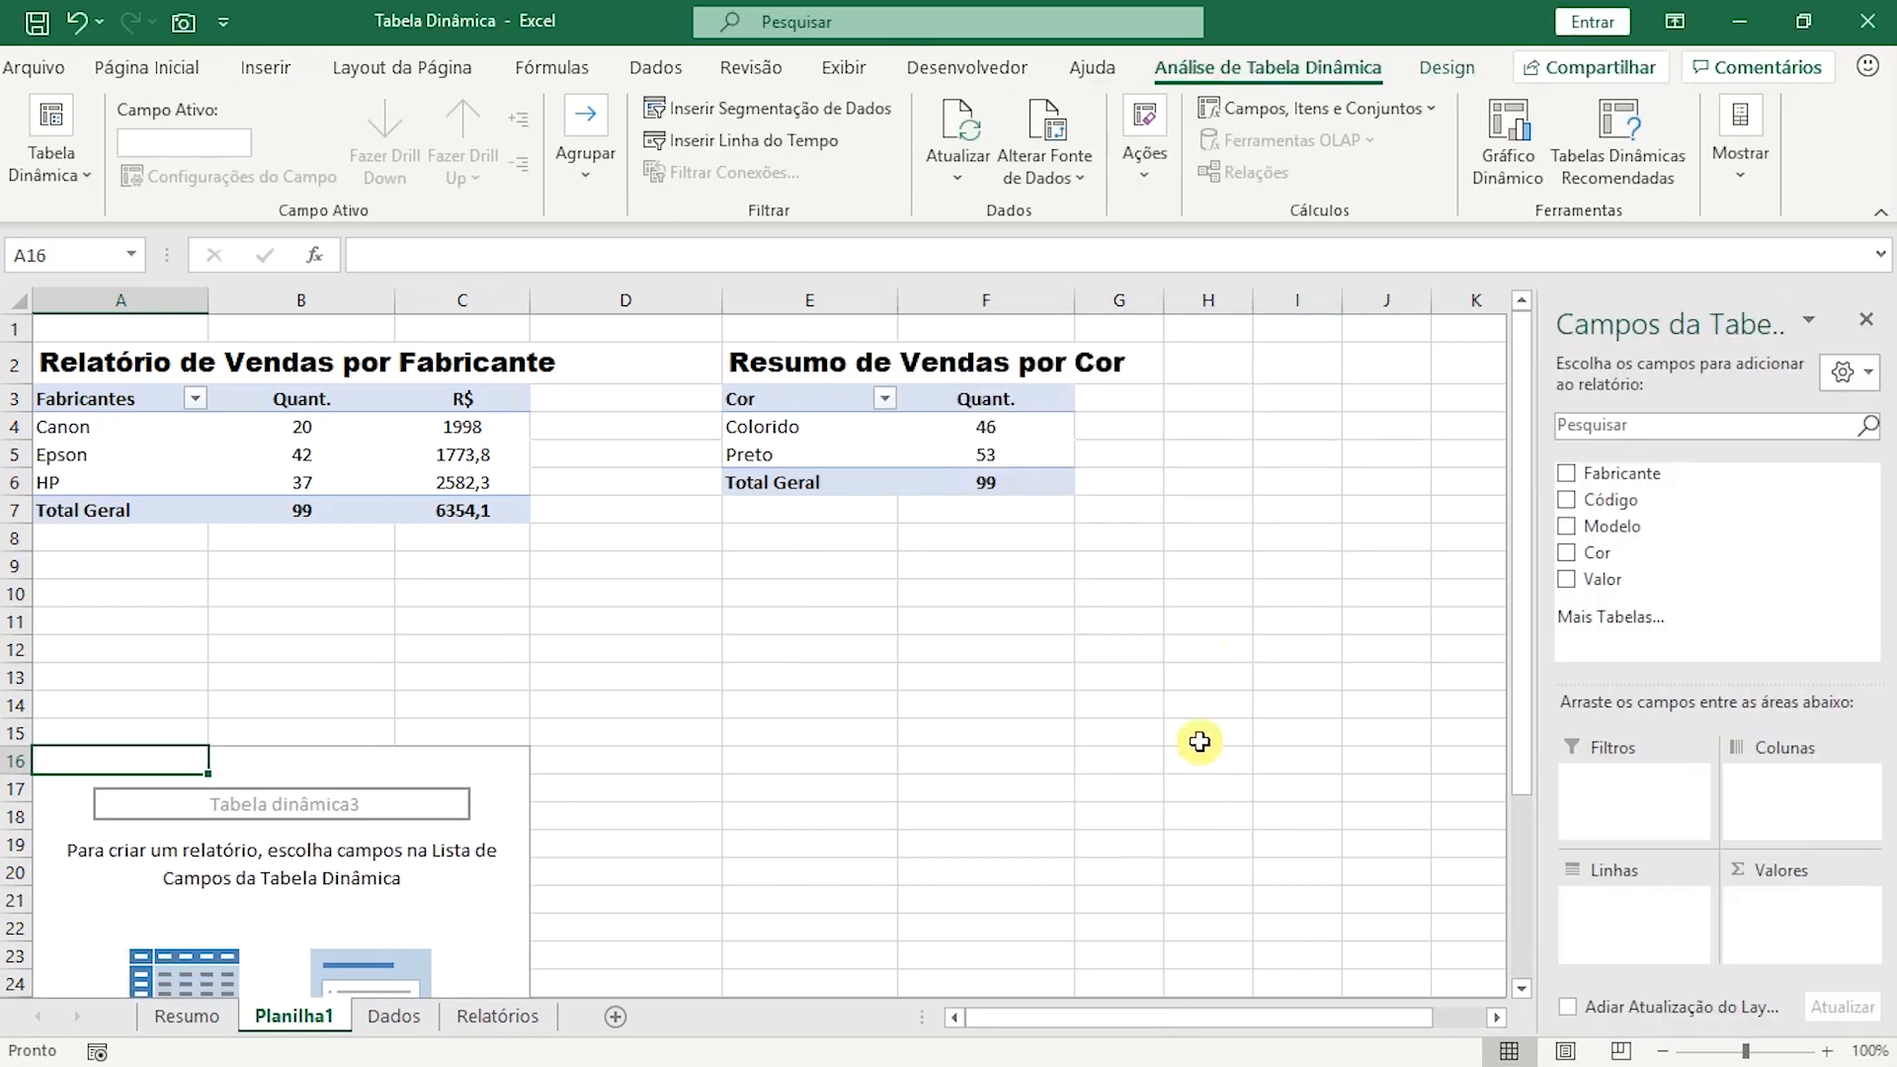
Lay out the third pivot table with Modelo as rows, the sum of Valor as values and Código as the report filter.
left_click_drag(1668, 525, 1680, 901)
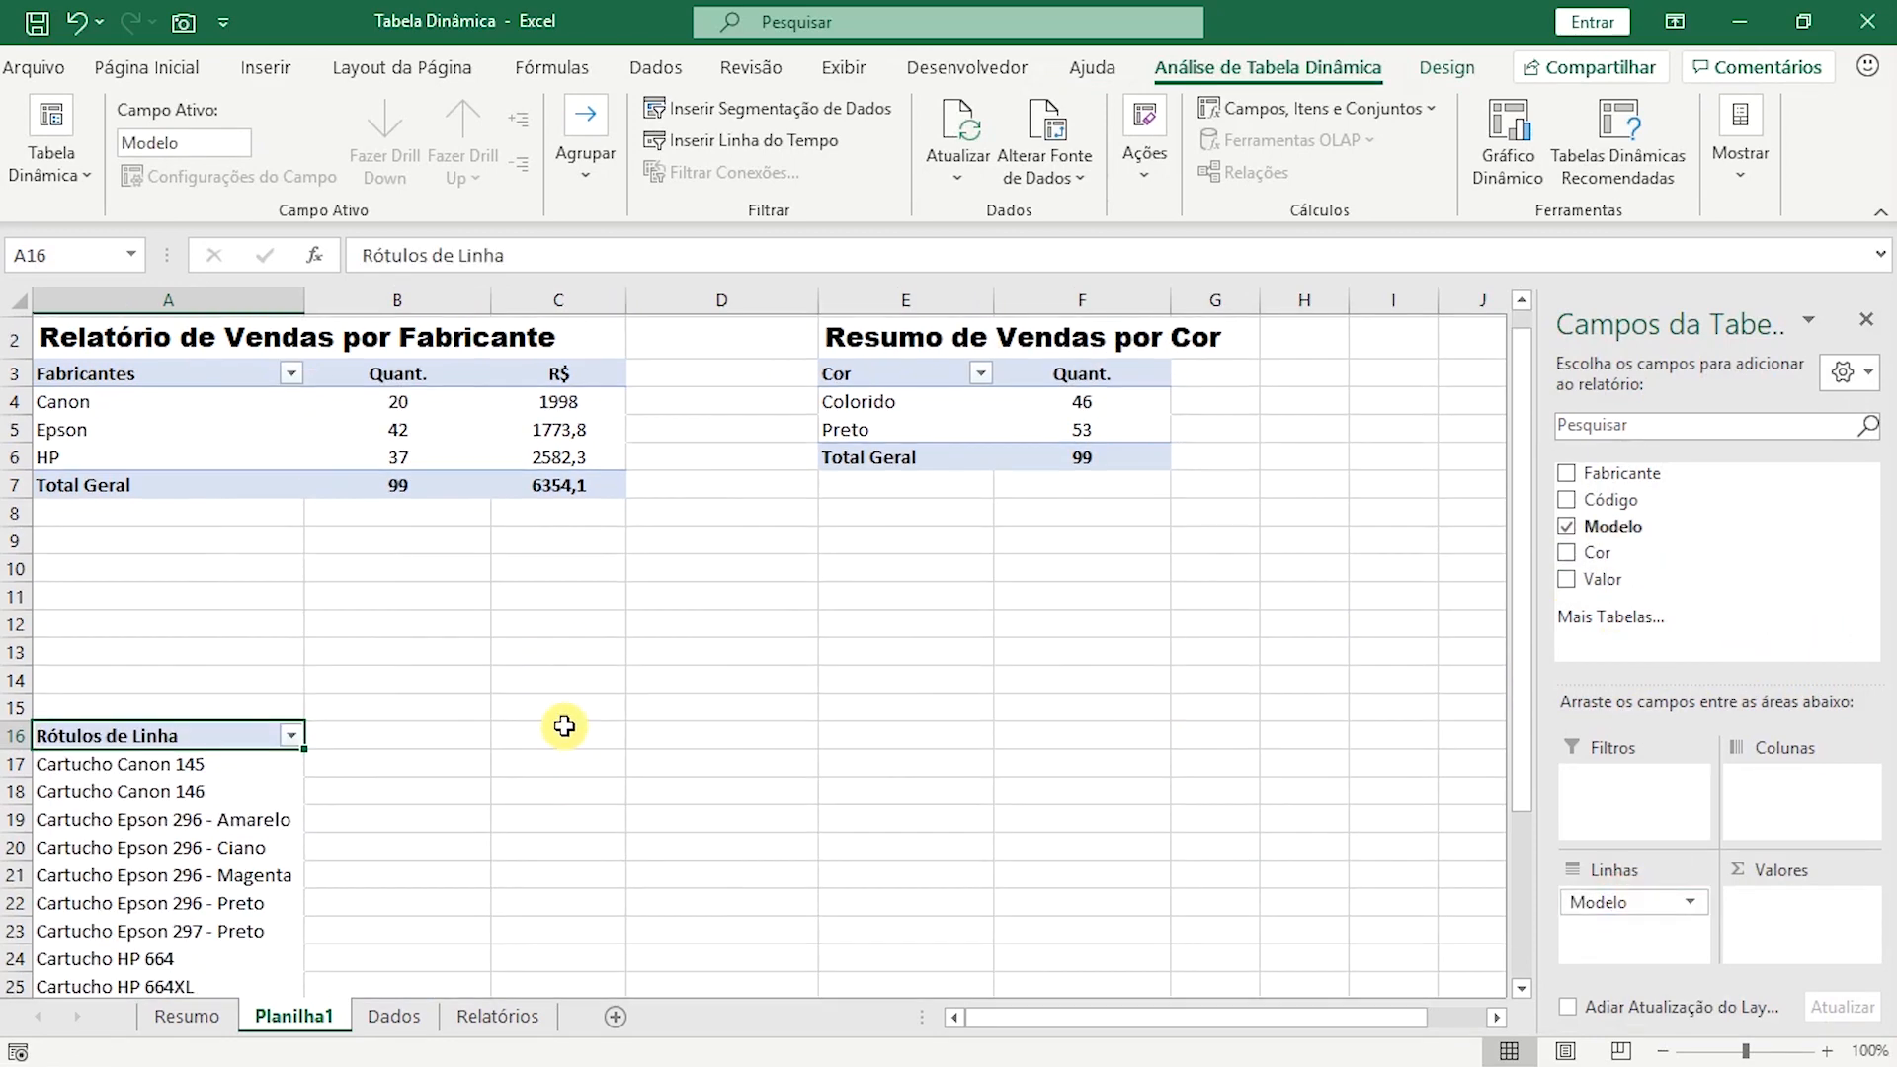
scroll(568, 747, "down", 3)
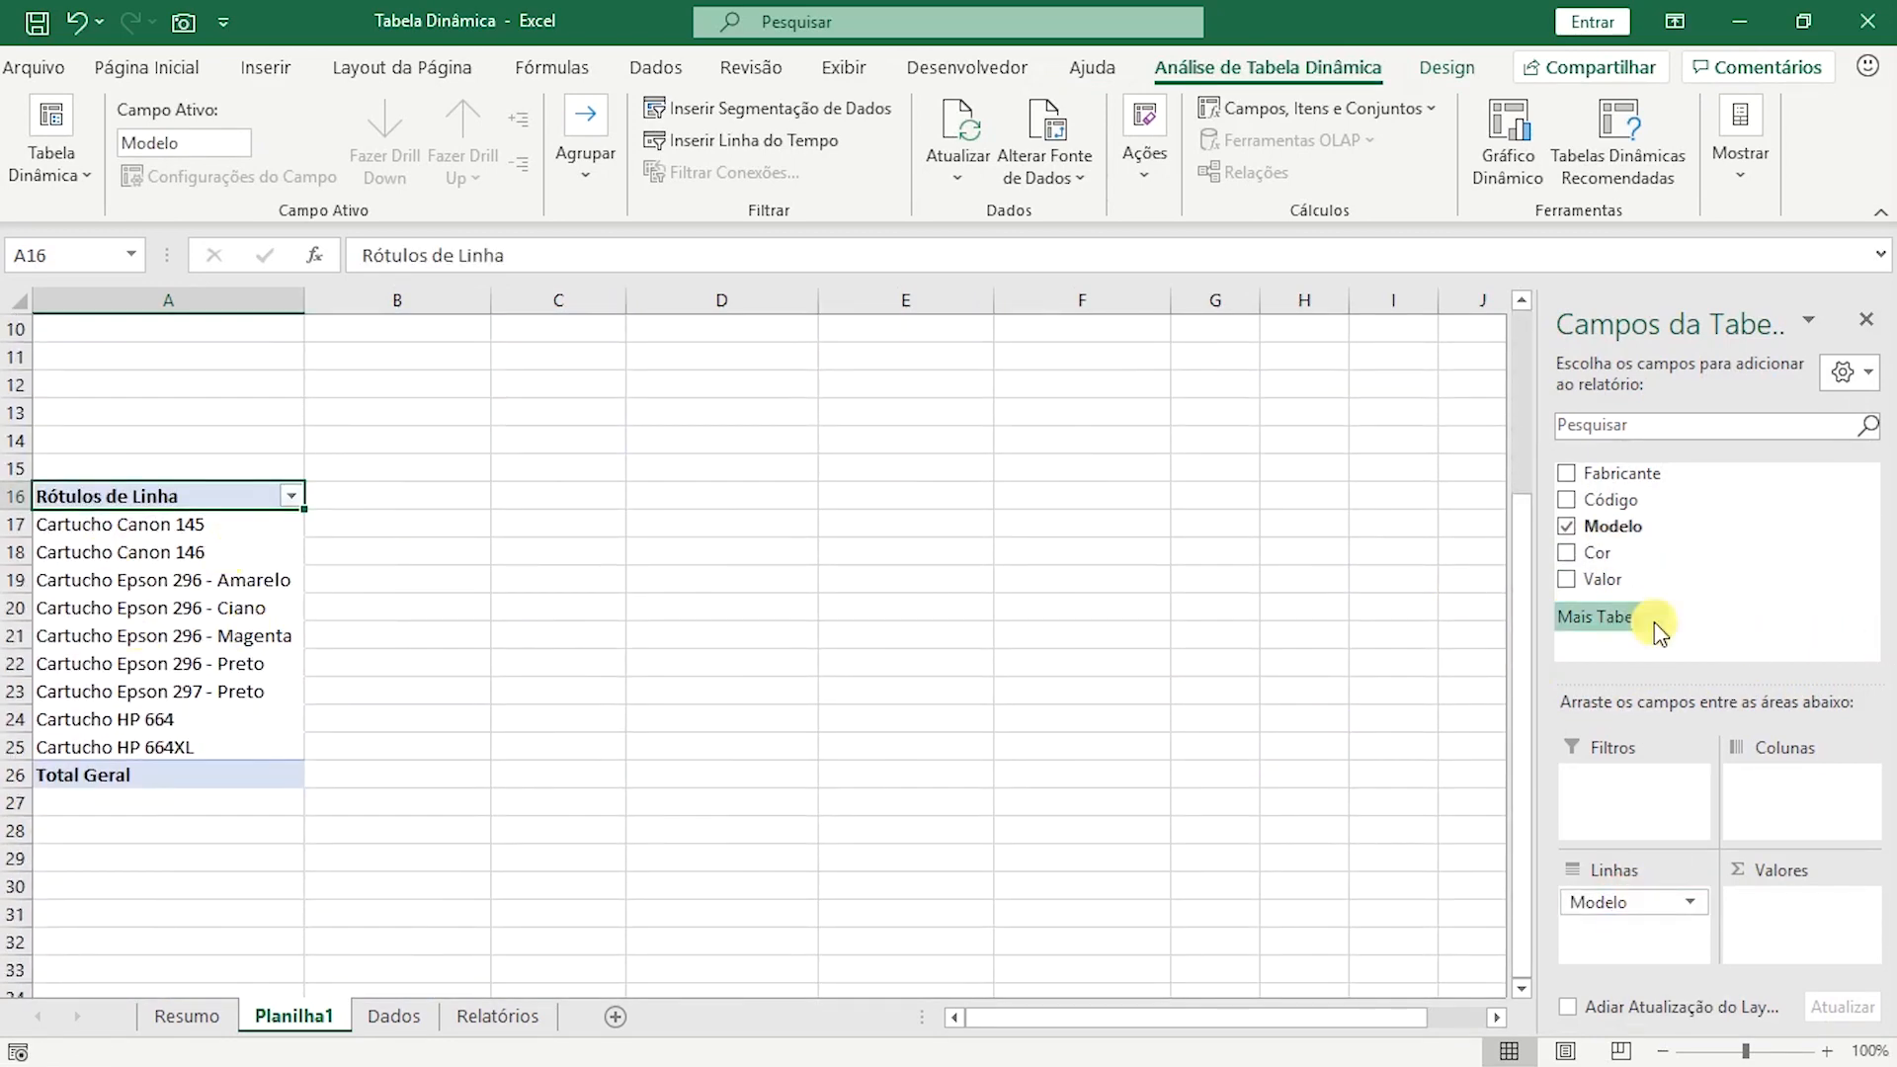
left_click_drag(1590, 593, 1767, 903)
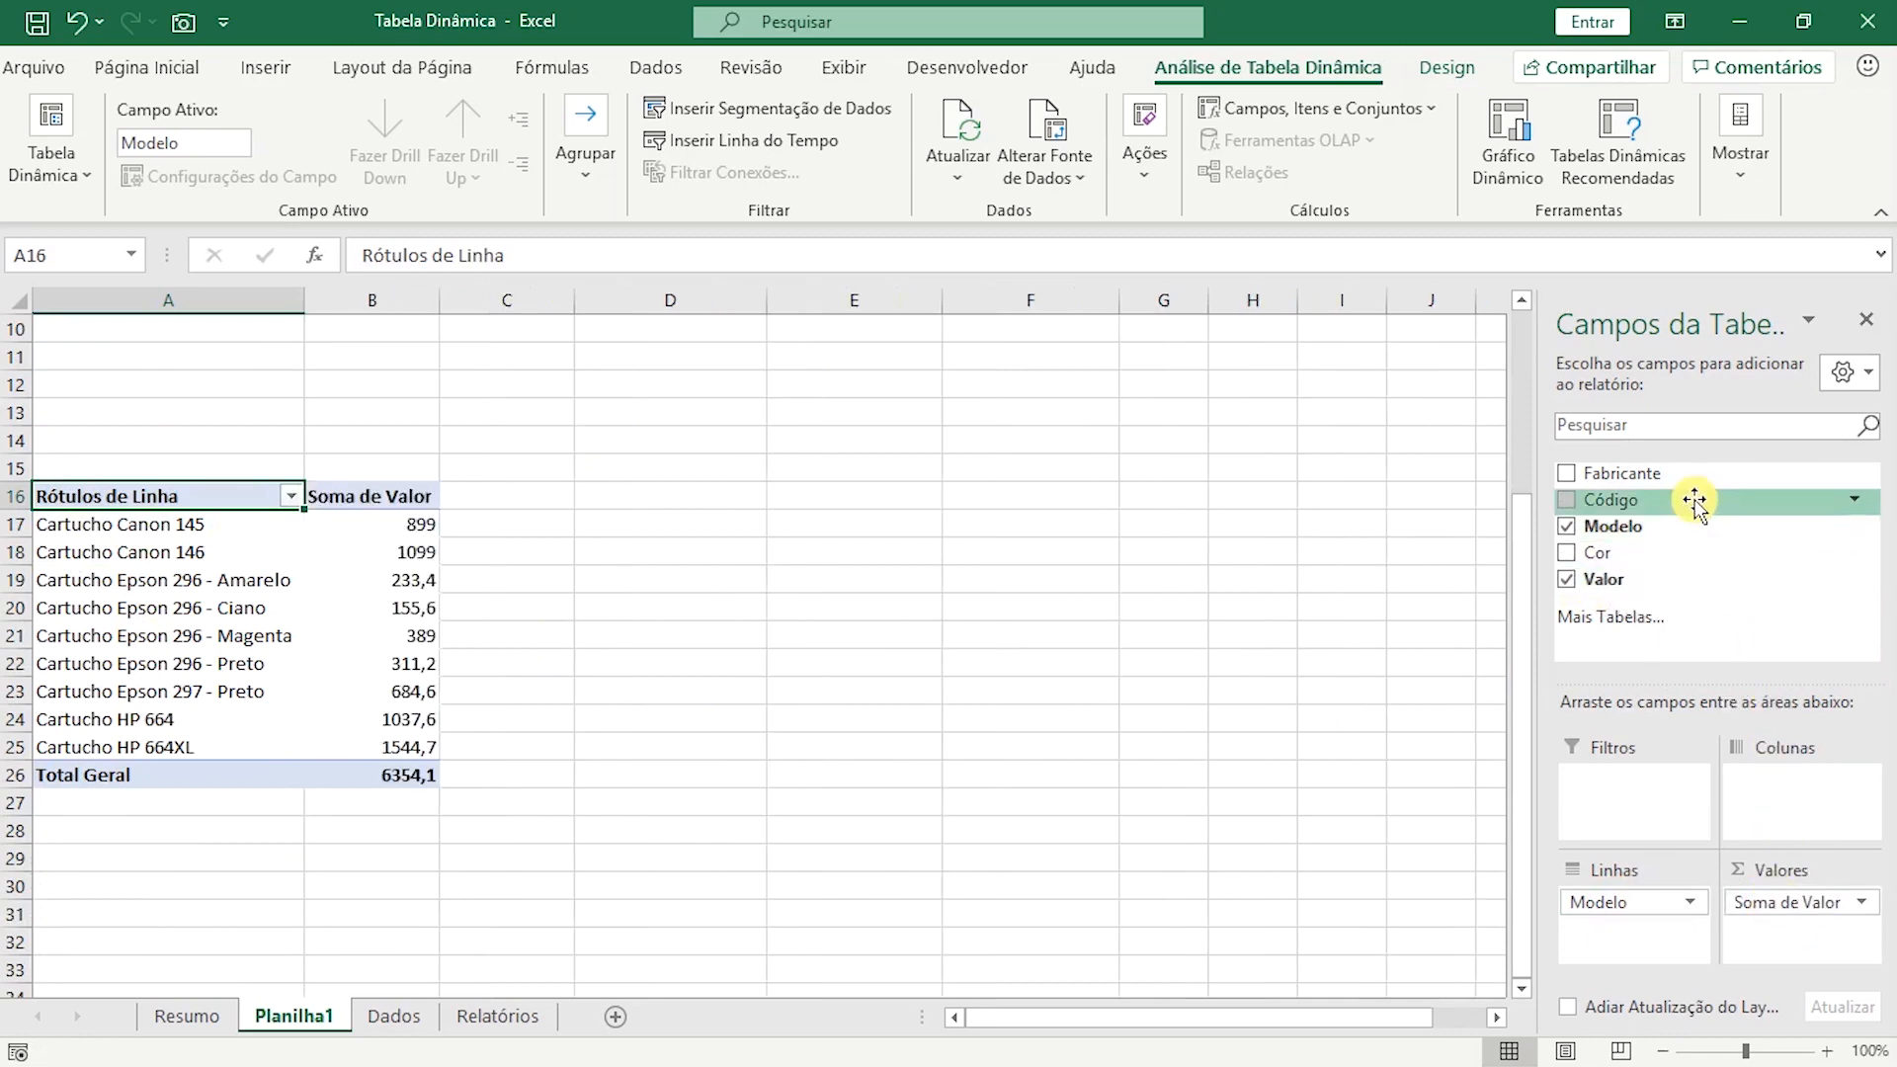
left_click_drag(1633, 502, 1596, 786)
scroll(593, 591, "down", 1)
scroll(306, 534, "up", 2)
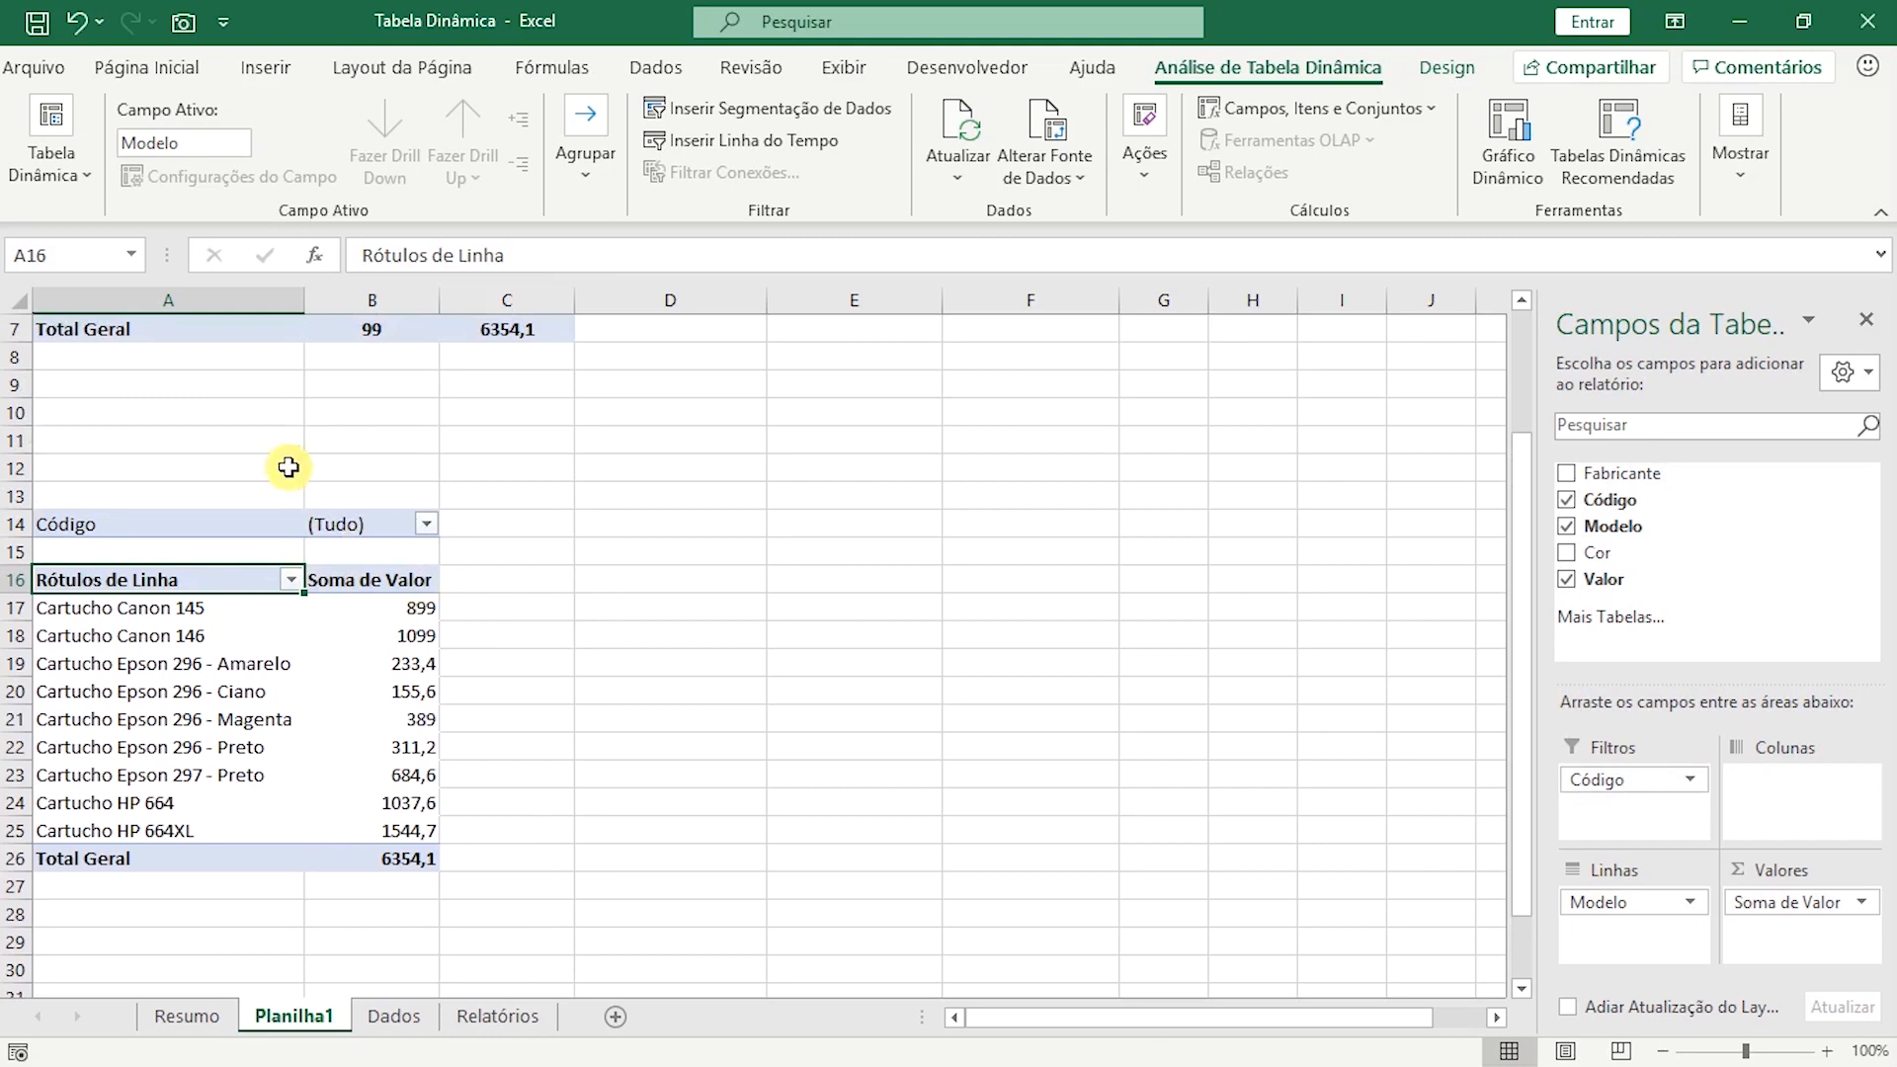
left_click(424, 524)
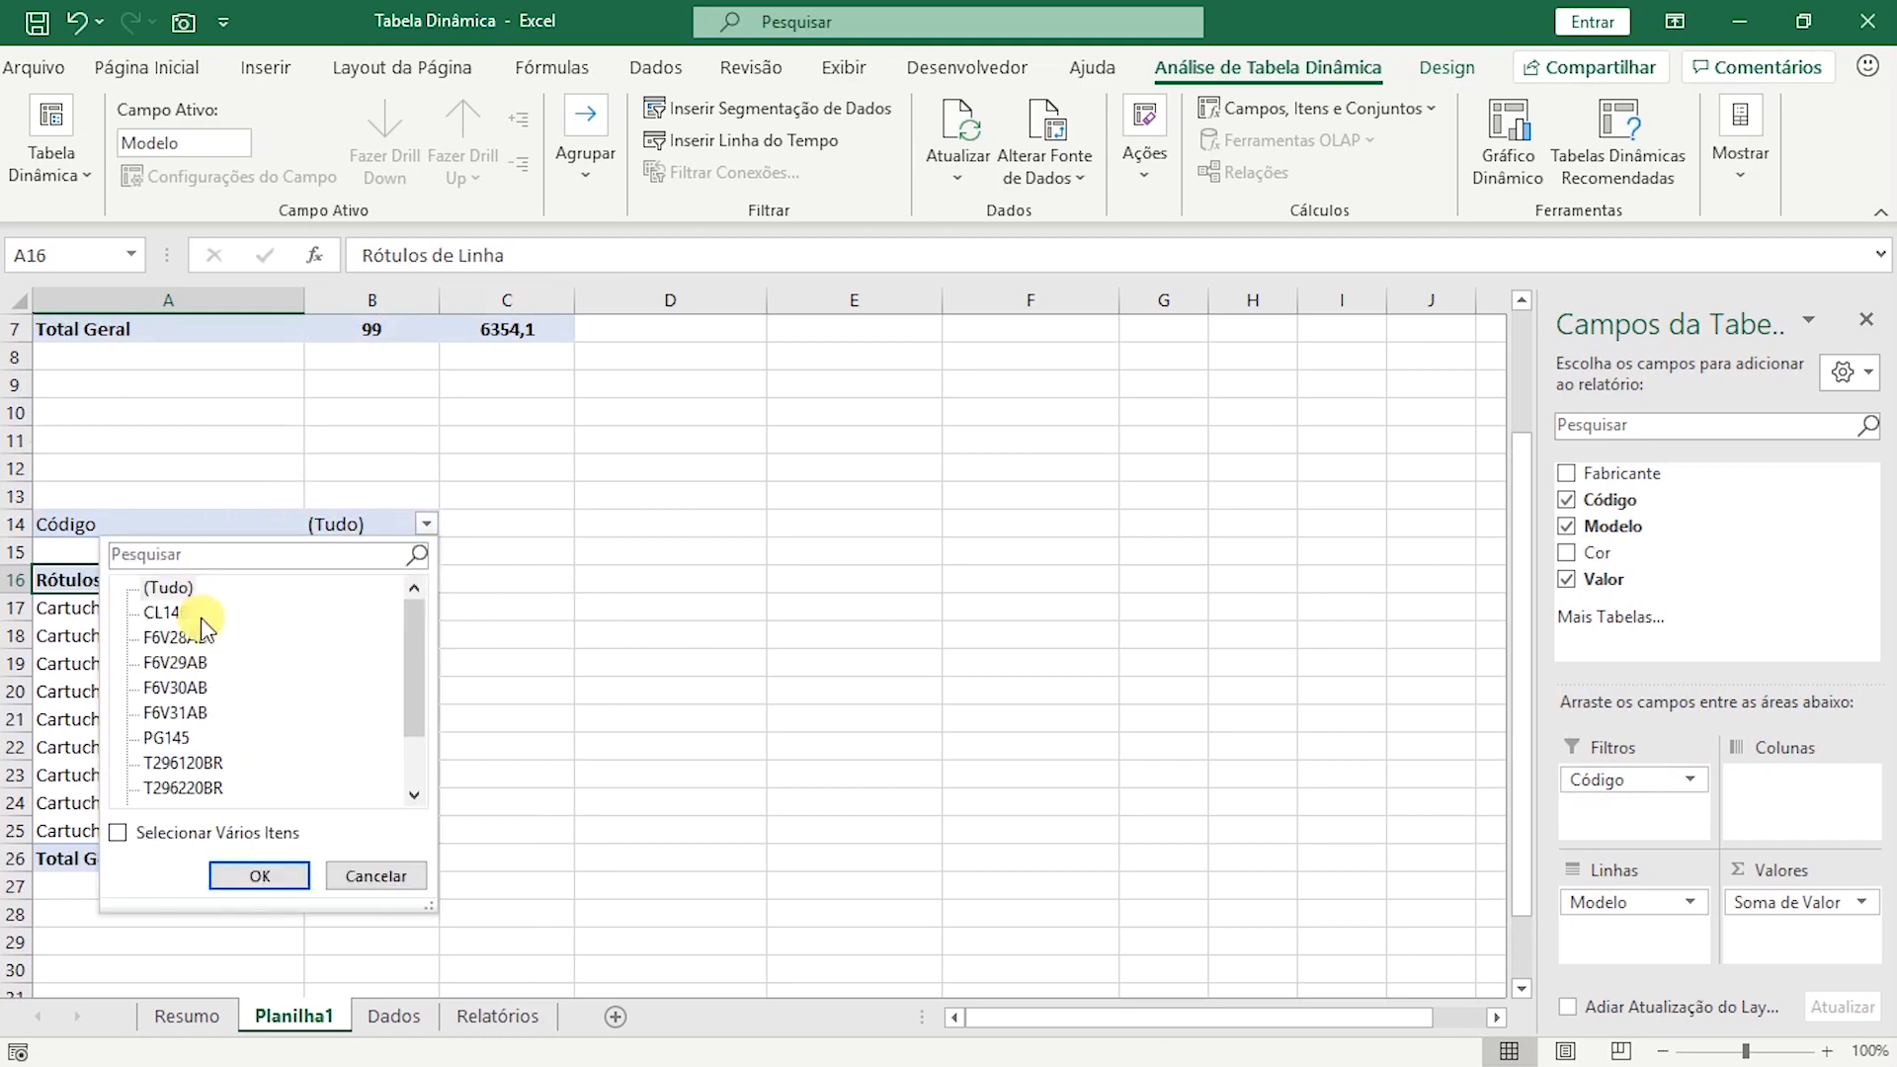
mouse_move(419, 676)
left_mouse_down()
mouse_move(424, 792)
mouse_move(431, 662)
left_mouse_up()
left_click(532, 670)
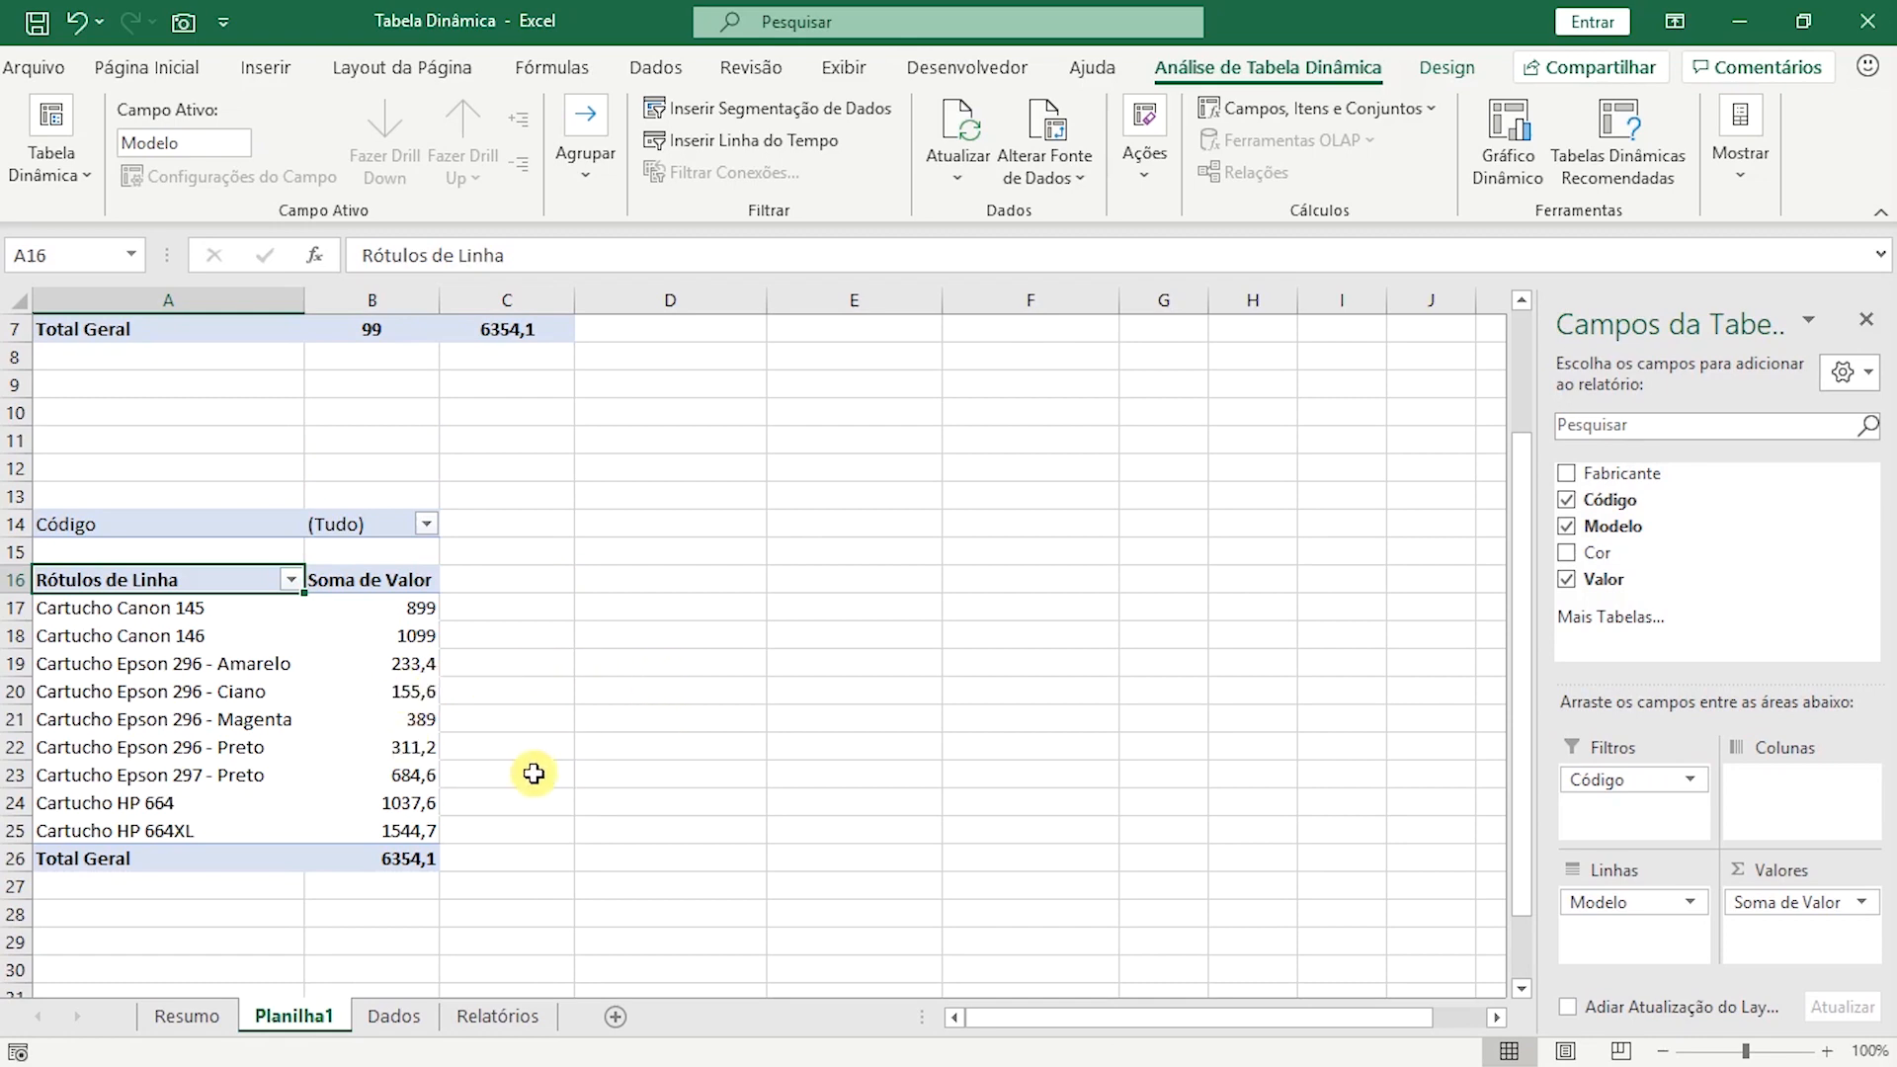
Format the model pivot table's Soma de Valor figures, B17 through the grand total in B26, with the Contábil number format.
left_click_drag(410, 607, 394, 867)
left_click(146, 65)
left_click(930, 121)
left_click(895, 374)
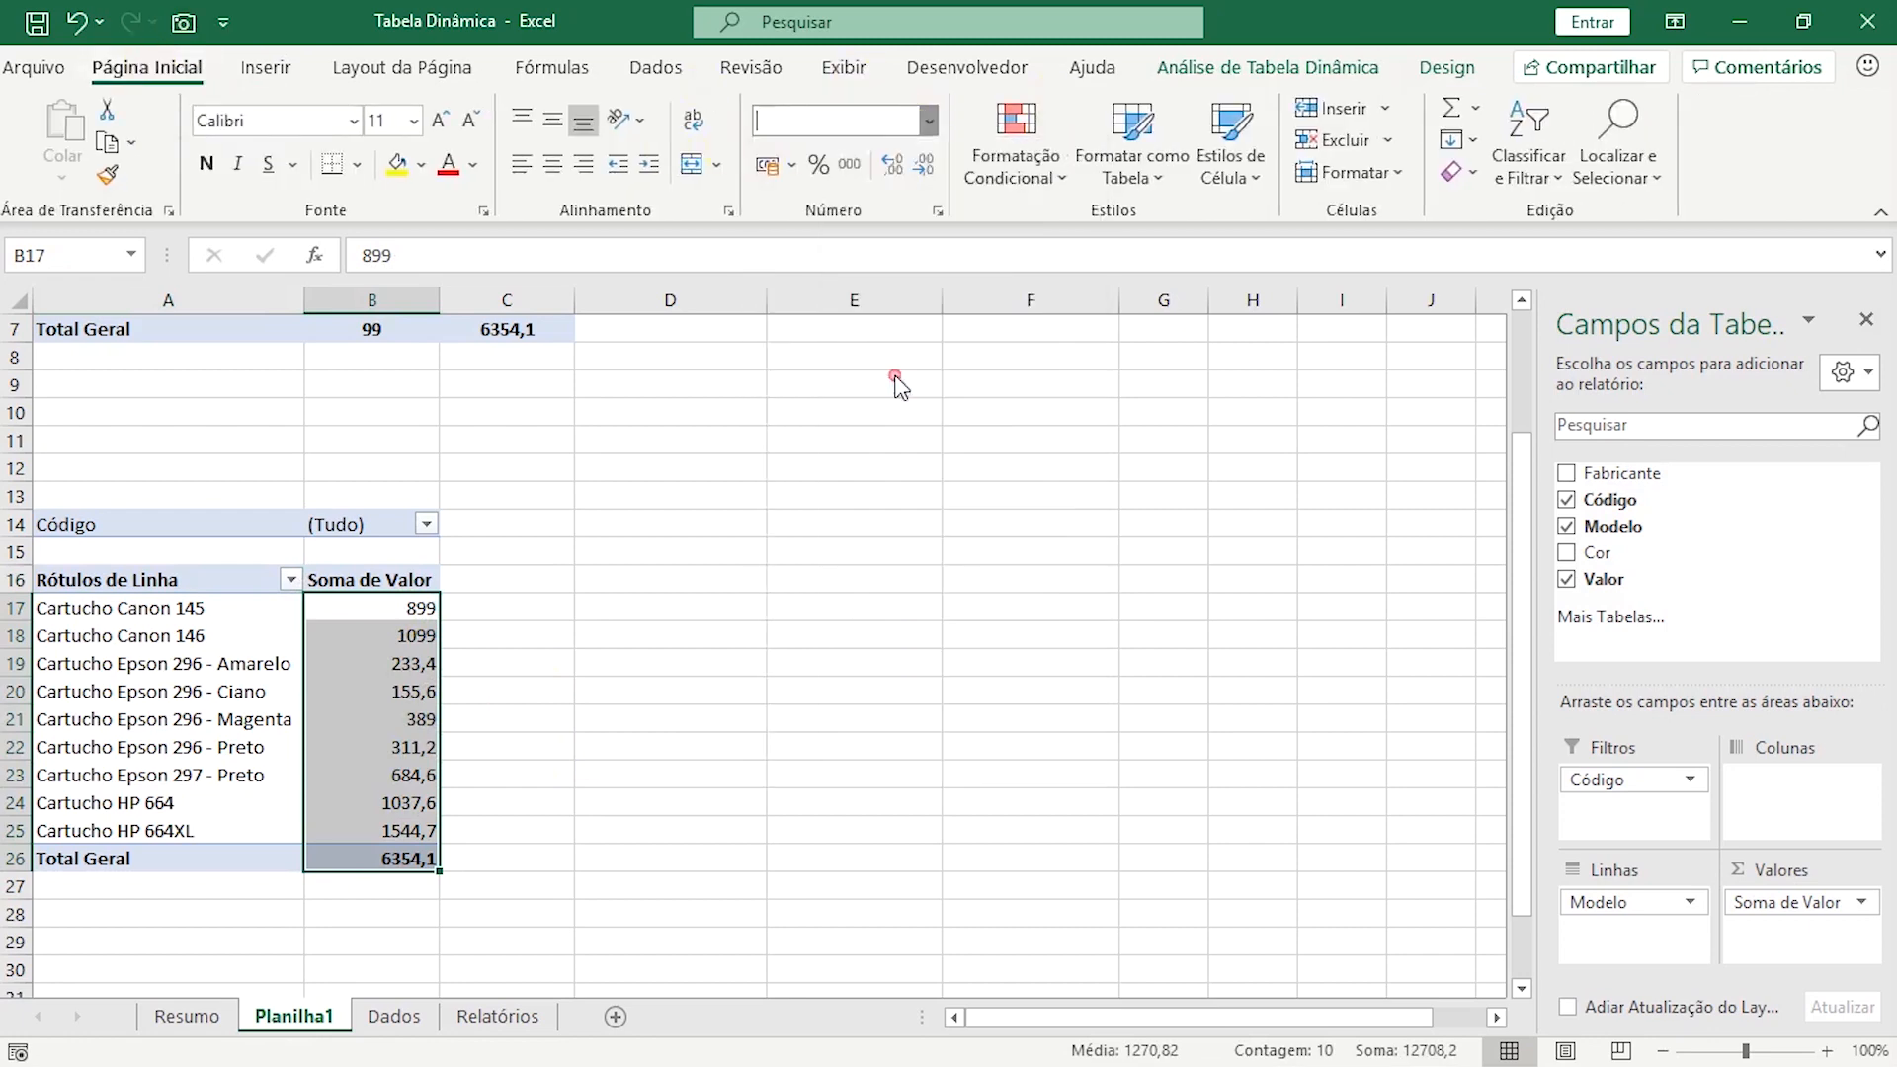
Sort the model pivot table by its Soma de Valor figures from largest to smallest.
left_click(395, 748)
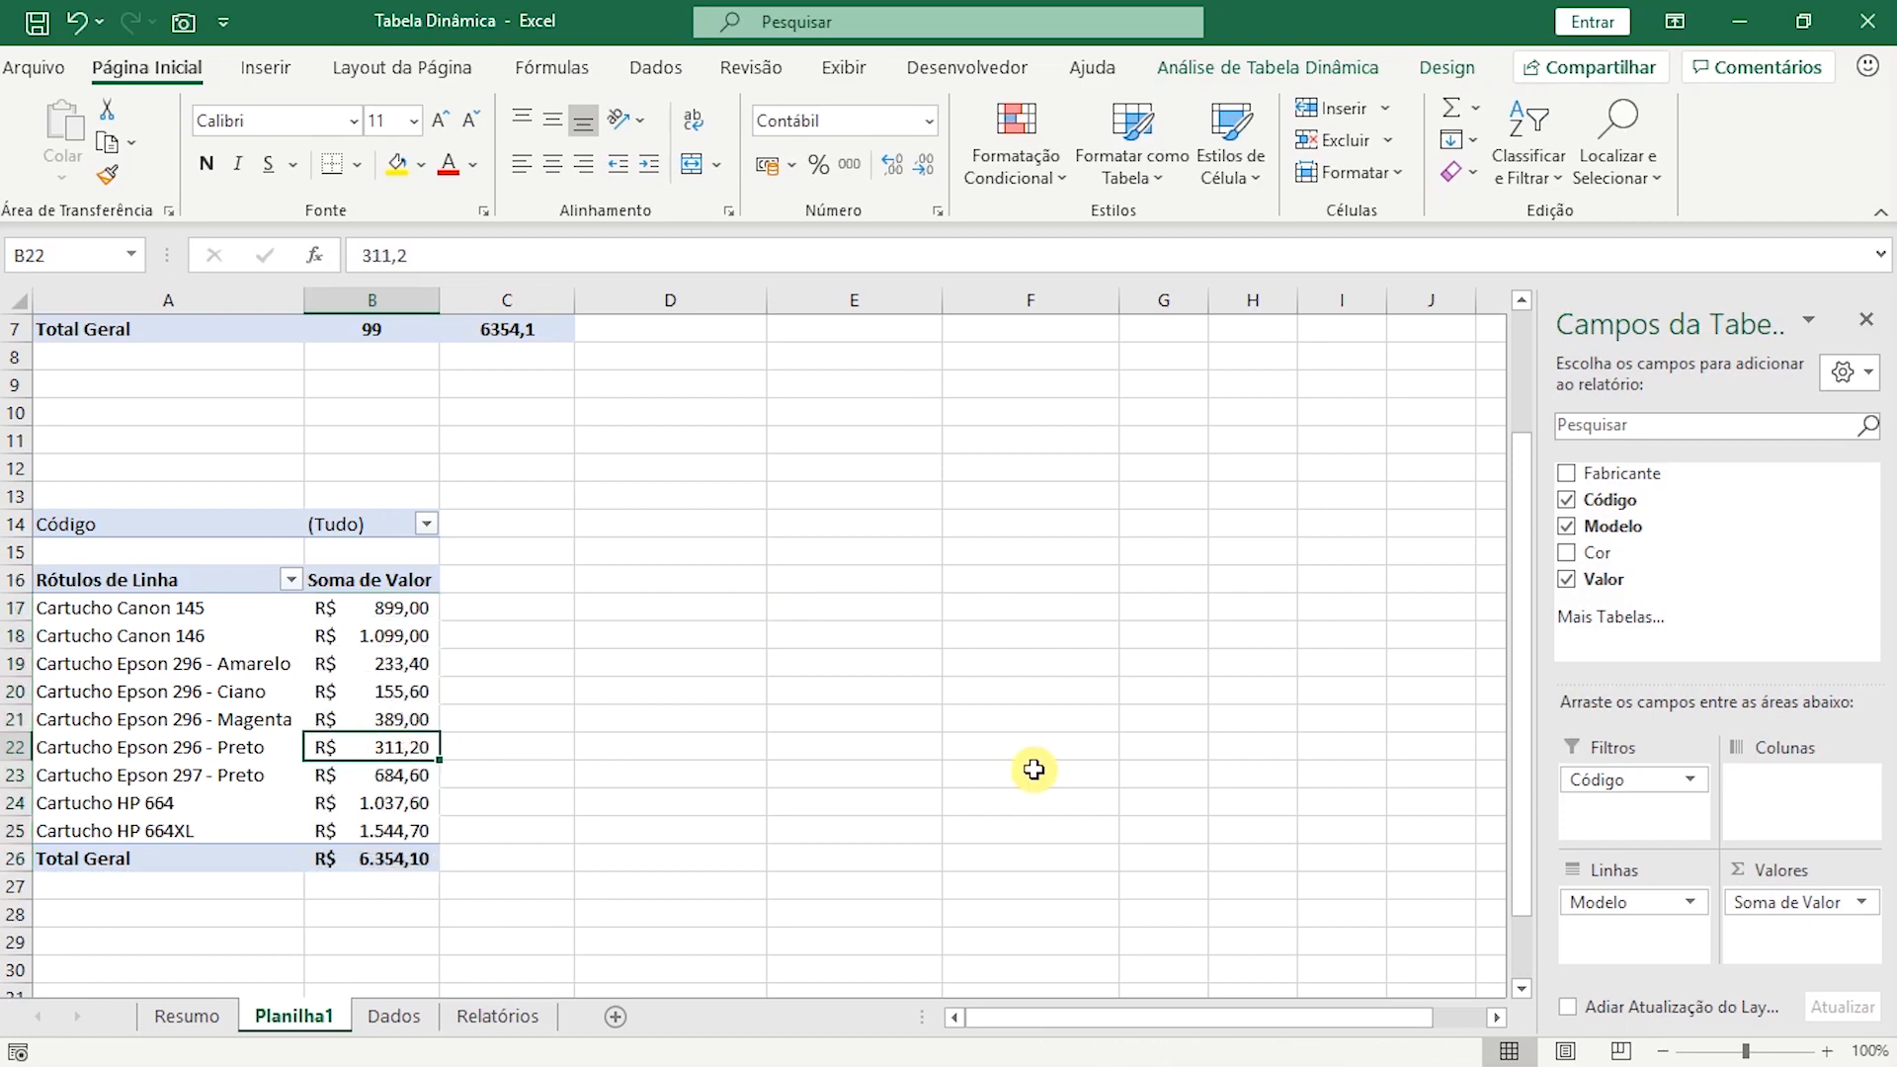
left_click(387, 693)
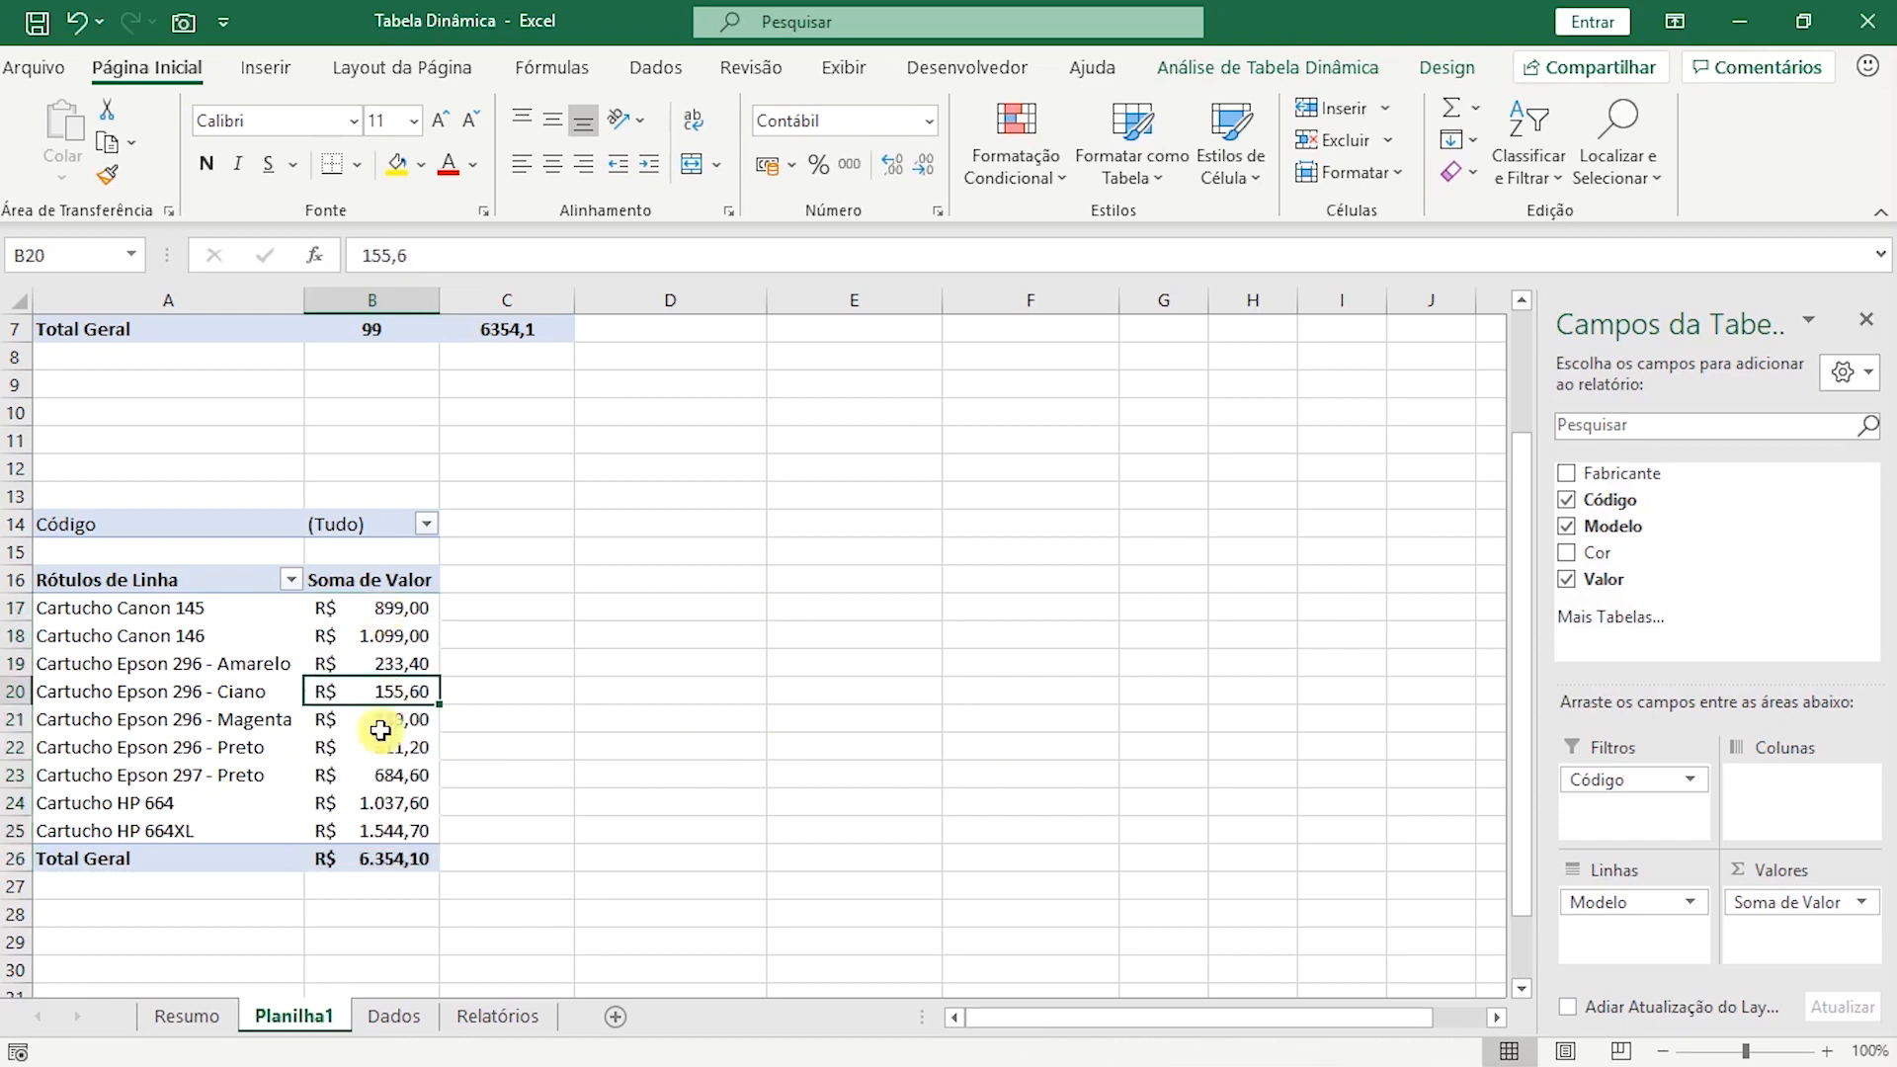
left_click(383, 637)
left_click(391, 749)
left_click(656, 72)
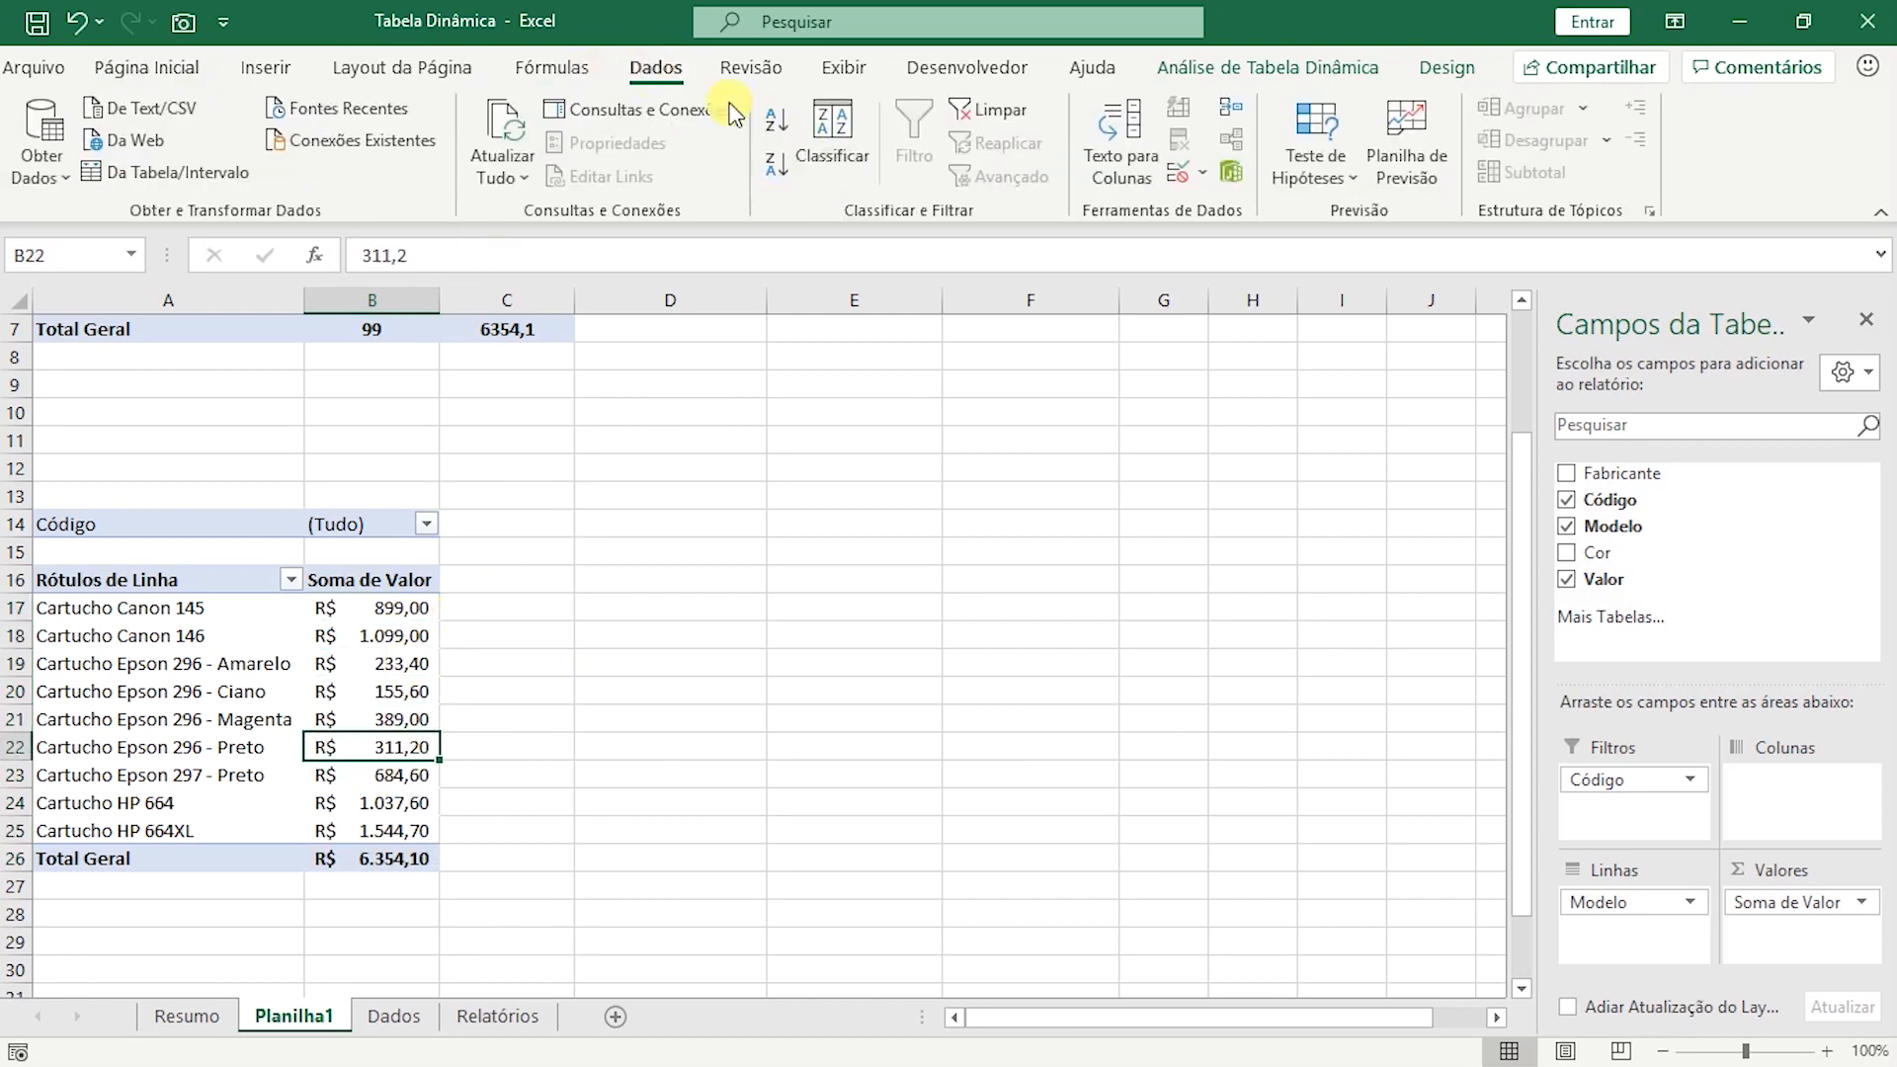
left_click(776, 170)
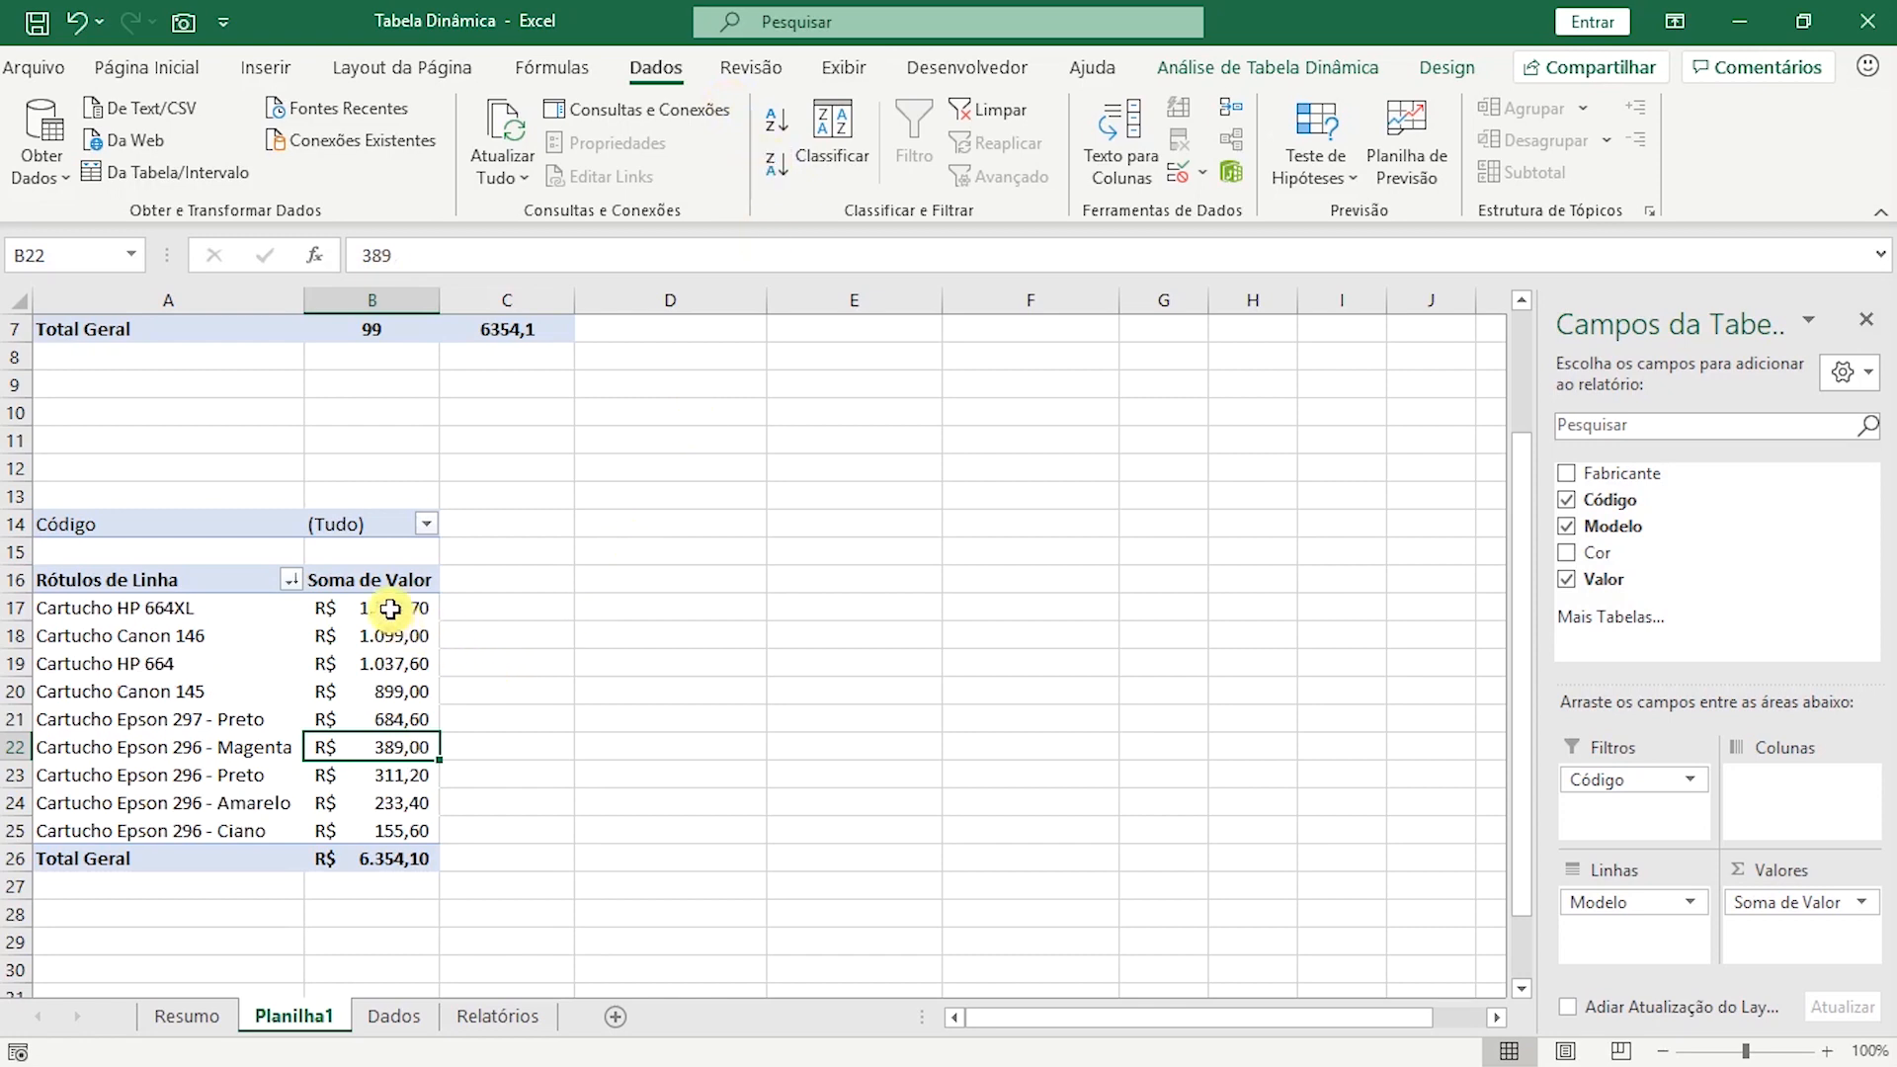
mouse_move(376, 851)
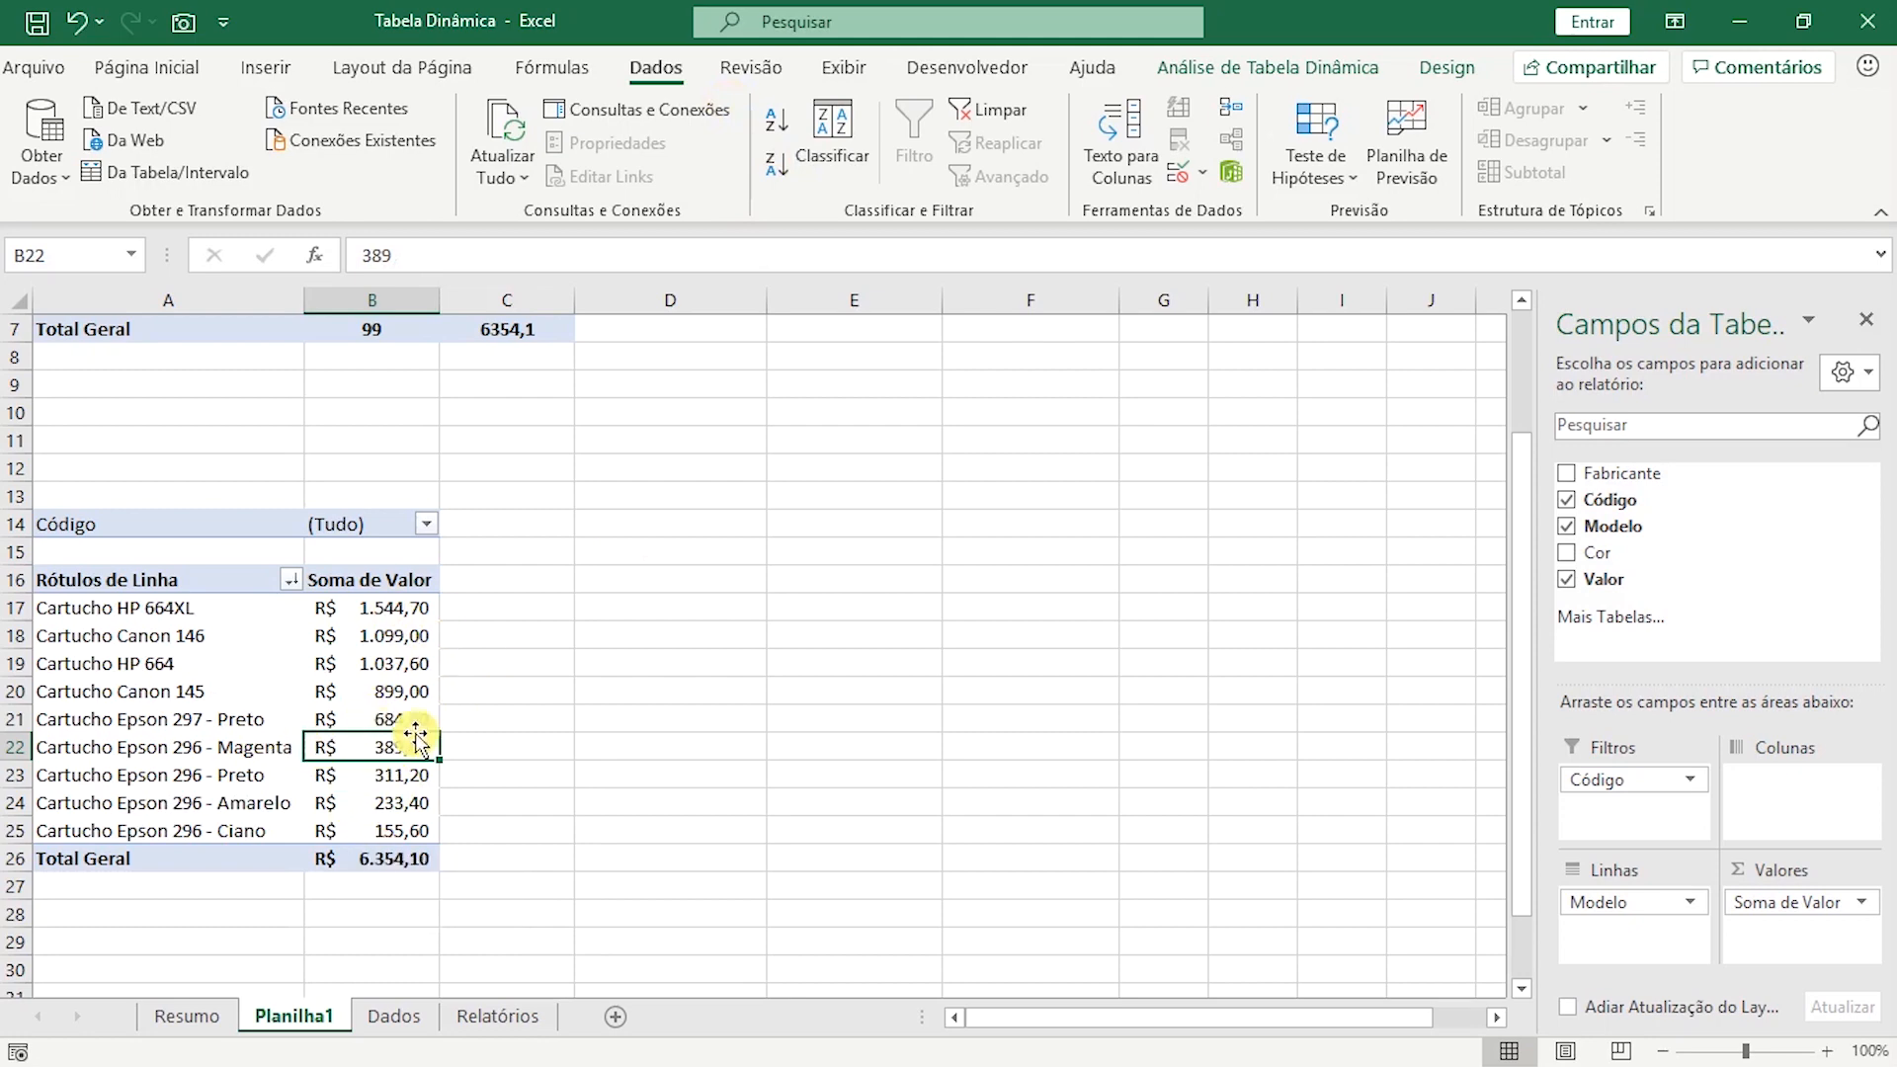
left_click(91, 610)
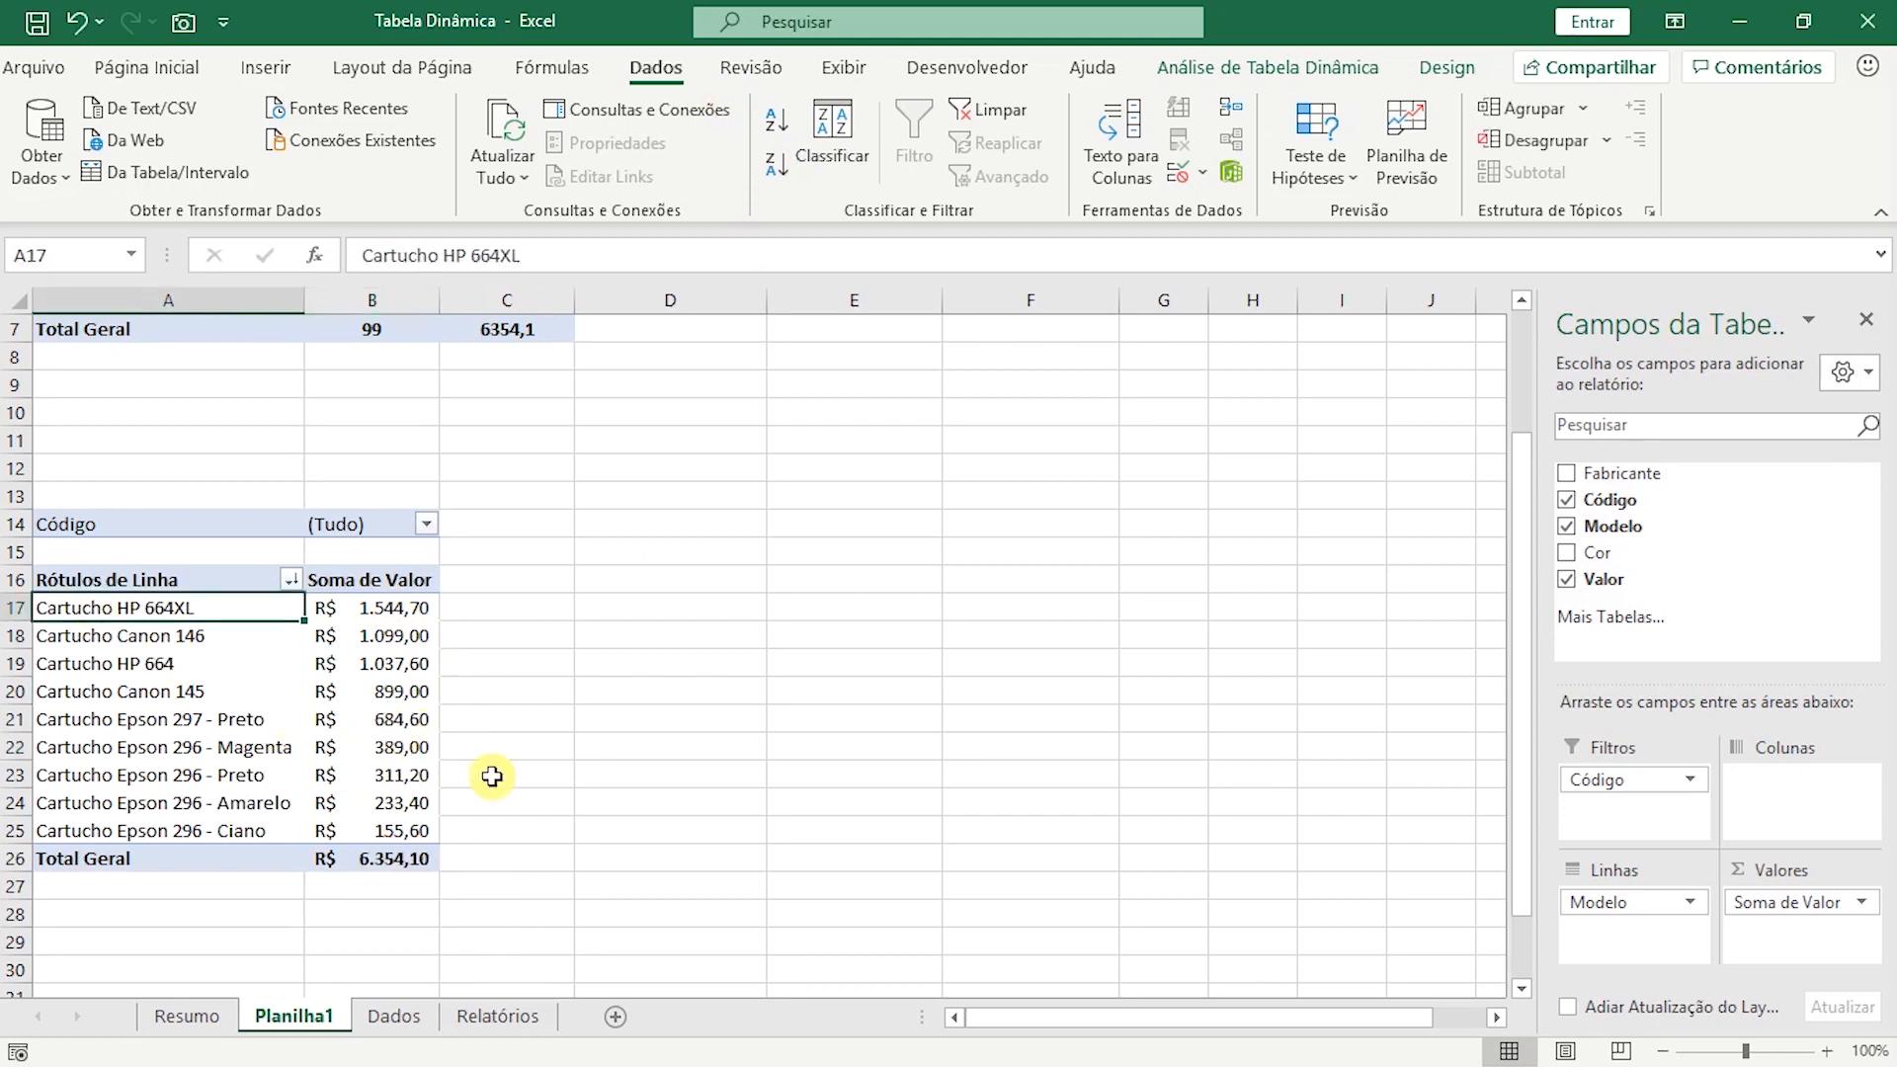
left_click_drag(394, 599, 407, 830)
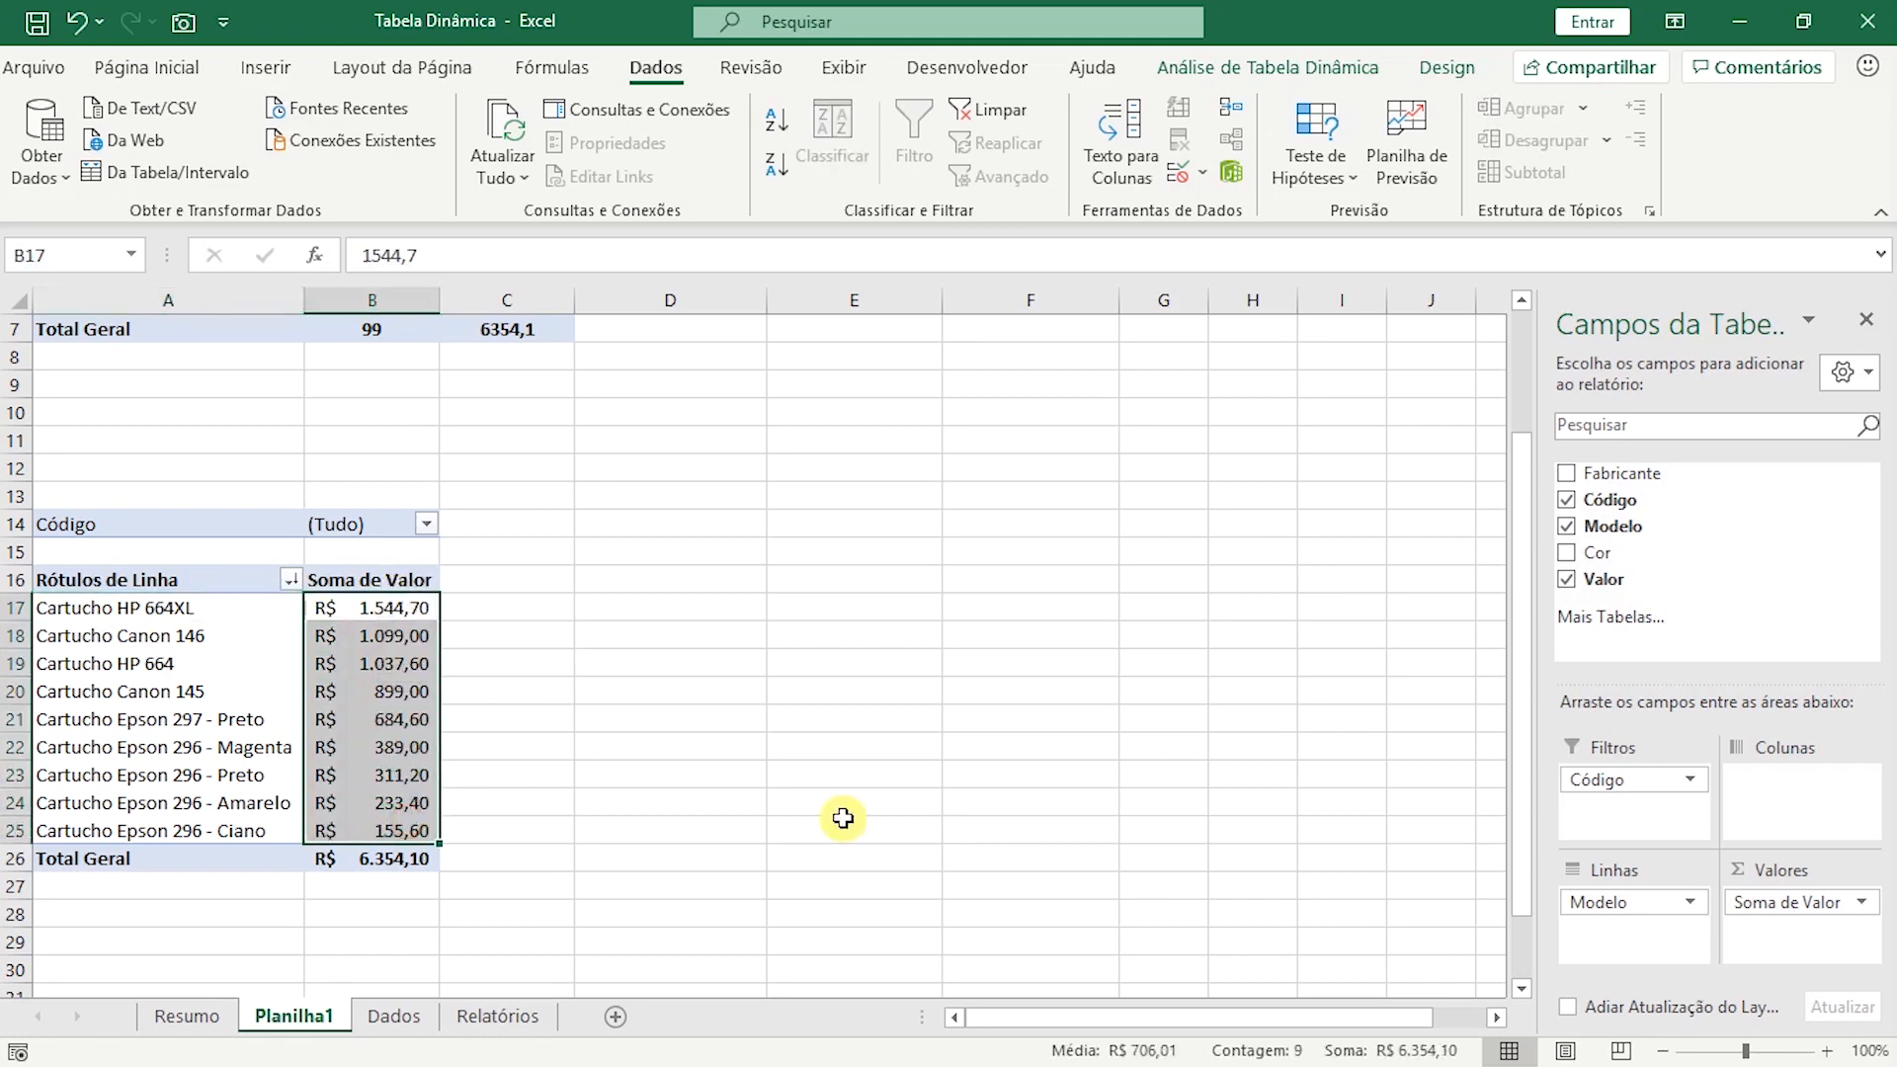
Copy the A2 title to A13 above the model pivot table and reword the copy as "Relatório de Vendas por Modelo".
scroll(835, 805, "up", 2)
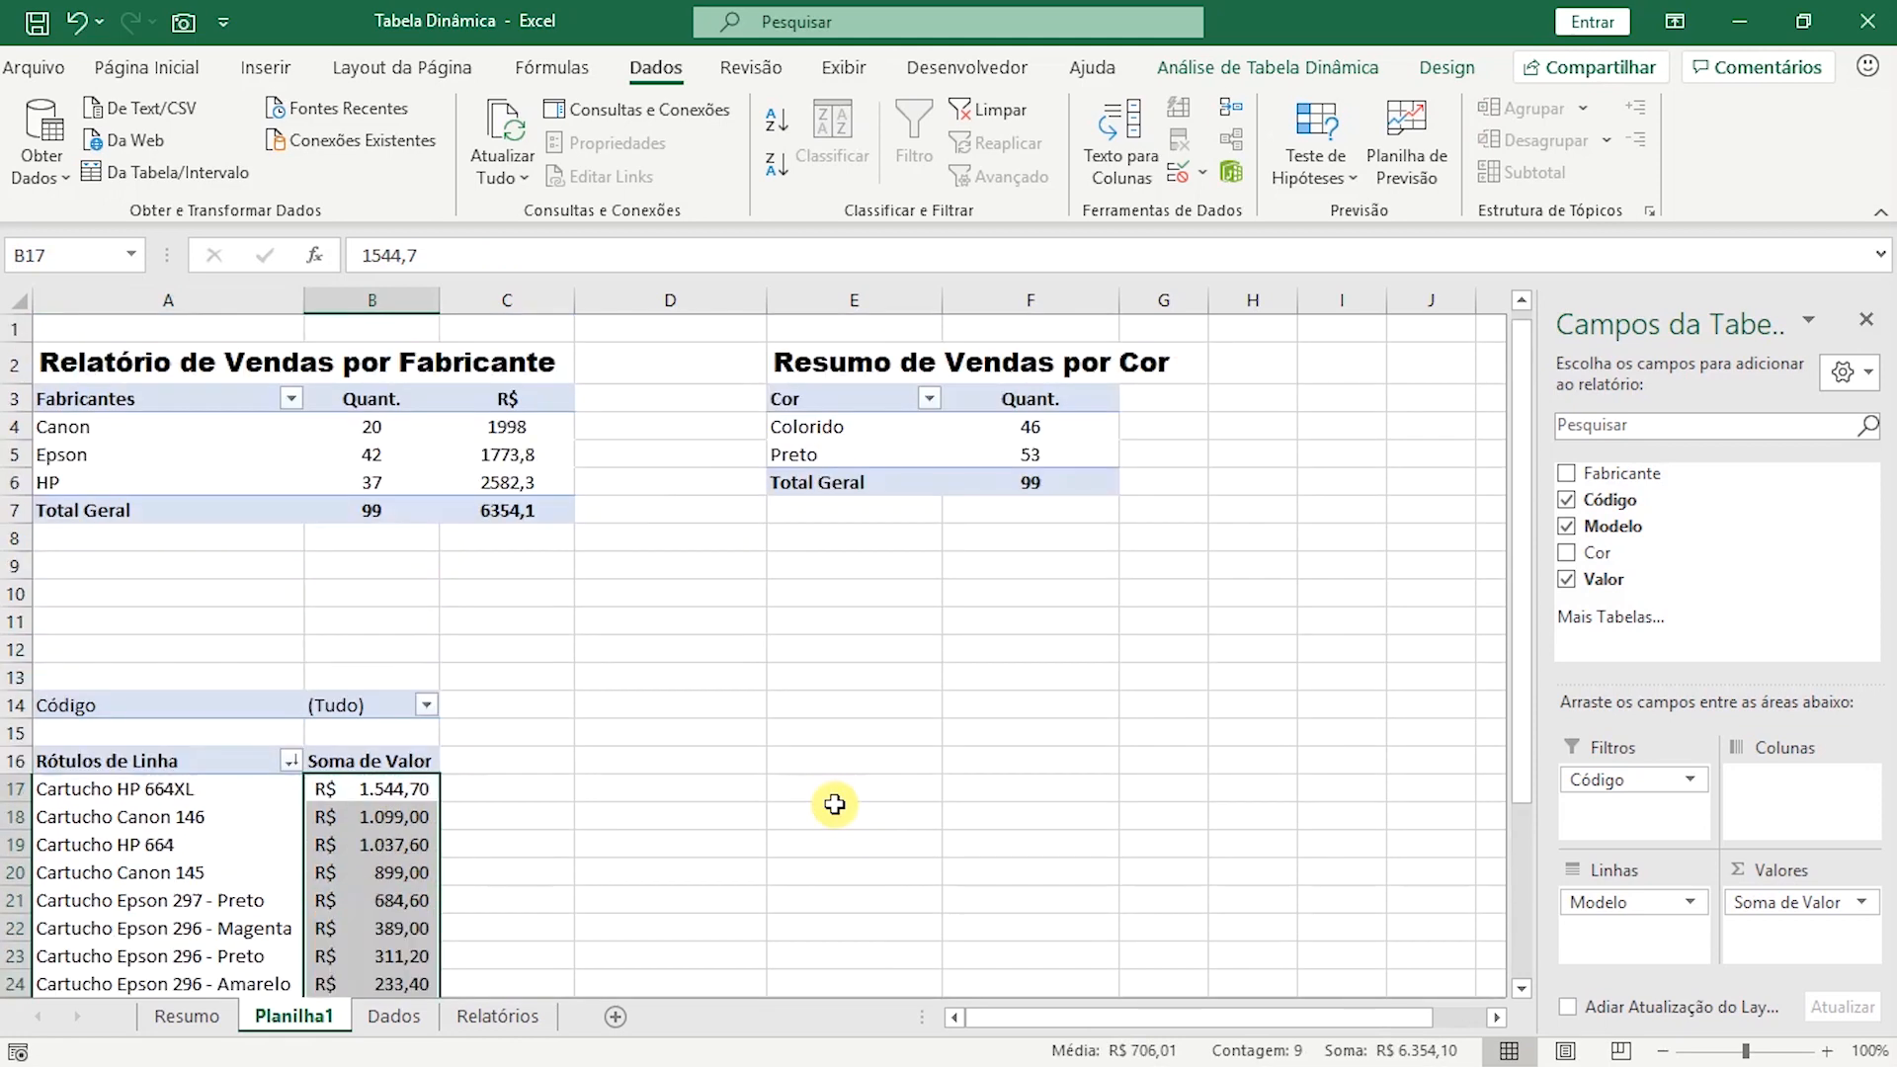
left_click(180, 369)
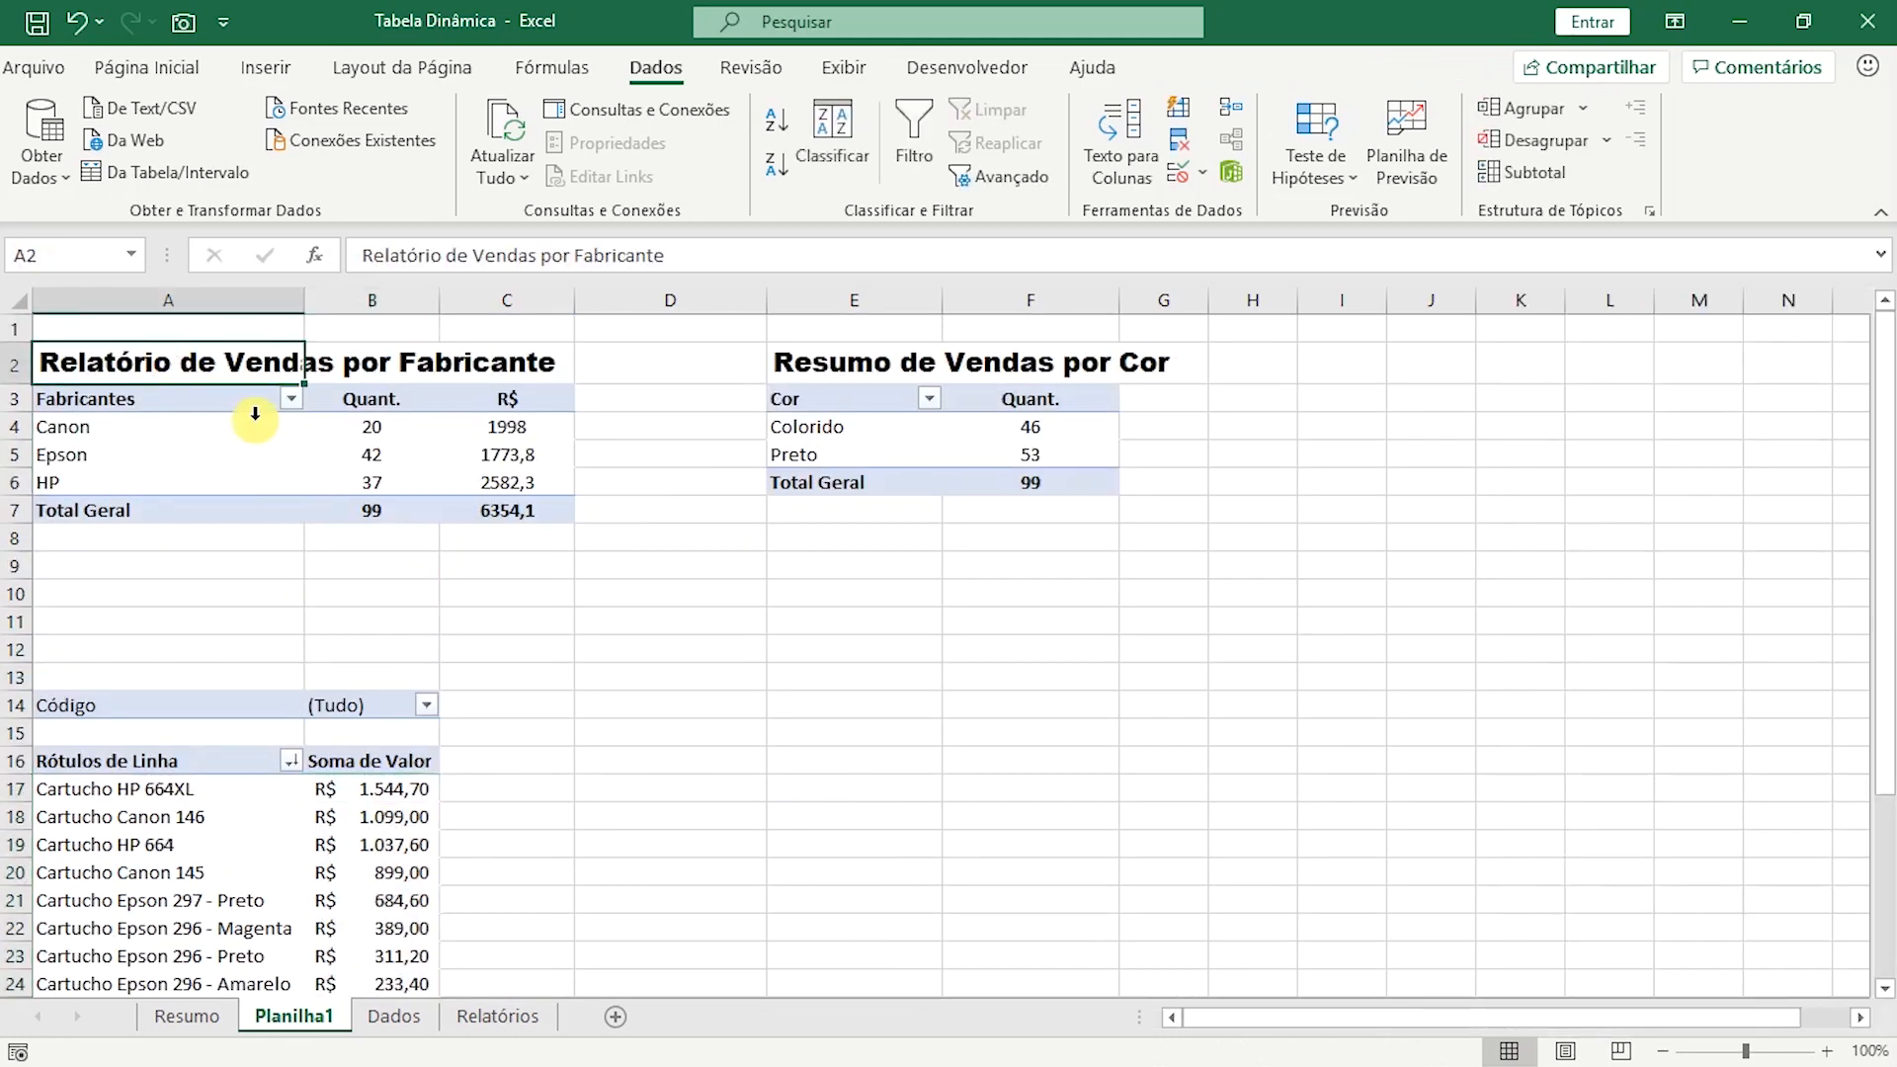
key("ctrl+c")
left_click(153, 664)
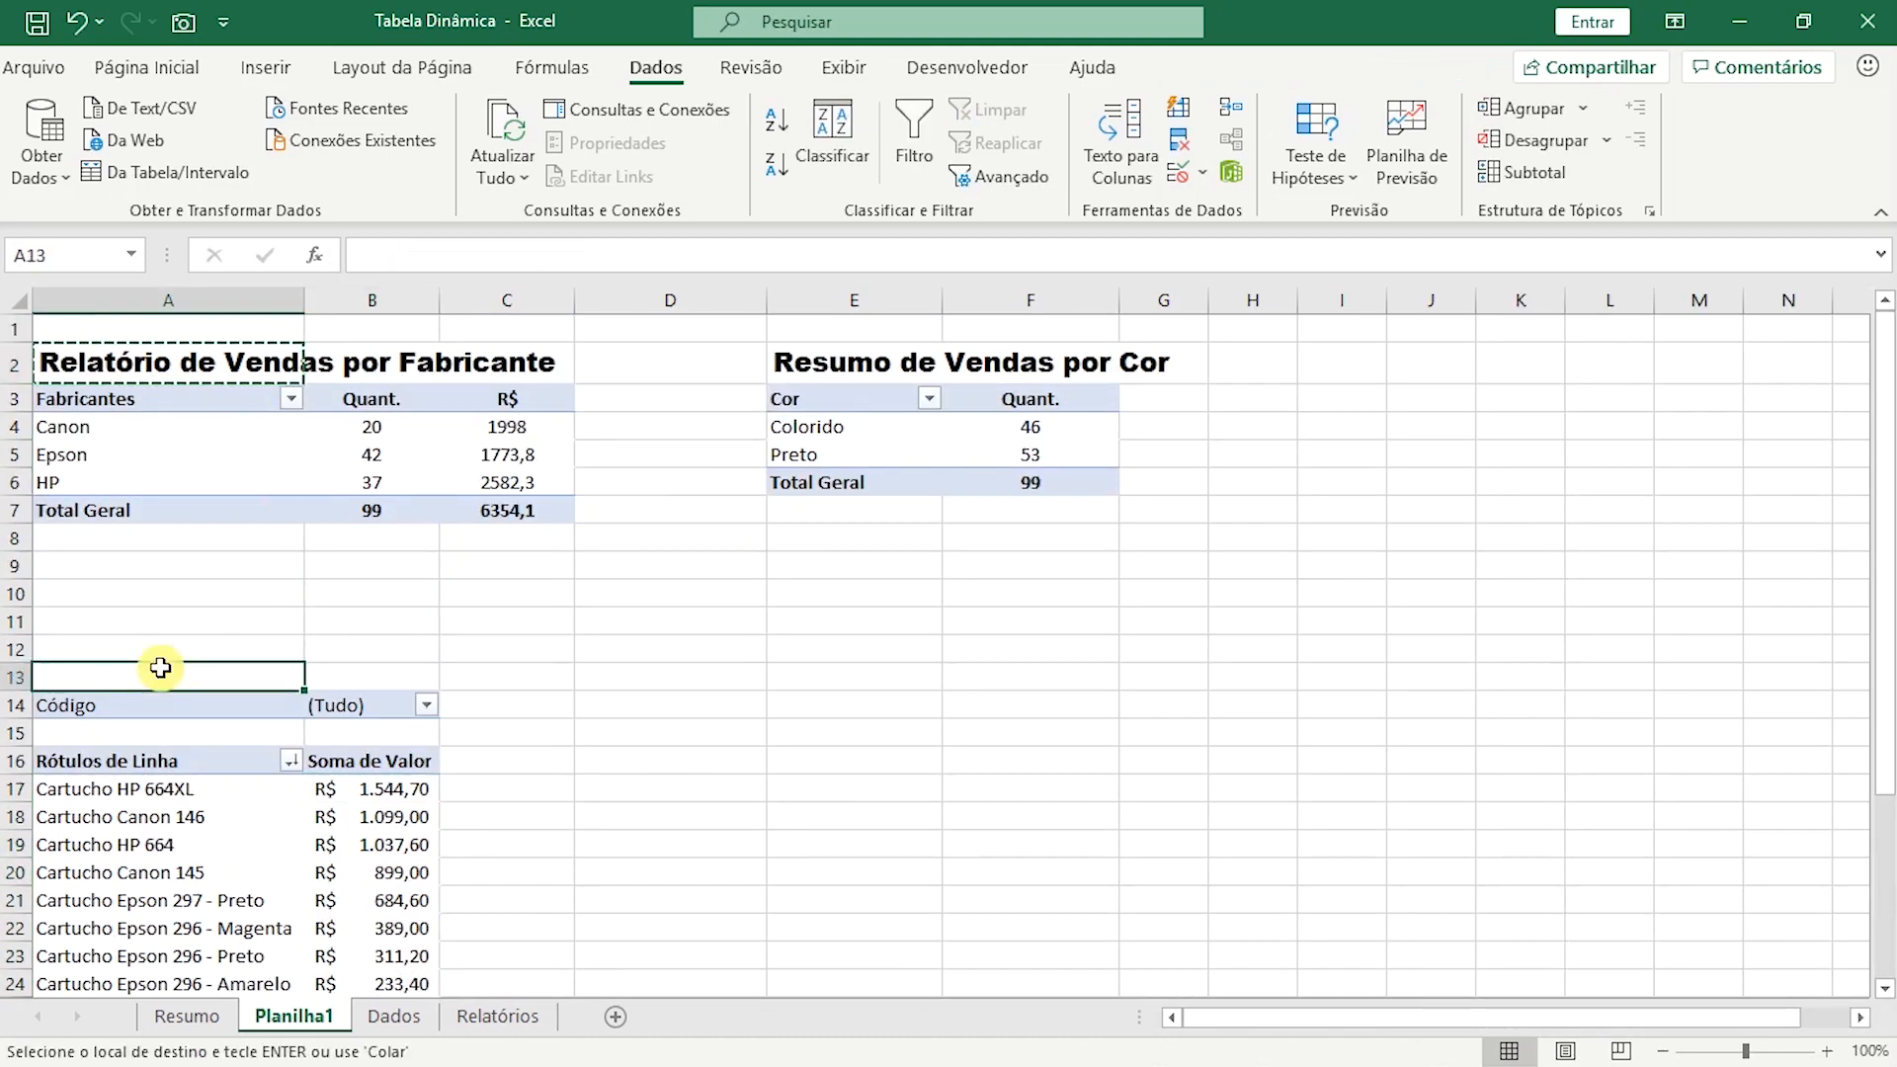
key("ctrl+v")
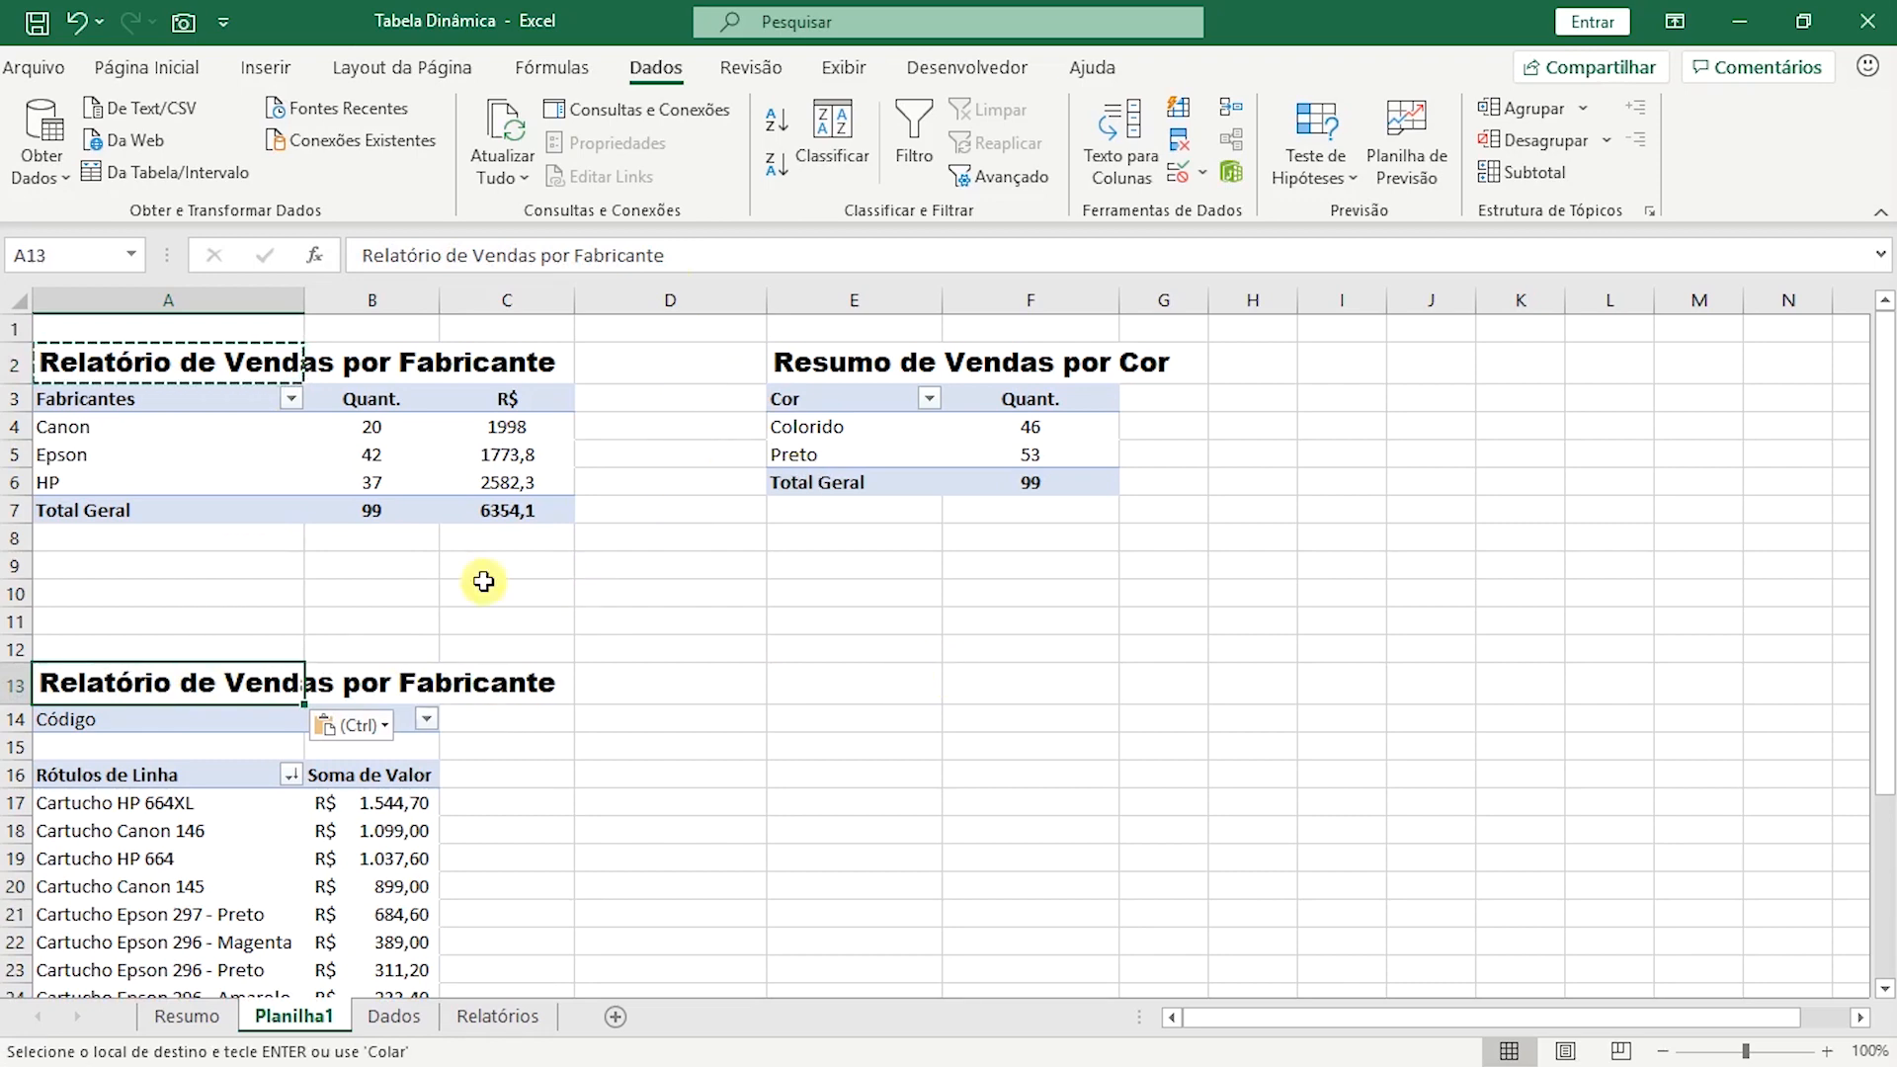
double_click(580, 260)
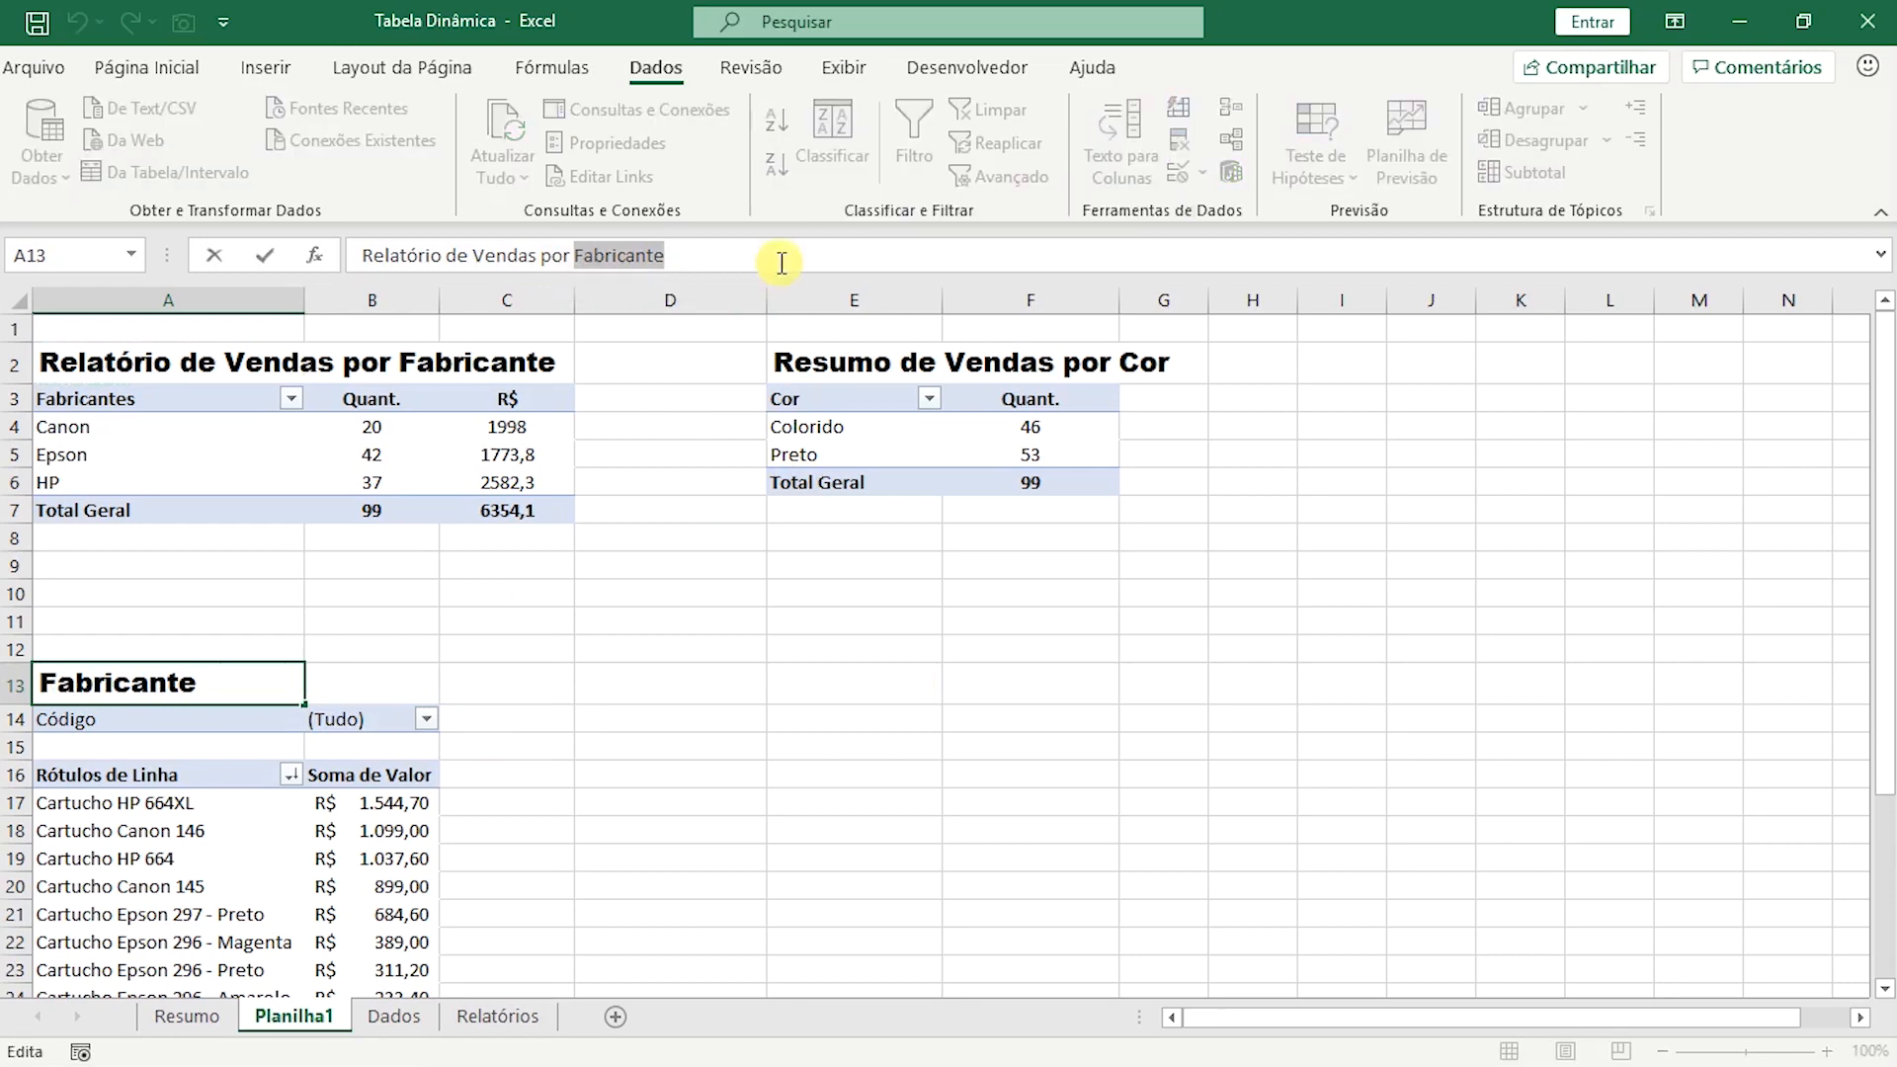
type("Modelo")
key("Return")
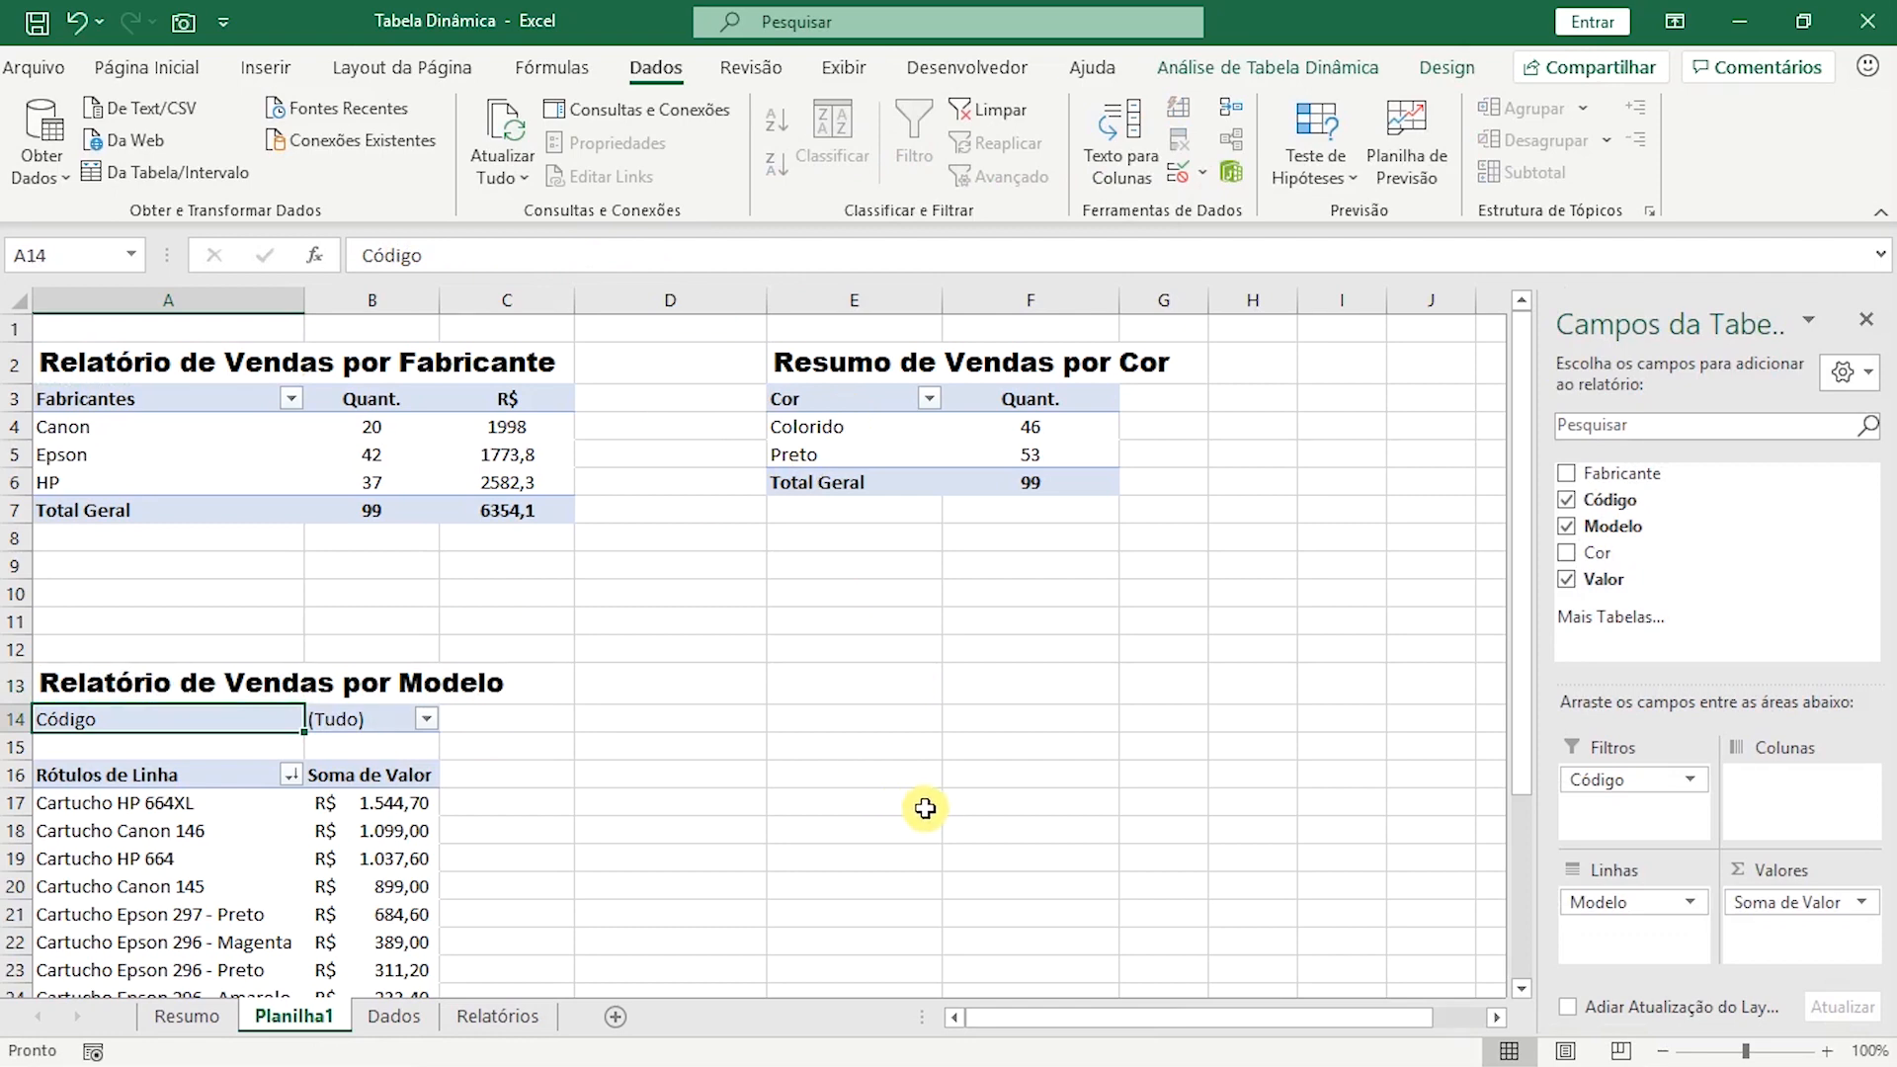
Create a fourth pivot table from the named range "dados", placed on the existing sheet at Planilha1 cell E14.
left_click(825, 720)
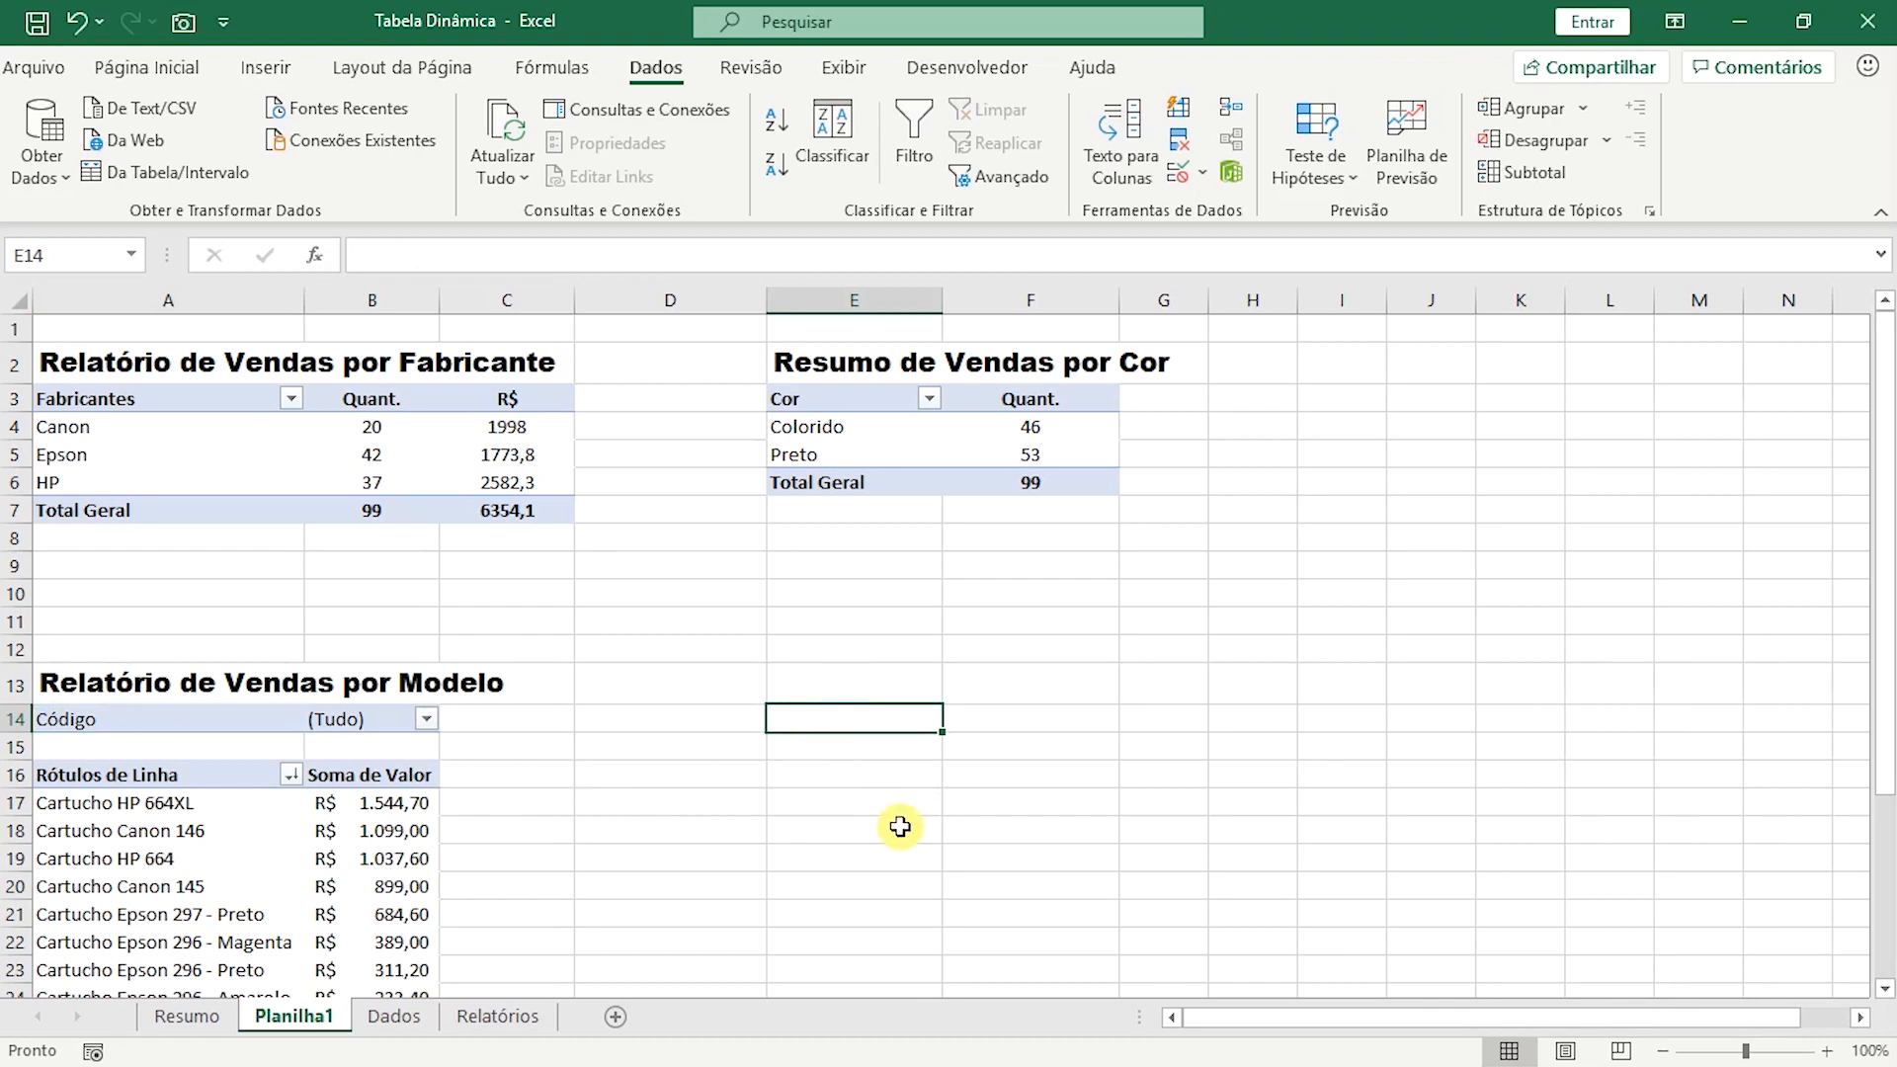
left_click(264, 73)
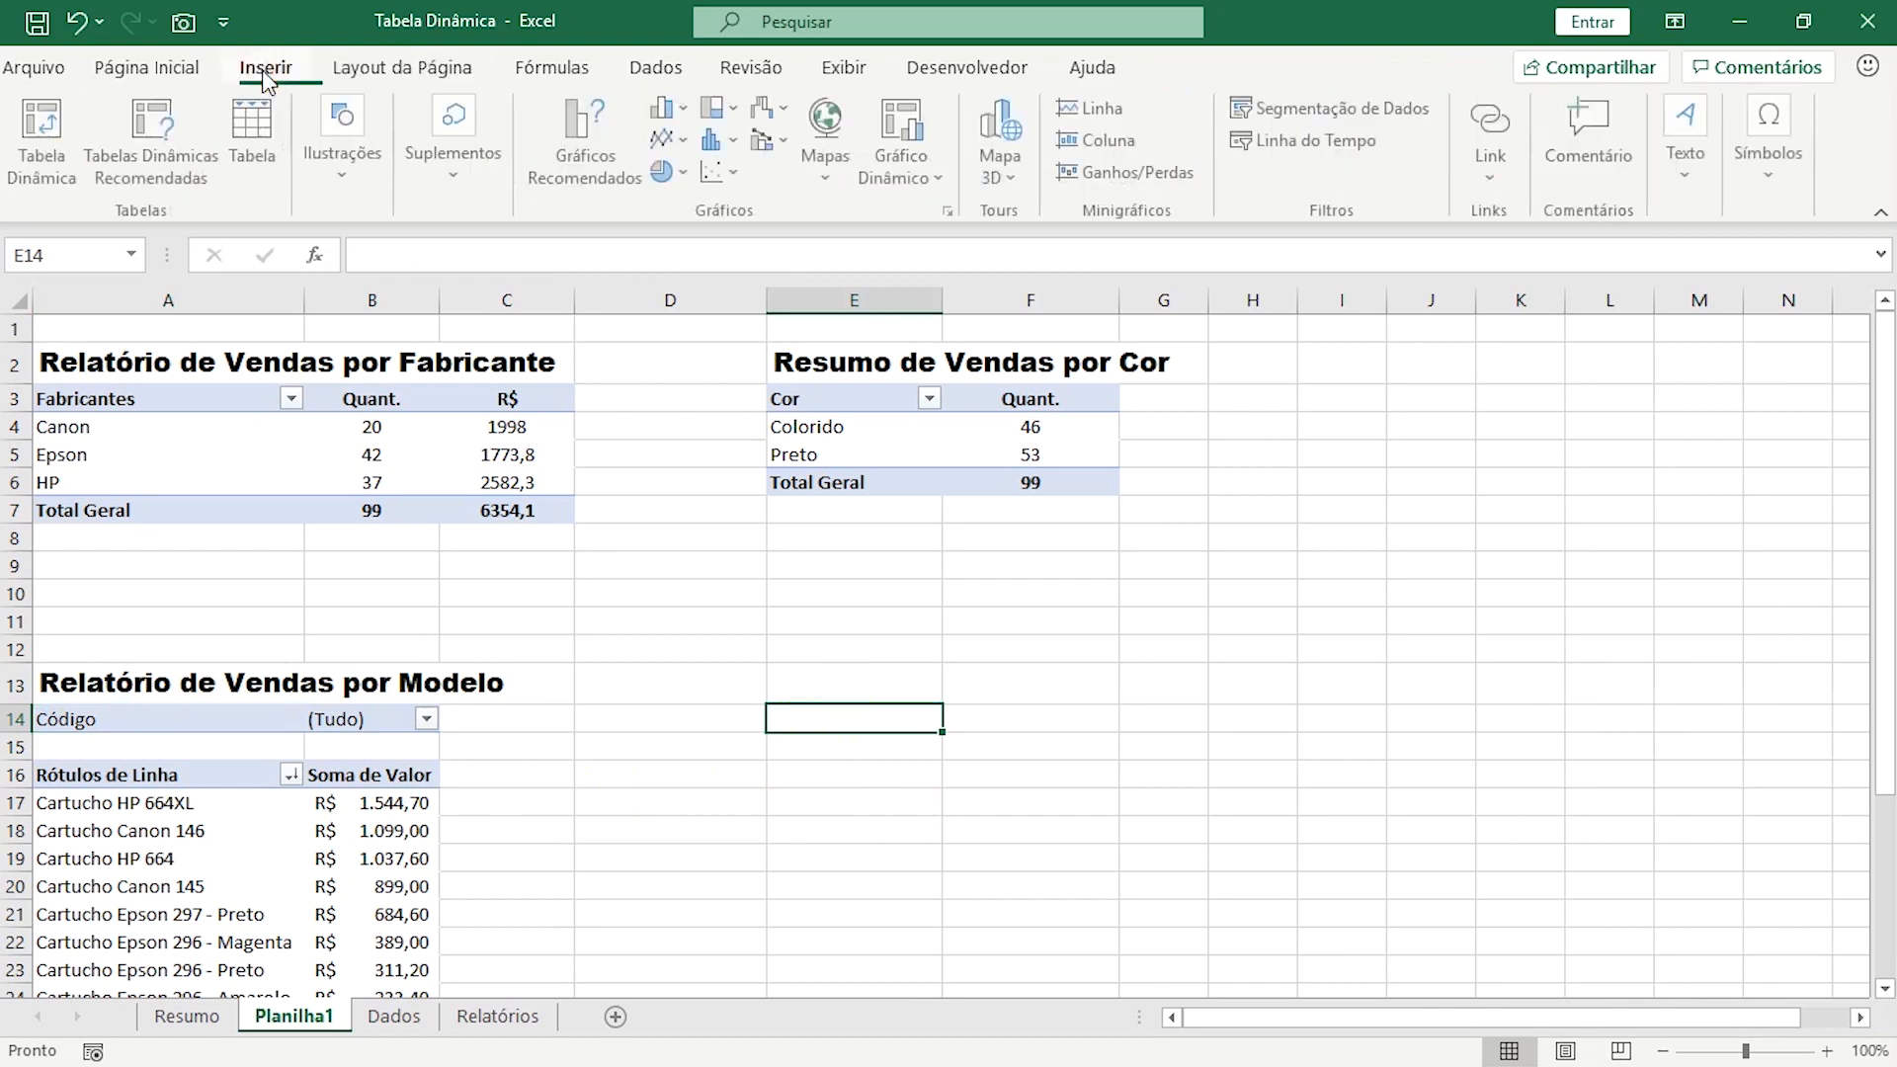
left_click(18, 160)
type("dados")
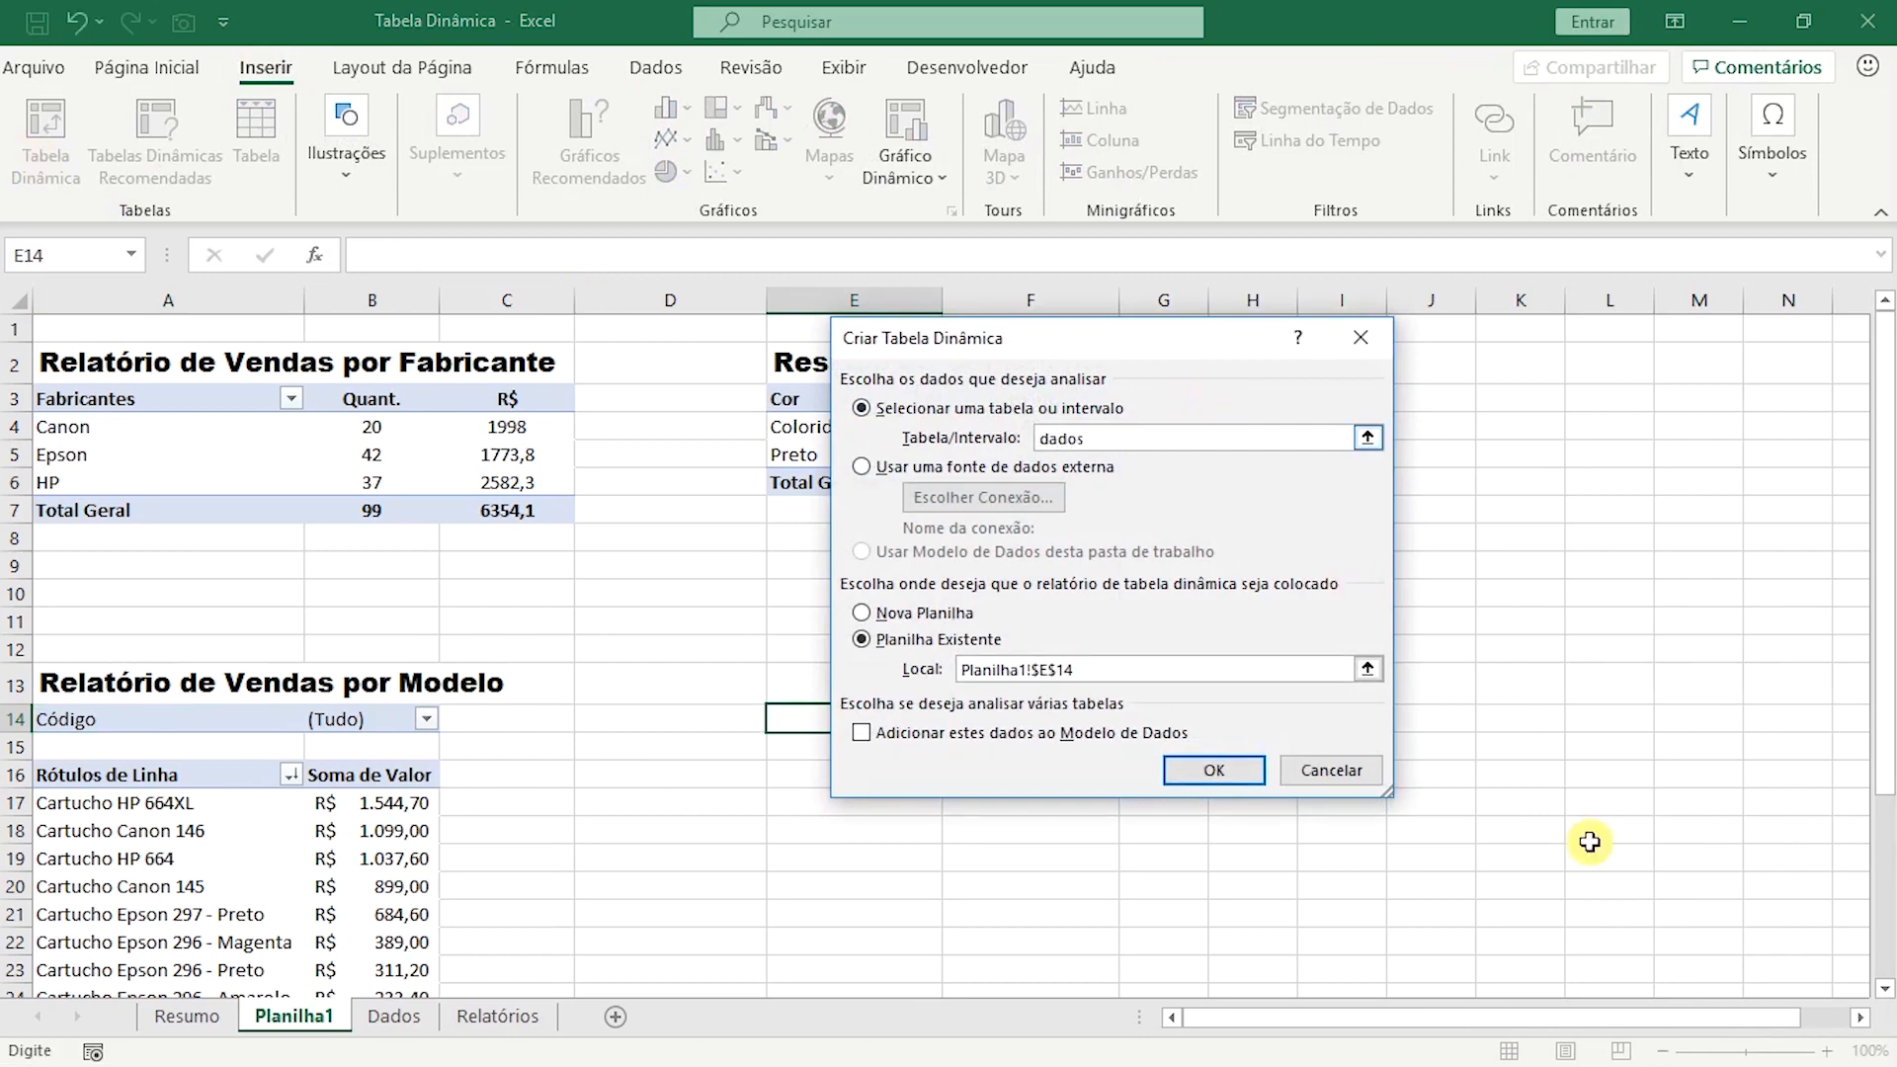
left_click(1214, 771)
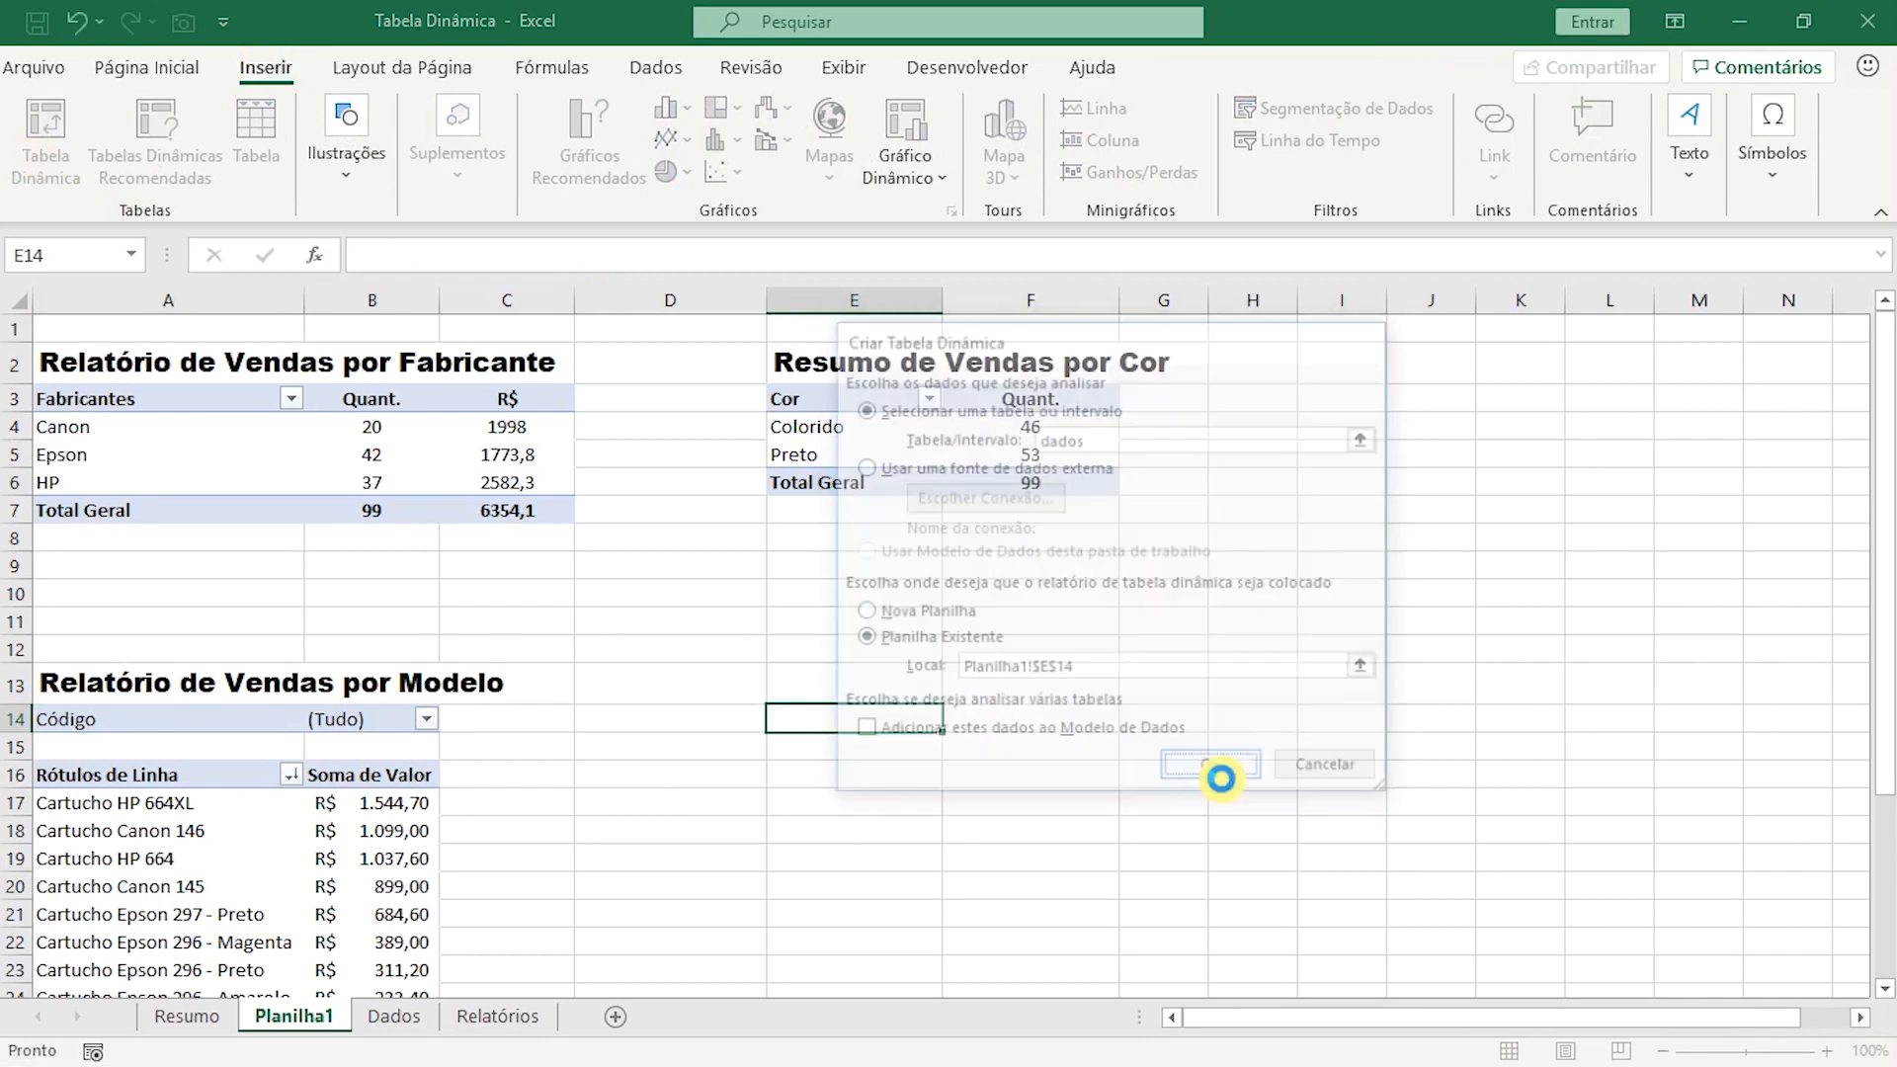
Lay out the fourth pivot table with Fabricante and then Código as rows and the sum of Valor as values.
scroll(1210, 844, "down", 3)
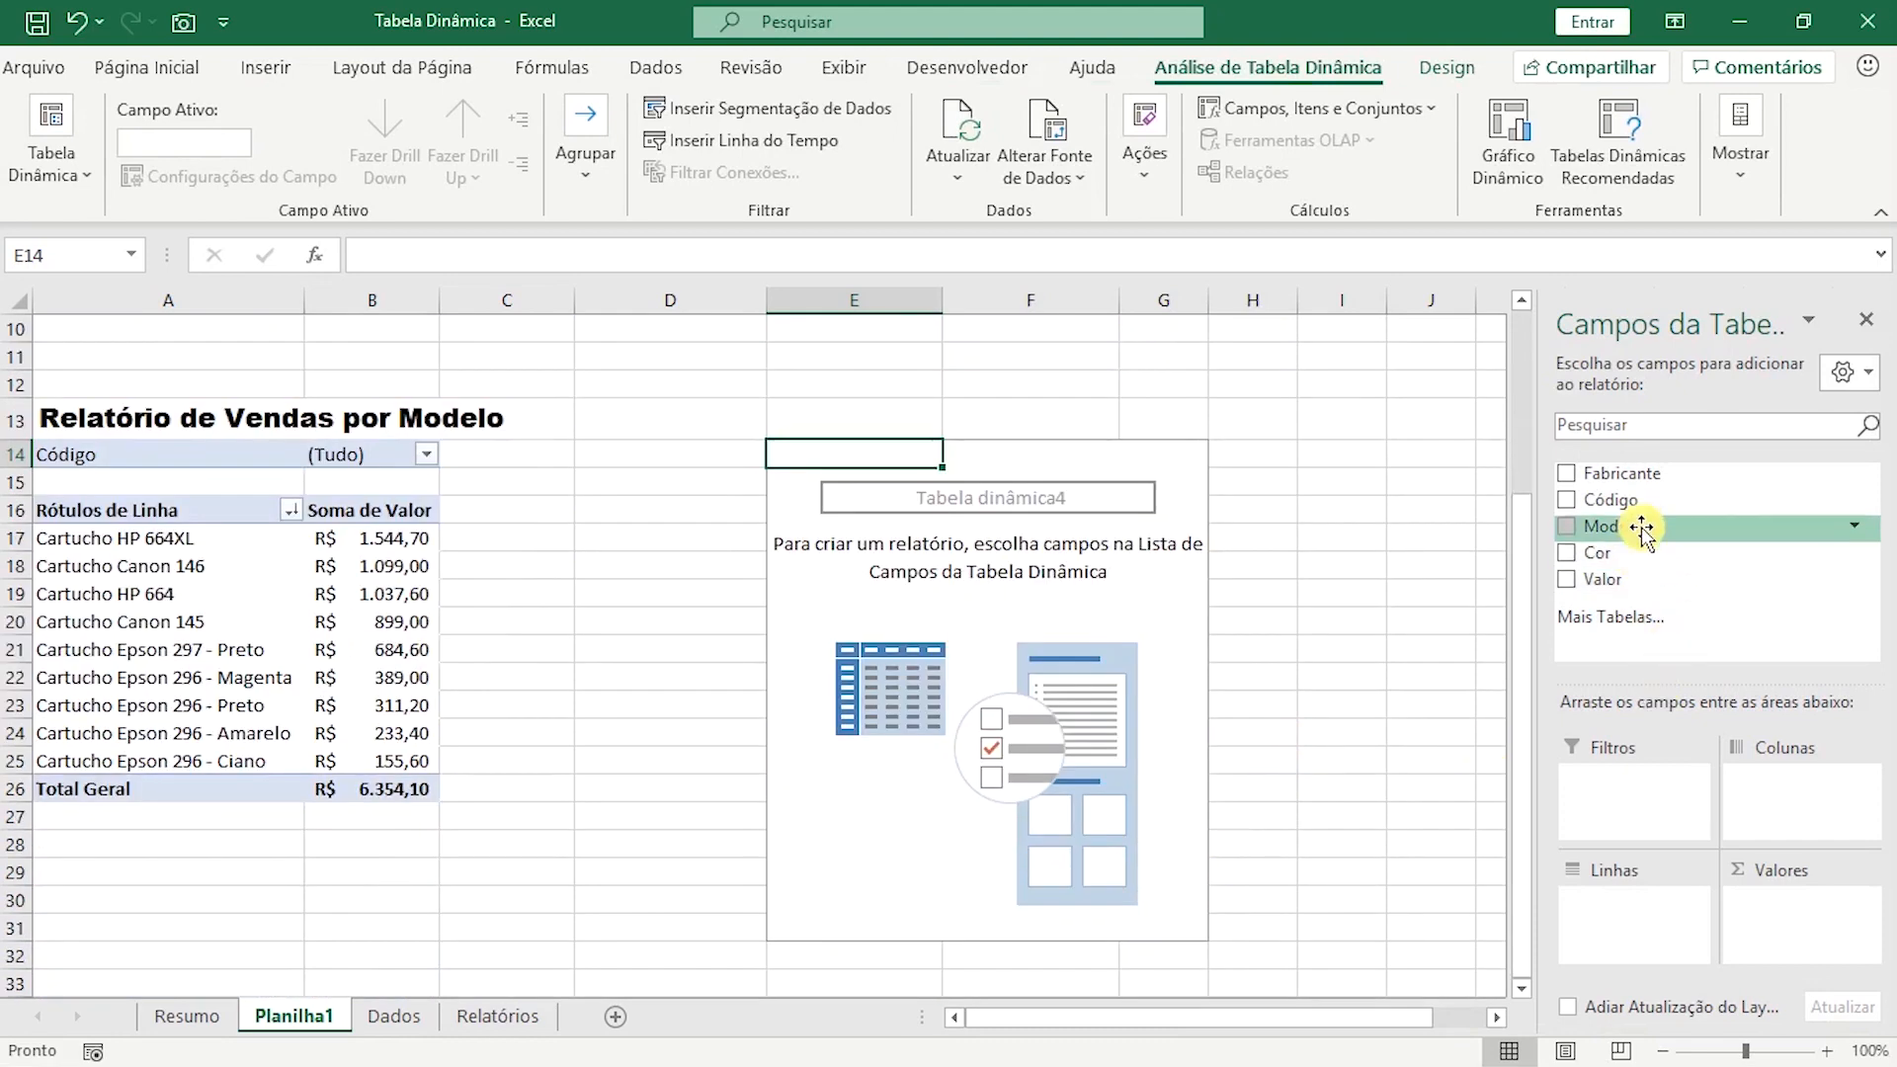
left_click_drag(1645, 529, 1621, 917)
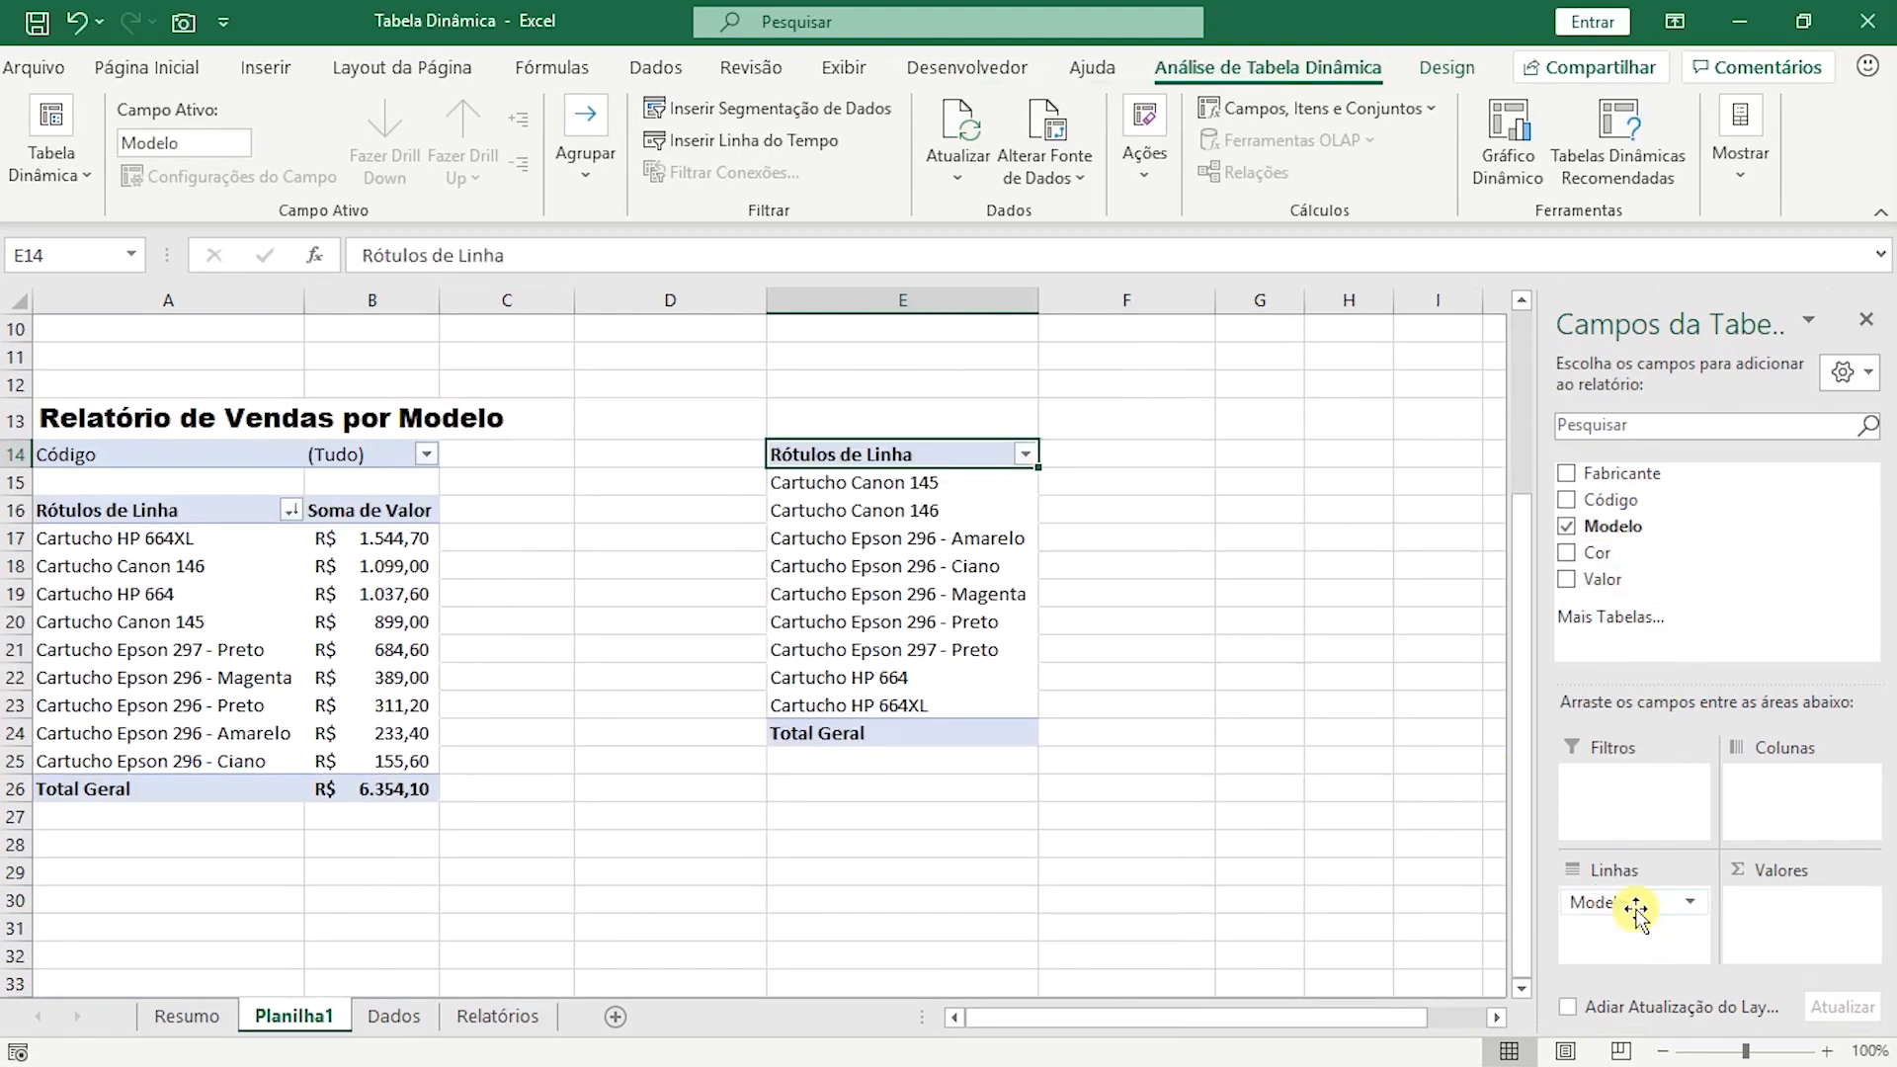
left_click(1567, 527)
left_click_drag(1620, 474, 1625, 909)
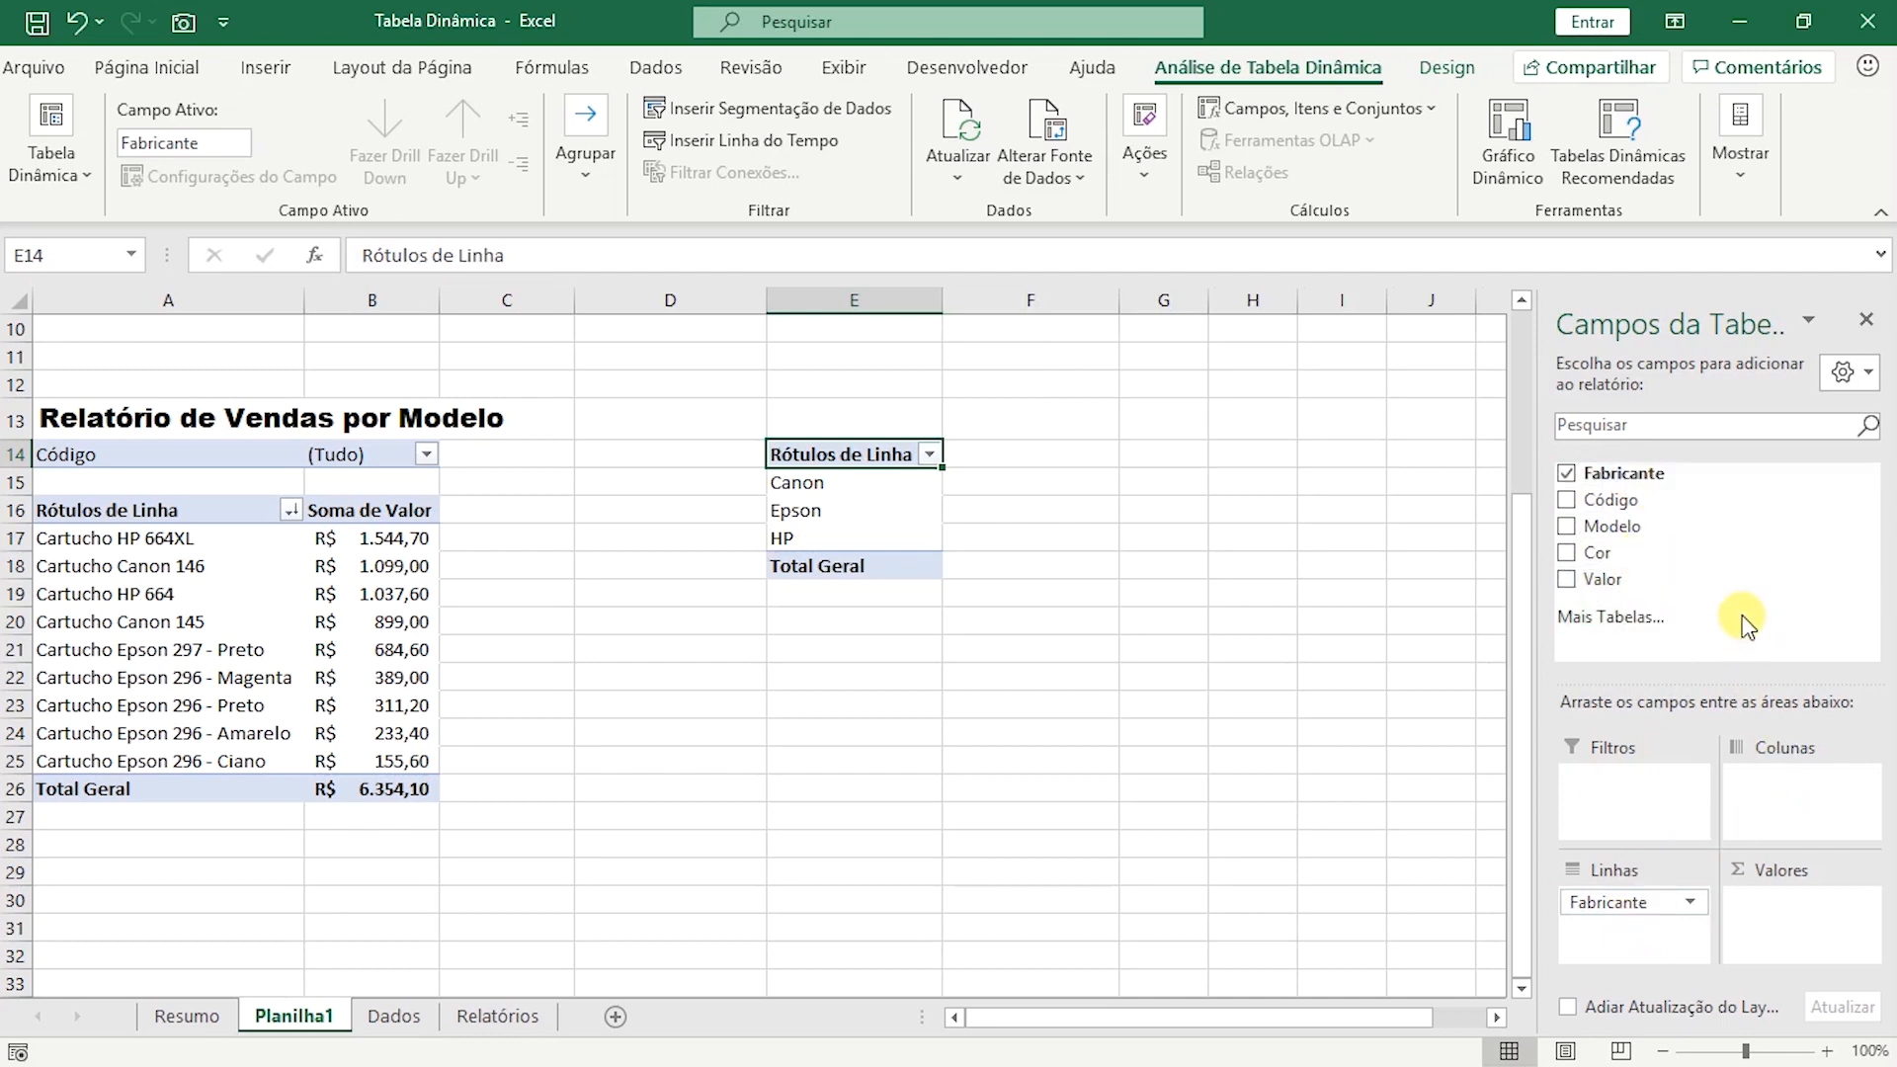
left_click_drag(1670, 499, 1633, 932)
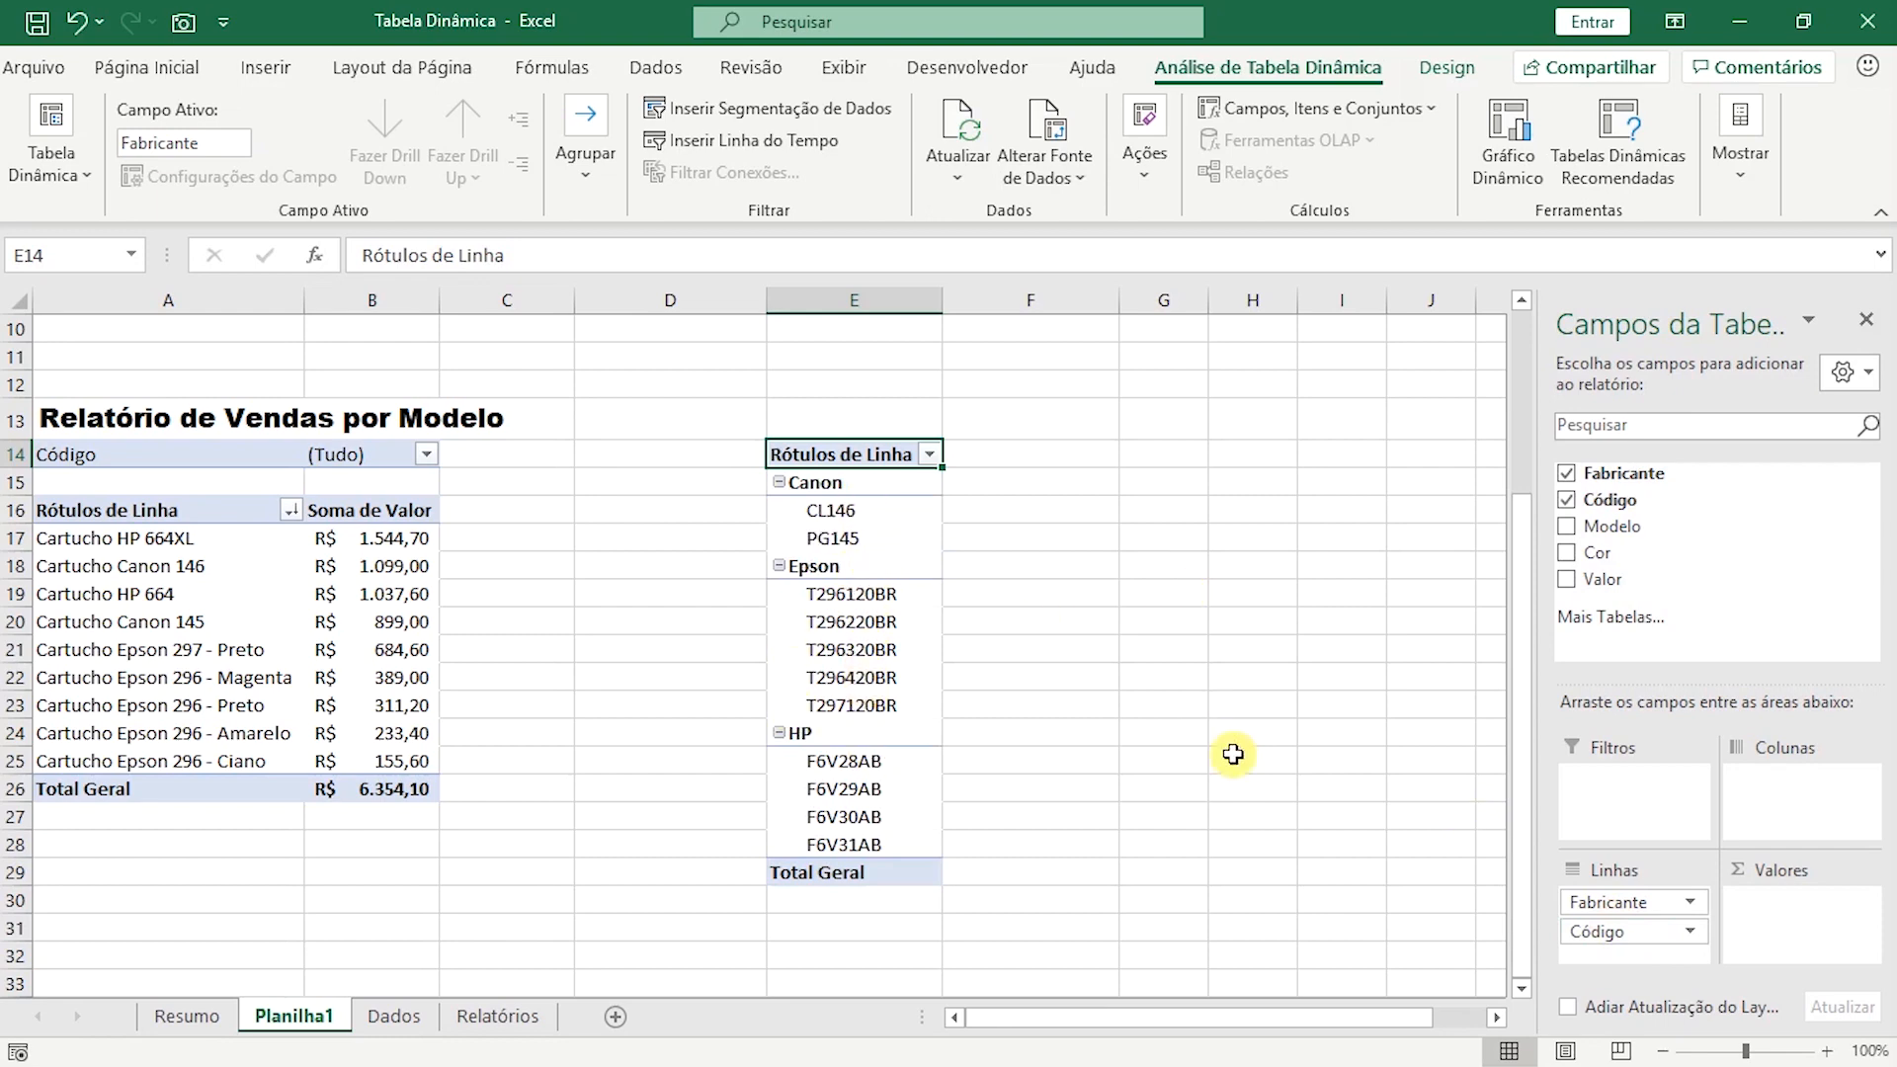
left_click_drag(1618, 581, 1790, 917)
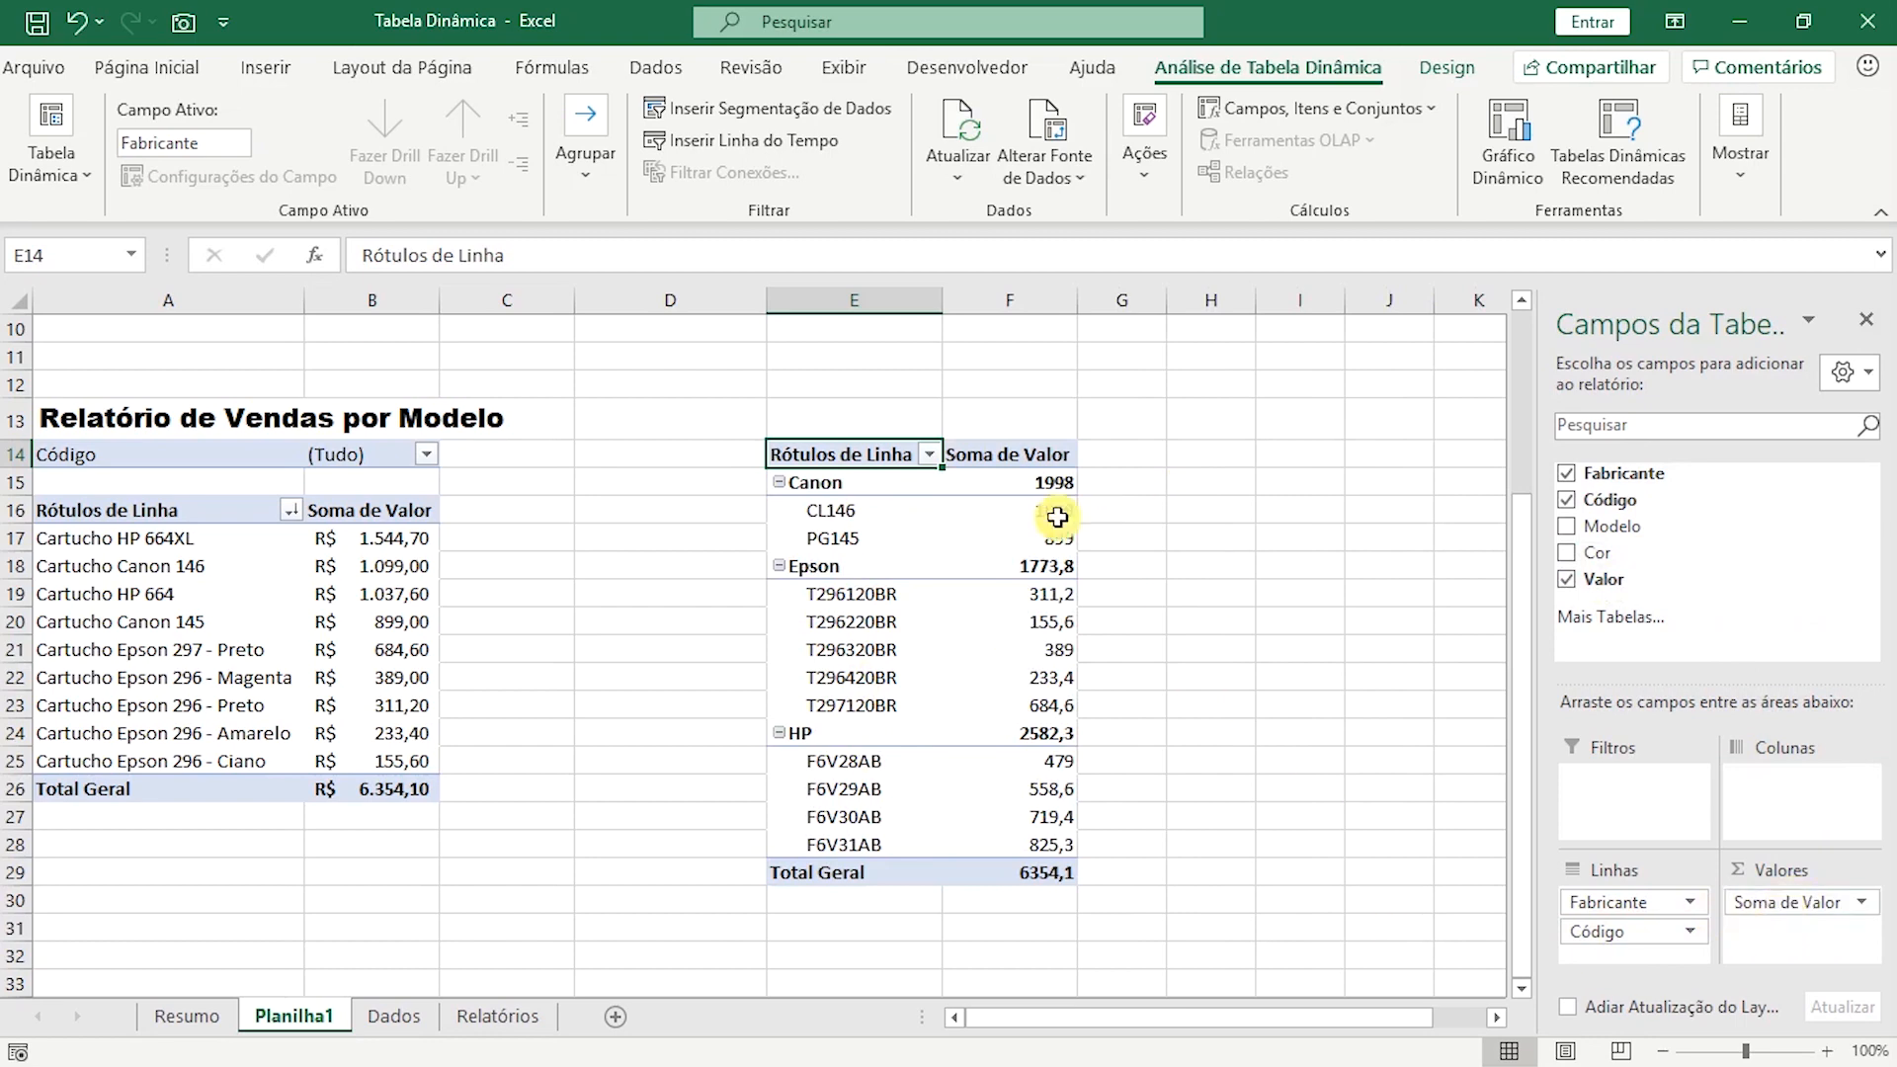
Change the Valor field's summary calculation in the fourth pivot table to Contagem.
left_click(1037, 629)
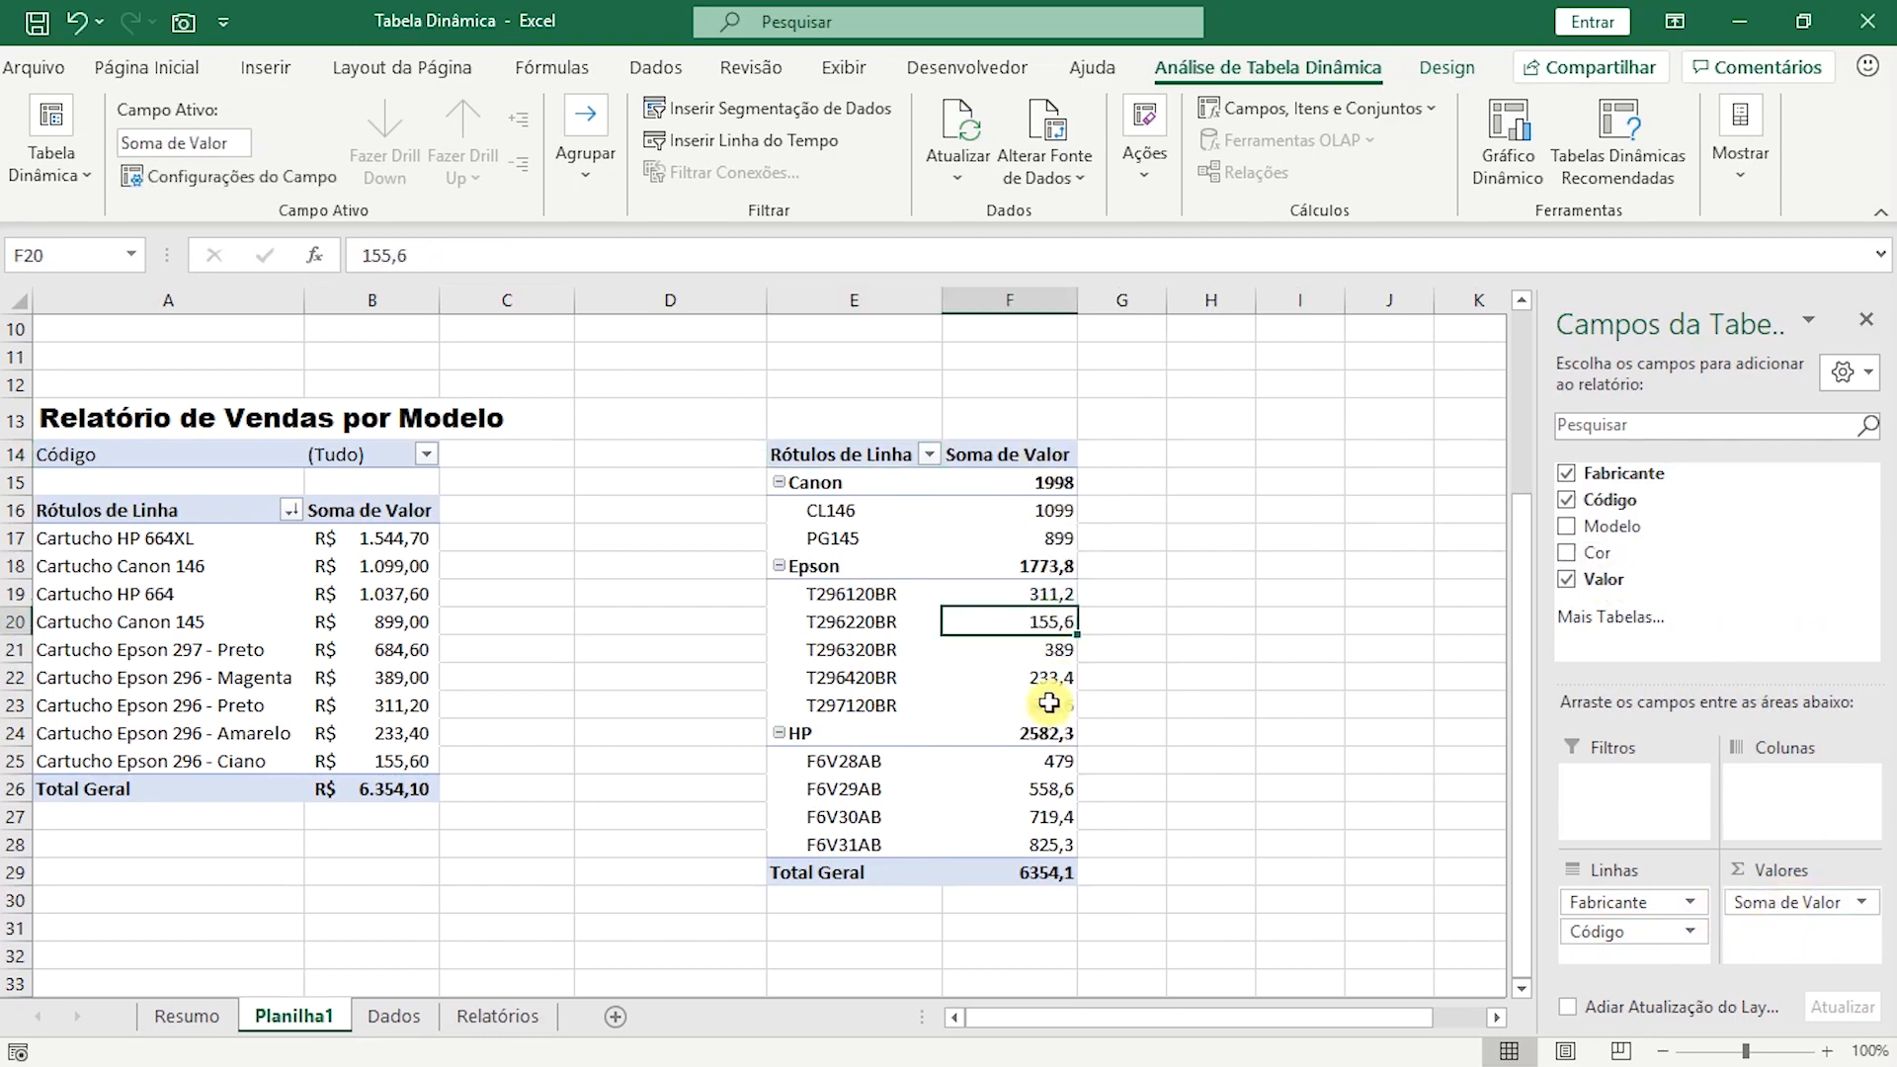
left_click(1847, 904)
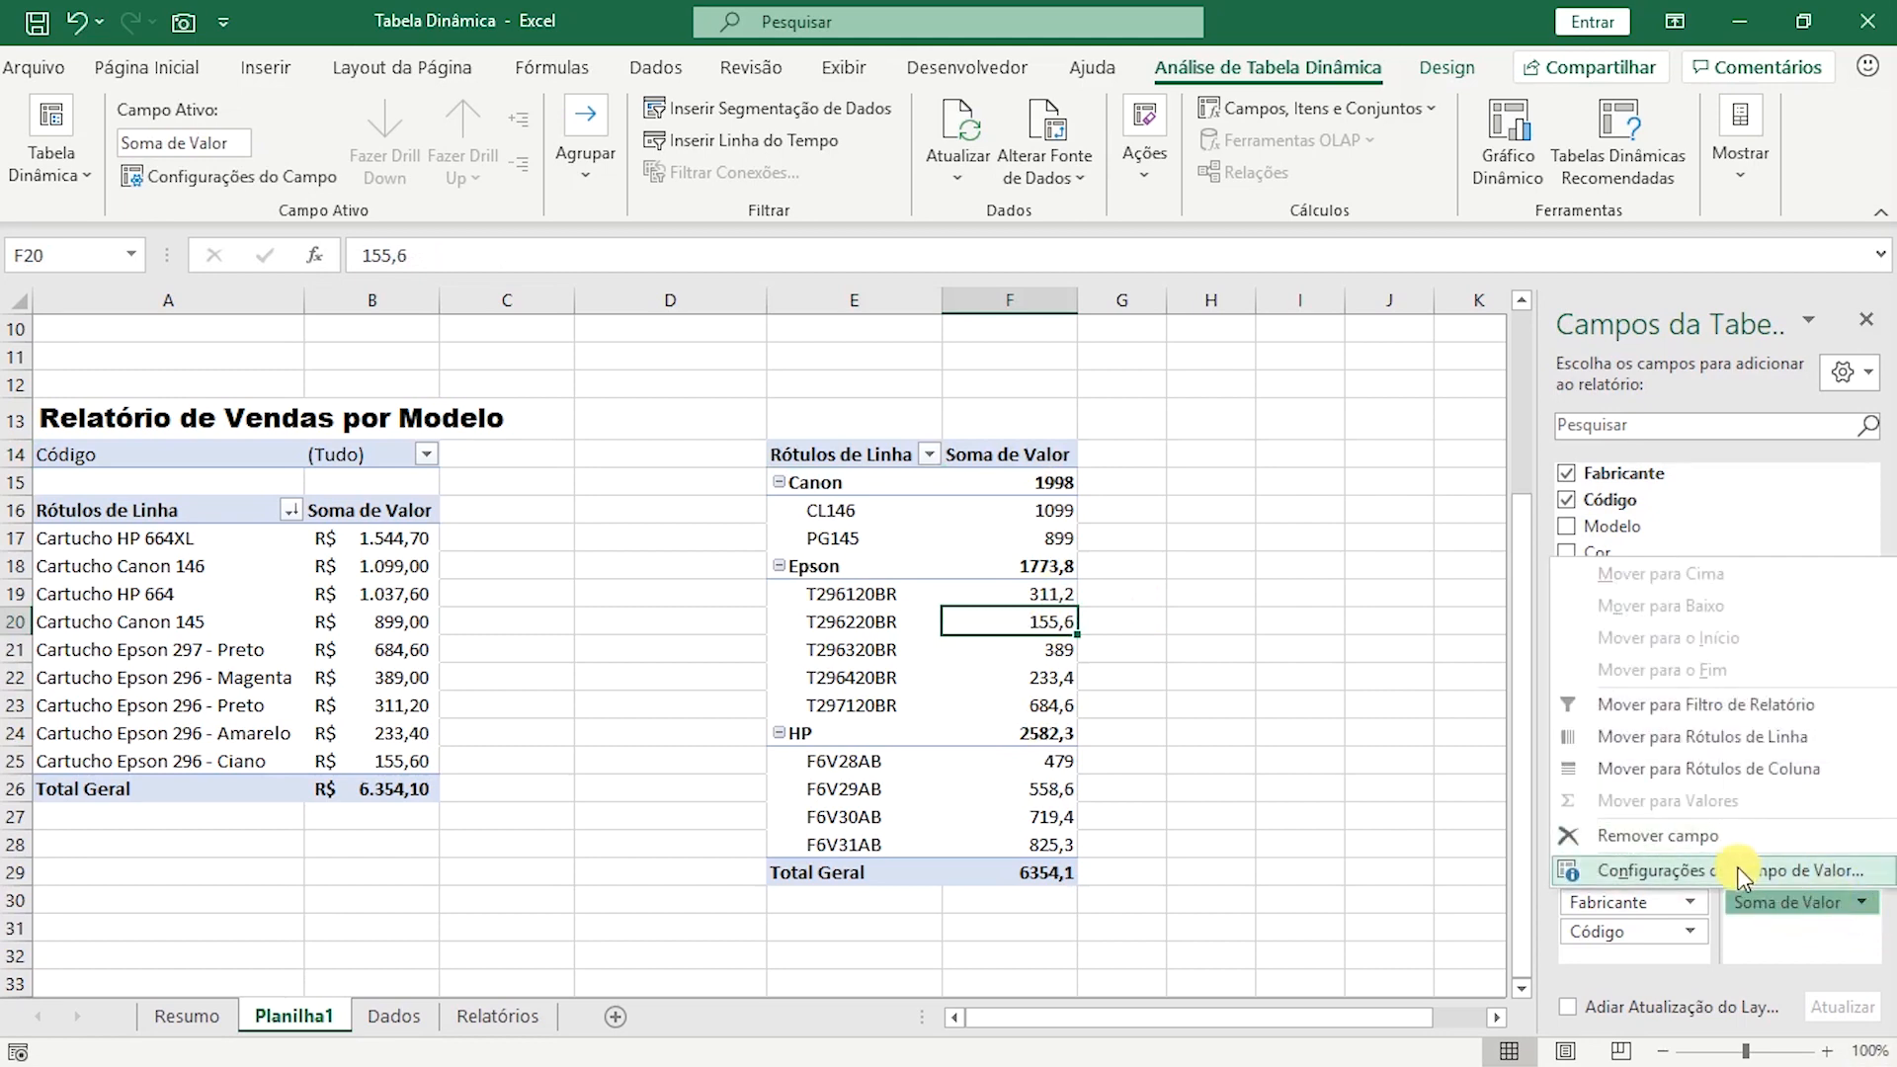
left_click(1786, 872)
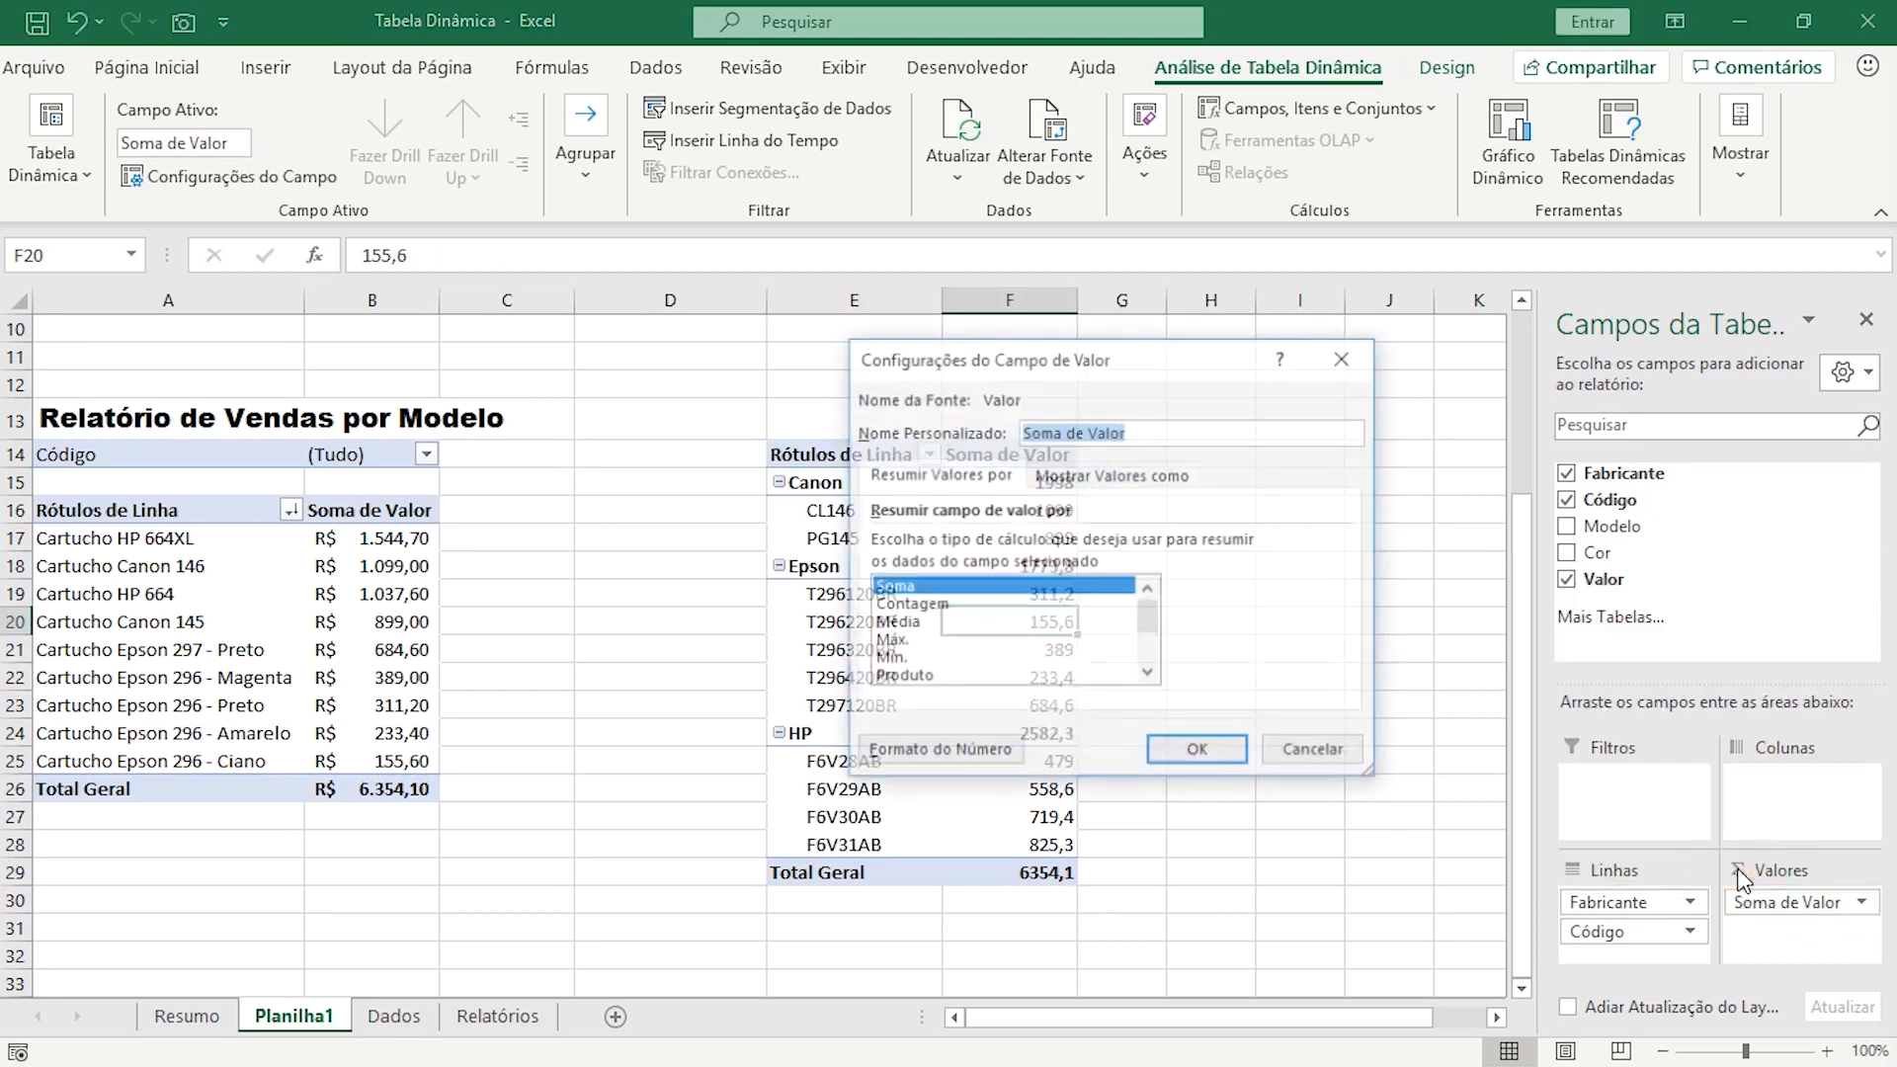
left_click(910, 604)
left_click(1223, 759)
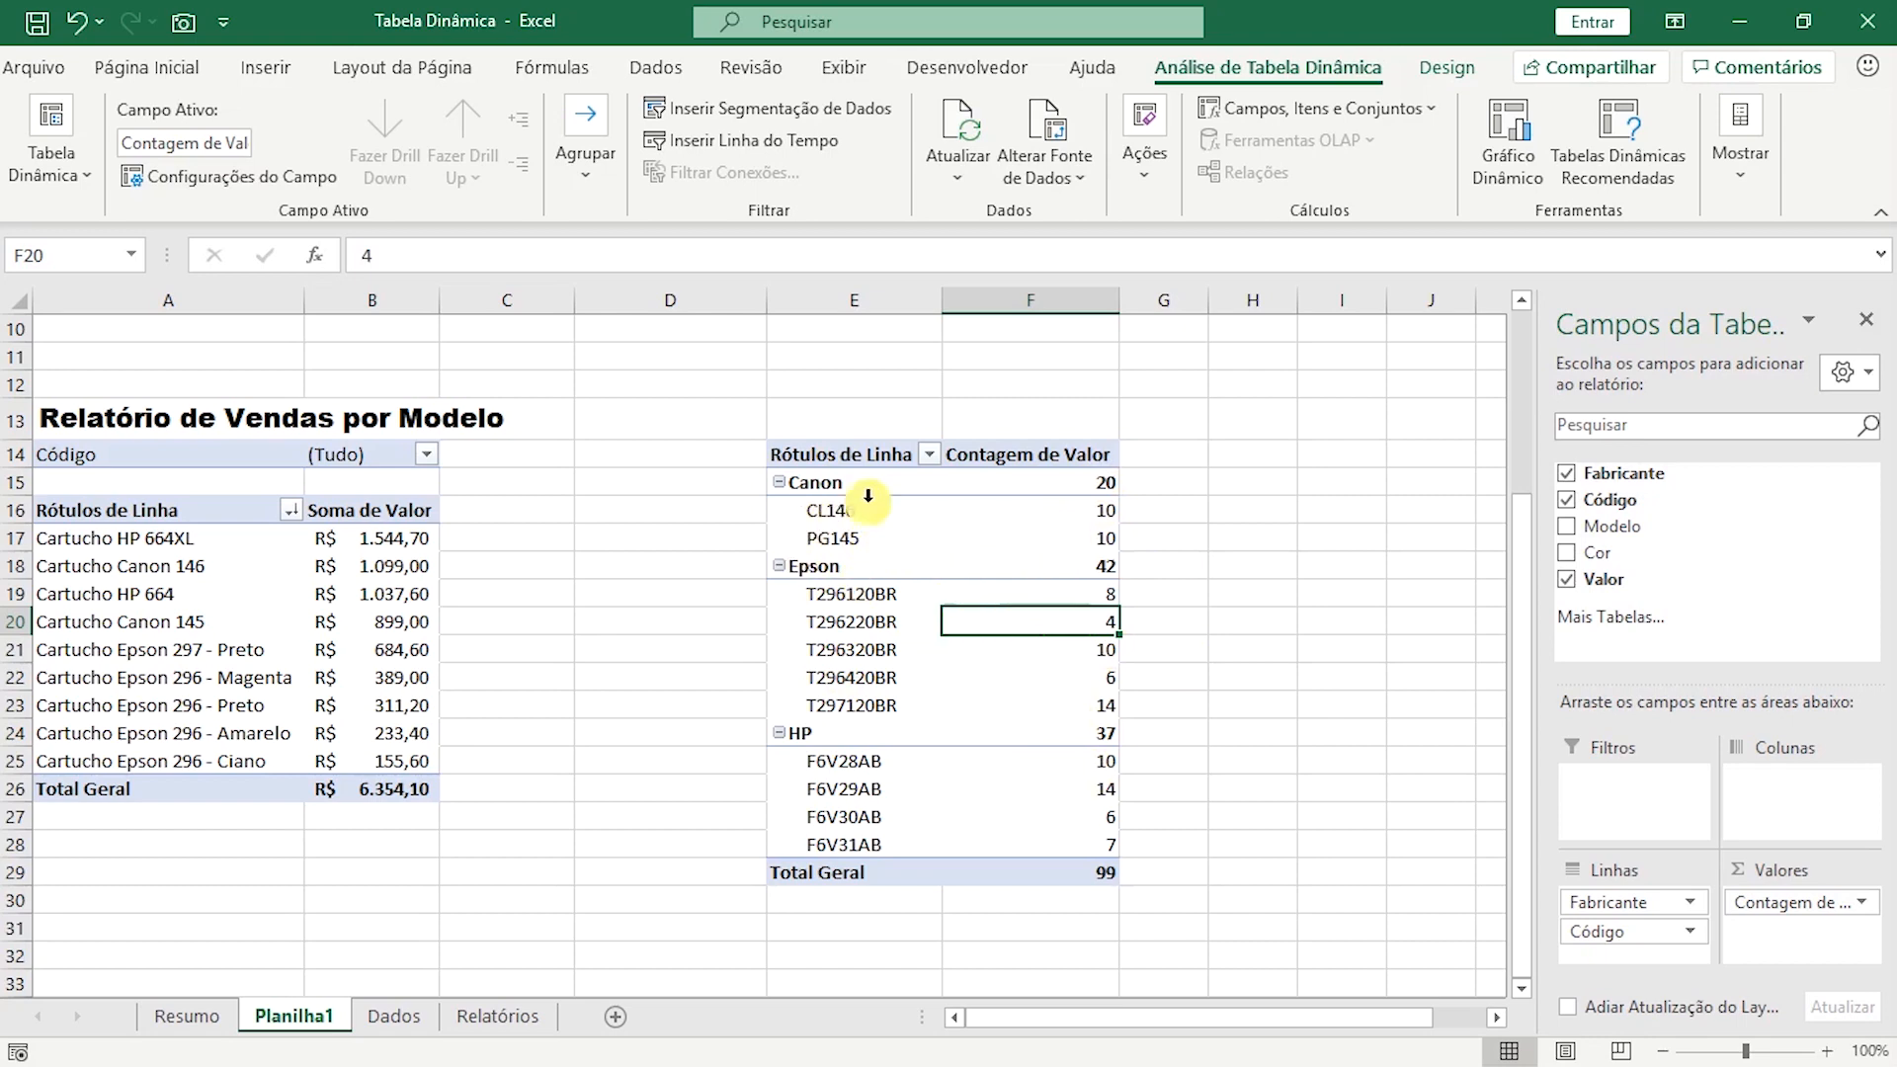
left_click(835, 485)
left_click(805, 566)
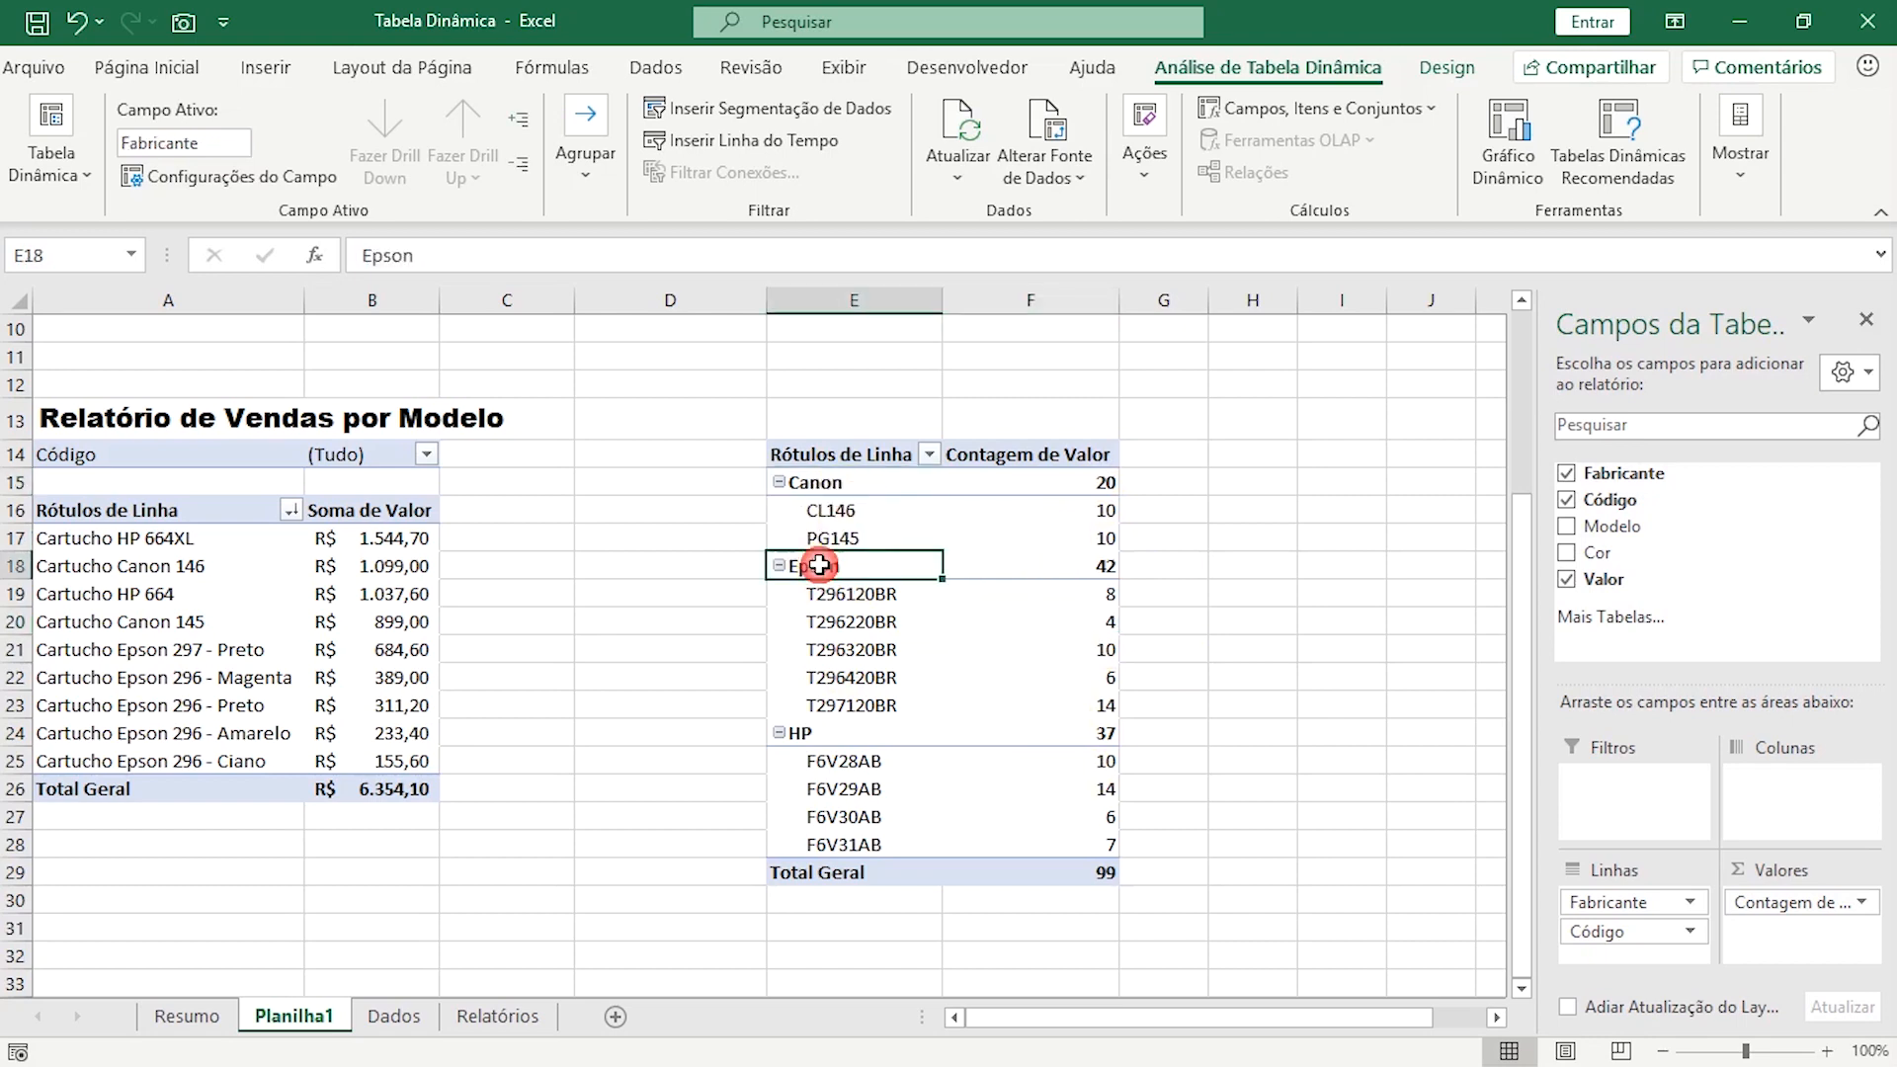
left_click(800, 733)
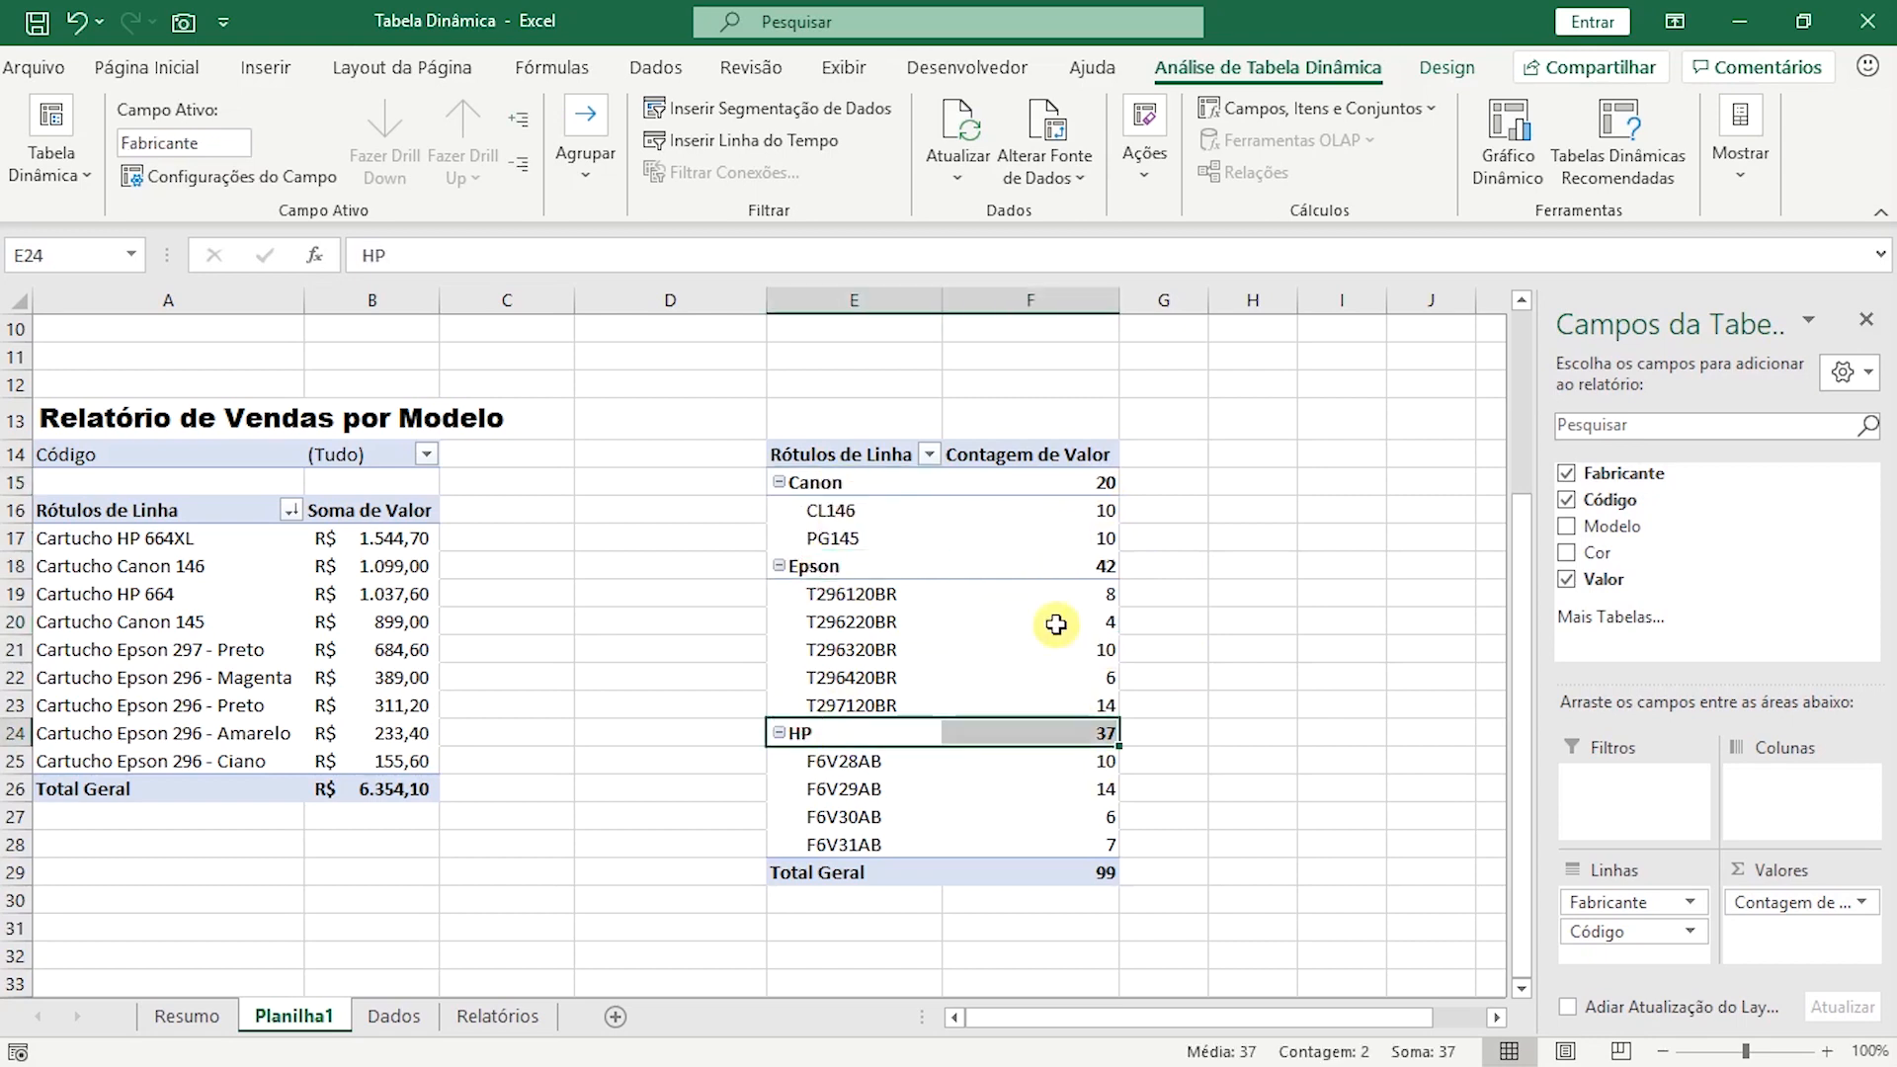
Copy the A13 title to E13 and replace the copy's text with "Quantidade de Vendas por Código".
left_click(146, 415)
key("ctrl+c")
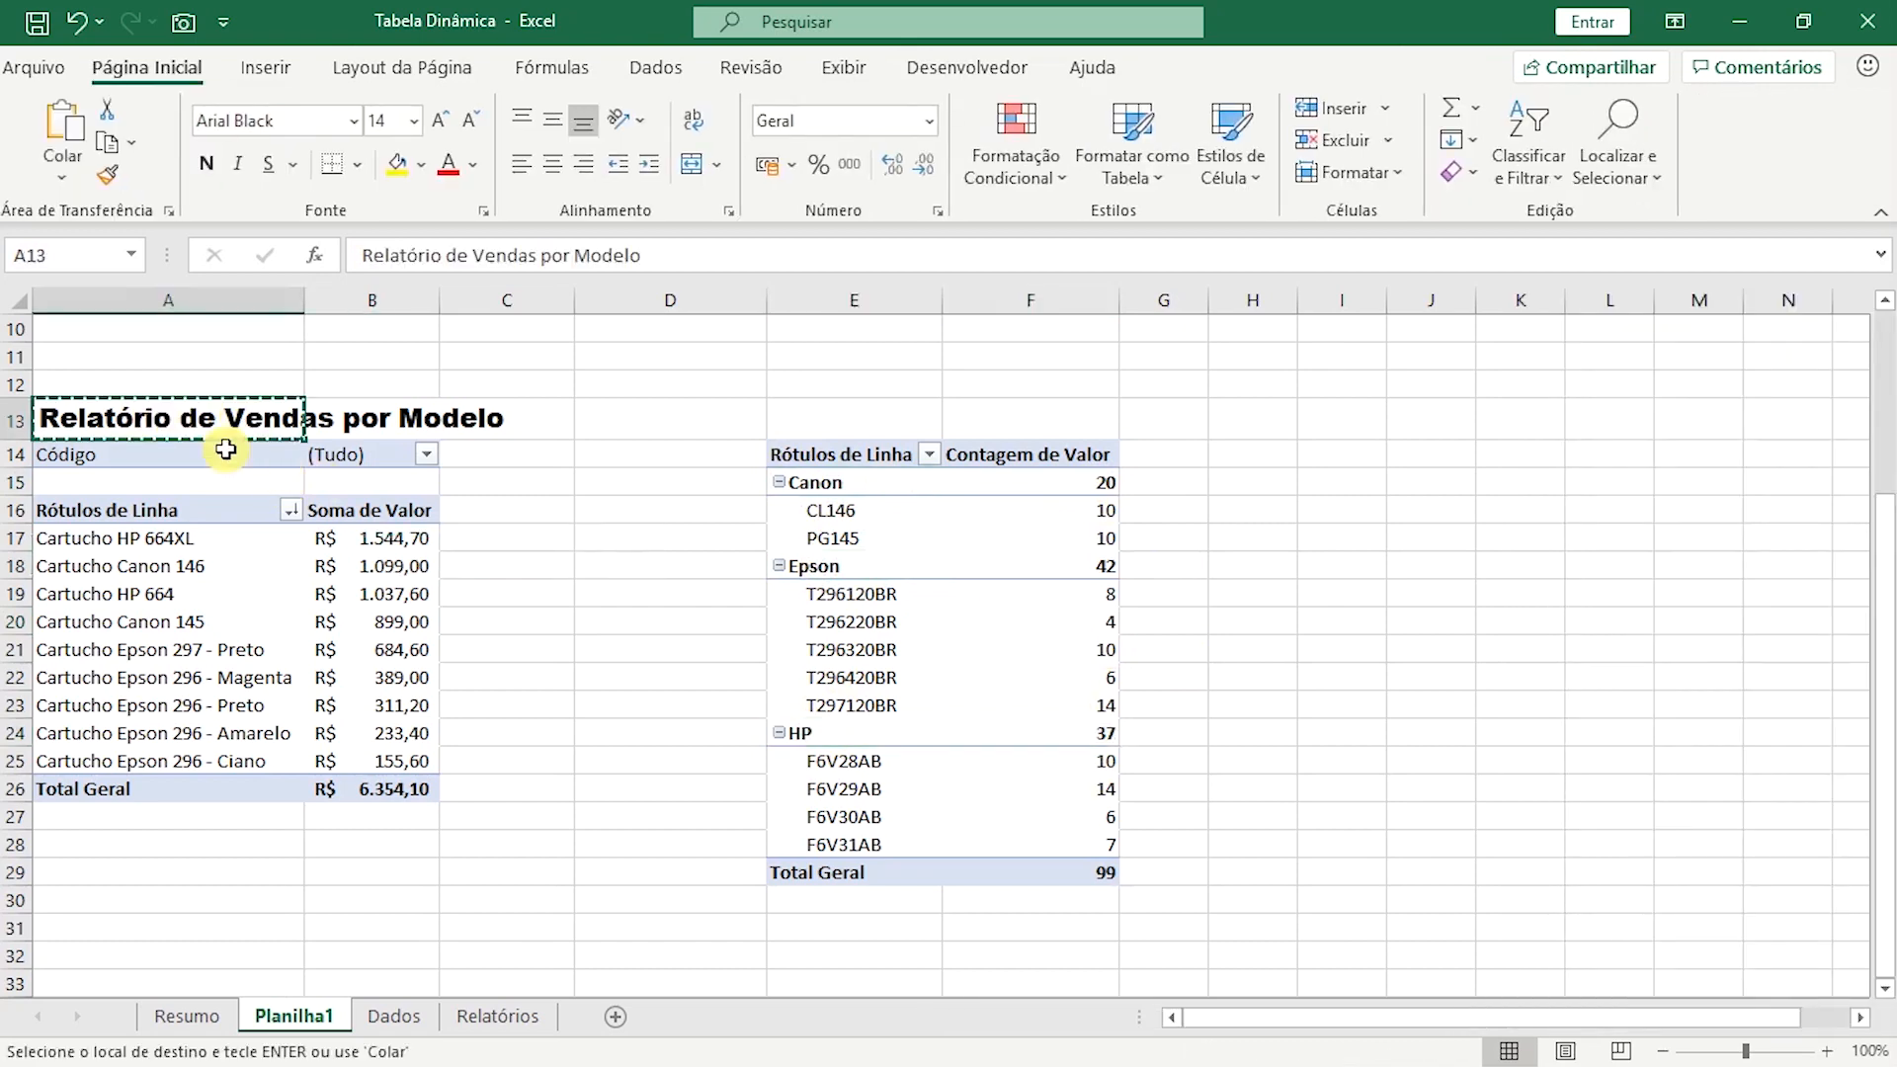
left_click(830, 419)
key("ctrl+v")
type("Quant")
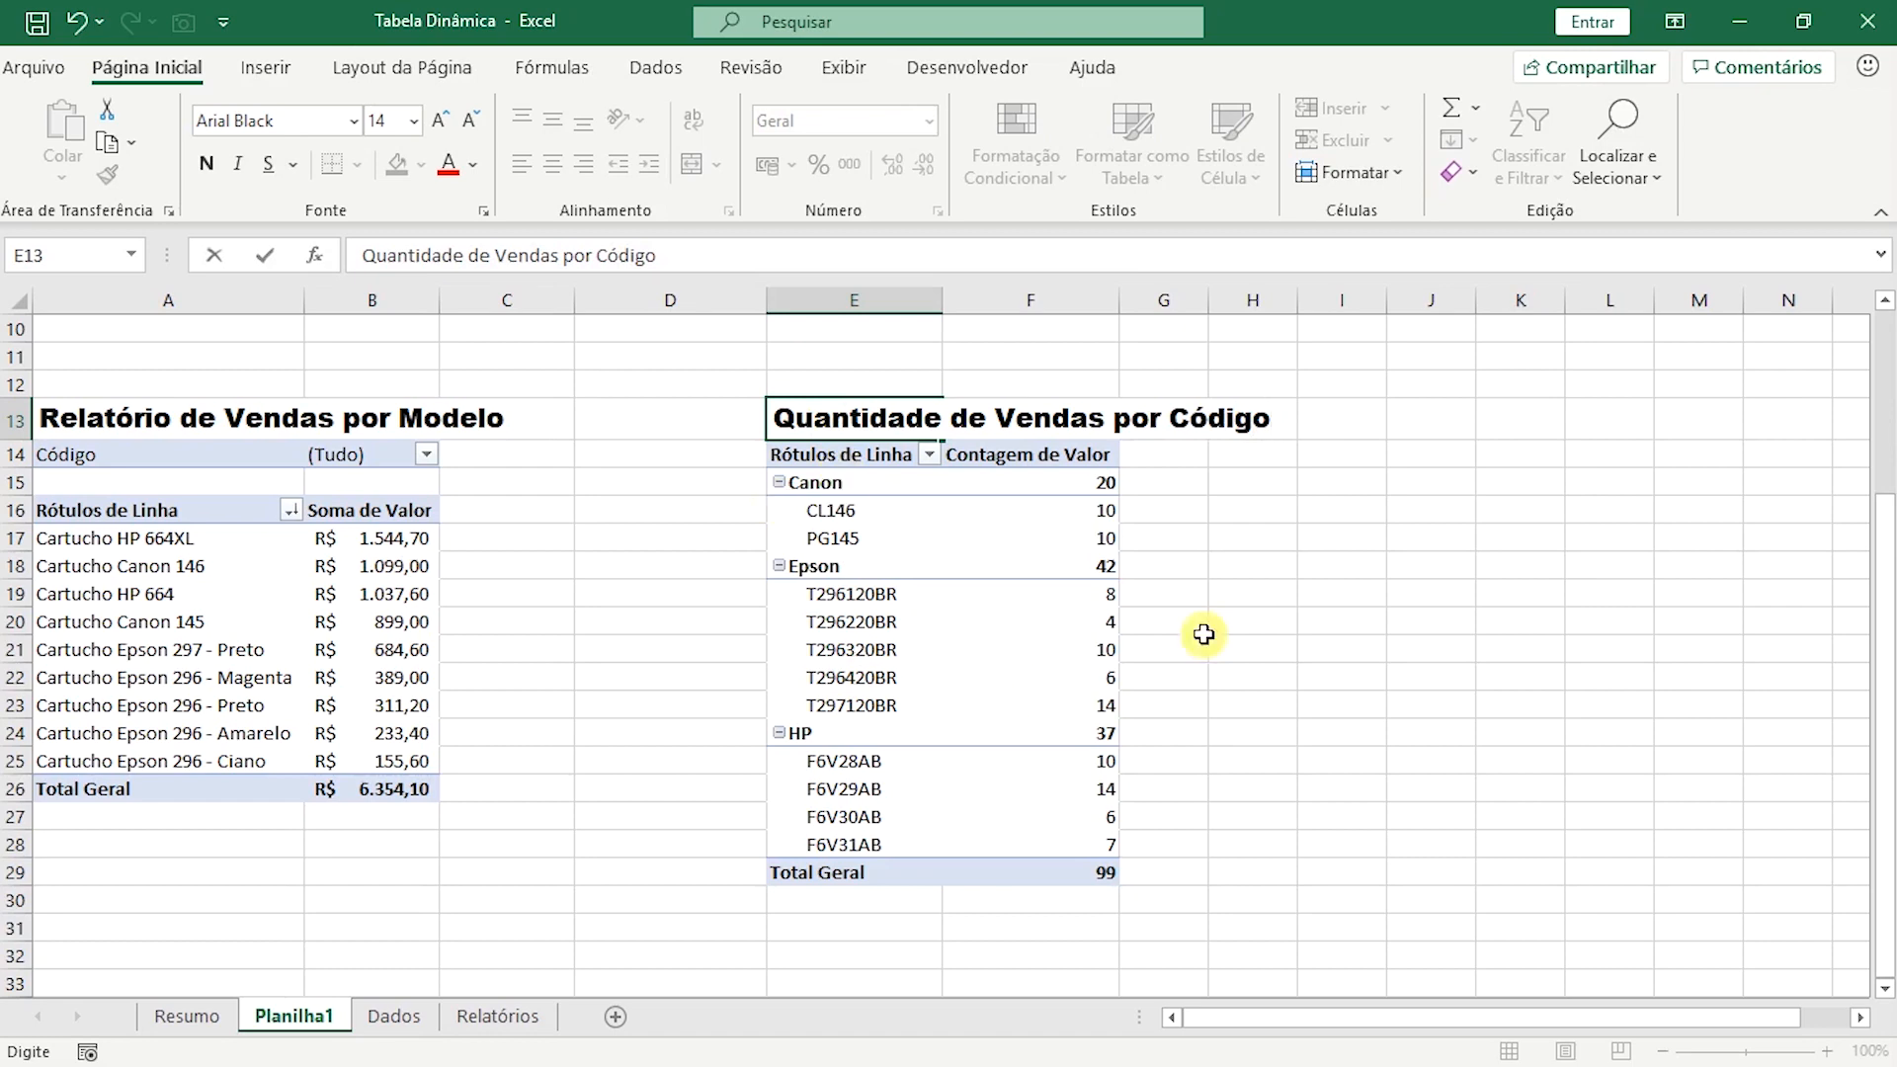
left_click(1340, 620)
scroll(723, 593, "down", 4)
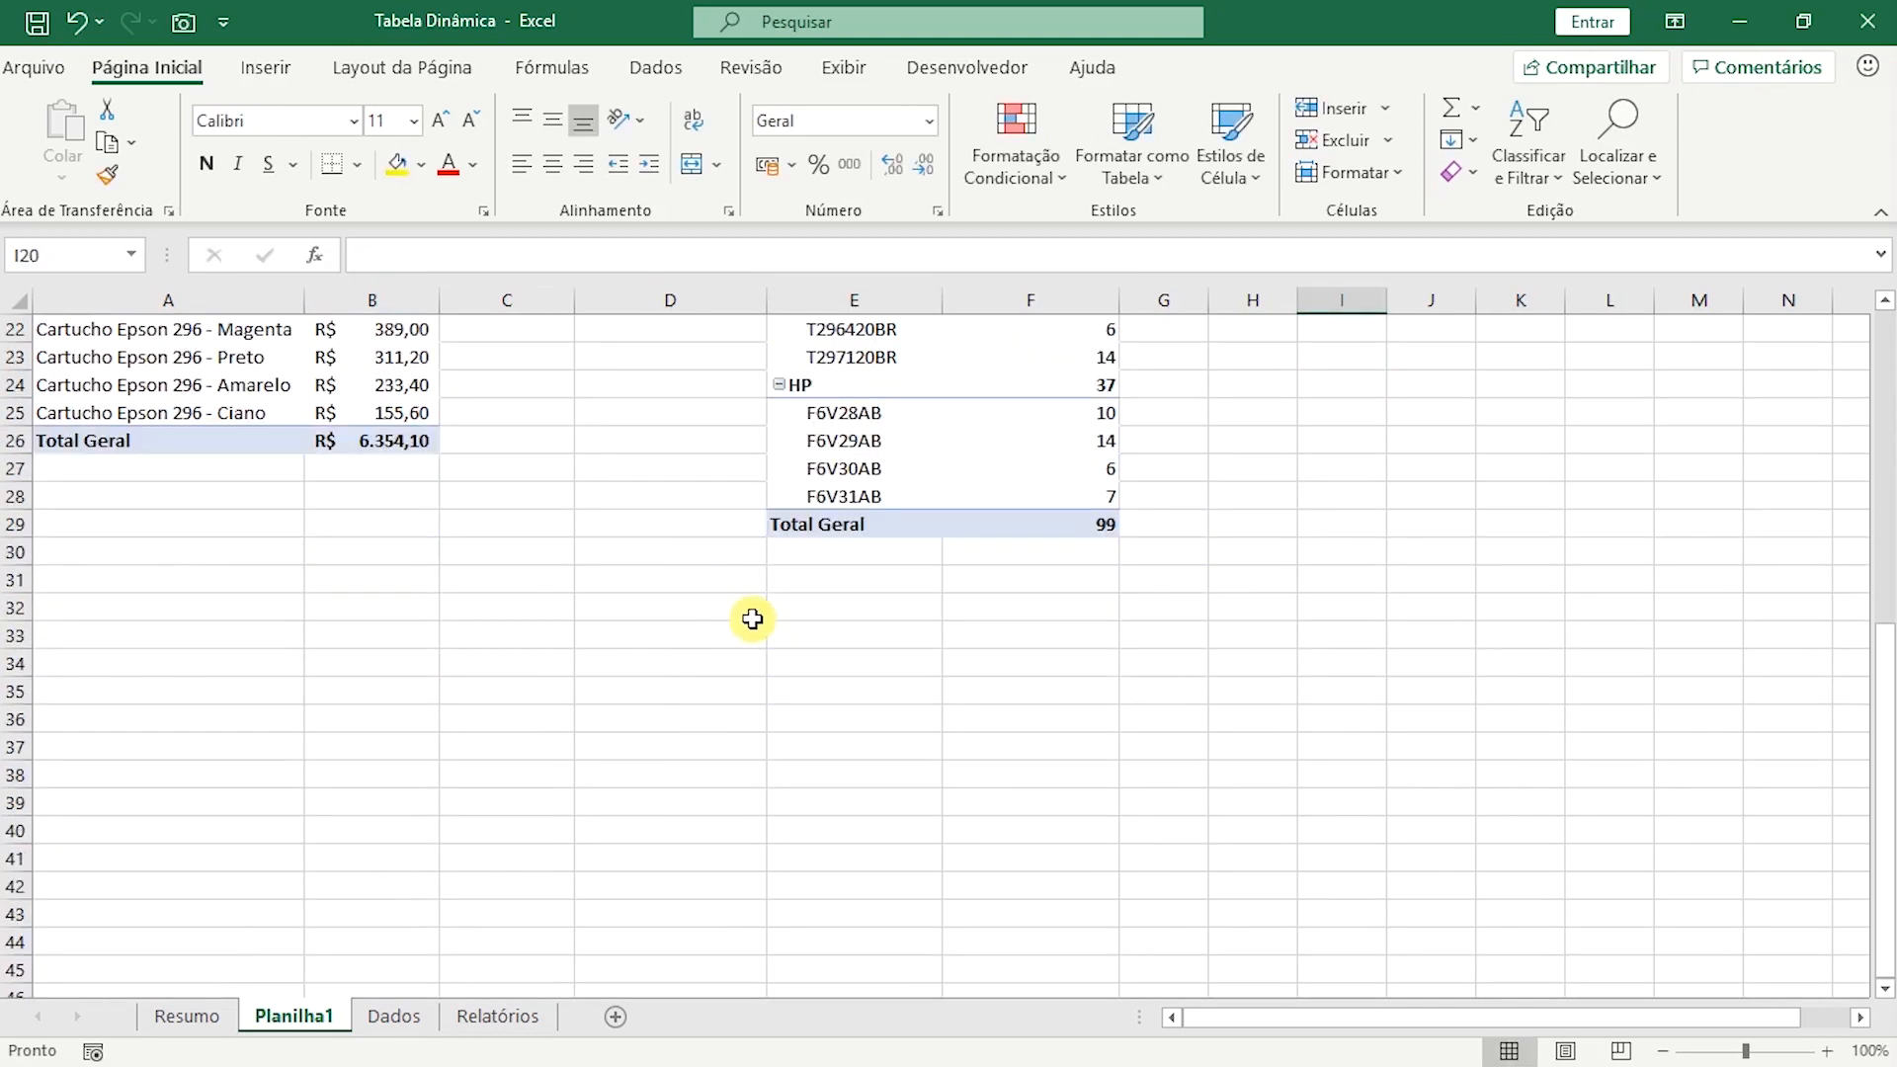
scroll(746, 614, "up", 6)
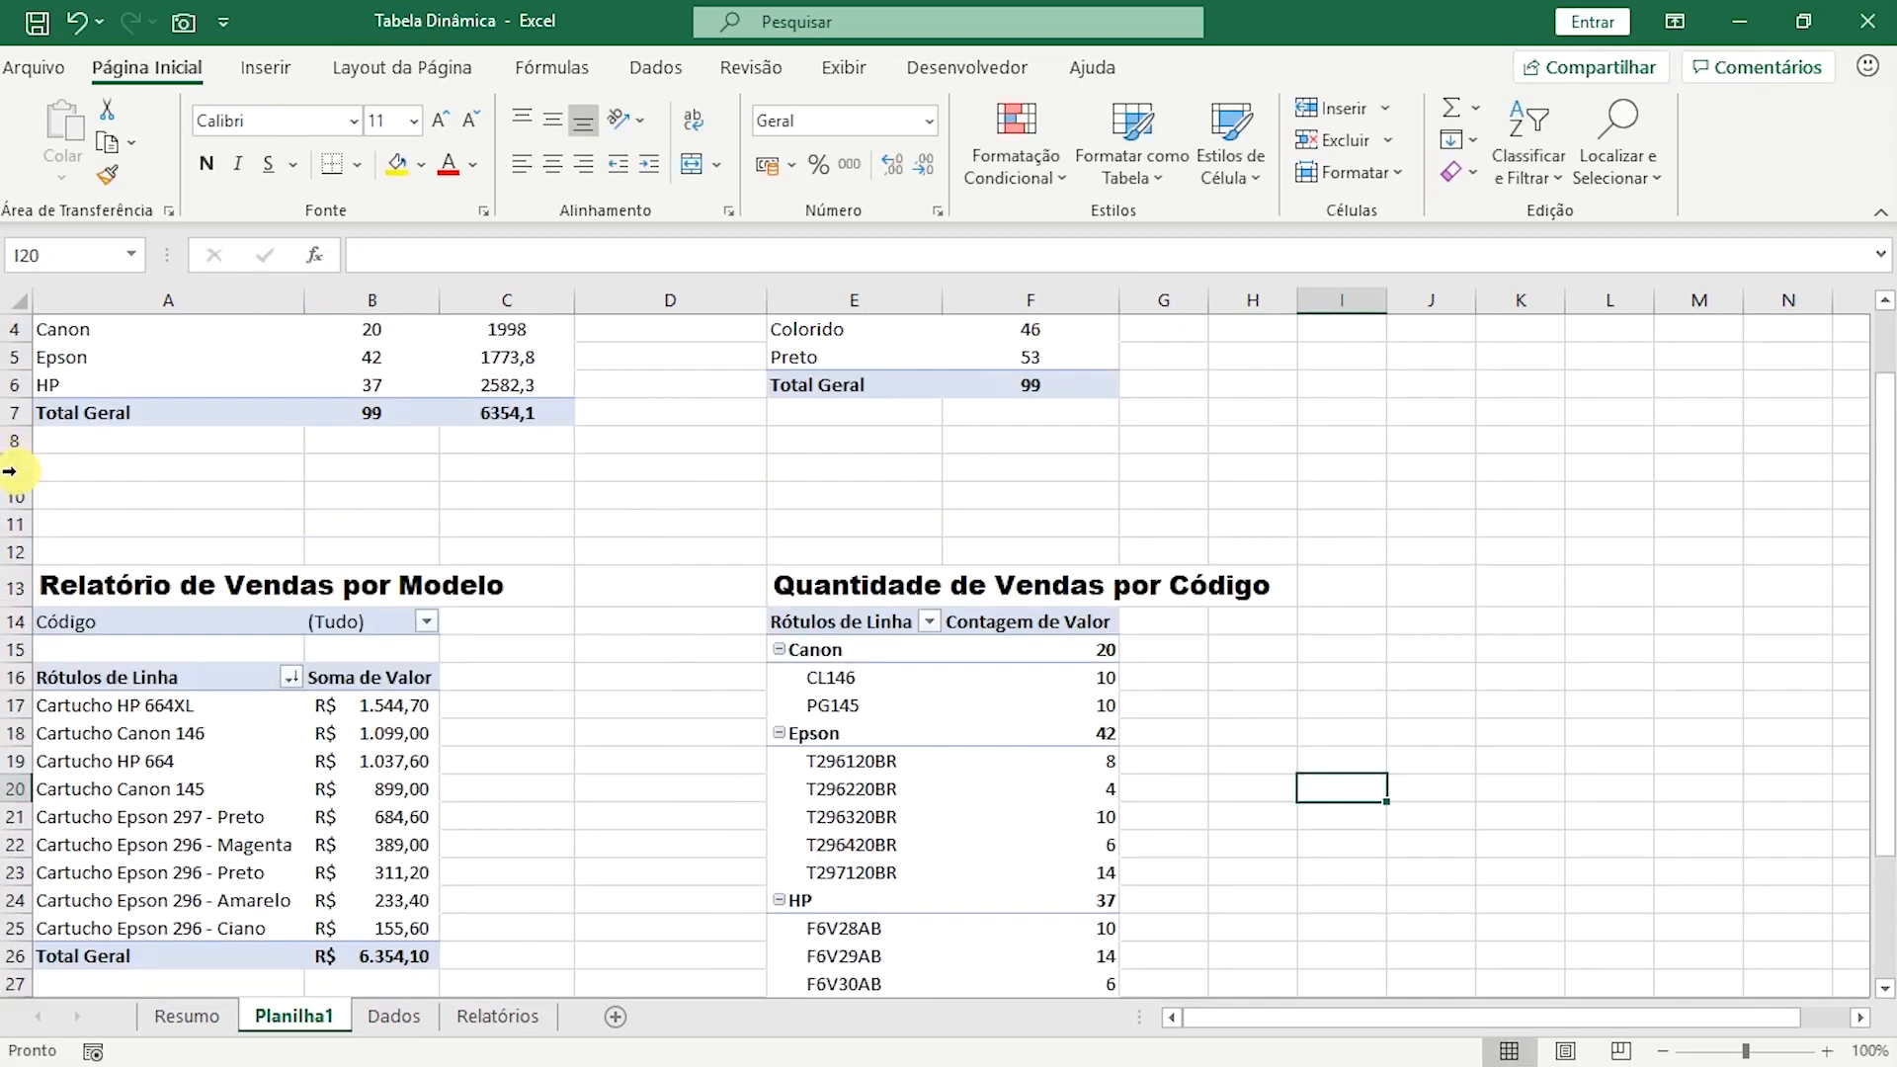
Delete the empty rows 9 to 11 above the model and code reports.
left_click_drag(9, 467, 12, 522)
right_click(9, 468)
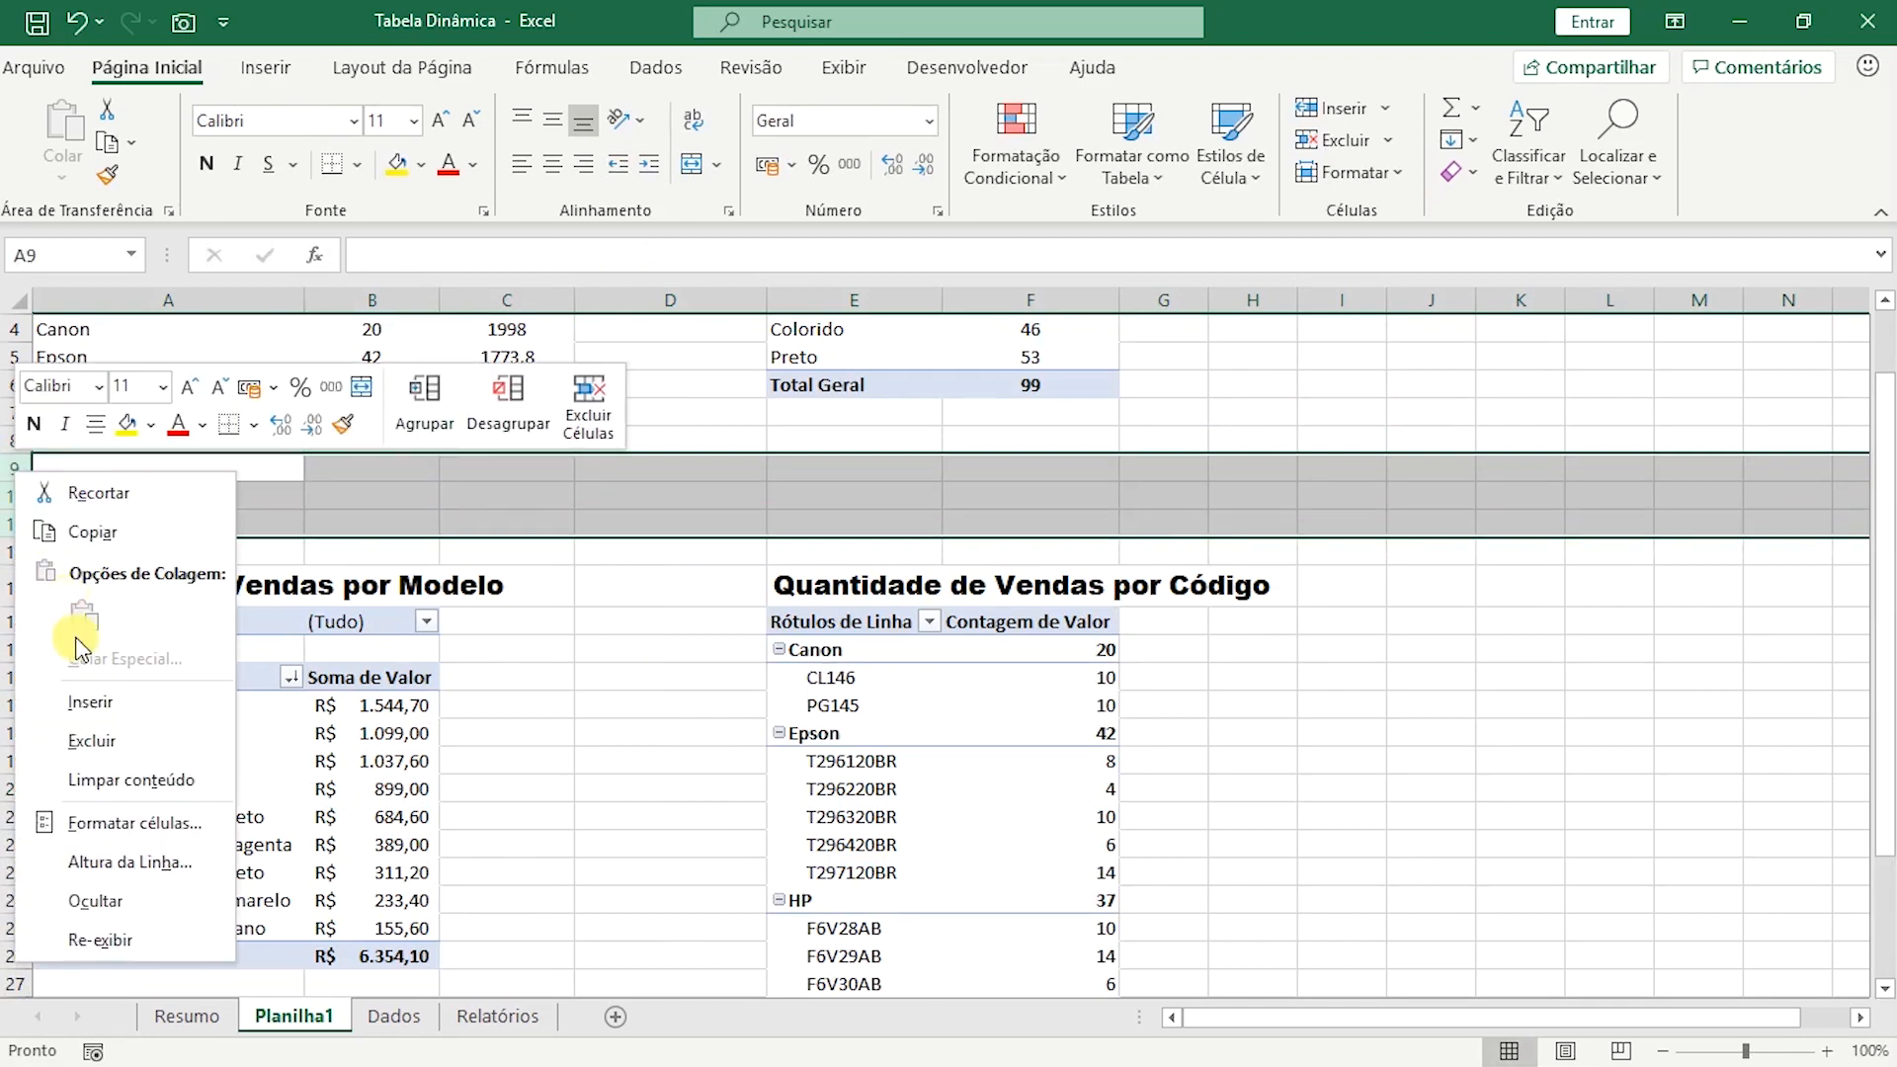
left_click(105, 739)
left_click(1405, 761)
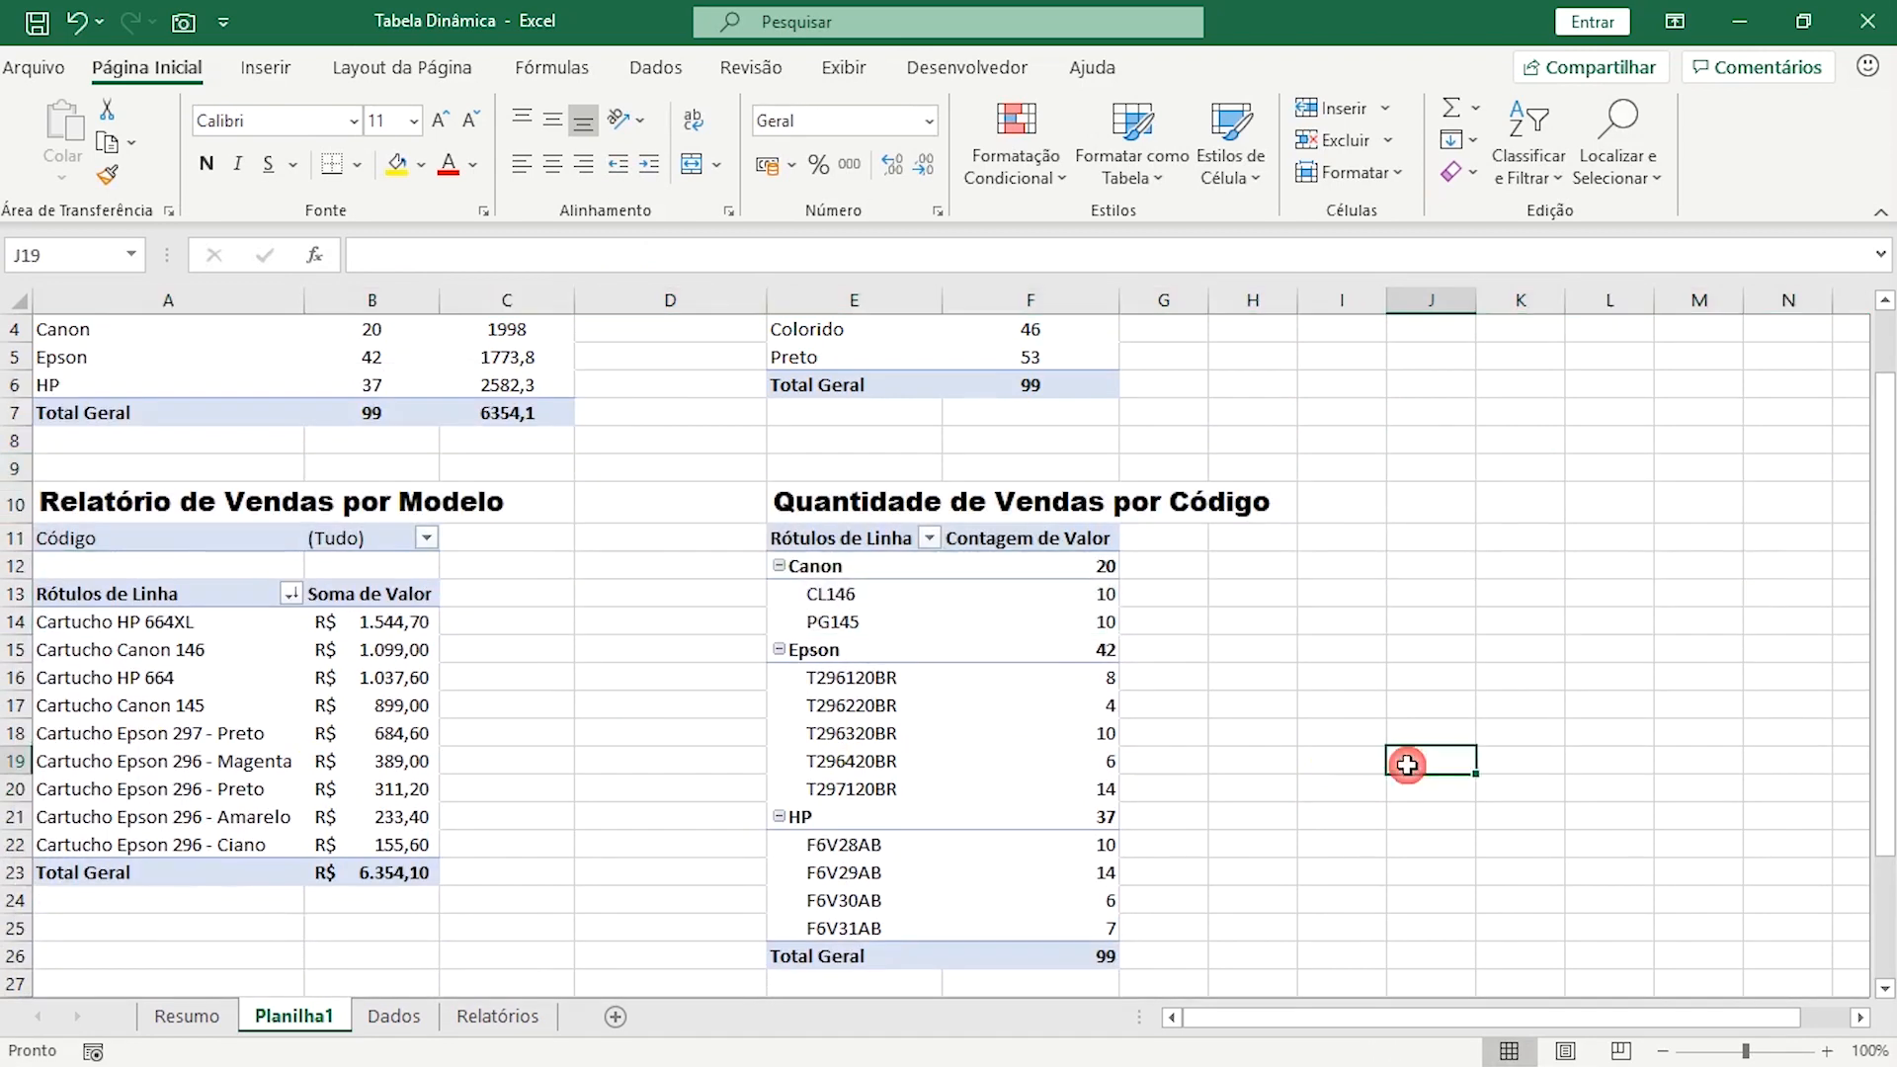
Create a fifth pivot table from the named range "dados", placed on the existing sheet at Planilha1 cell A33.
scroll(829, 748, "down", 3)
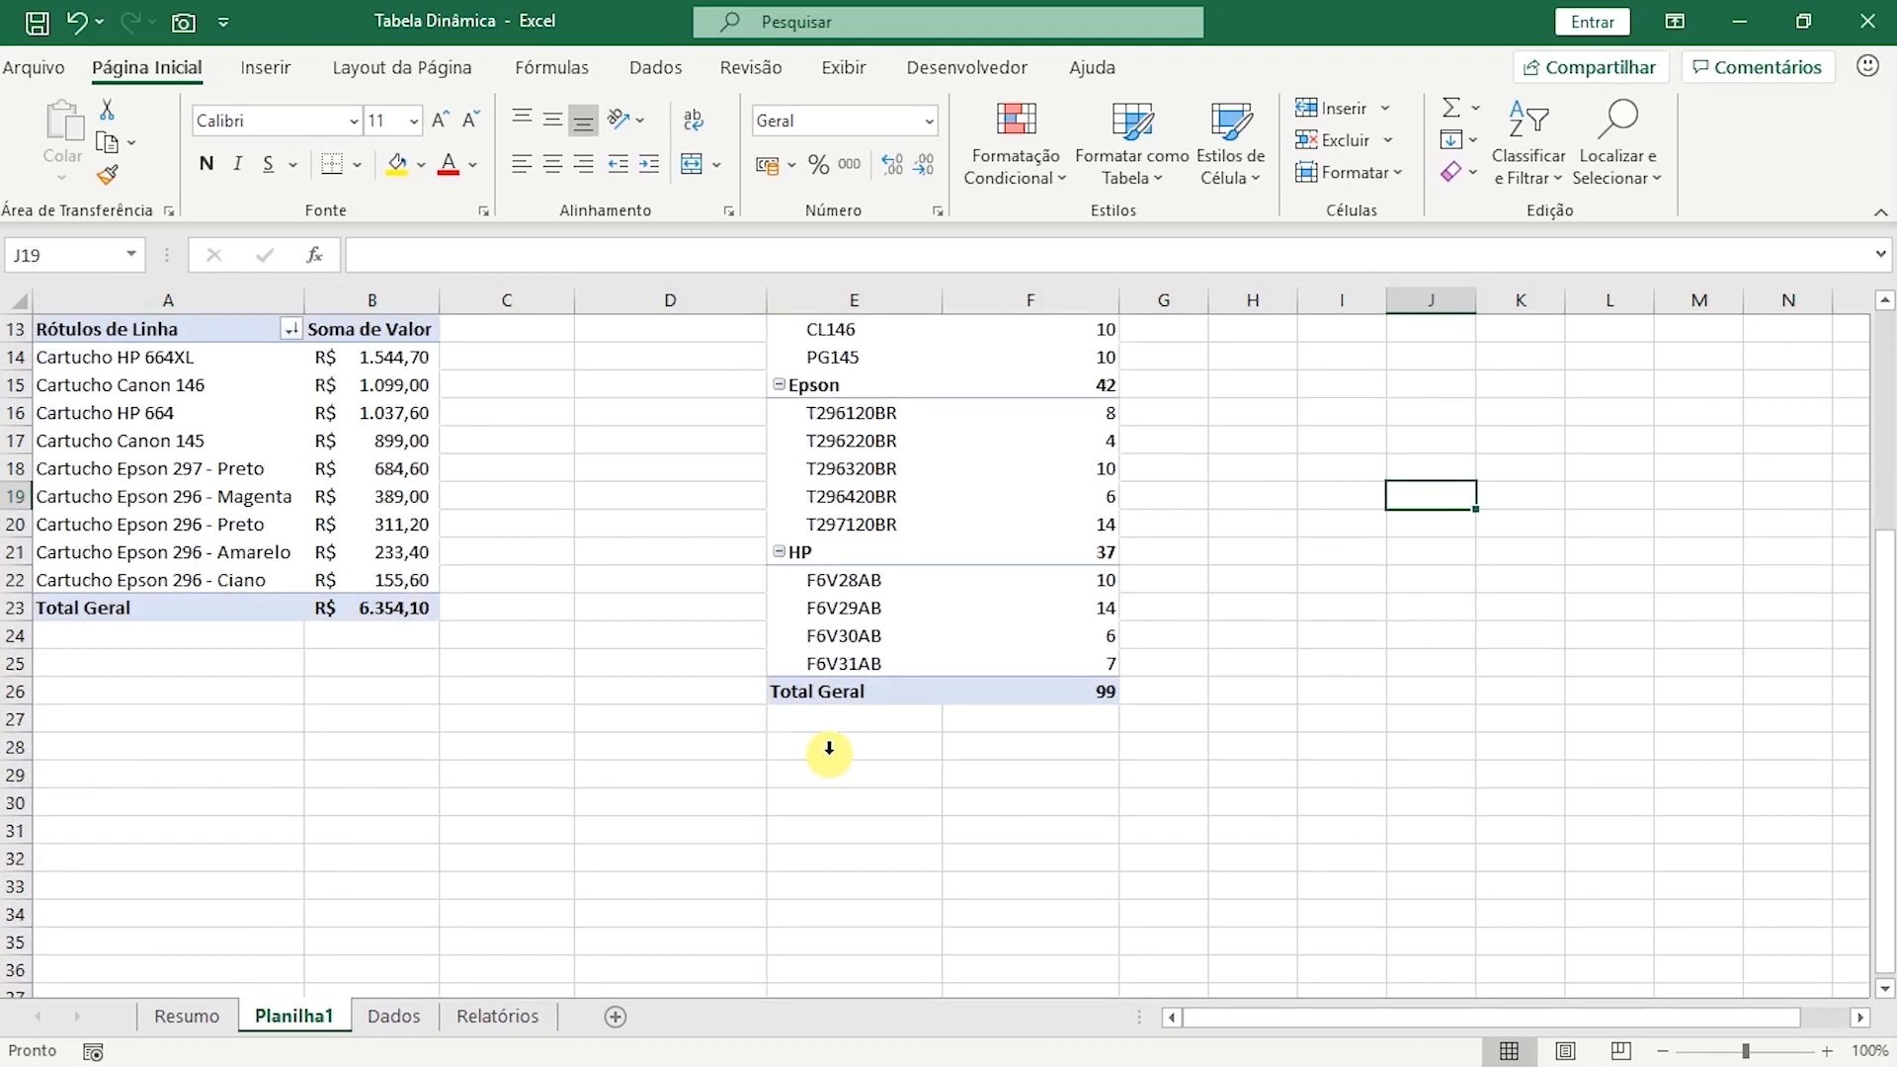
scroll(372, 813, "down", 2)
scroll(296, 720, "down", 1)
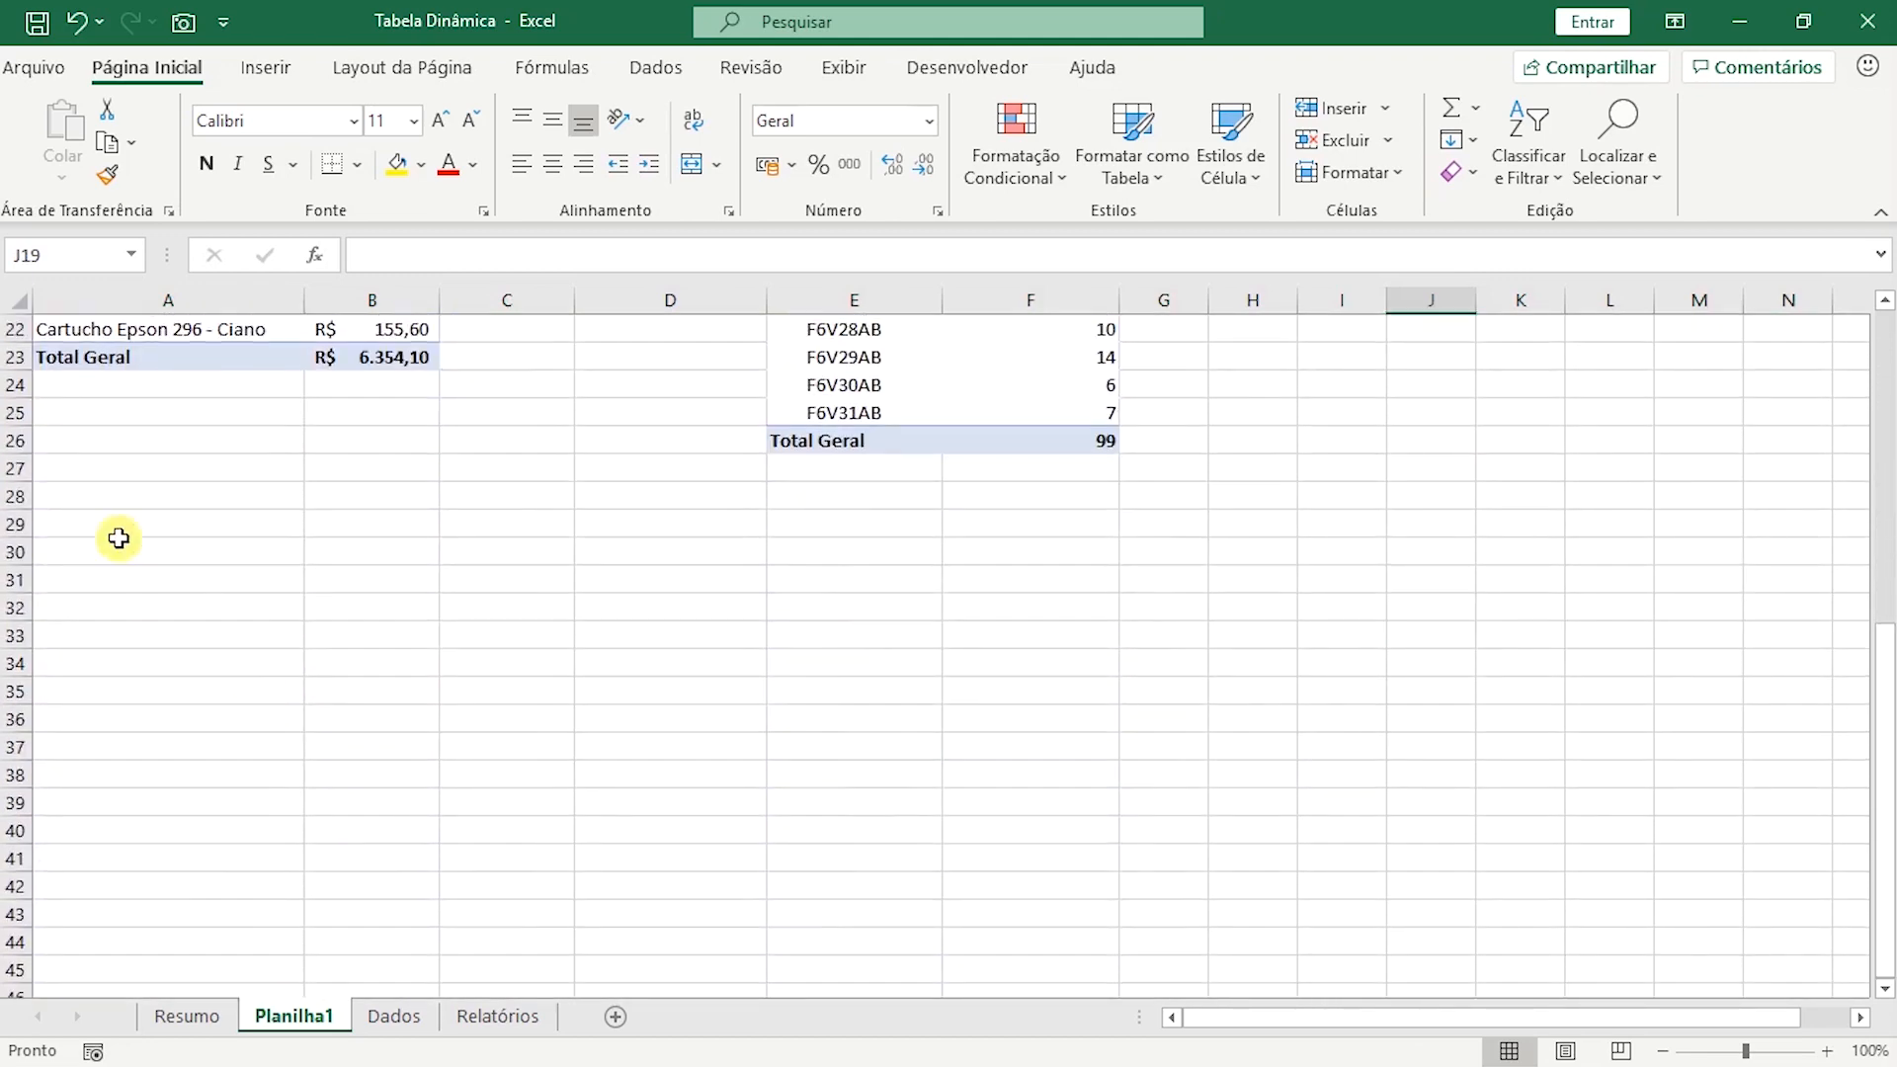
left_click(78, 641)
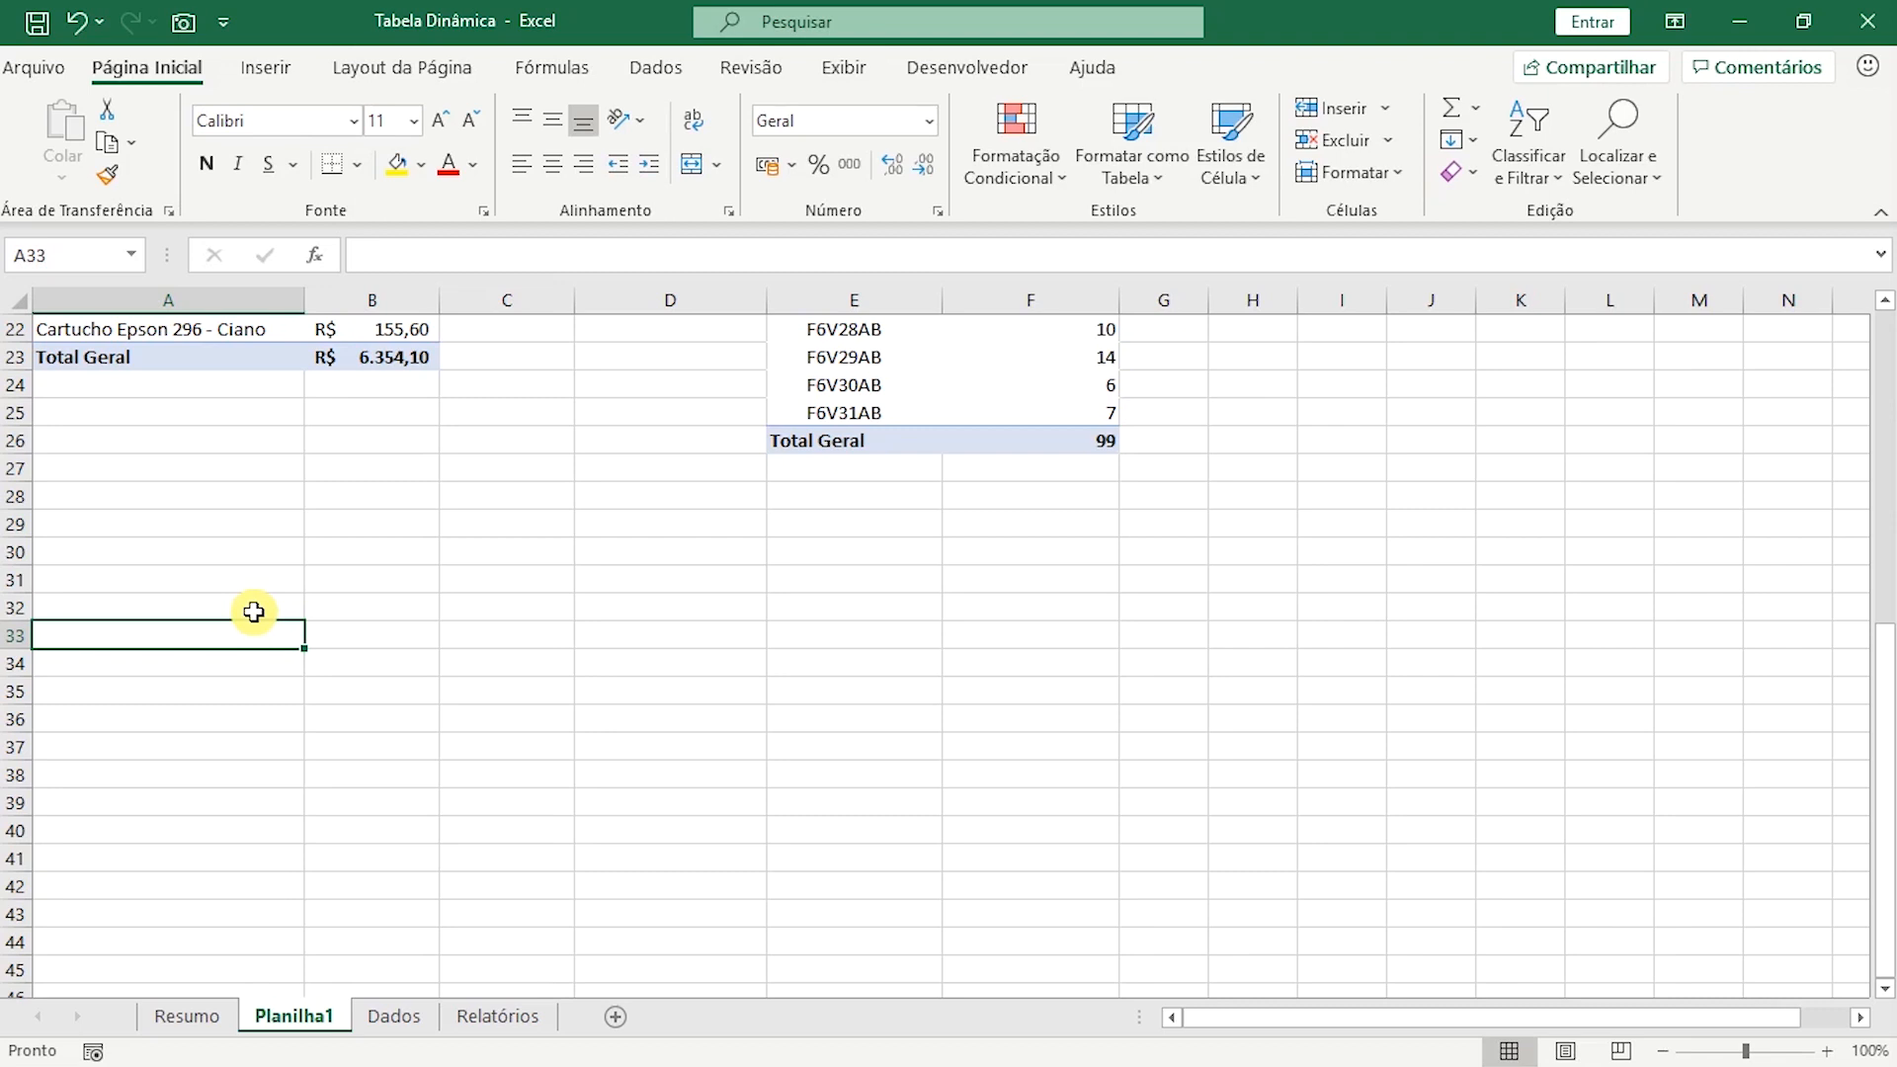
left_click(277, 74)
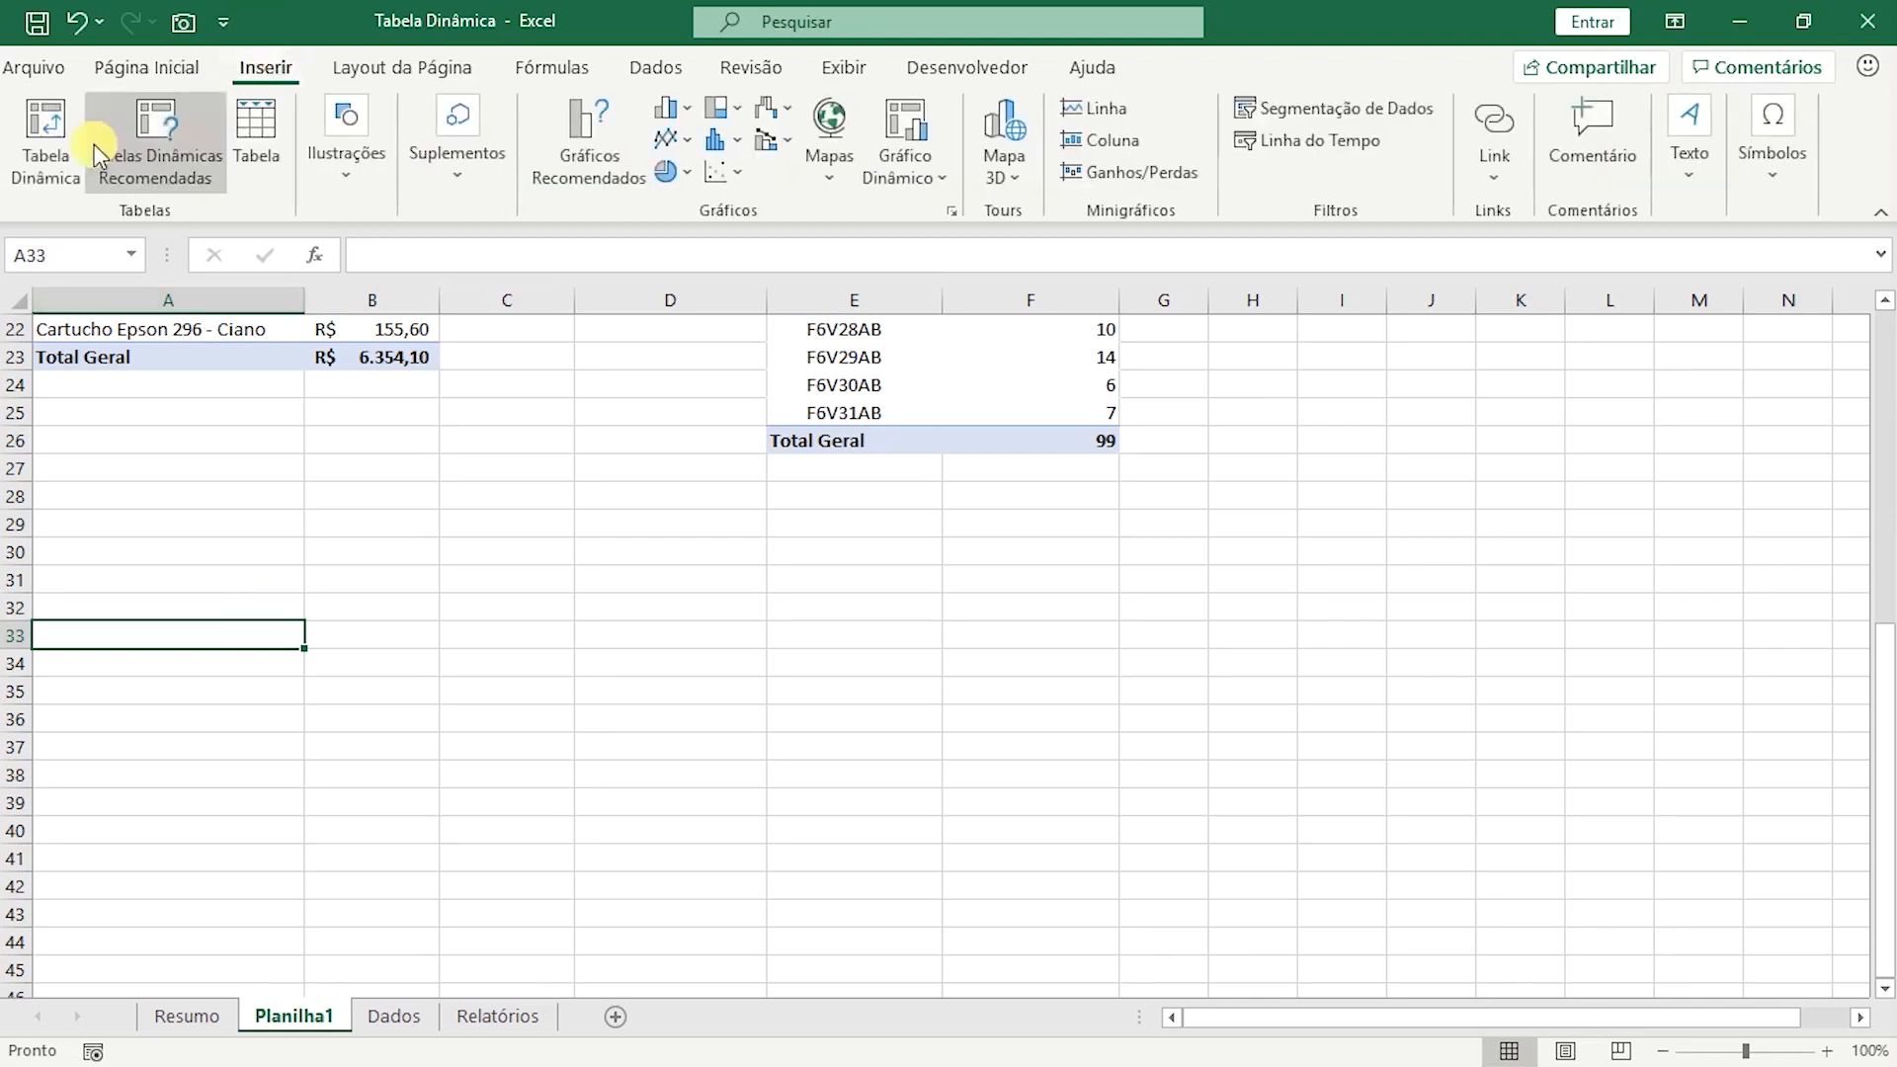
left_click(39, 153)
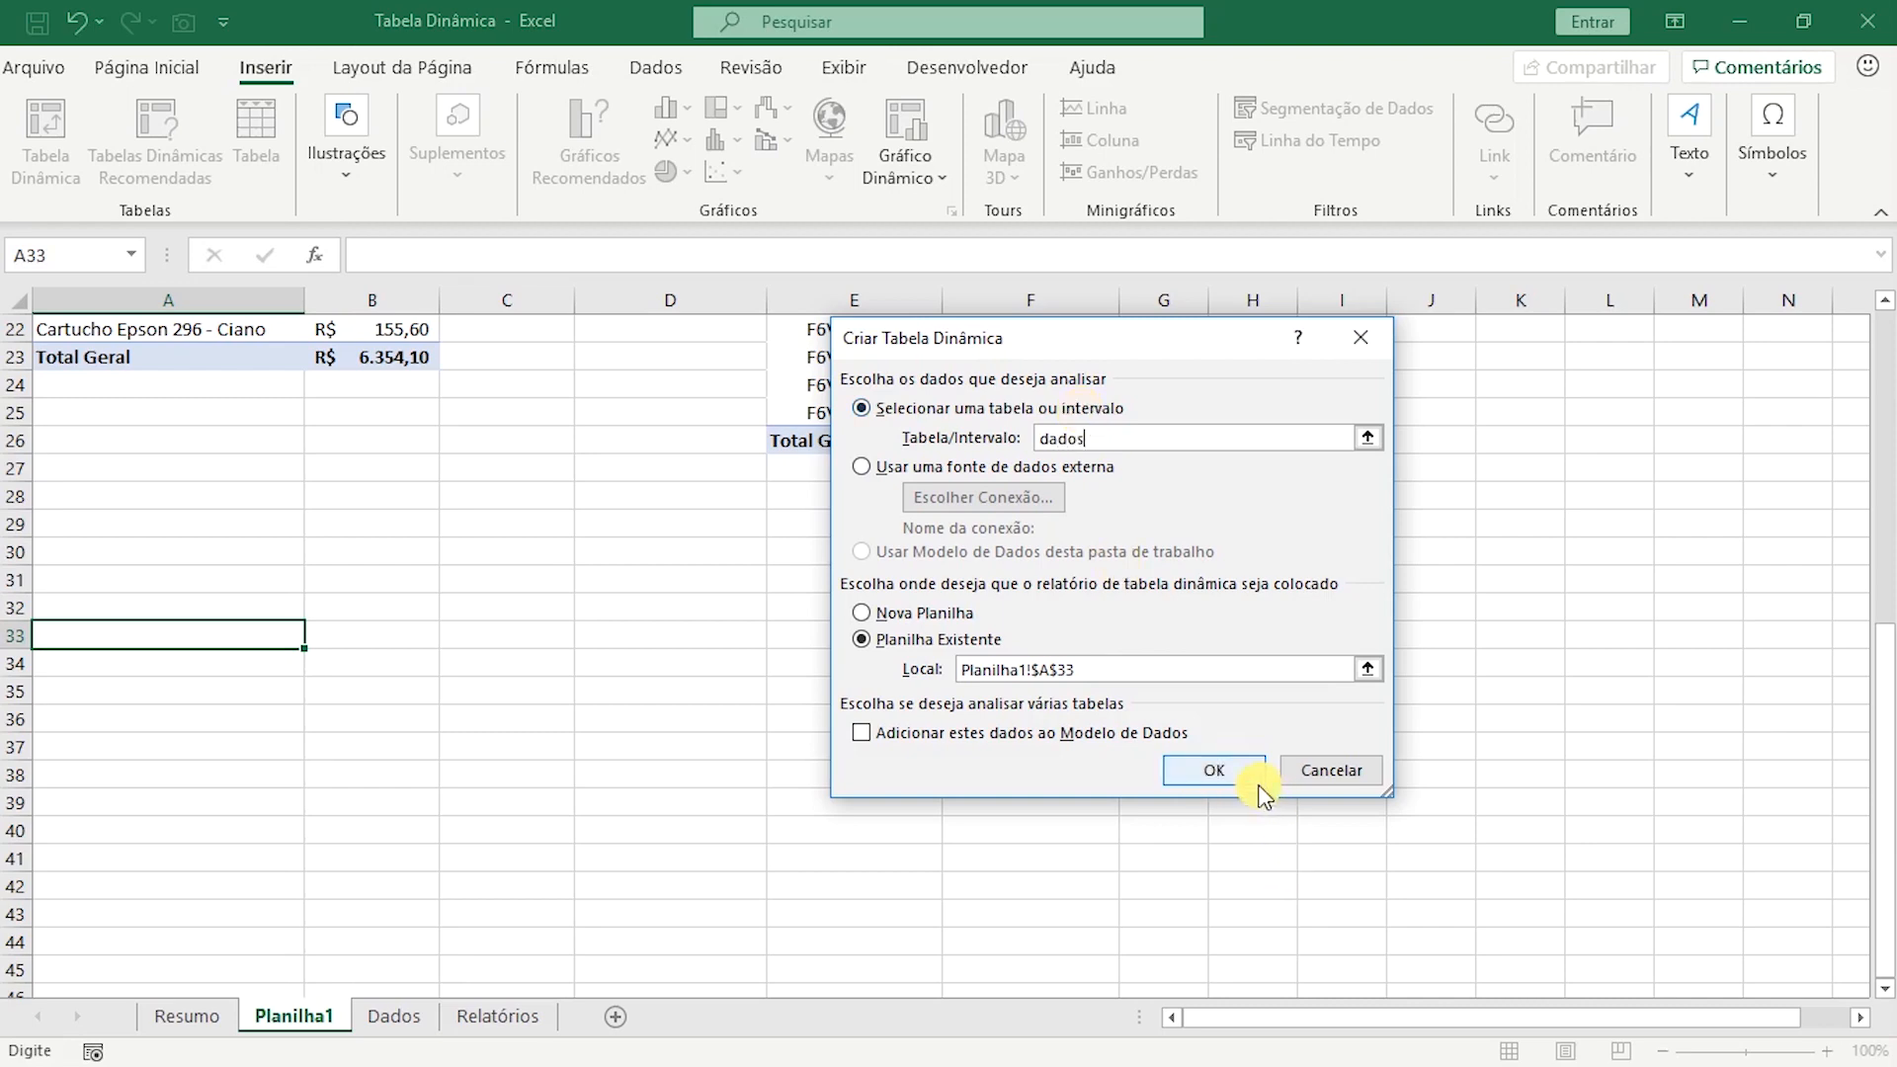
left_click(1213, 770)
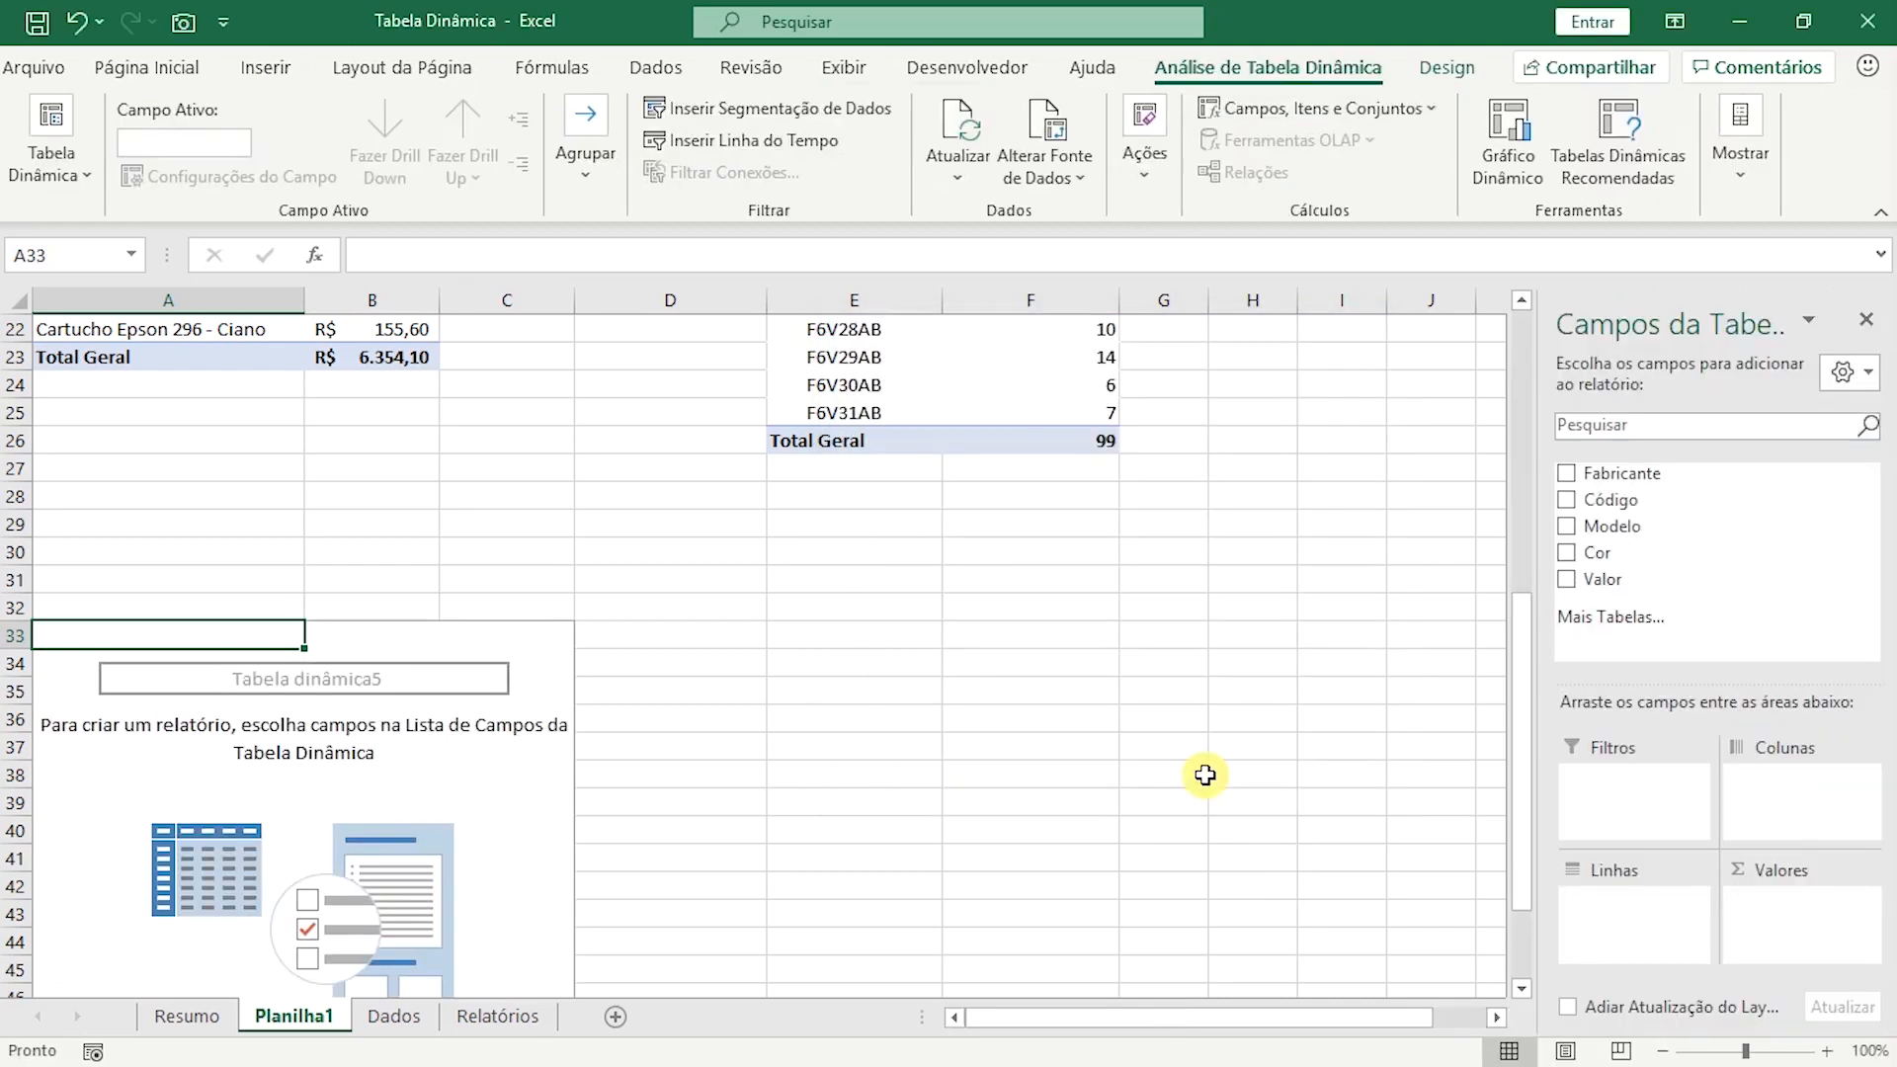
Lay out the fifth pivot table with Modelo as rows, Cor as columns and the sum of Valor as values.
left_click_drag(1625, 526, 1620, 939)
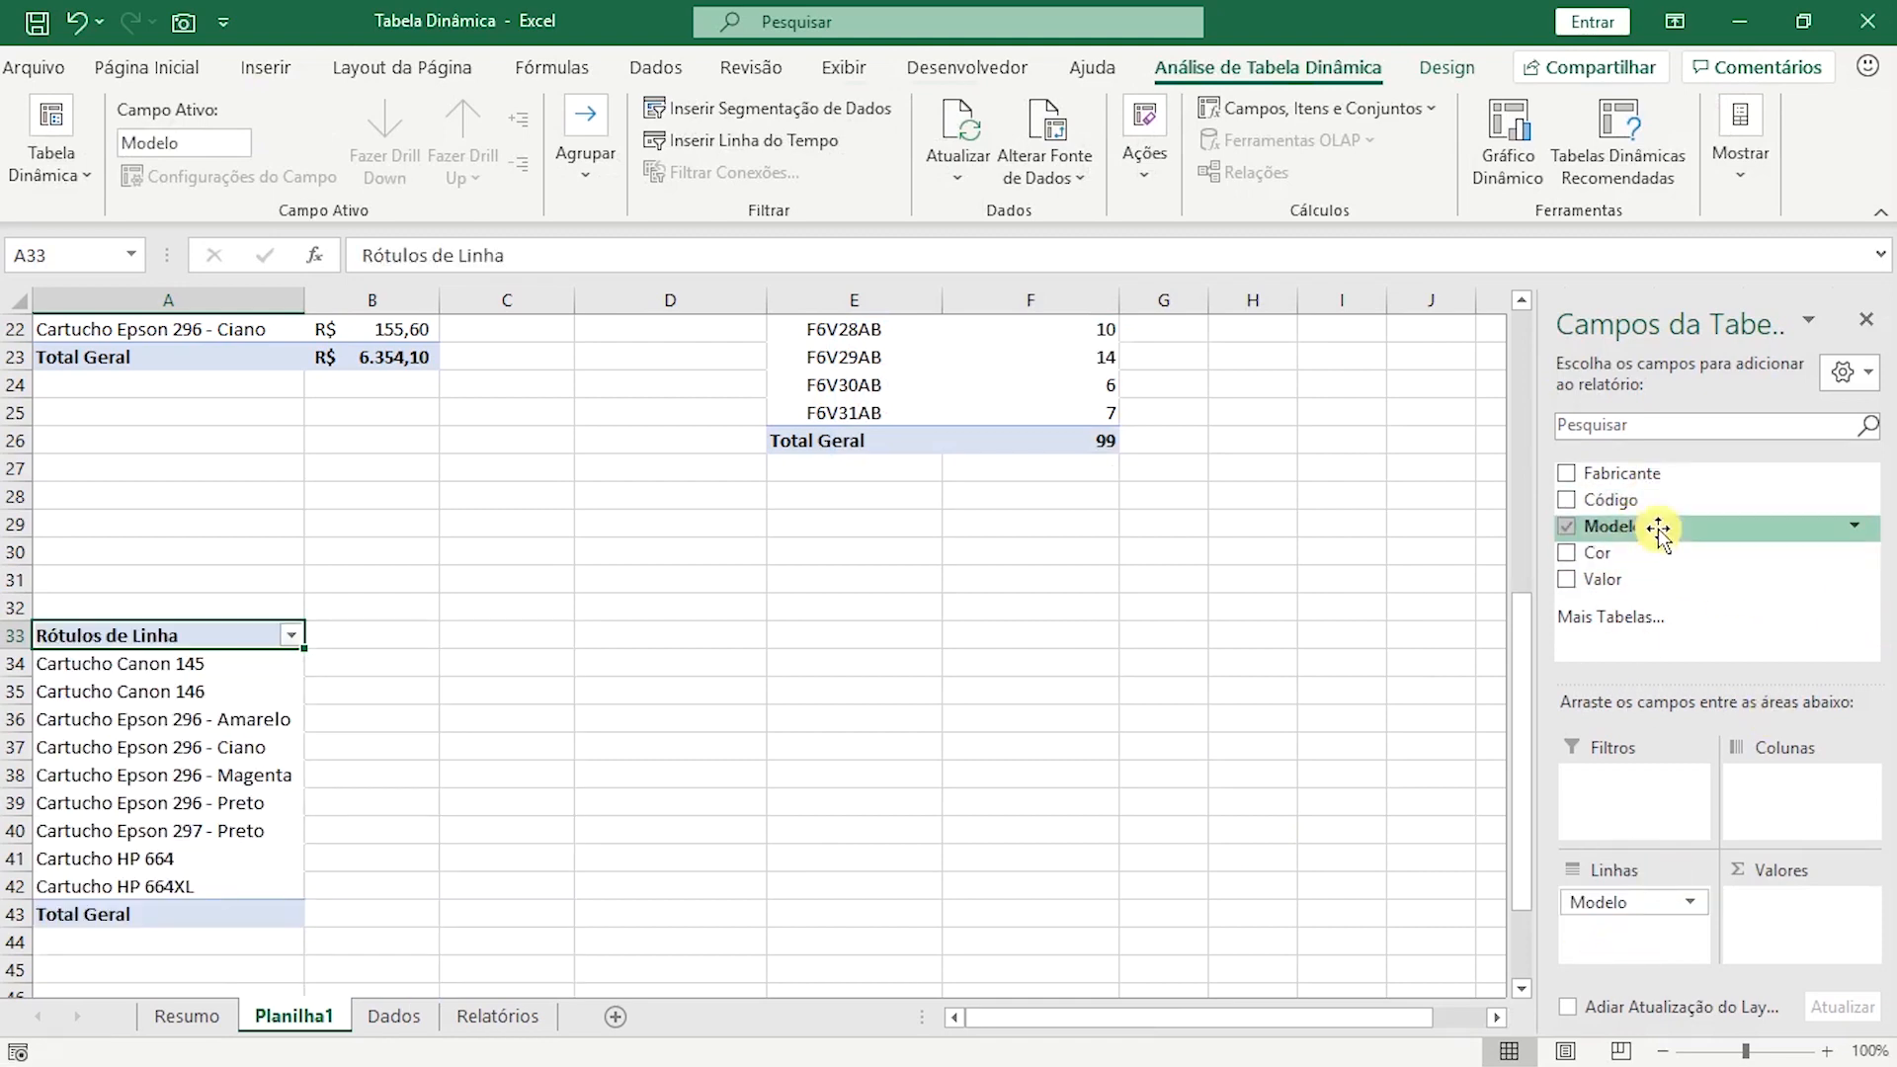
left_click_drag(1629, 556, 1777, 787)
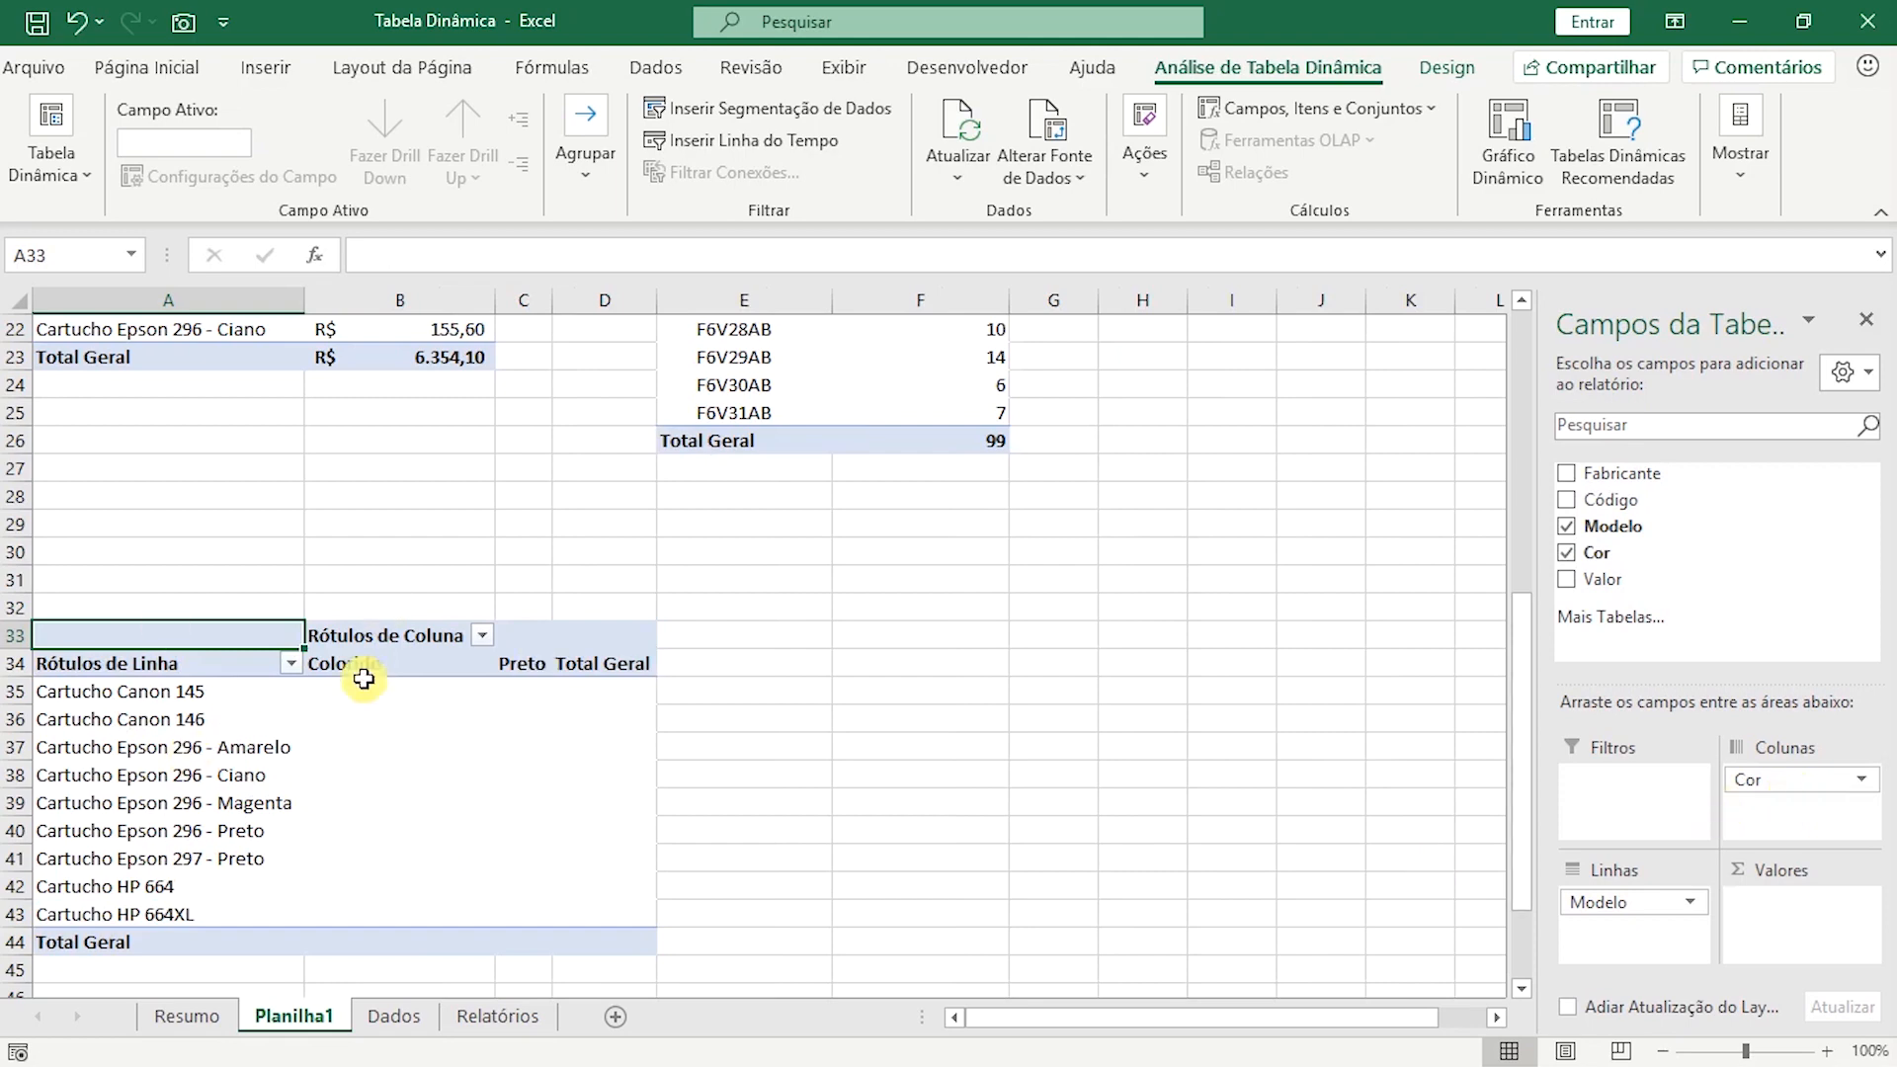
scroll(664, 743, "down", 2)
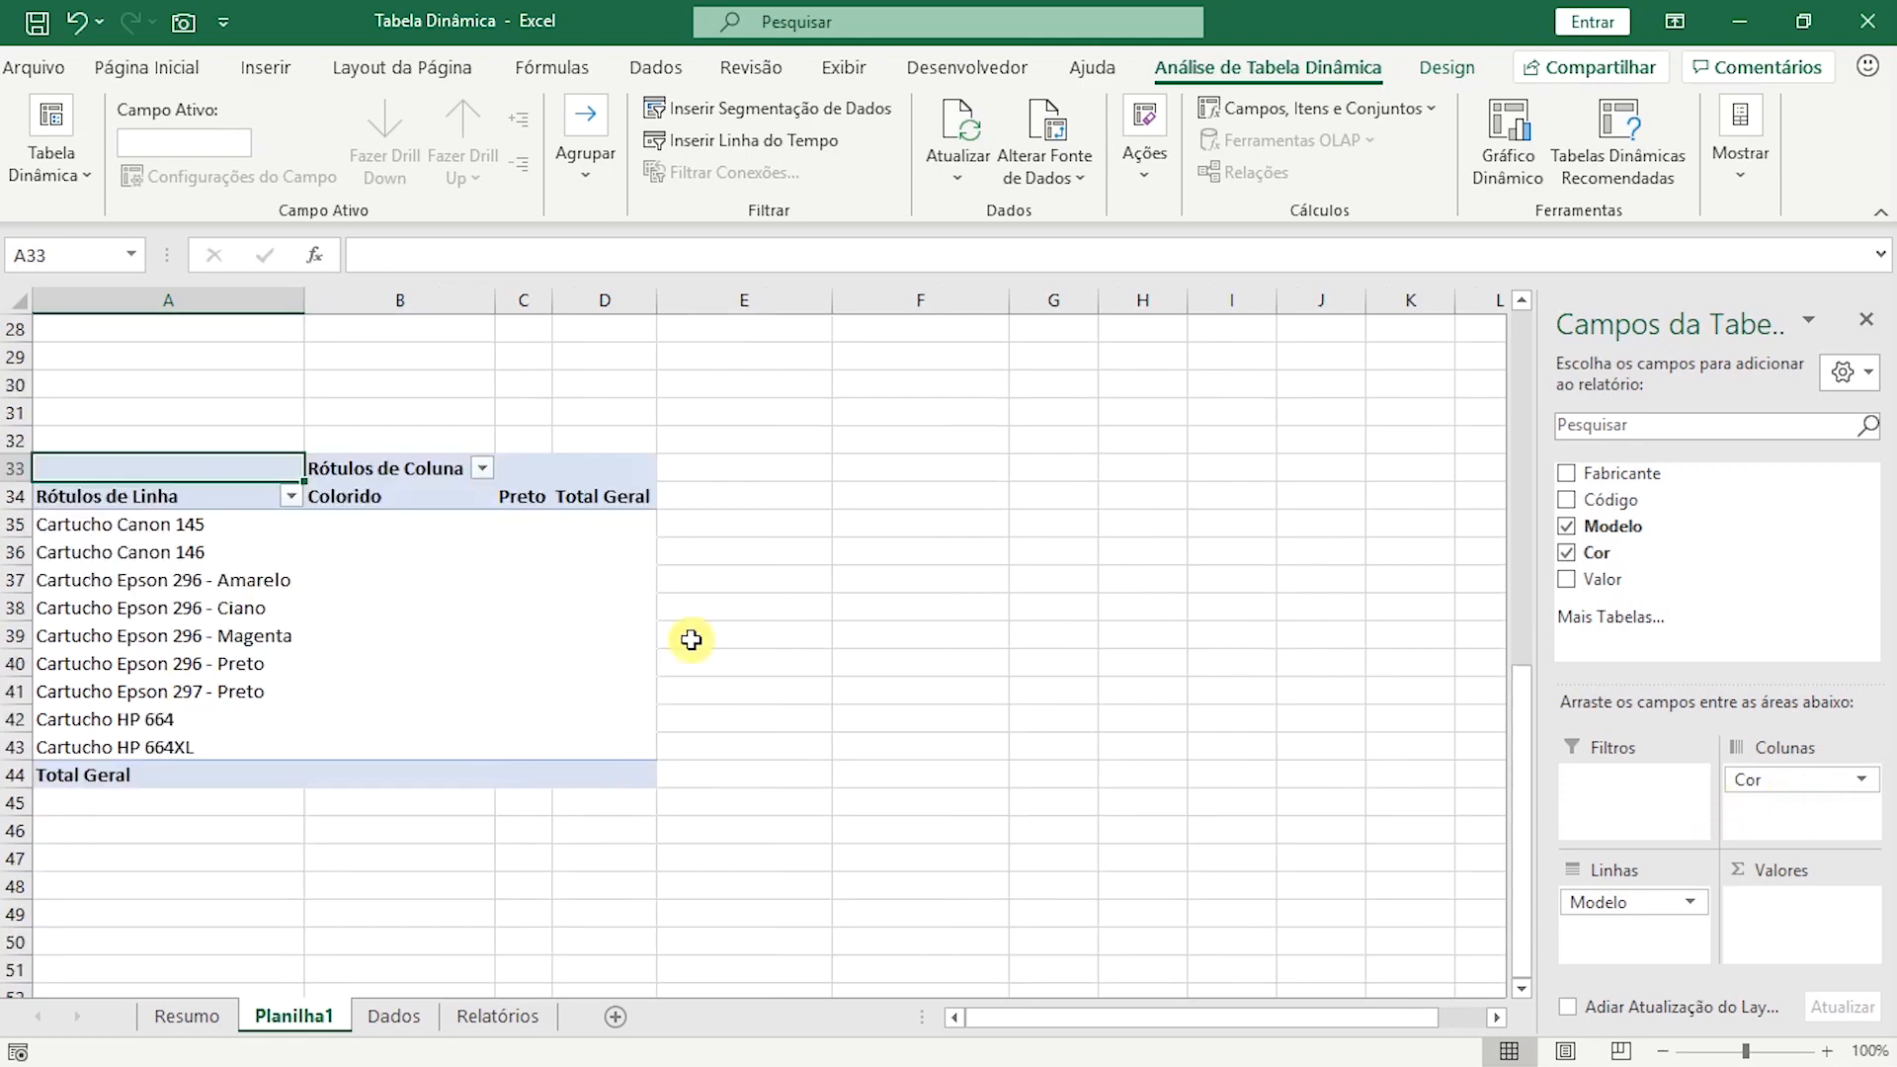
left_click_drag(1633, 598, 1781, 907)
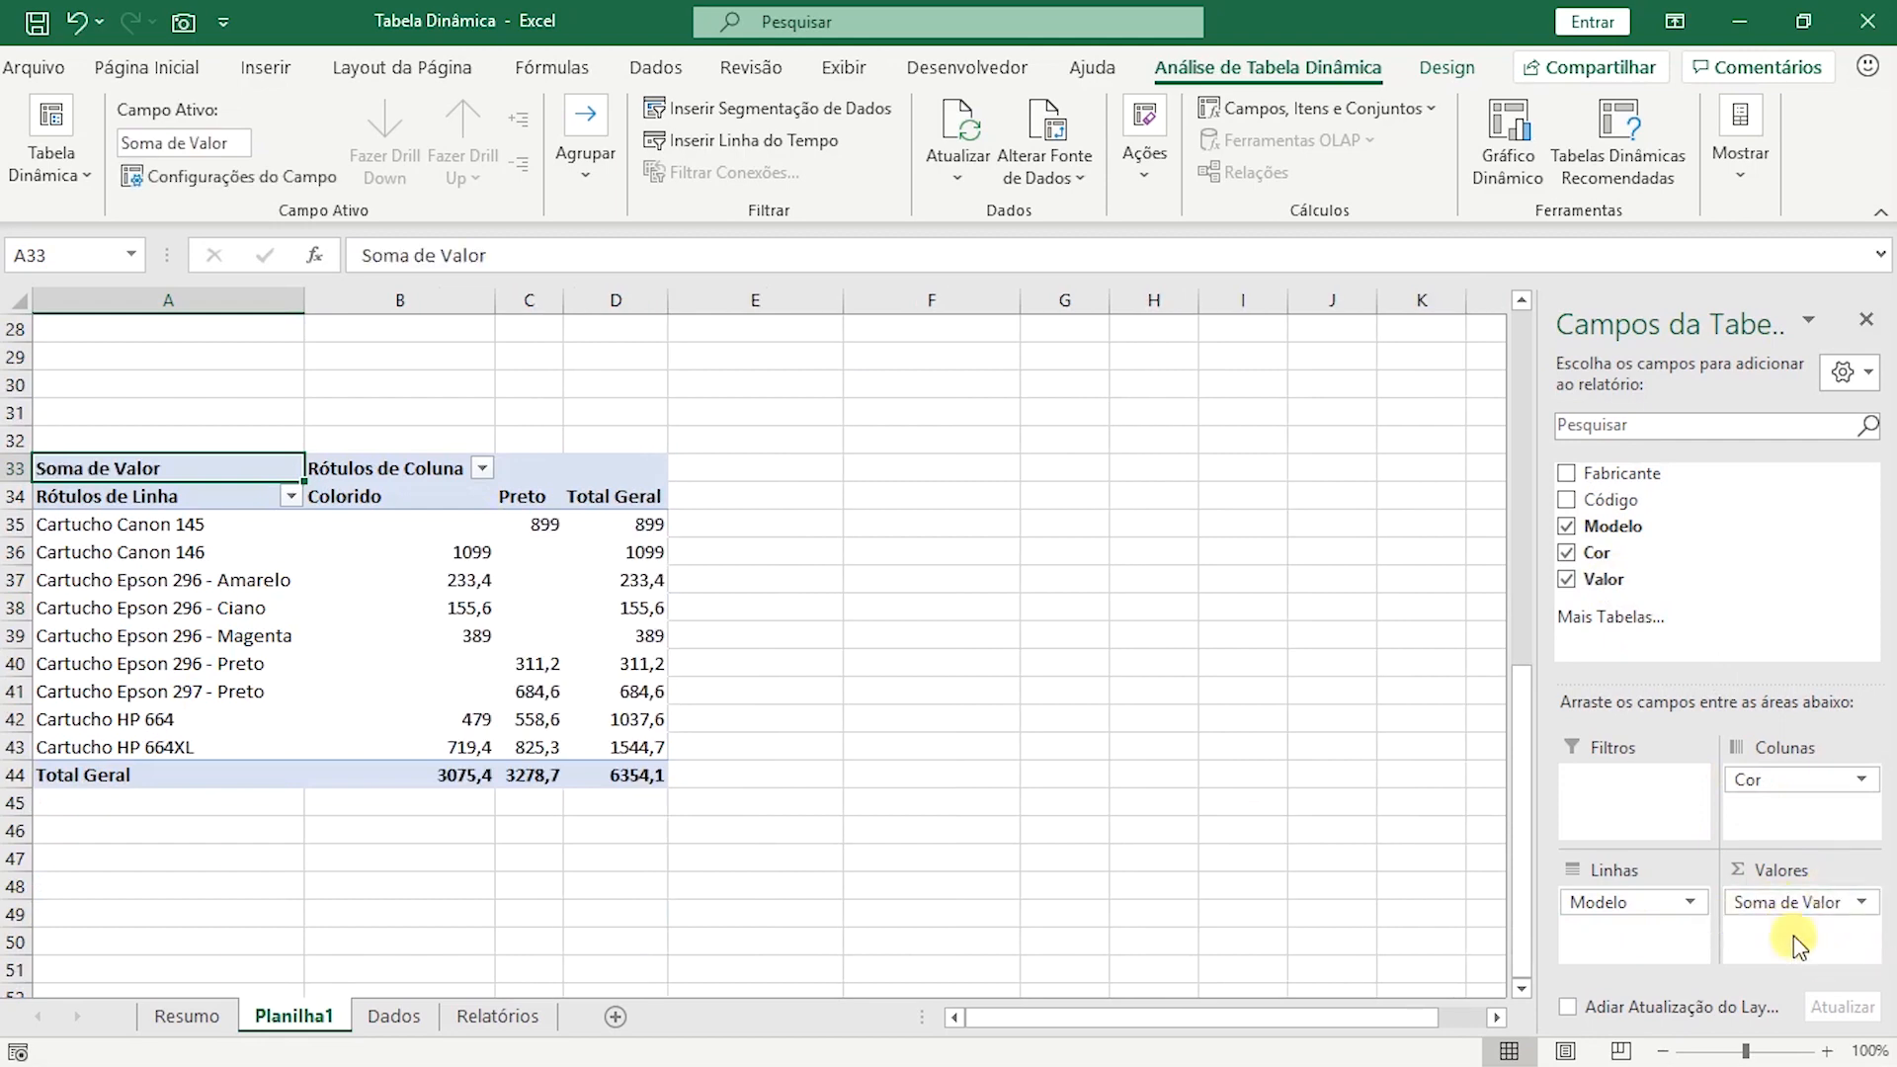
Change the Valor field's summary calculation in the fifth pivot table to Contagem.
left_click(1862, 914)
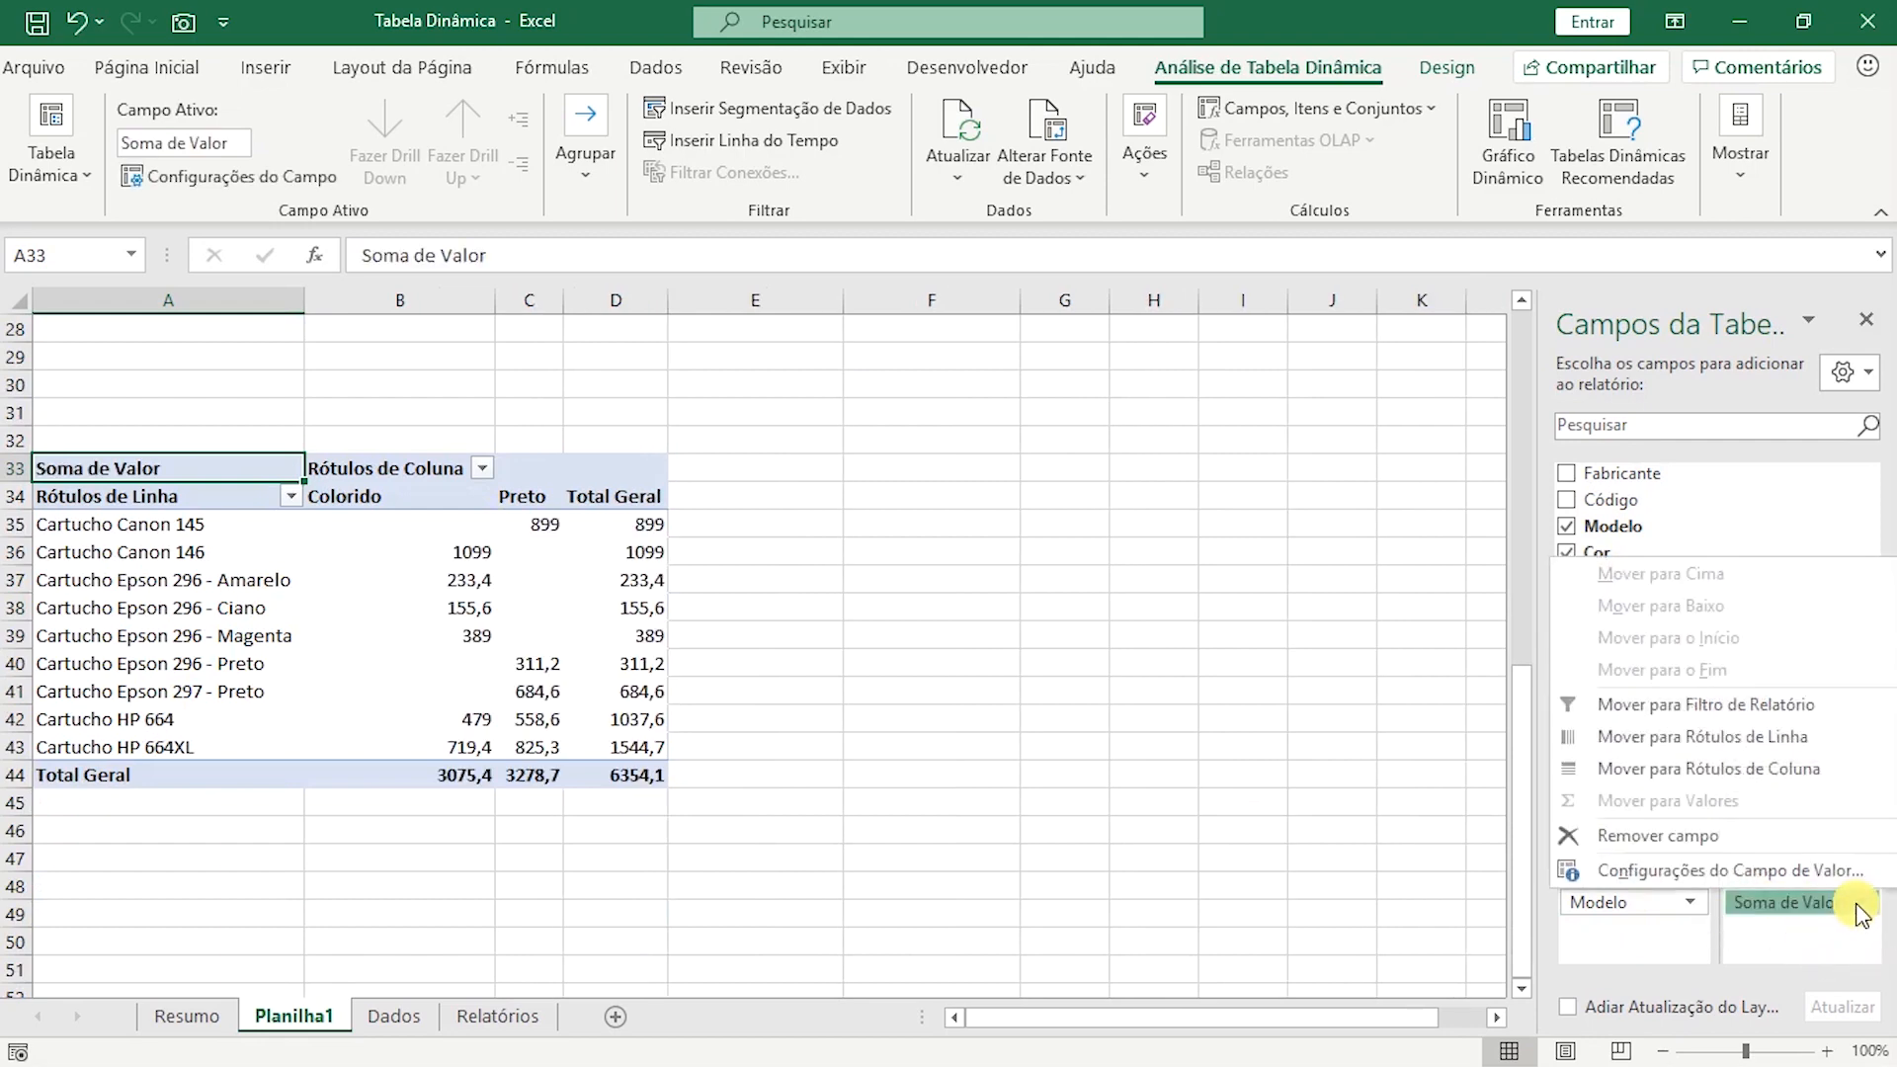
left_click(1853, 877)
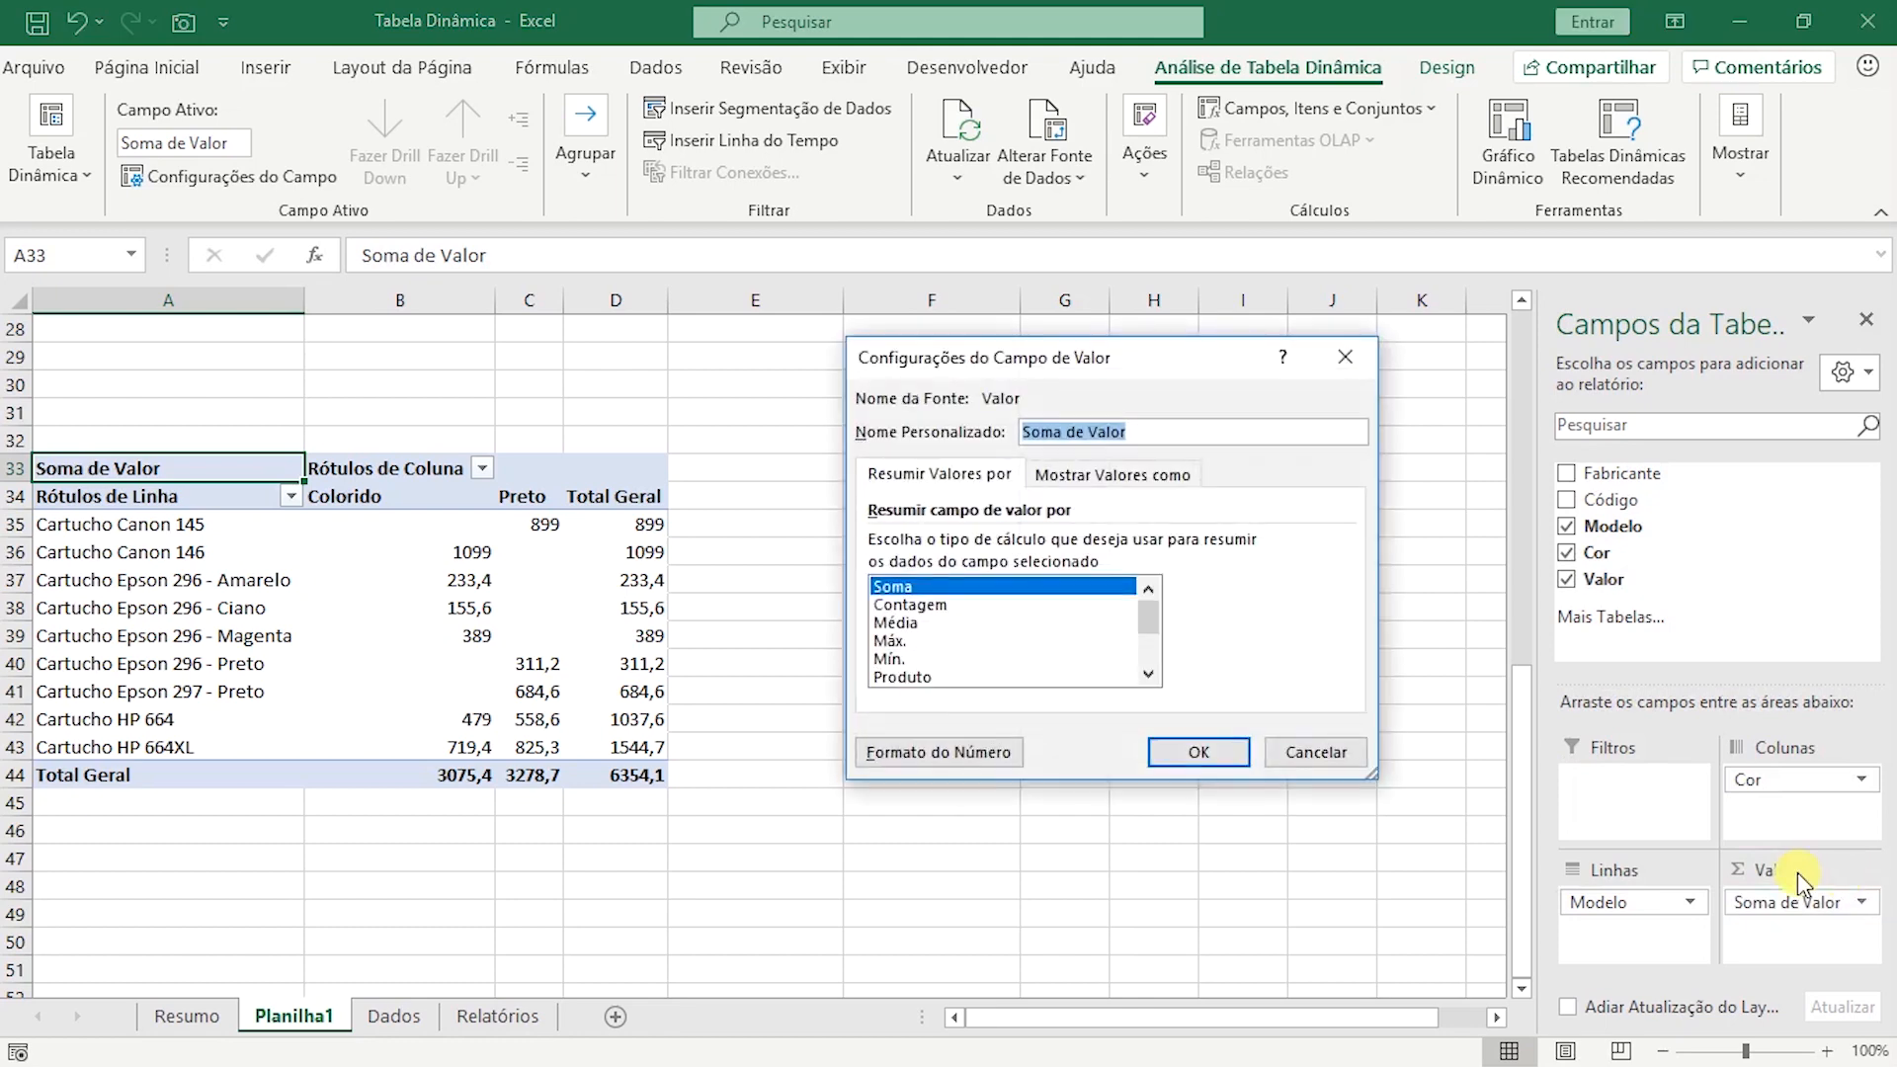
left_click(929, 606)
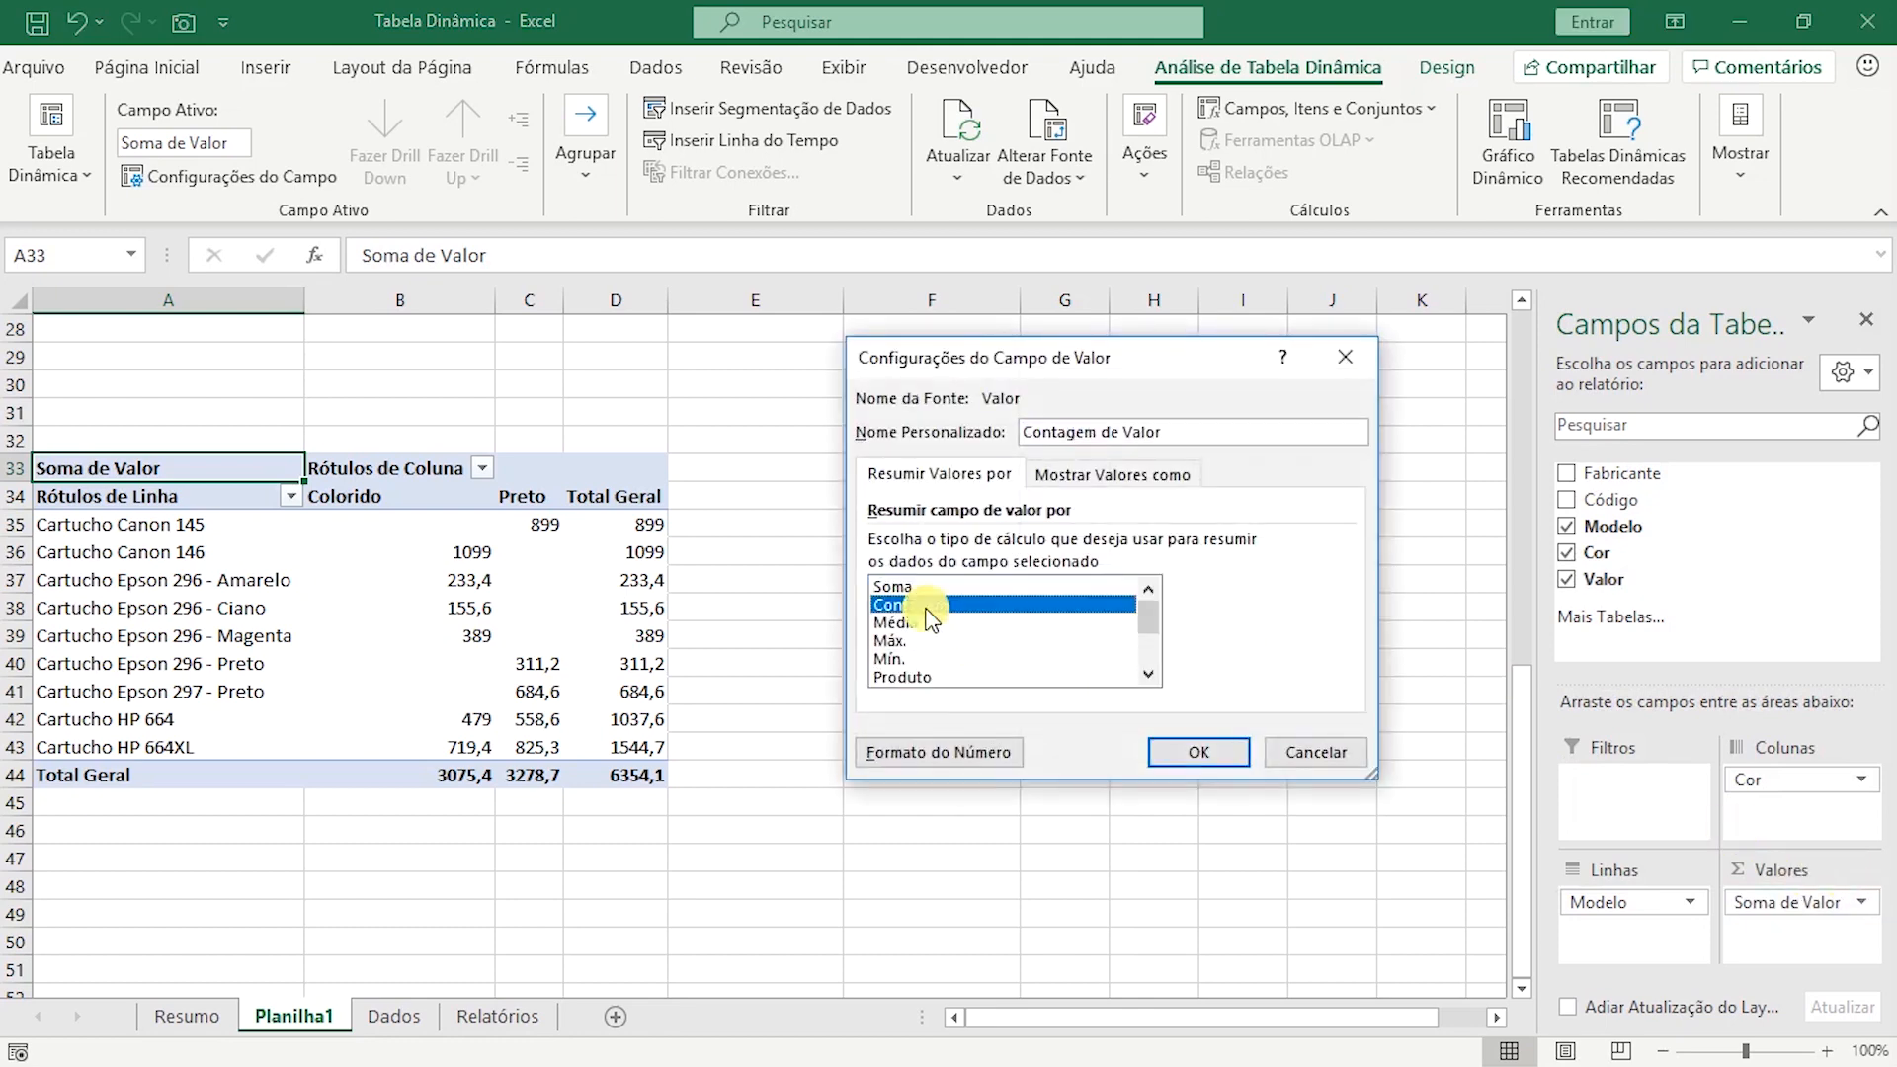
left_click(1193, 752)
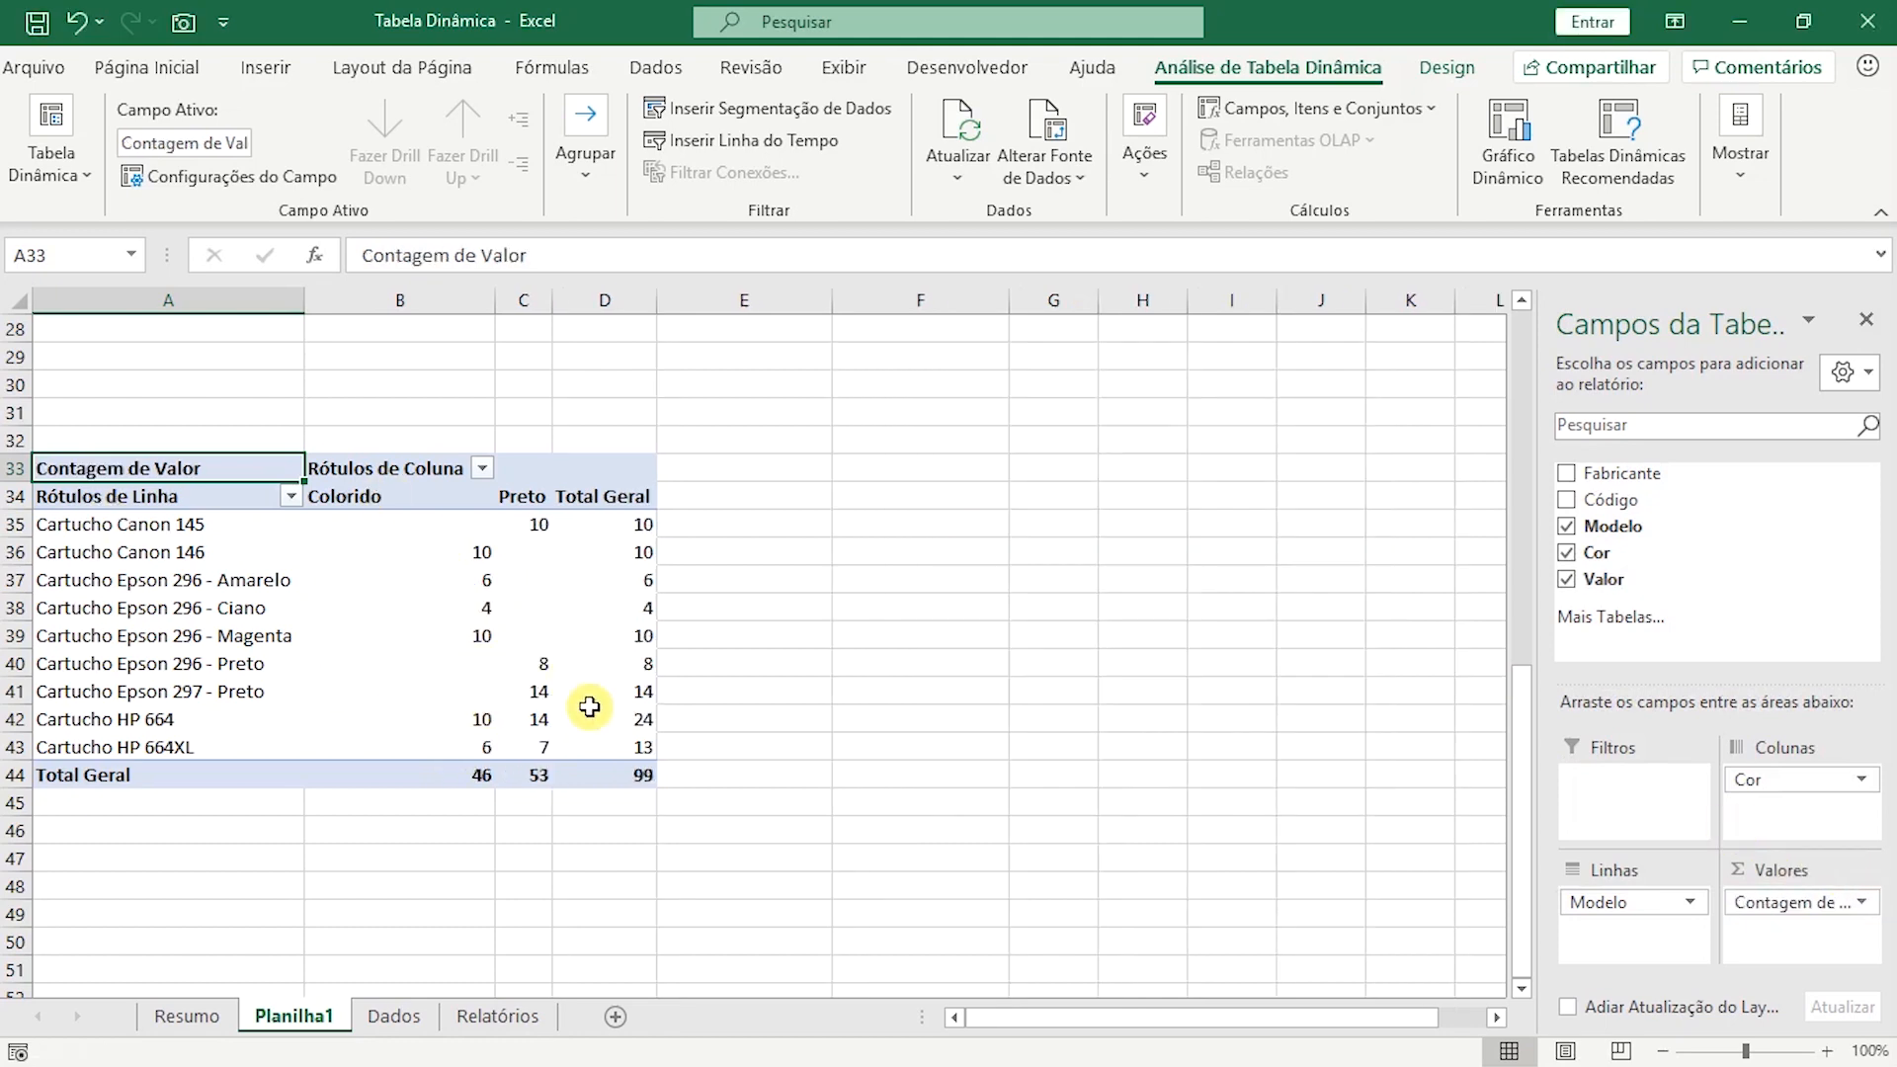
Examine the Total Geral column and row and the Colorido and Preto columns of the fifth pivot table.
mouse_move(590, 707)
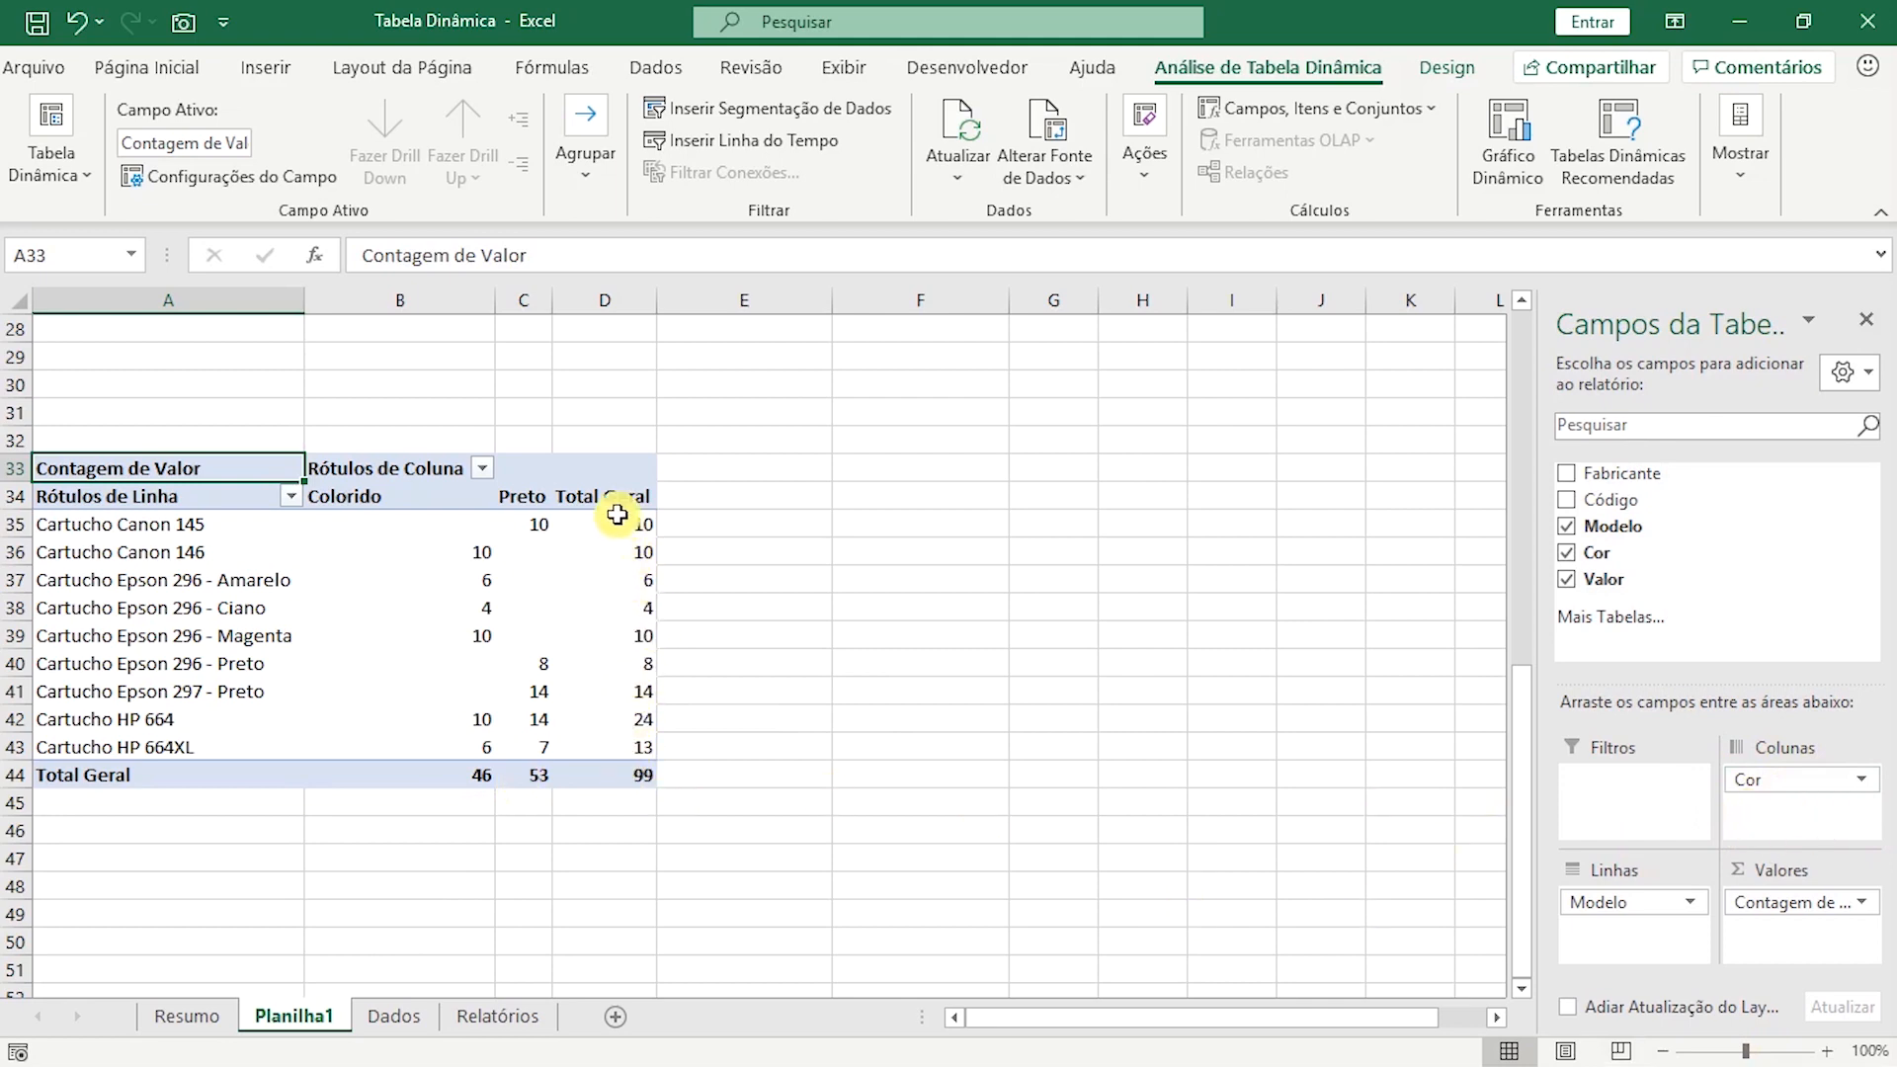
left_click_drag(620, 473, 623, 775)
left_click_drag(133, 774, 621, 774)
left_click(601, 661)
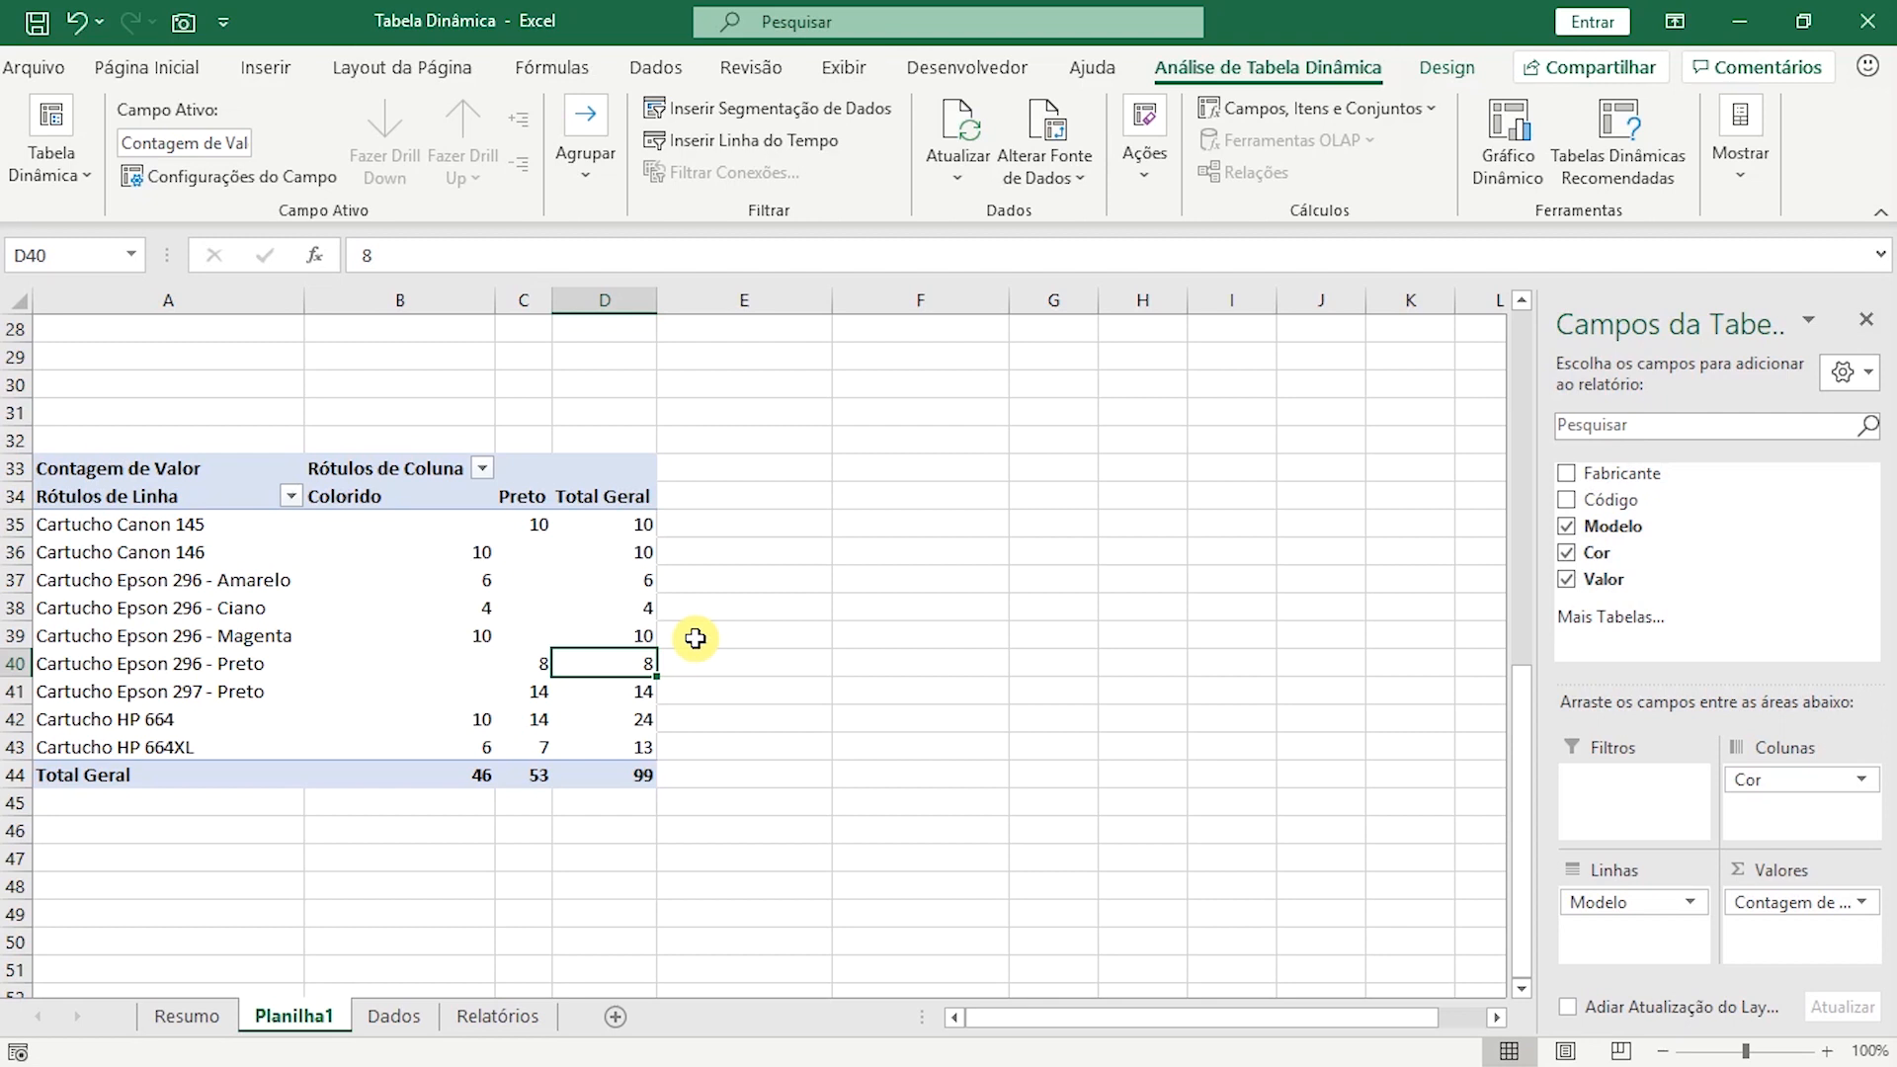
left_click(449, 773)
left_click_drag(471, 499, 470, 787)
left_click_drag(522, 496, 534, 780)
left_click(620, 583)
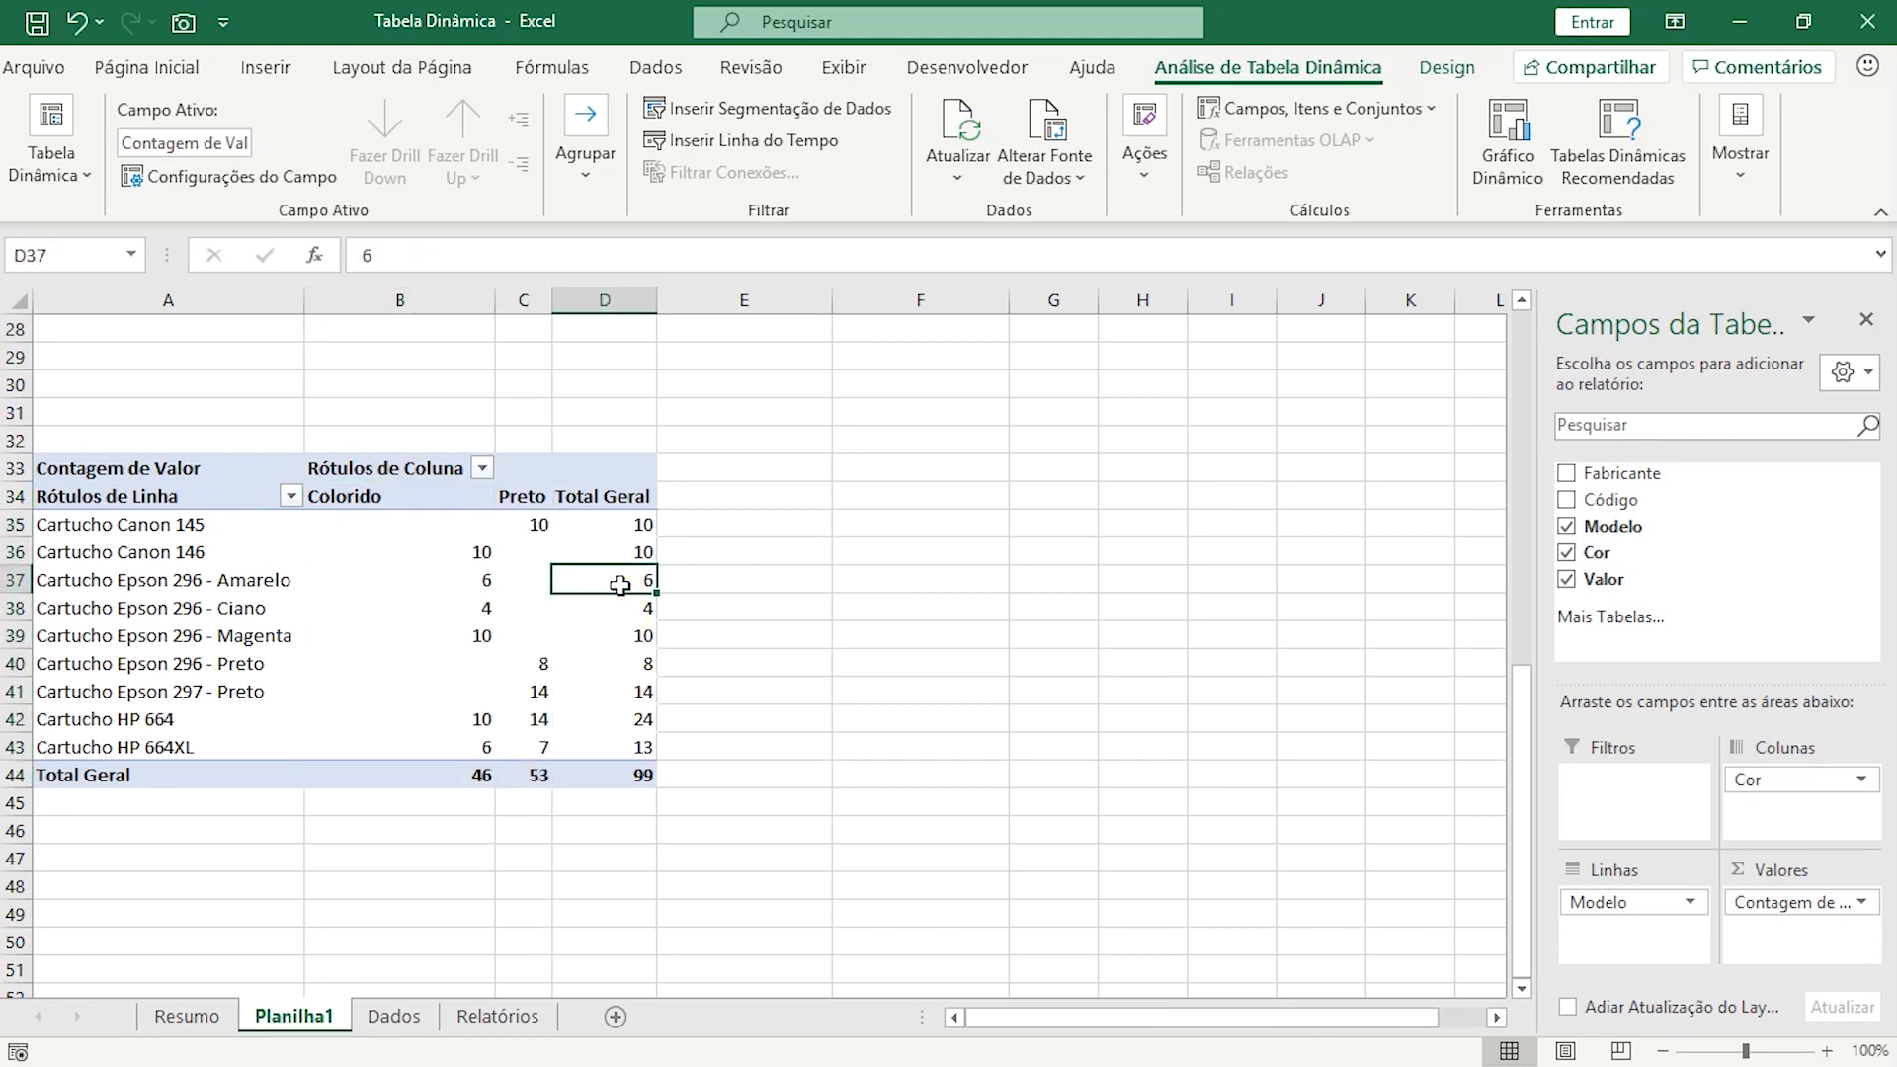
Set the fifth pivot table's grand totals to Habilitado Somente para Colunas.
left_click(1445, 67)
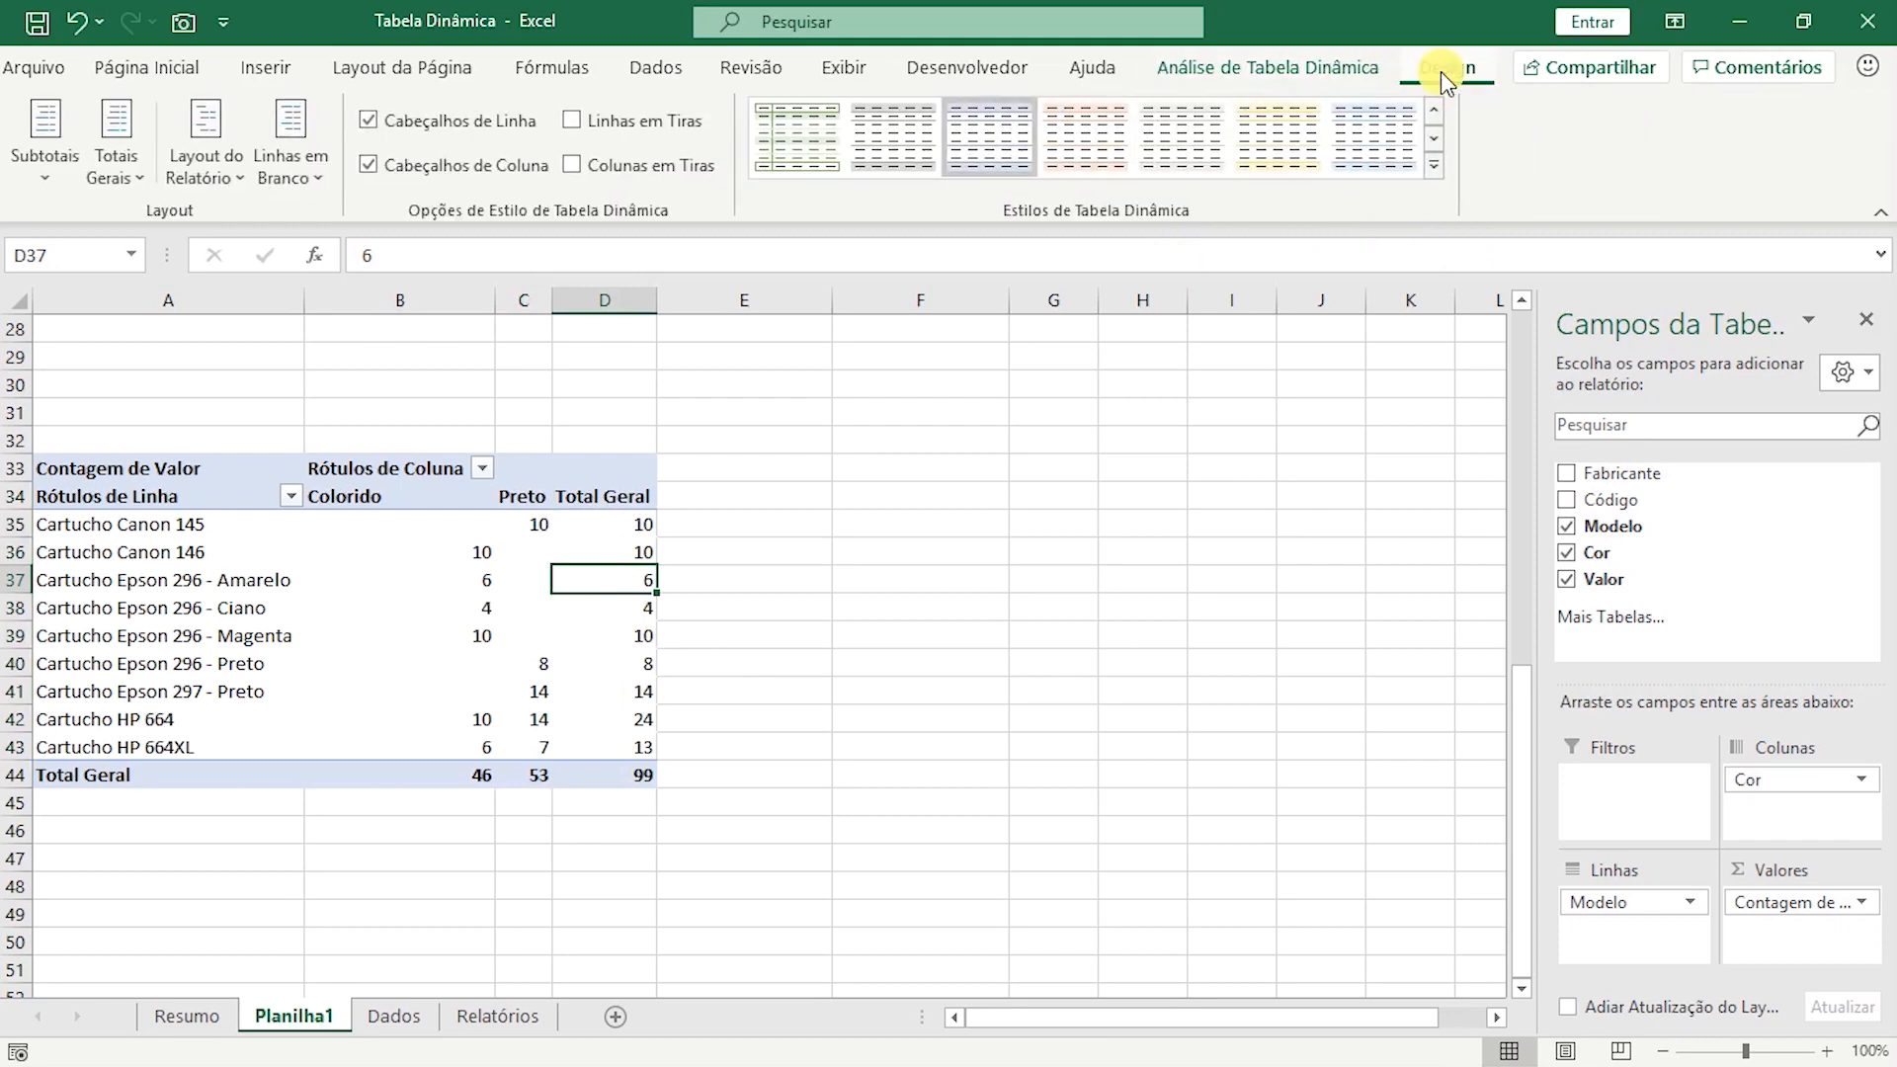
left_click(425, 607)
left_click(536, 611)
mouse_move(619, 648)
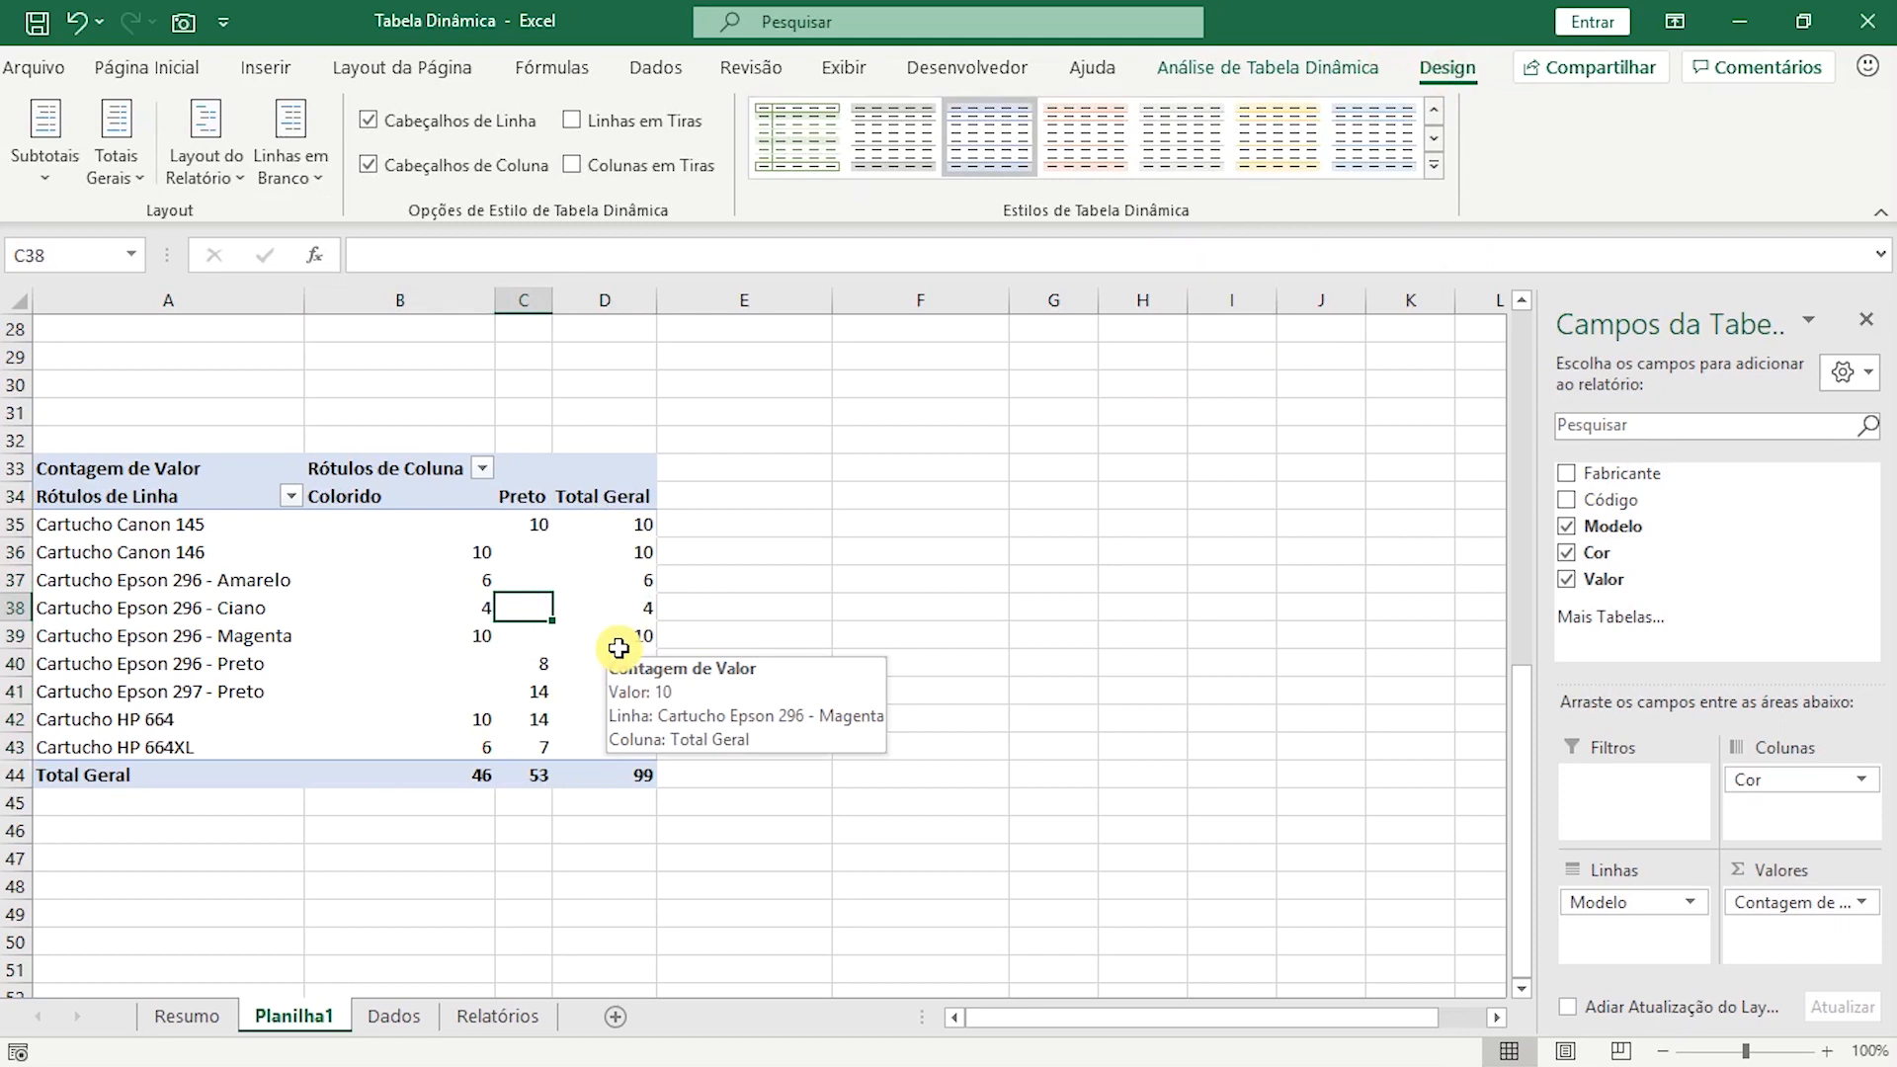
left_click(113, 156)
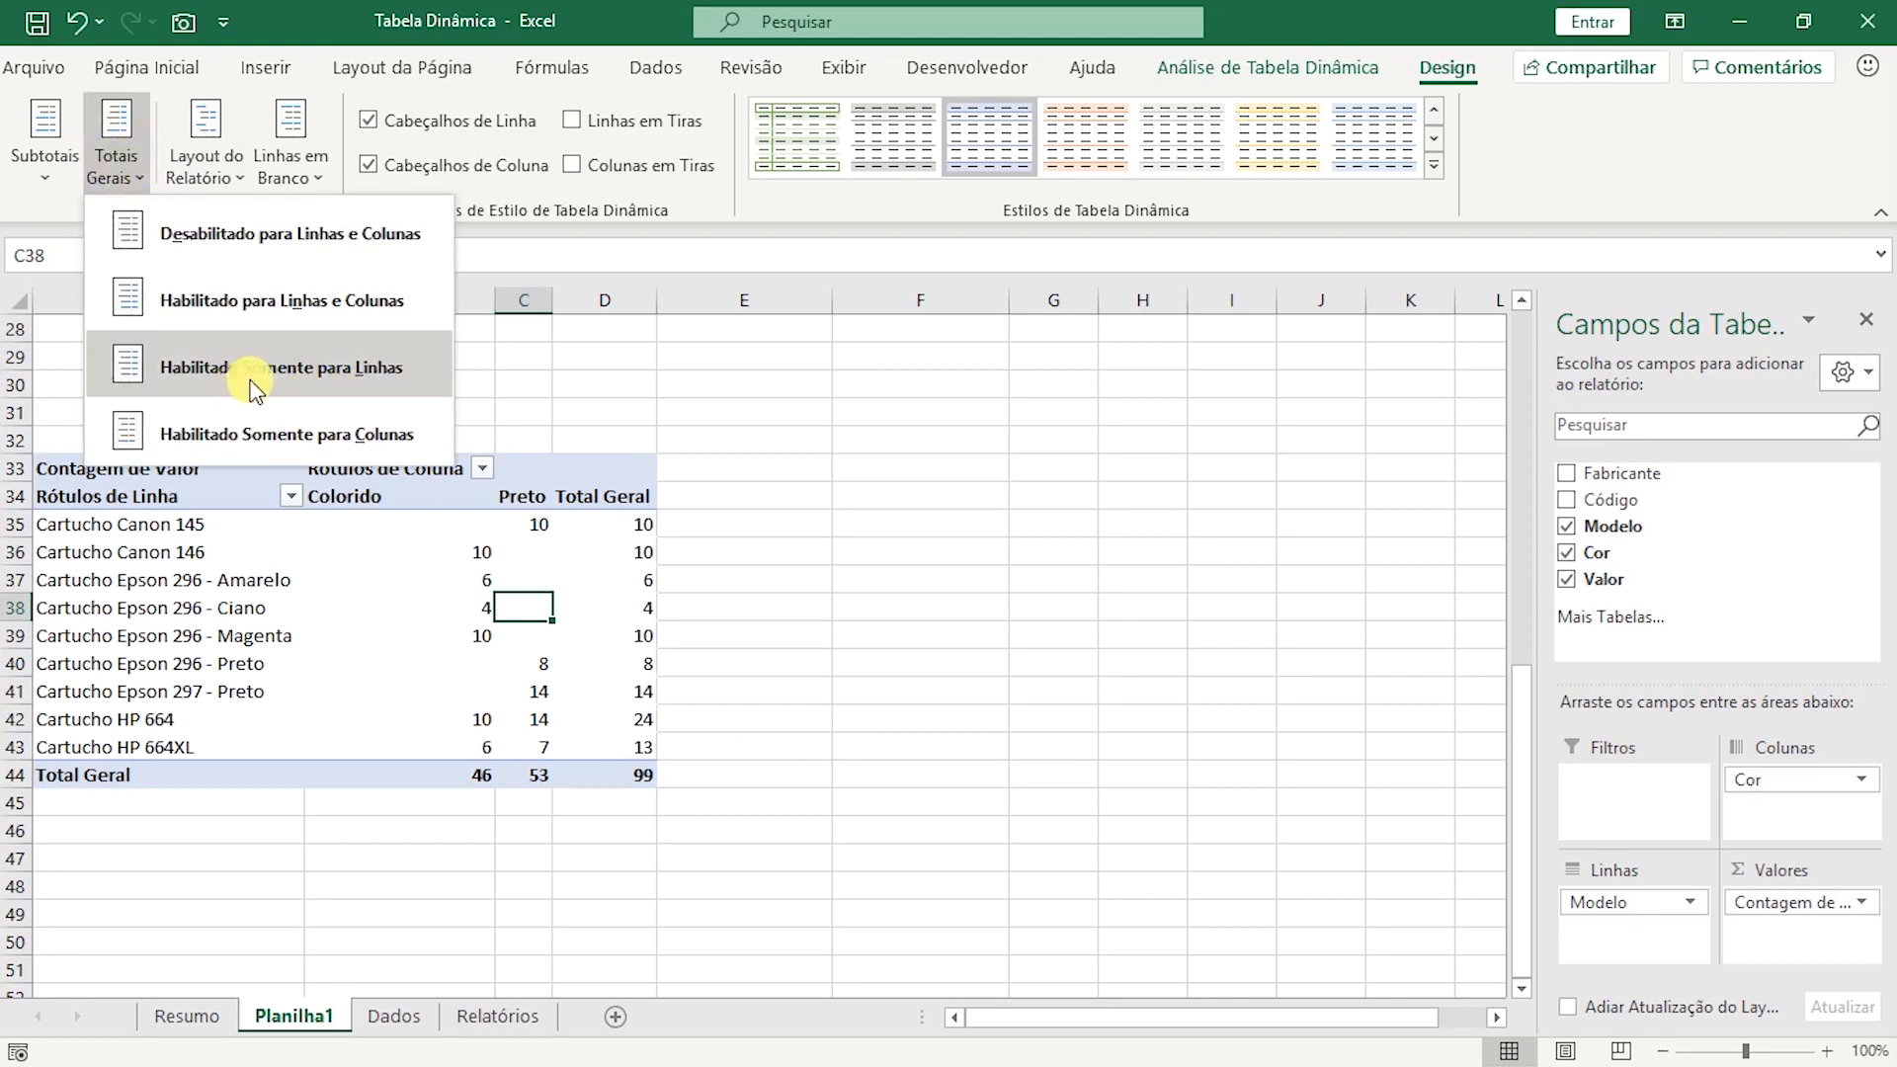
left_click(305, 438)
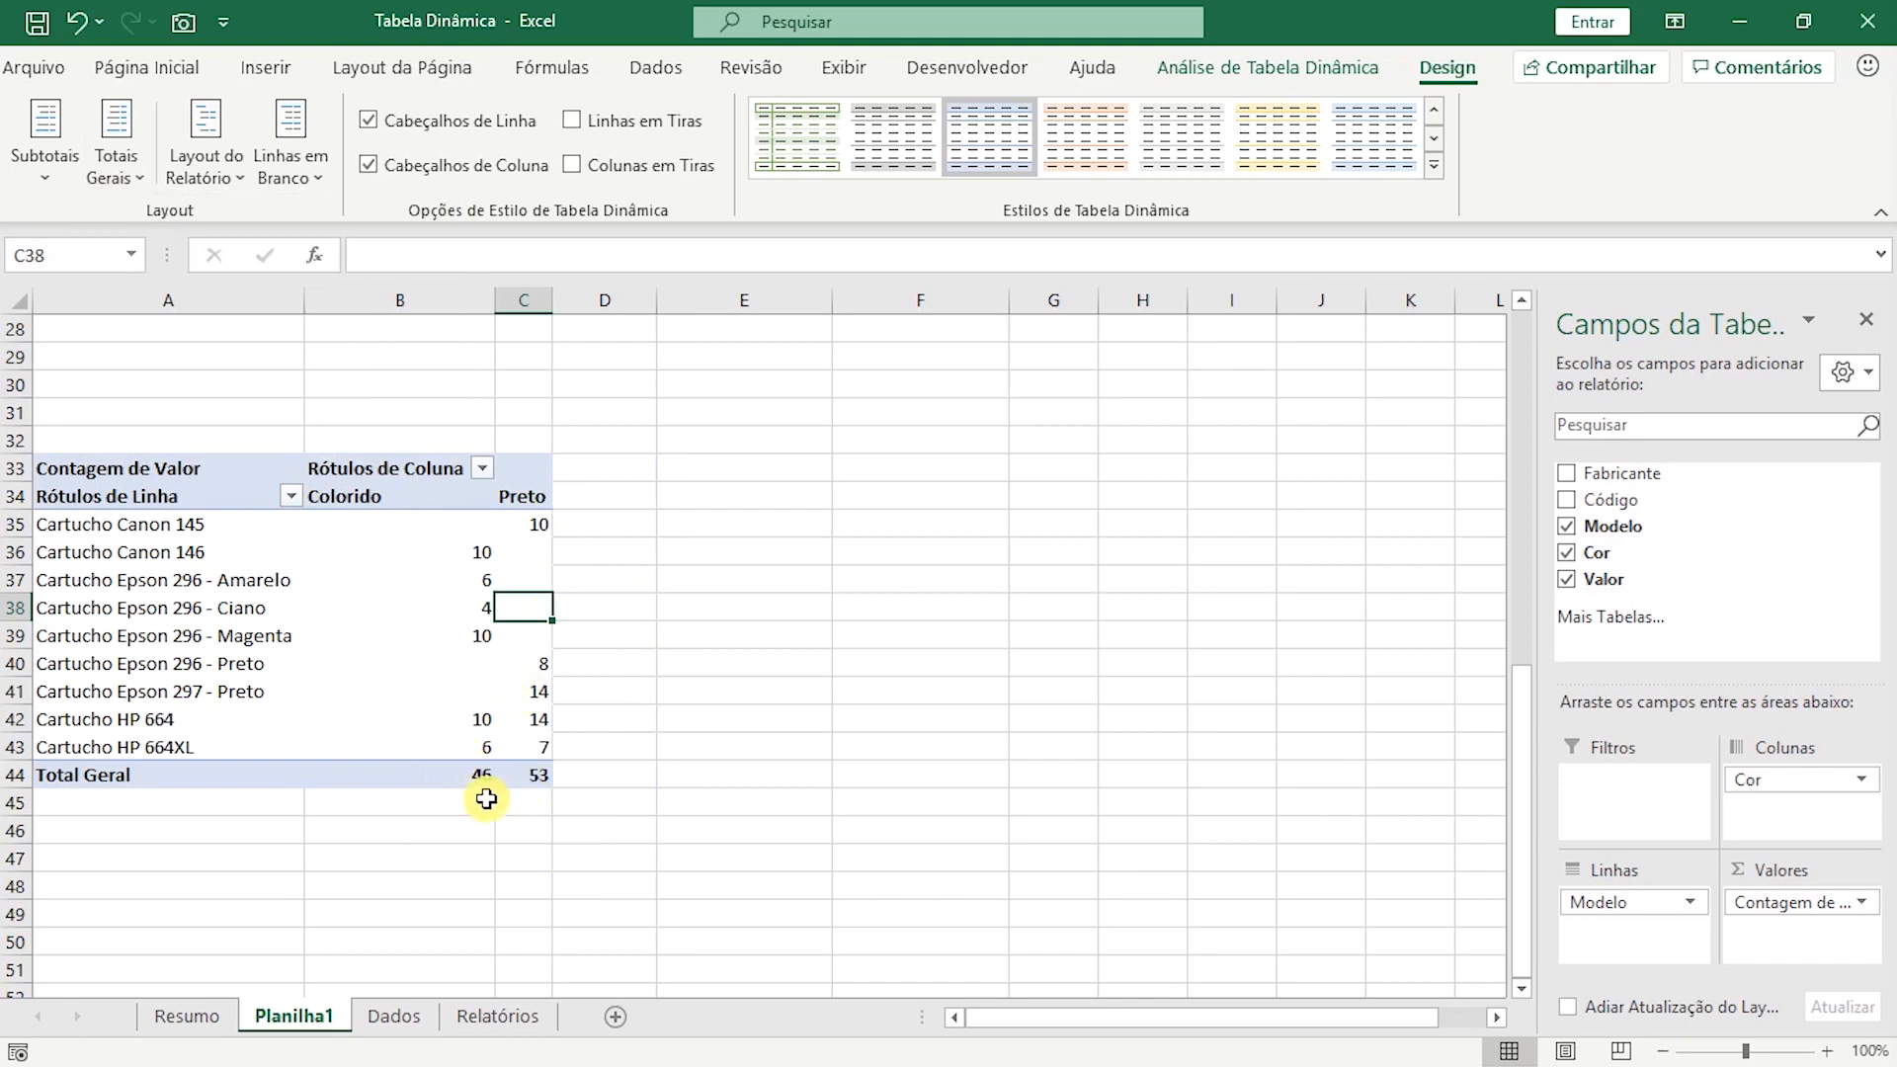
Review the Colorido and Preto columns of the fifth pivot table and widen column C.
left_click(10, 778)
left_click_drag(440, 523, 441, 774)
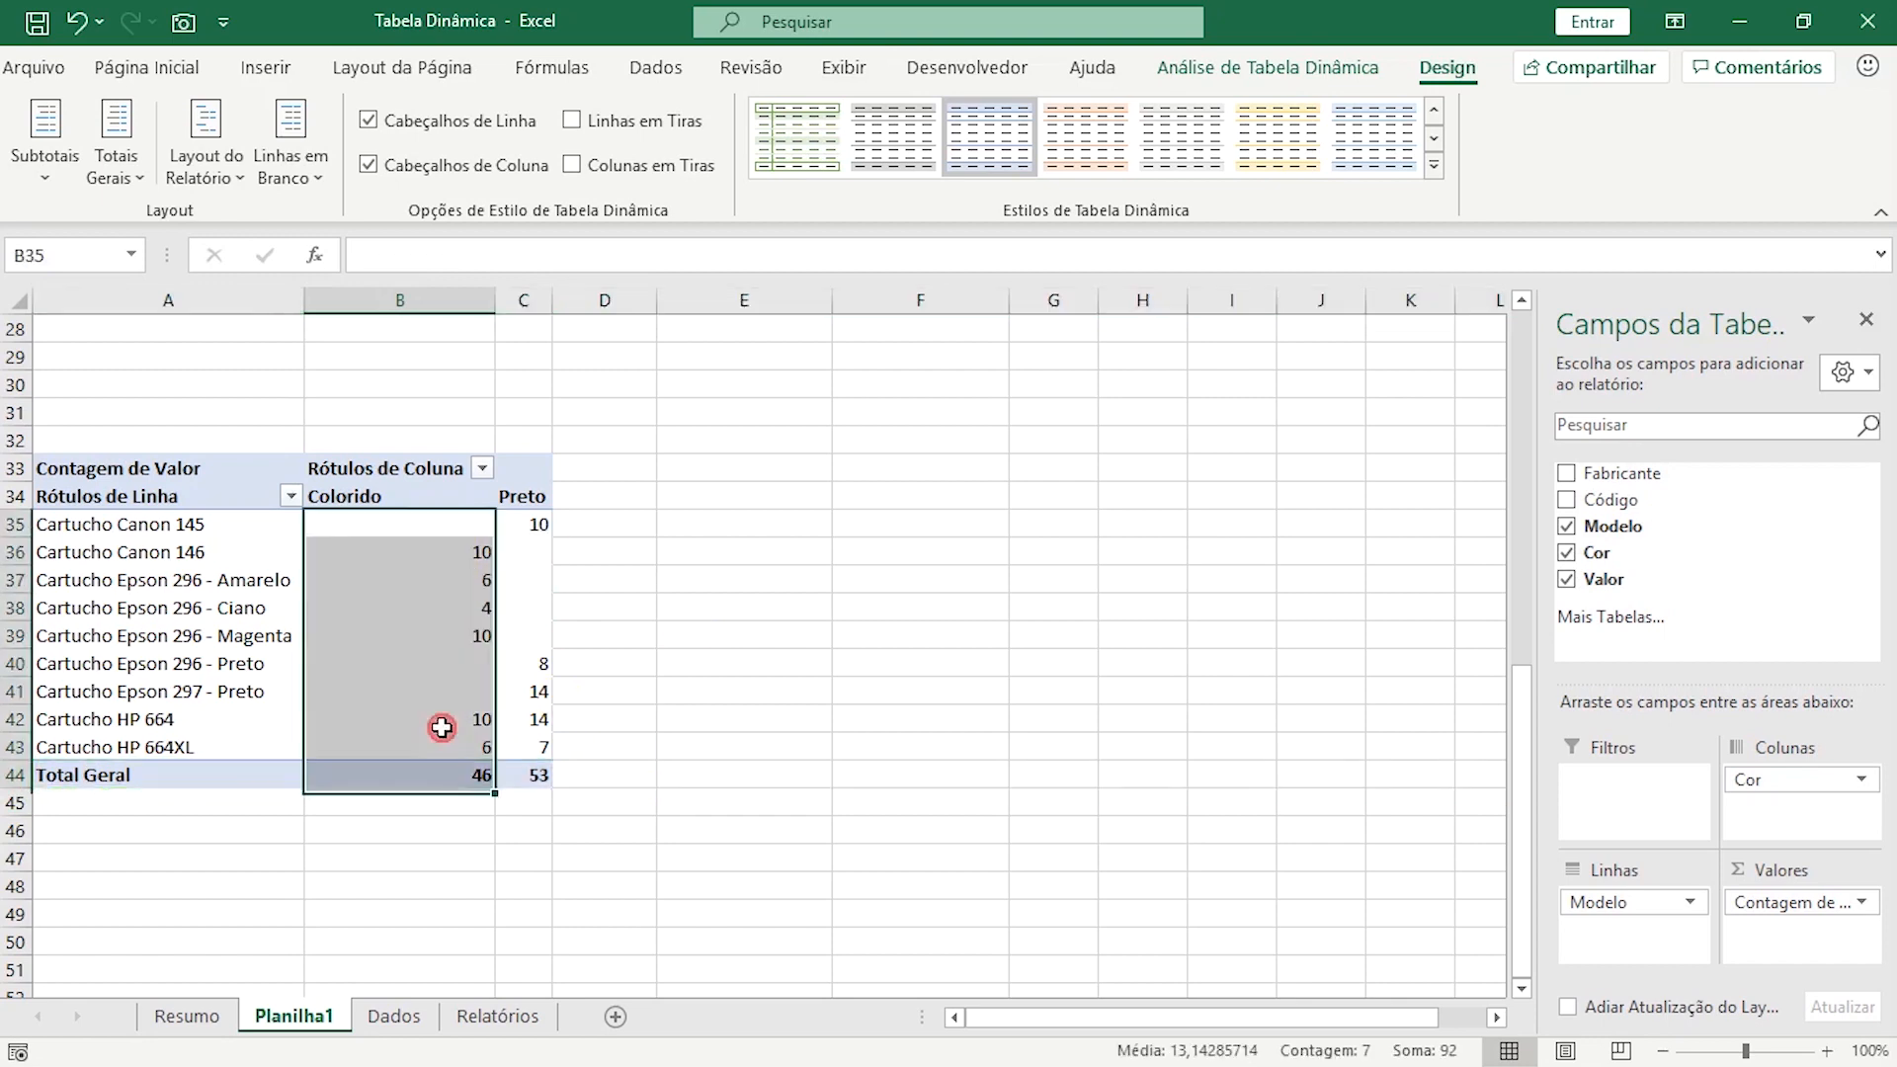
left_click_drag(538, 521, 542, 775)
left_click(665, 698)
left_click_drag(549, 299, 659, 299)
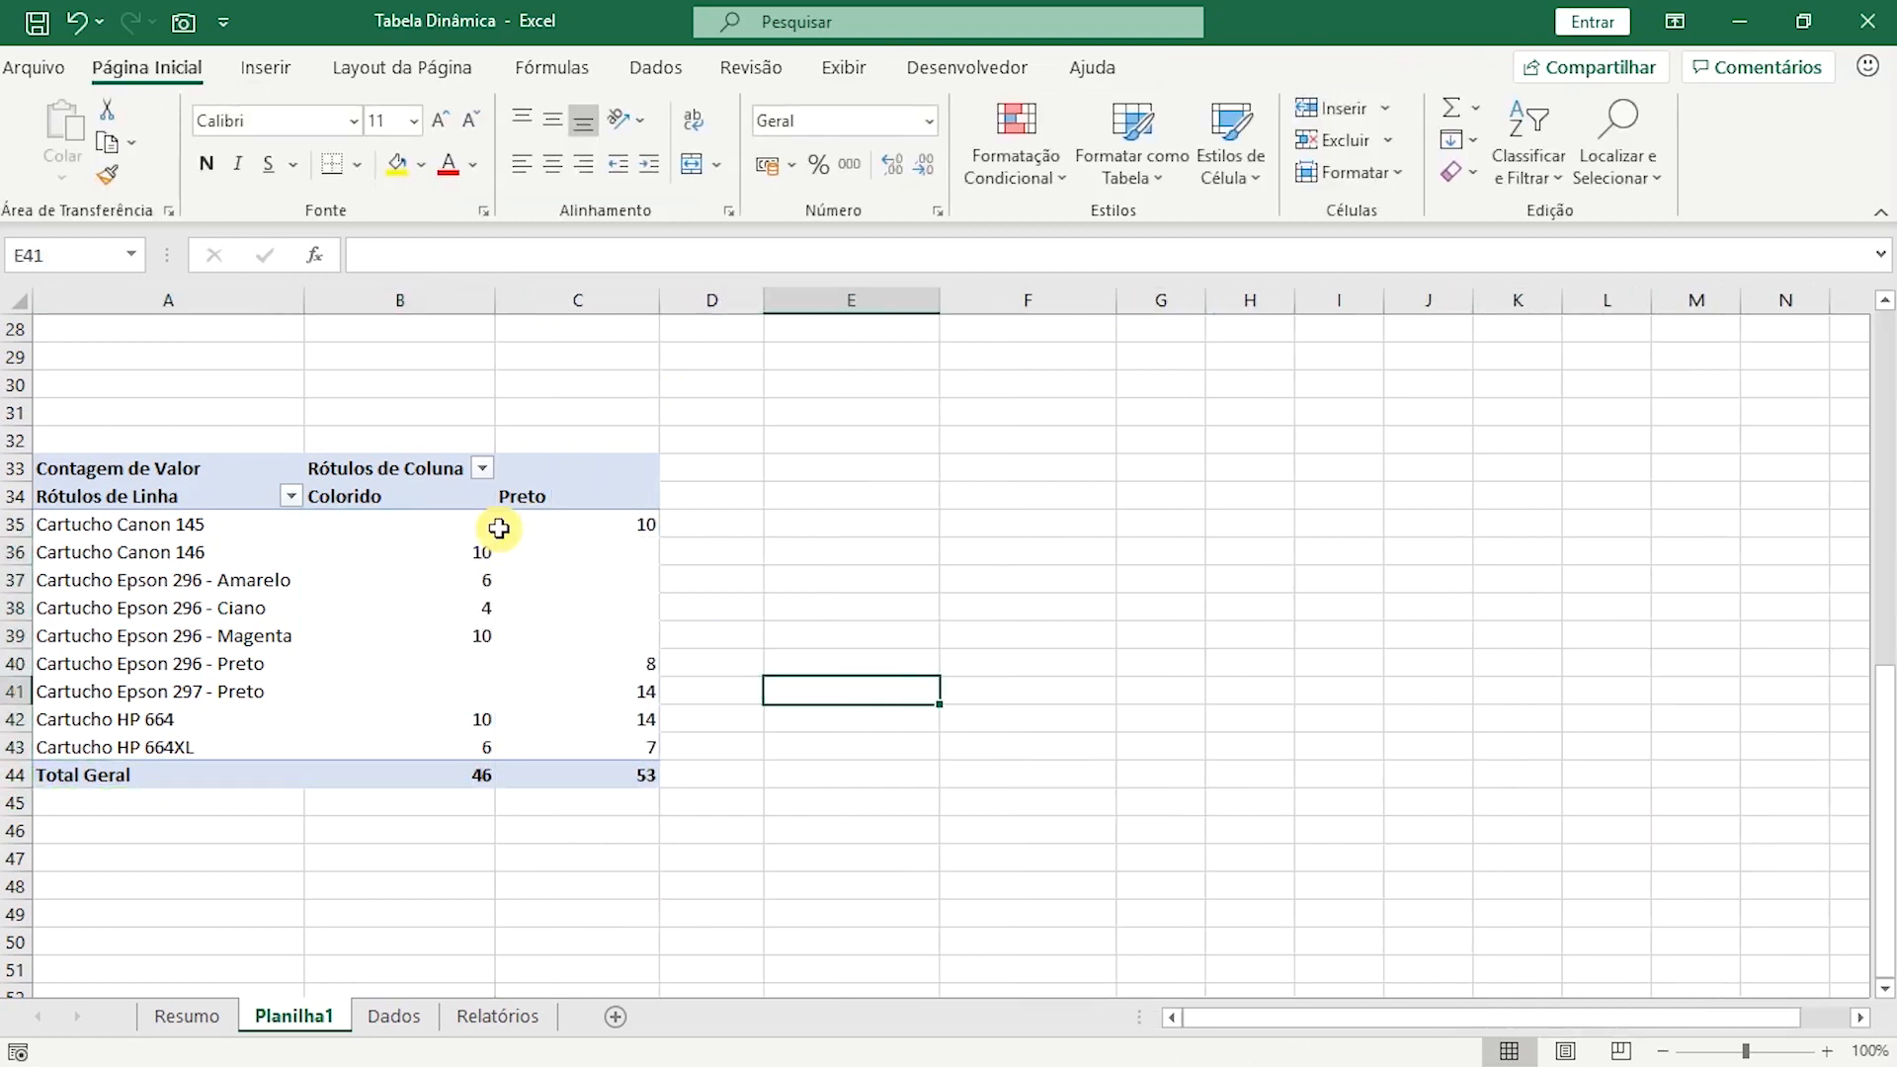
Copy the A10 report title to cell A32, directly above the fifth pivot table.
scroll(326, 583, "up", 1)
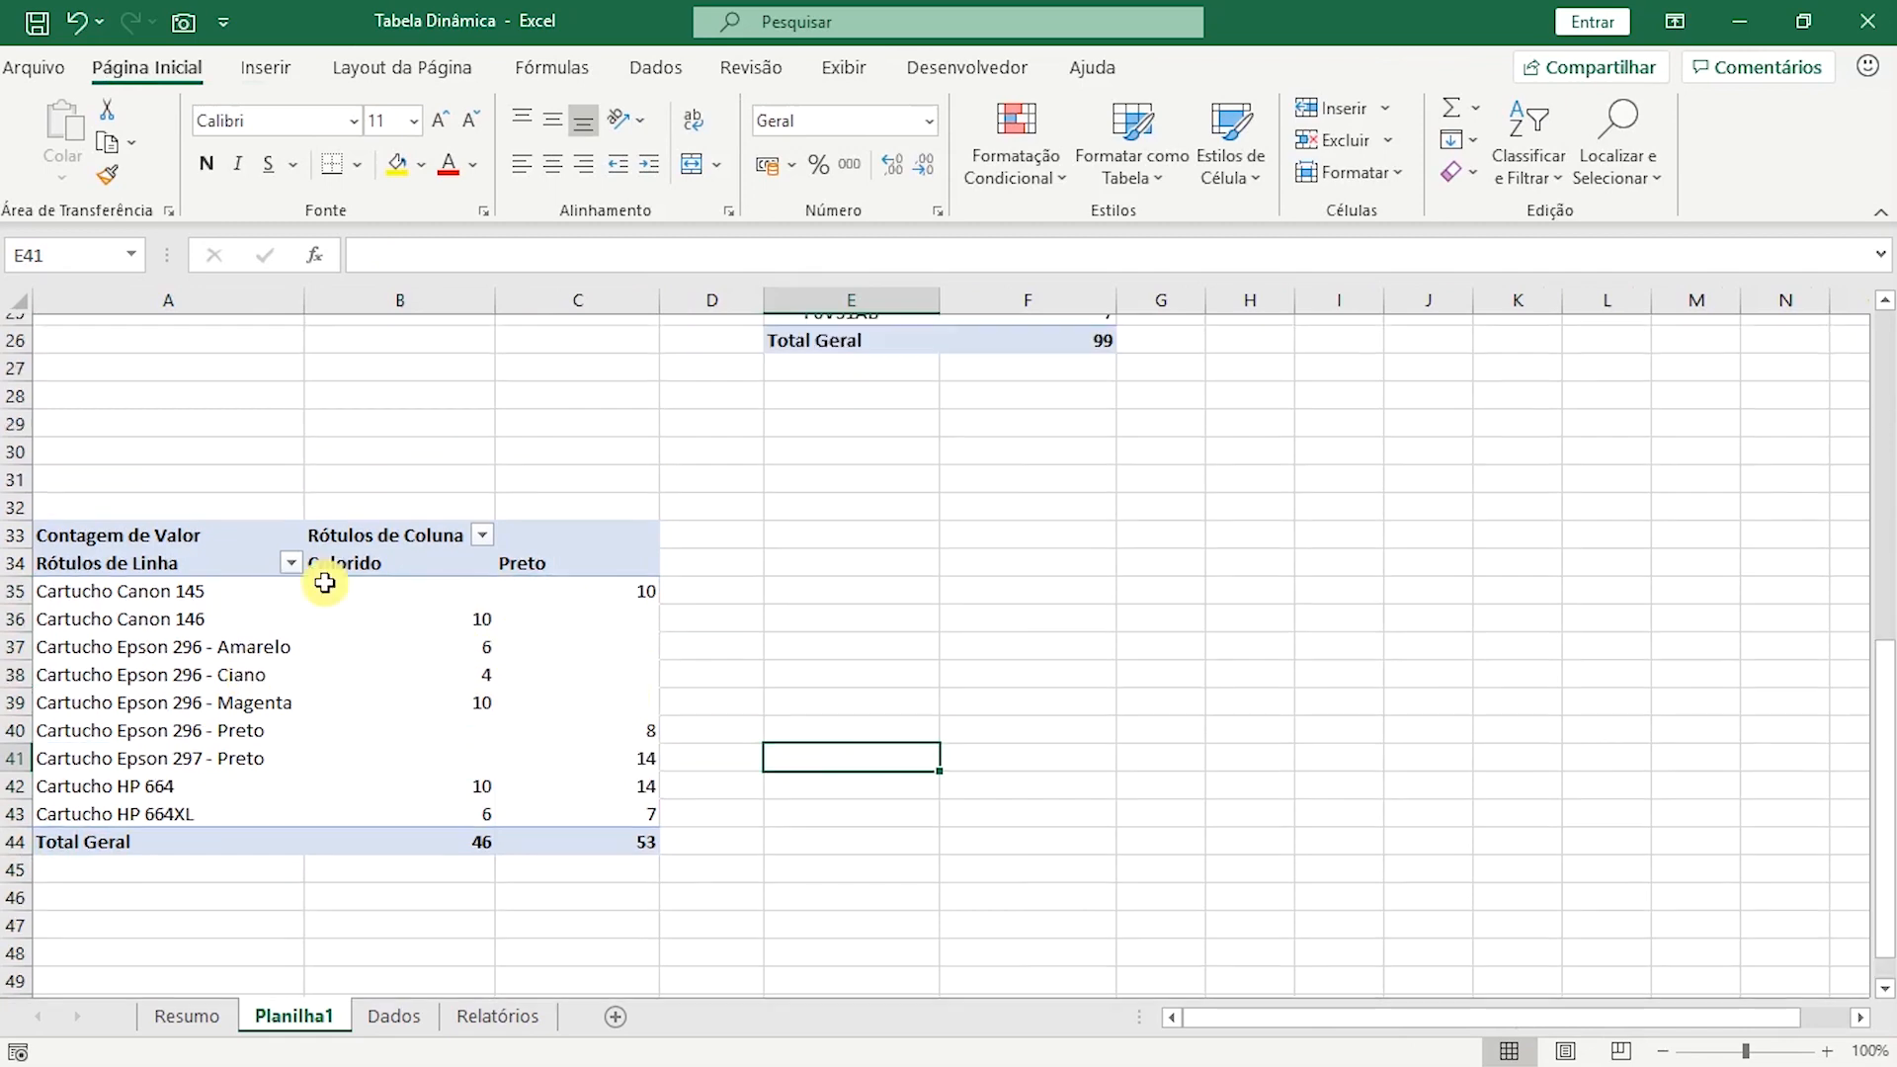
scroll(446, 621, "up", 5)
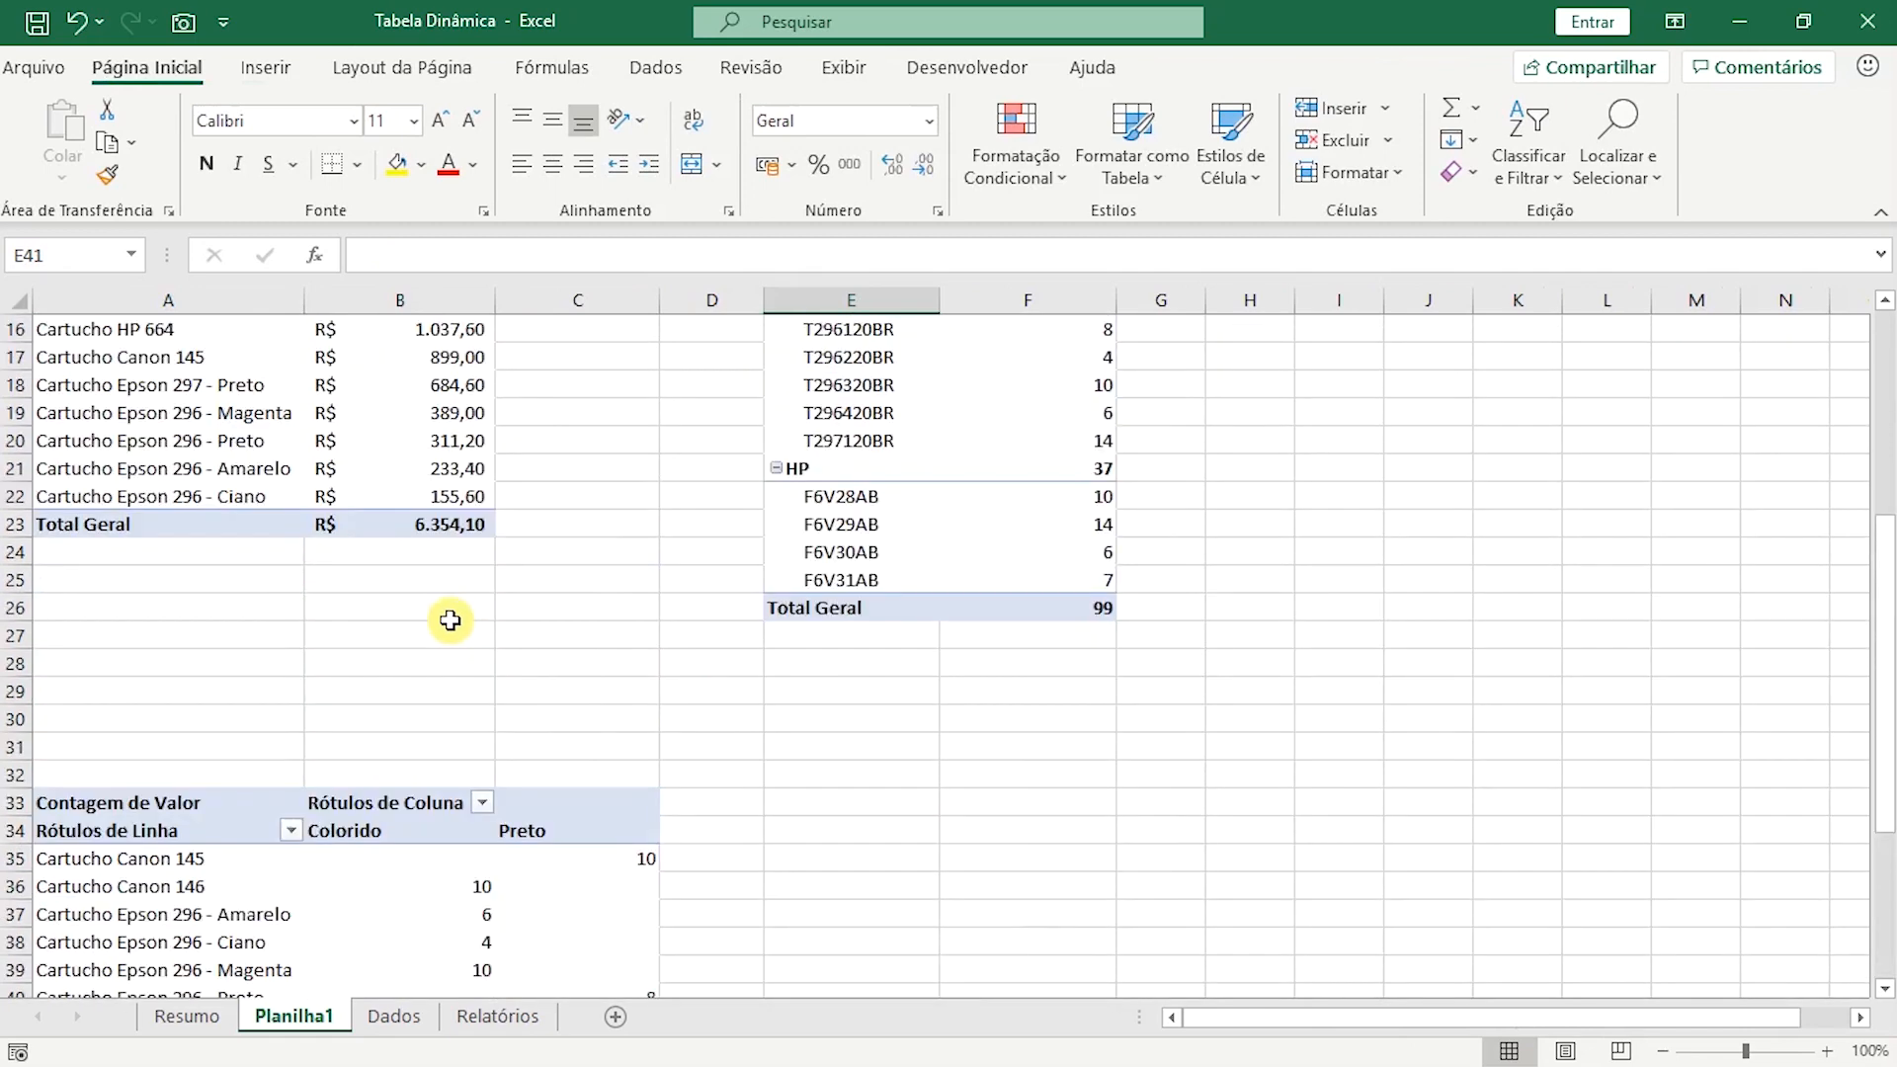
scroll(445, 620, "up", 1)
left_click(123, 420)
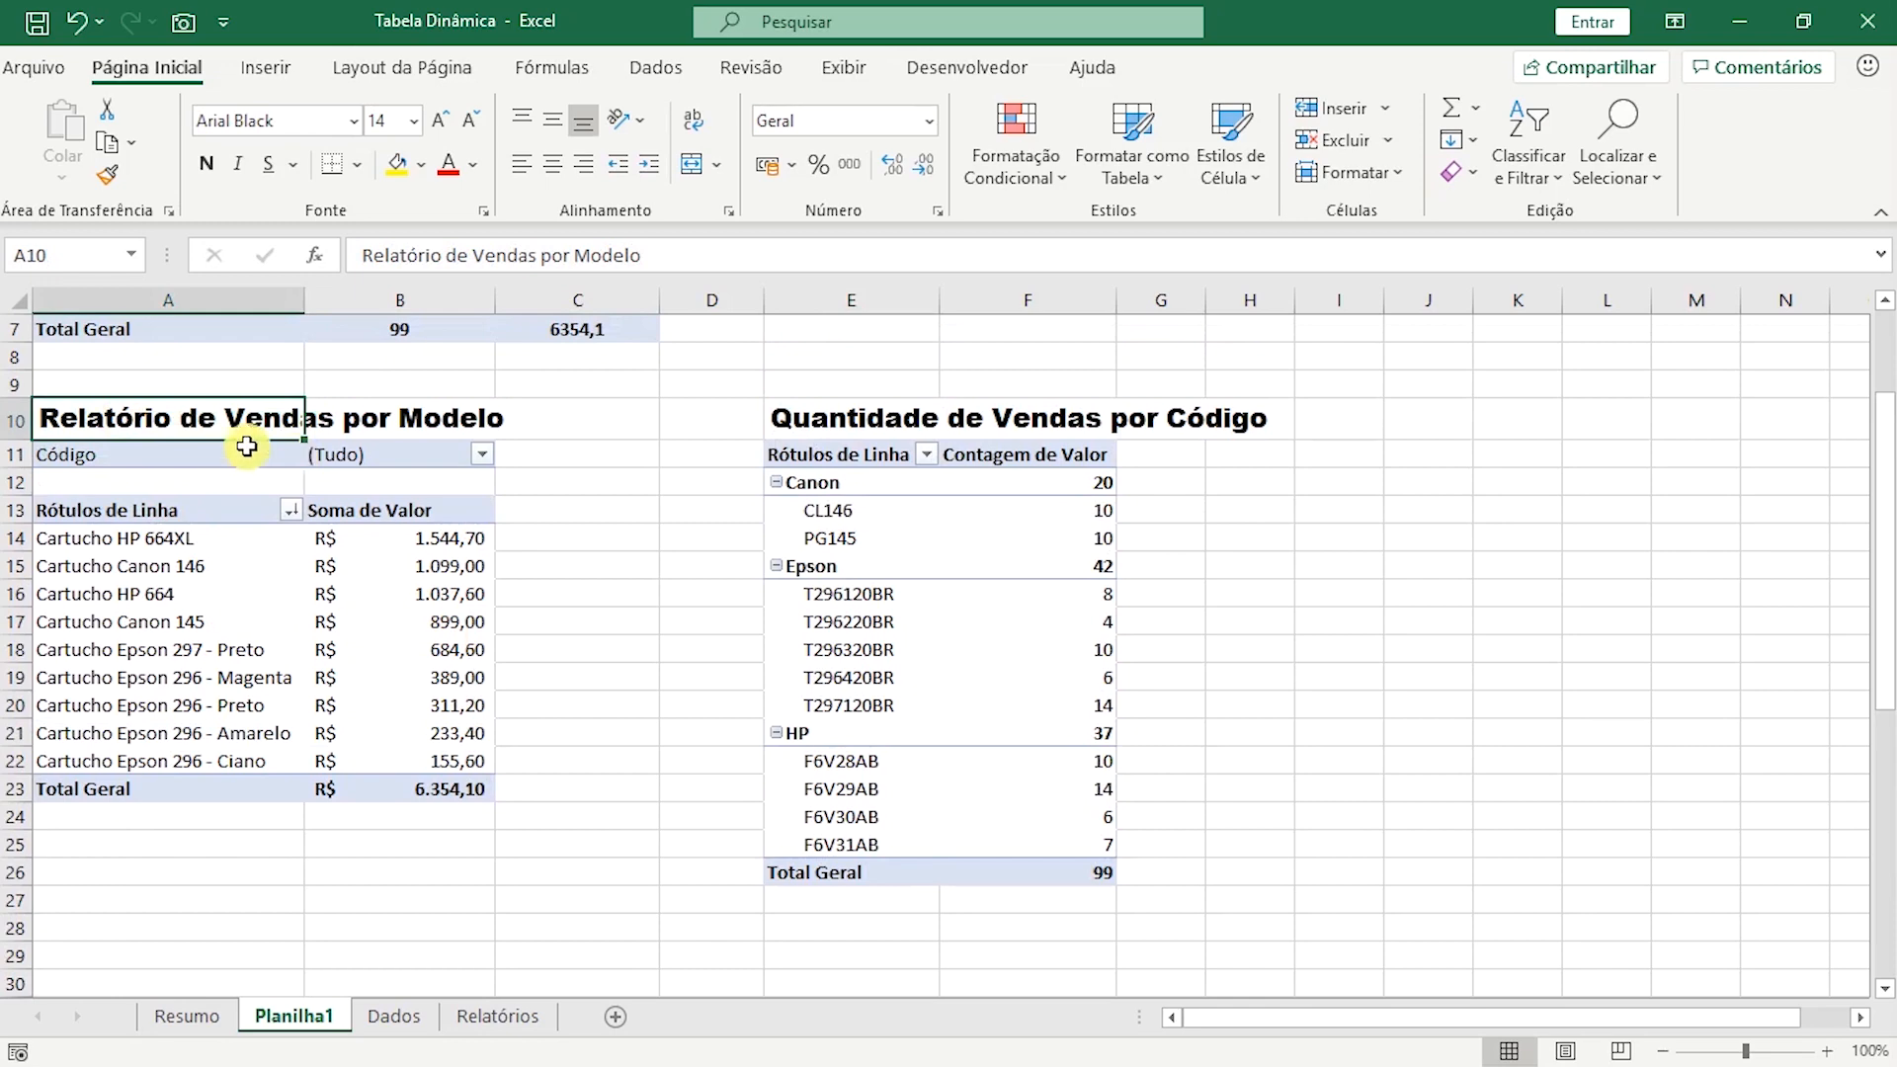
key("ctrl+c")
scroll(237, 653, "down", 4)
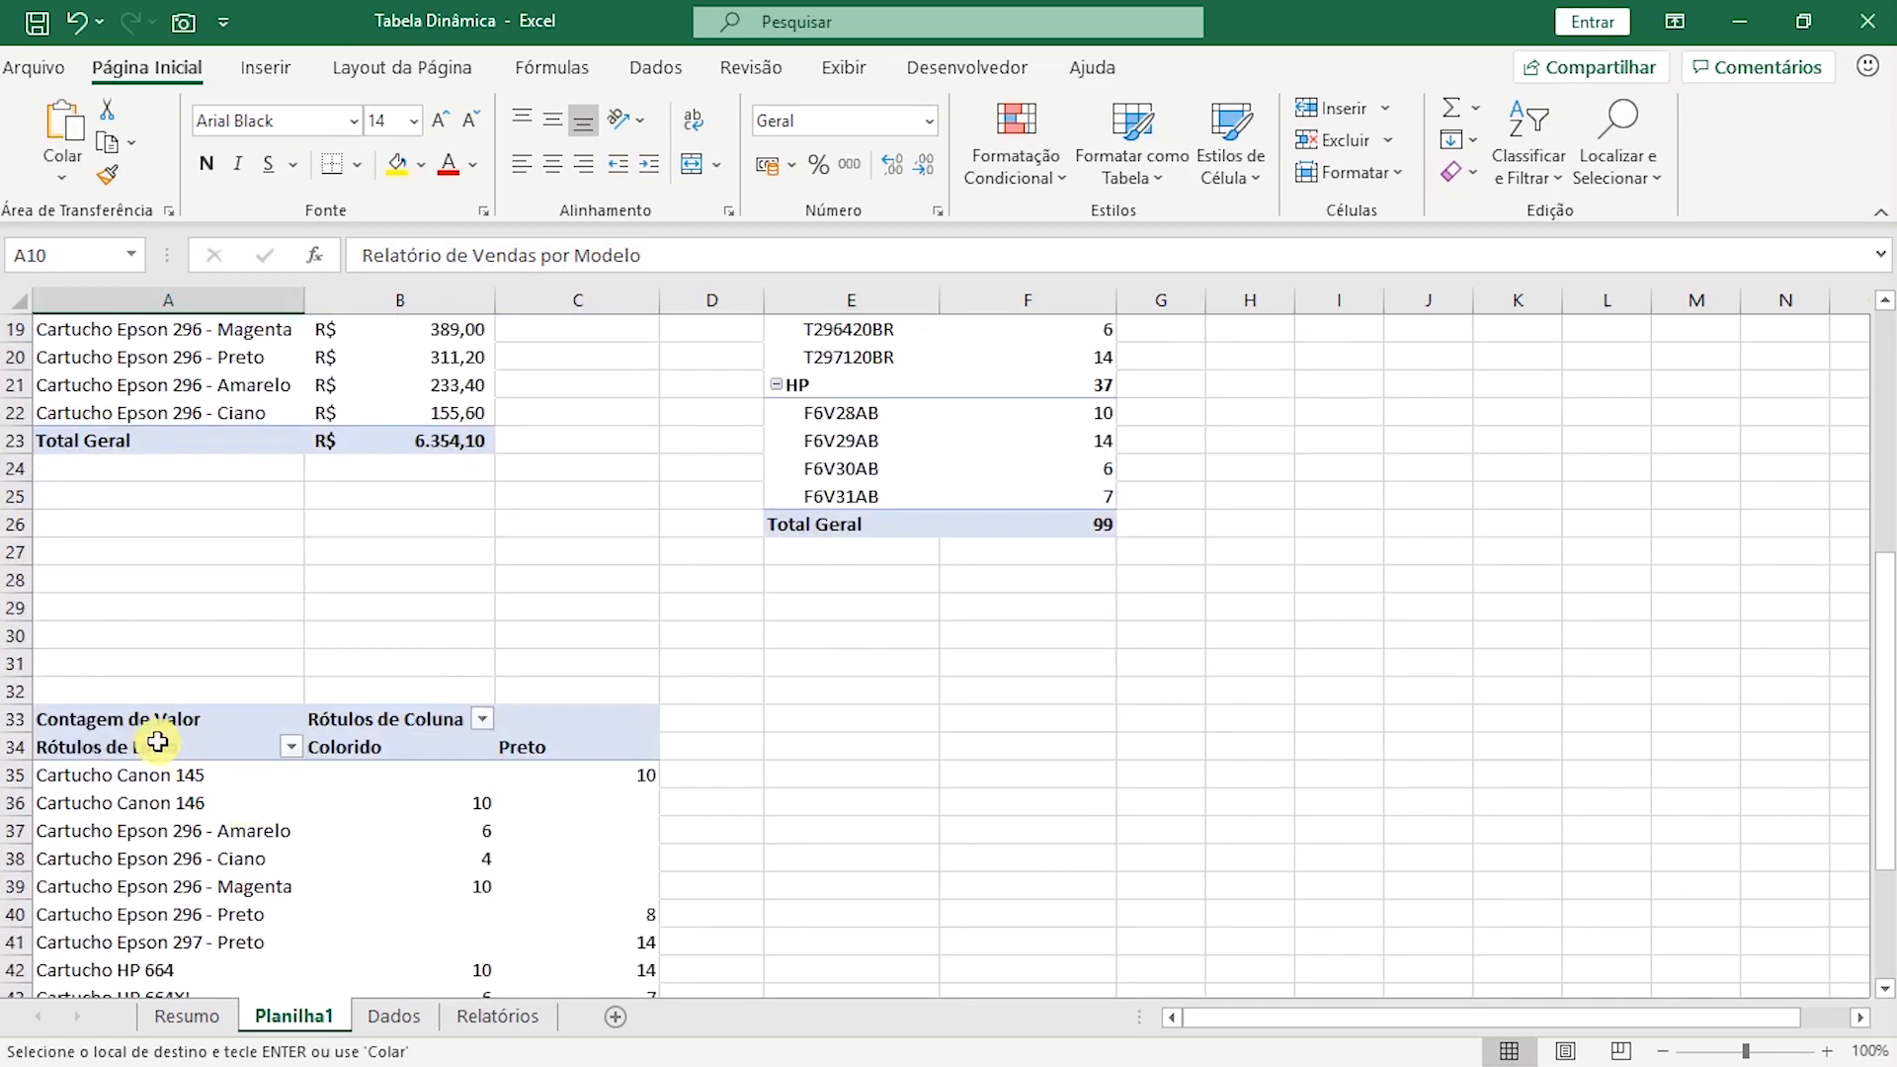
left_click(106, 689)
key("ctrl+v")
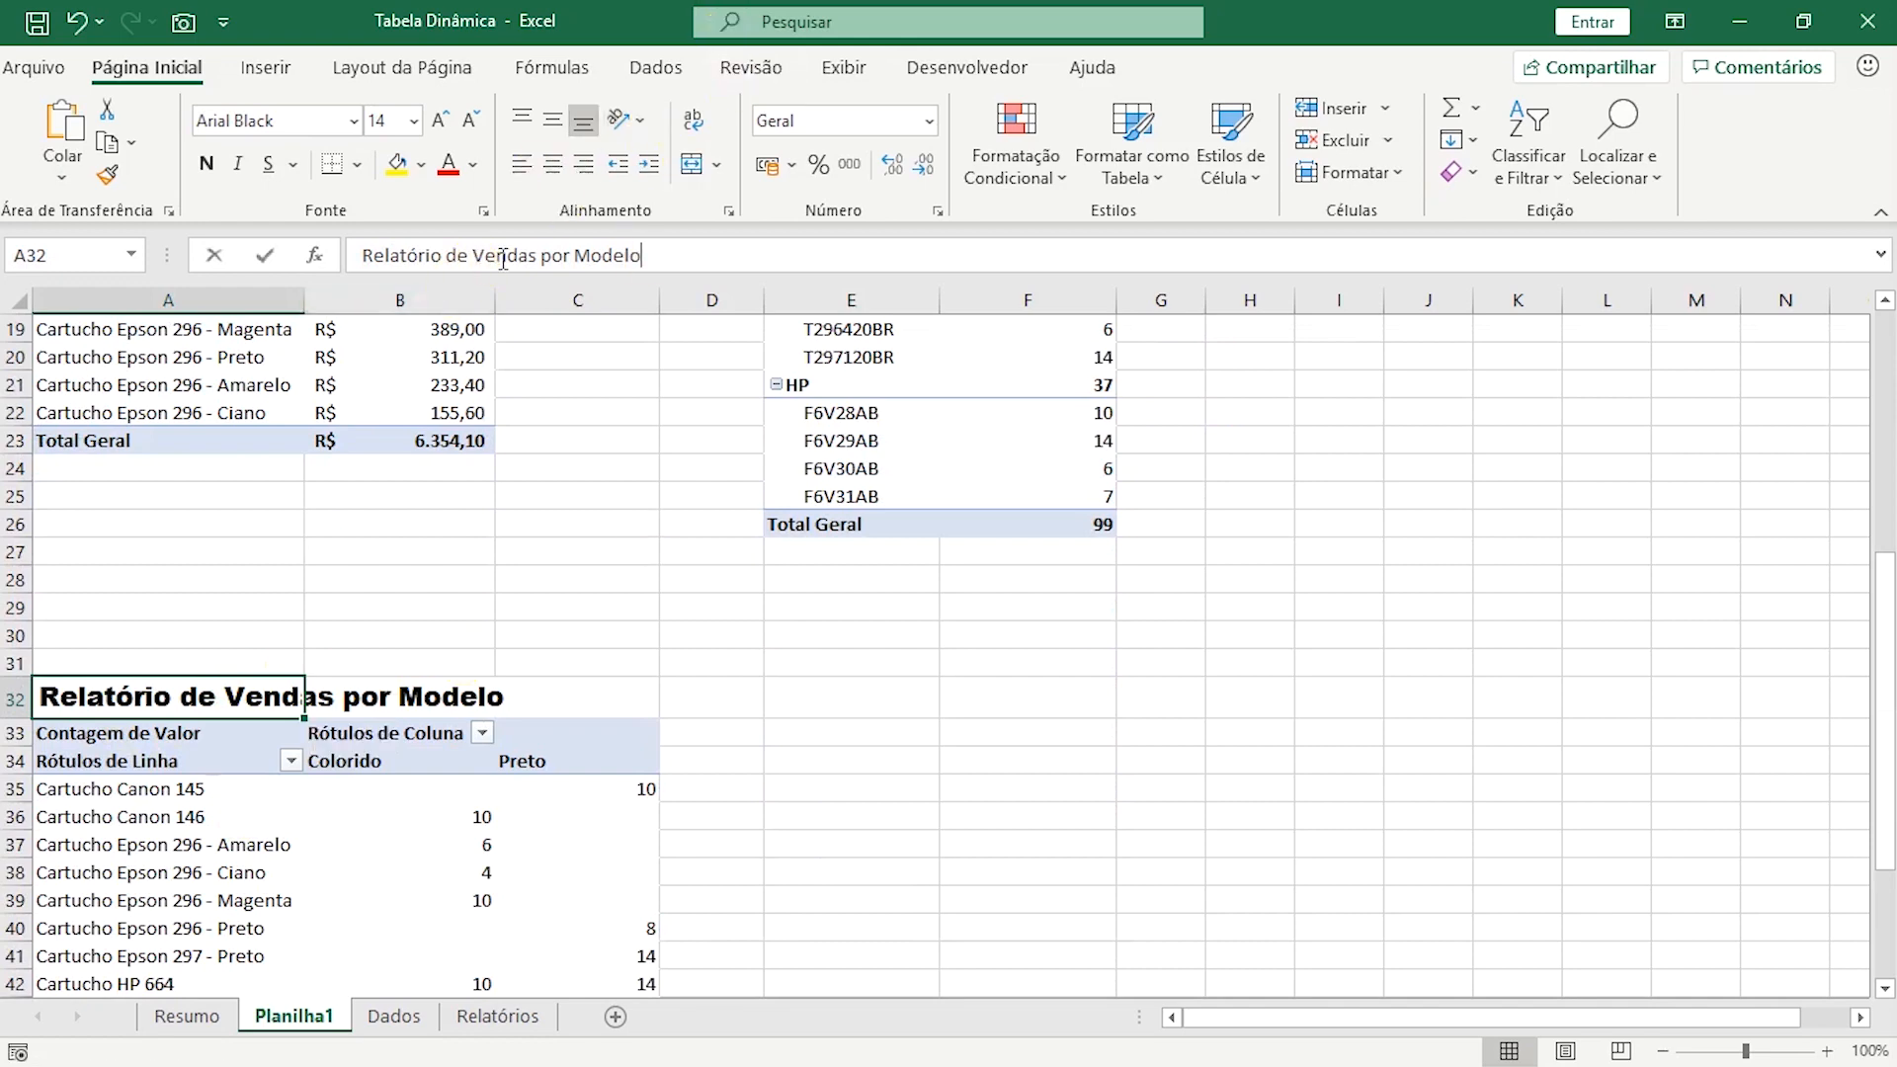
Change the title in A32 to "Relatório de Quantidade de Vendas por Cor".
left_click_drag(485, 259, 845, 255)
type("Quant ")
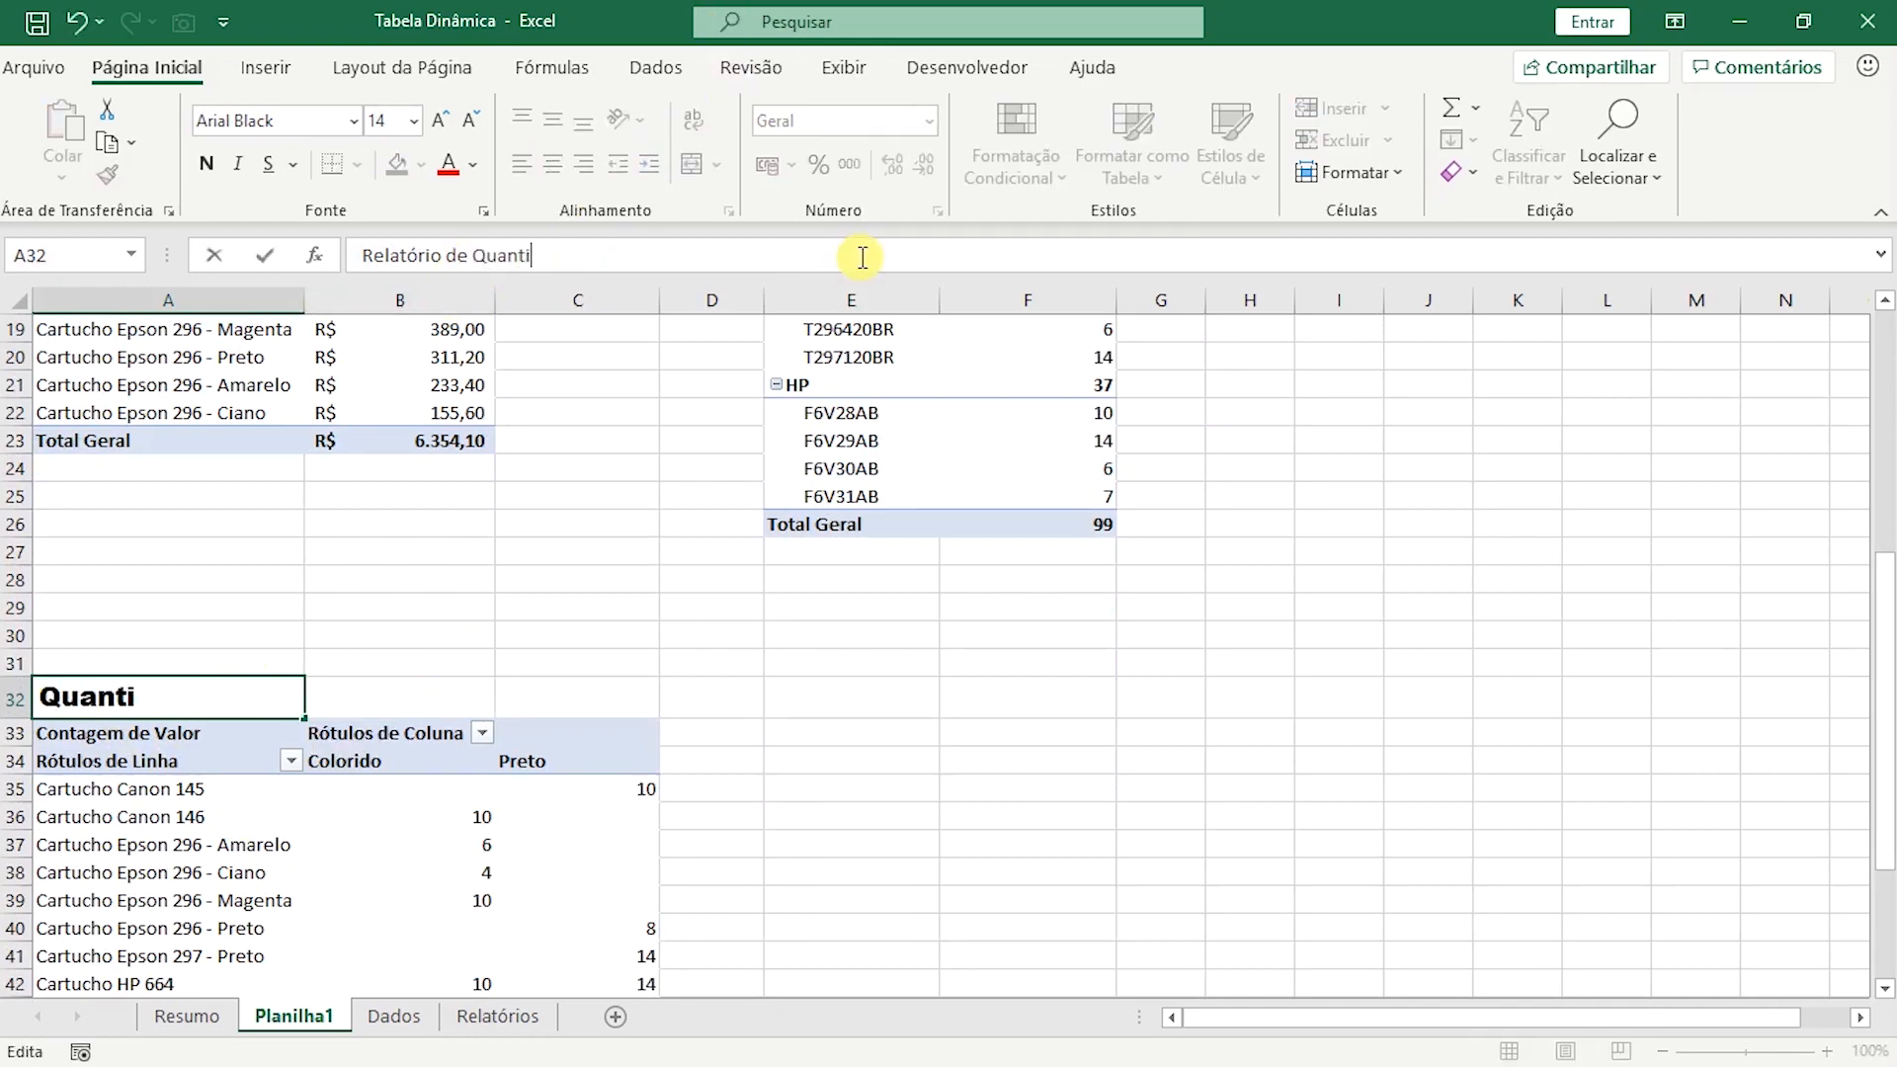
type("idade de Vendas por Cor")
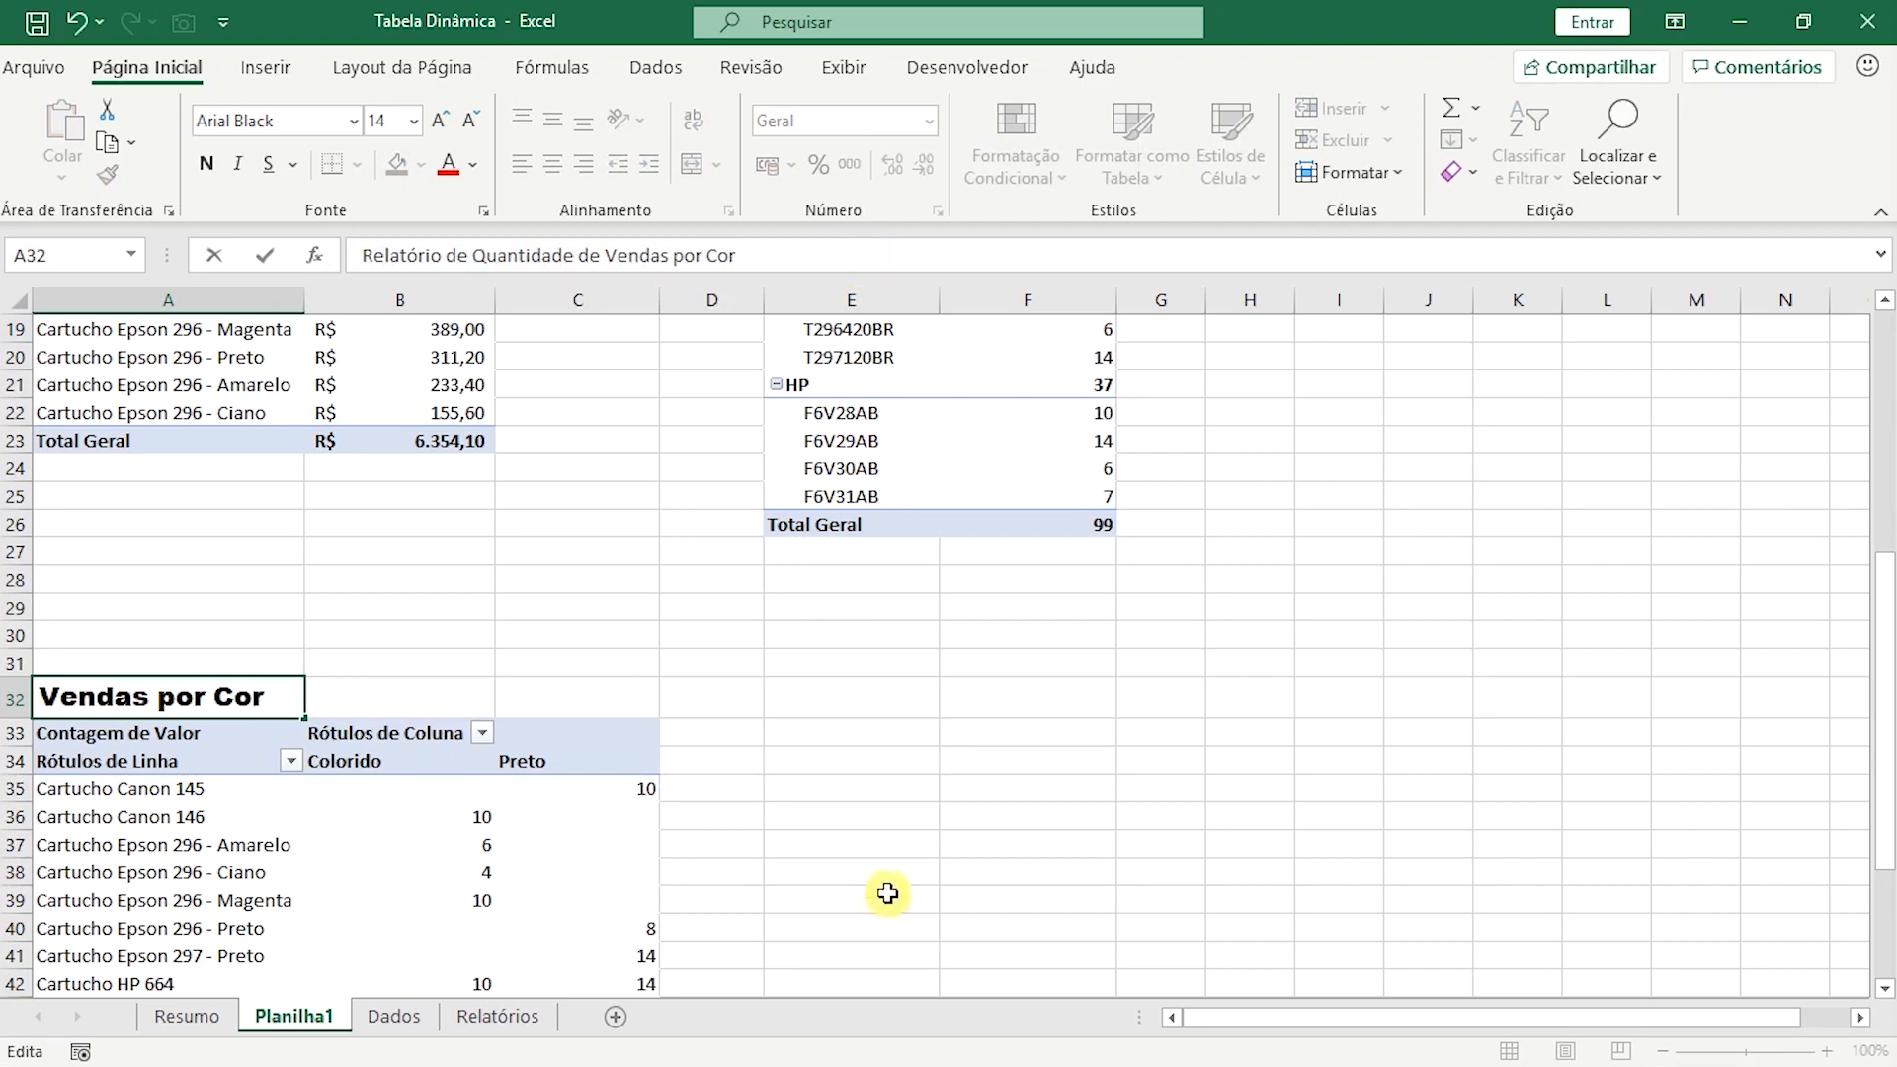
left_click(756, 786)
Rename the fifth pivot table's row labels header in A34 to "Modelos".
scroll(818, 873, "down", 2)
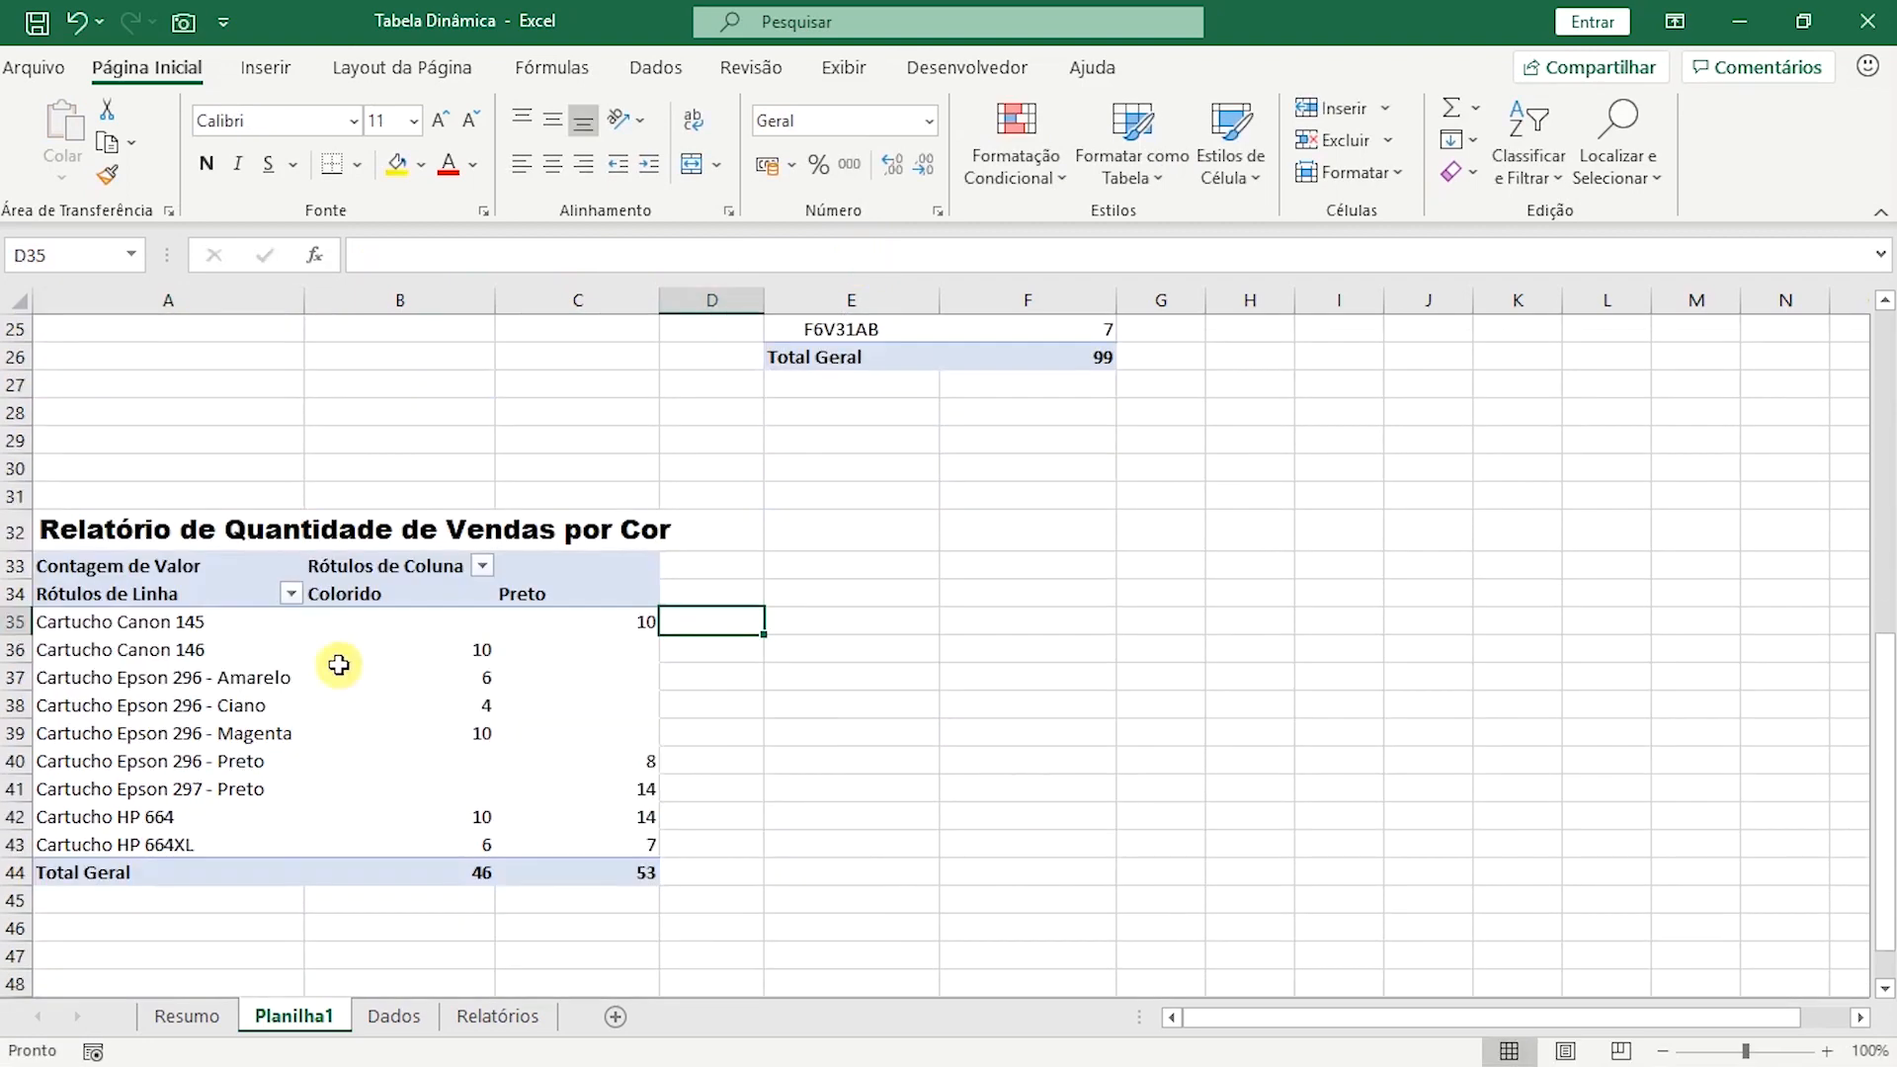
left_click(98, 594)
type("Modelos")
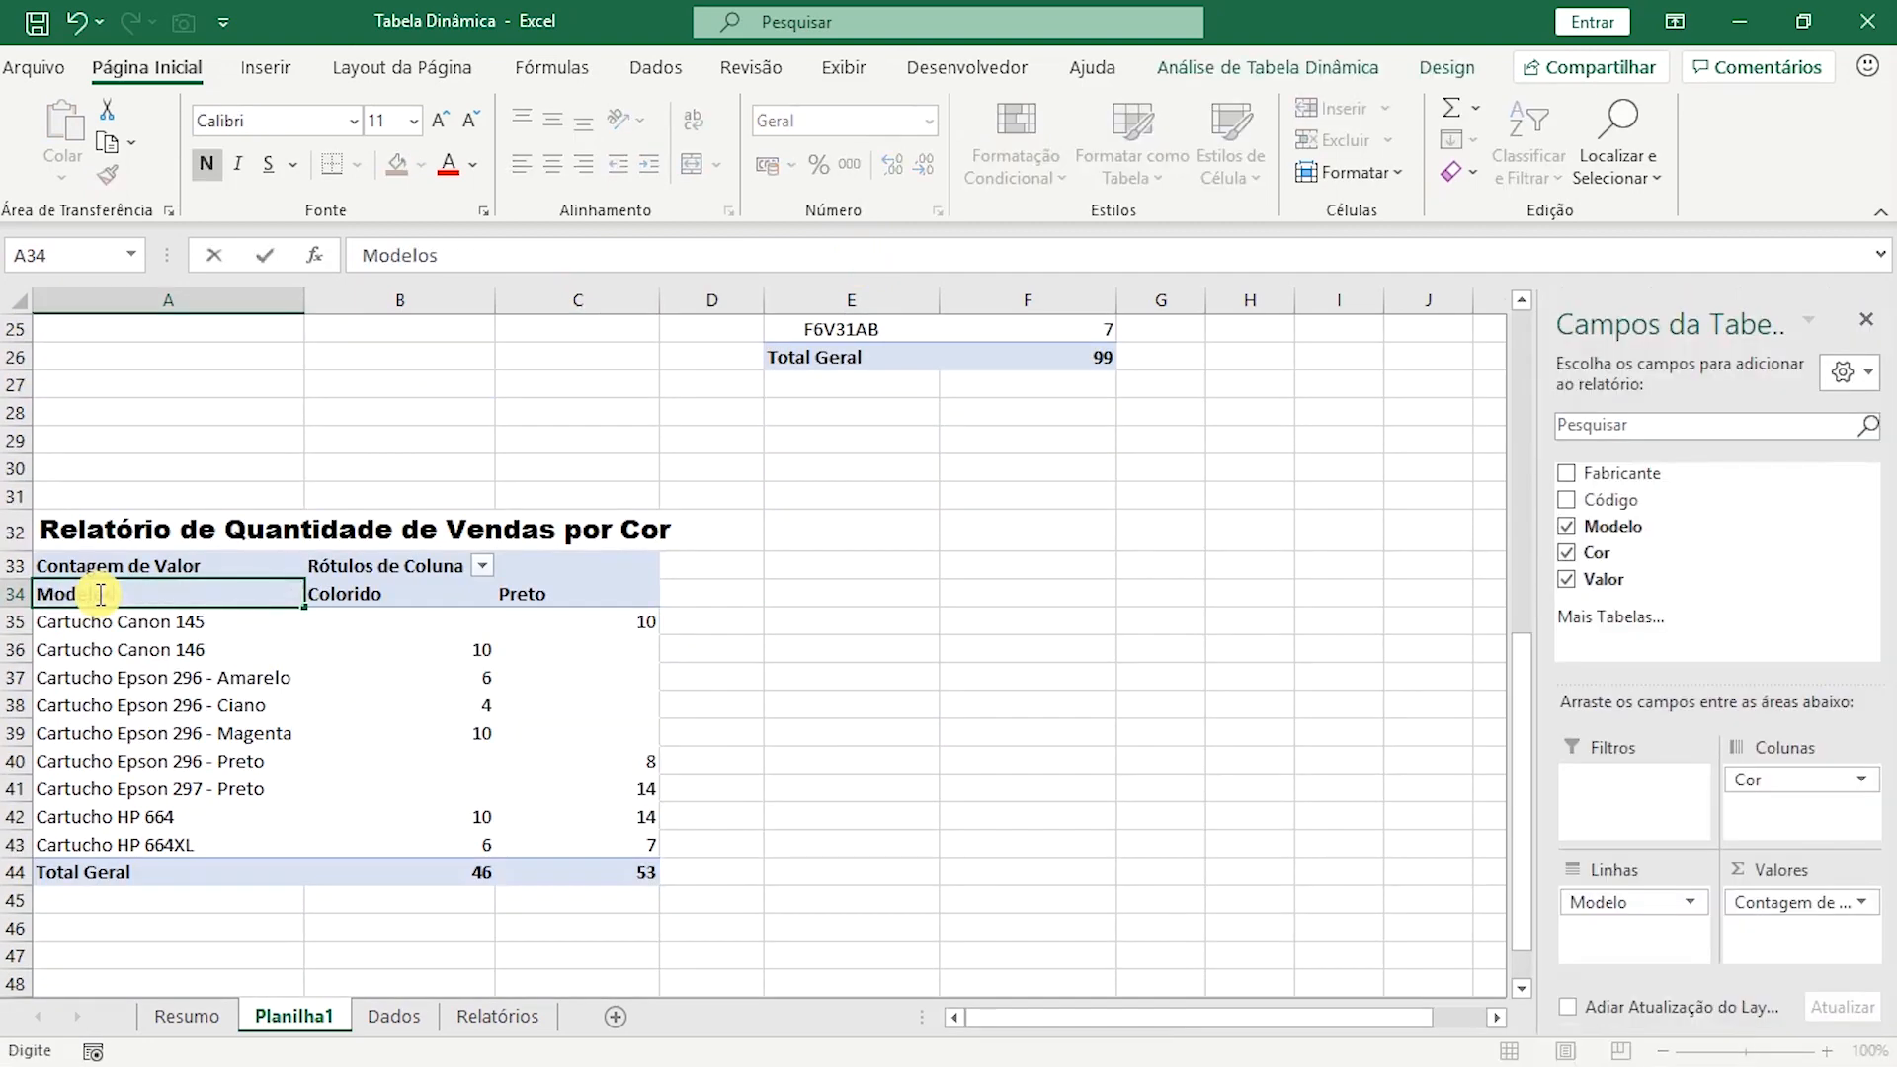
left_click(889, 648)
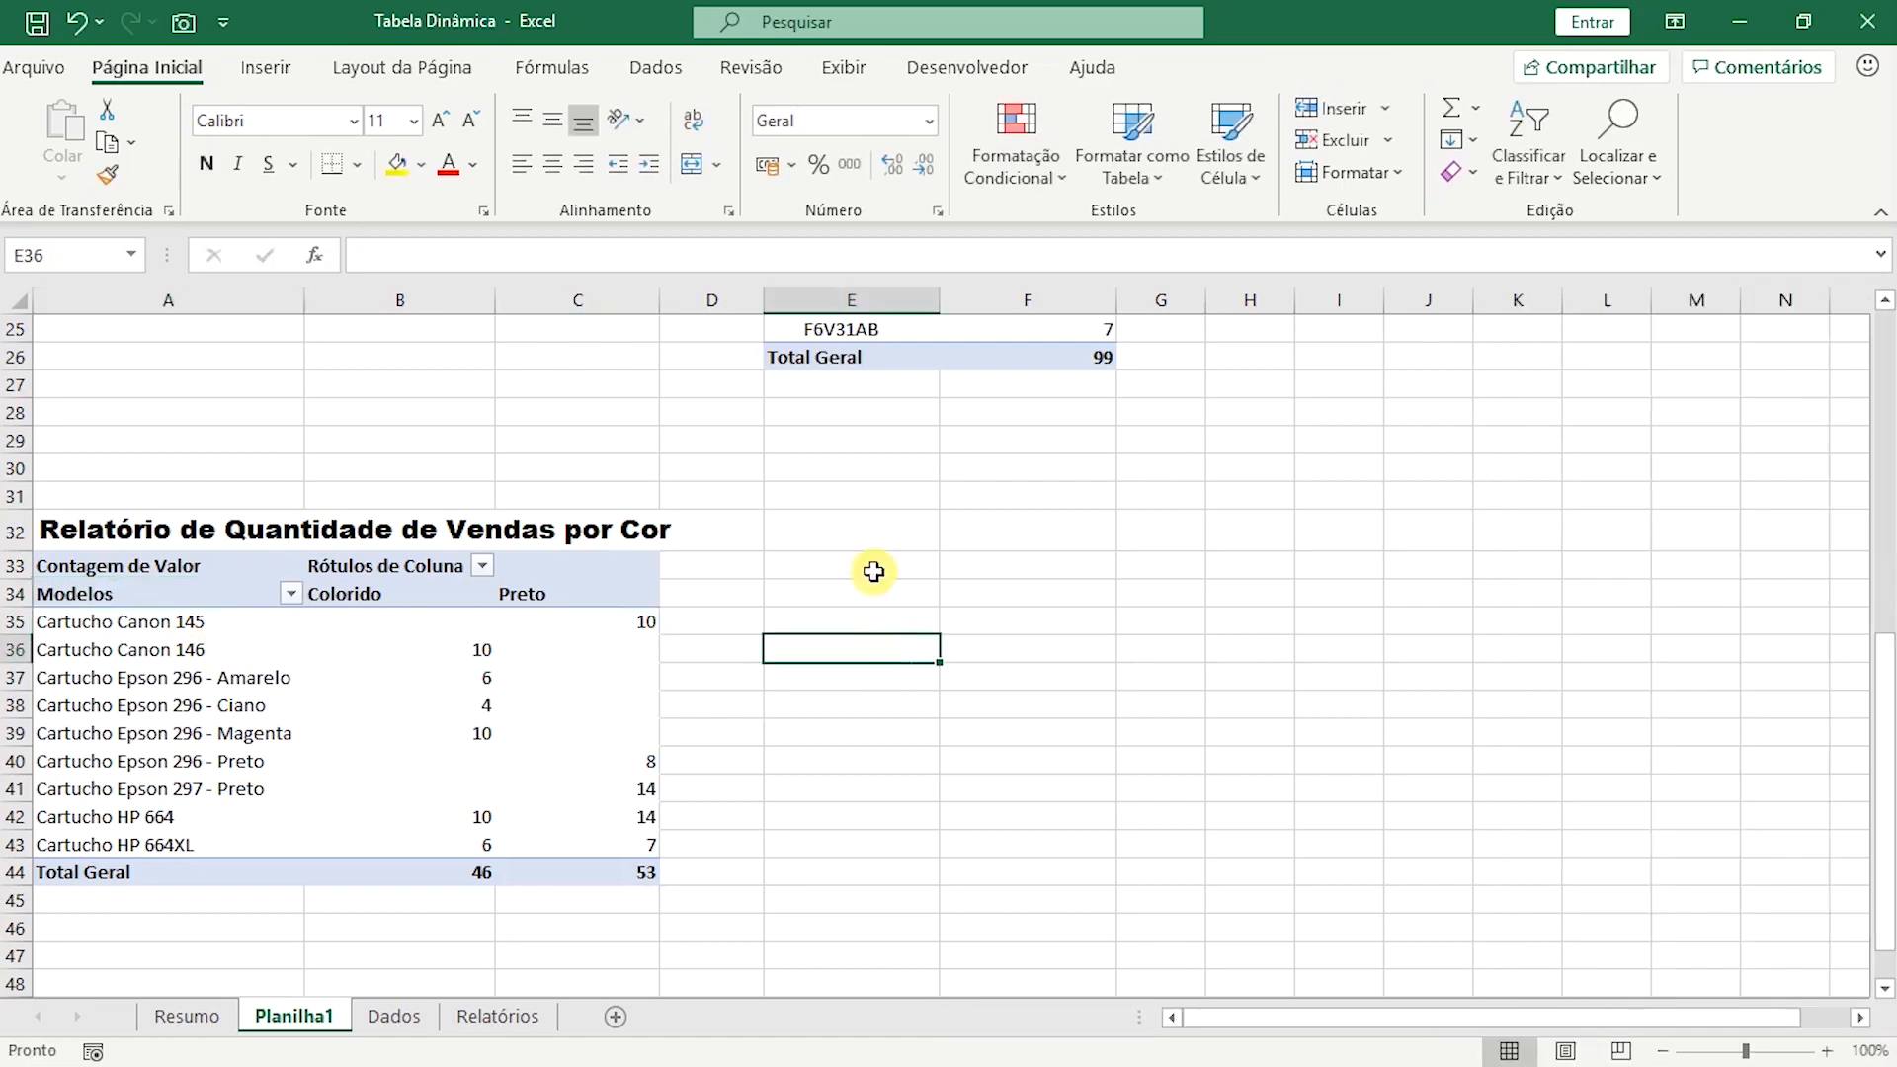
Insert a new pivot table from the dados range at cell E33 of the existing sheet Planilha1.
left_click(894, 567)
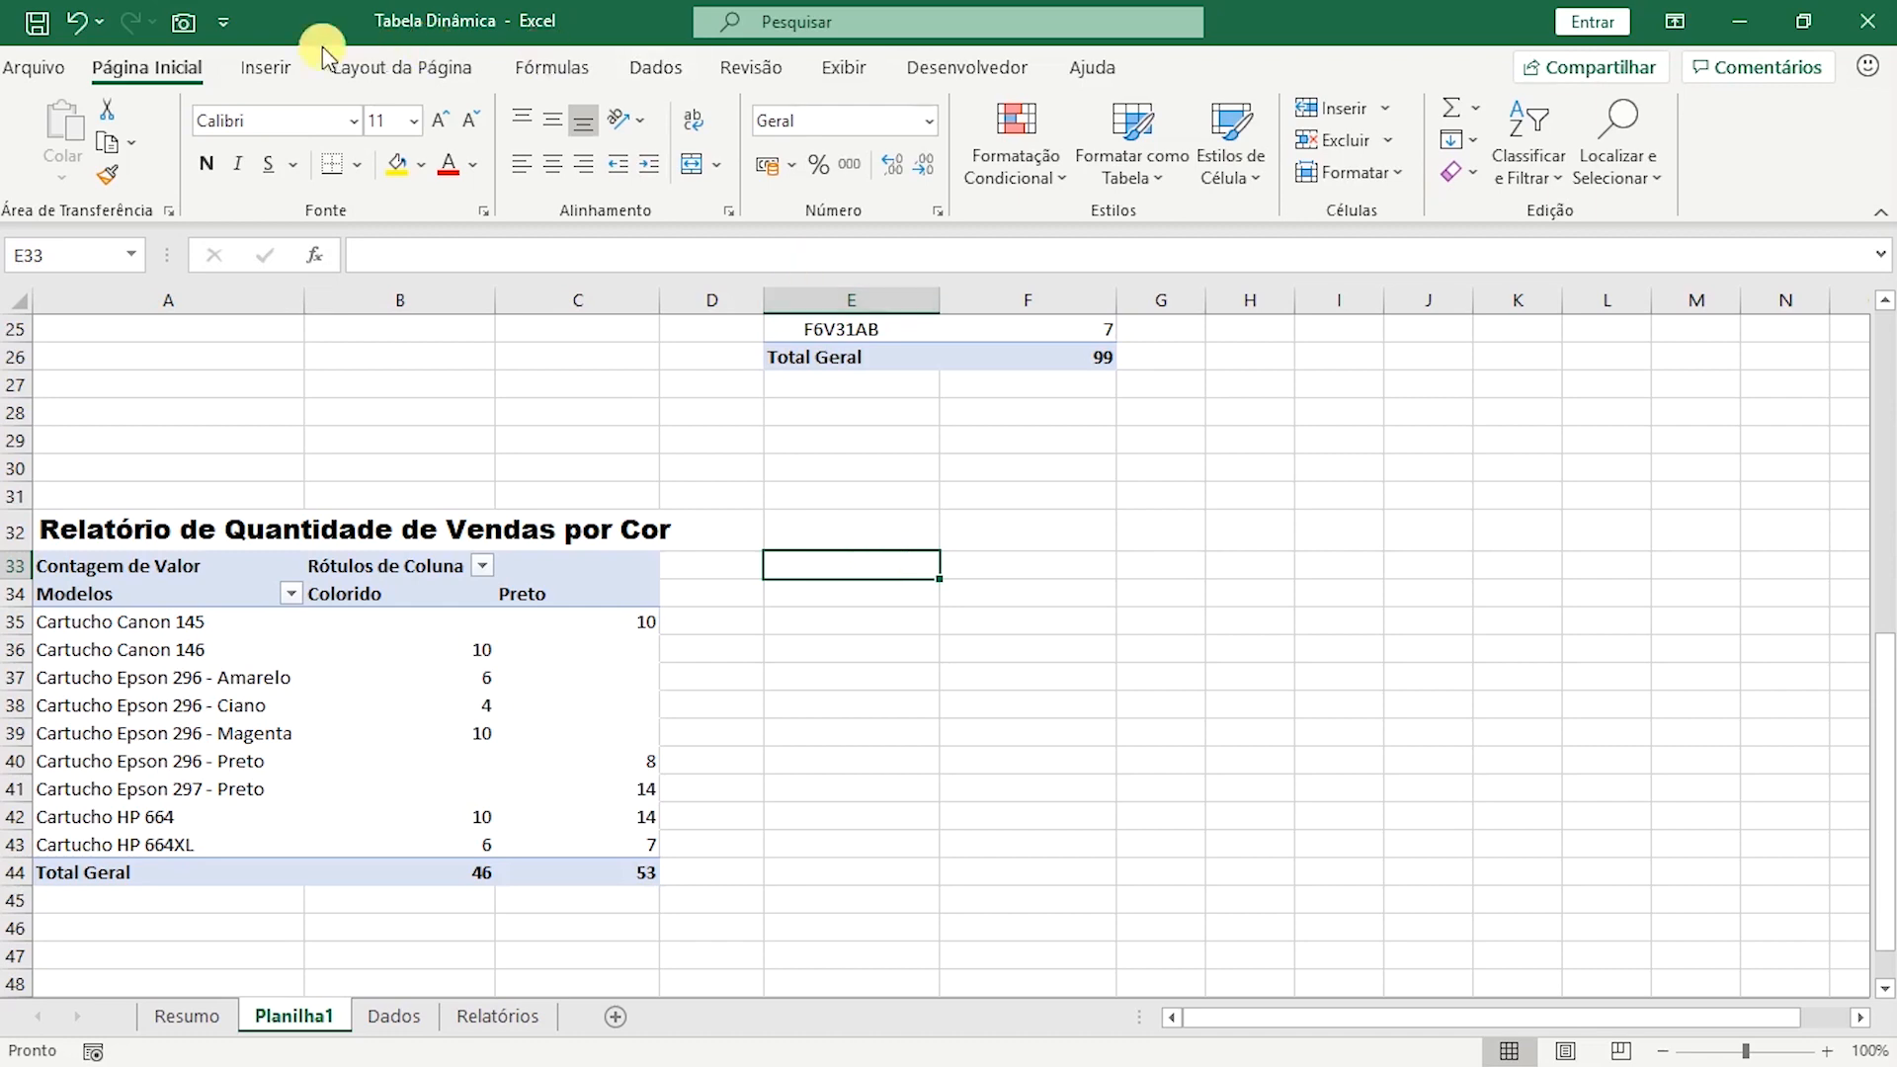
left_click(265, 68)
left_click(32, 158)
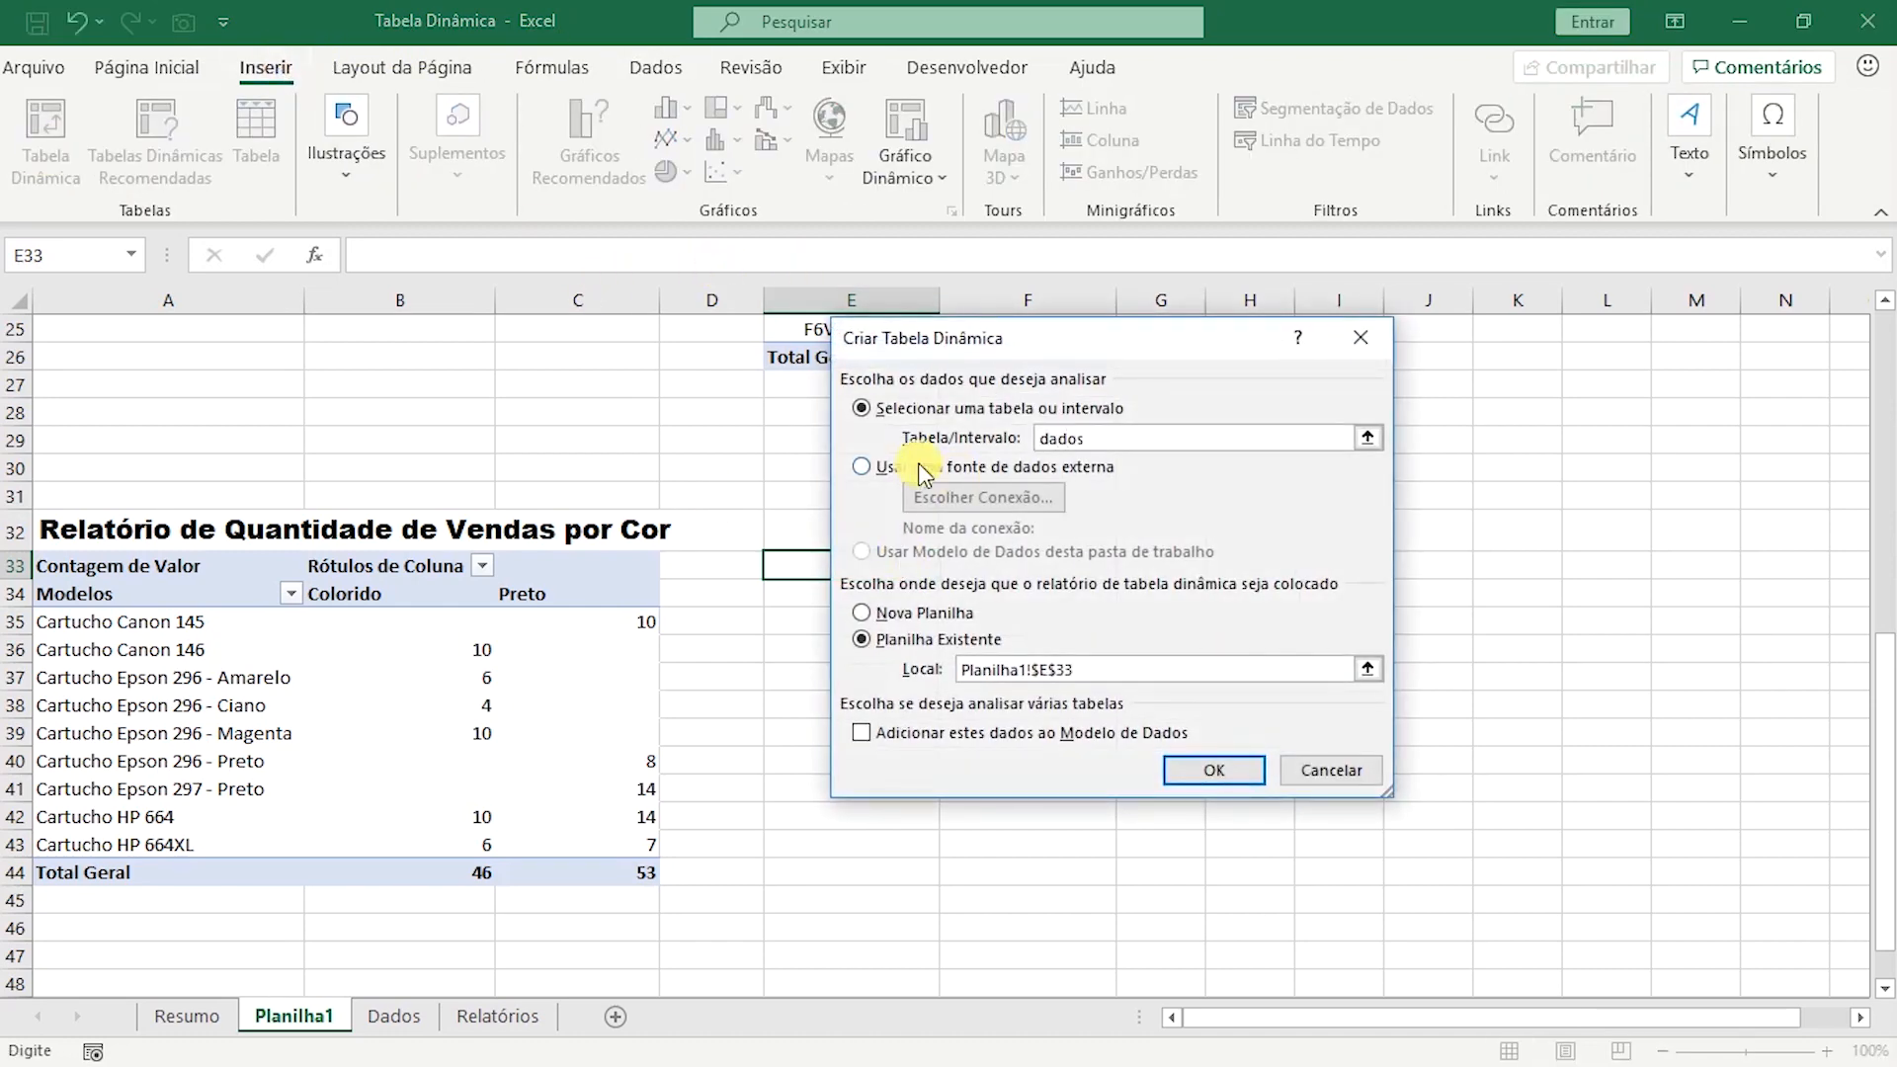
left_click(1225, 772)
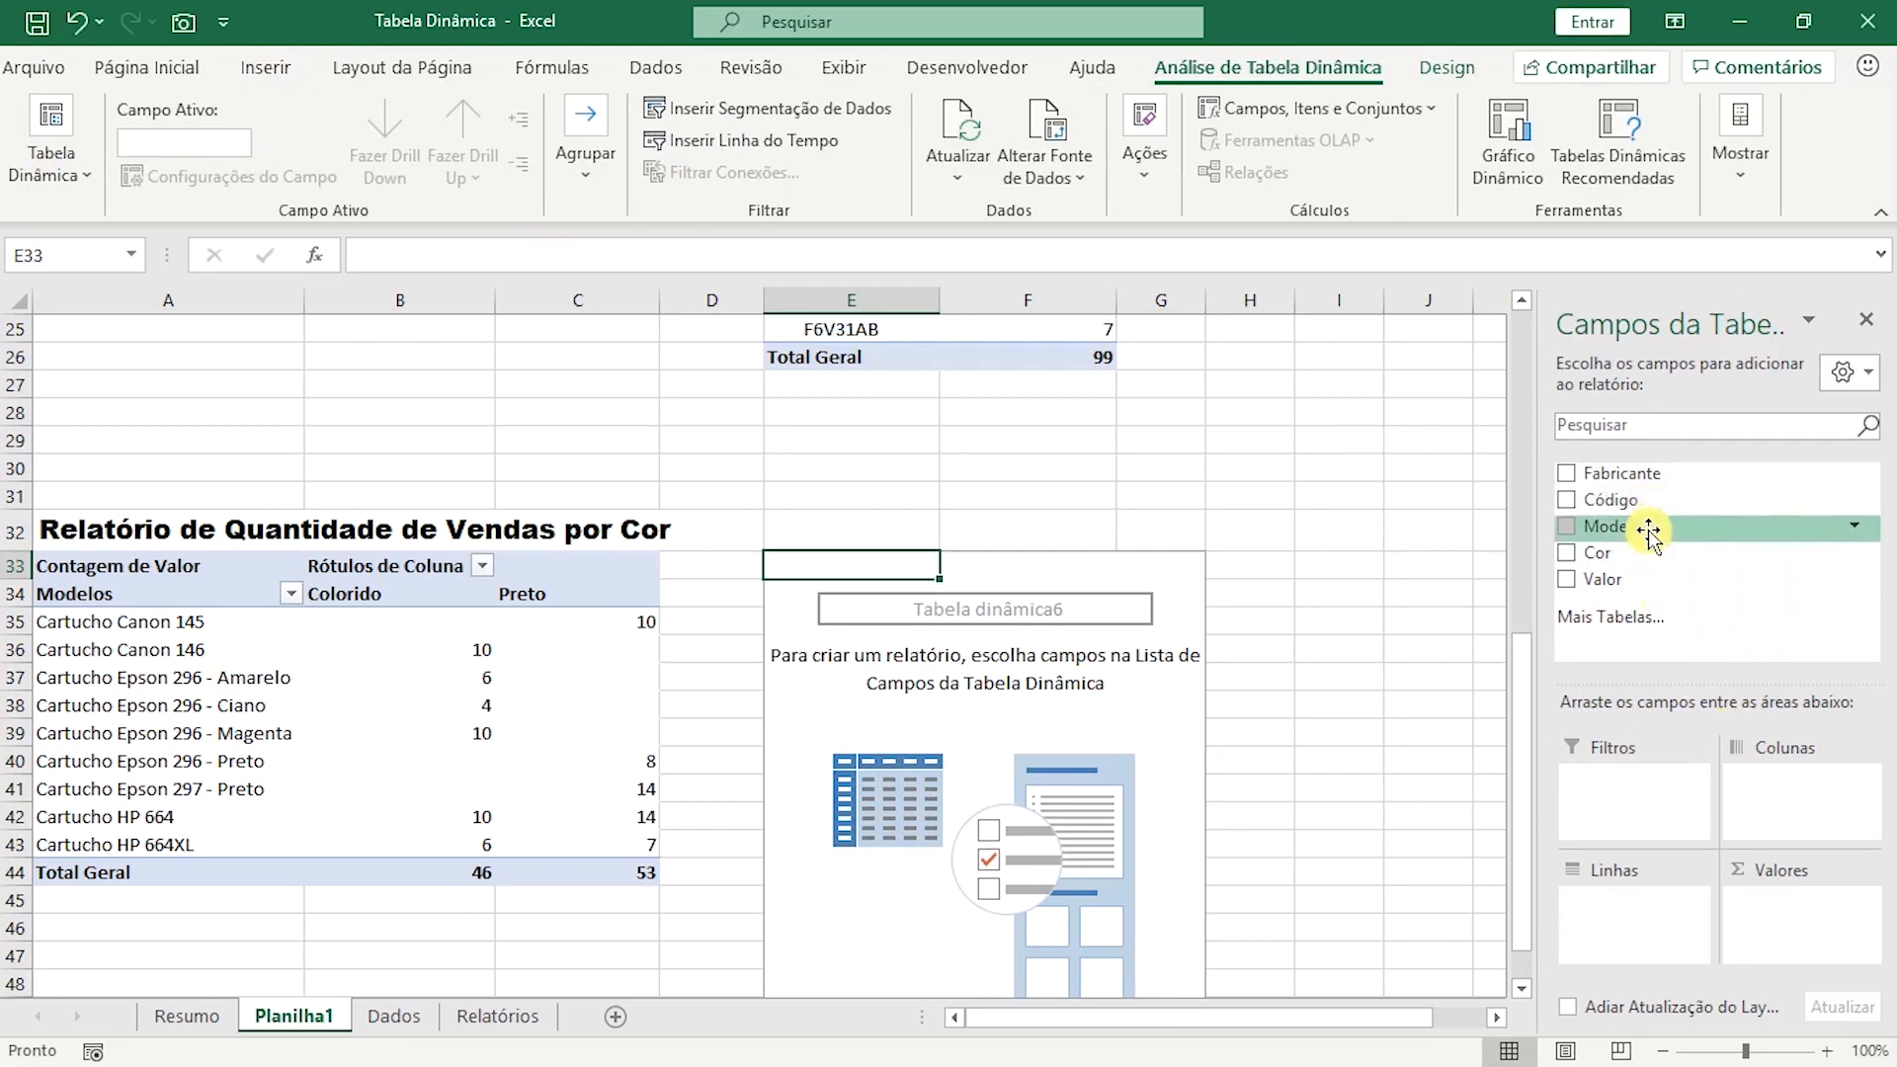
Set up the sixth pivot table with Fabricante and Modelo as rows, Cor as columns, Valor as values and Código as report filter.
left_click_drag(1660, 473, 1646, 919)
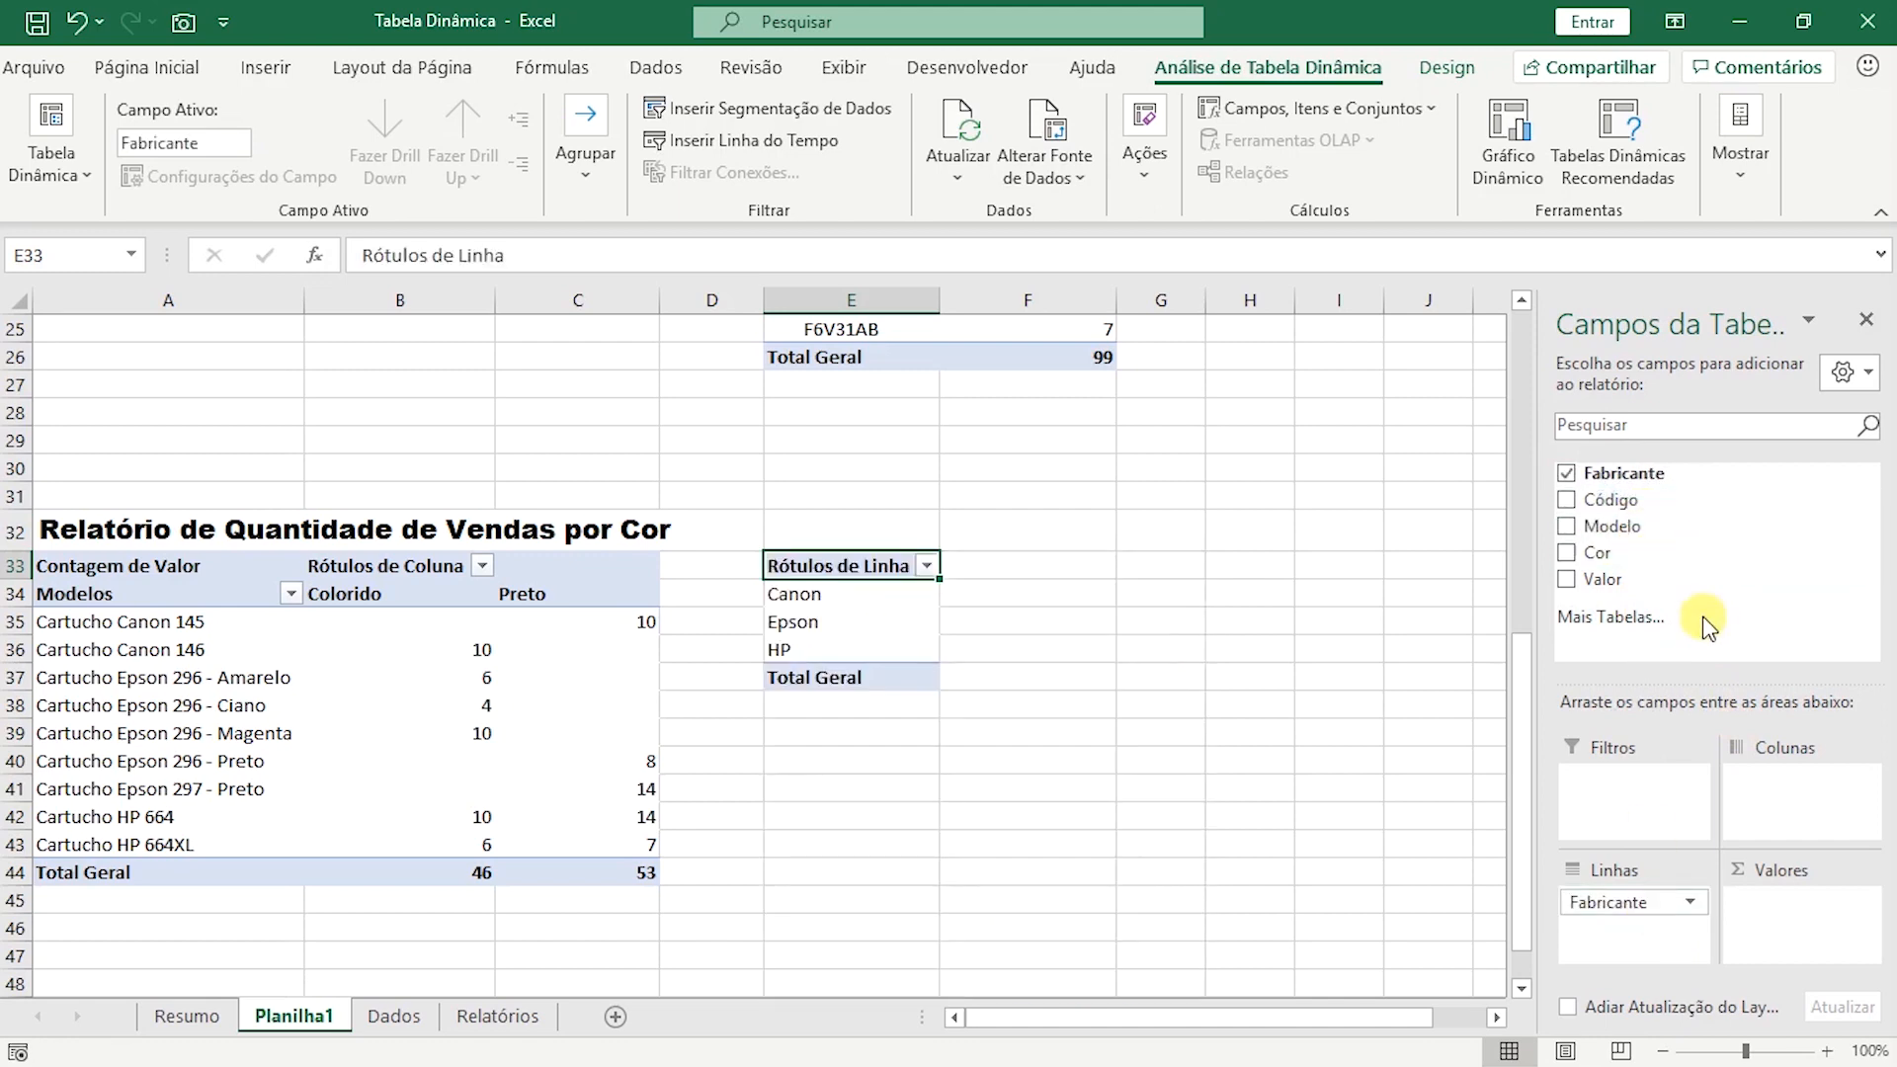
left_click_drag(1680, 525, 1635, 929)
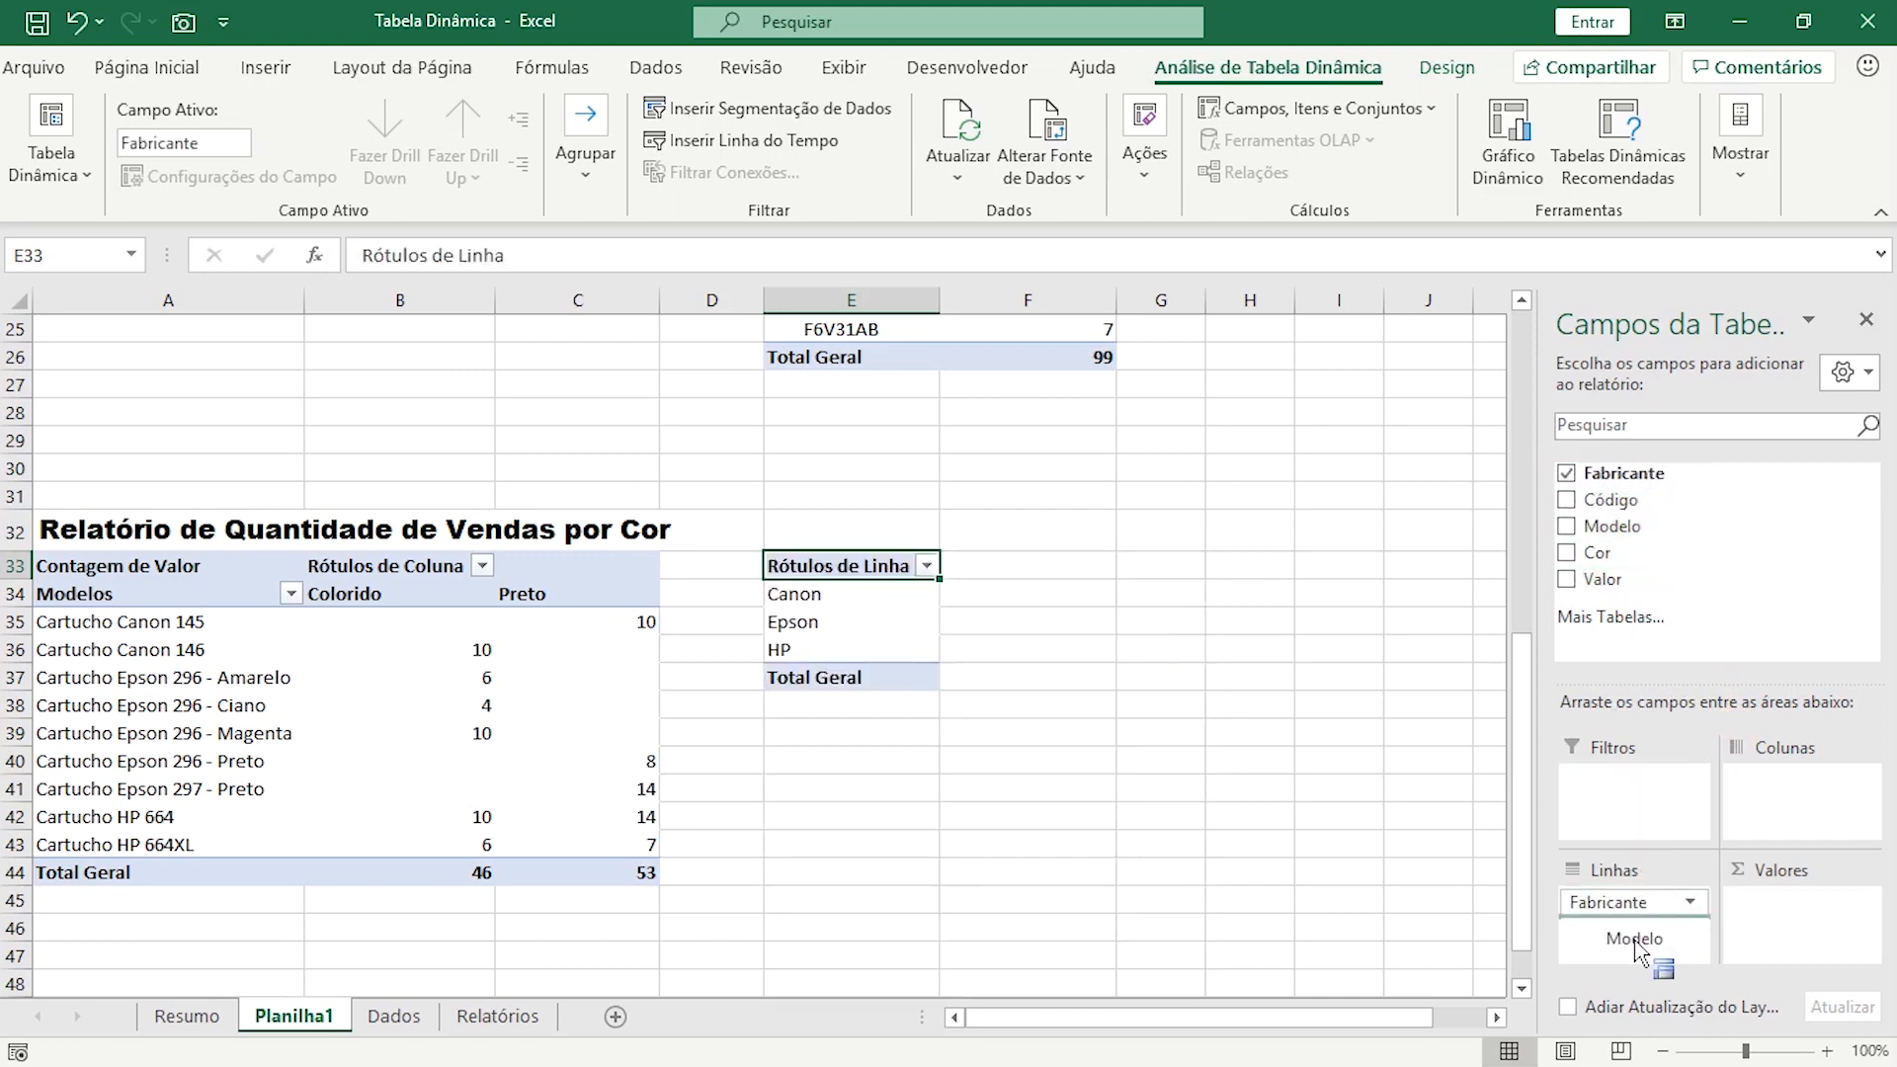
left_click_drag(1630, 550, 1791, 790)
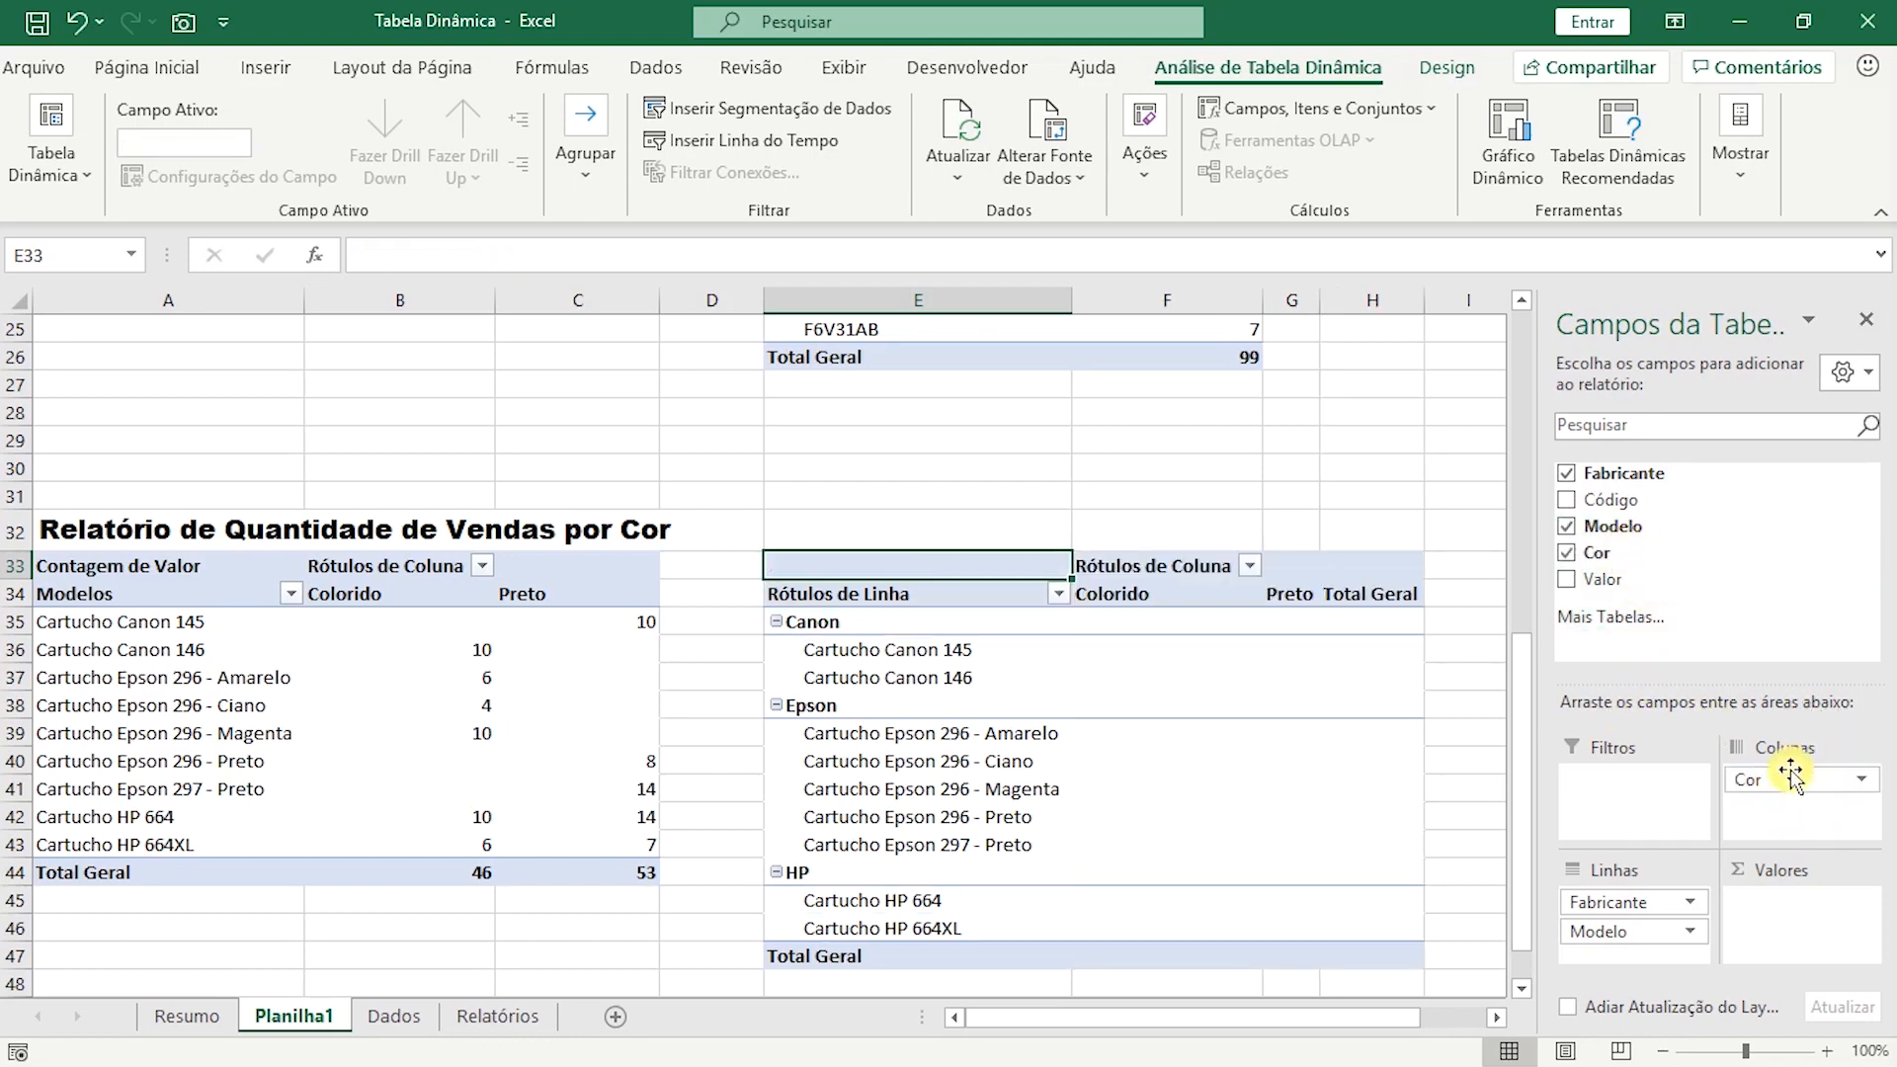
left_click_drag(1621, 579, 1802, 914)
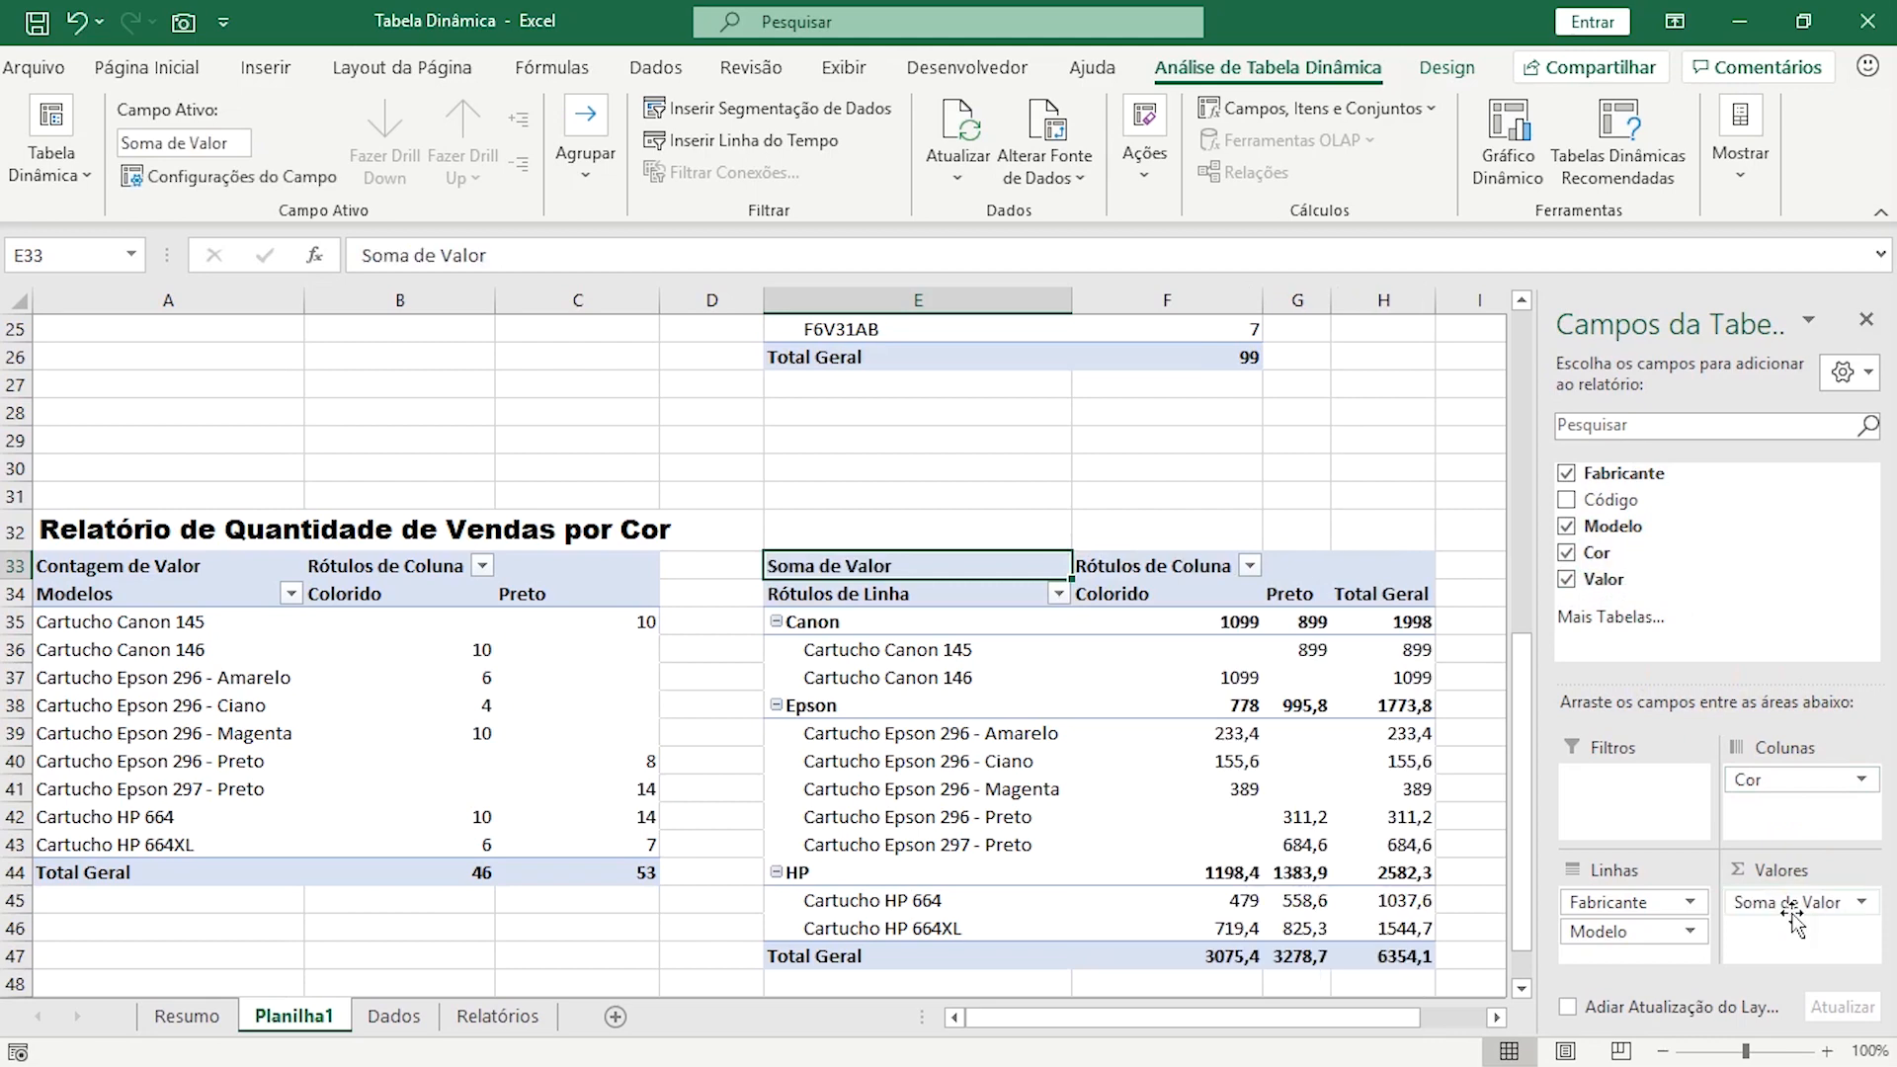
left_click_drag(1613, 502, 1598, 785)
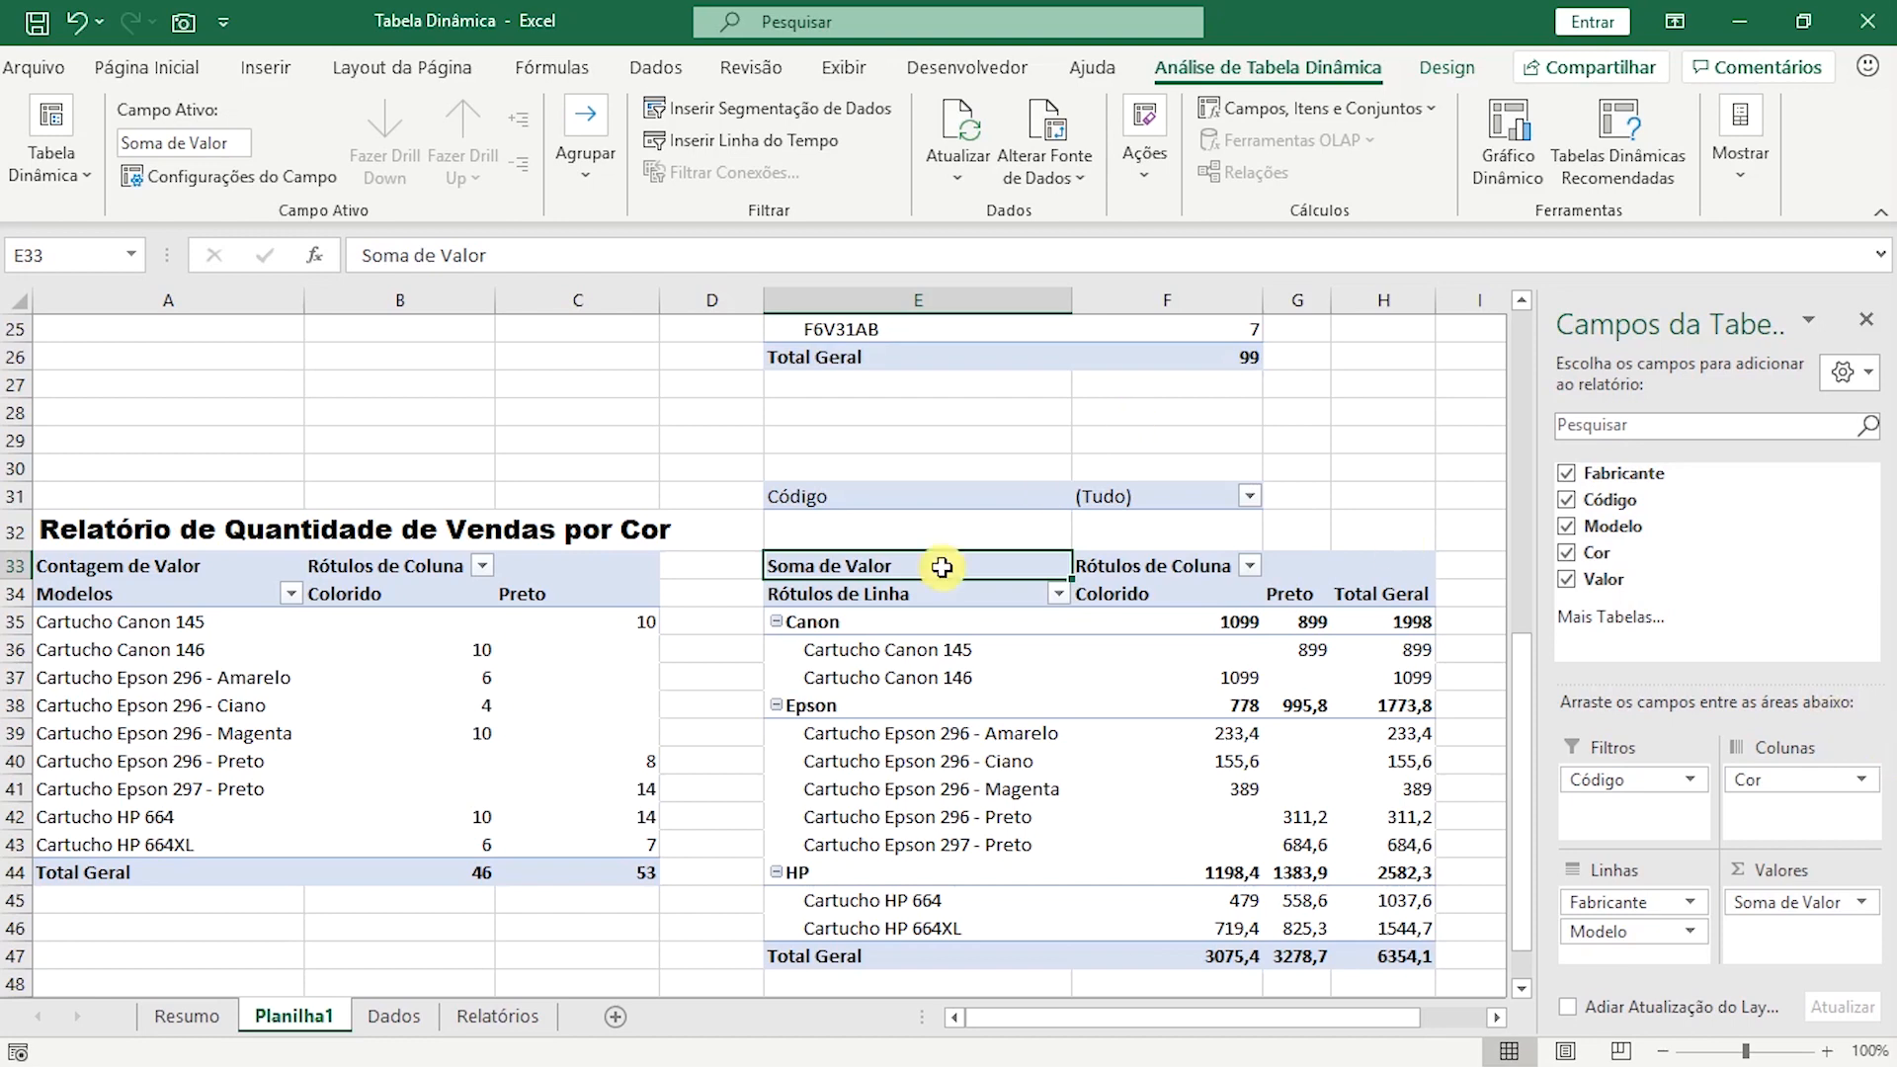
Copy the report title in A32 to cell E30, above the sixth pivot table's Código filter.
scroll(940, 563, "up", 2)
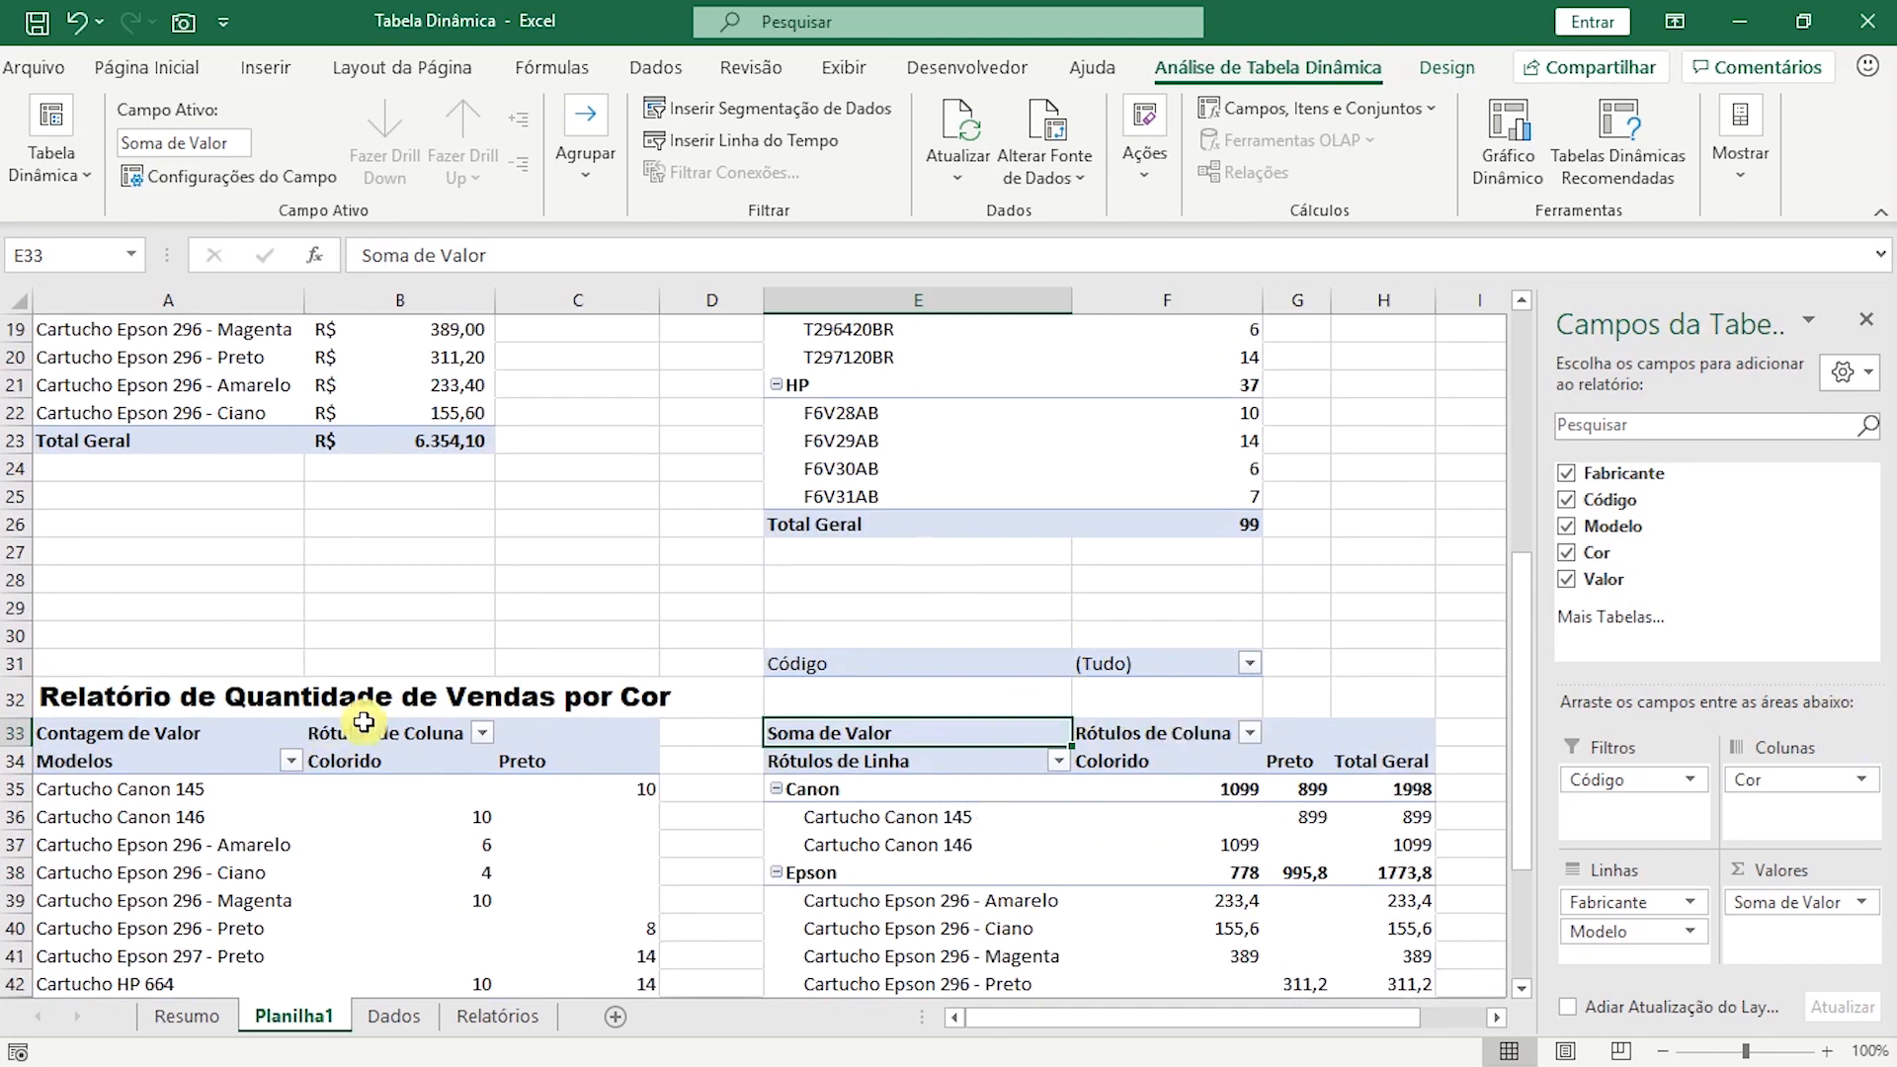
left_click(92, 696)
key("ctrl+c")
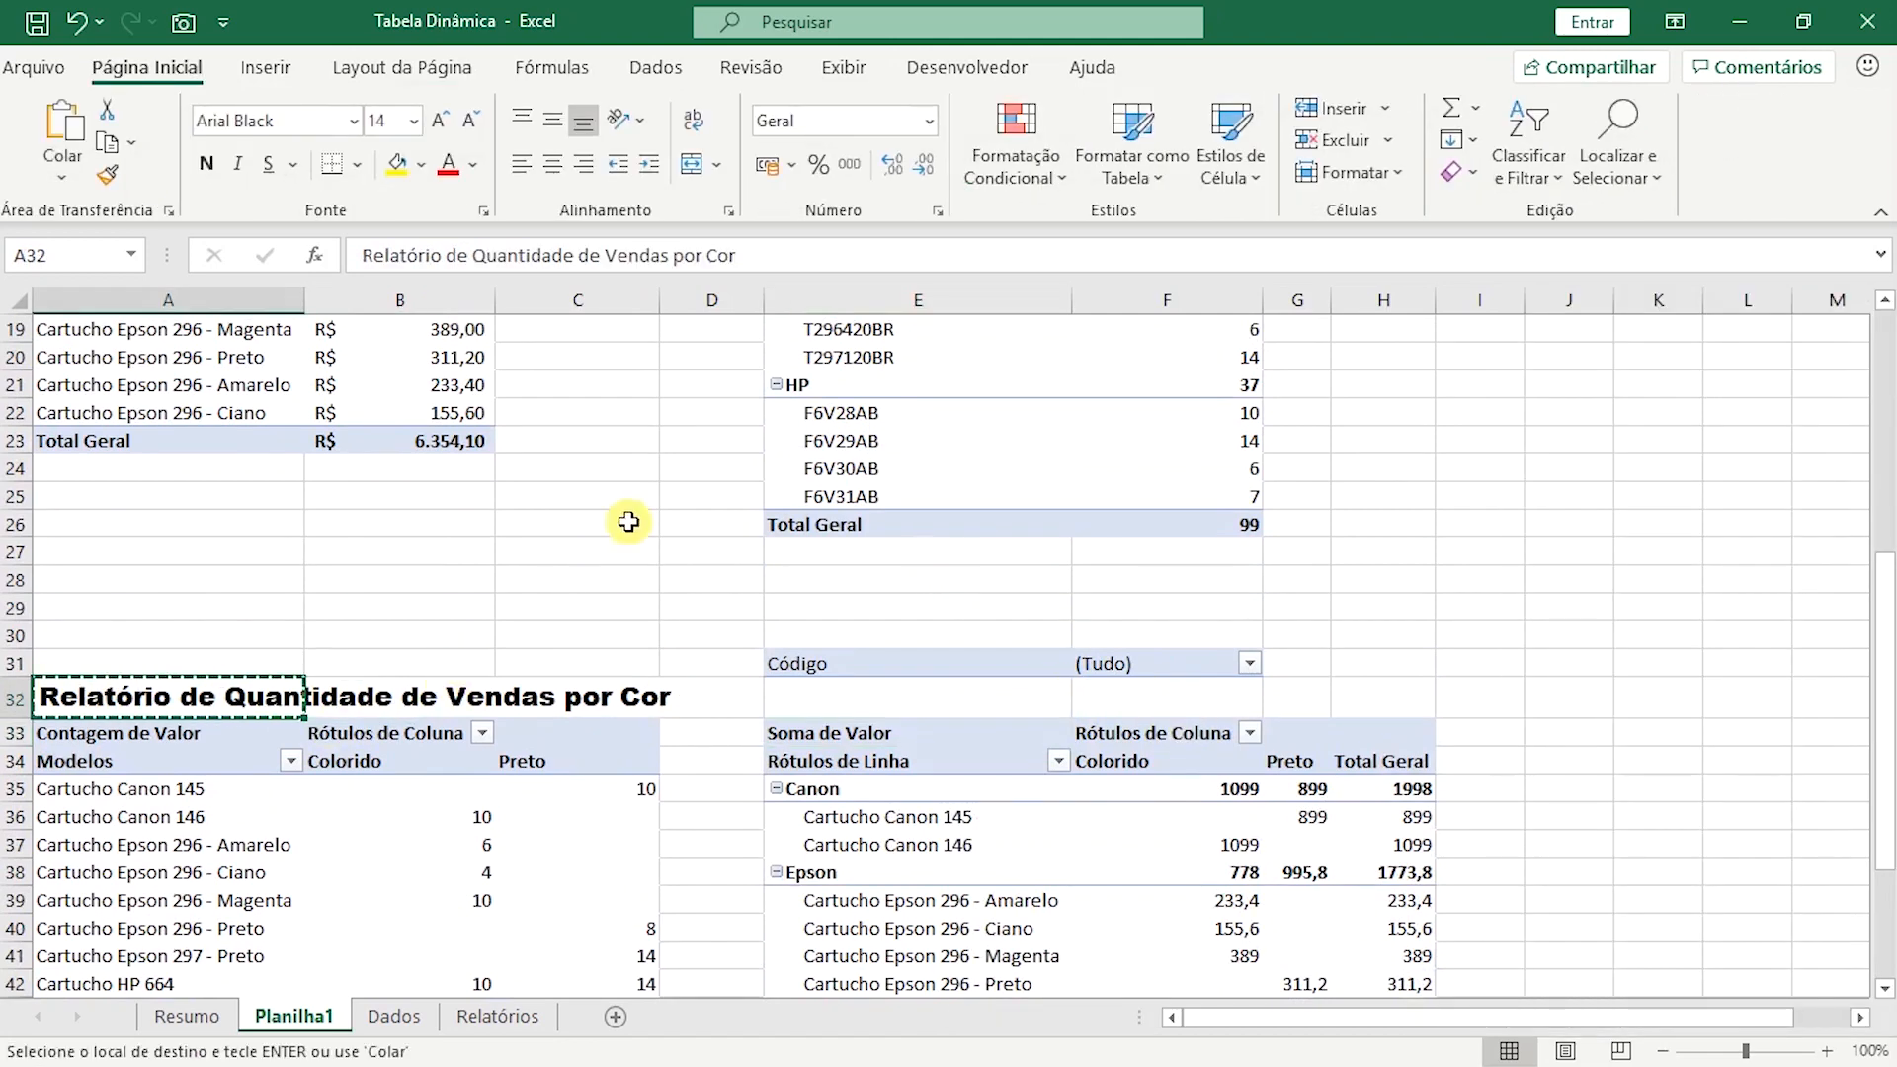
left_click(805, 632)
key("ctrl+v")
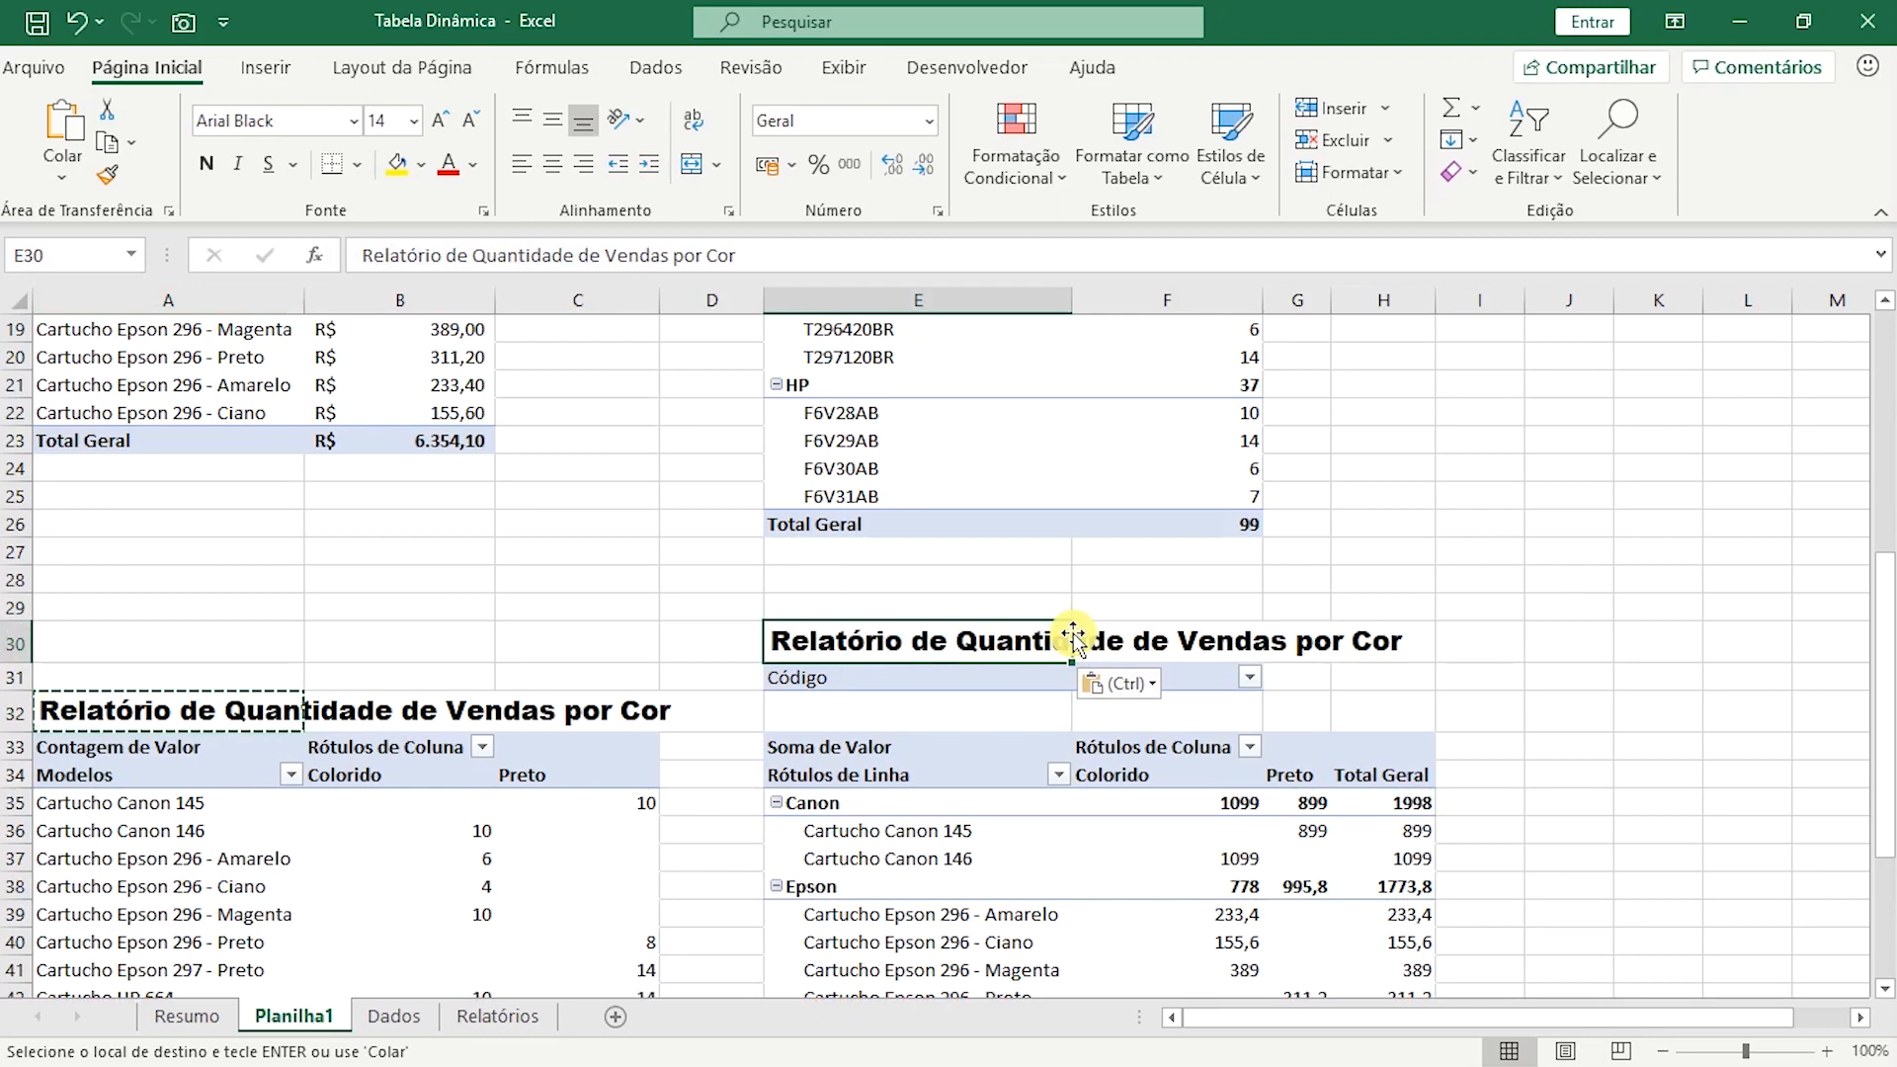
Change the title in E30 to "Preço Médio de Vendas por Produto".
type("Pr")
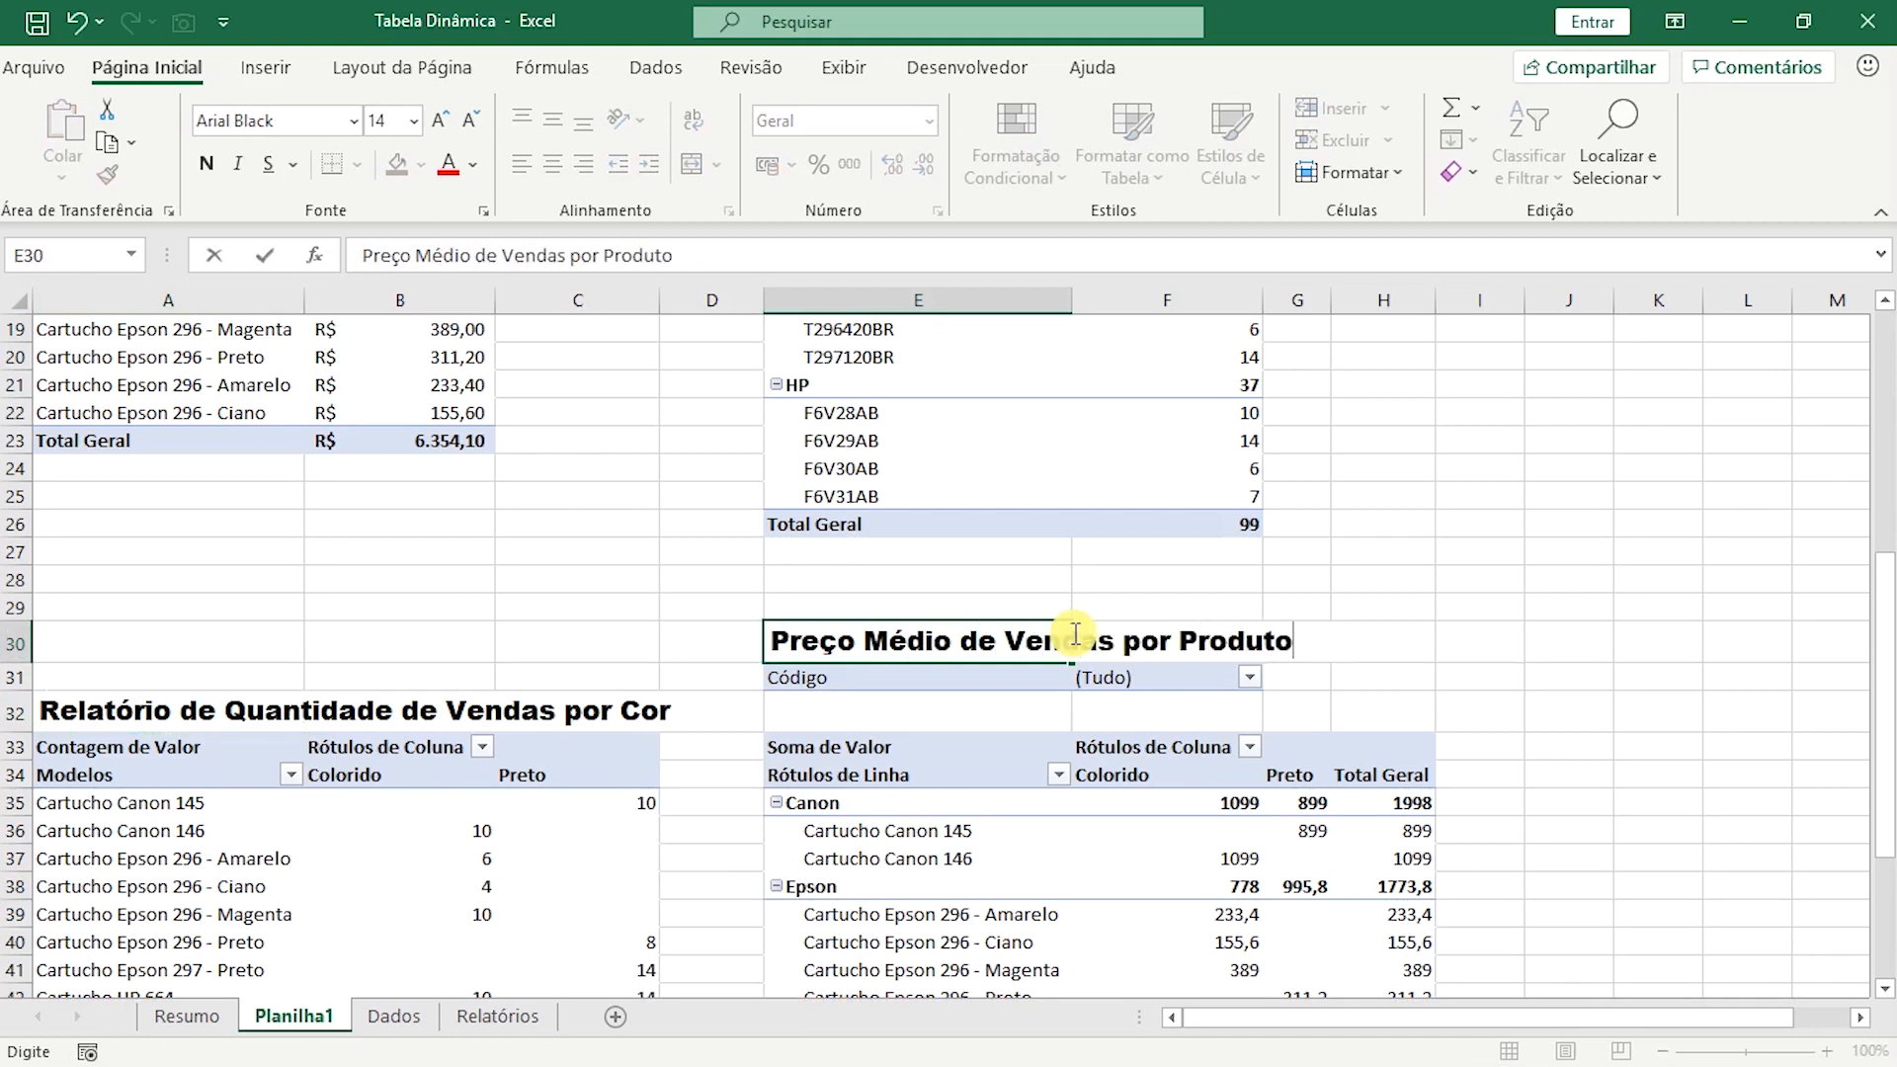
left_click(1660, 795)
scroll(849, 583, "down", 2)
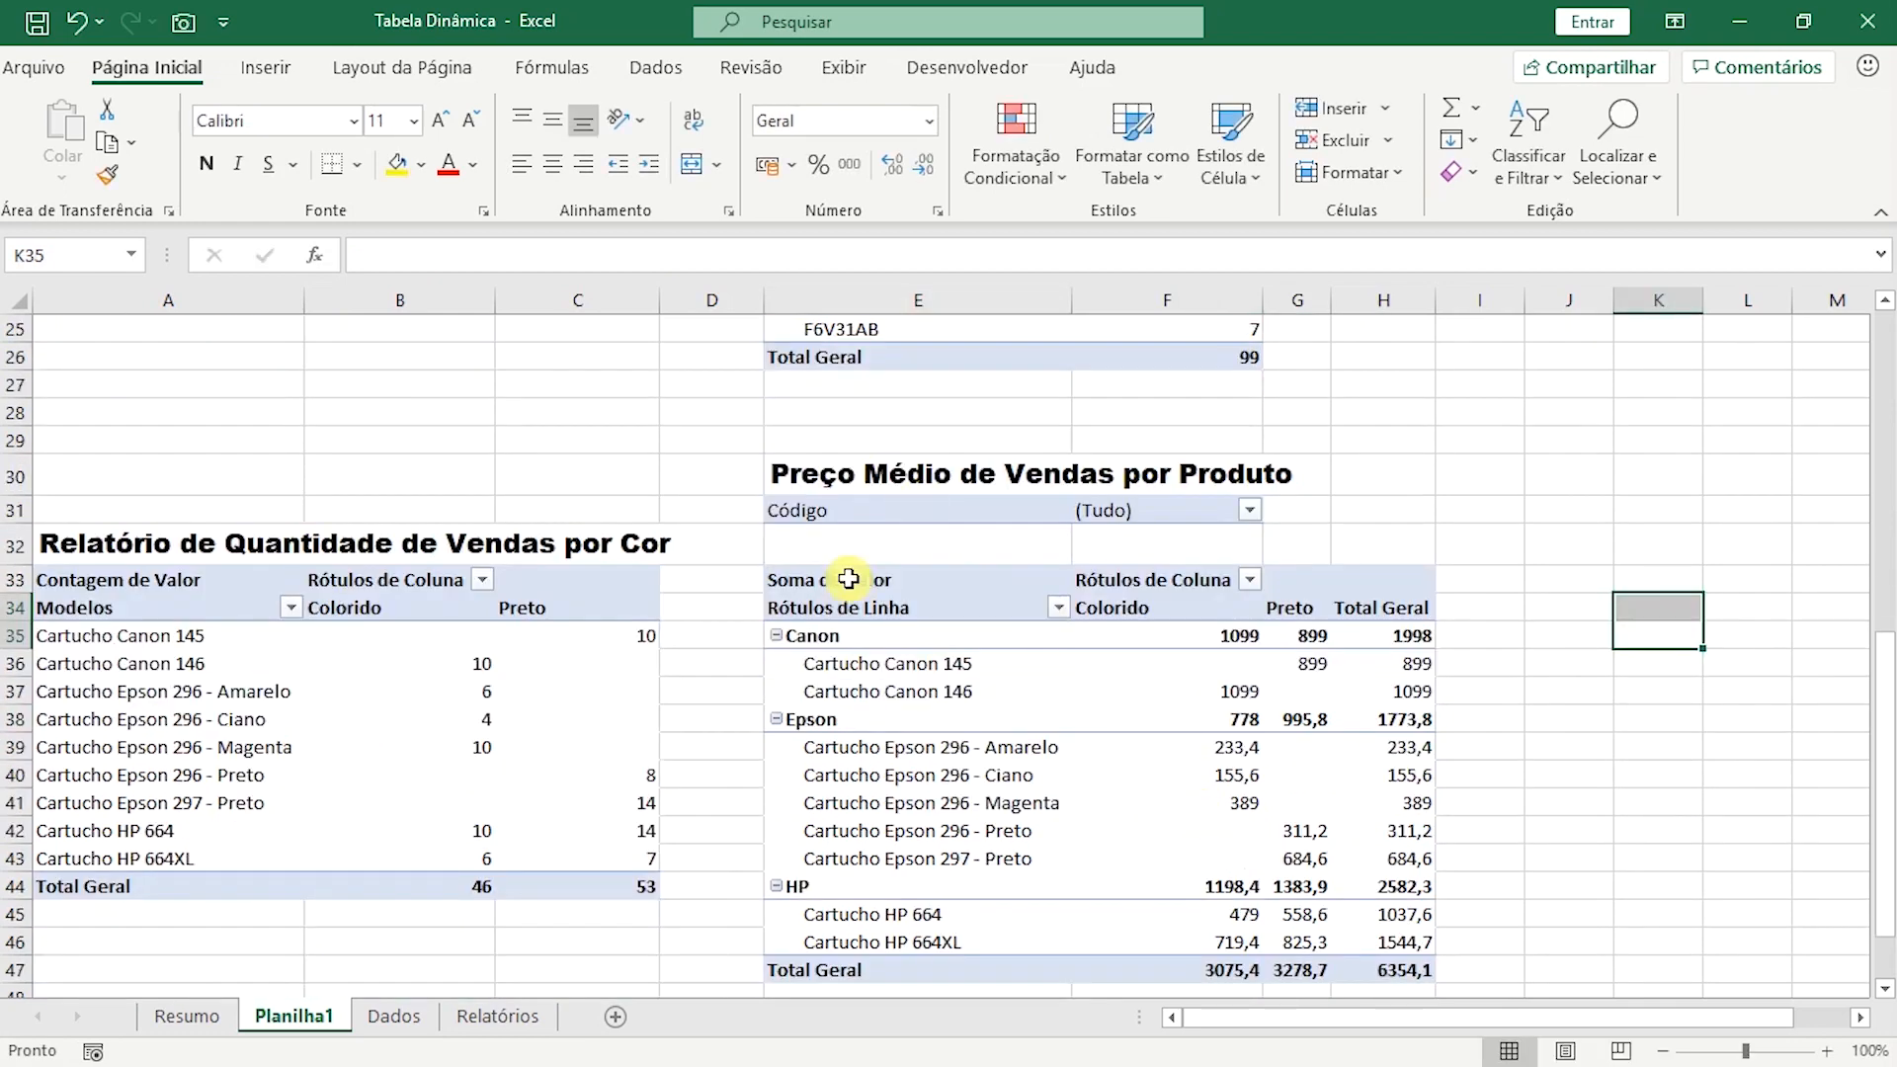
Look over the sixth pivot table's manufacturer groups and format its values in F35:H47 as accounting currency in R$.
left_click(861, 515)
scroll(1211, 632, "down", 1)
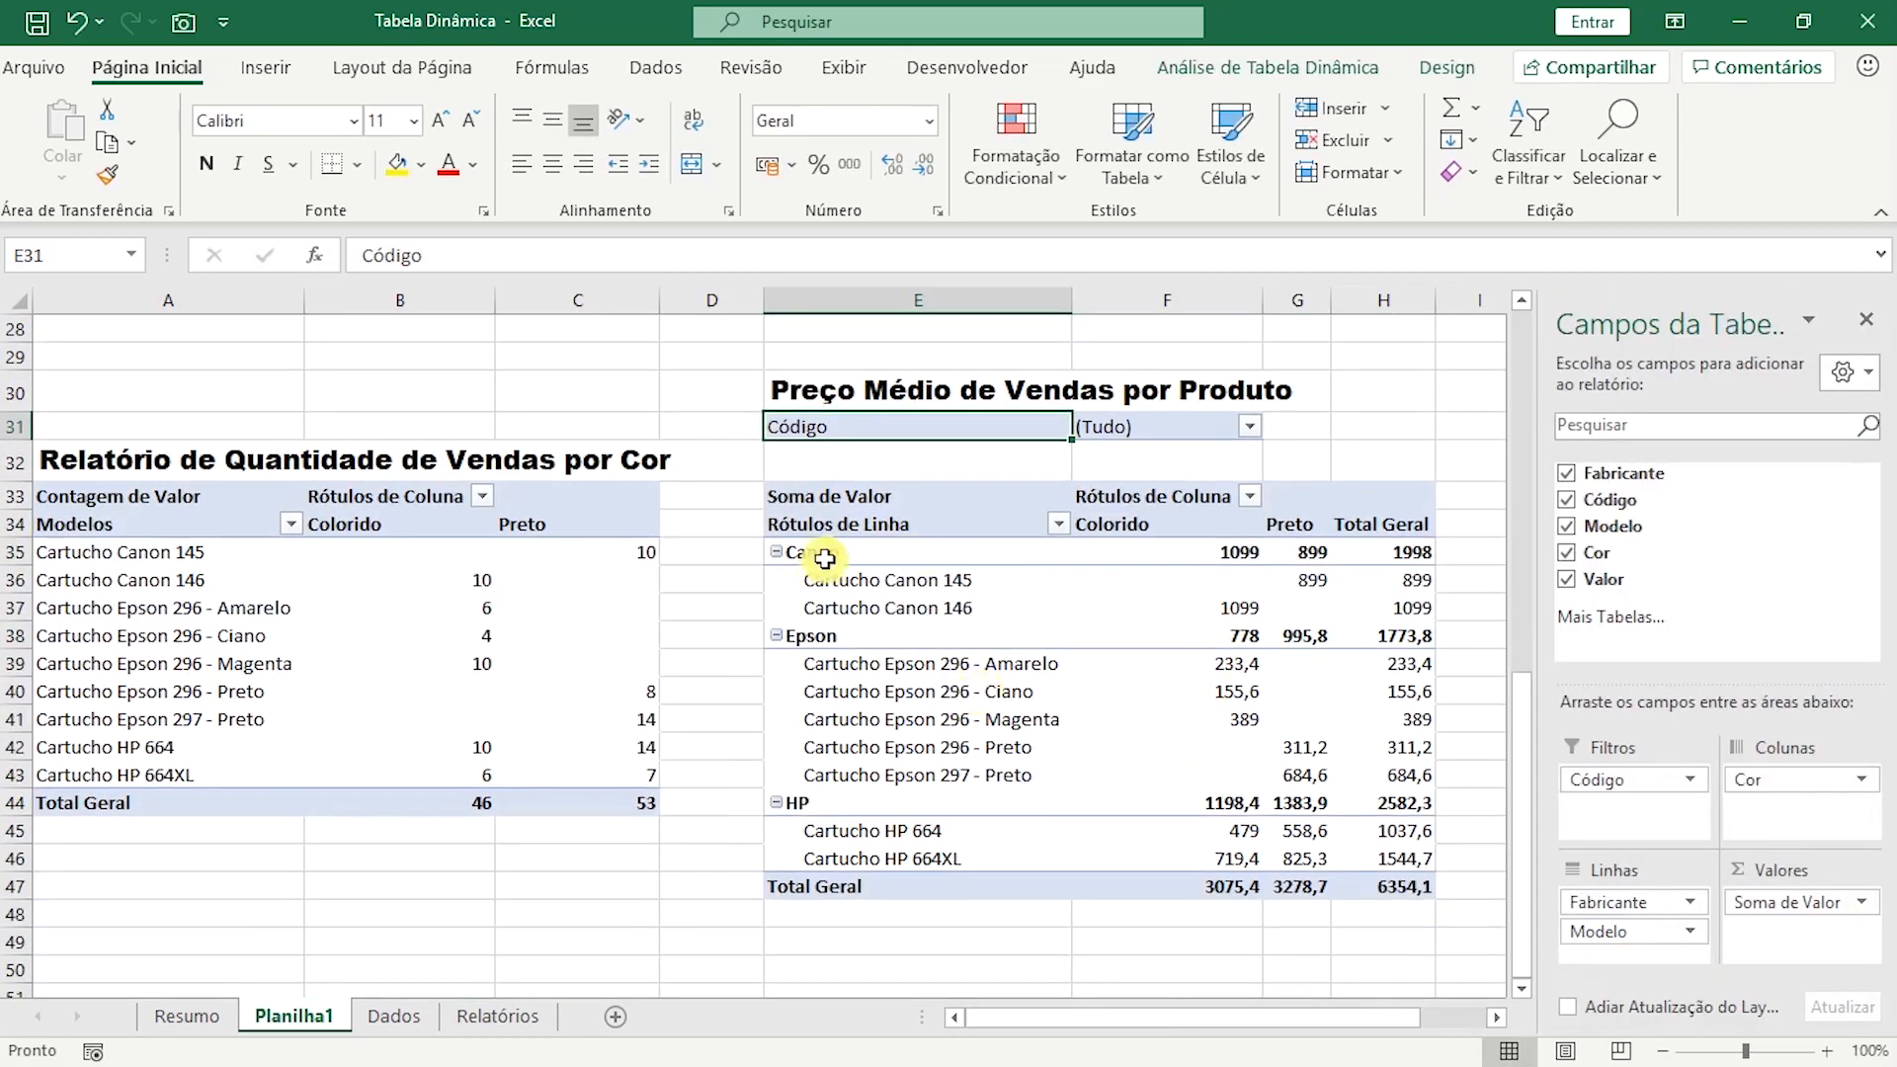
left_click(828, 554)
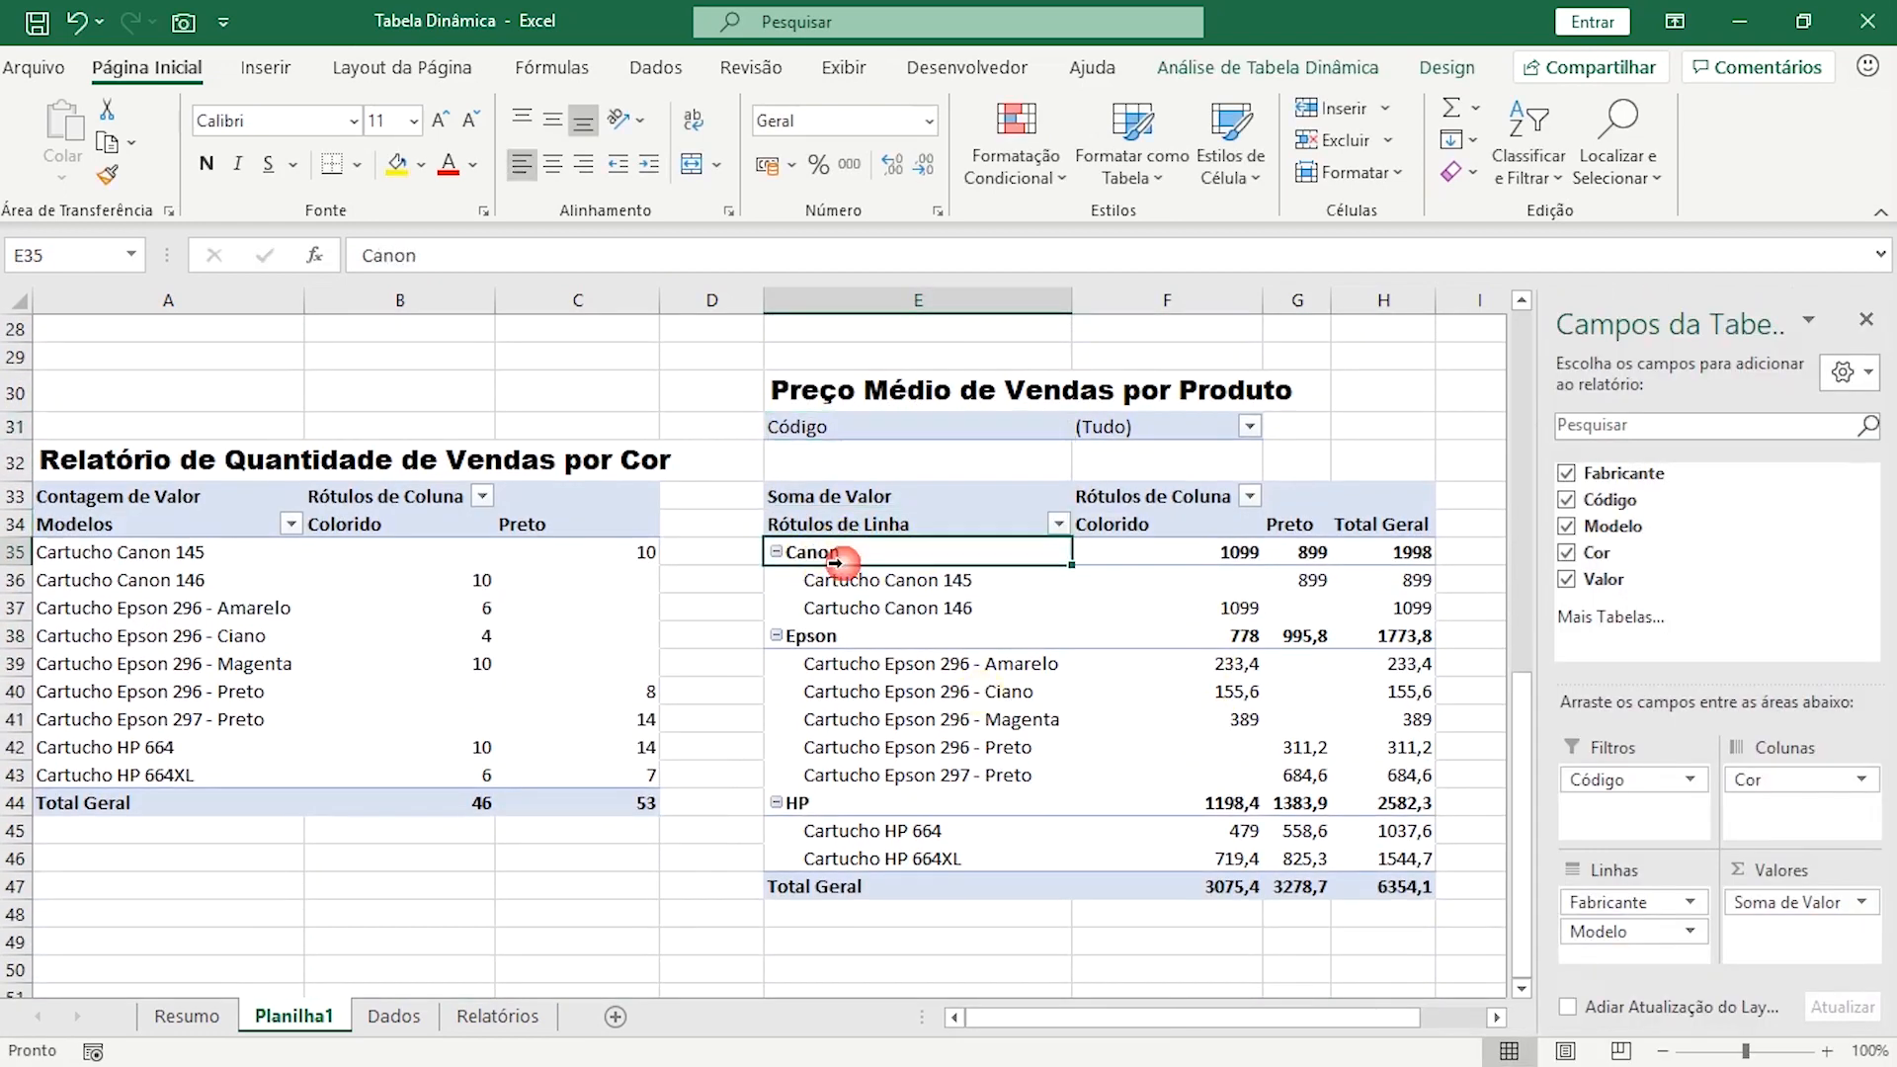
left_click(800, 649)
left_click(795, 802)
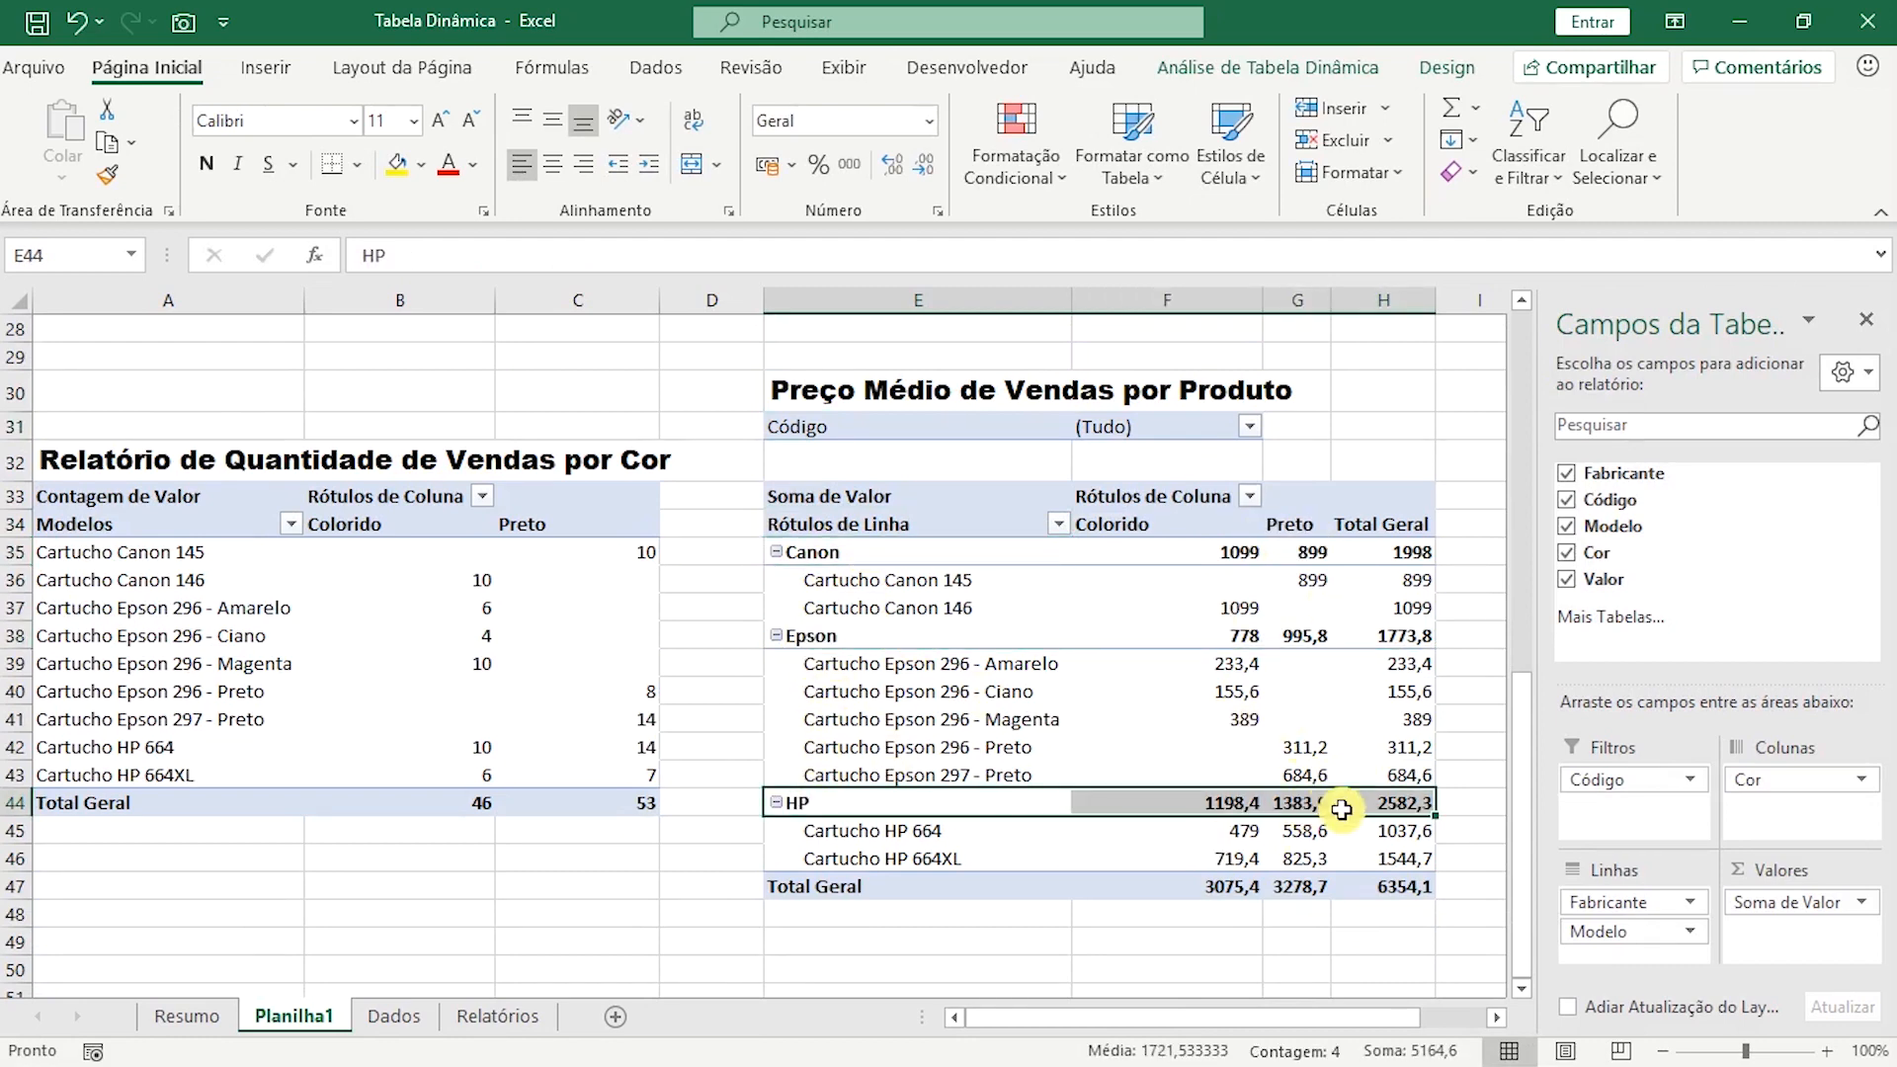
scroll(1339, 791, "down", 1)
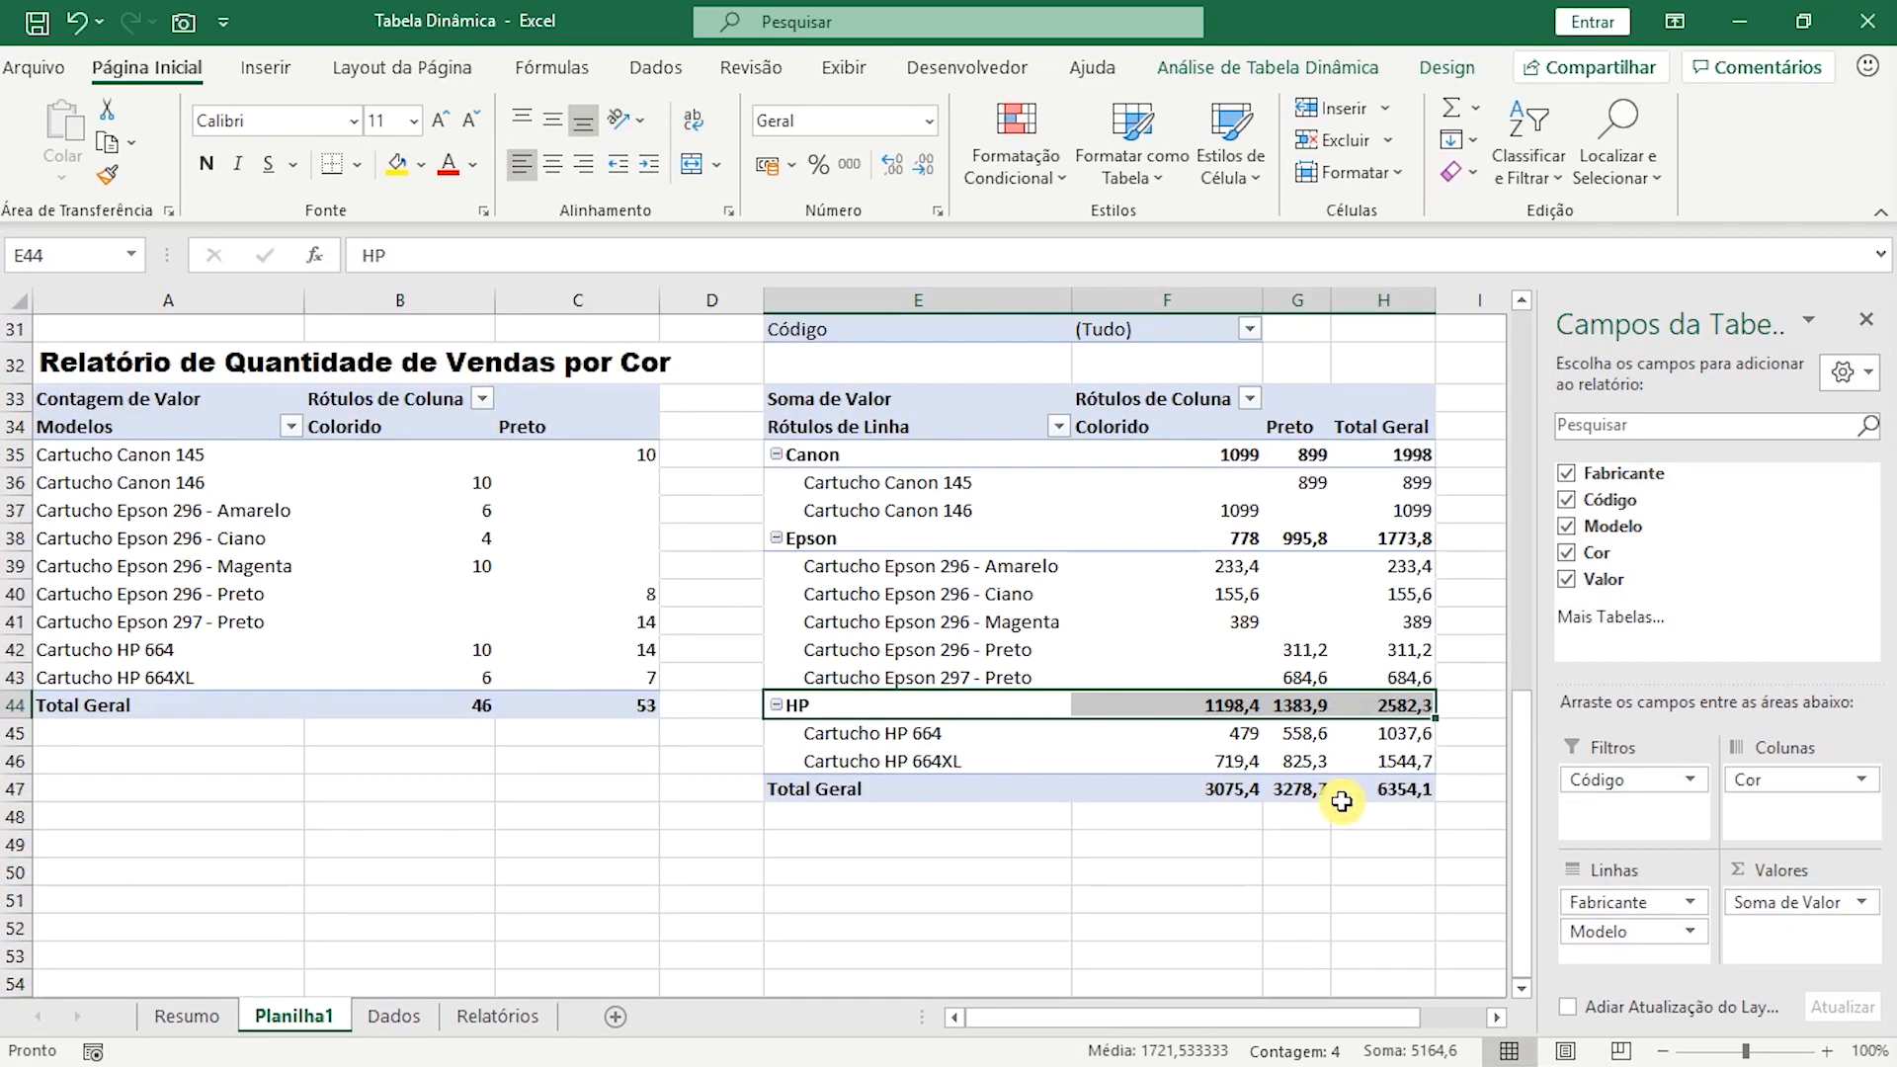
left_click(1204, 450)
left_click_drag(1250, 459, 1394, 787)
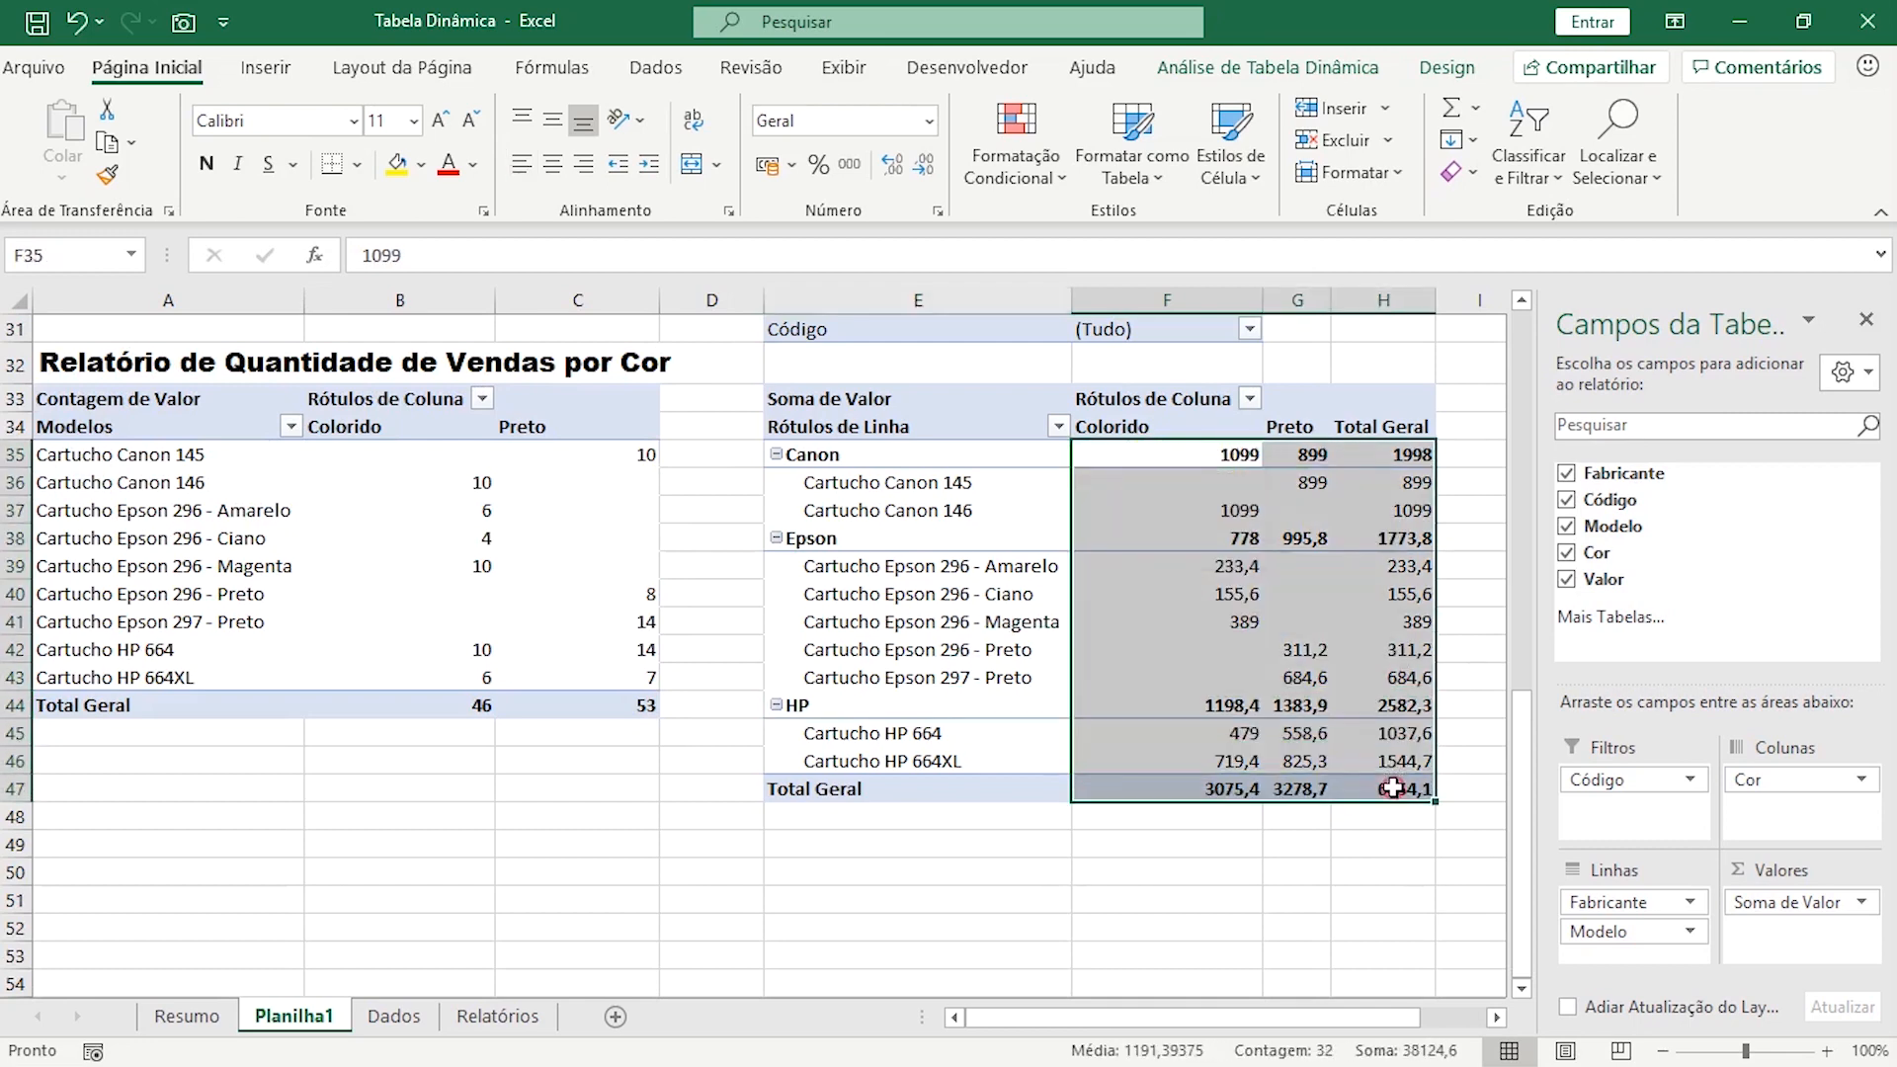
left_click(771, 166)
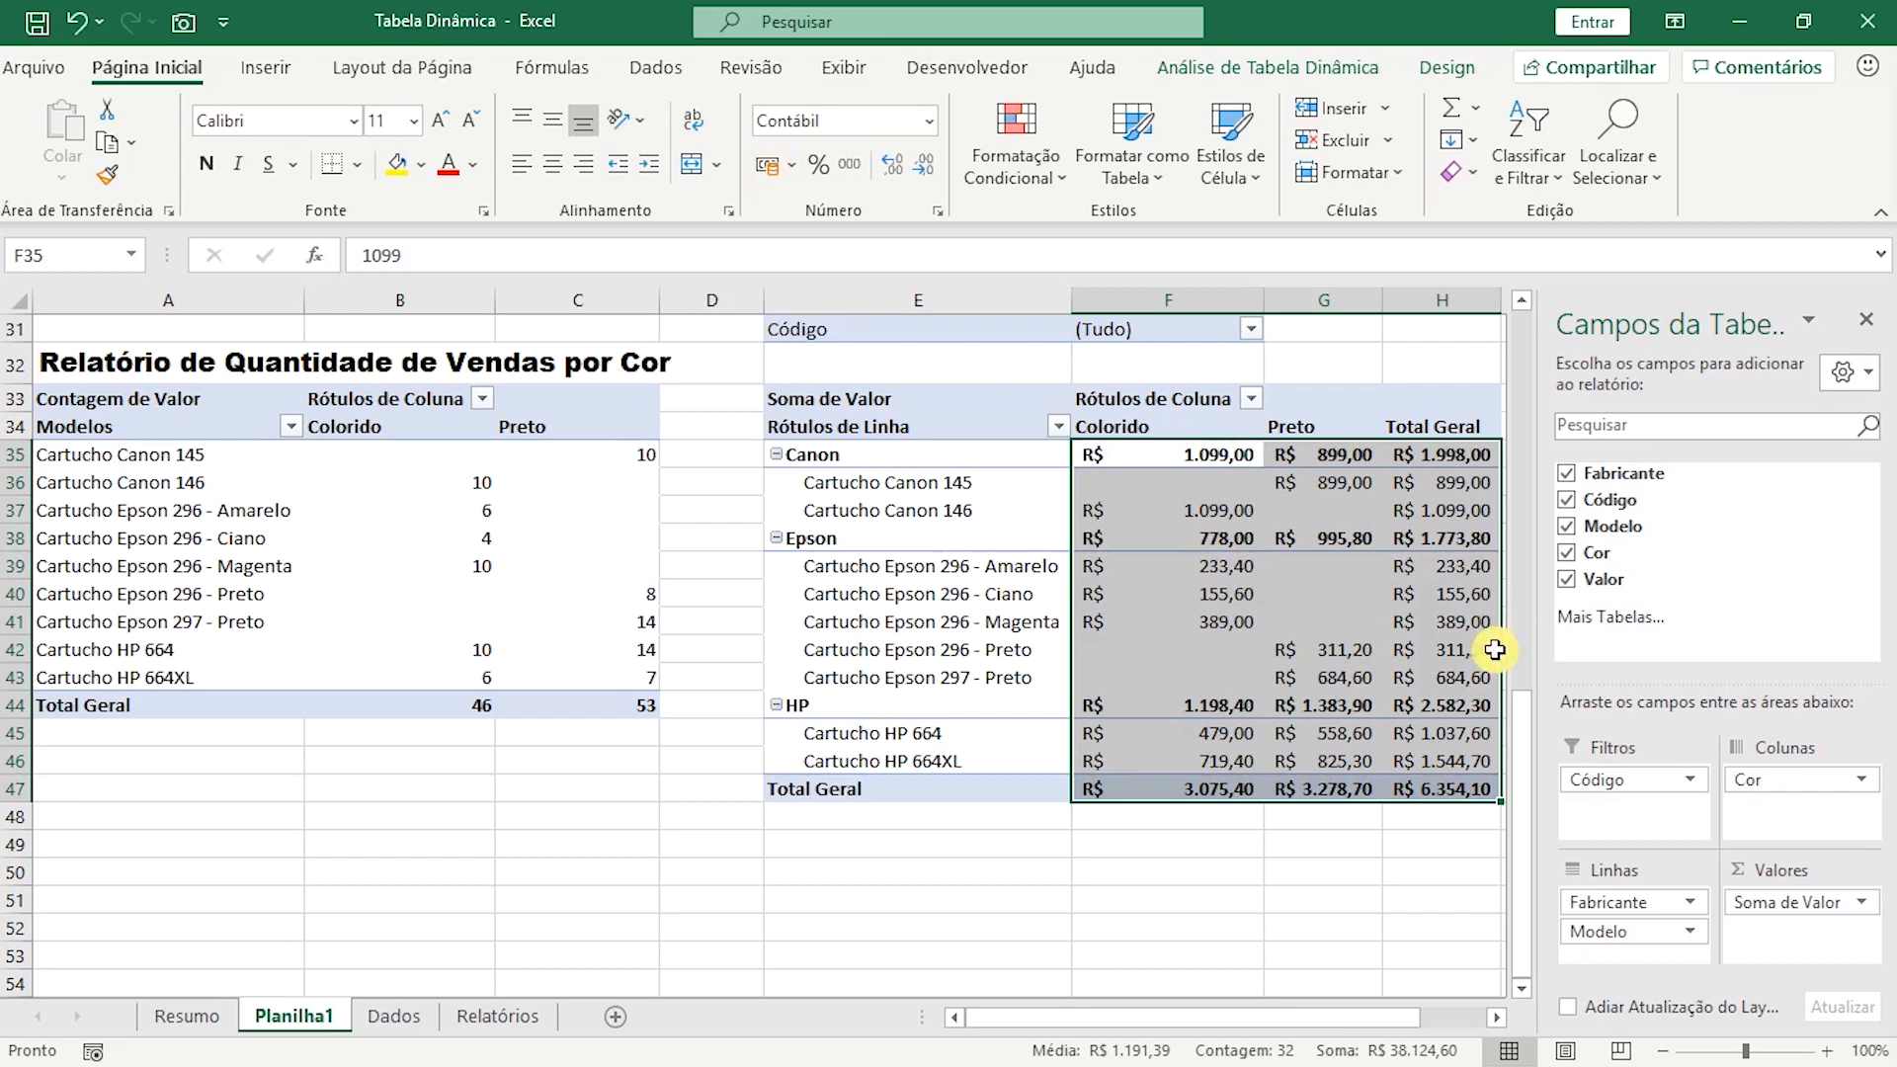
Turn off the sixth pivot table's grand totals for both rows and columns.
left_click(1483, 478)
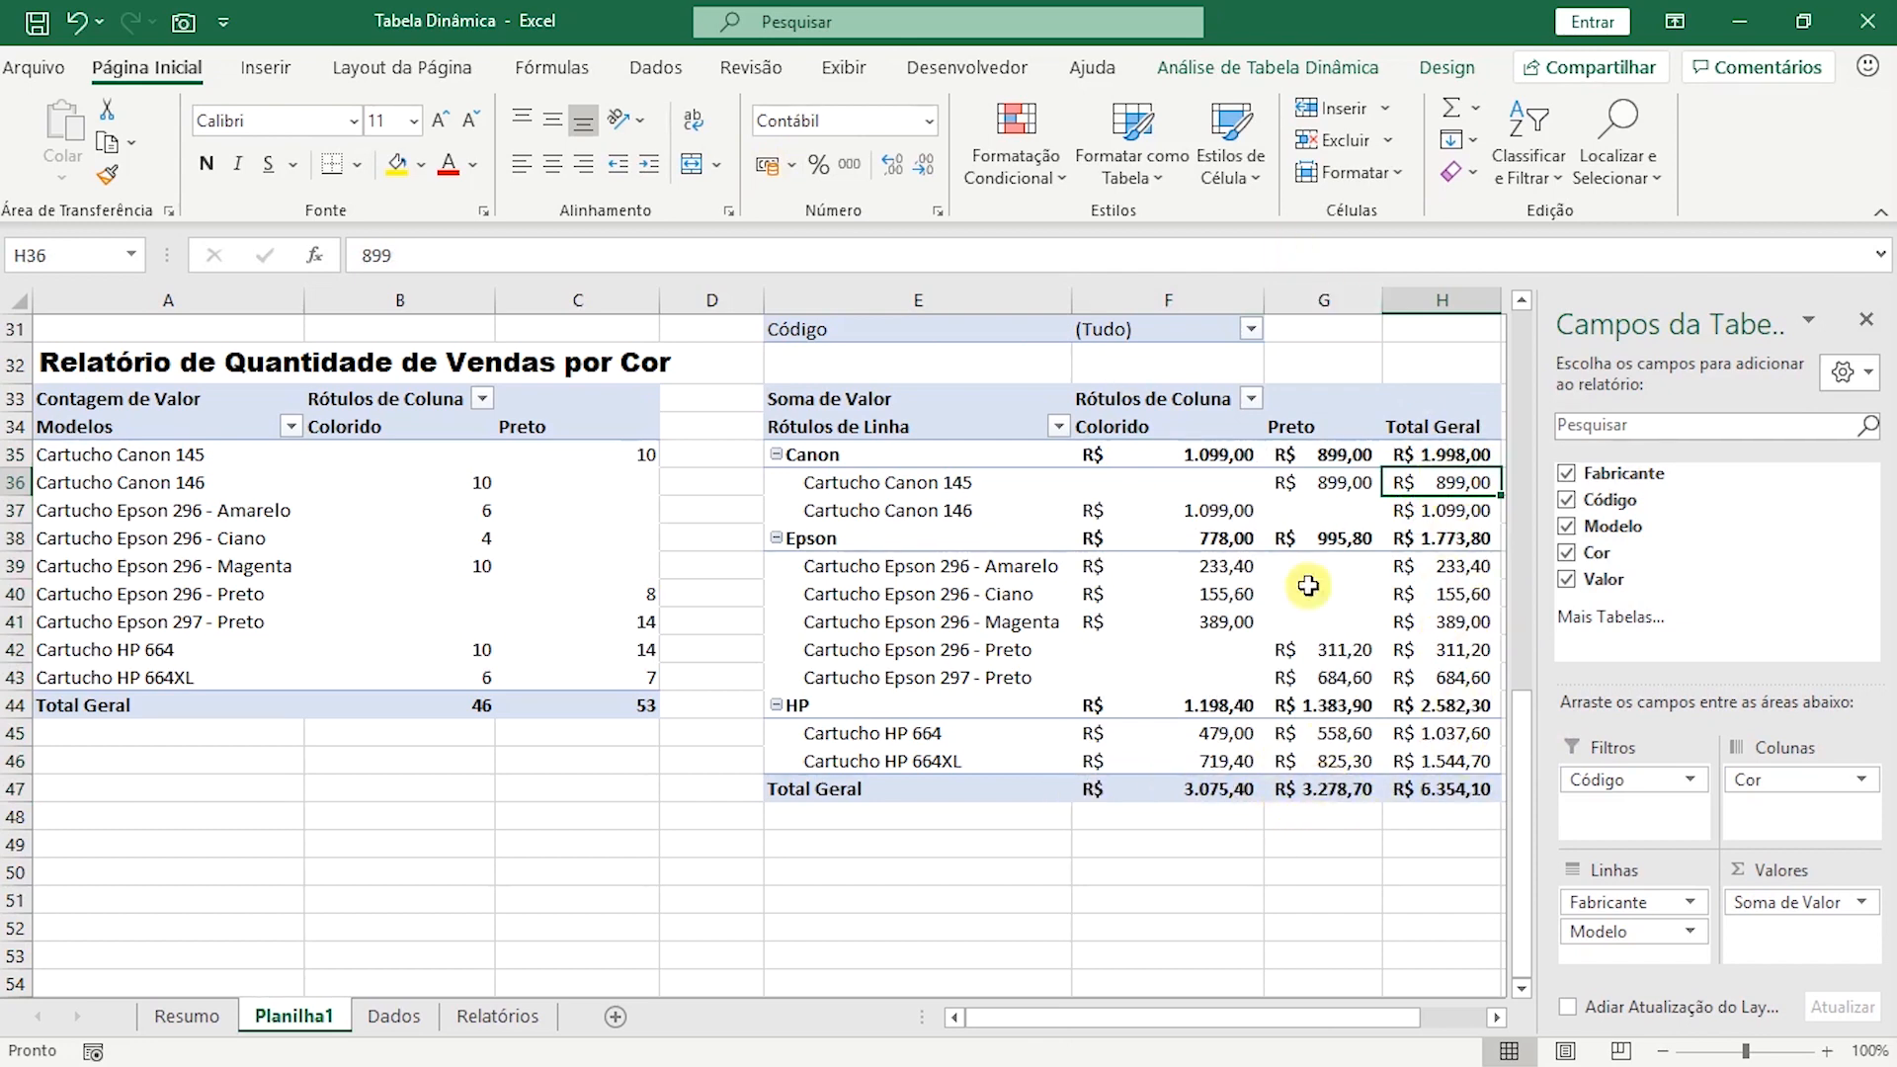
left_click(1431, 599)
left_click(1278, 609)
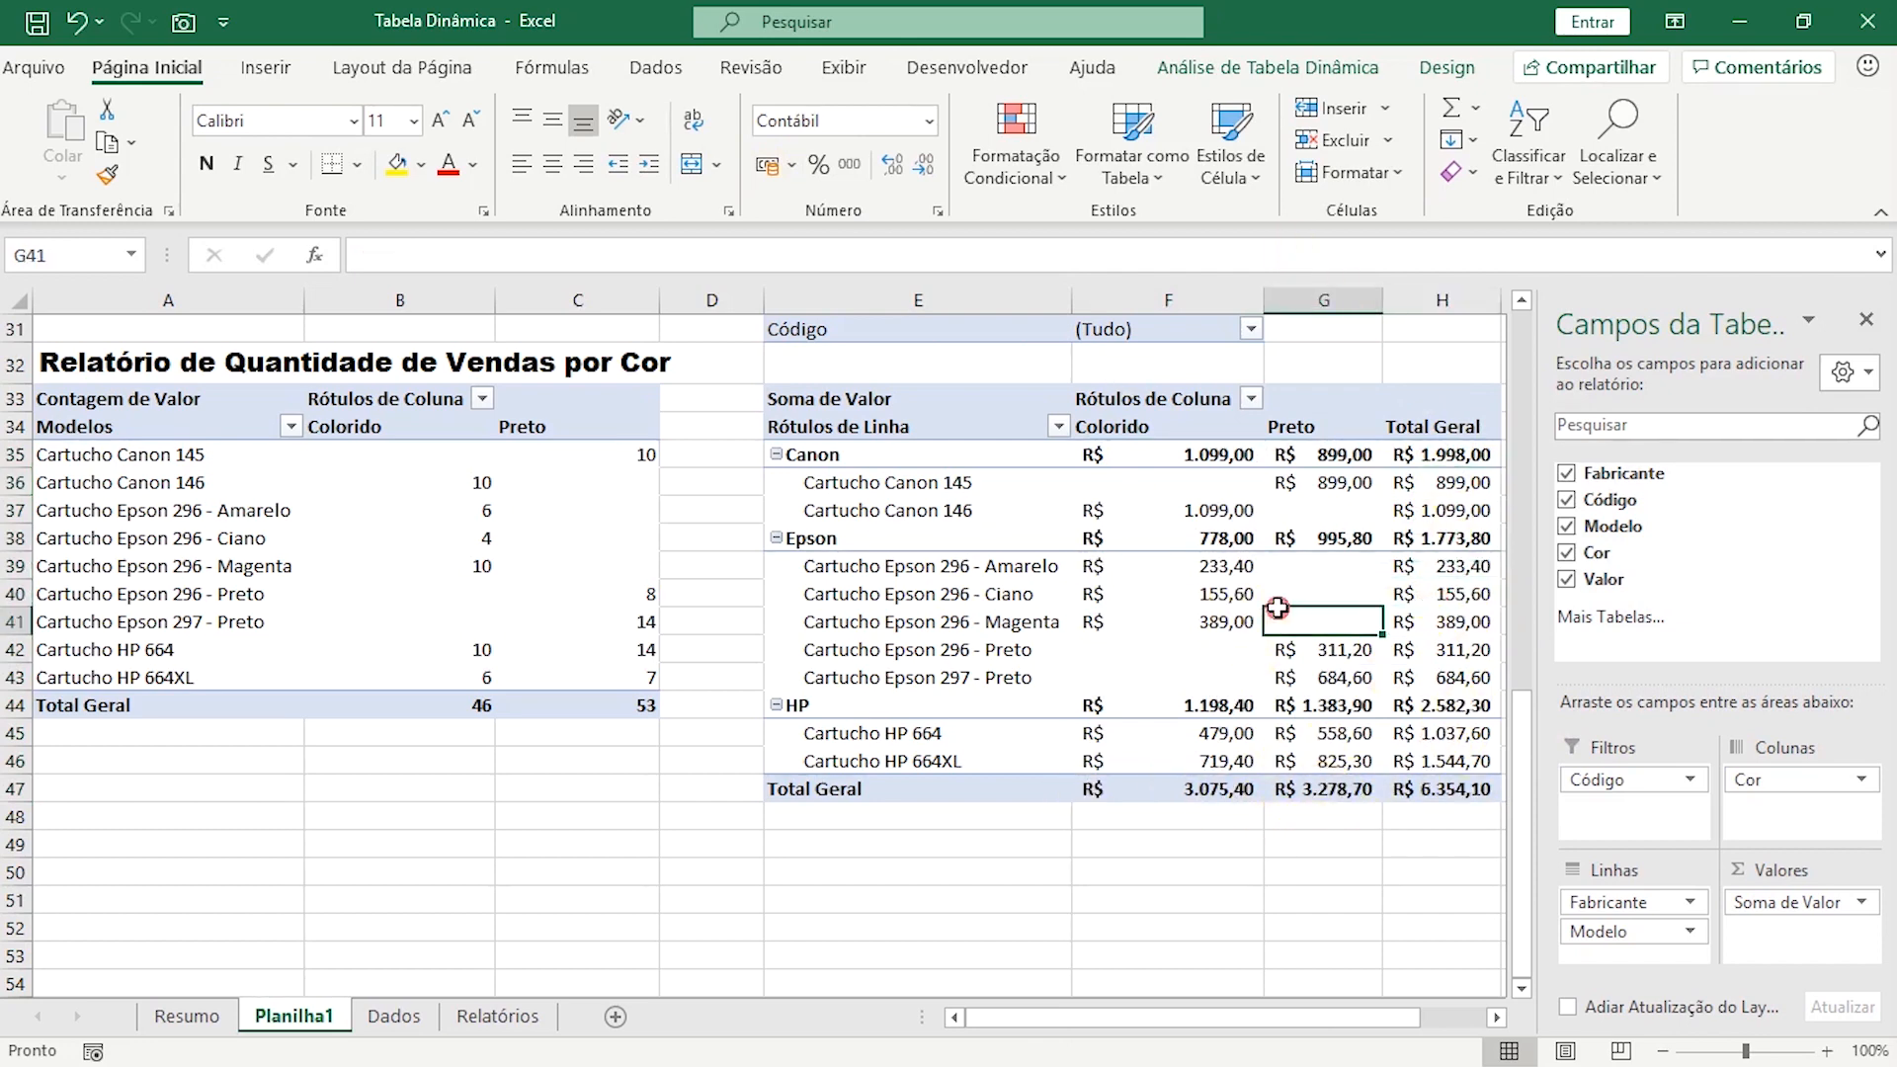
left_click(1447, 69)
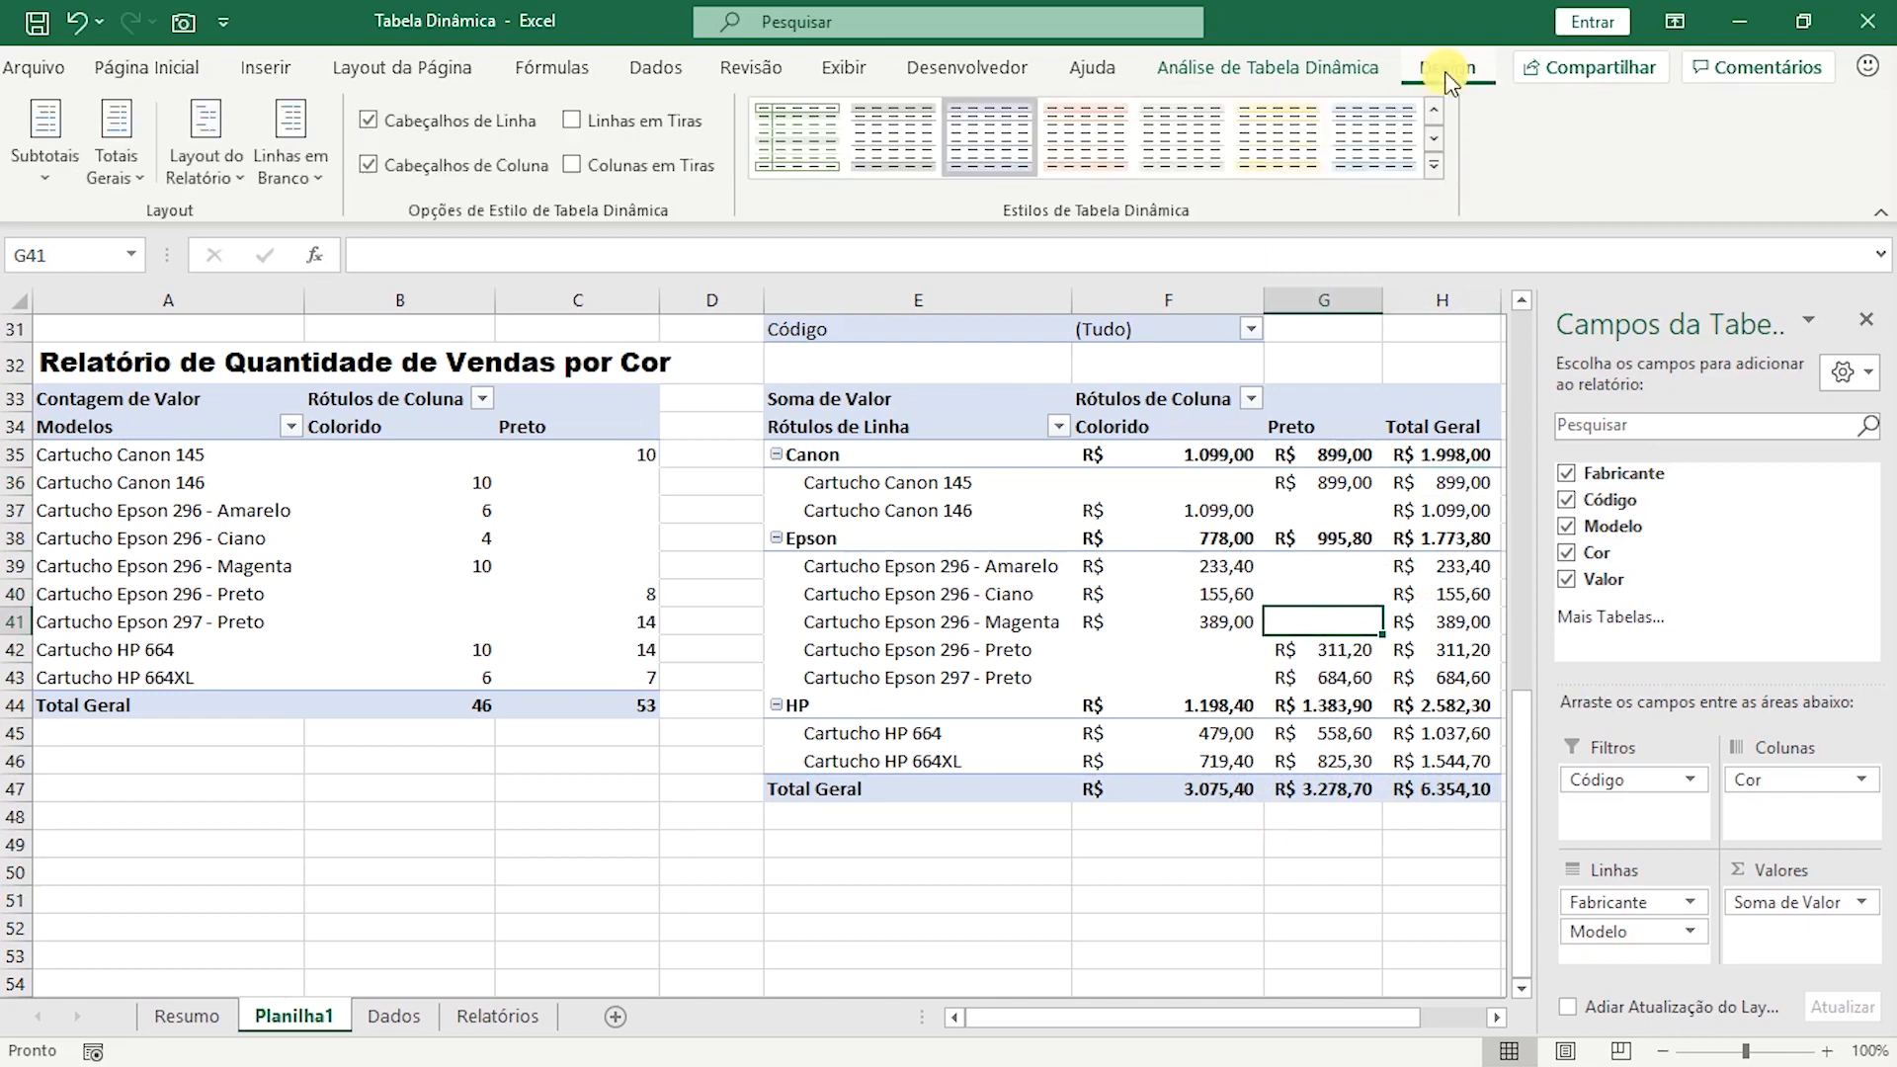
left_click(117, 178)
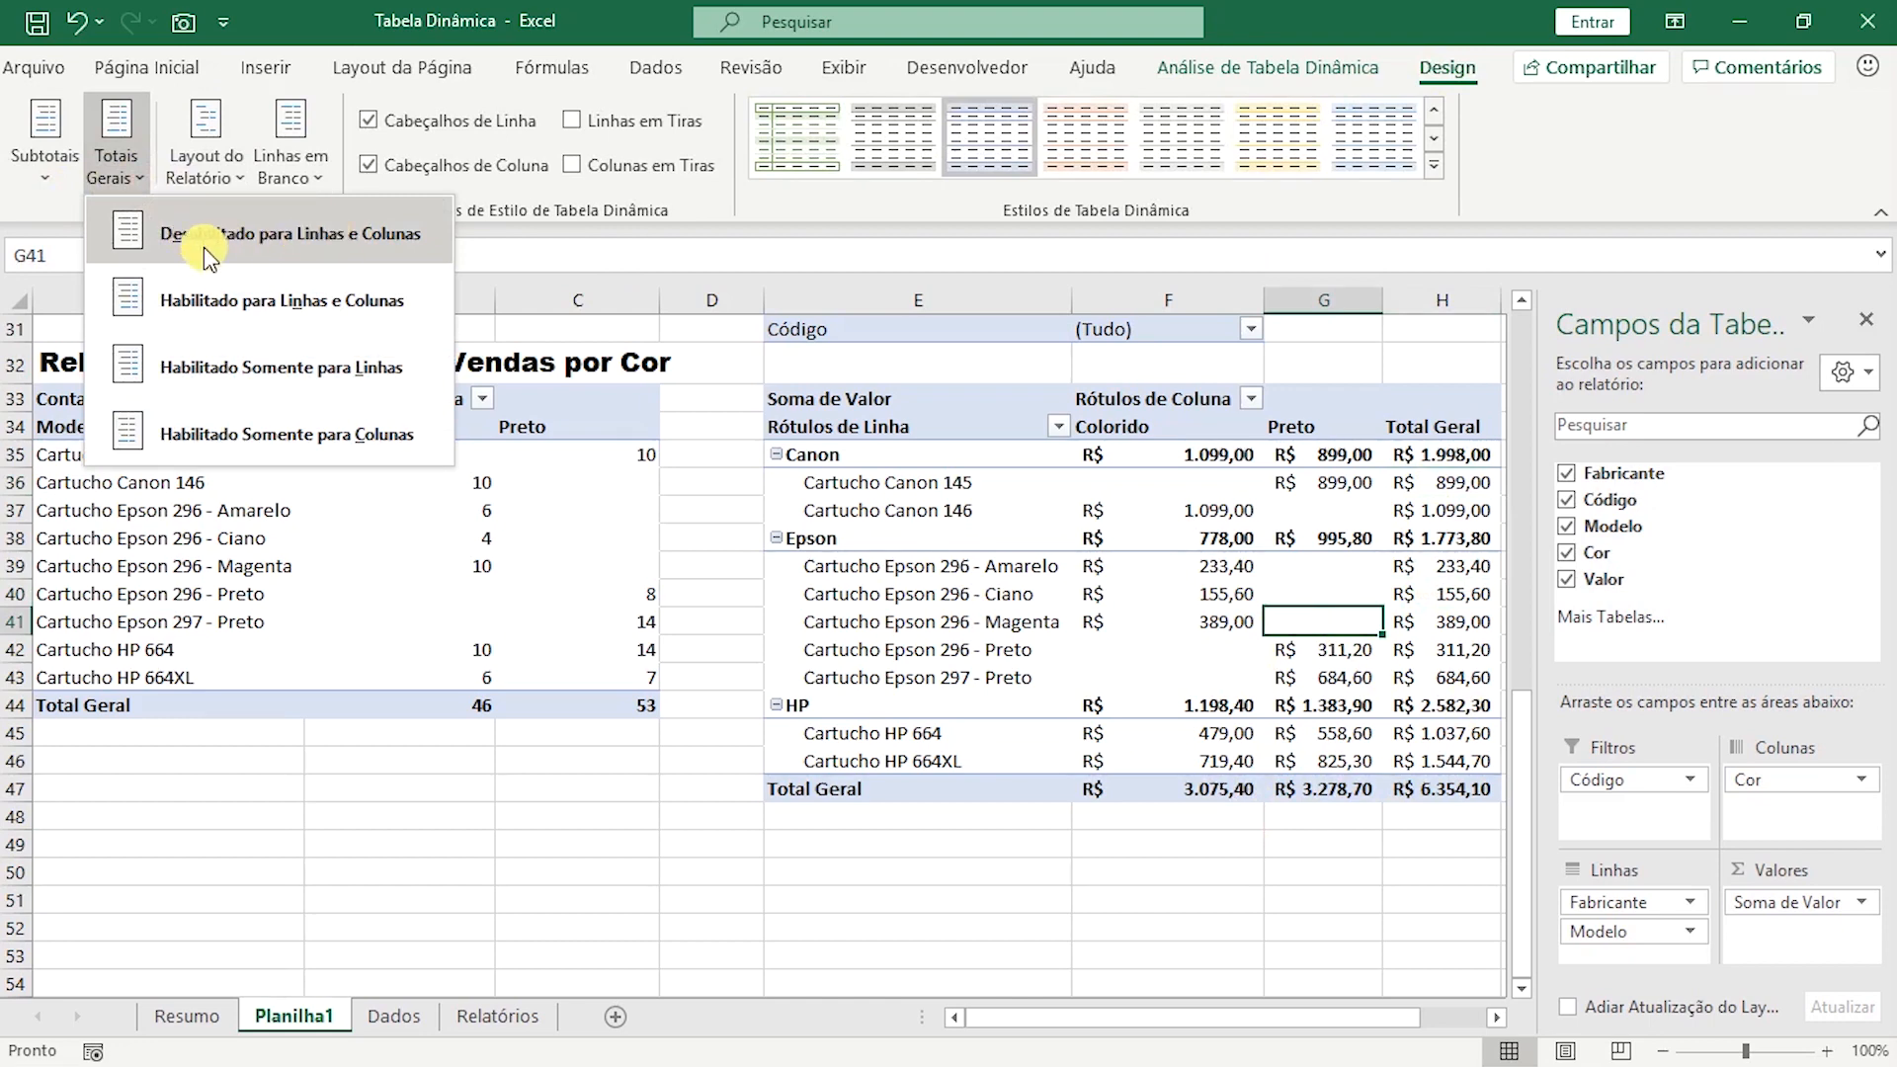
left_click(340, 243)
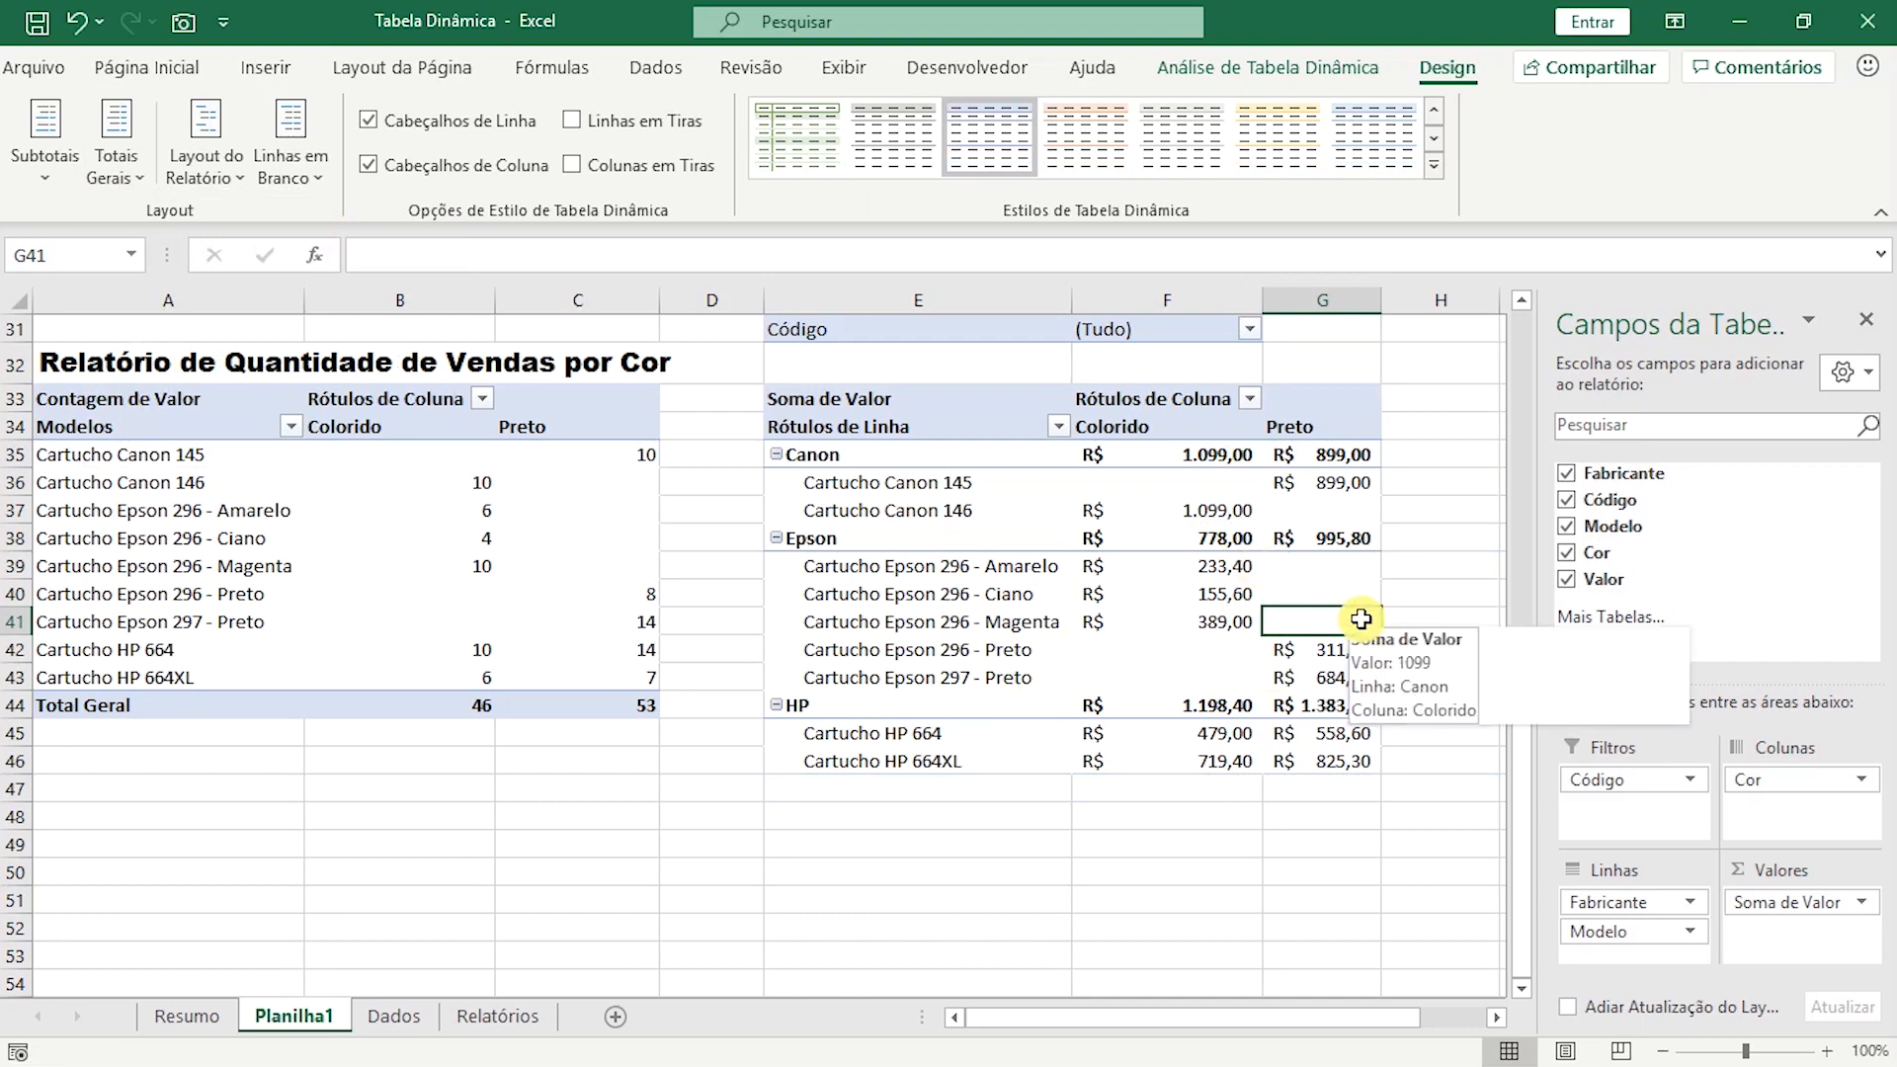
Summarize the Valor field of the sixth pivot table by Média instead of Soma.
left_click(1220, 533)
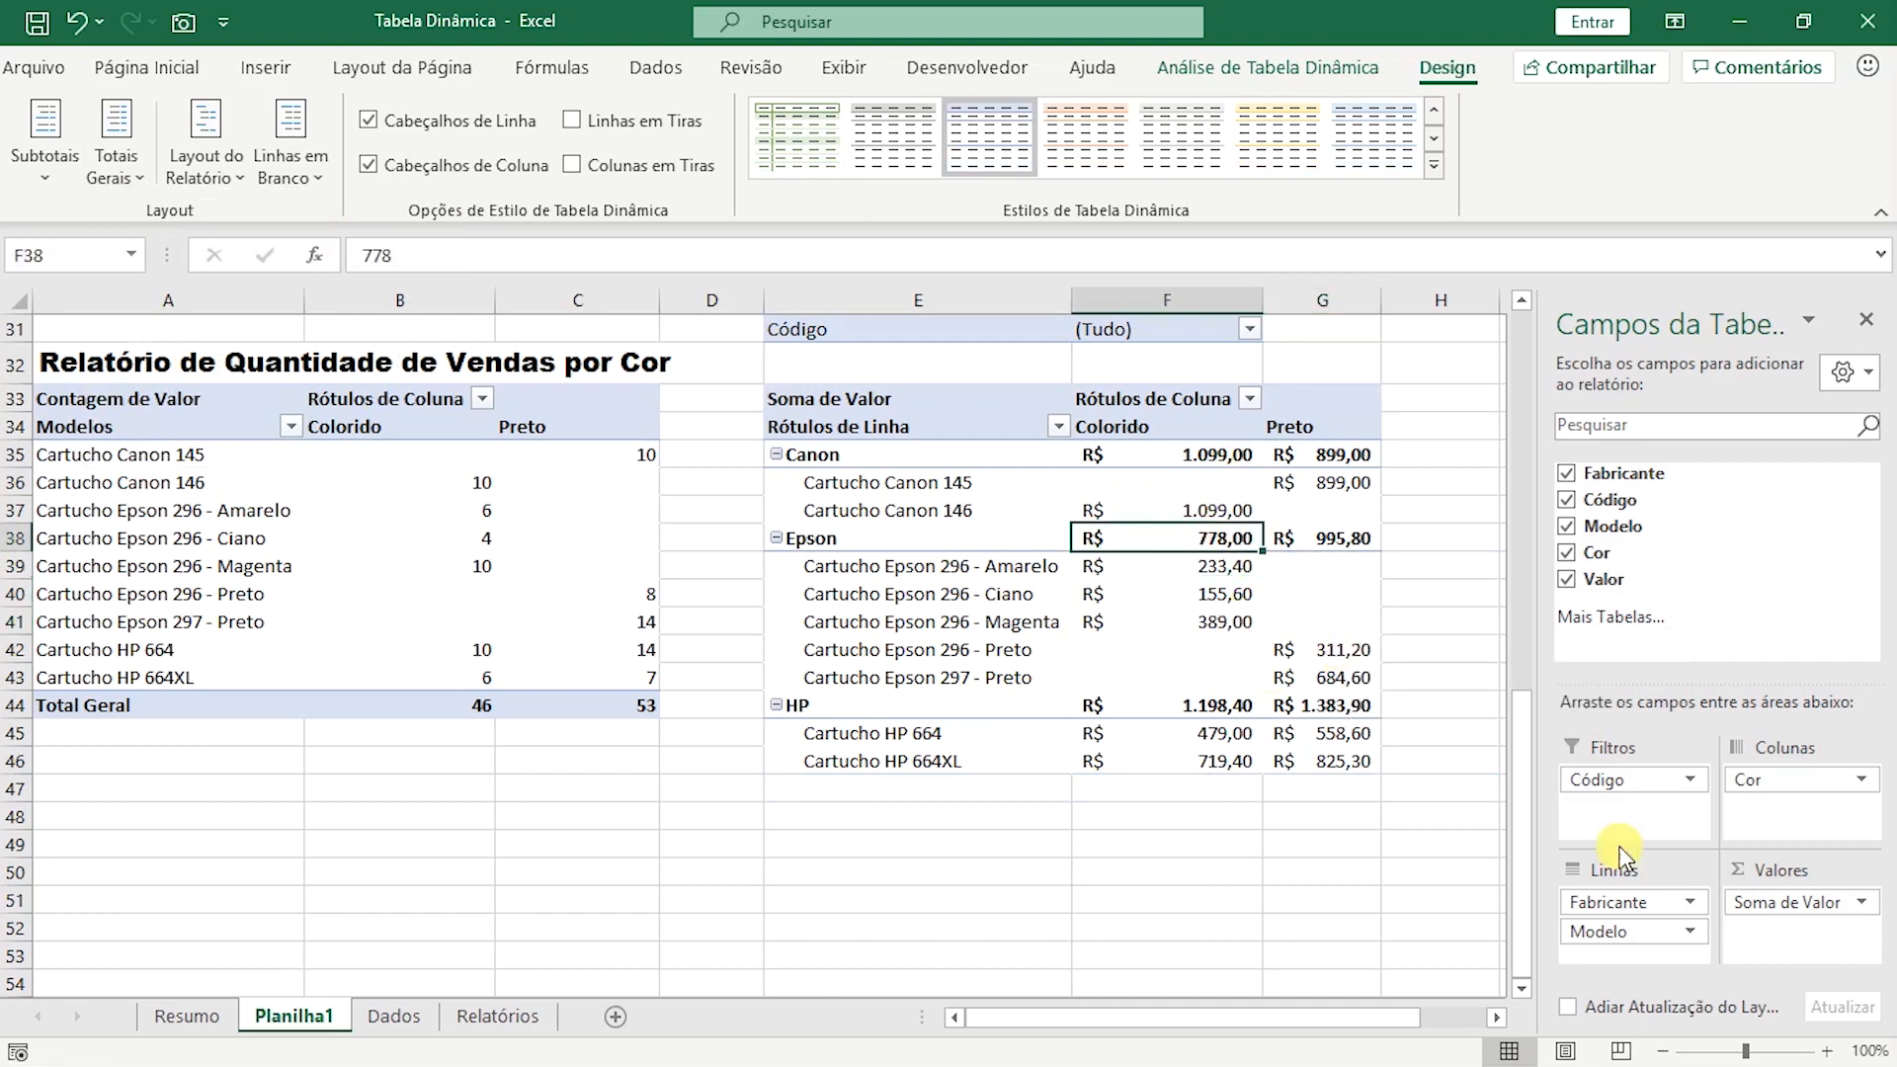
left_click(1166, 649)
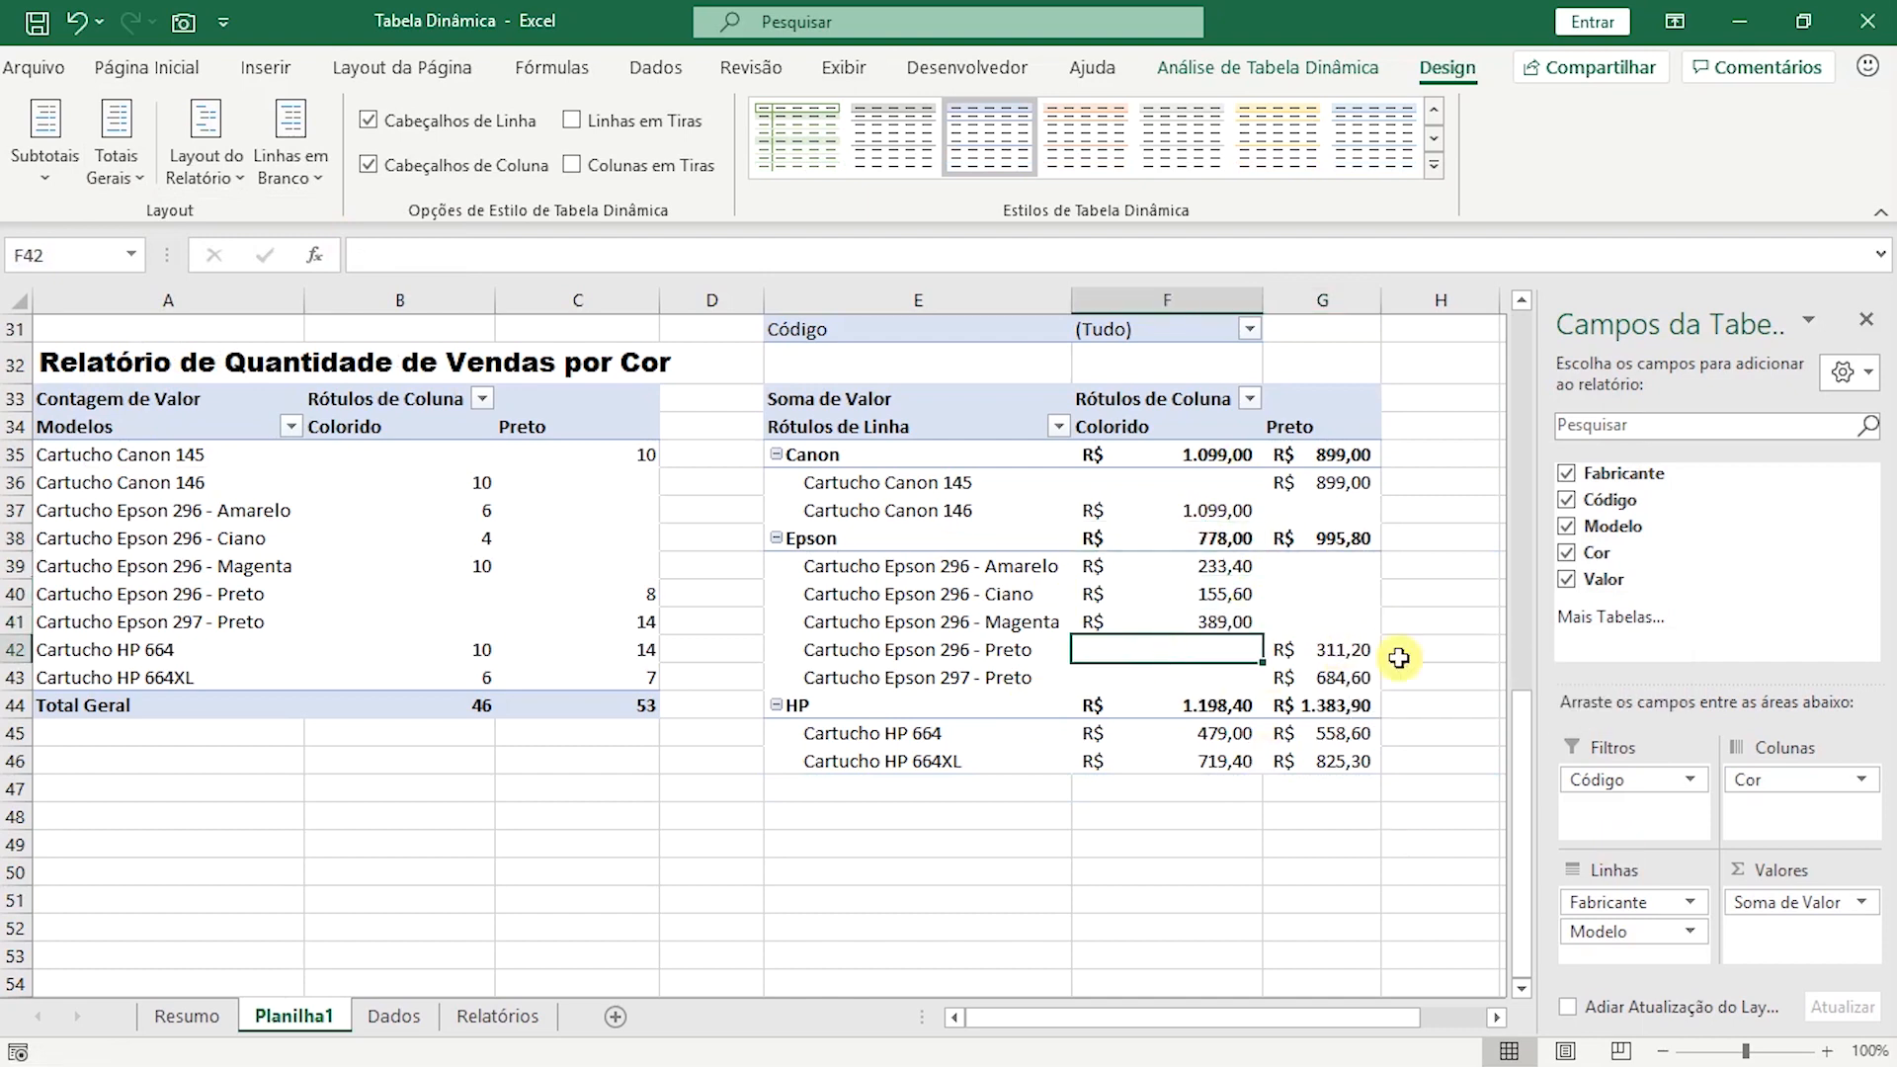
left_click(1862, 911)
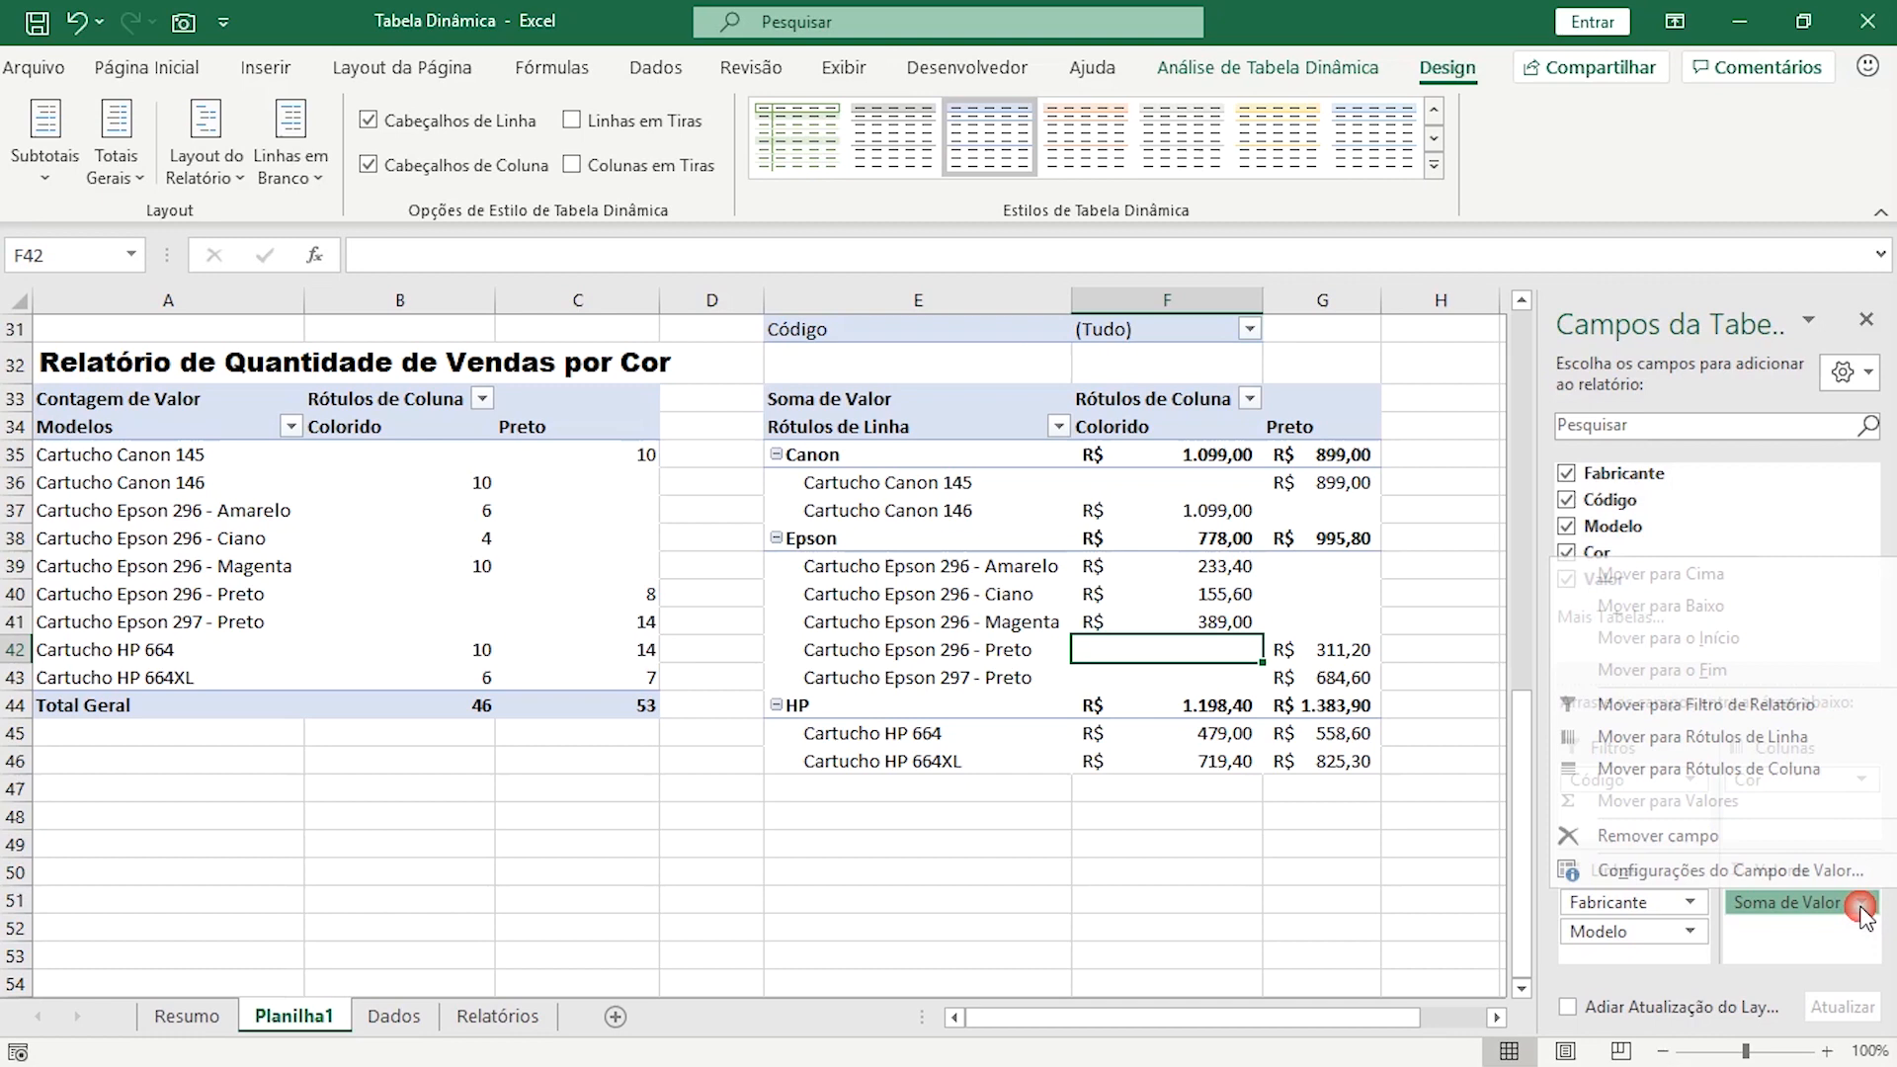
left_click(1772, 873)
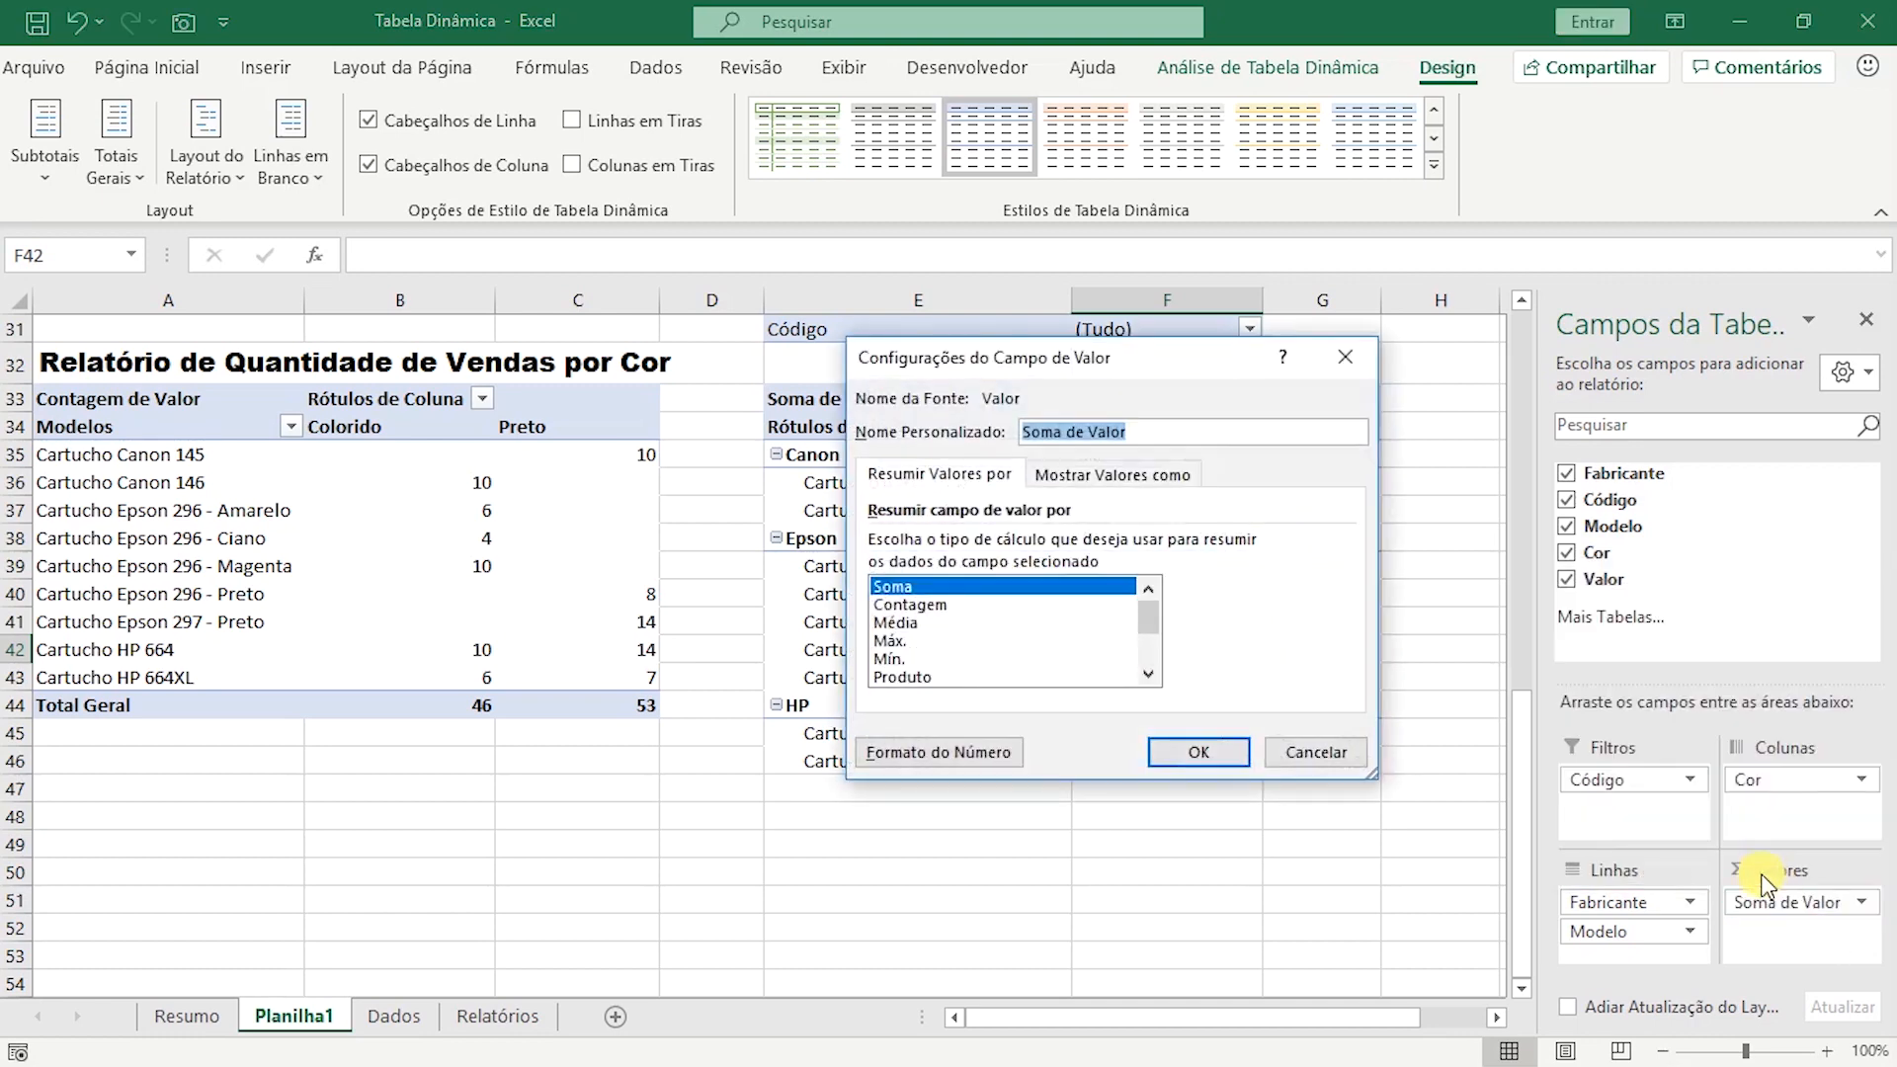
left_click(907, 604)
left_click(905, 623)
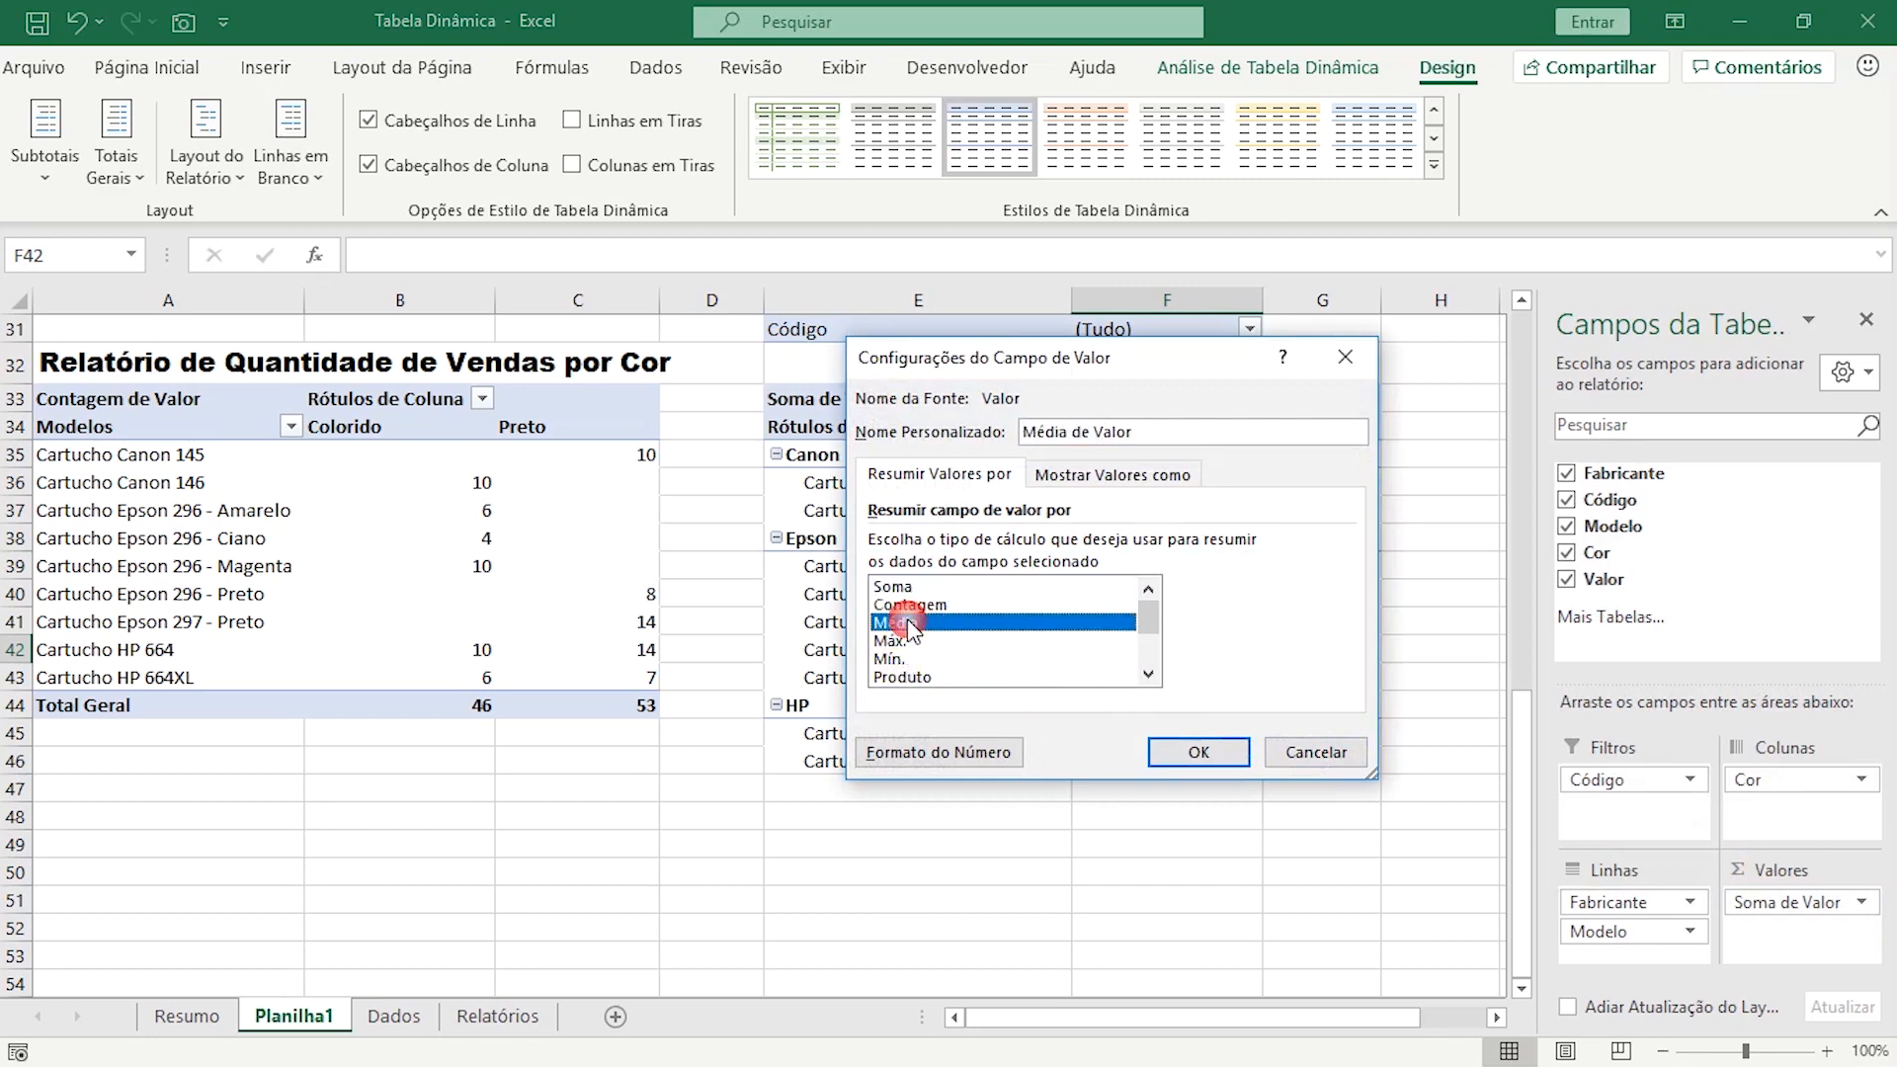
left_click(1197, 752)
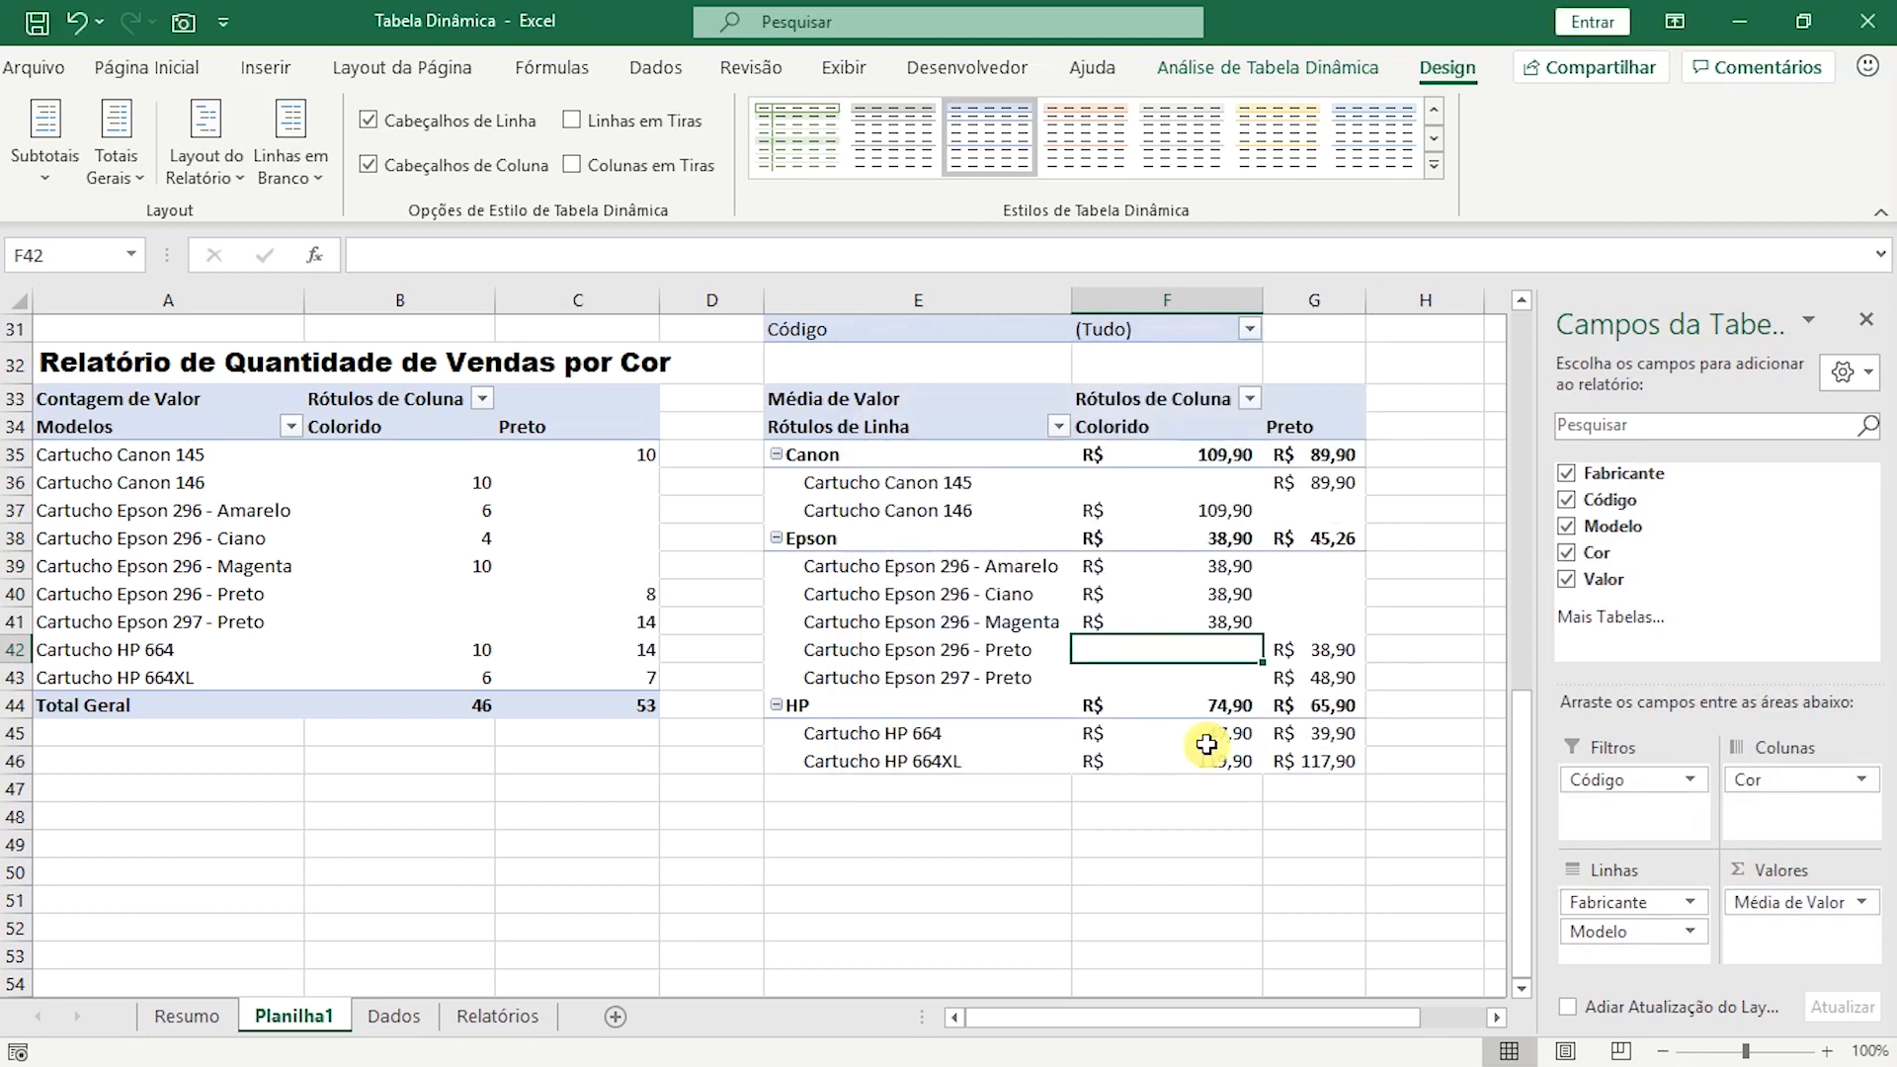
Review the average Colorido and Preto prices in the Canon, Epson and HP rows of the sixth pivot table.
left_click(1203, 533)
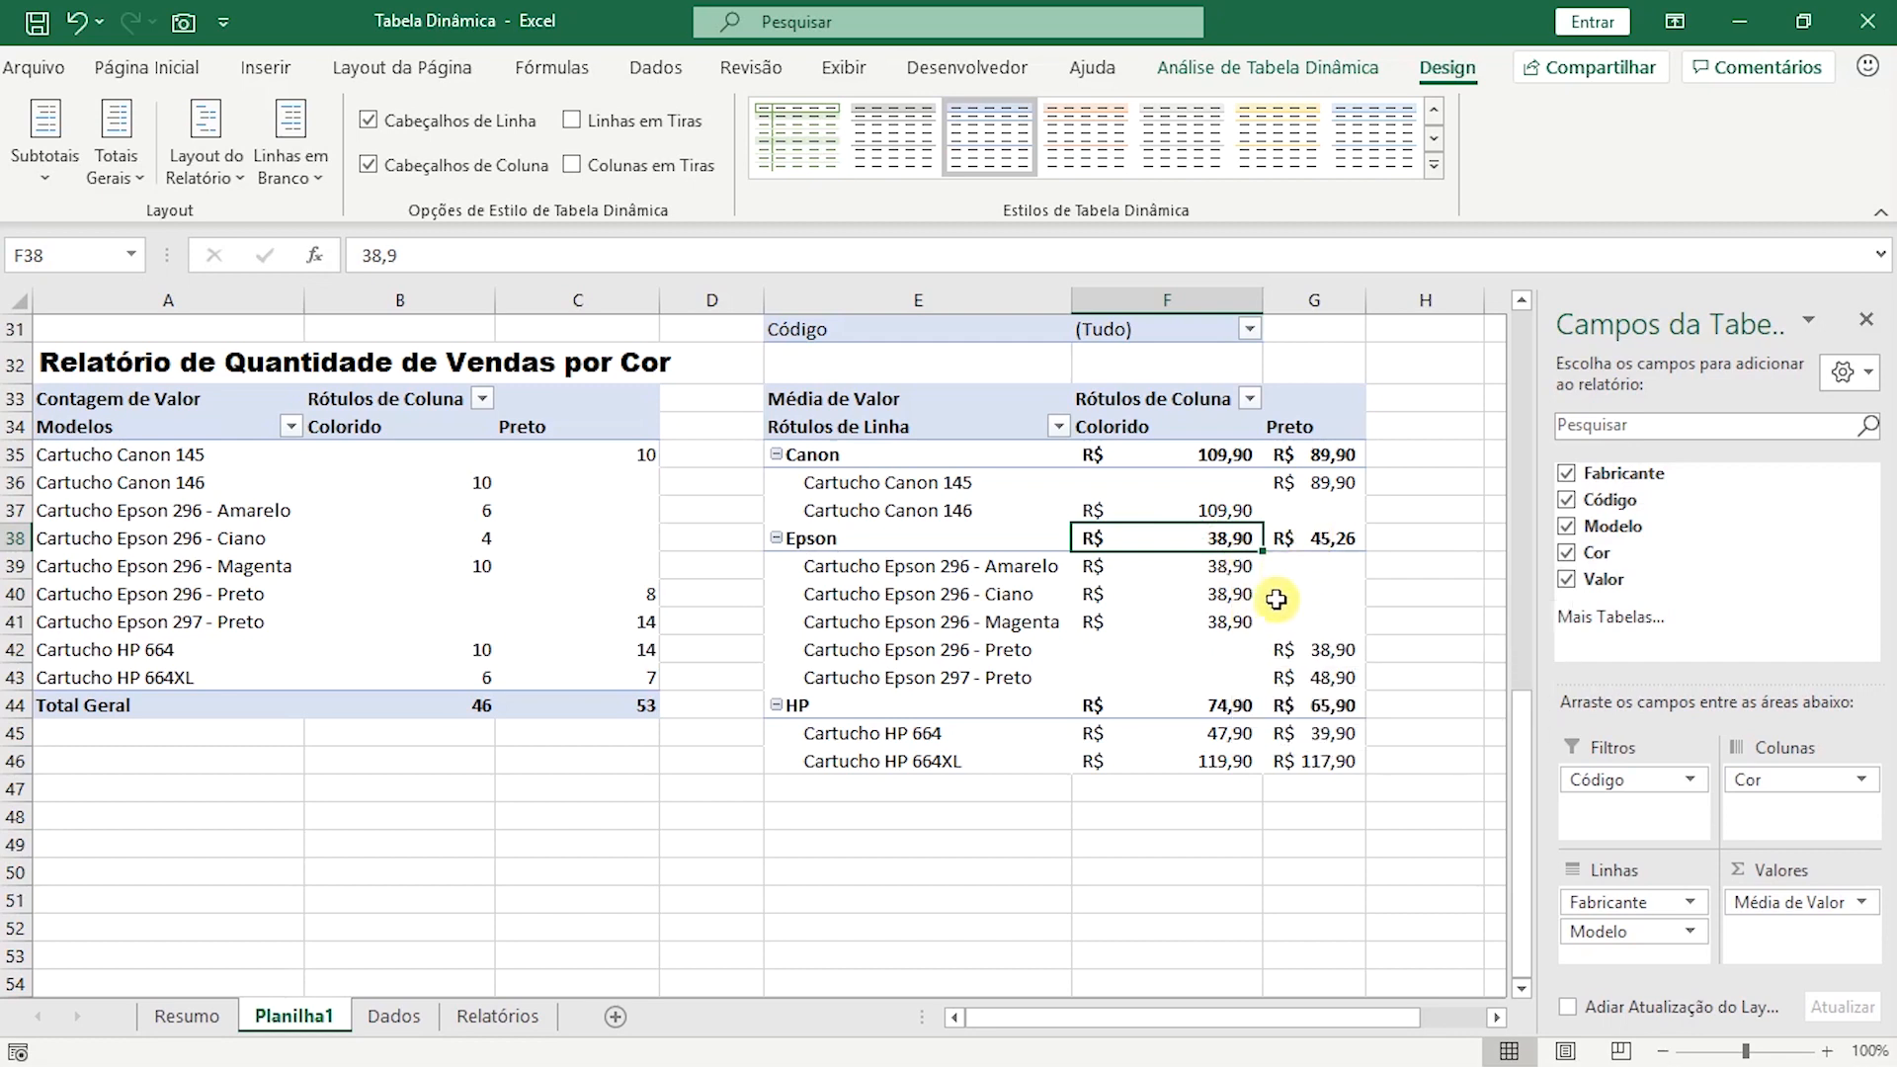
left_click(1230, 617)
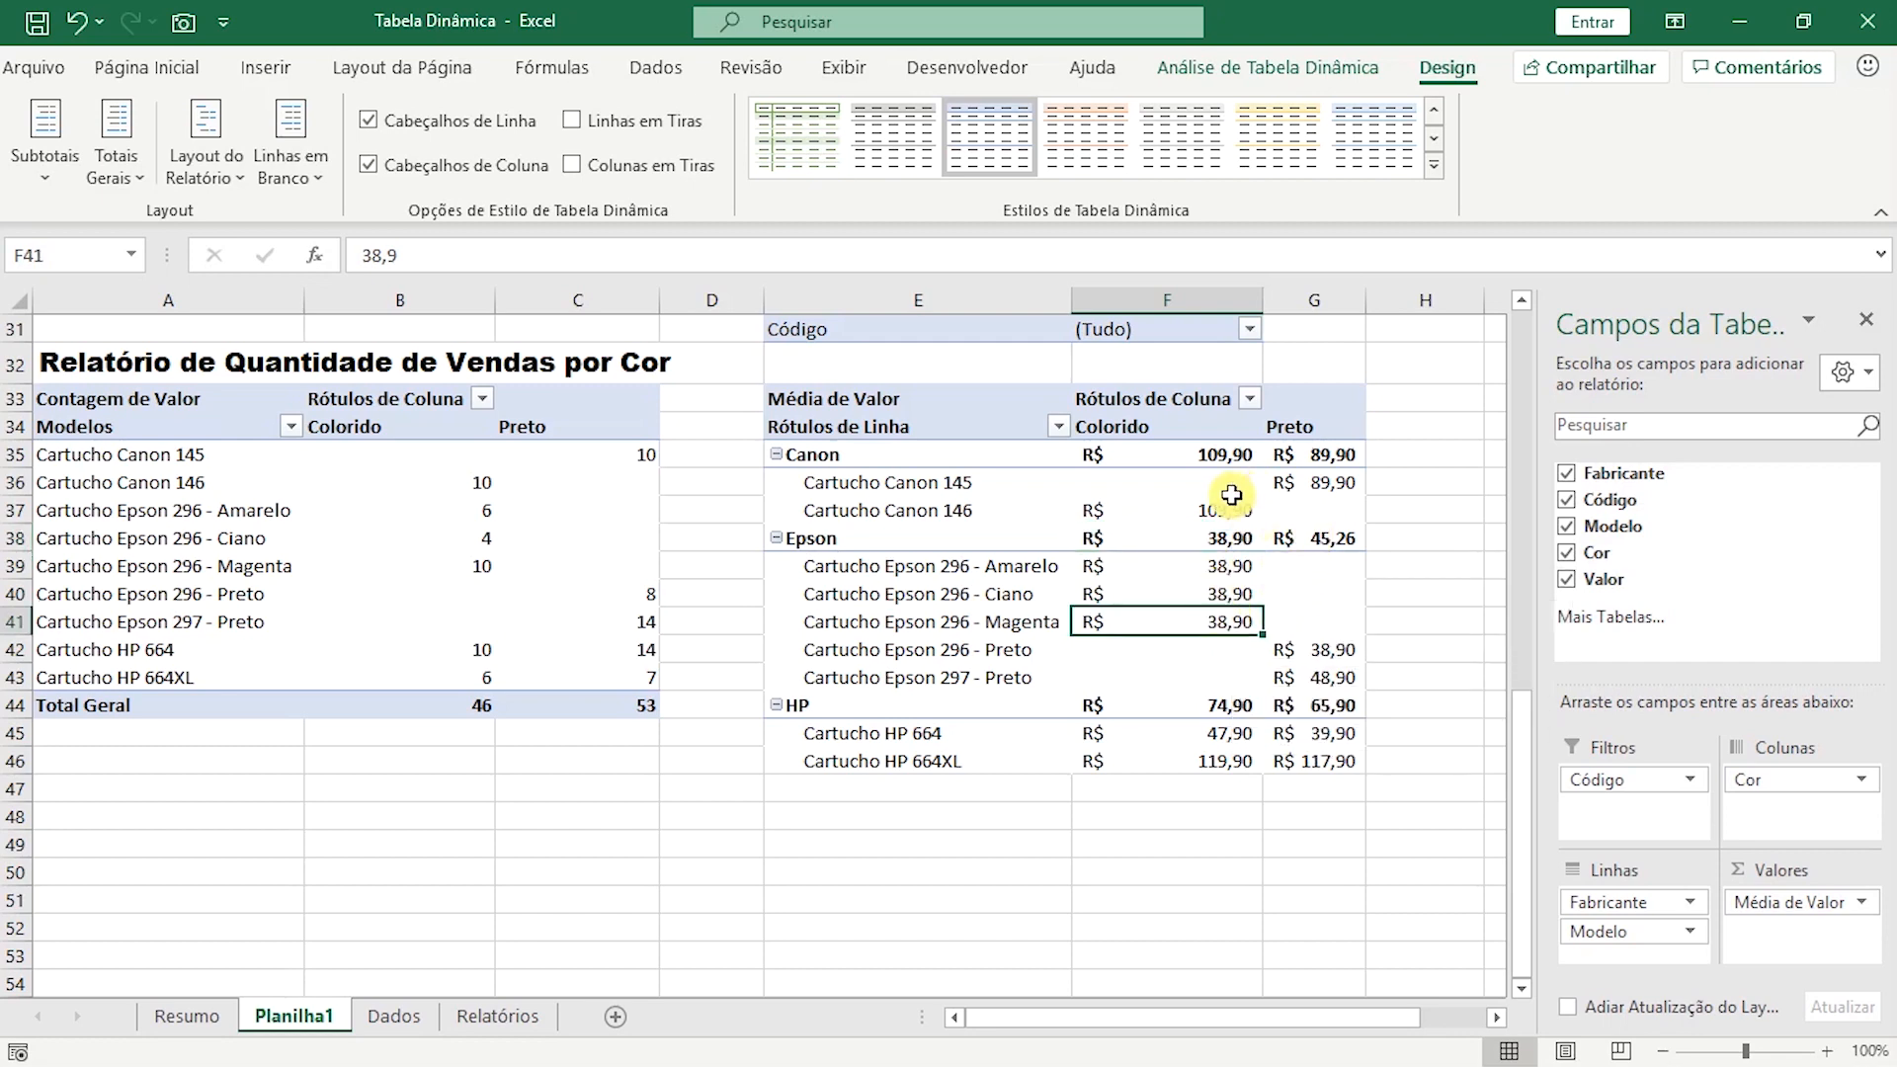
mouse_move(1171, 456)
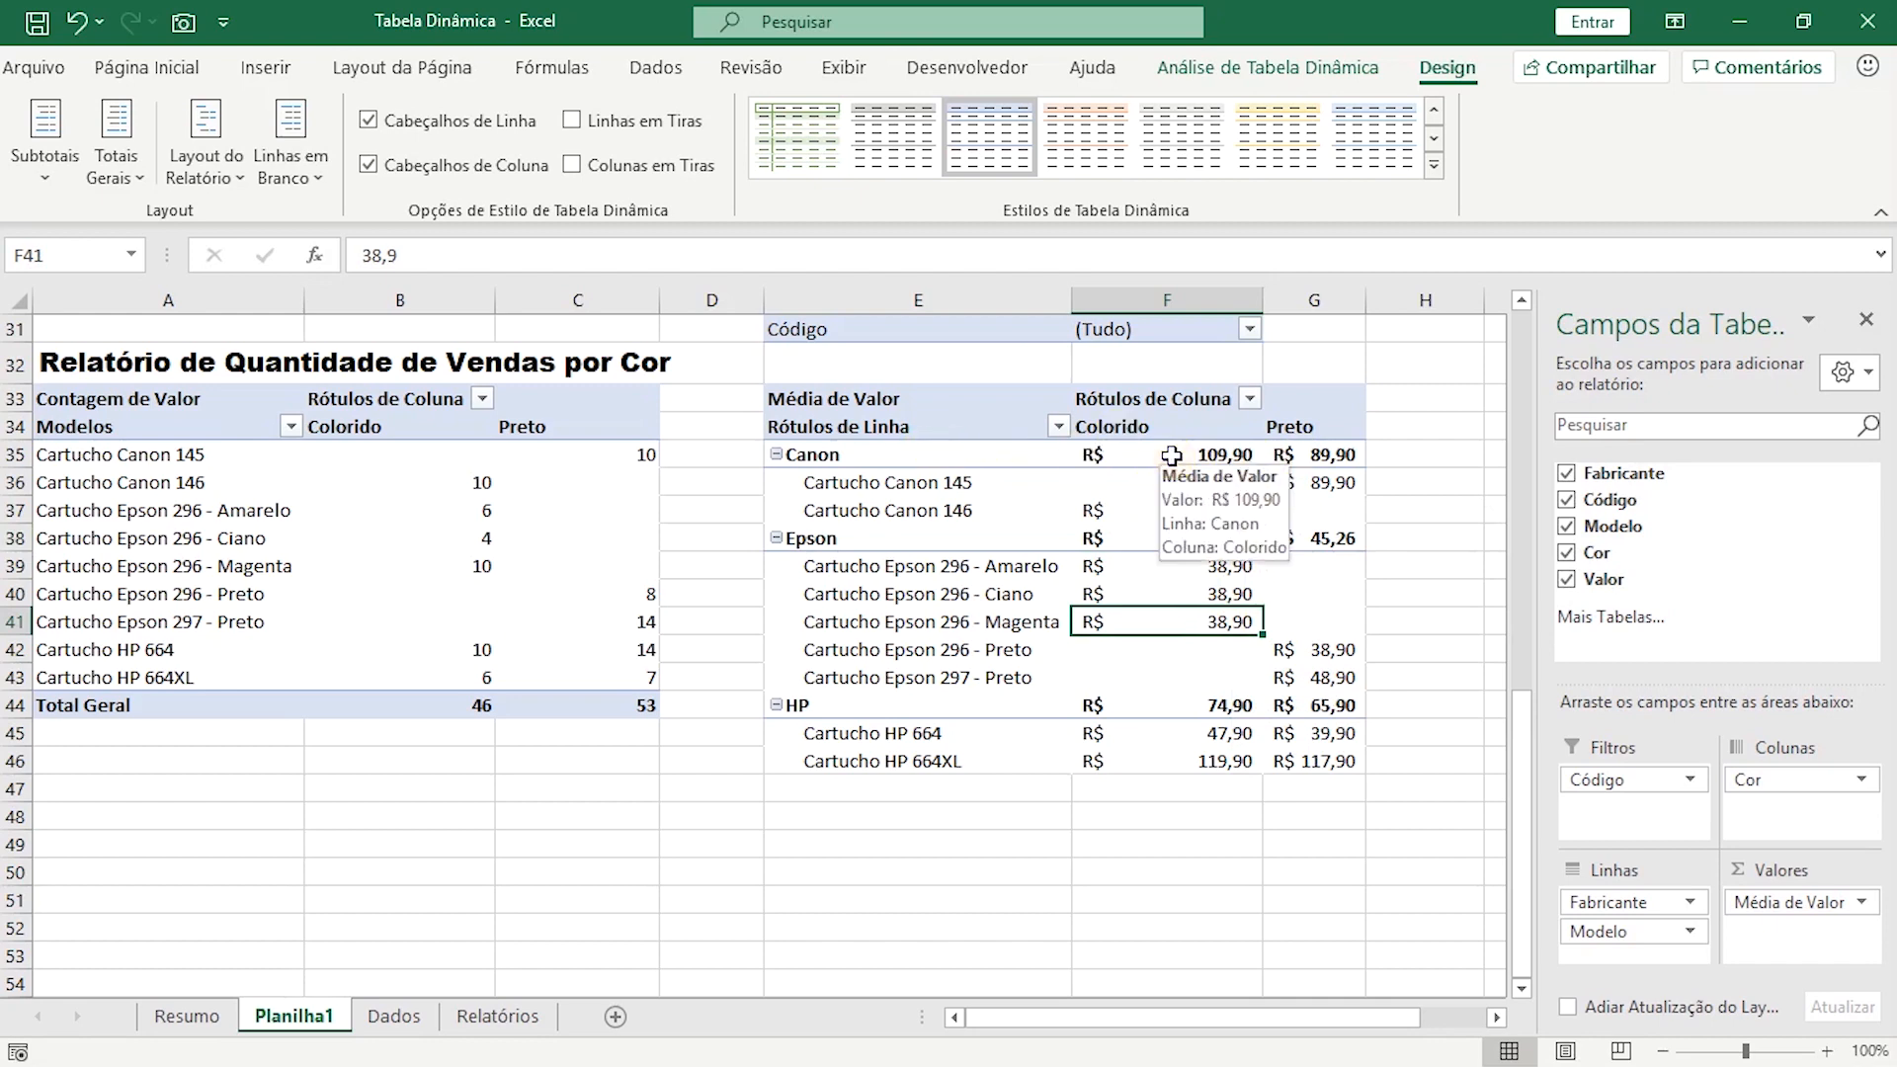
left_click_drag(1171, 456, 1319, 460)
left_click_drag(835, 456, 1302, 456)
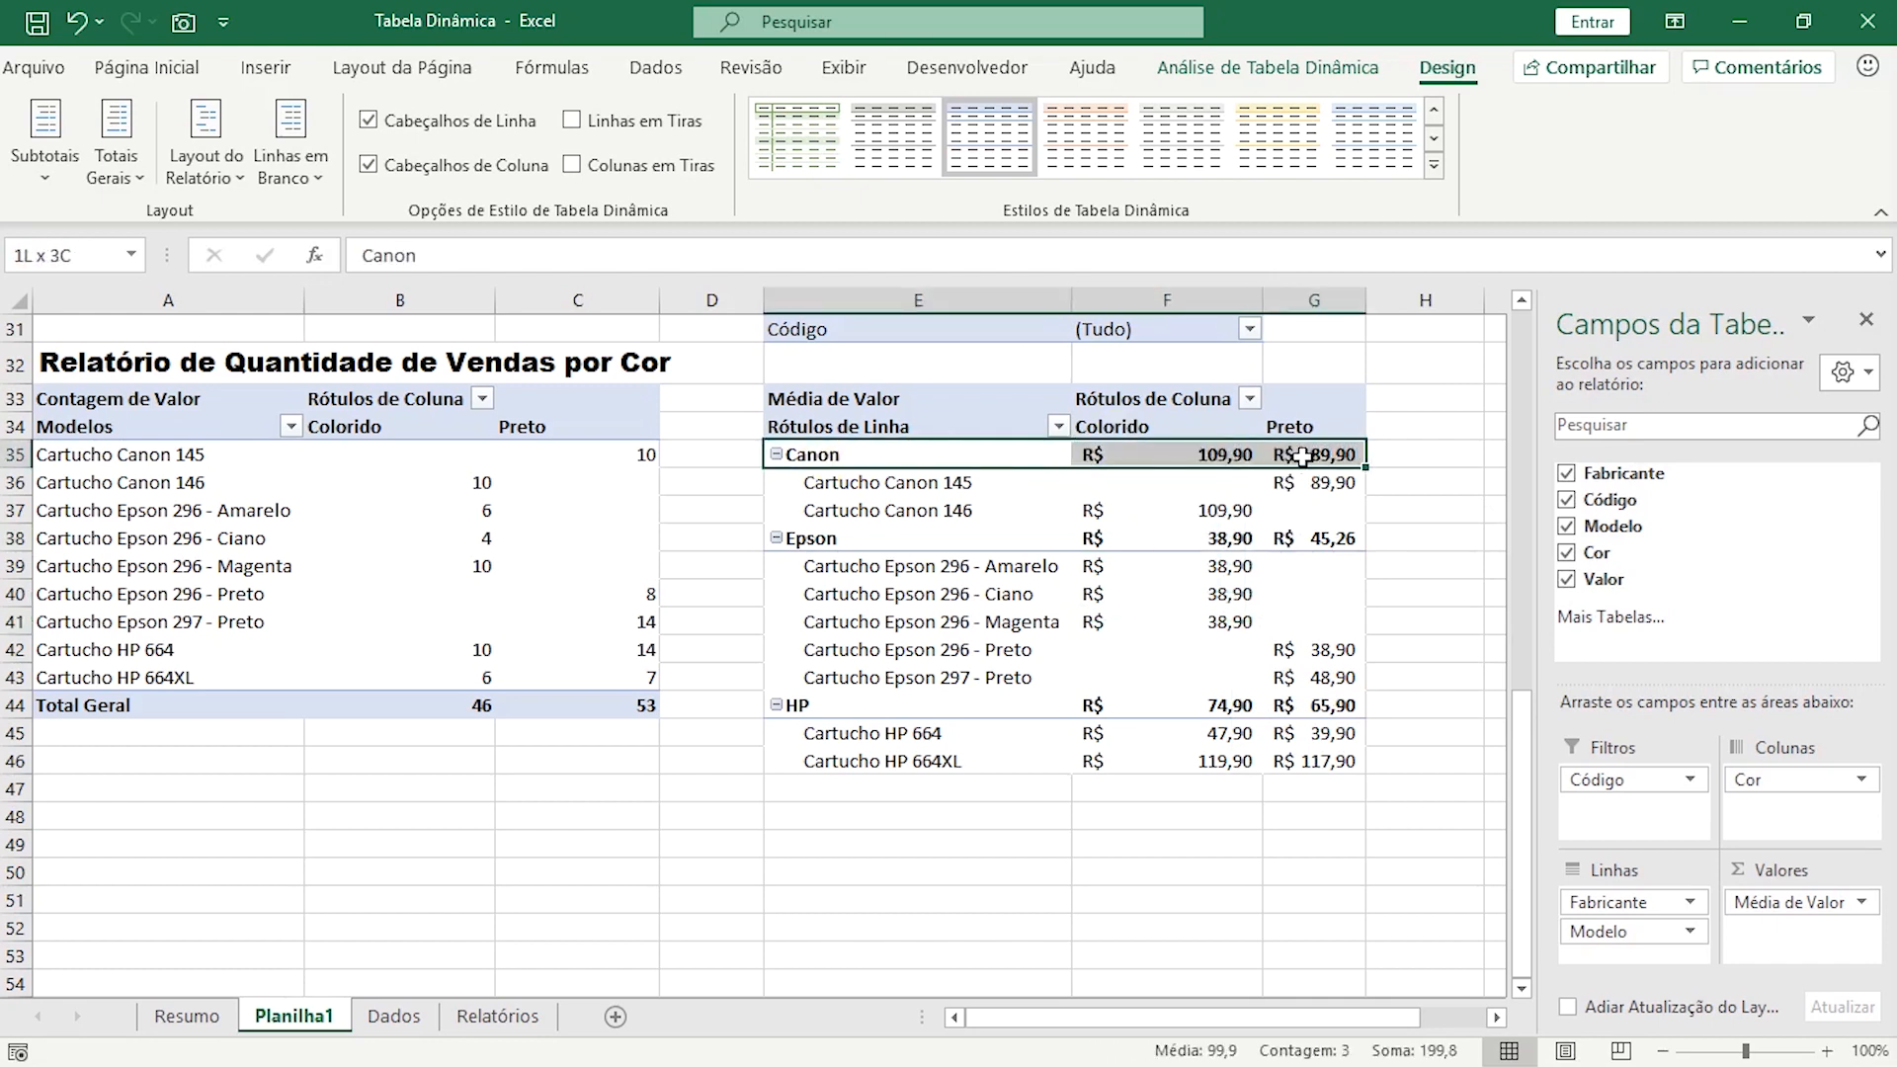
left_click_drag(846, 538, 1330, 538)
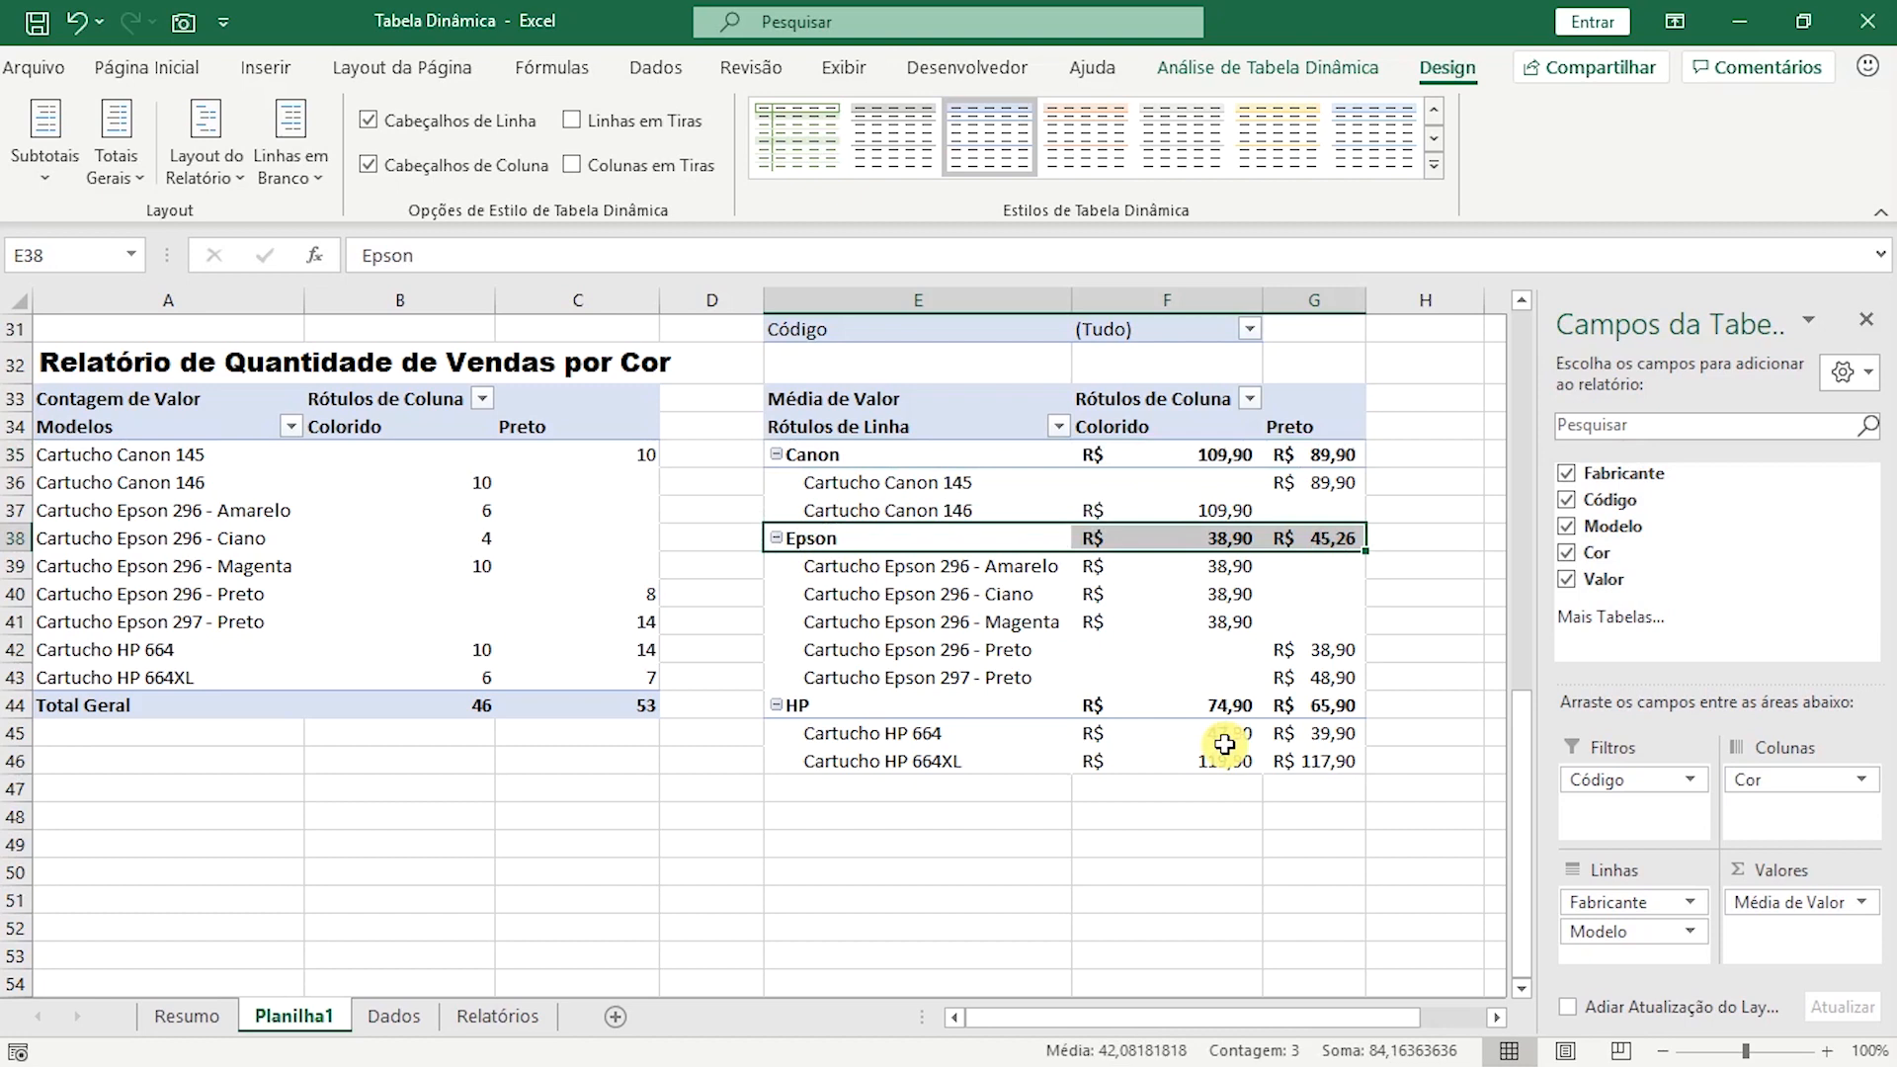
Hide the subtotals of the average price pivot table and check the remaining Canon and Epson cartridge prices.
left_click(1313, 759)
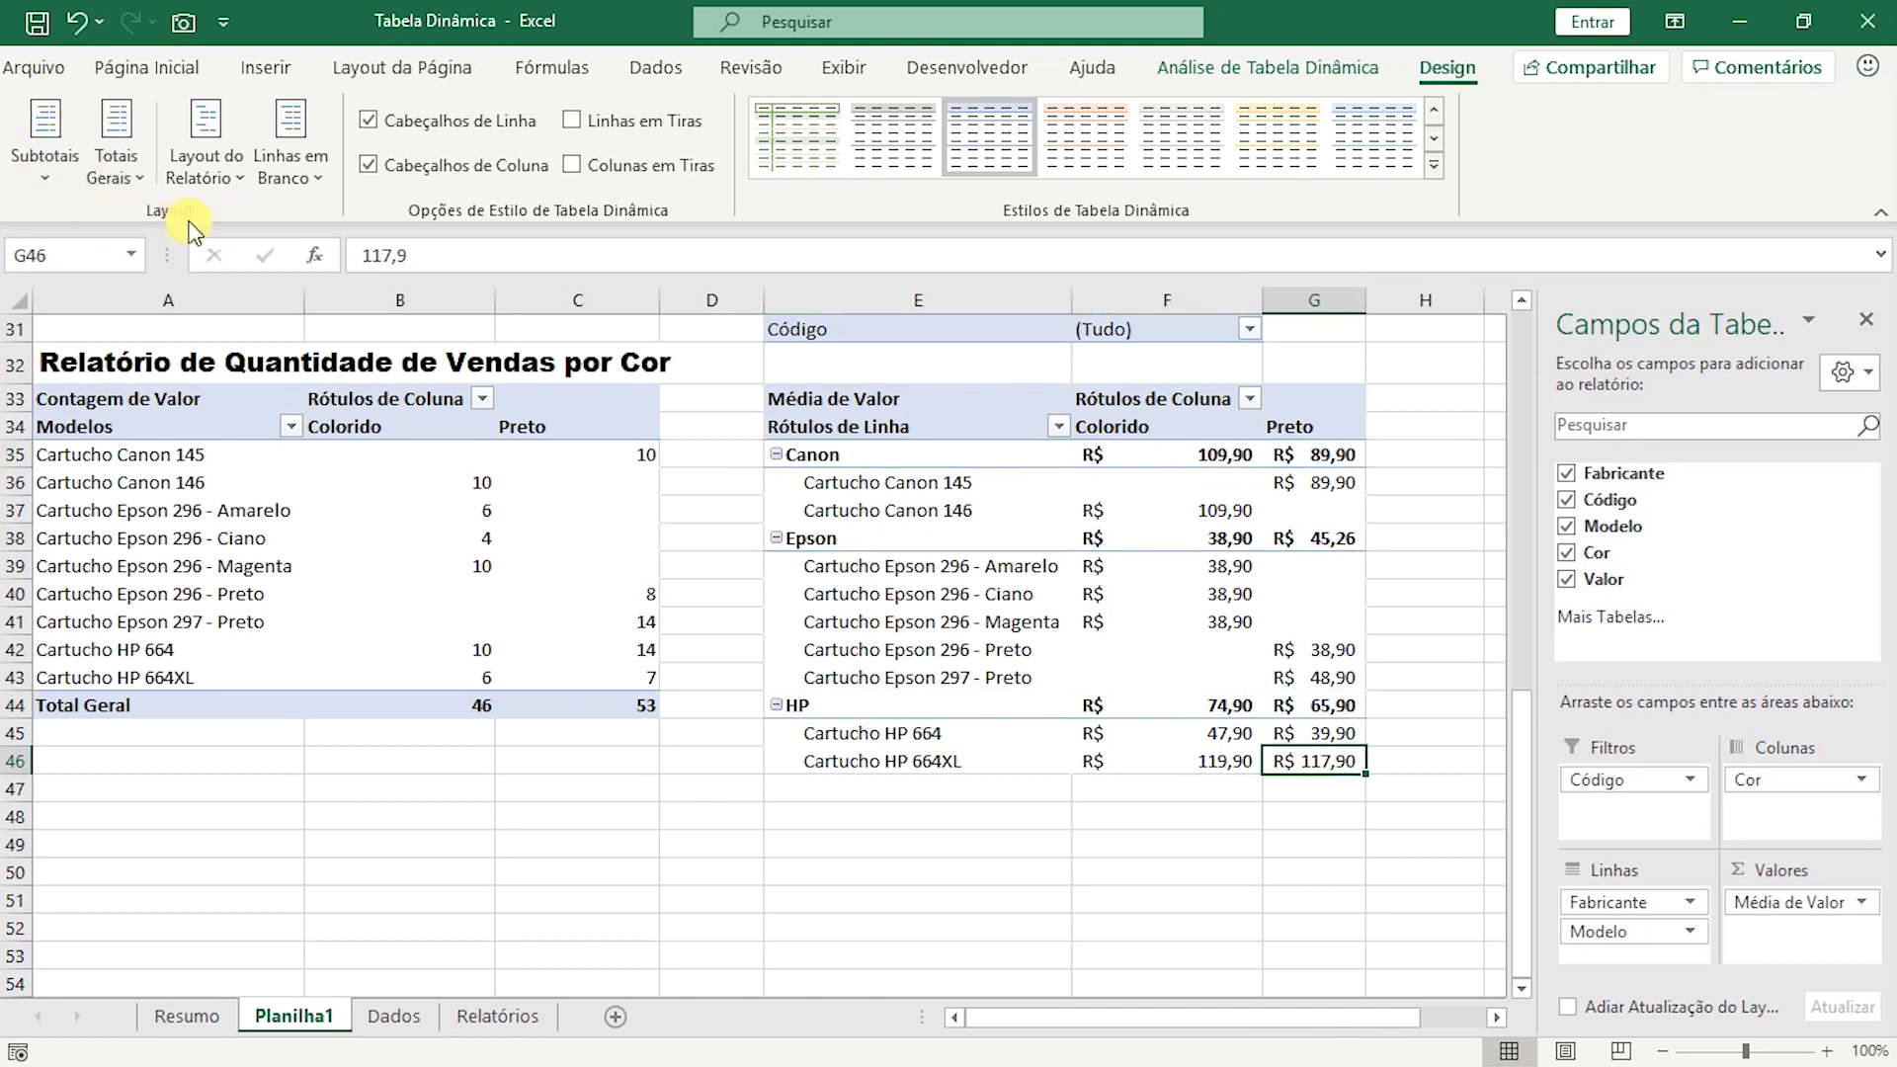
left_click(32, 166)
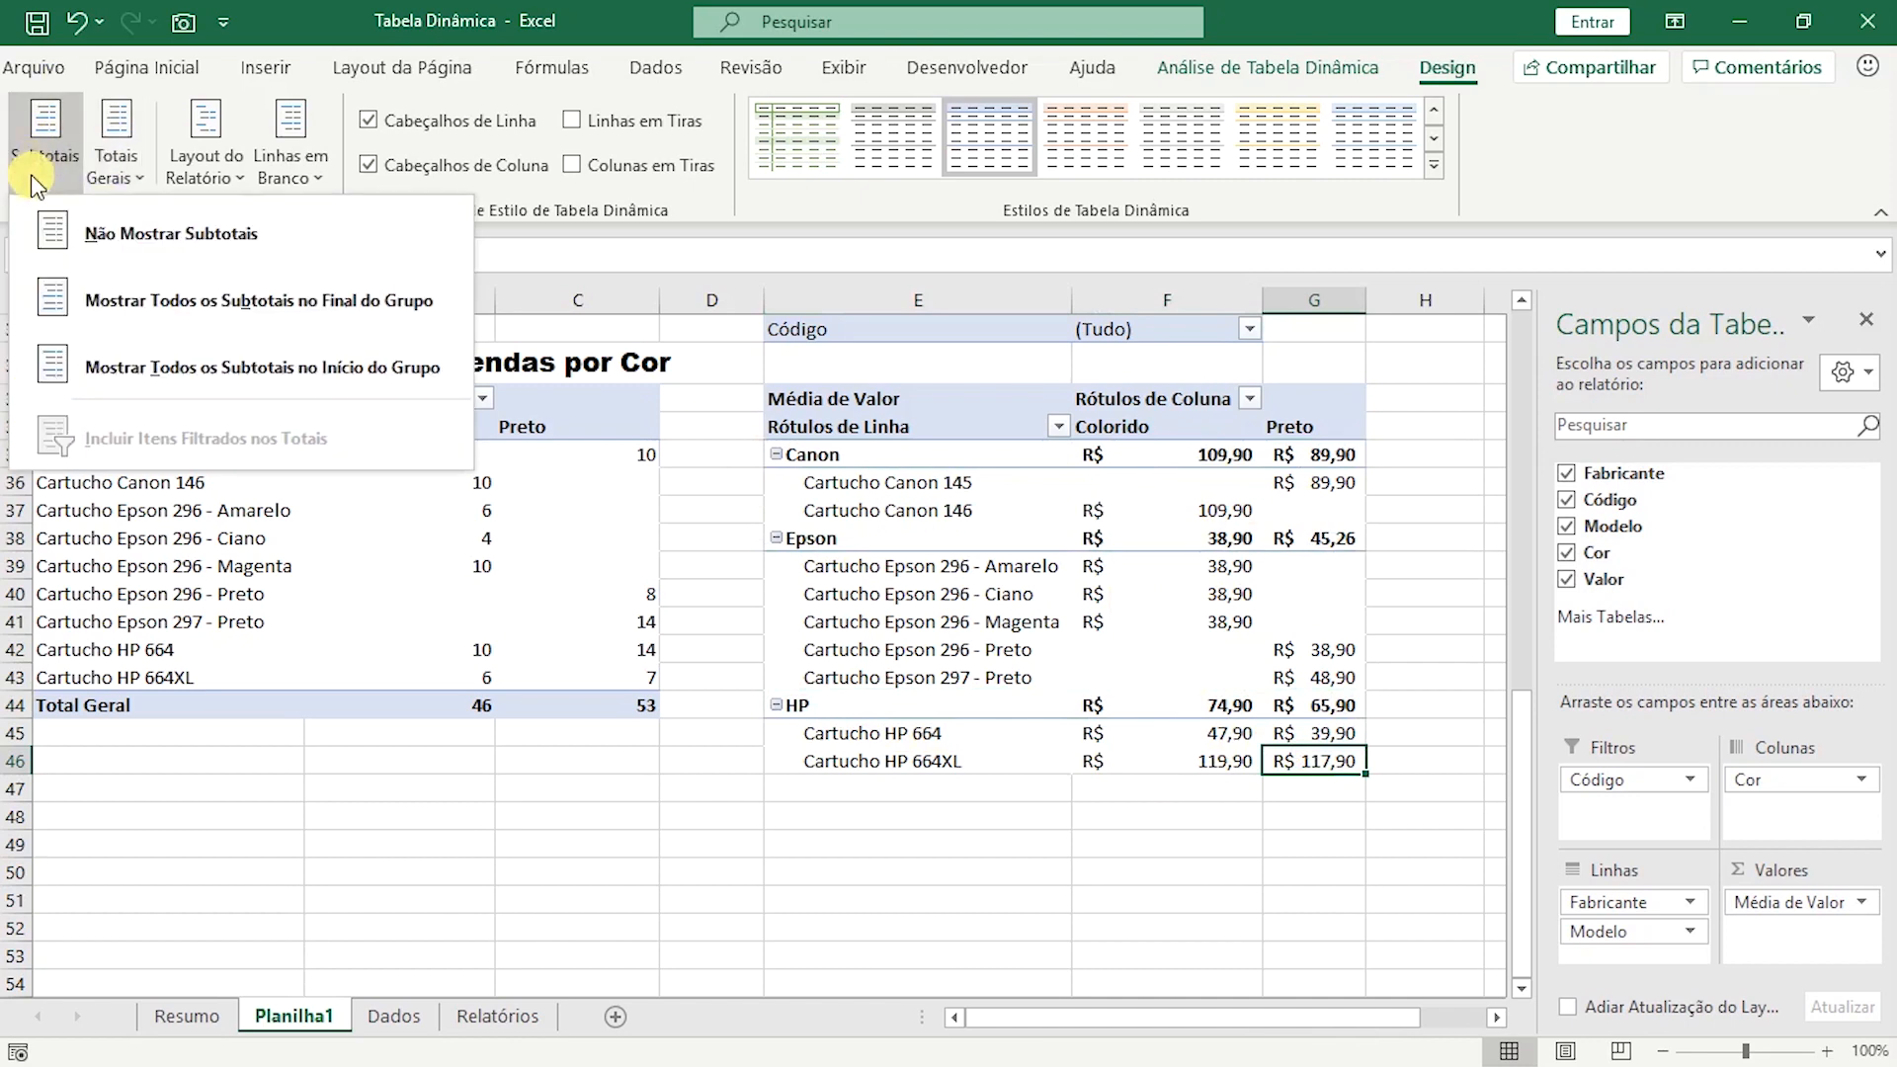
left_click(143, 235)
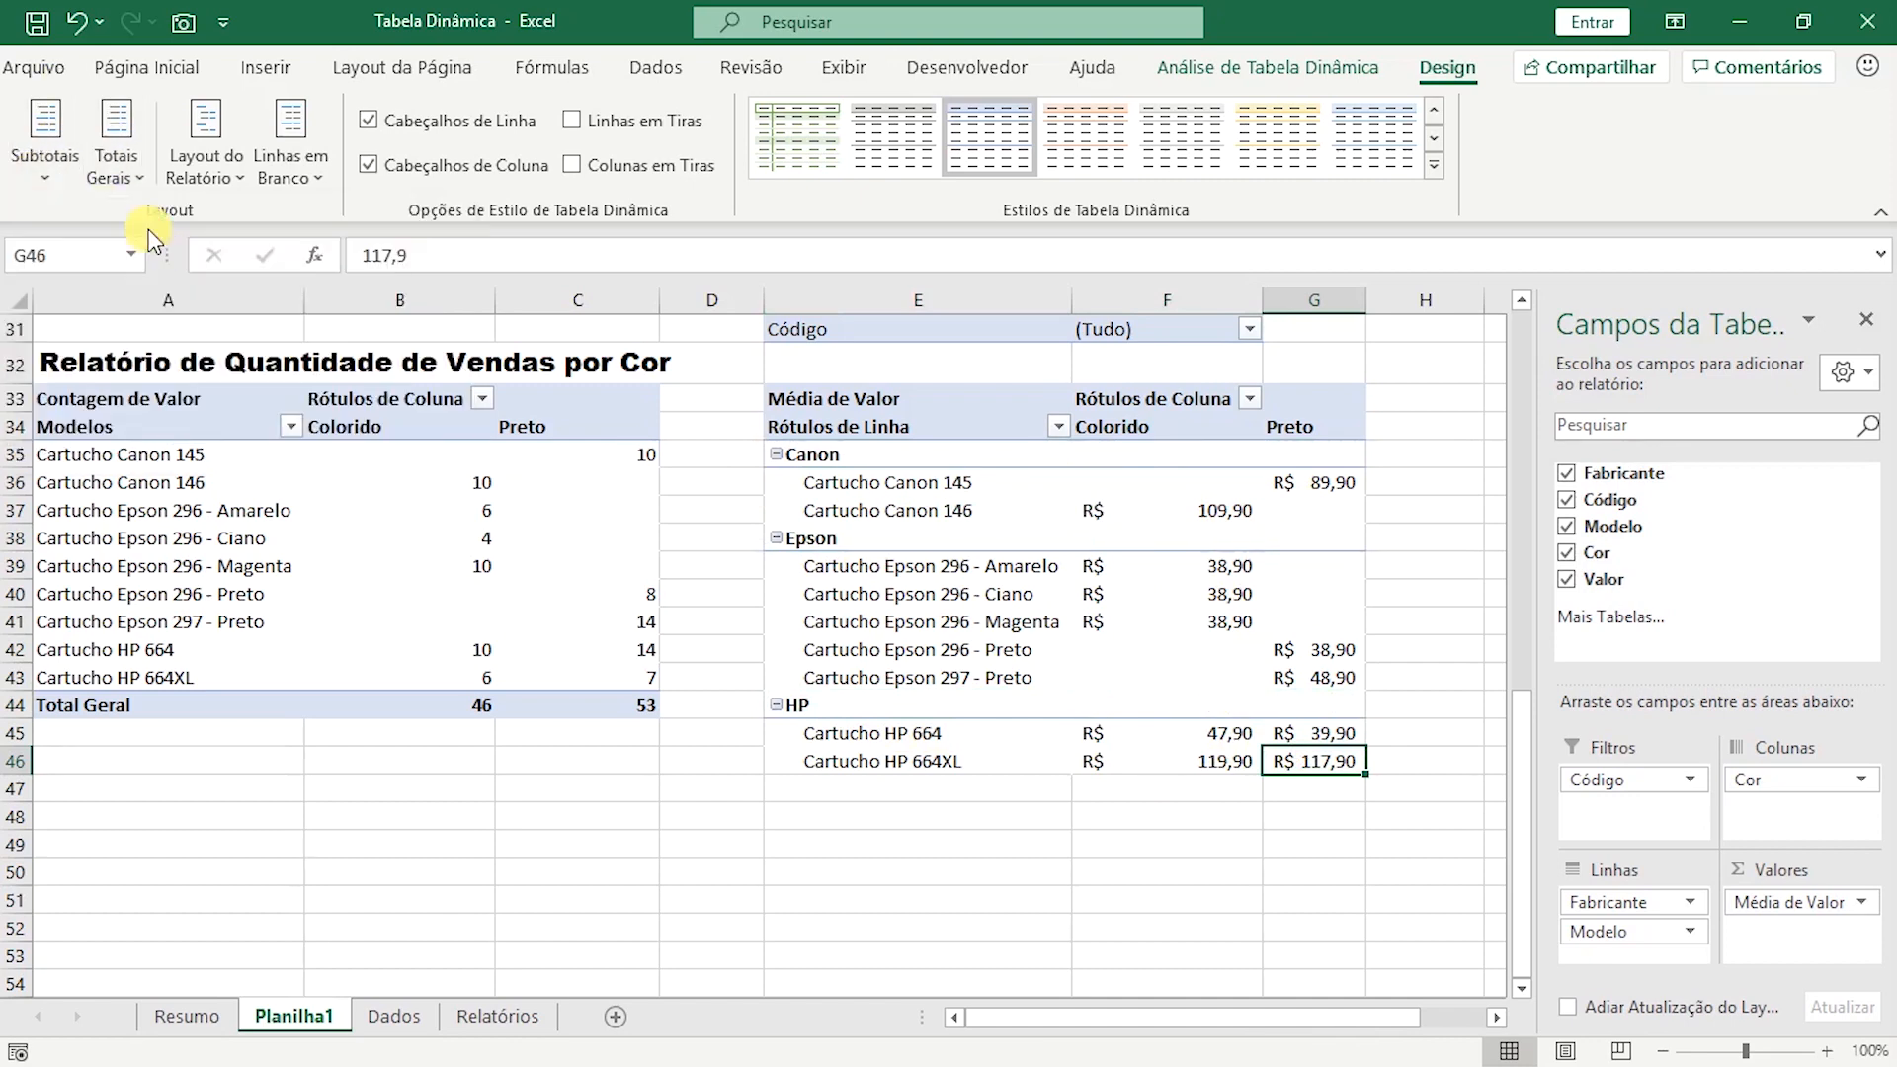
left_click(1223, 479)
left_click(1300, 479)
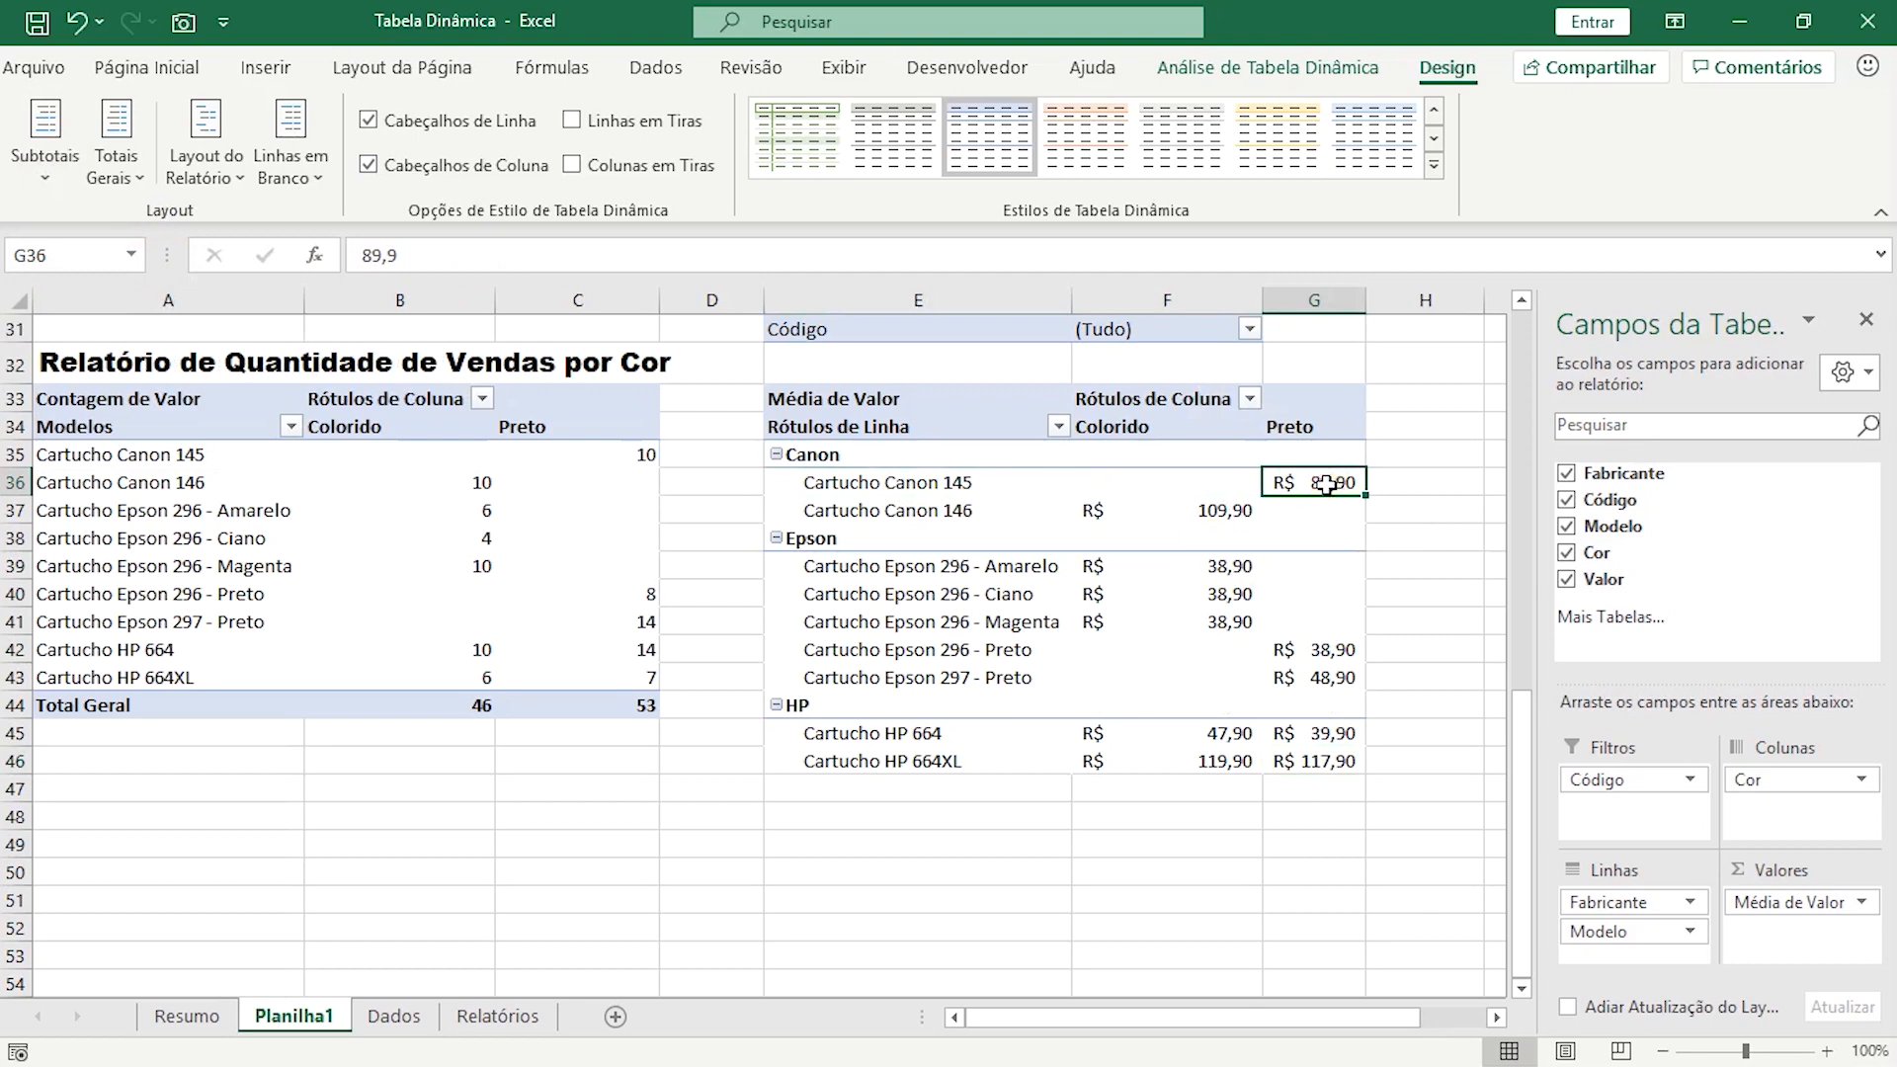
left_click(1201, 508)
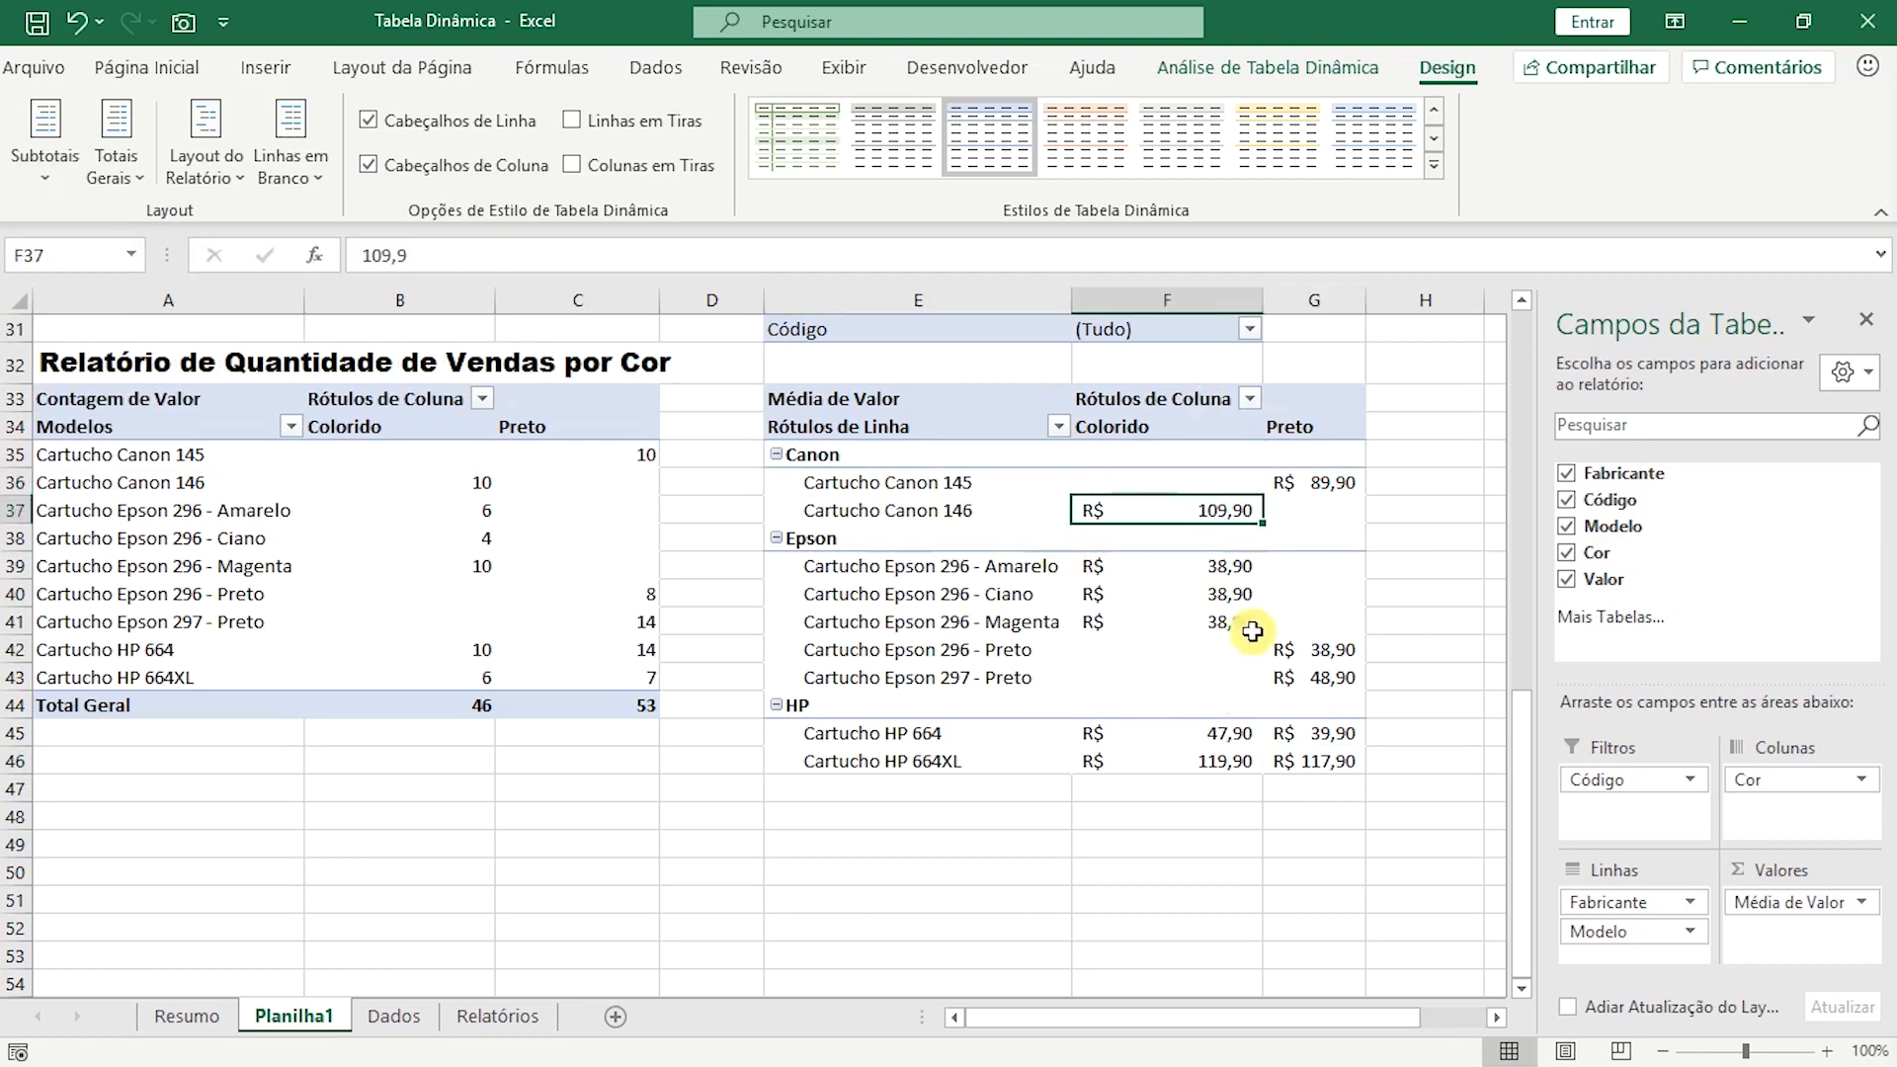
left_click_drag(1215, 560, 1220, 649)
Move the Relatório de Quantidade de Vendas por Cor title and pivot table from A32:C44 so they start at A30.
scroll(1258, 715, "up", 2)
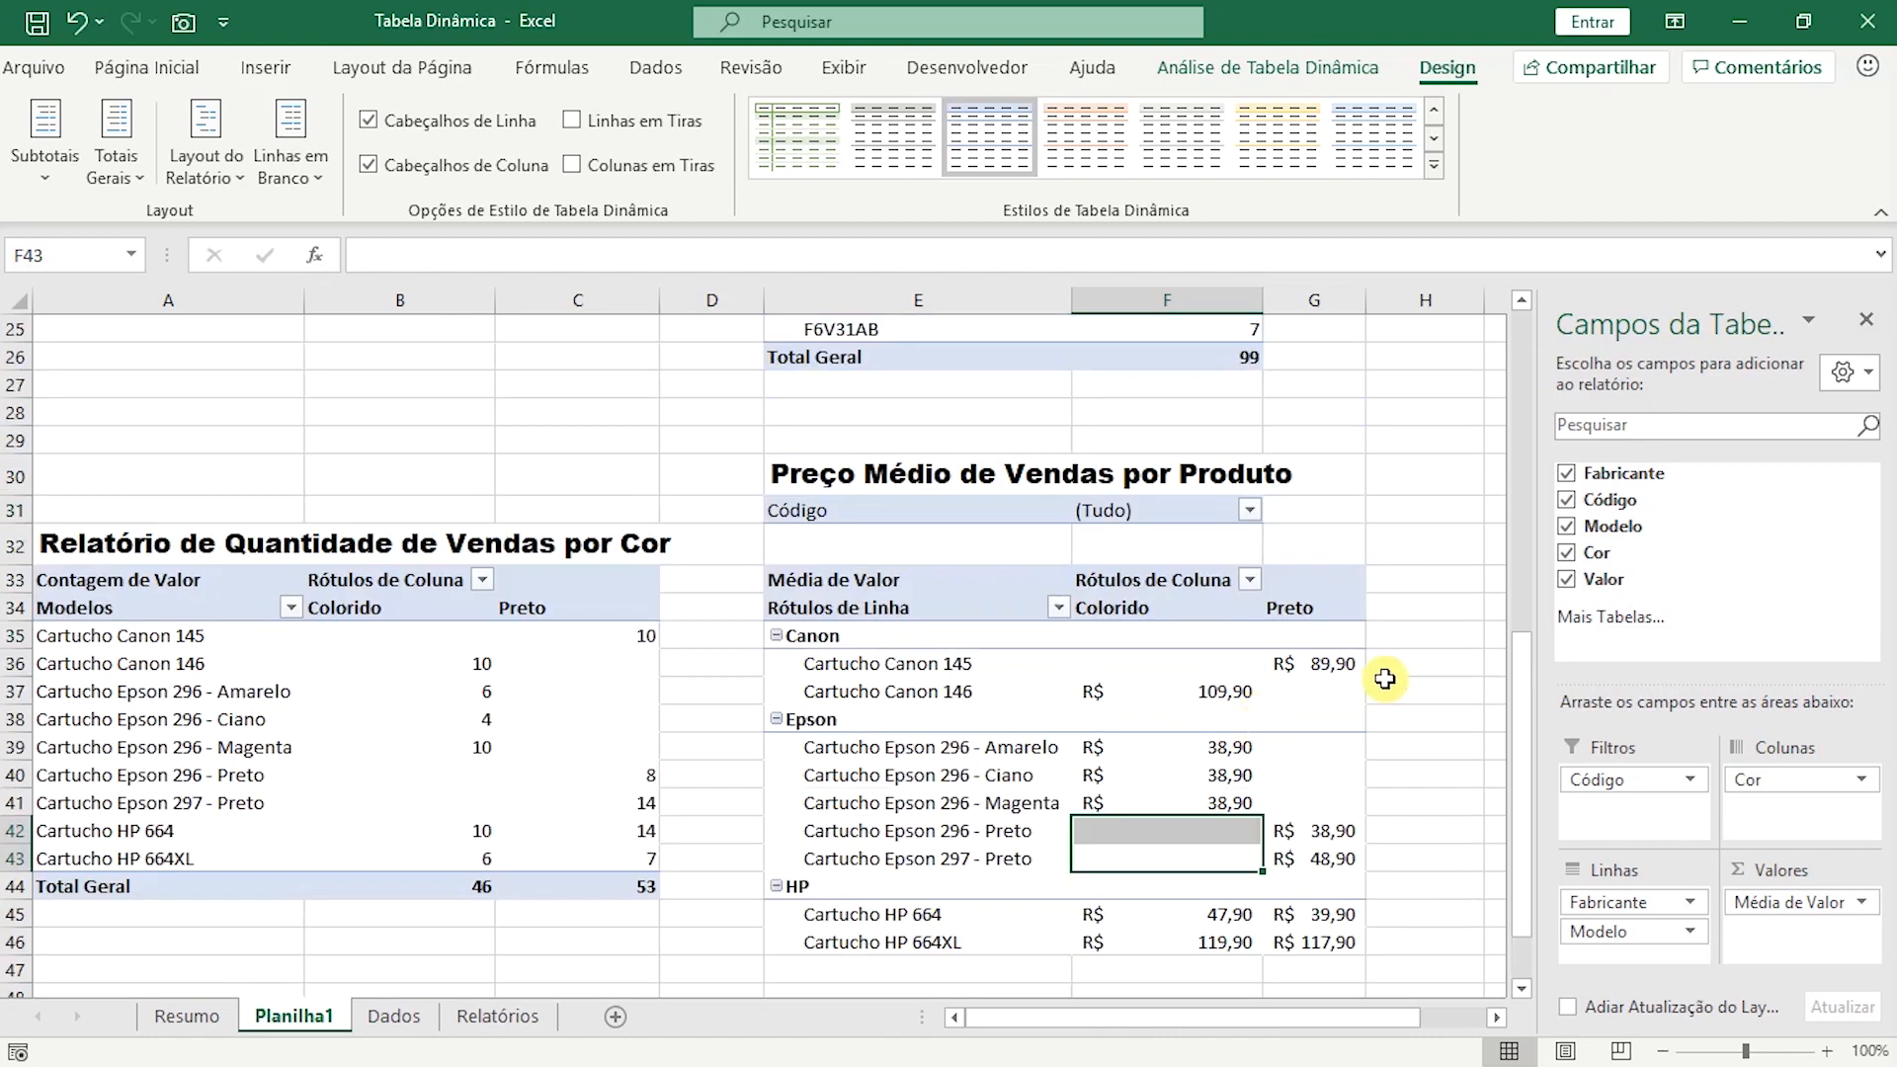
left_click_drag(84, 544, 626, 885)
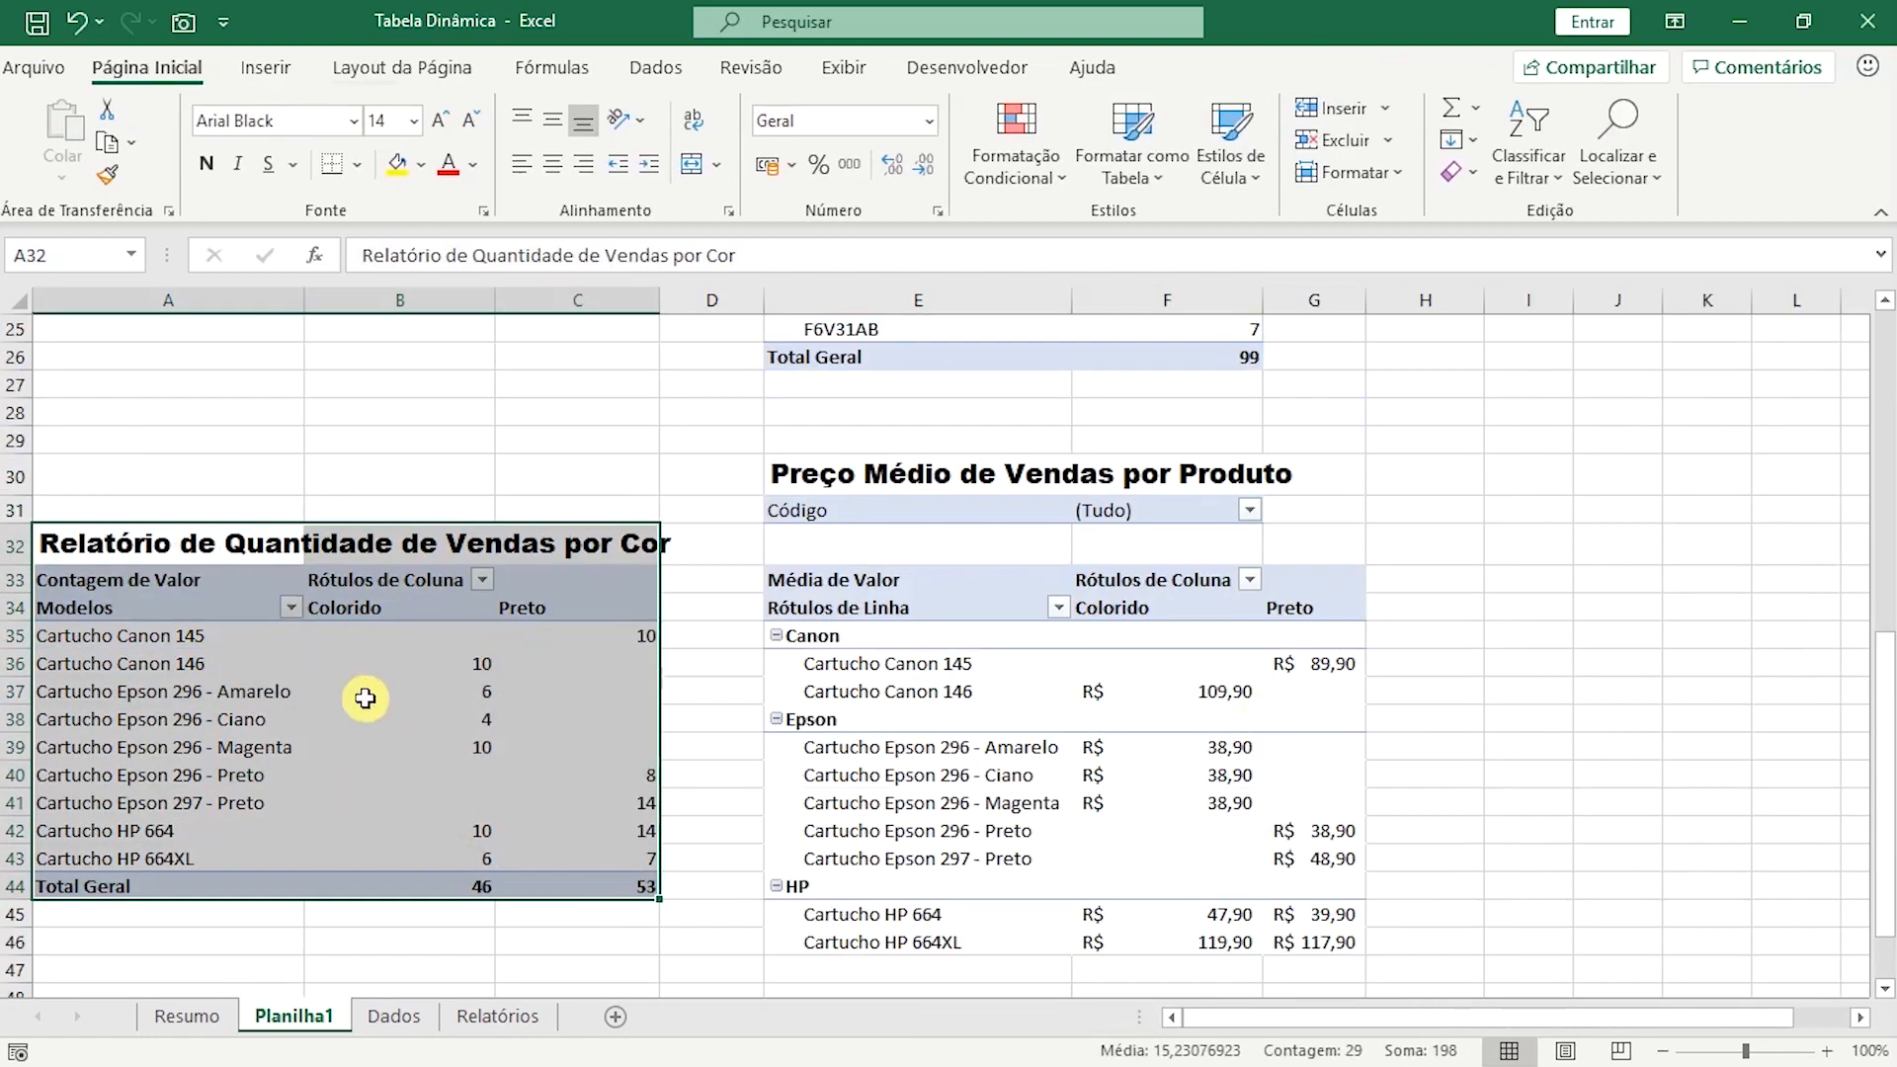
key("ctrl+c")
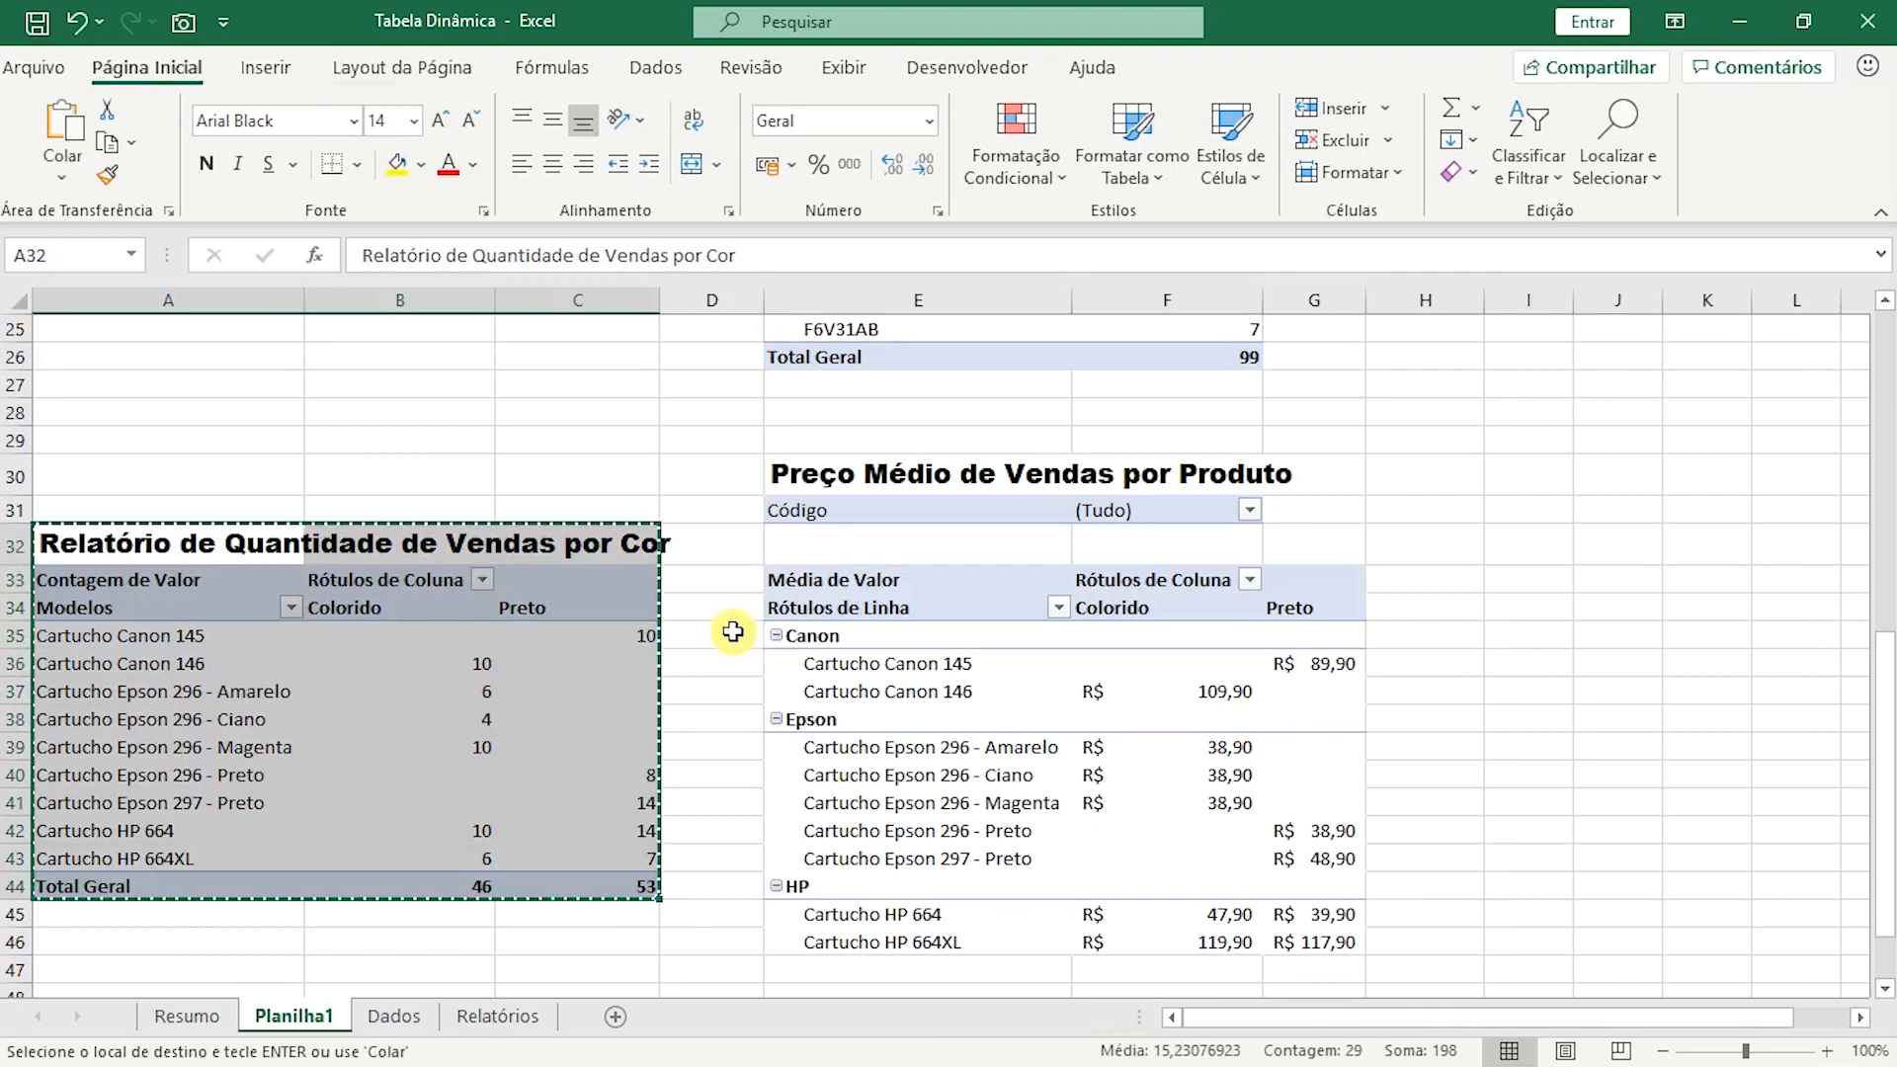
left_click(148, 476)
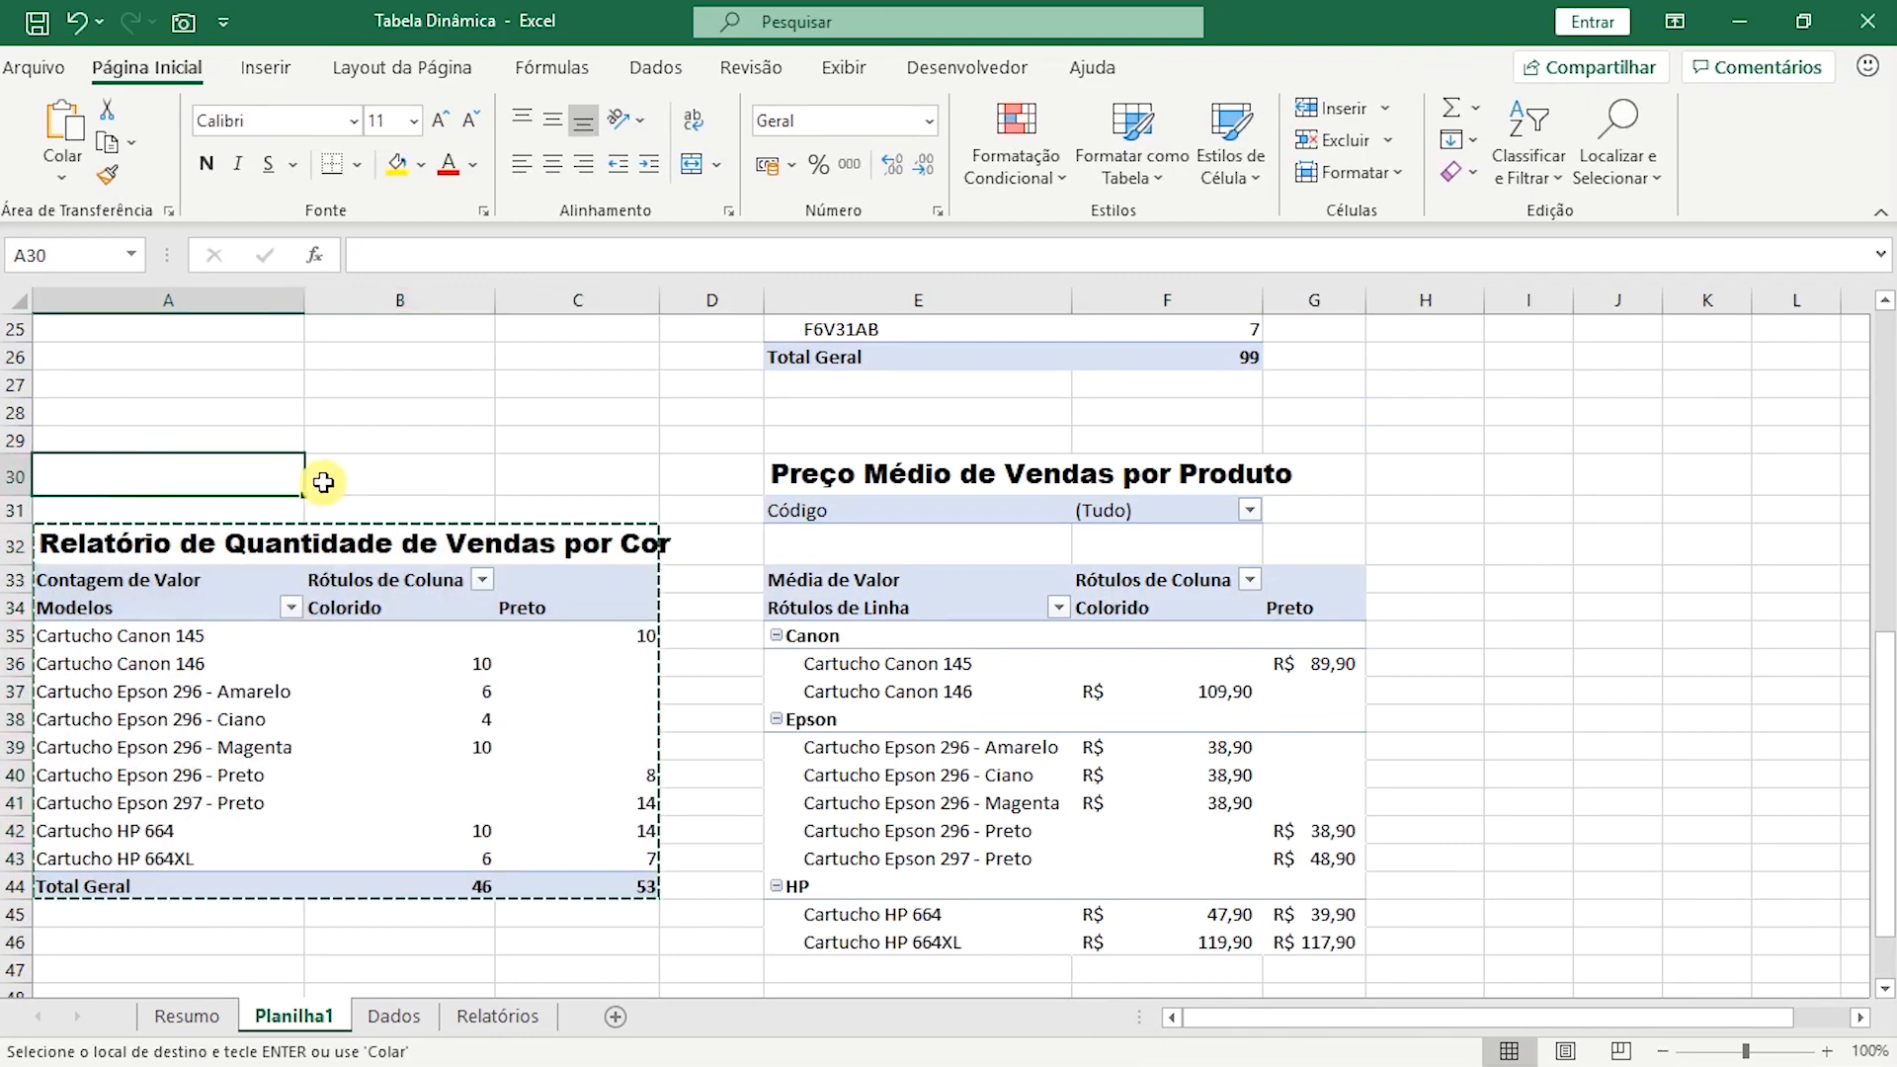
key("Return")
left_click(731, 611)
Hide the gridlines on Planilha1.
scroll(731, 622, "up", 8)
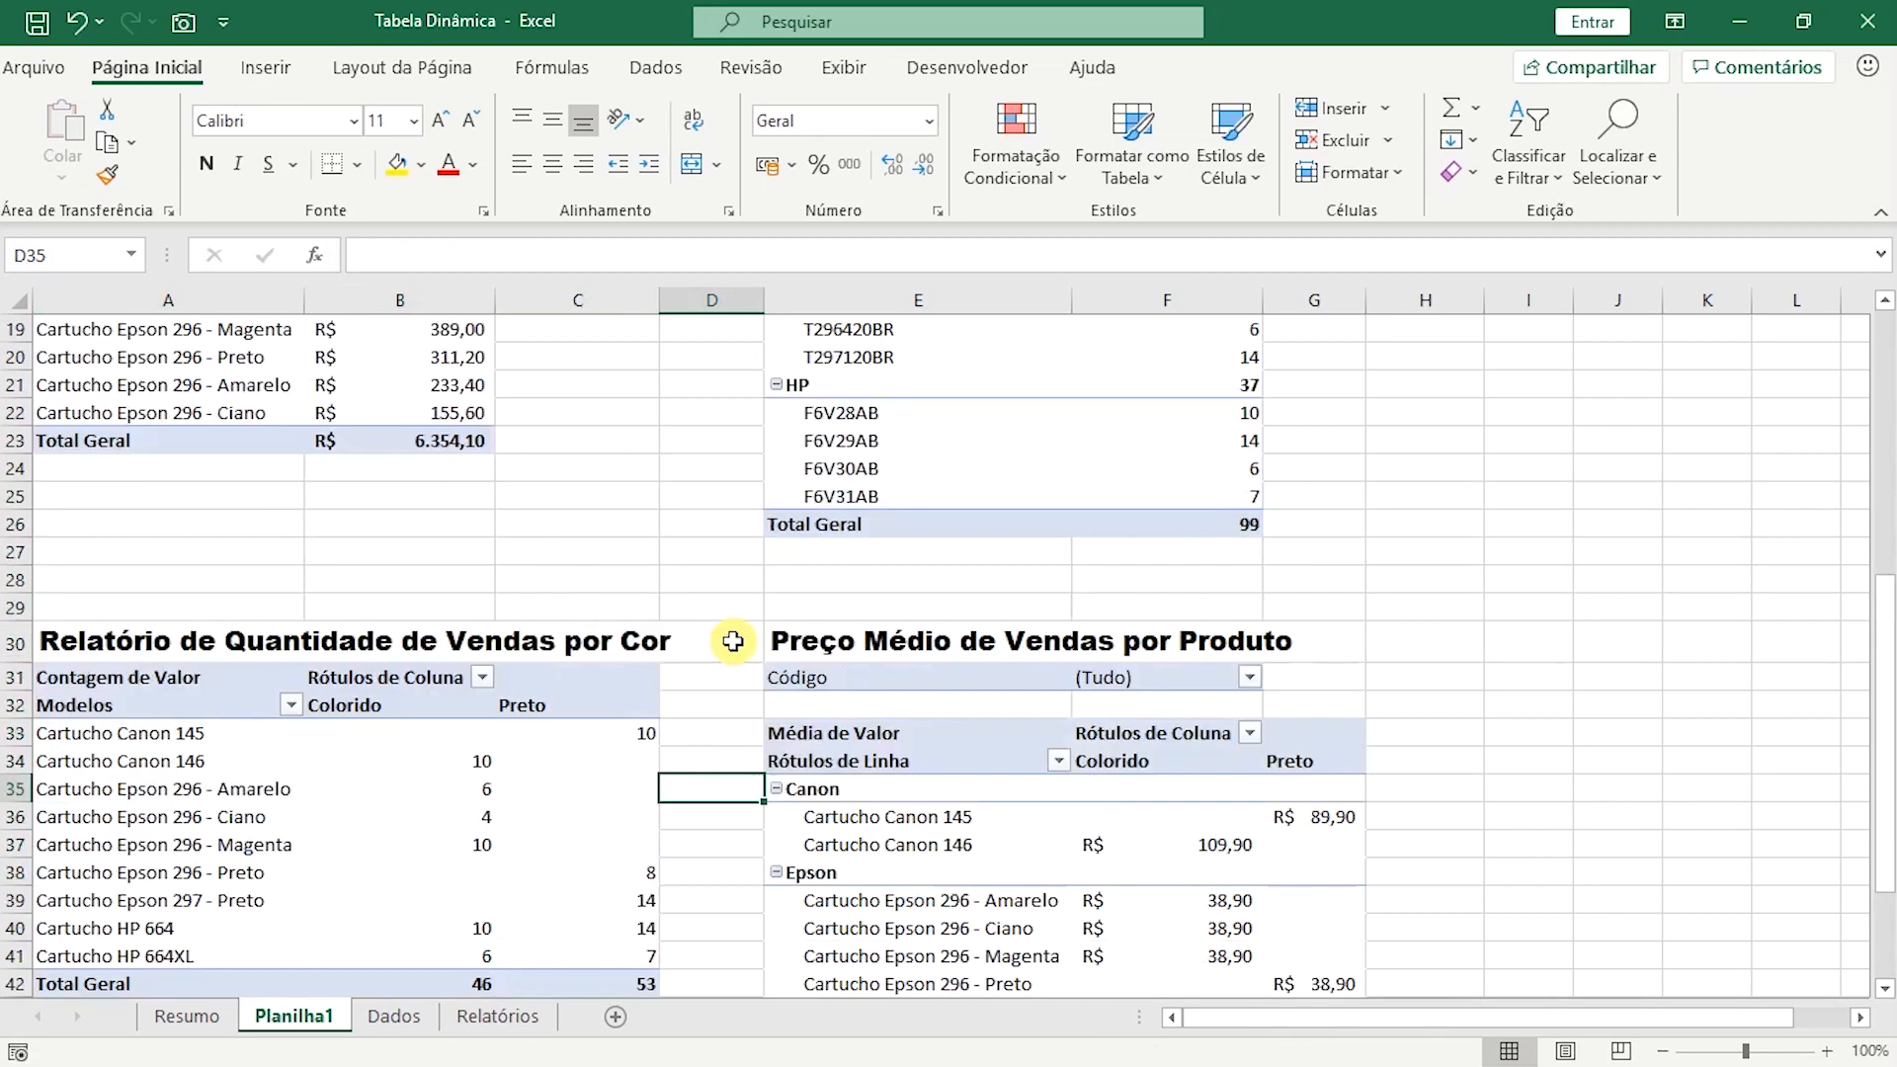
left_click(842, 69)
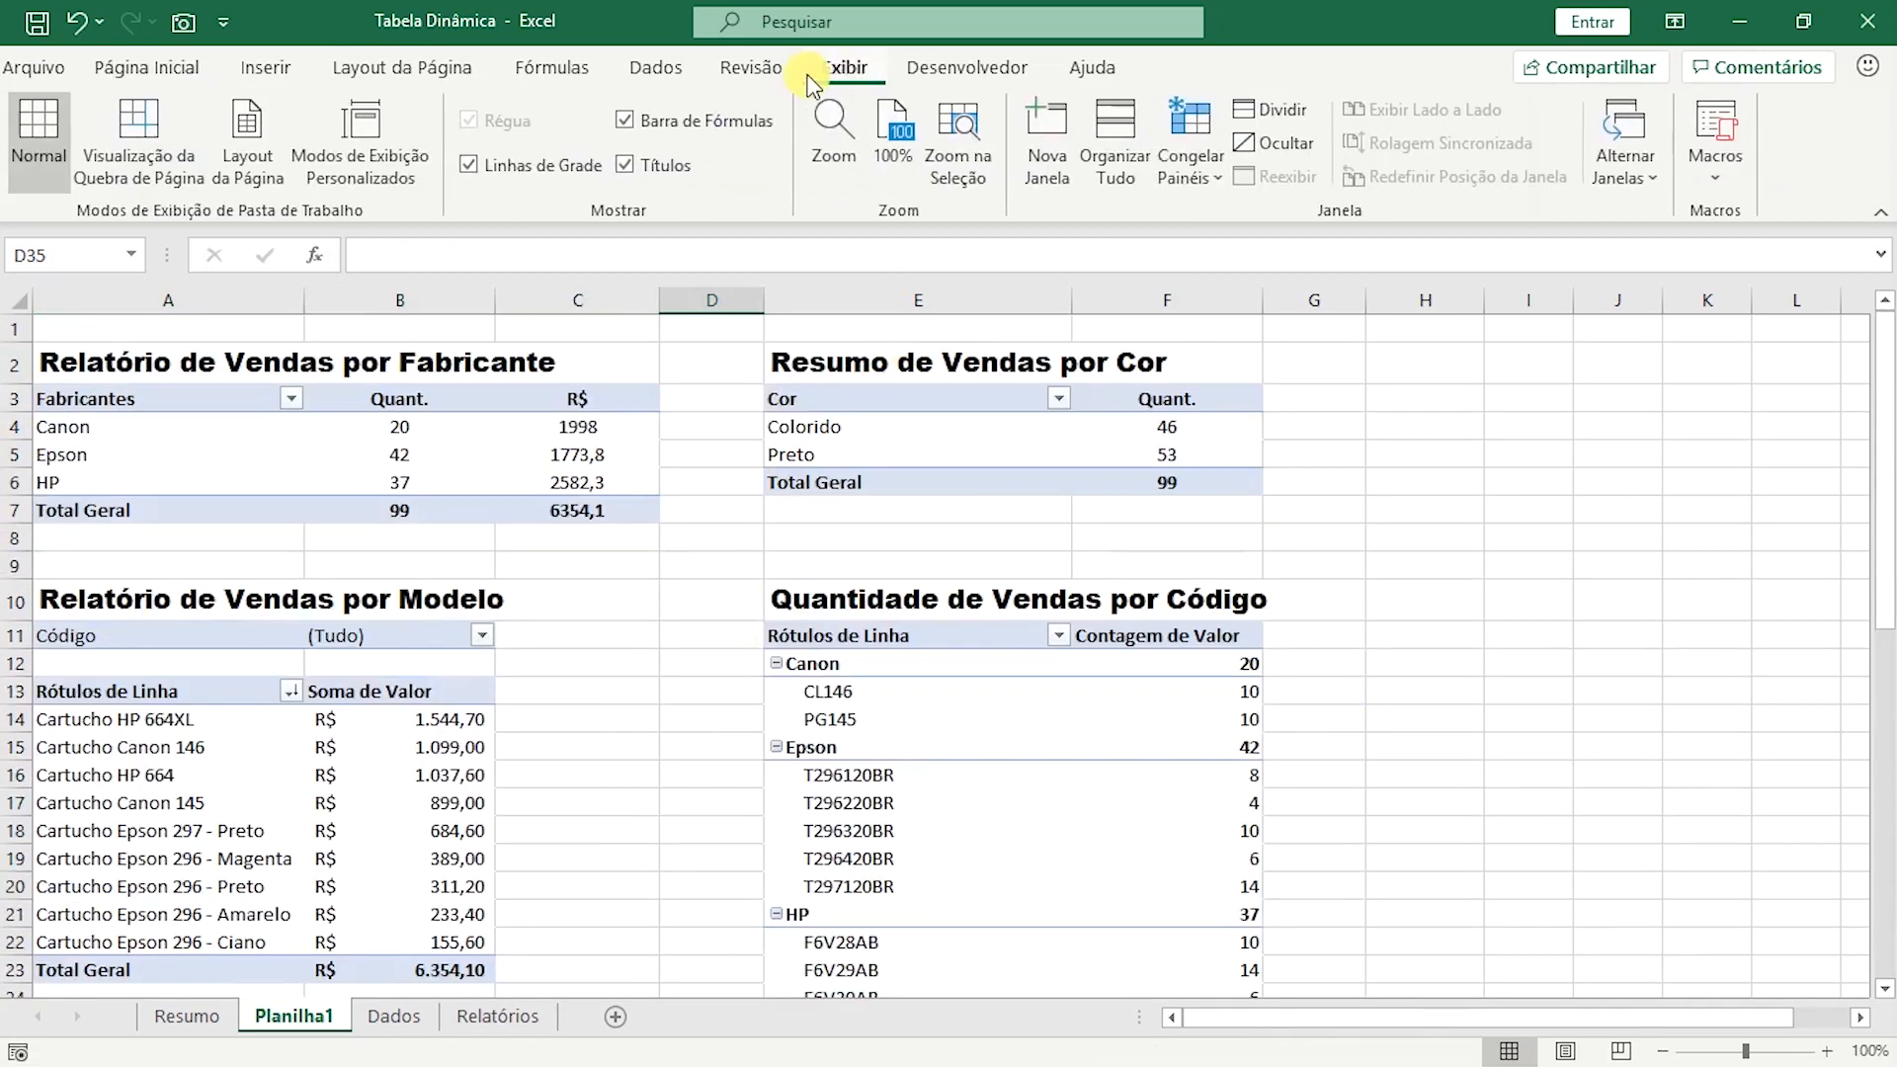
left_click(473, 170)
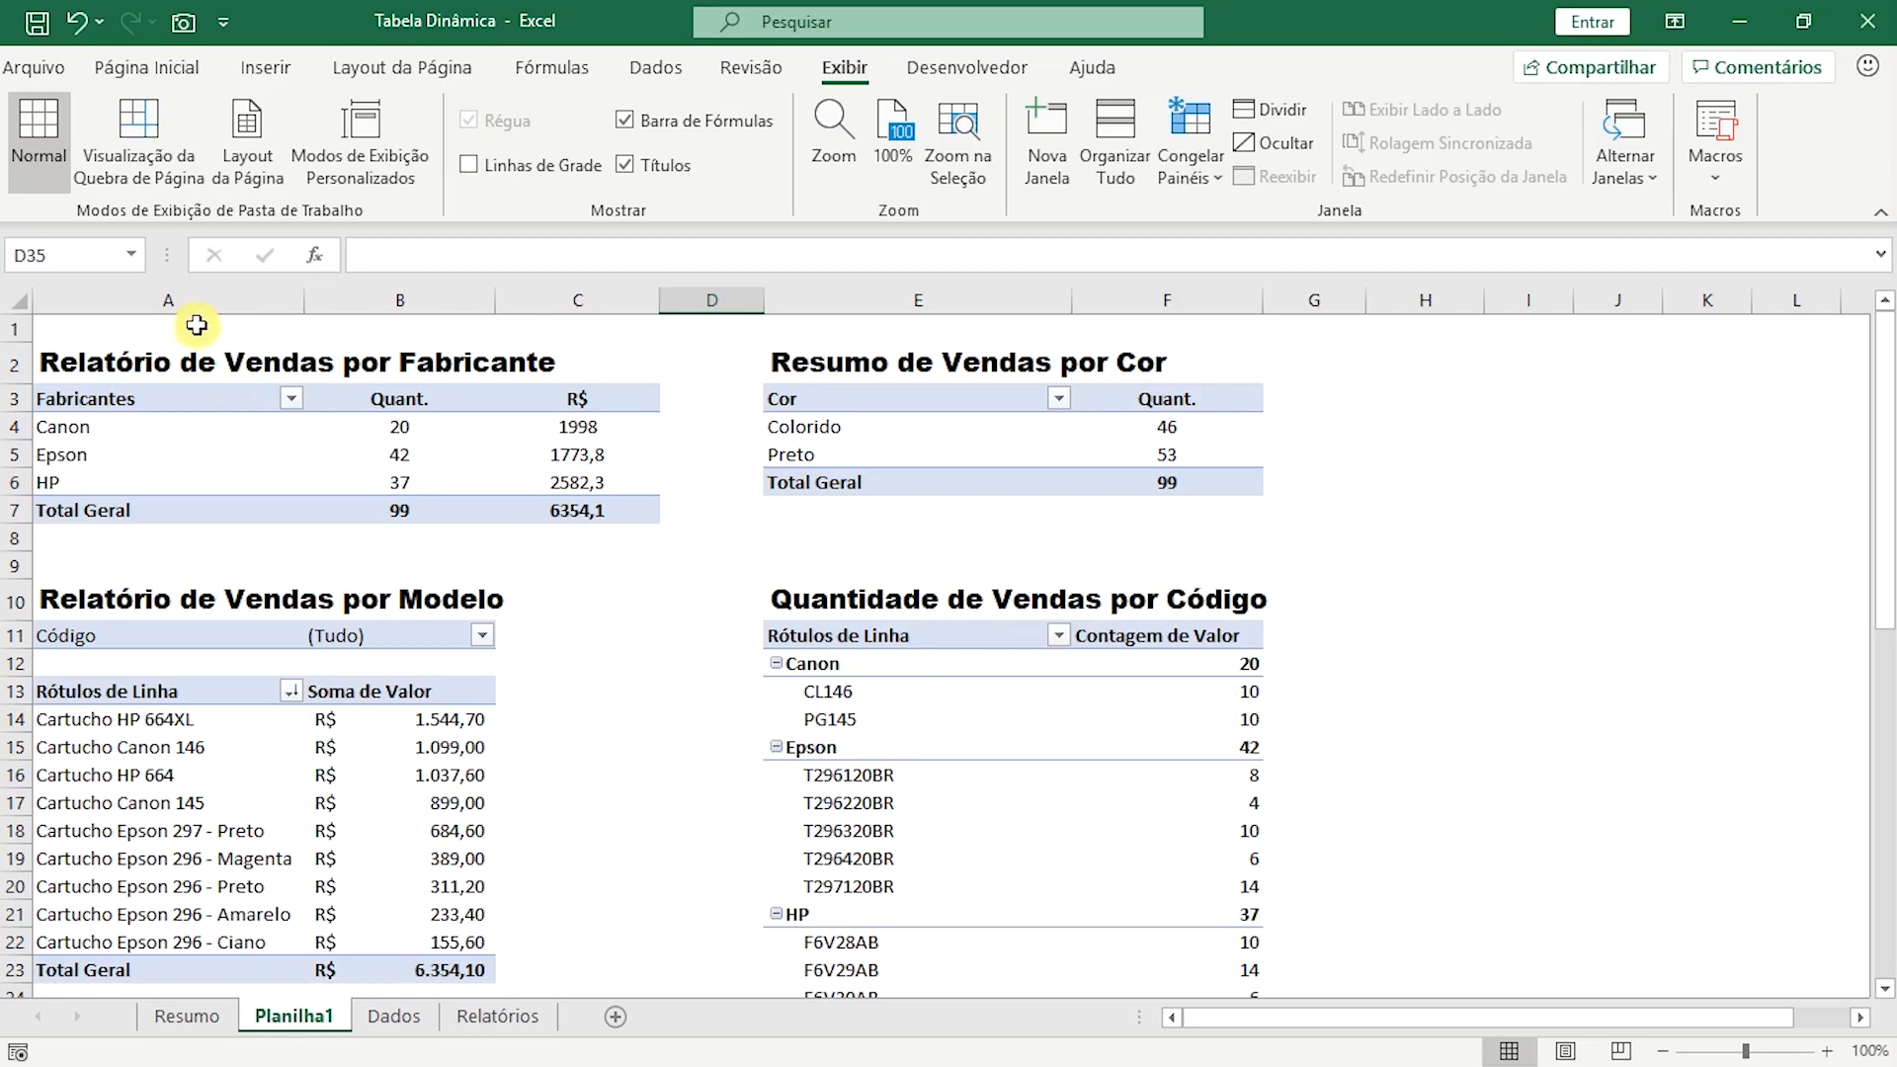
Insert an empty column before column A and widen it as a margin beside the reports.
left_click(153, 302)
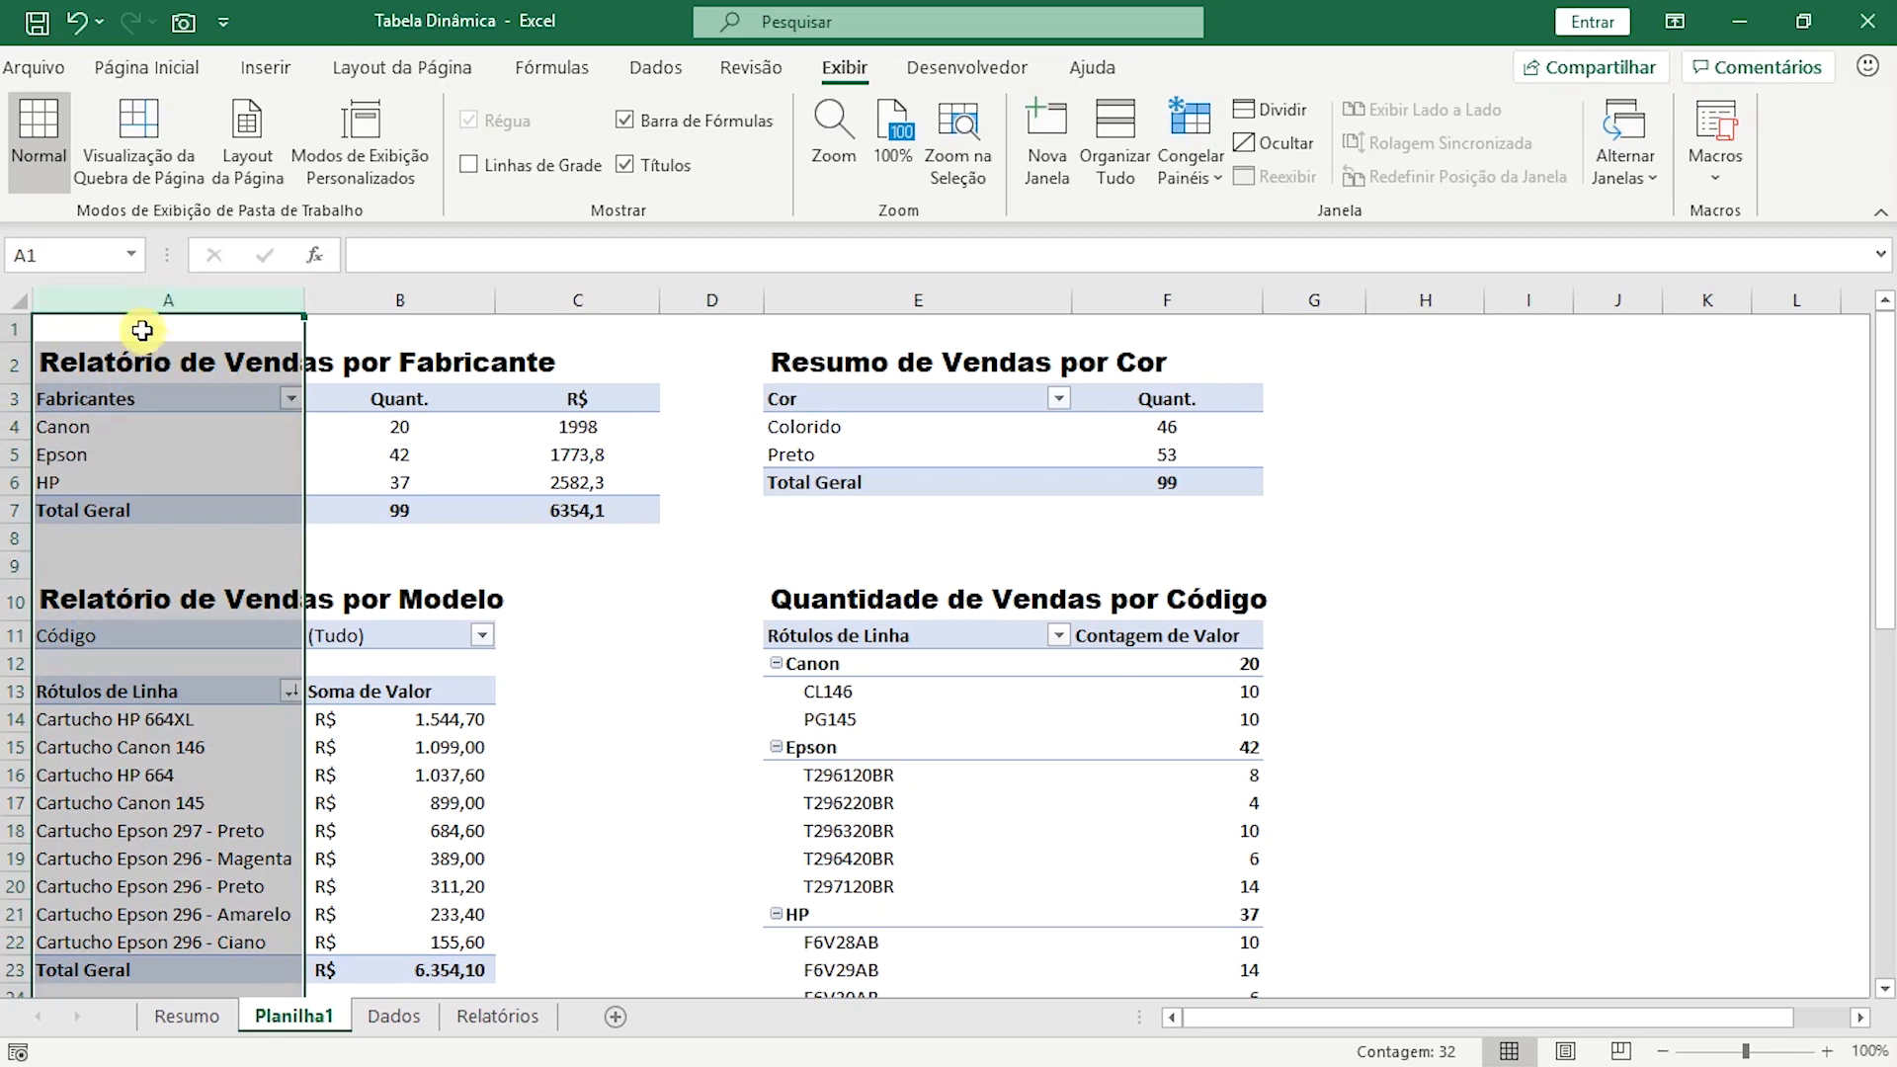
right_click(159, 295)
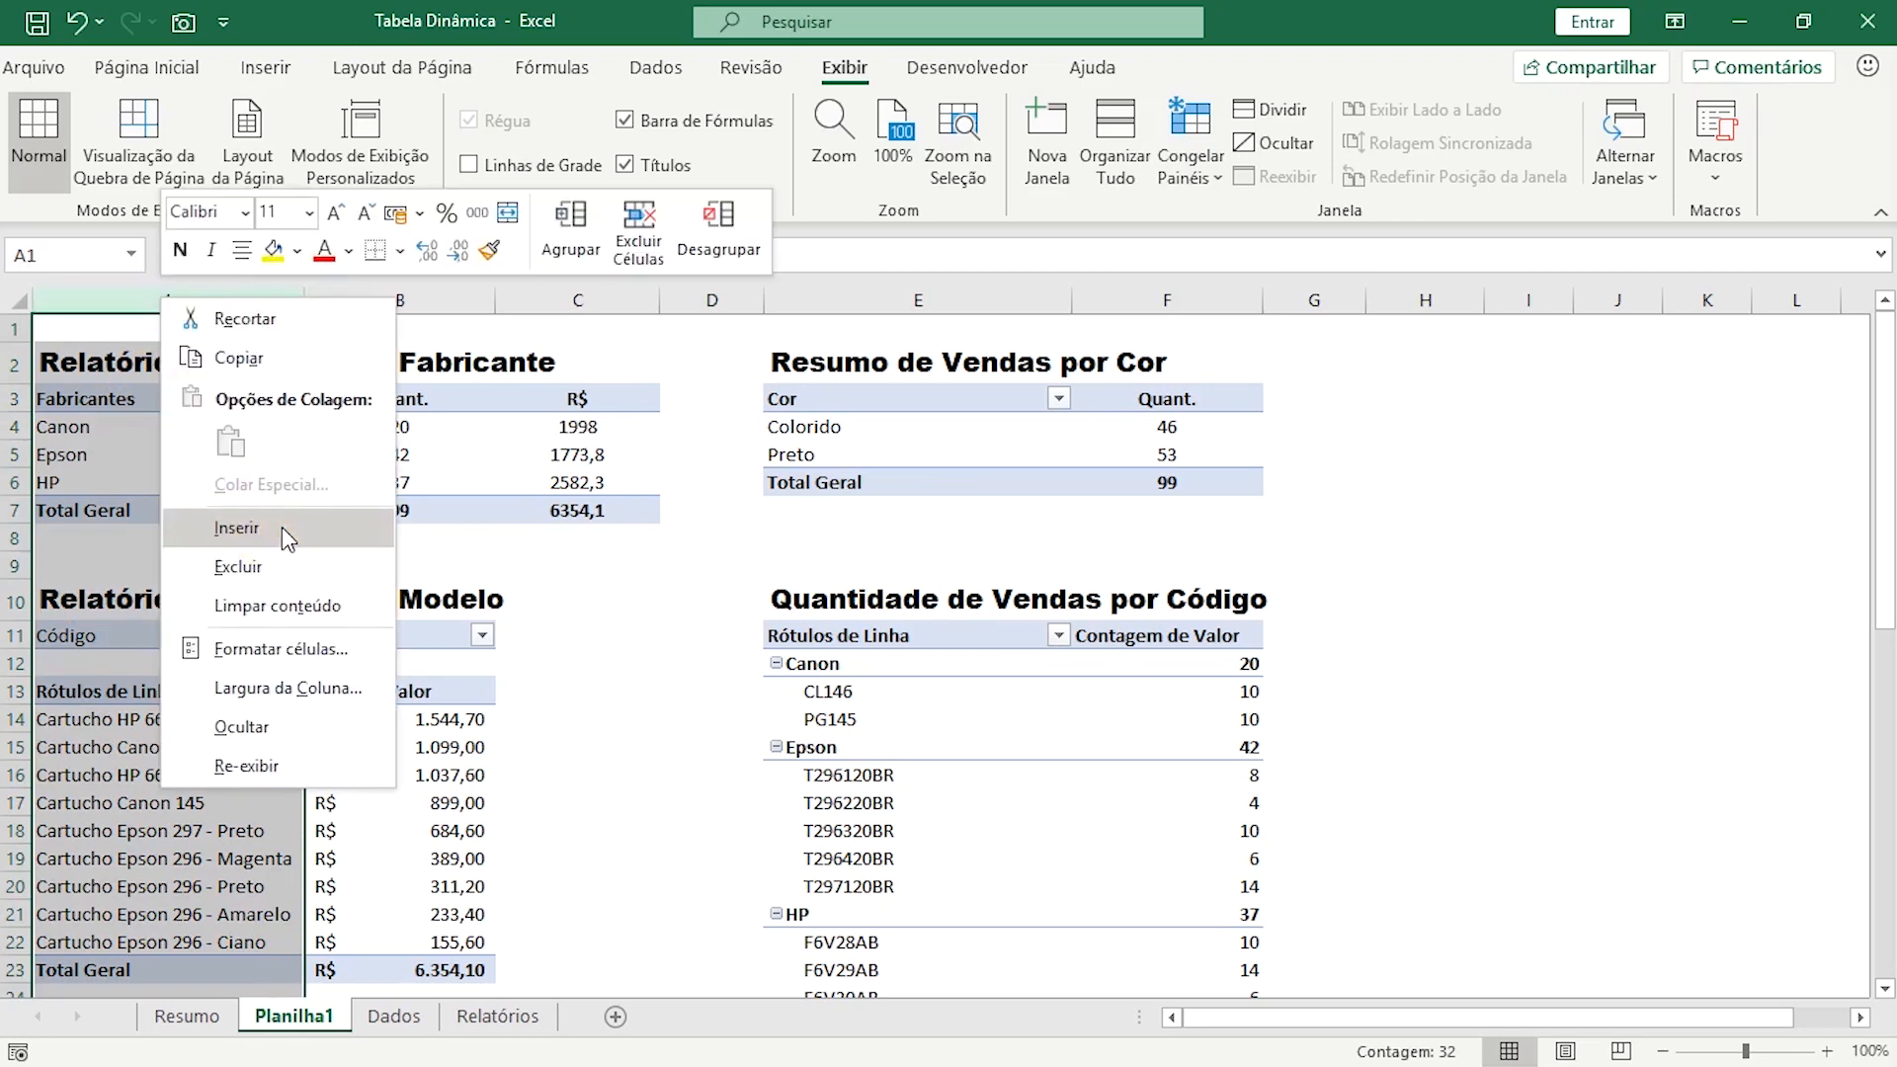
left_click(285, 533)
left_click(814, 507)
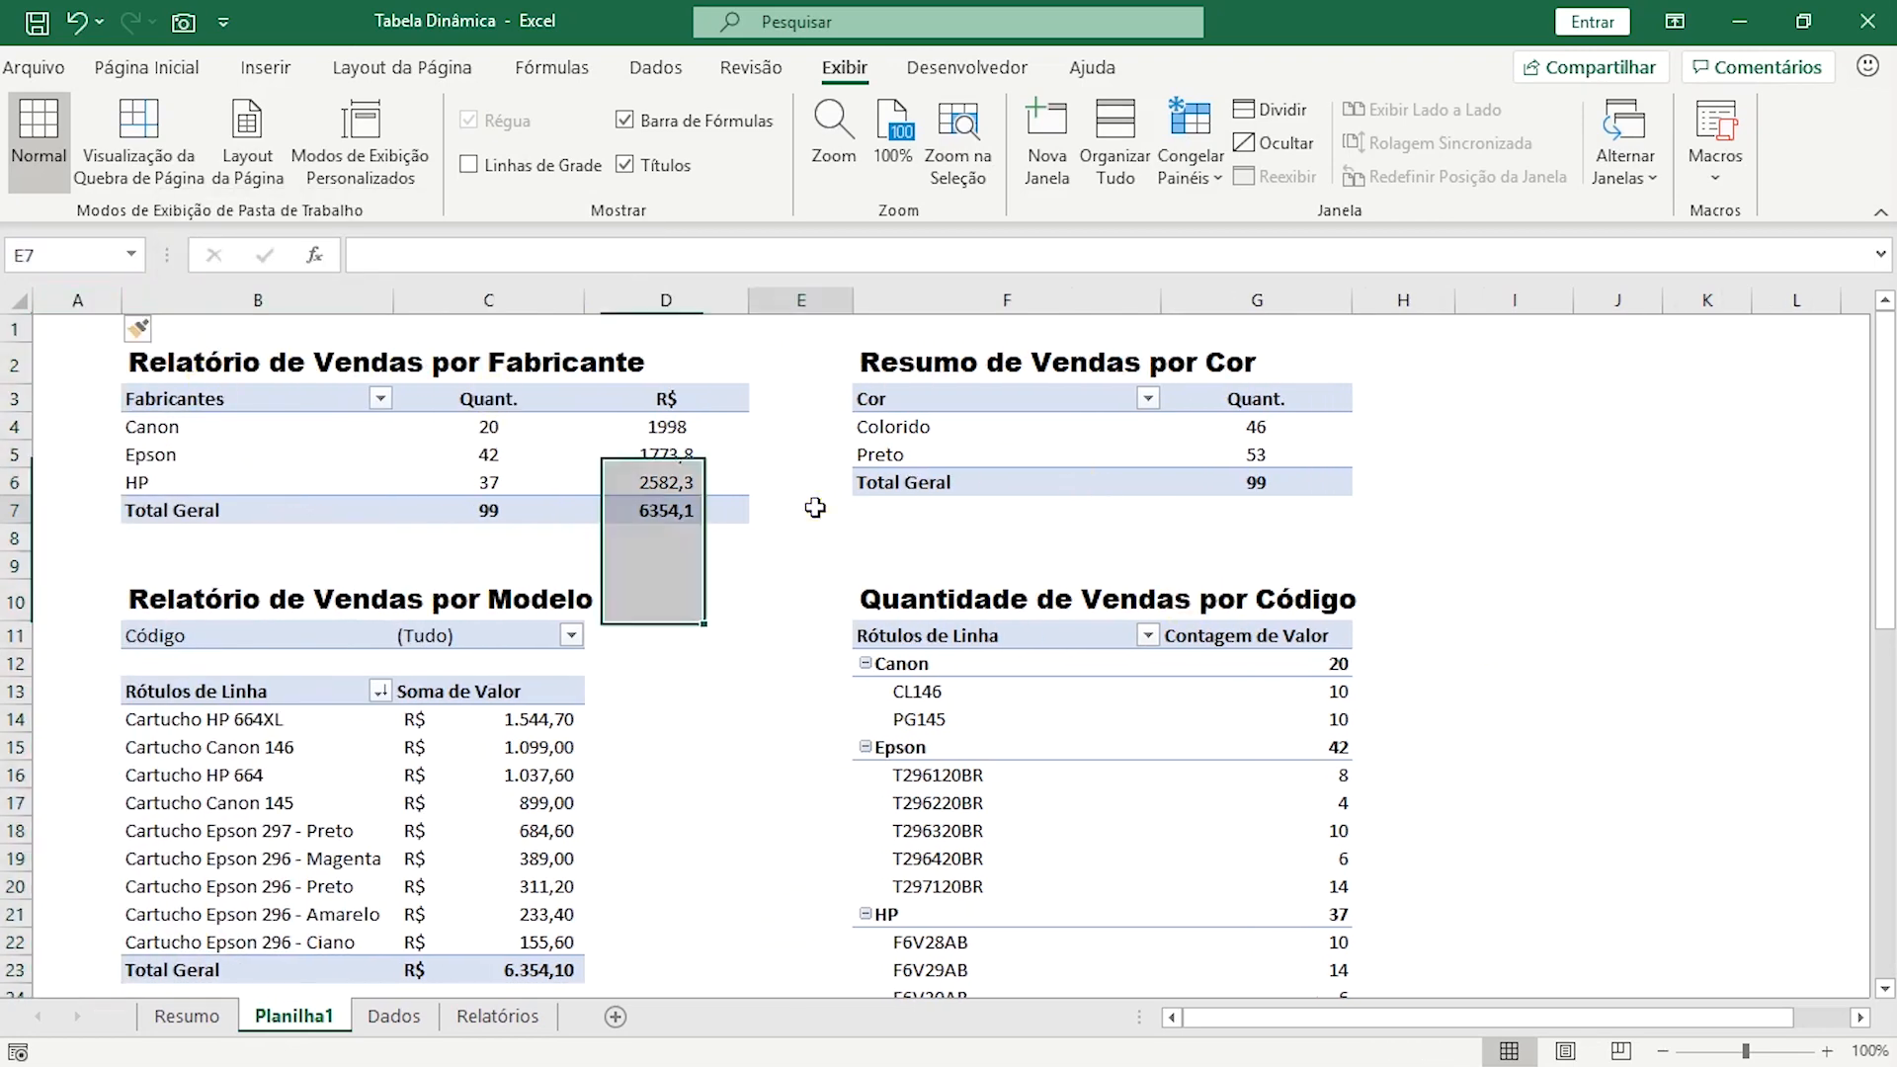
left_click_drag(118, 302, 222, 306)
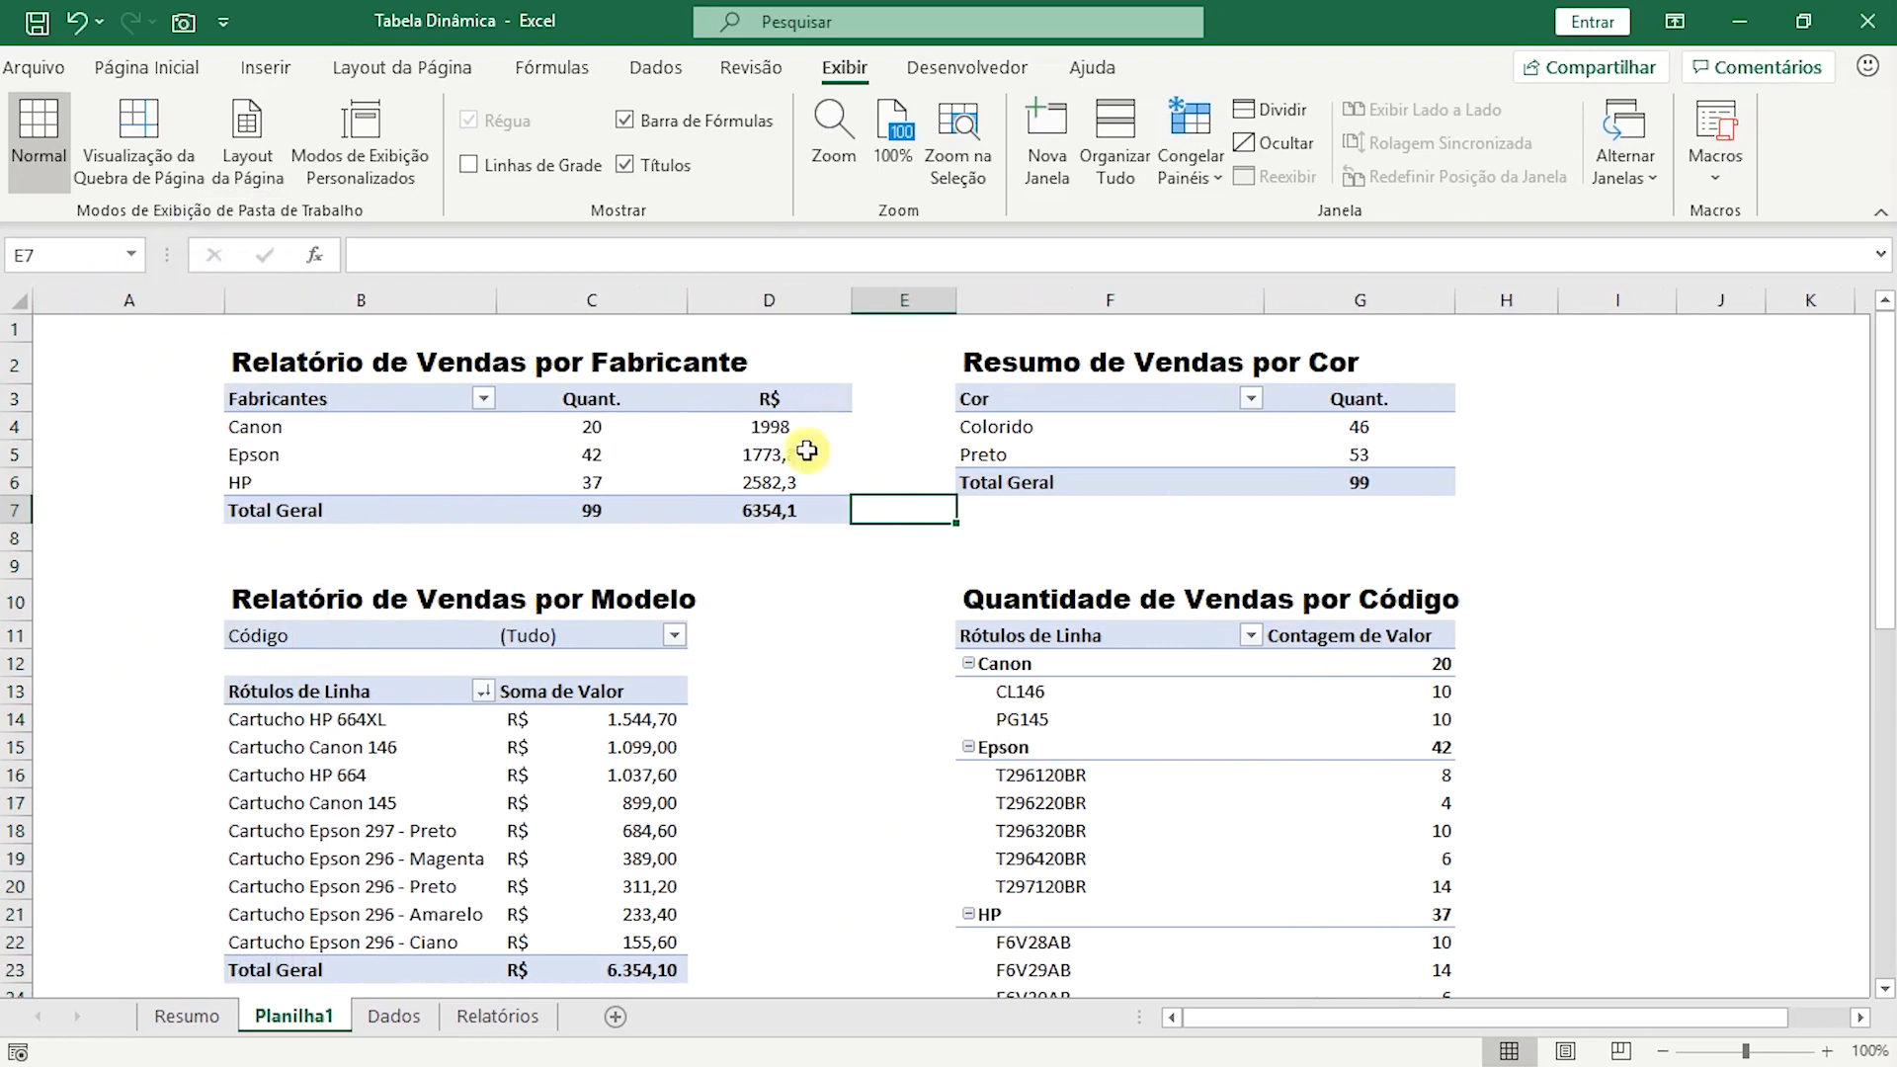
Centre the Colorido and Preto headings and values in C32:D42 of the quantity by colour pivot table.
scroll(800, 692, "down", 3)
scroll(813, 734, "down", 4)
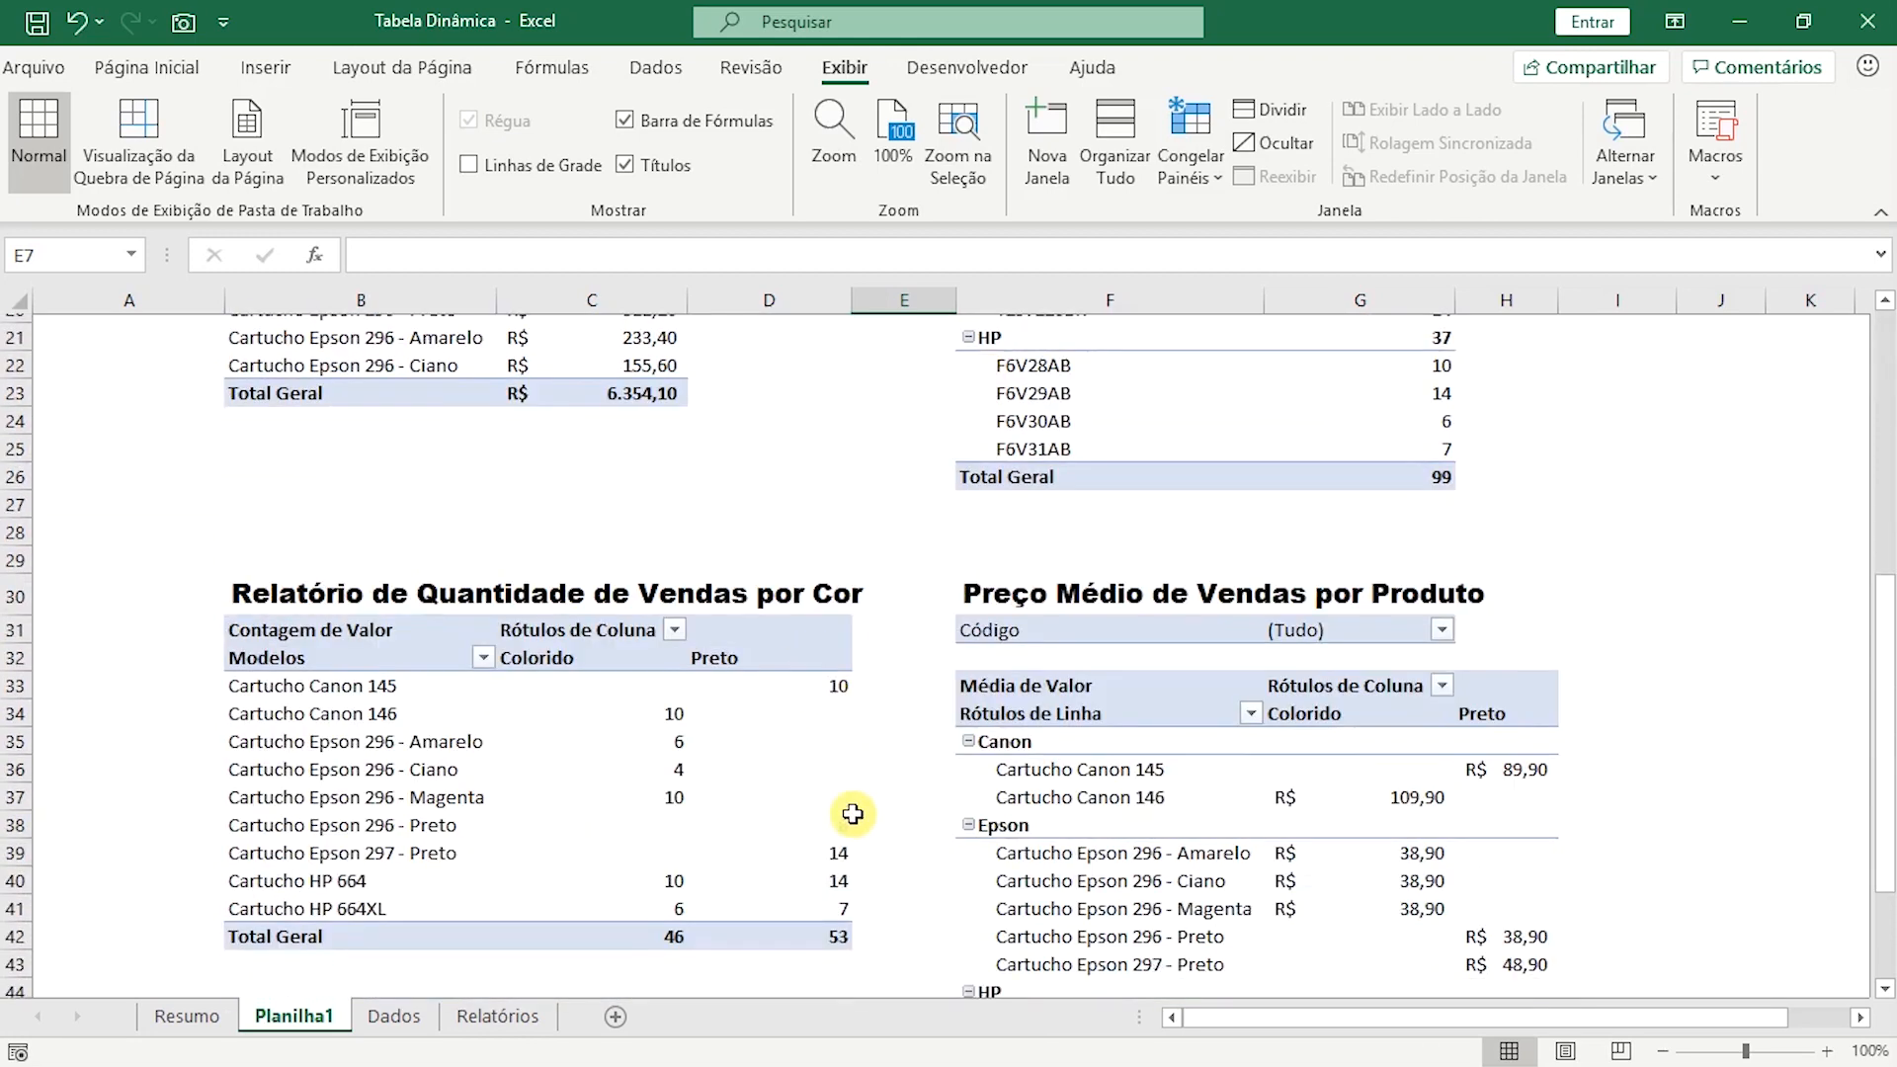
left_click_drag(574, 633, 840, 901)
left_click(147, 67)
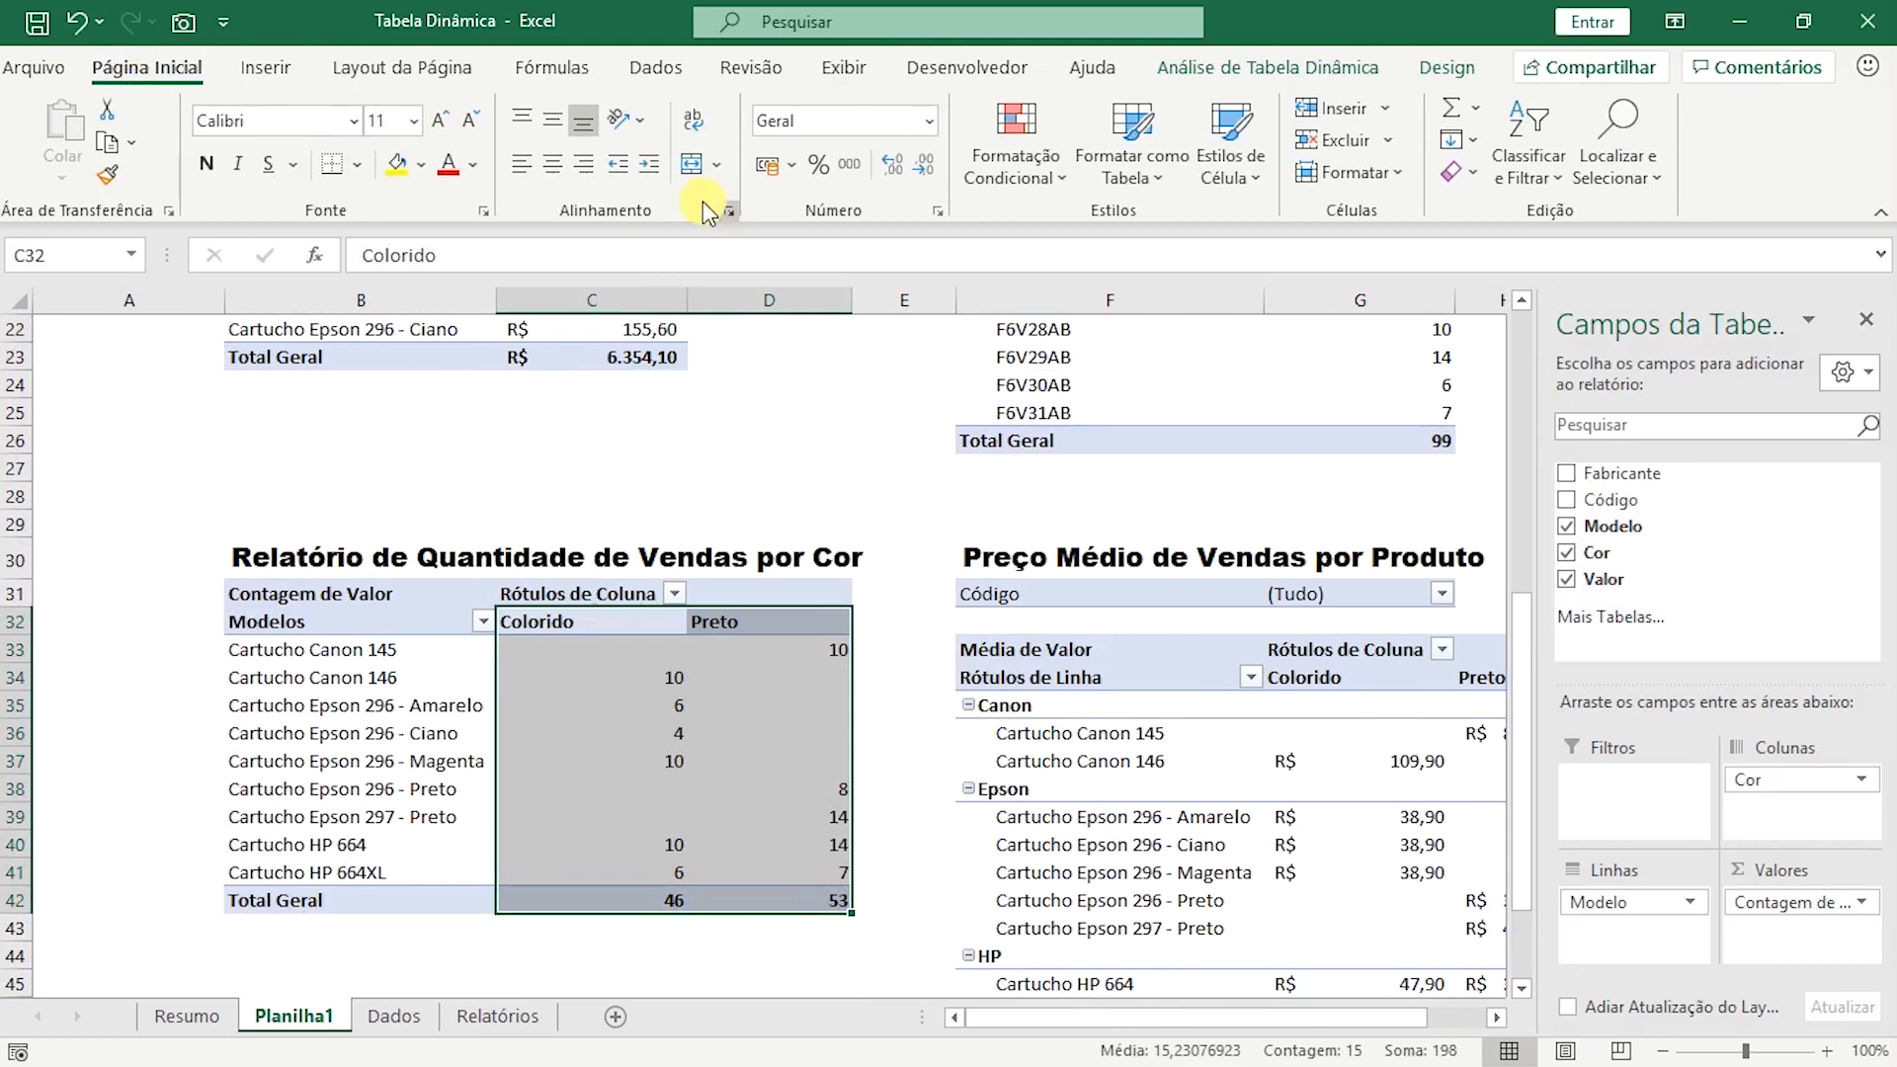
left_click(553, 164)
Centre G11:G26 in the Quantidade de Vendas por Código pivot table and rename its value heading to Quant.
scroll(821, 543, "up", 6)
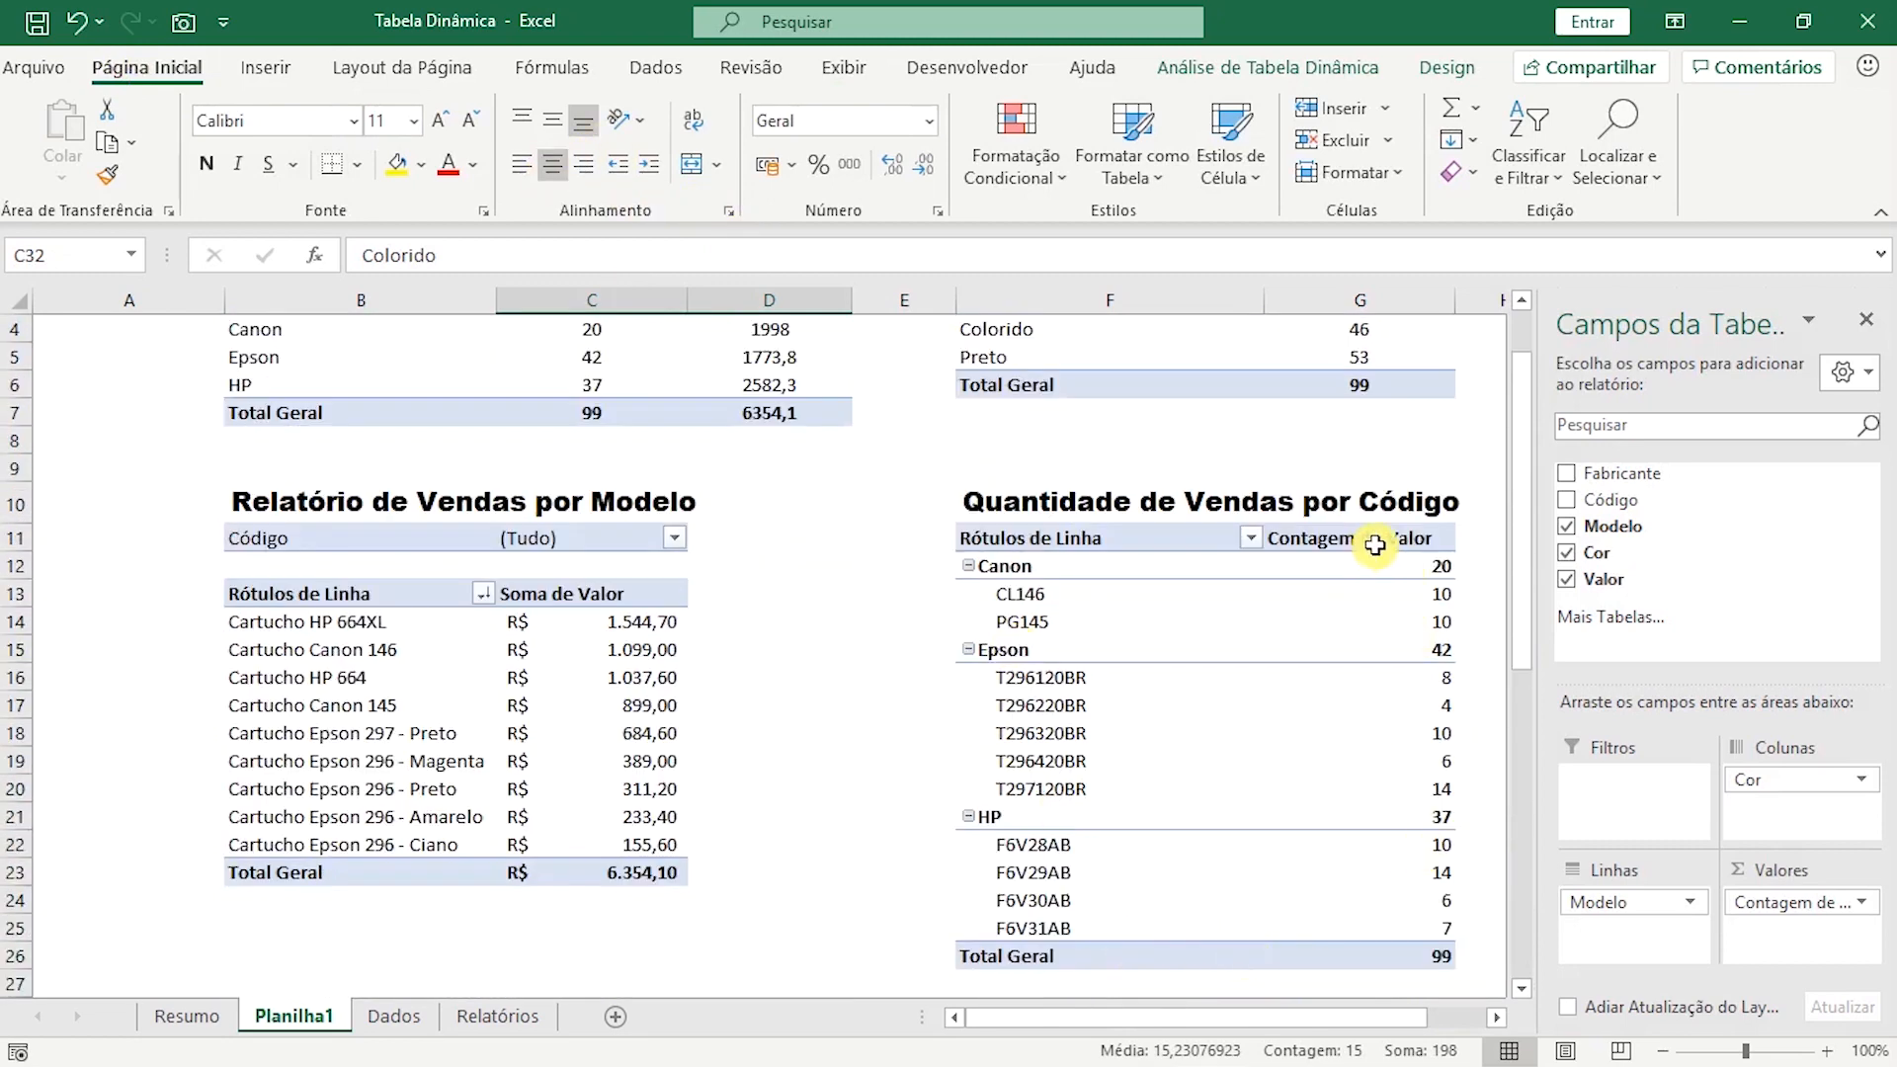
left_click_drag(1377, 541, 1350, 958)
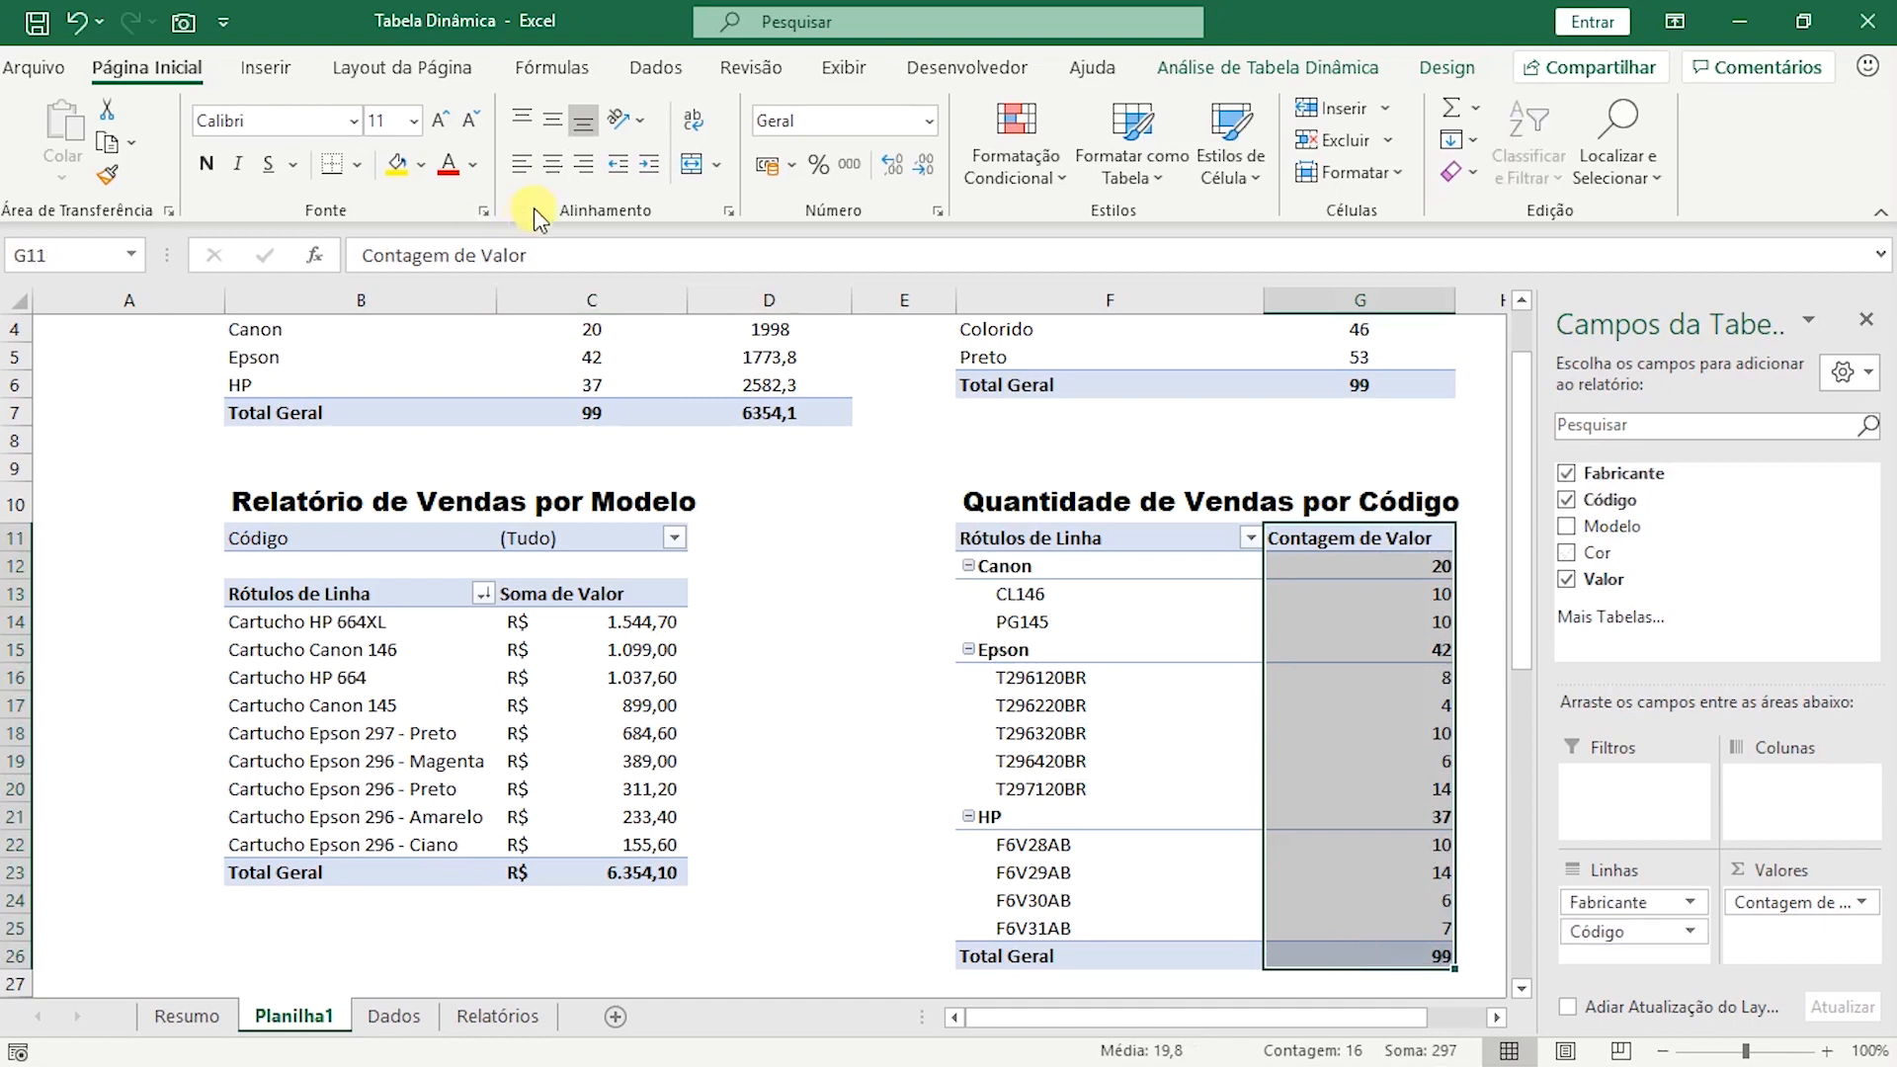
left_click(545, 170)
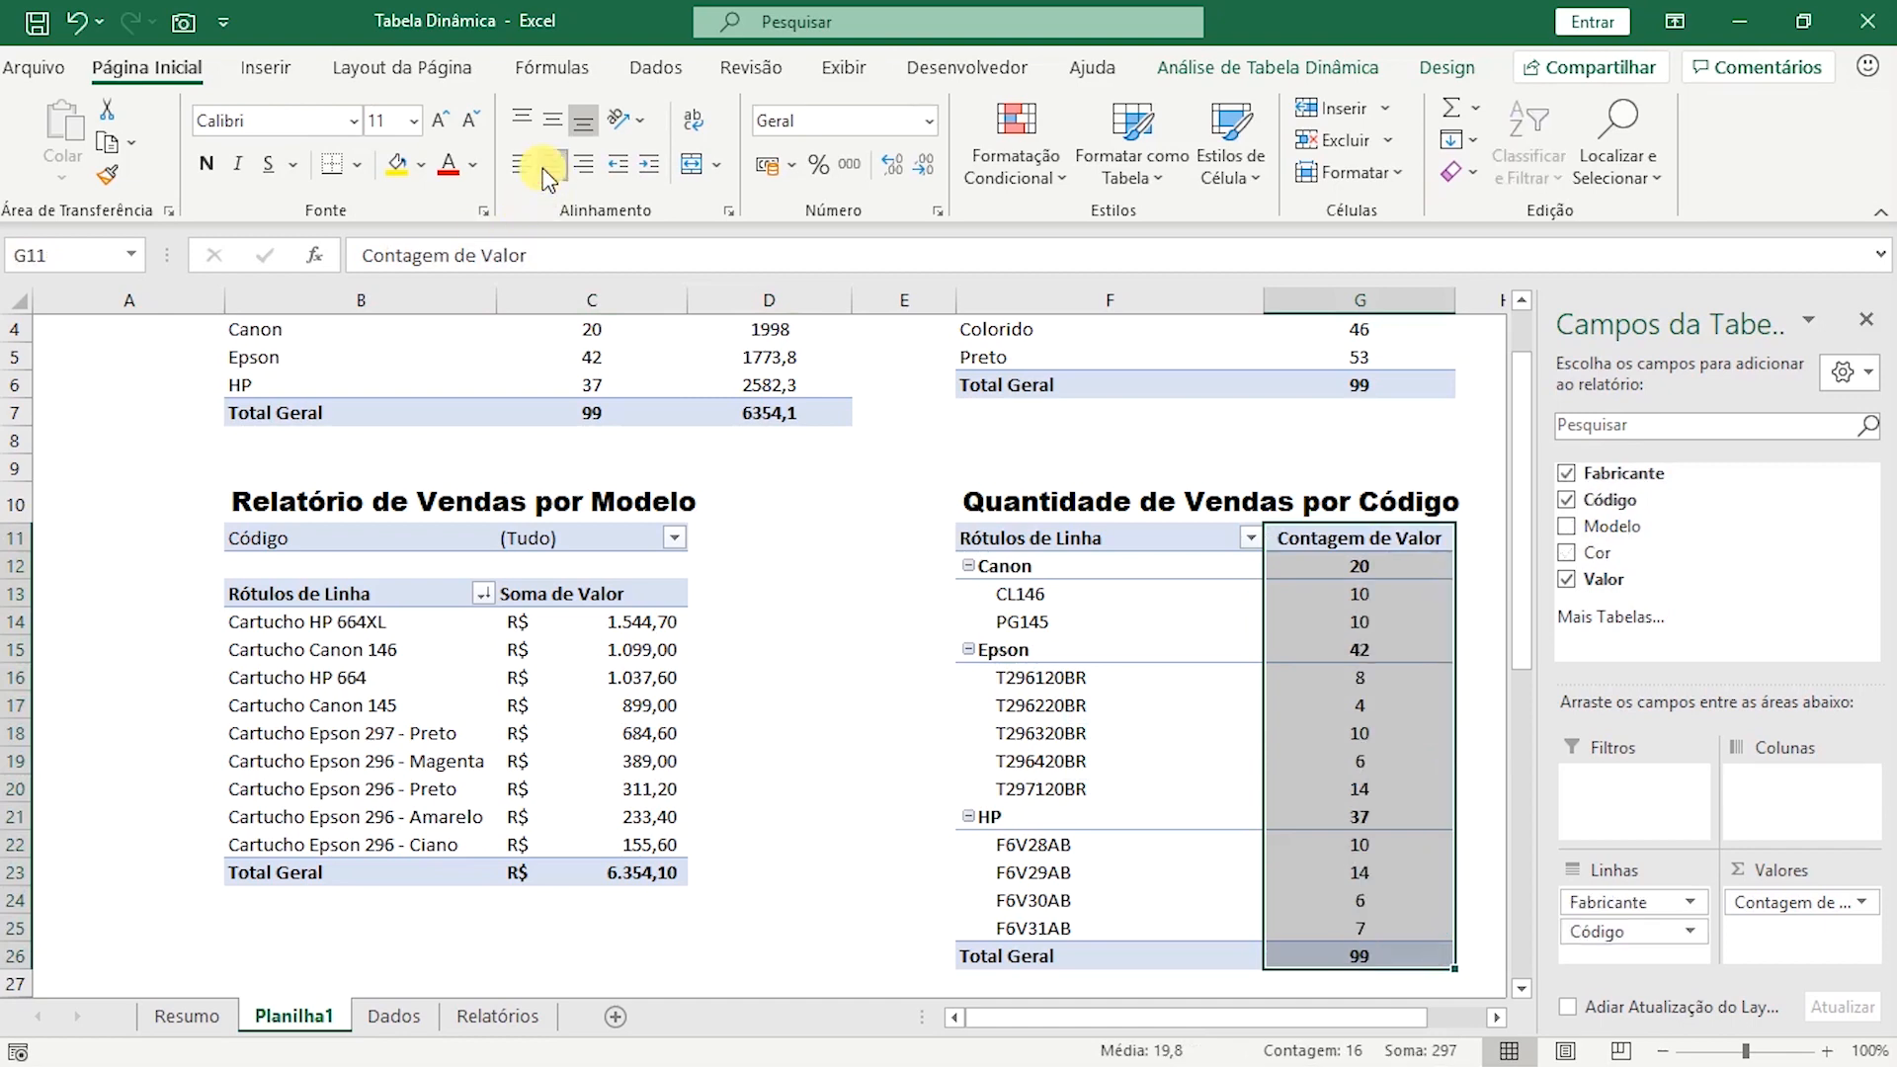
left_click(1433, 539)
type("Quan")
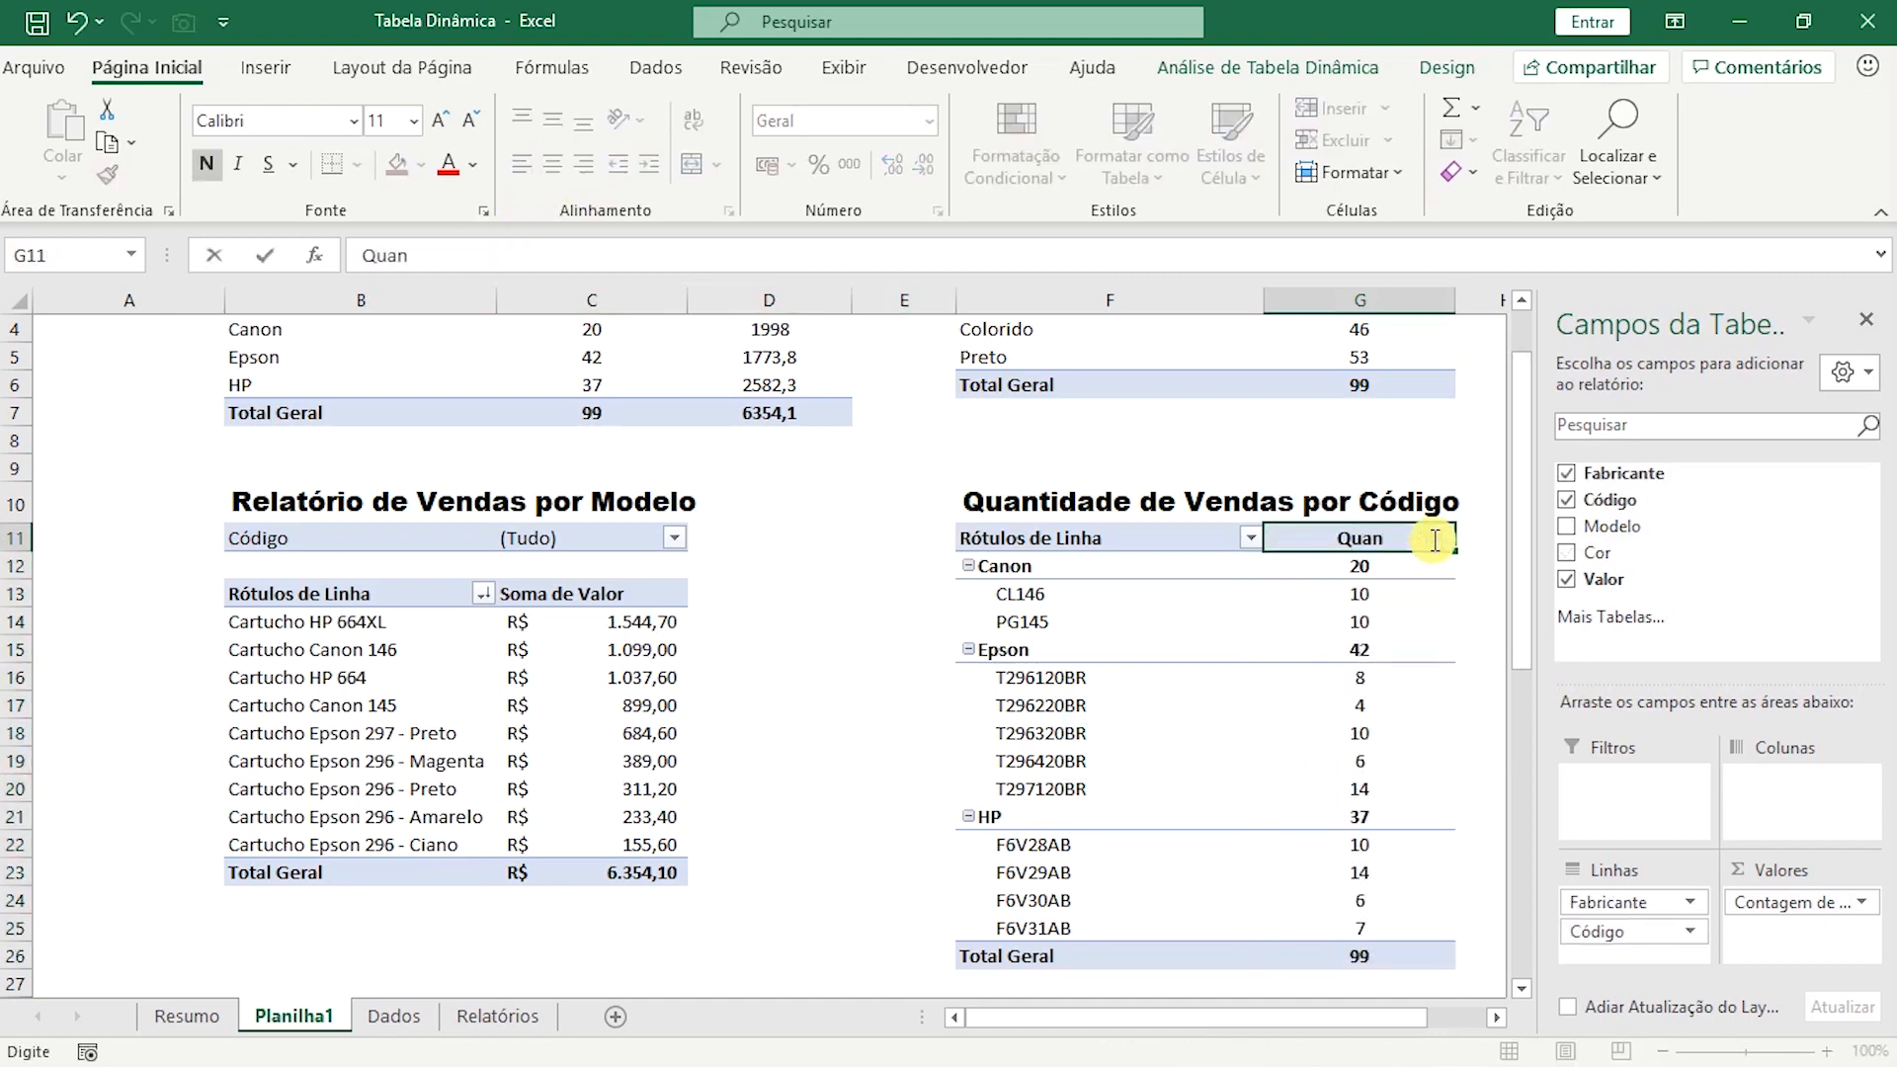
type("t.")
key("Return")
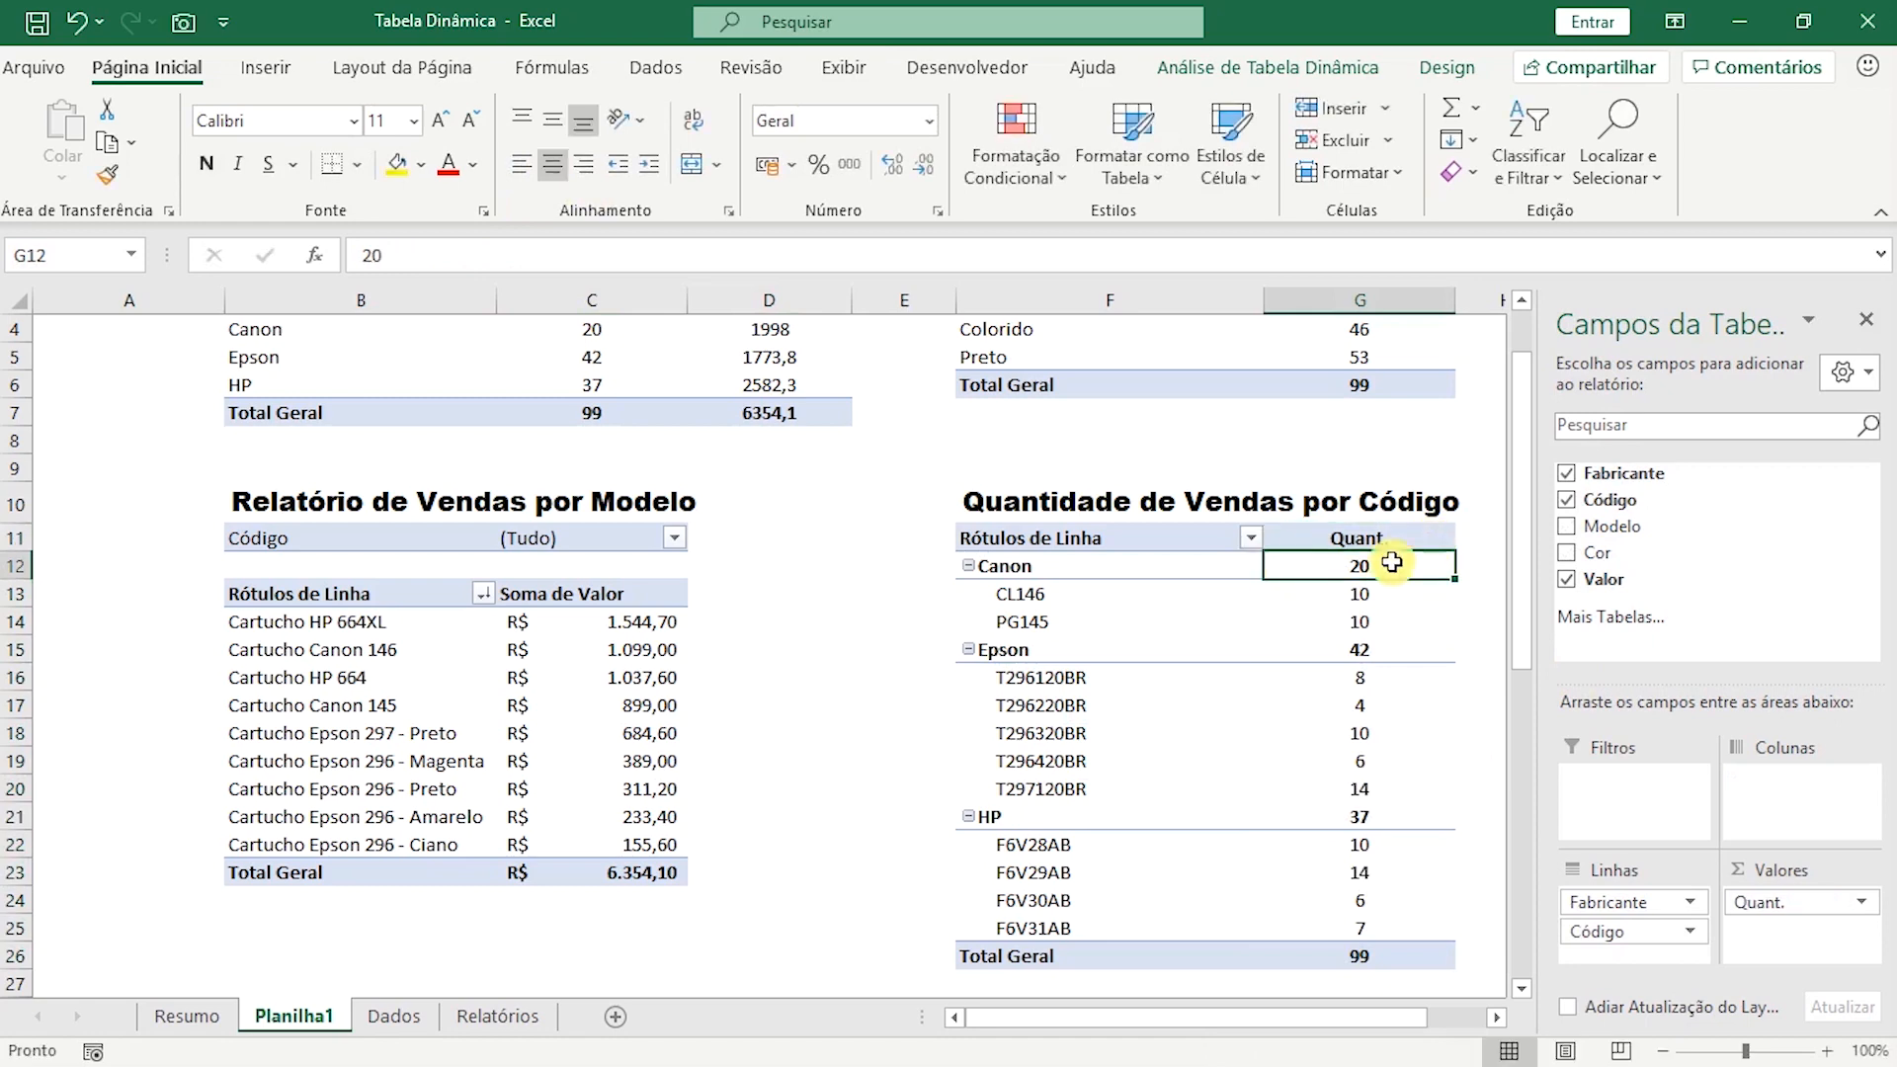
Look over the reports on Planilha1, selecting cells inside and outside the pivot tables to compare when their field list is available.
scroll(1403, 588, "up", 1)
scroll(1305, 638, "down", 8)
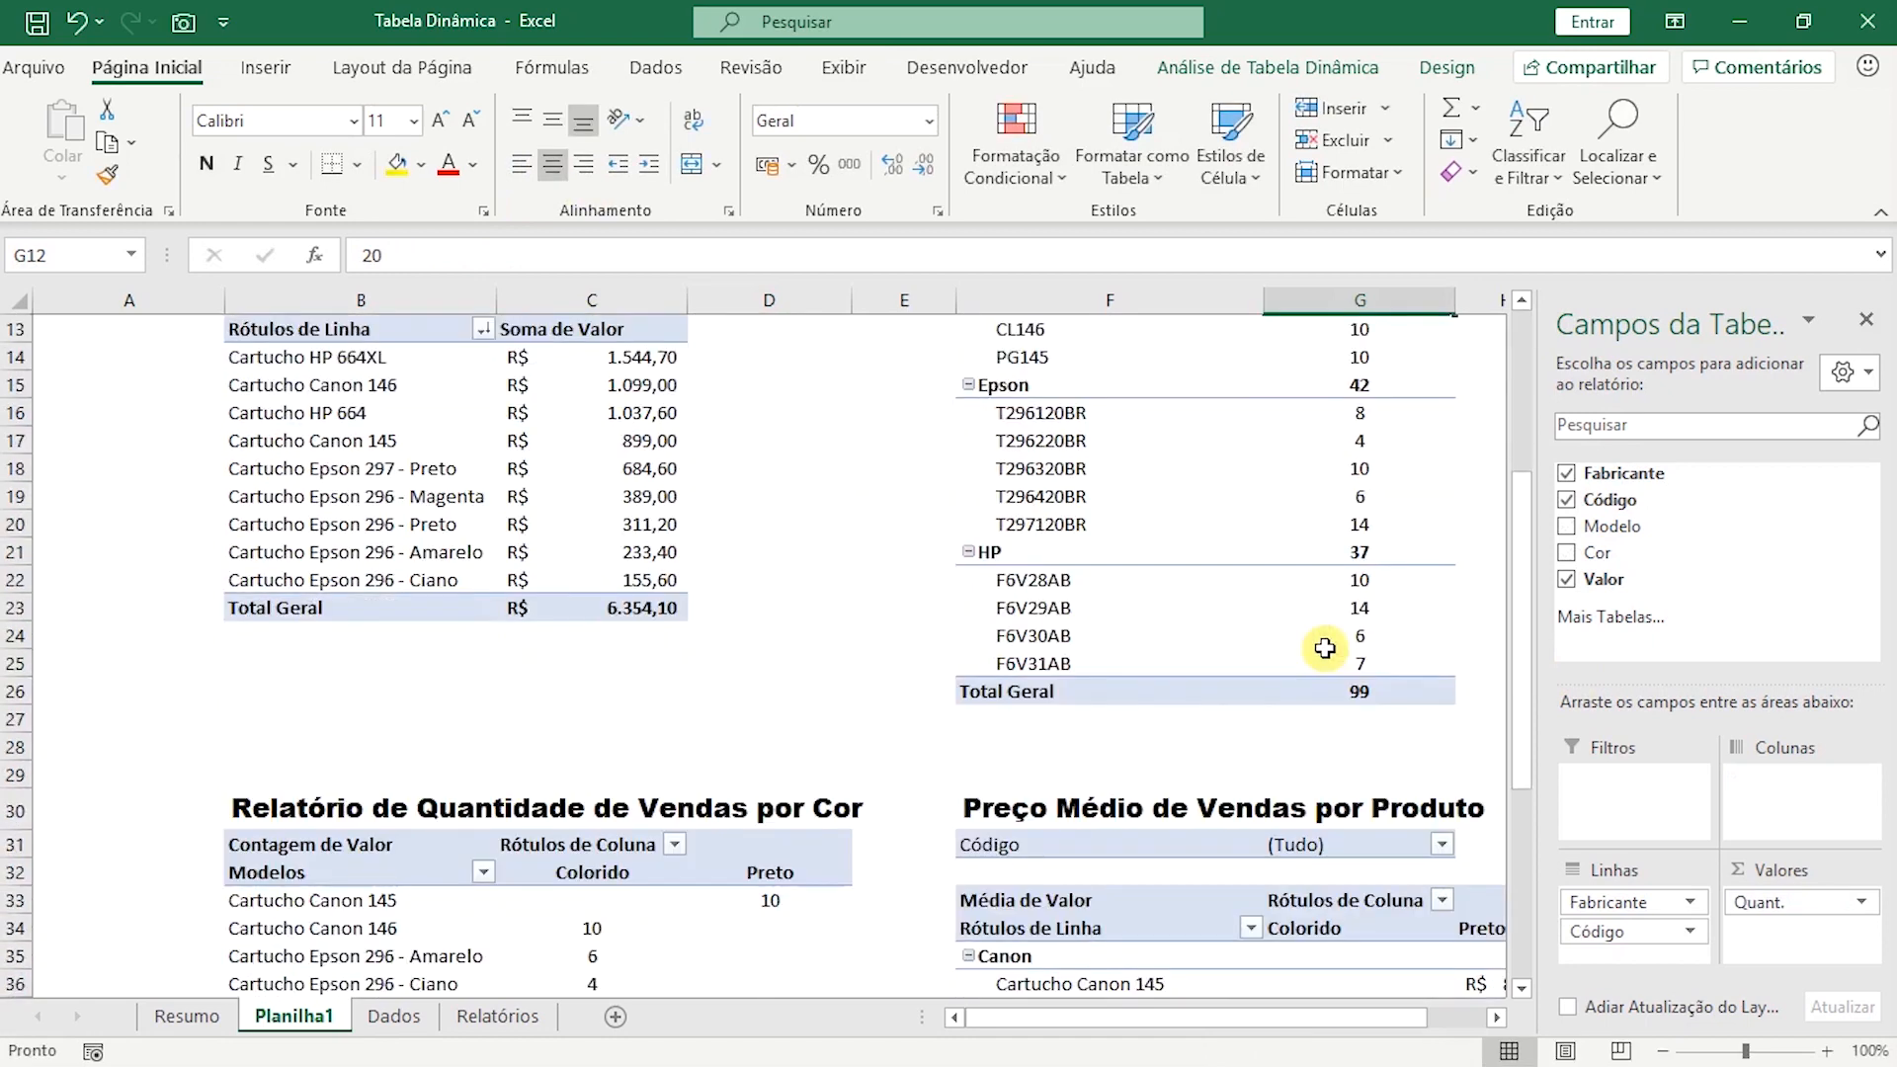
scroll(1304, 638, "down", 2)
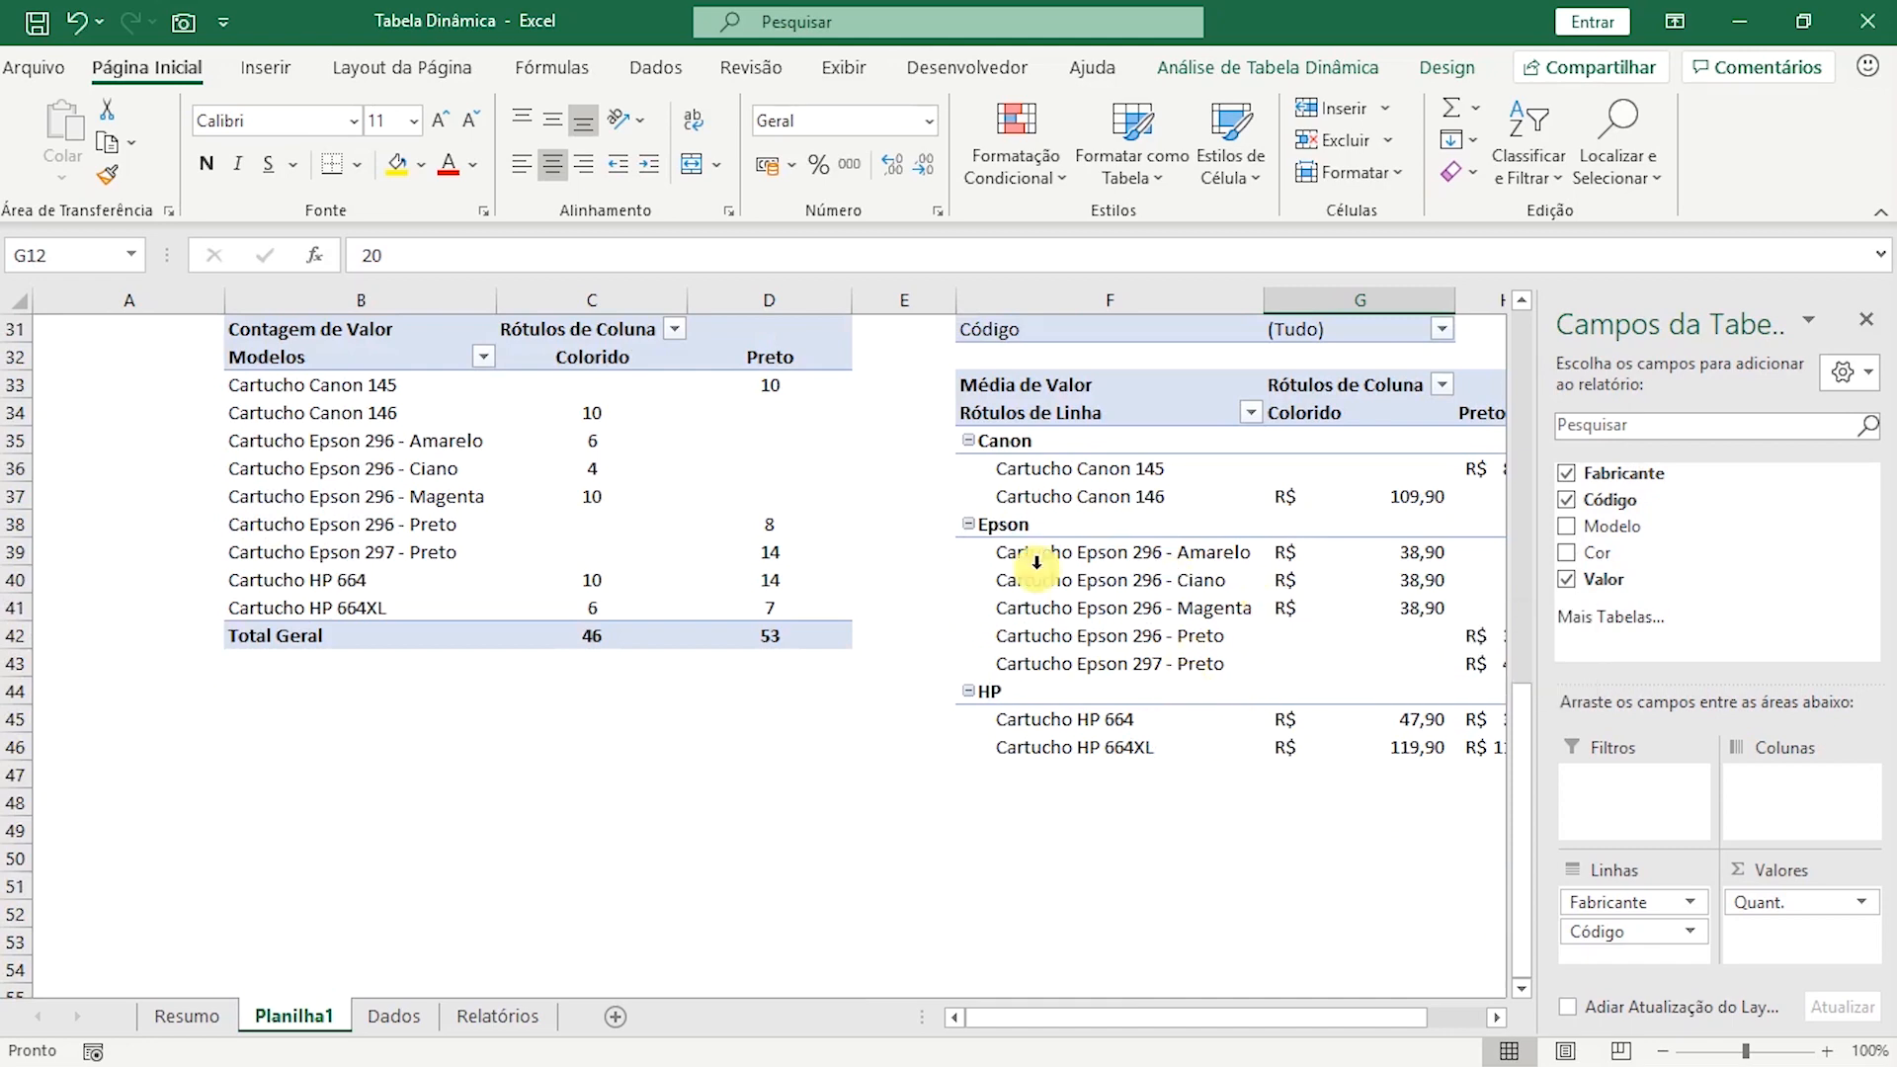
scroll(948, 655, "up", 6)
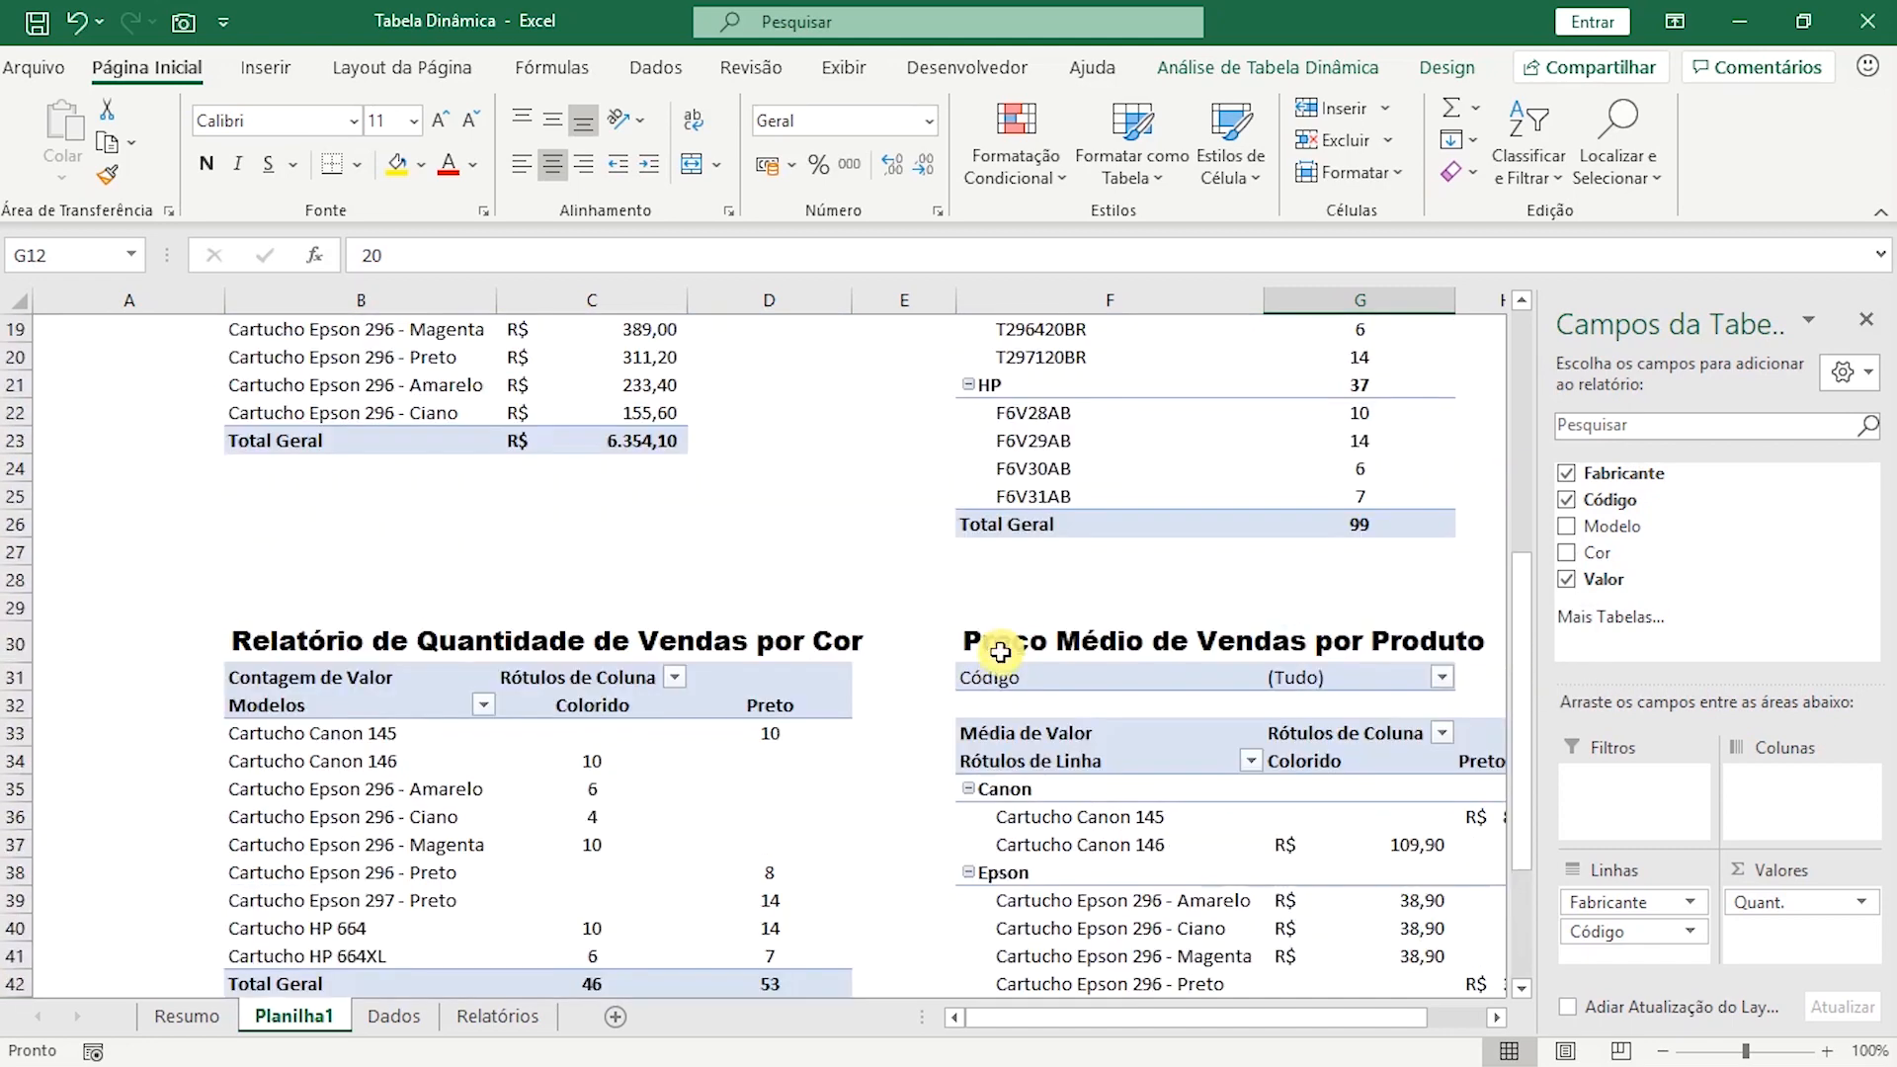
scroll(1304, 690, "up", 4)
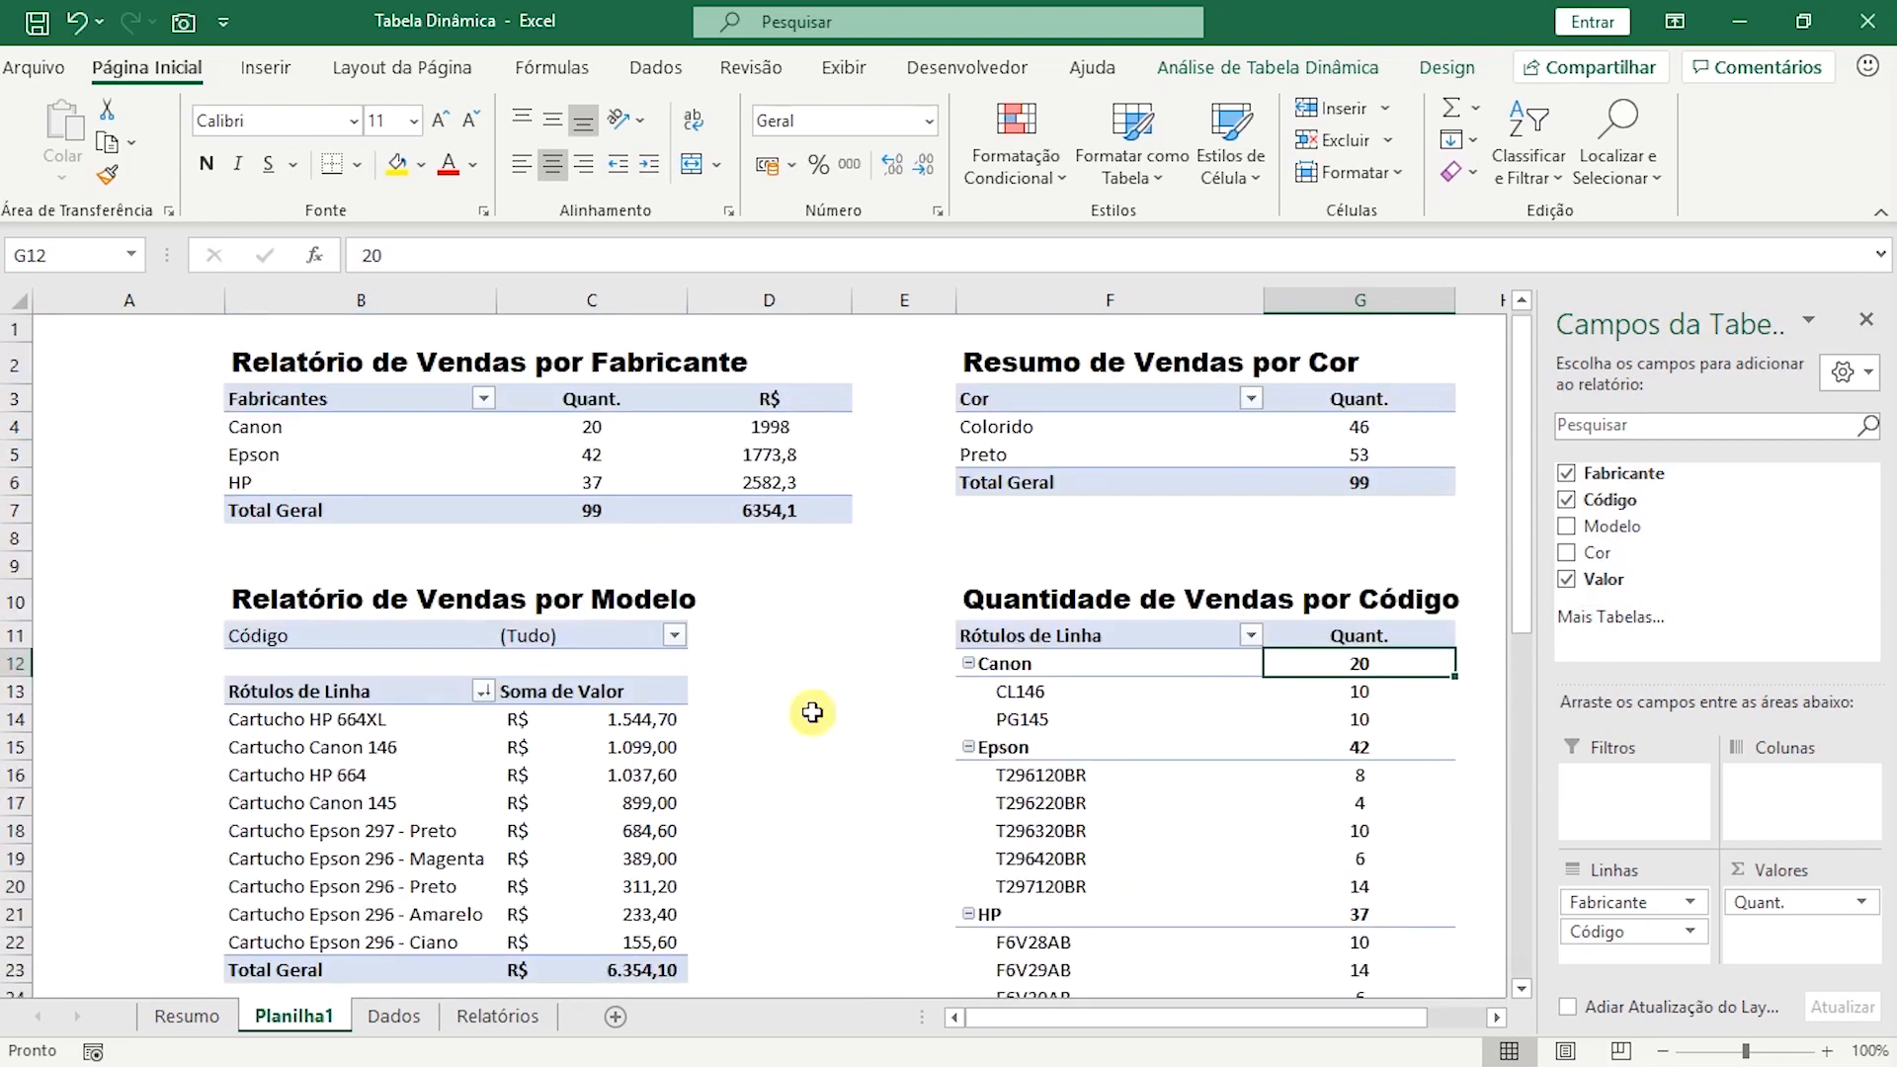
left_click(583, 750)
left_click(1285, 777)
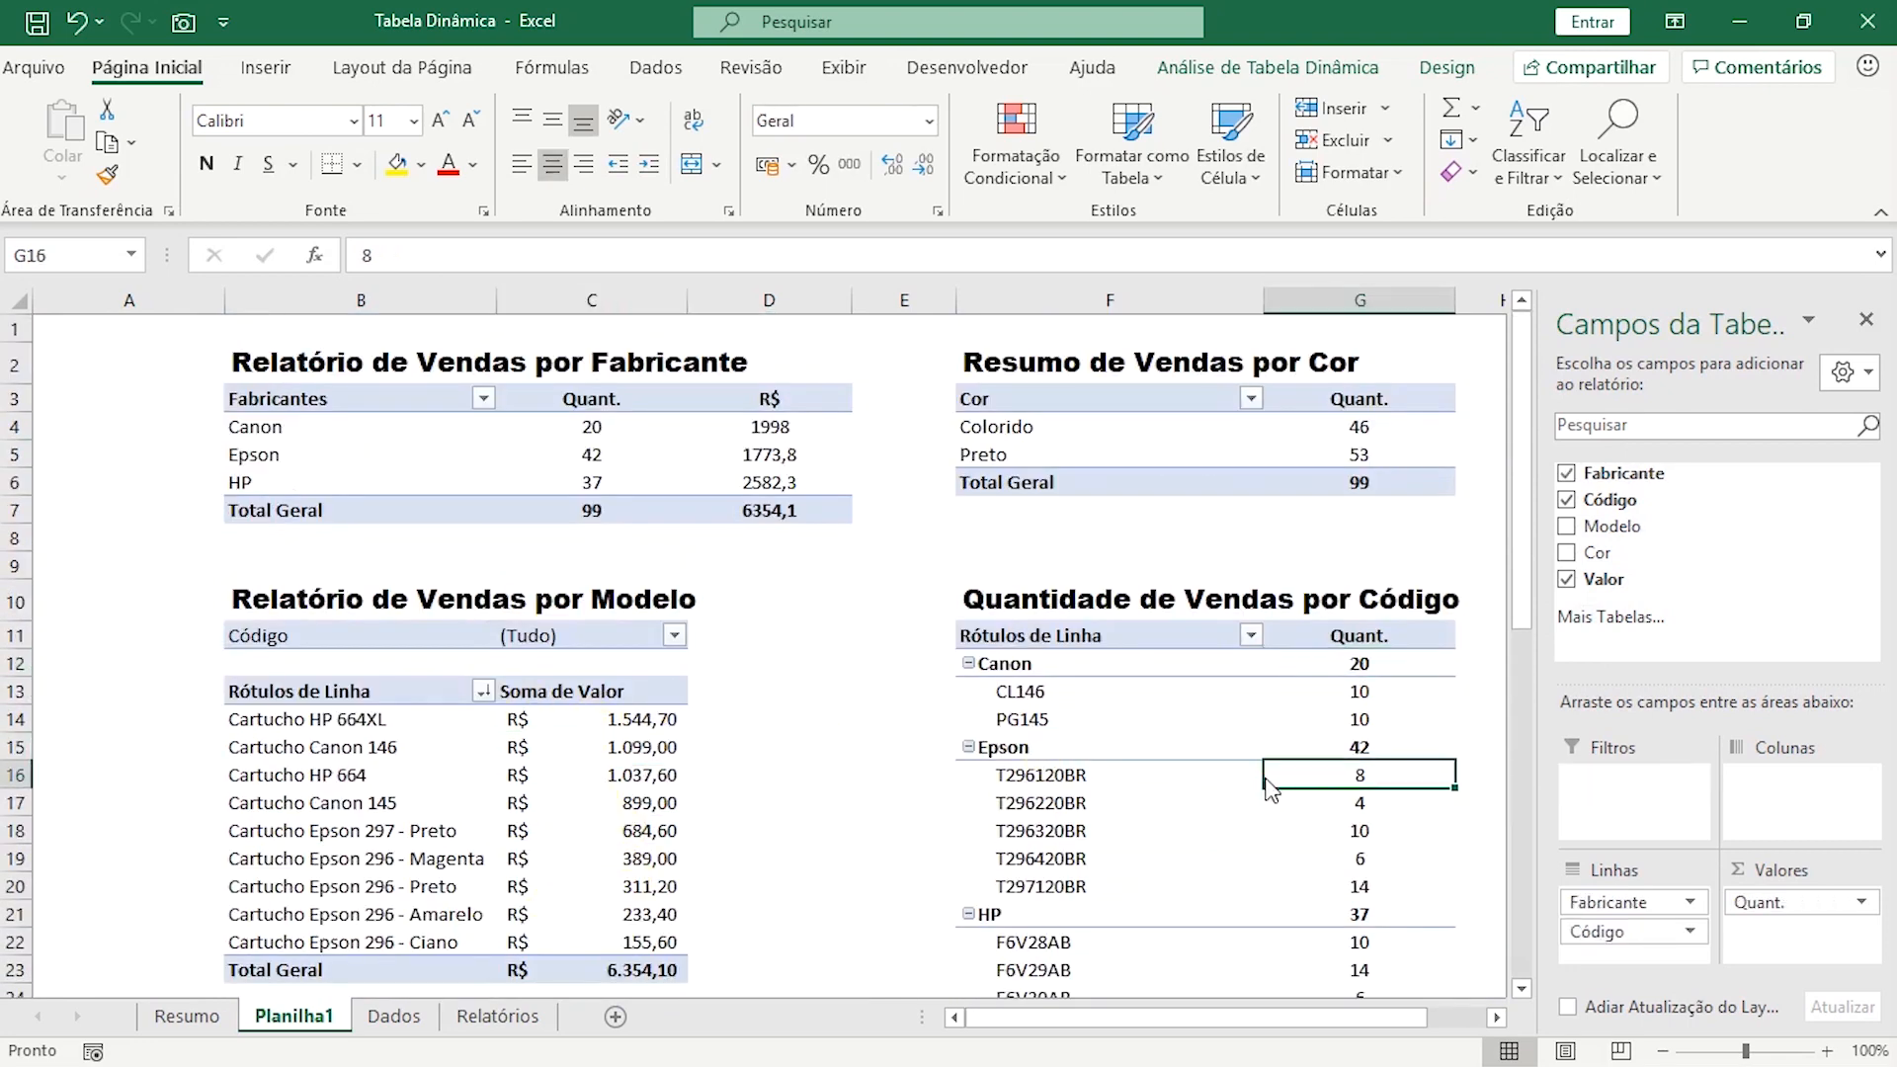
left_click(564, 786)
left_click(780, 782)
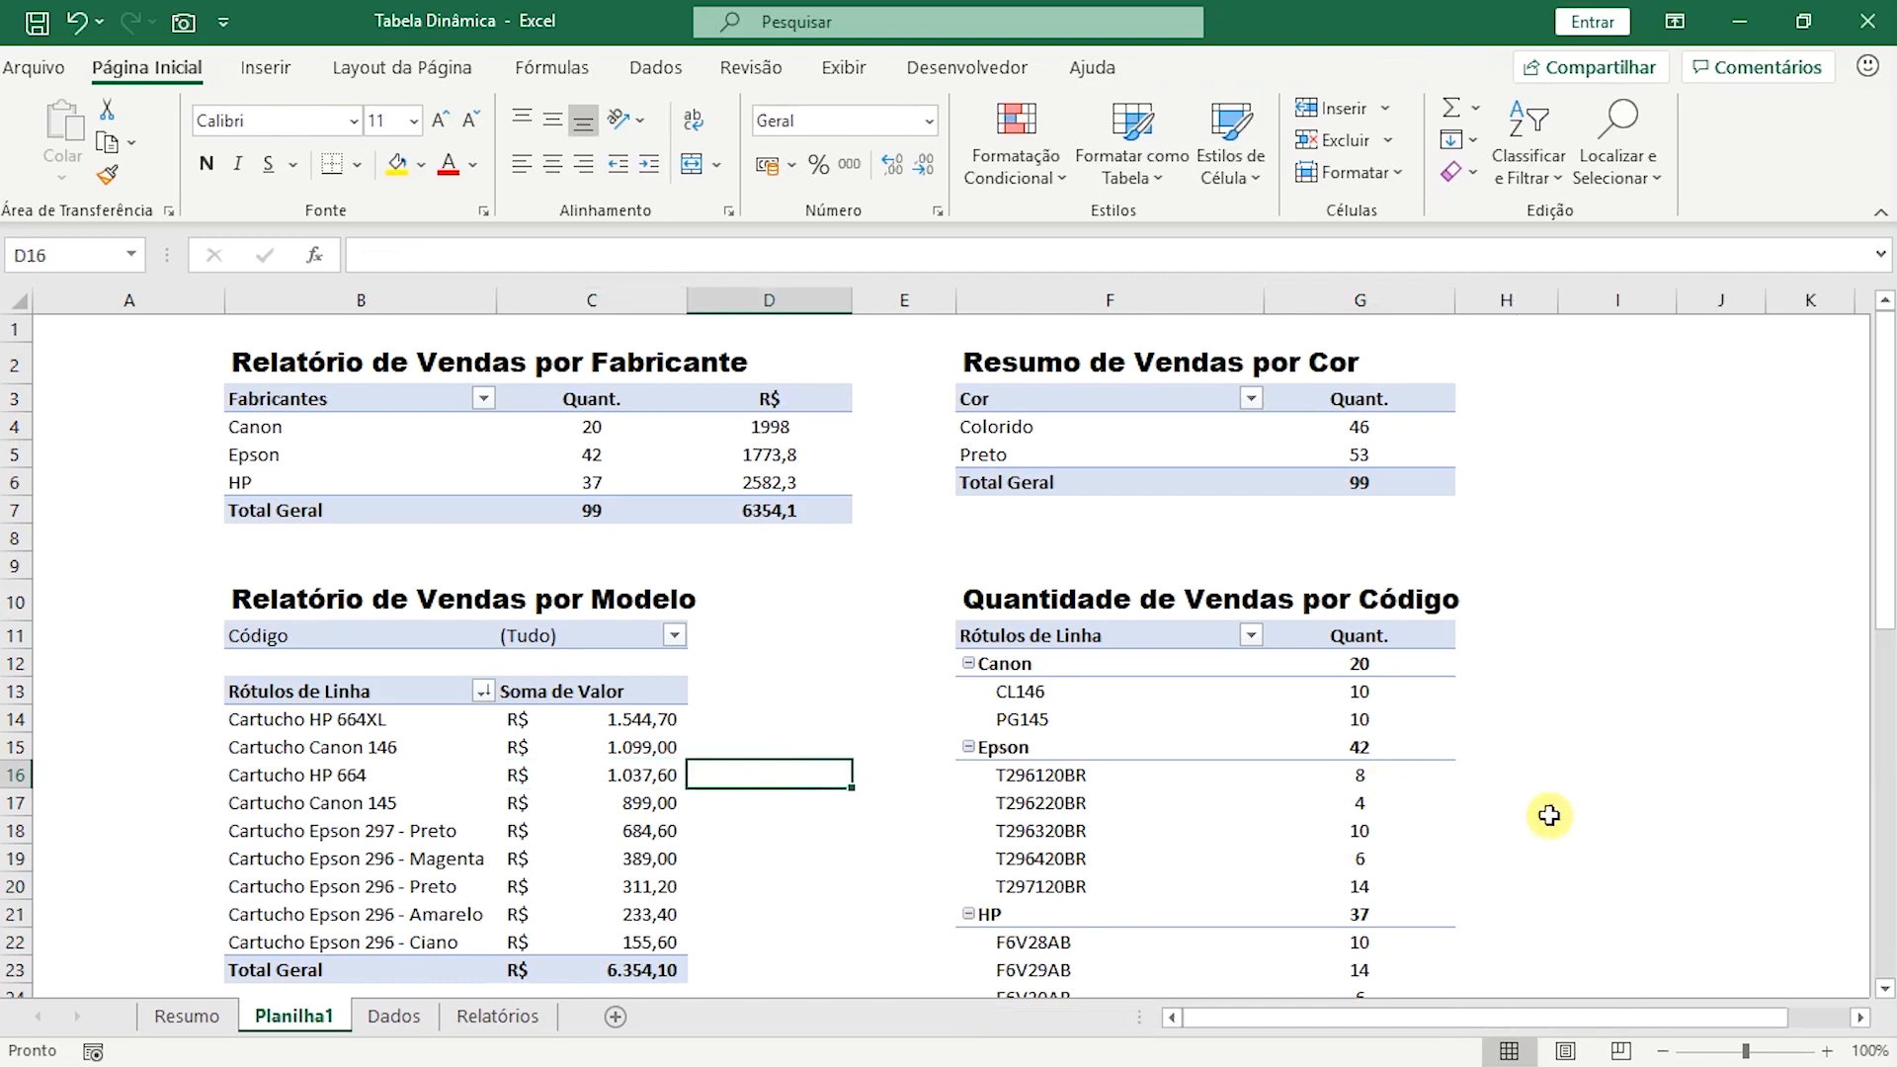
left_click(1235, 823)
left_click(1186, 804)
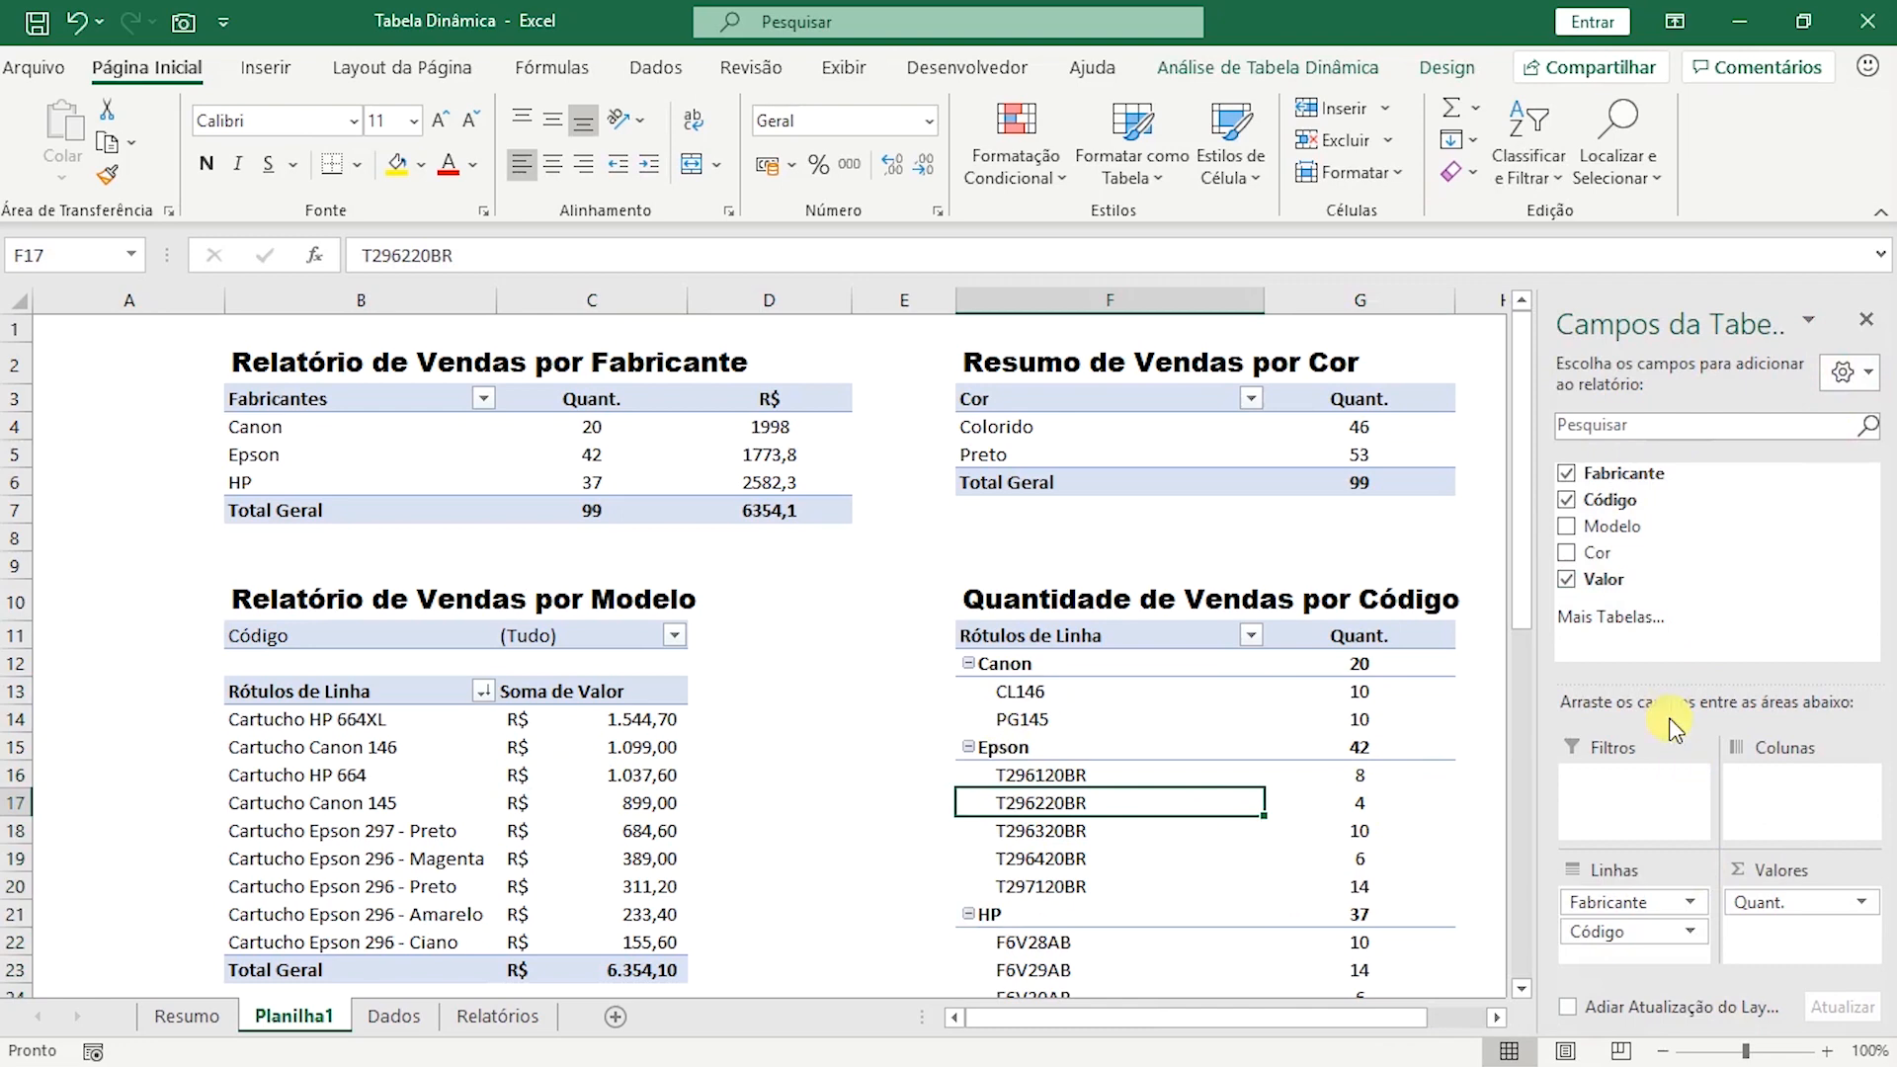
left_click(862, 771)
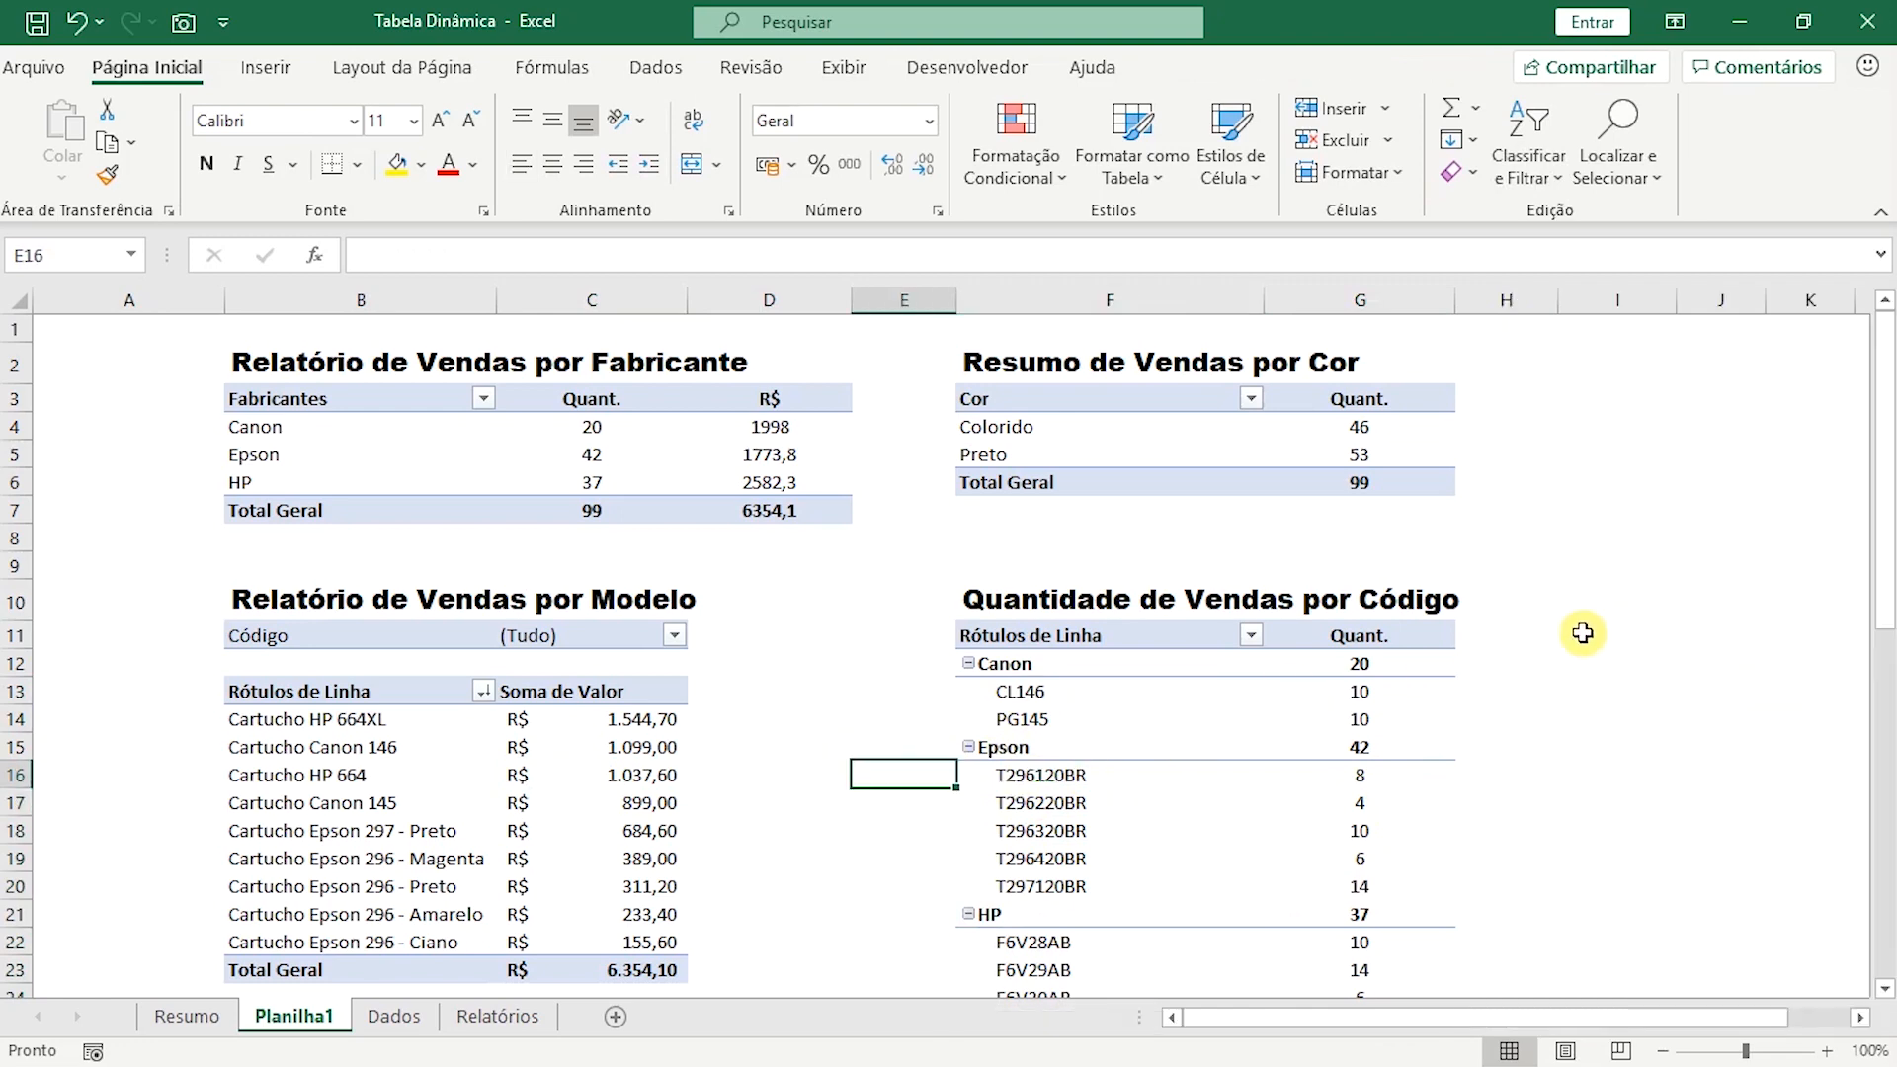
Widen the empty column A a little more and look over the resulting report layout.
left_click_drag(223, 307, 263, 308)
scroll(1444, 480, "down", 12)
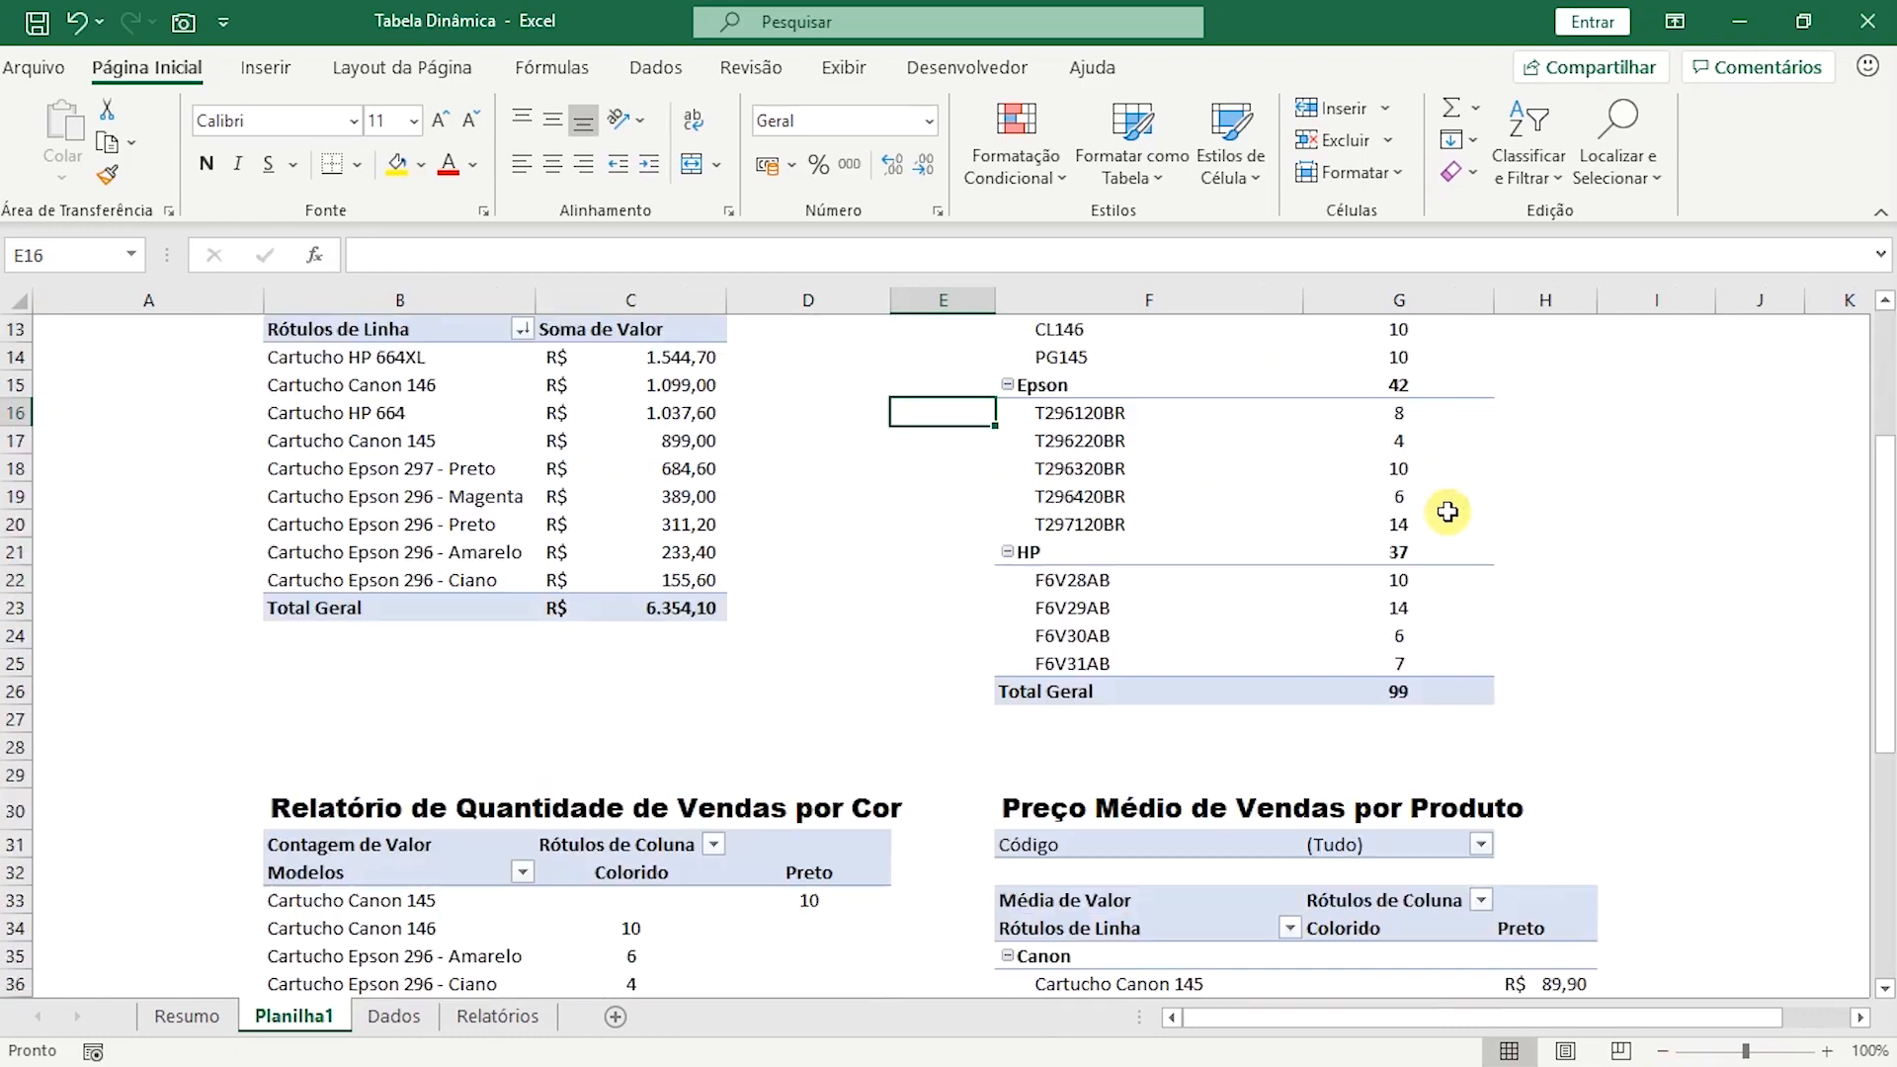
scroll(1436, 552, "up", 12)
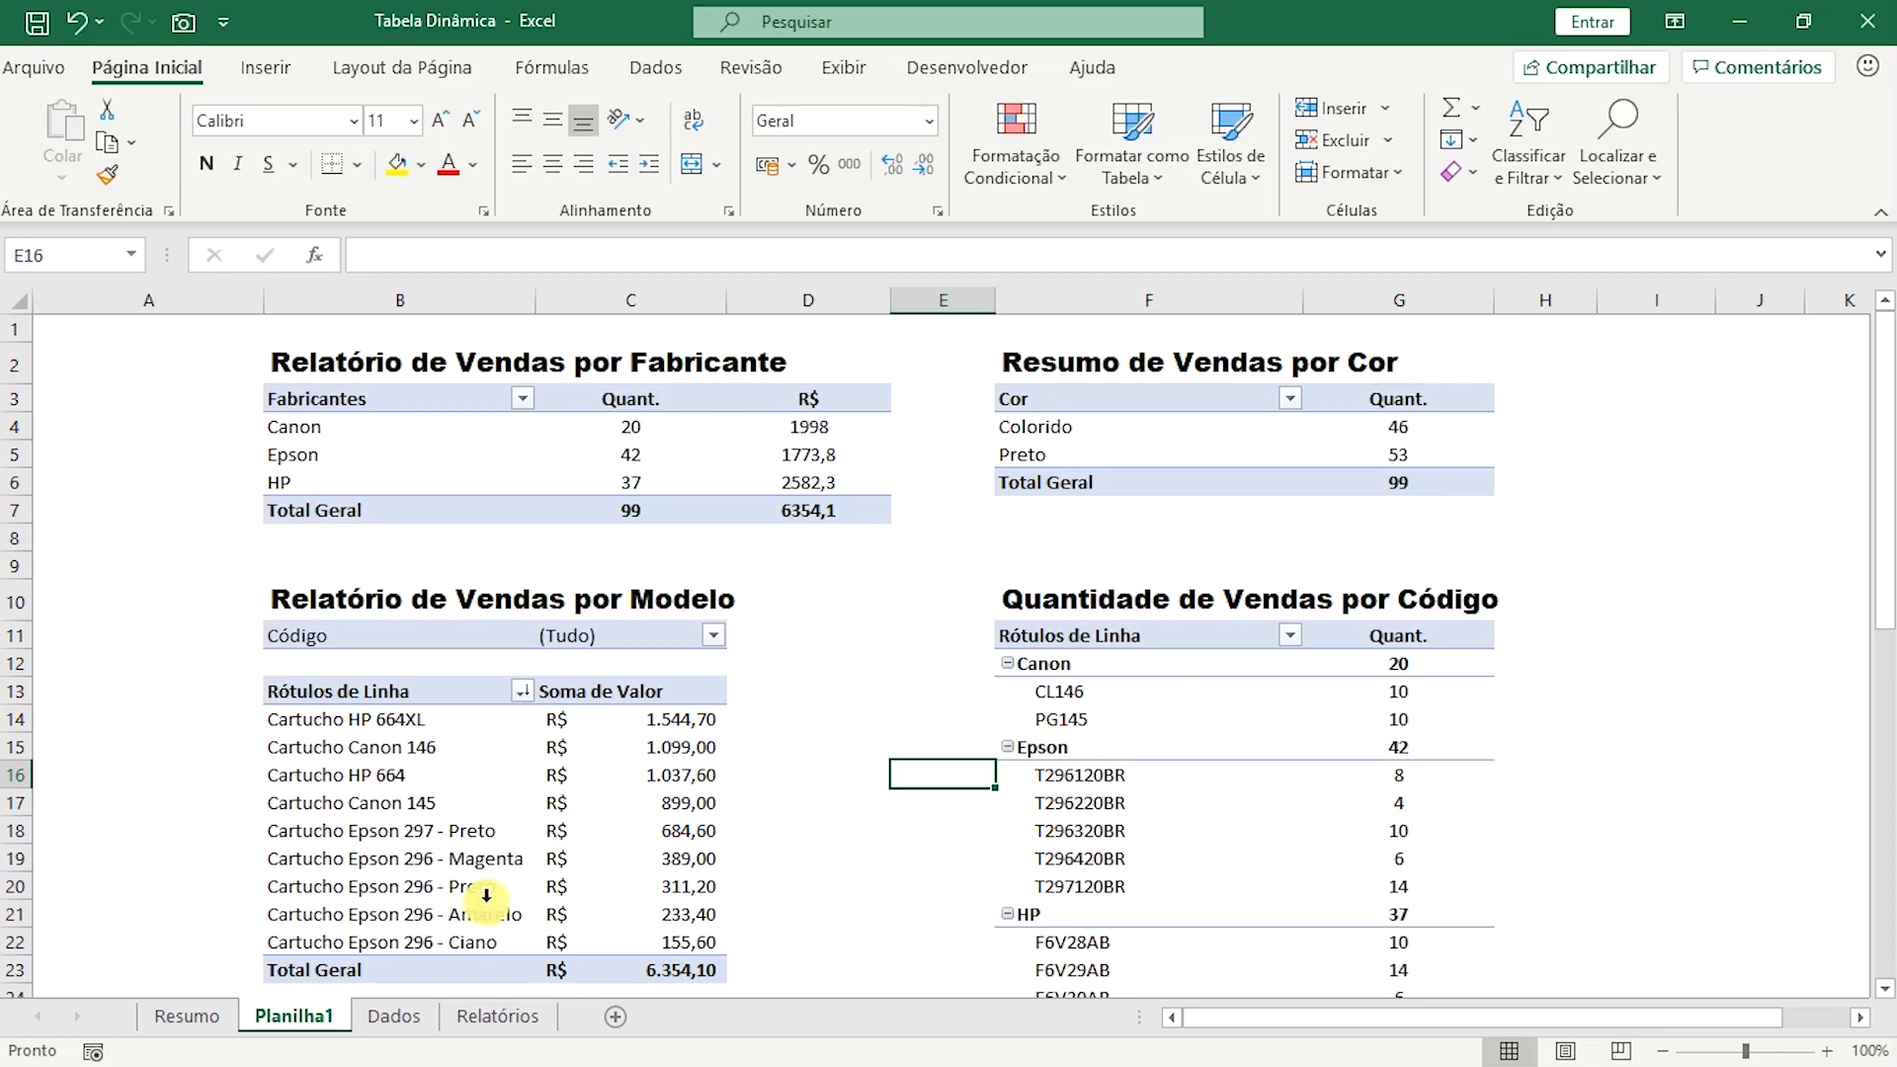
Examine the Fabricante, Código, Modelo, Cor and Valor columns of the source data on the Dados sheet.
left_click(427, 1013)
left_click(240, 391)
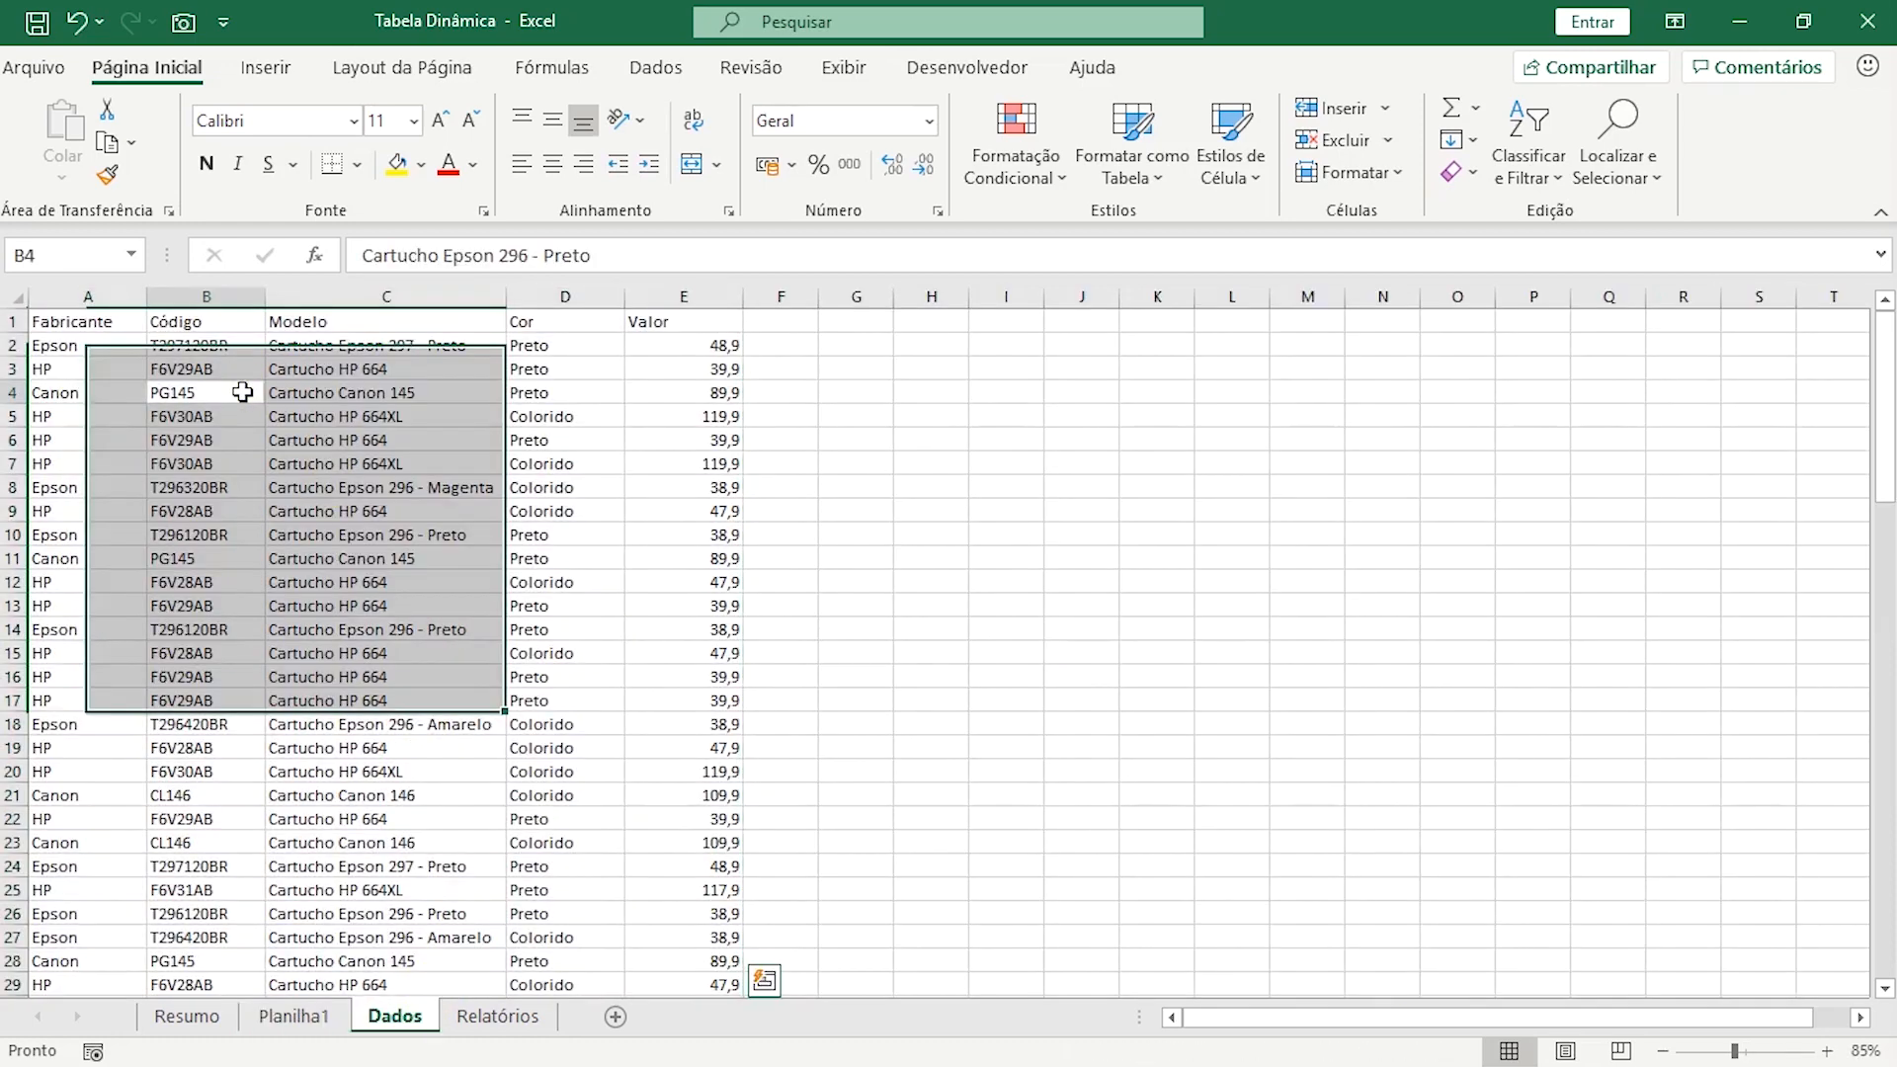
left_click(78, 291)
left_click(205, 287)
left_click(386, 287)
left_click(564, 286)
left_click(680, 281)
left_click(550, 446)
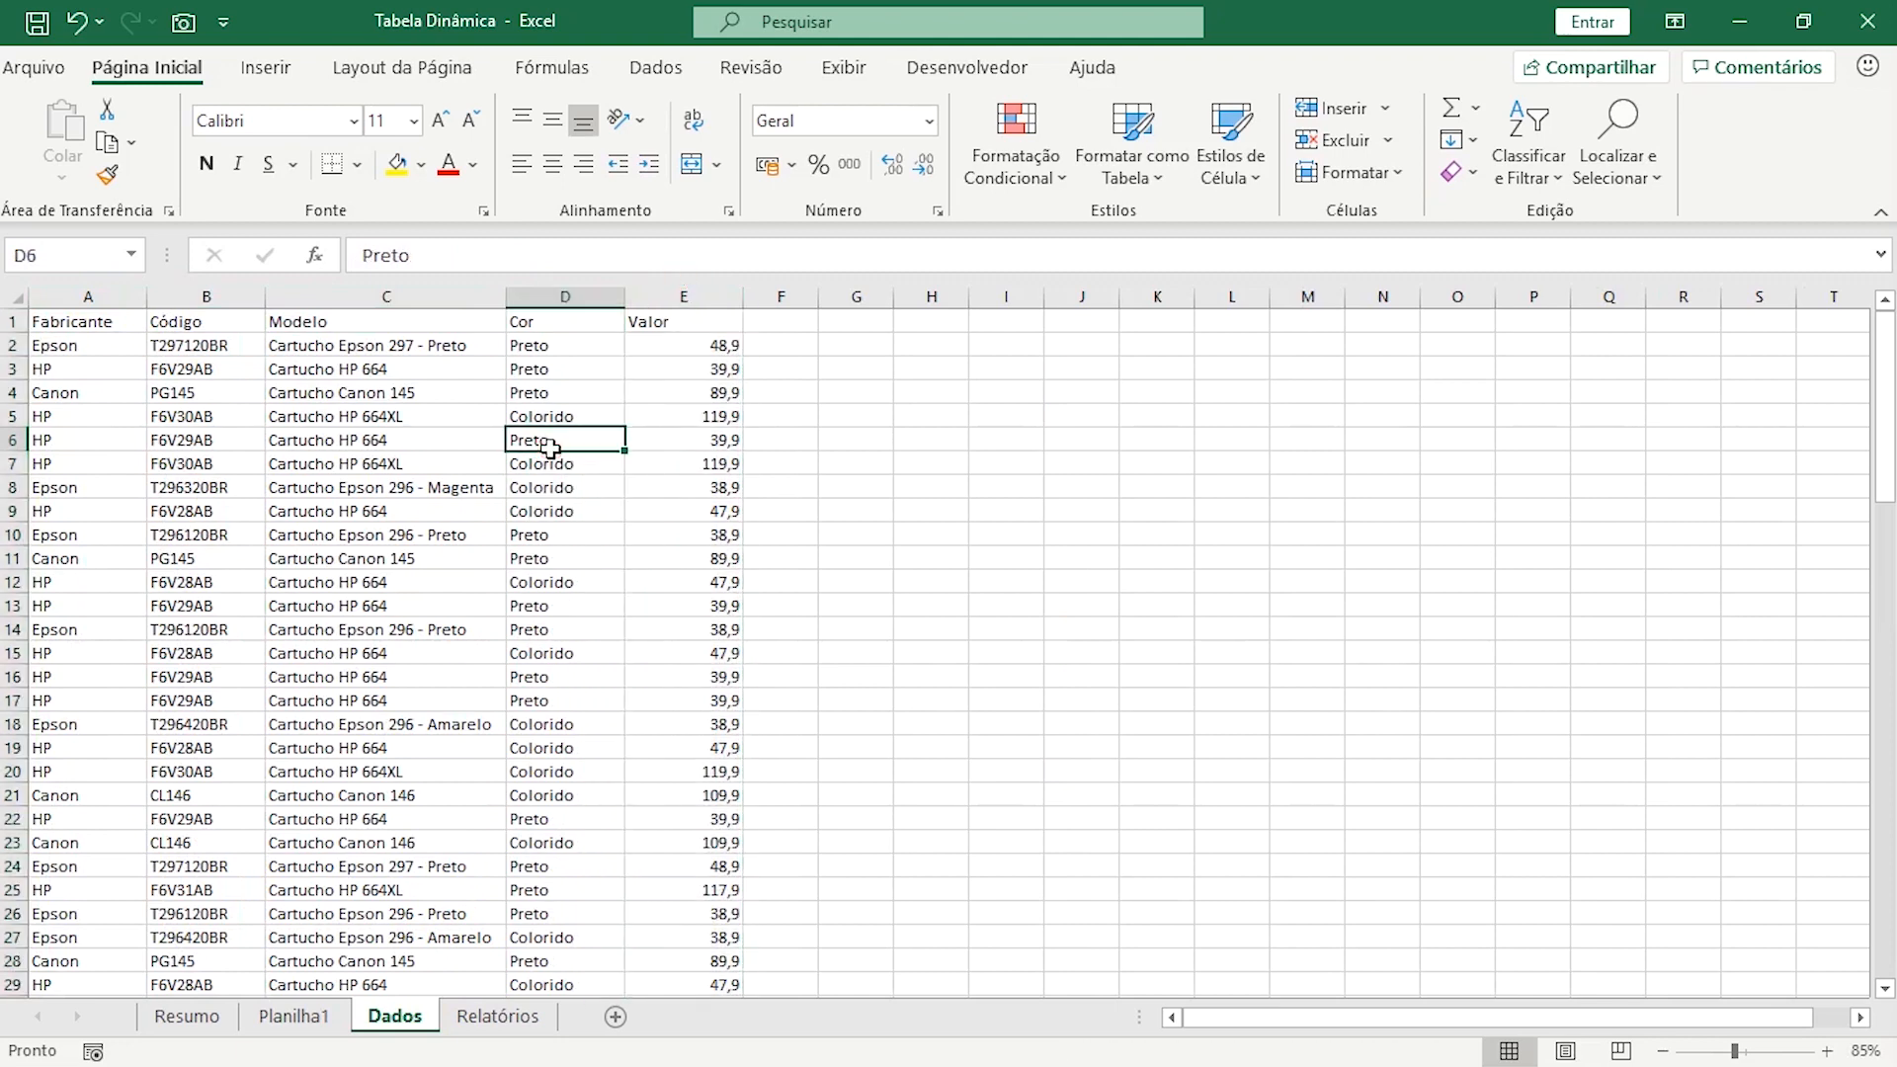